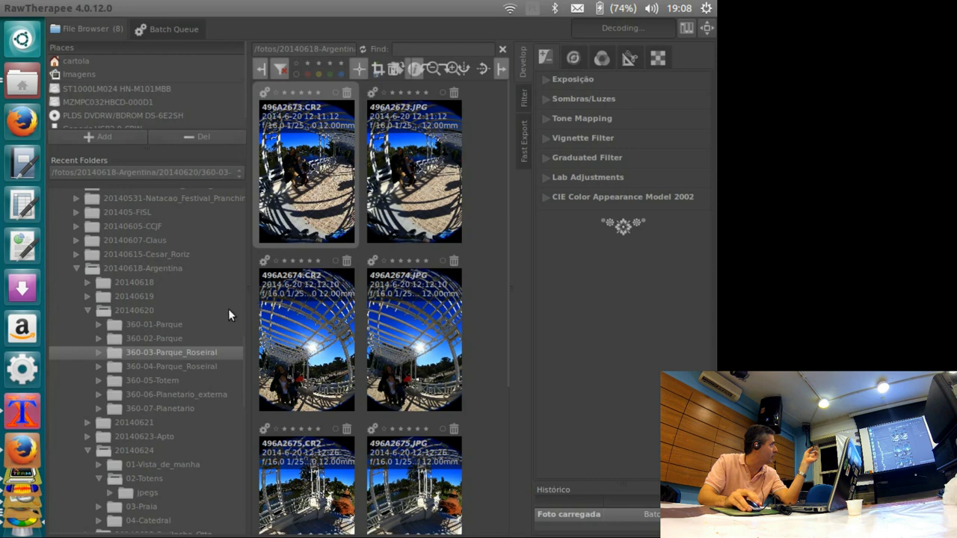
Open 496A2673.CR2 in the RawTherapee editor and narrow the side panel for a larger preview
double_click(340, 159)
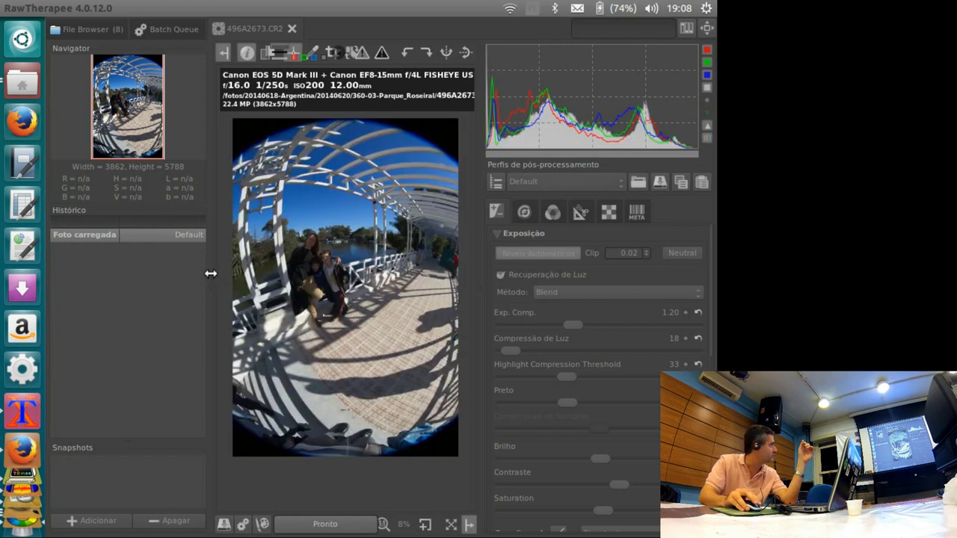
left_click_drag(212, 273, 160, 274)
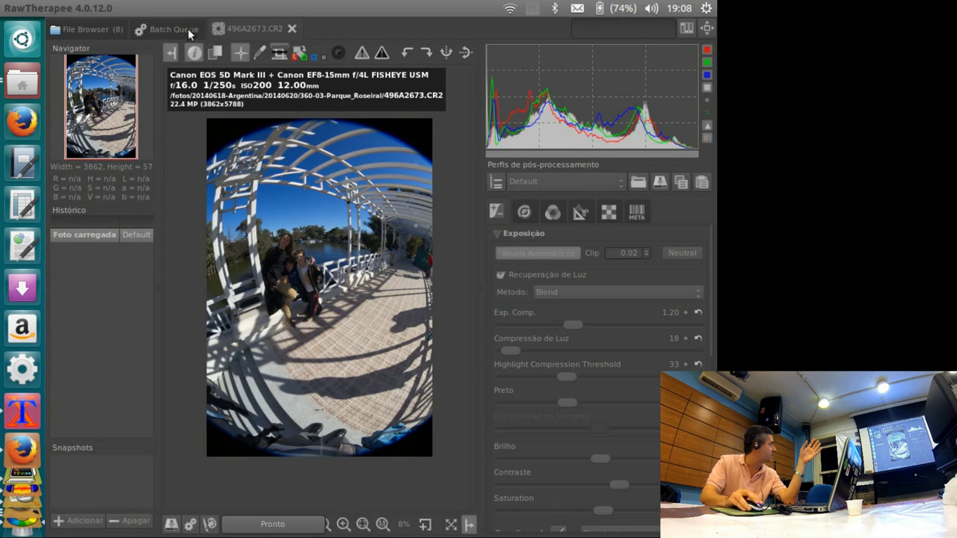
left_click(95, 28)
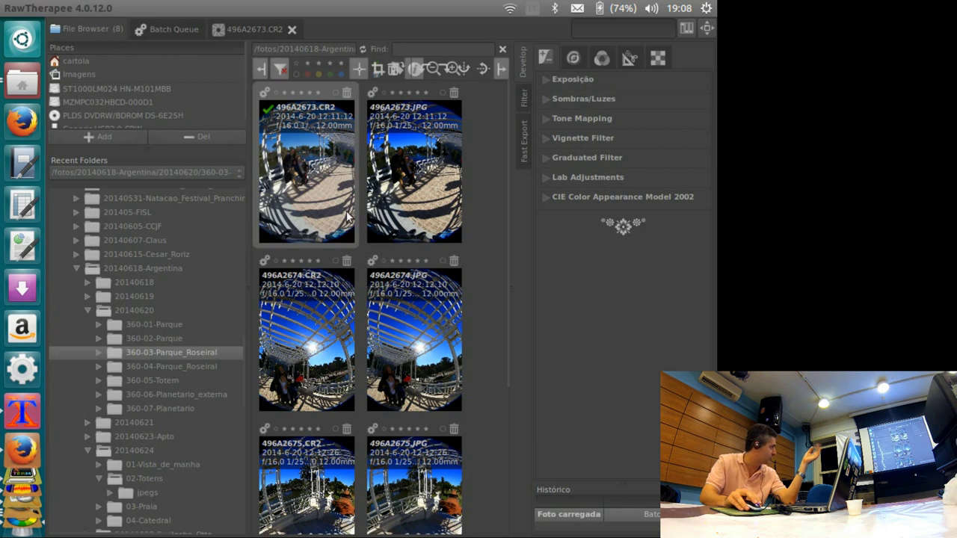
left_click(247, 28)
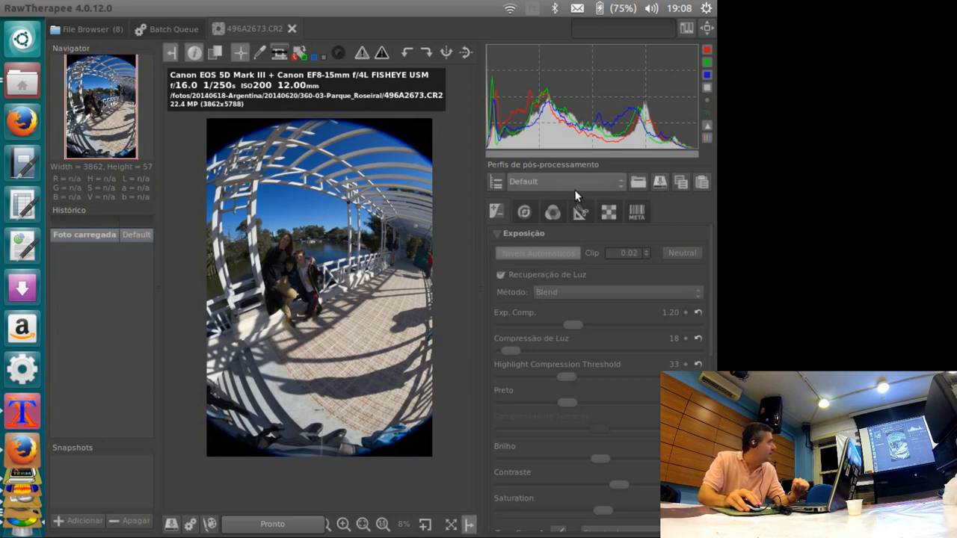
left_click(524, 212)
left_click(582, 214)
left_click(635, 213)
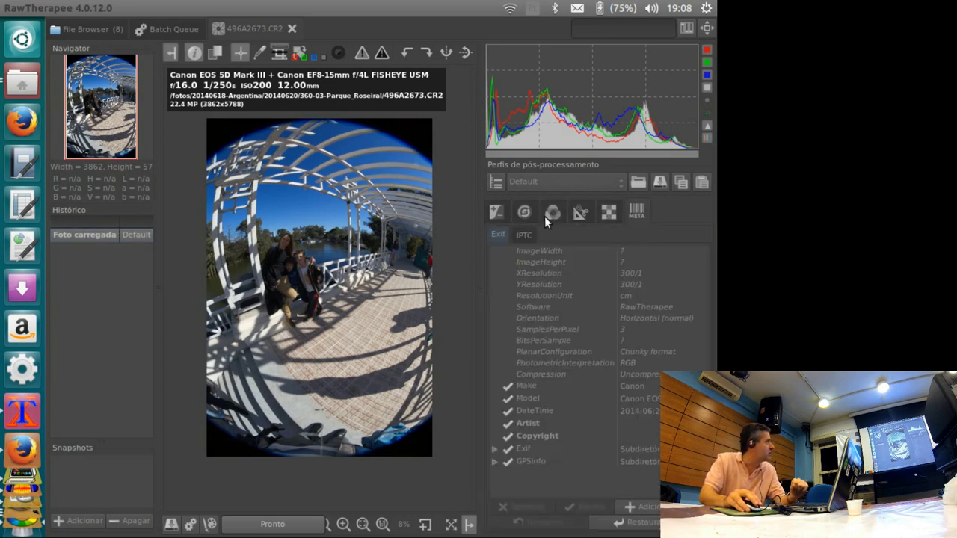
left_click(497, 214)
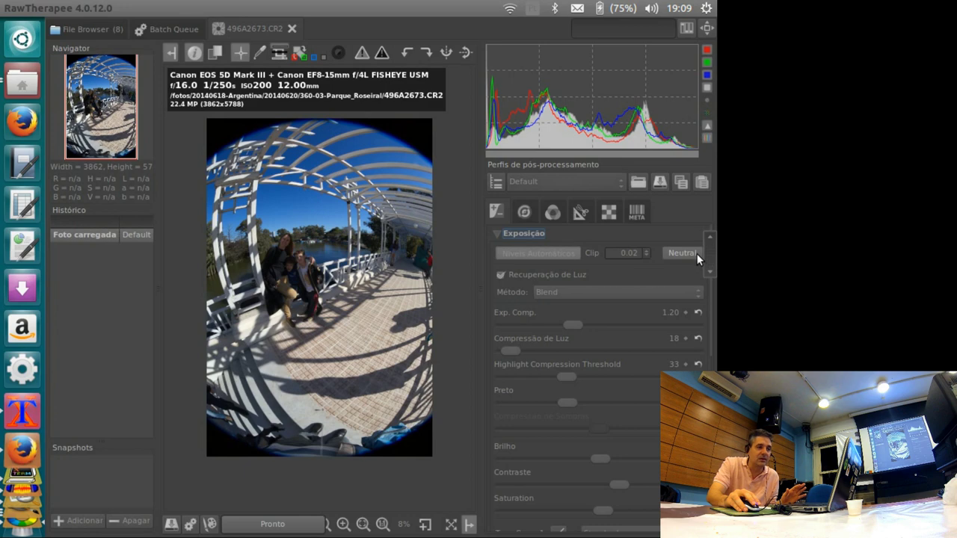
Enable Tone Mapping (Strength 0.25) and Sombras/Luzes (Luzes 10) for the photo
left_click_drag(709, 258, 707, 374)
left_click(500, 352)
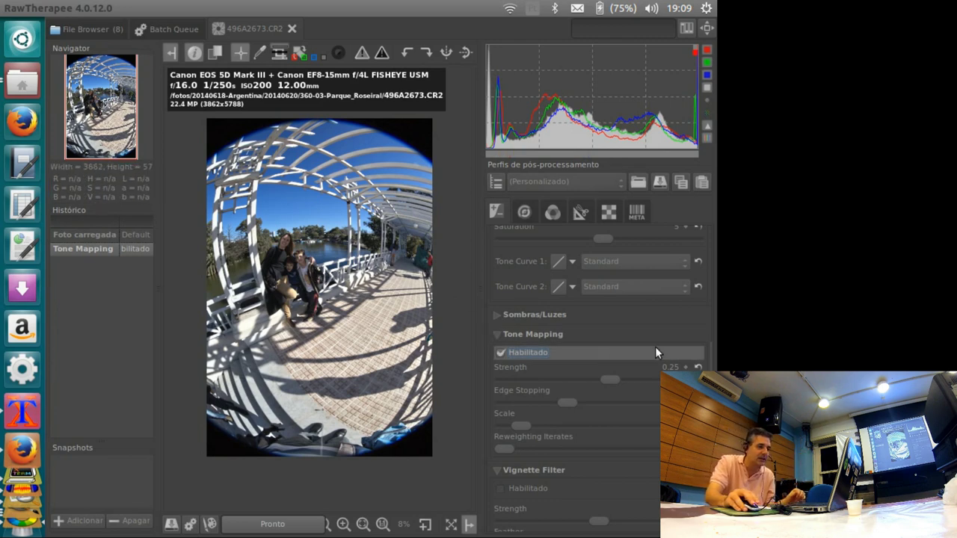
scroll(711, 349, "down", 4)
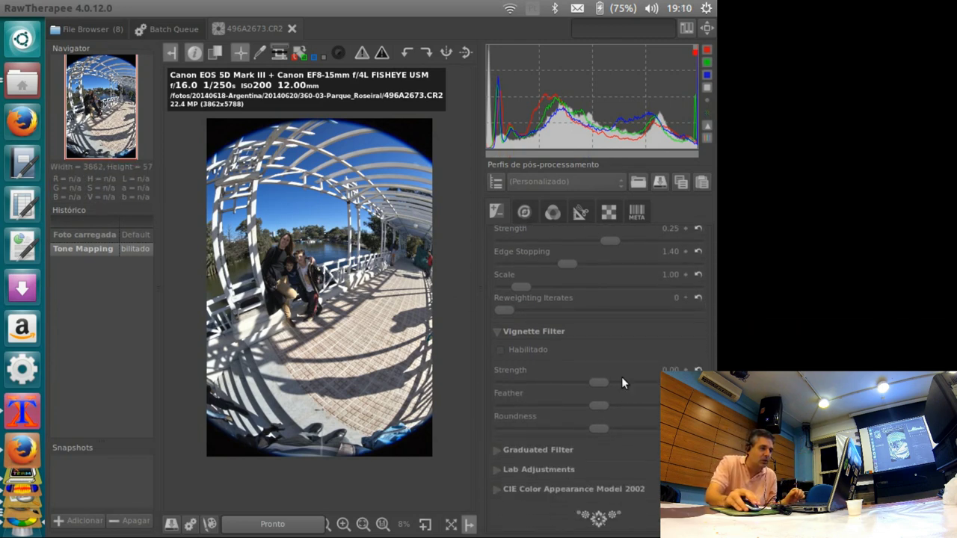
scroll(515, 302, "up", 3)
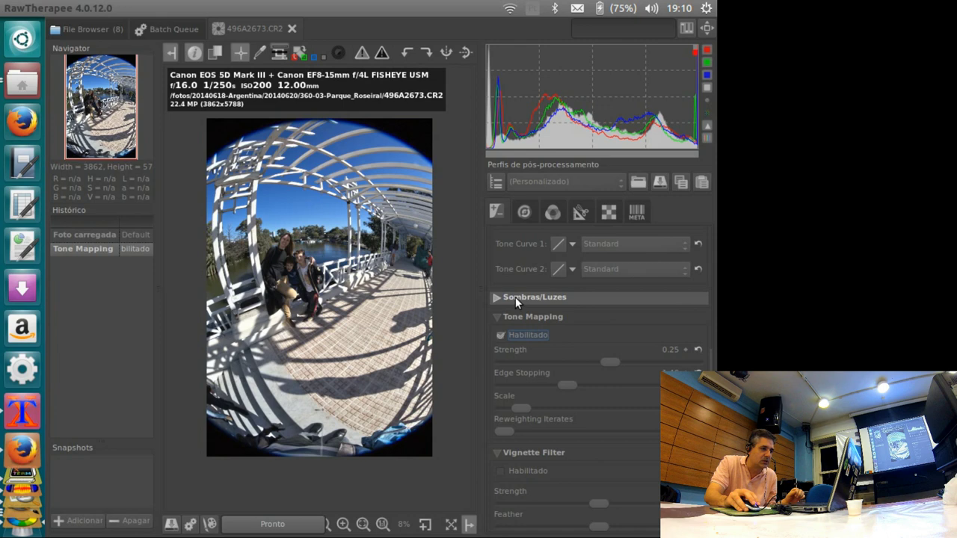
left_click(509, 297)
left_click(500, 314)
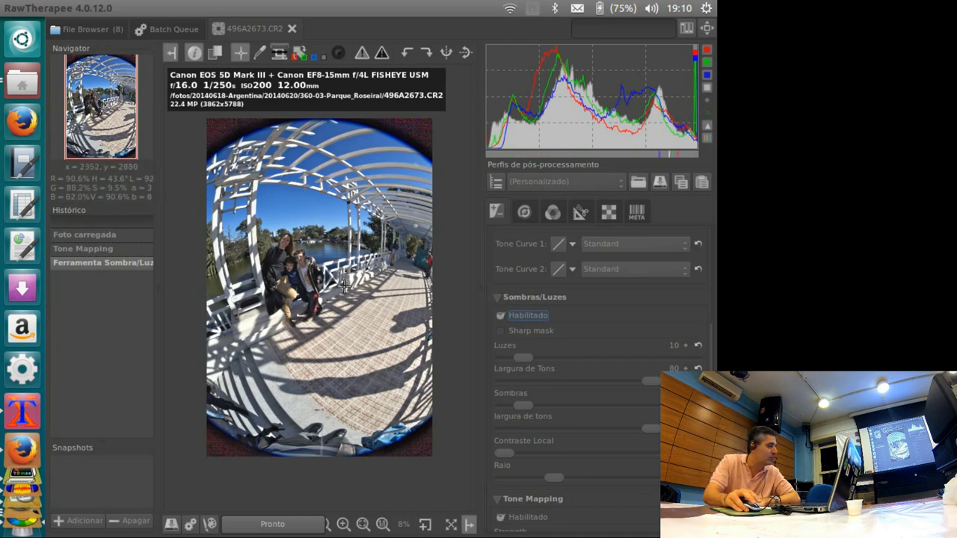
View the photo at 100% and pan from the woman's face to the two boys' faces
left_click(383, 528)
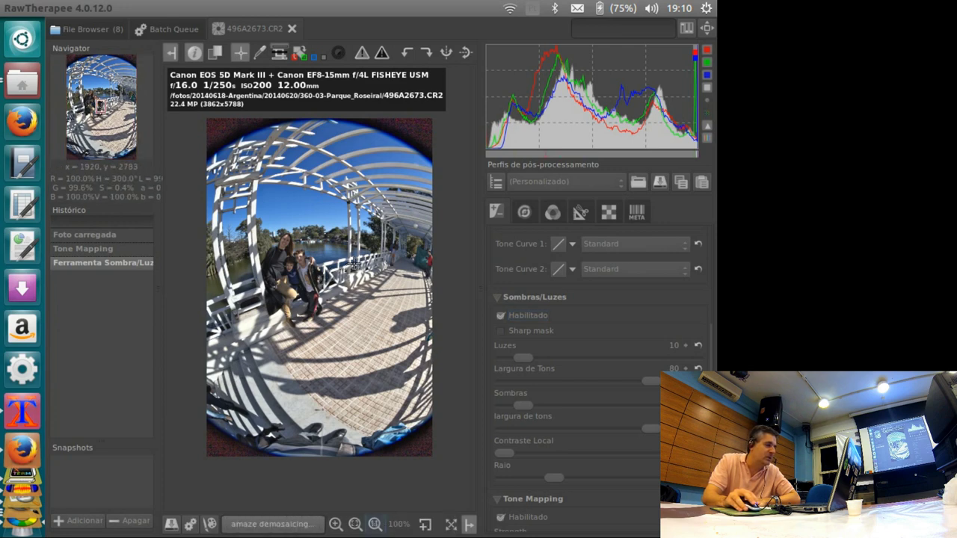
left_click_drag(250, 160, 327, 263)
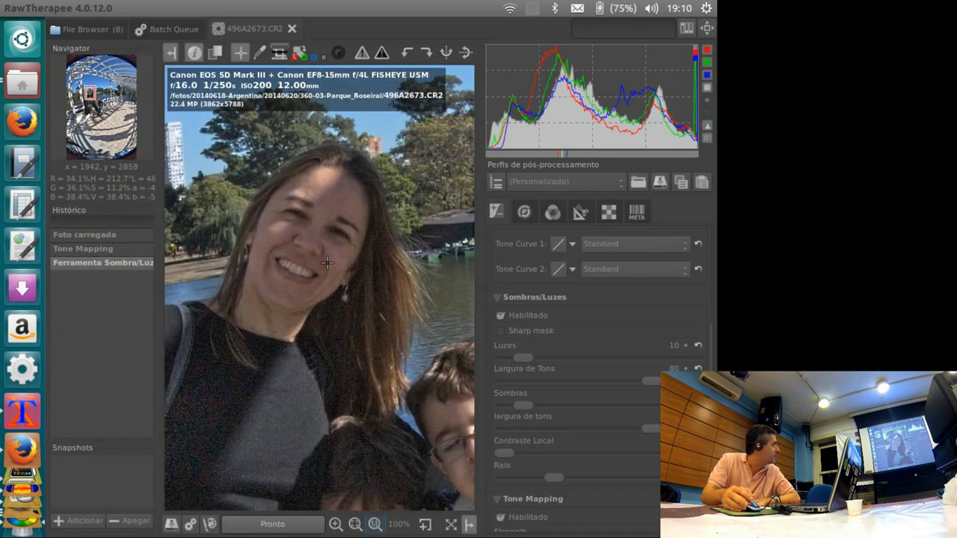
left_click_drag(339, 307, 347, 316)
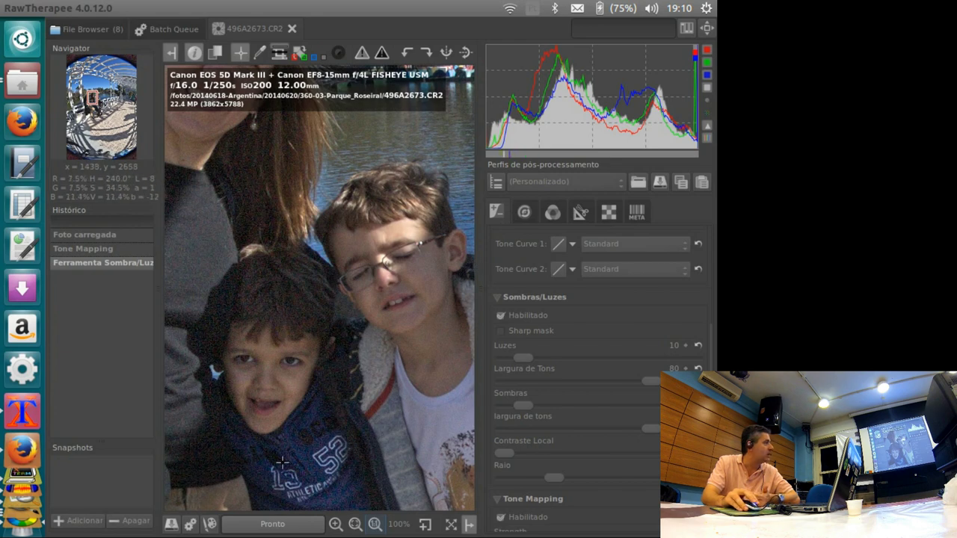
left_click(528, 211)
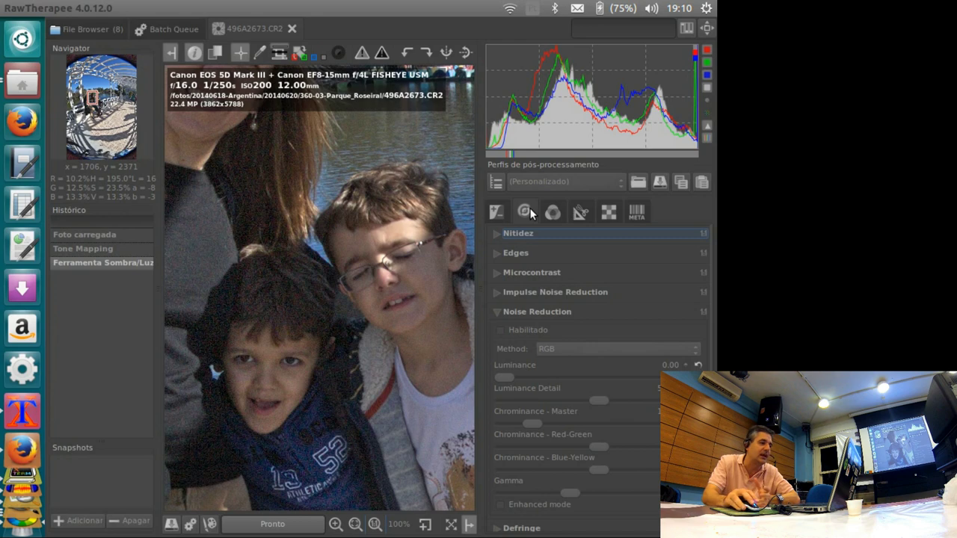
Enable Noise Reduction with Luminance at 51.48, toggling it off and on to compare
left_click(503, 327)
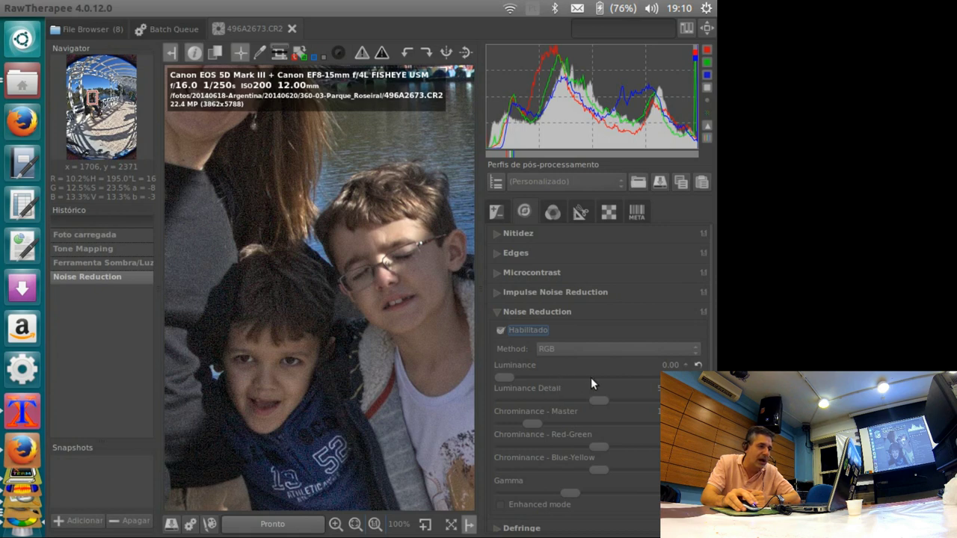
left_click_drag(511, 377, 585, 380)
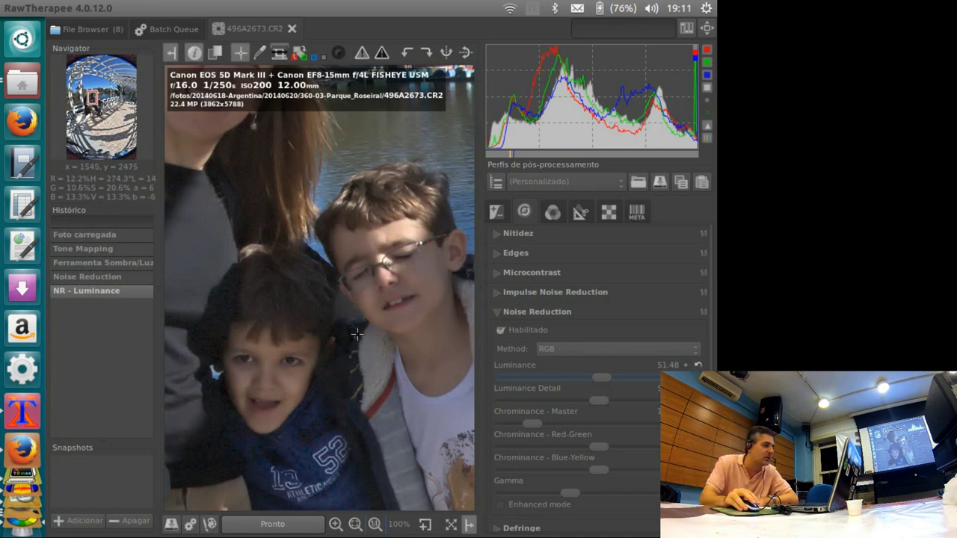
left_click(500, 331)
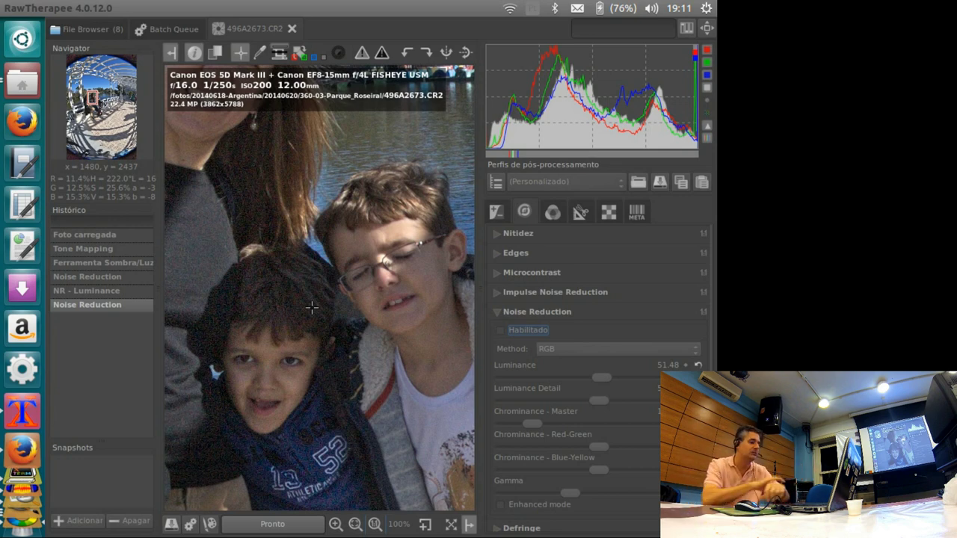
left_click(501, 331)
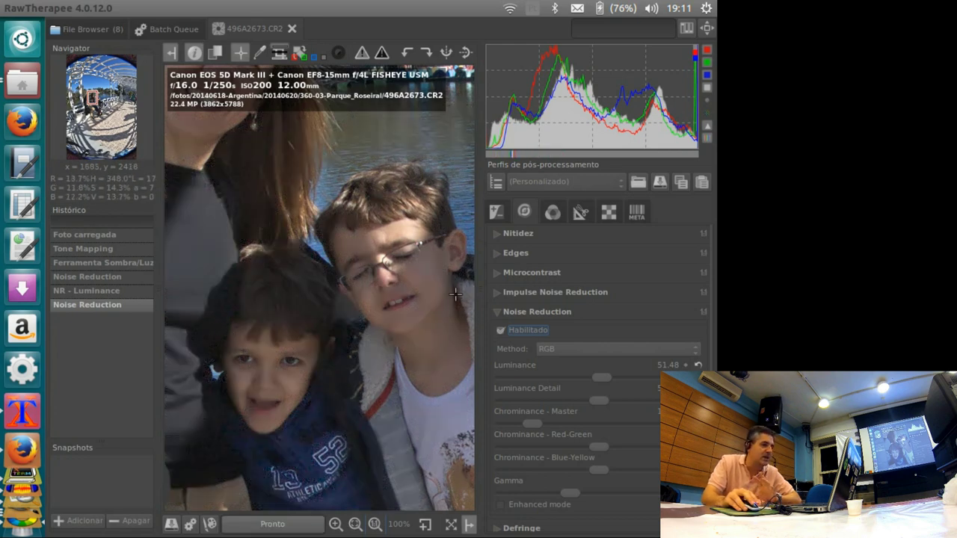
Enable Vibrance in the Colour adjustments and fit the whole photo in the view
left_click(551, 216)
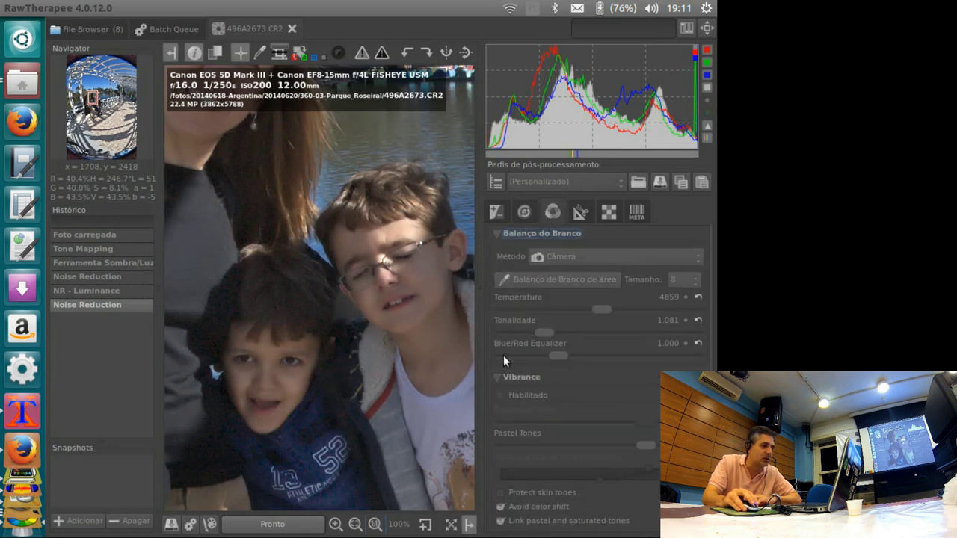
left_click(502, 393)
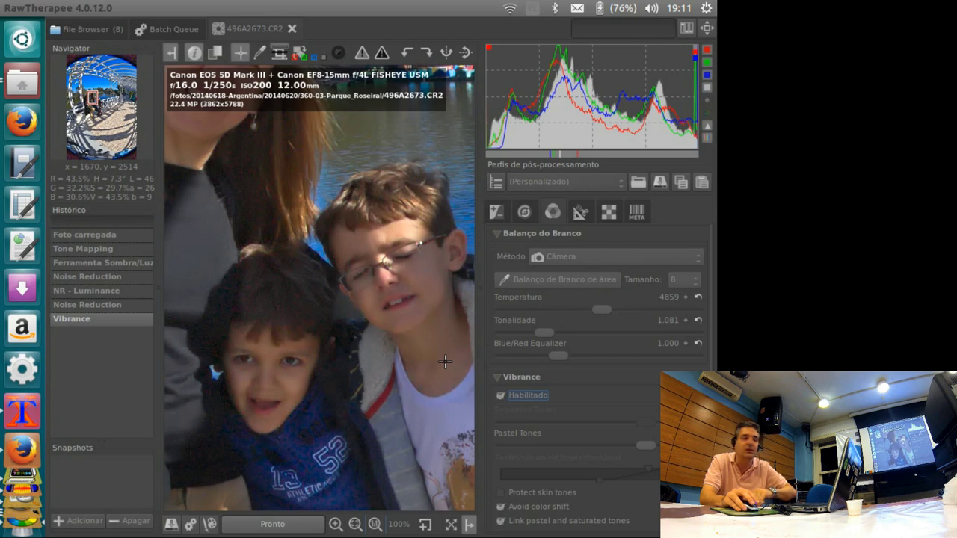
left_click(356, 525)
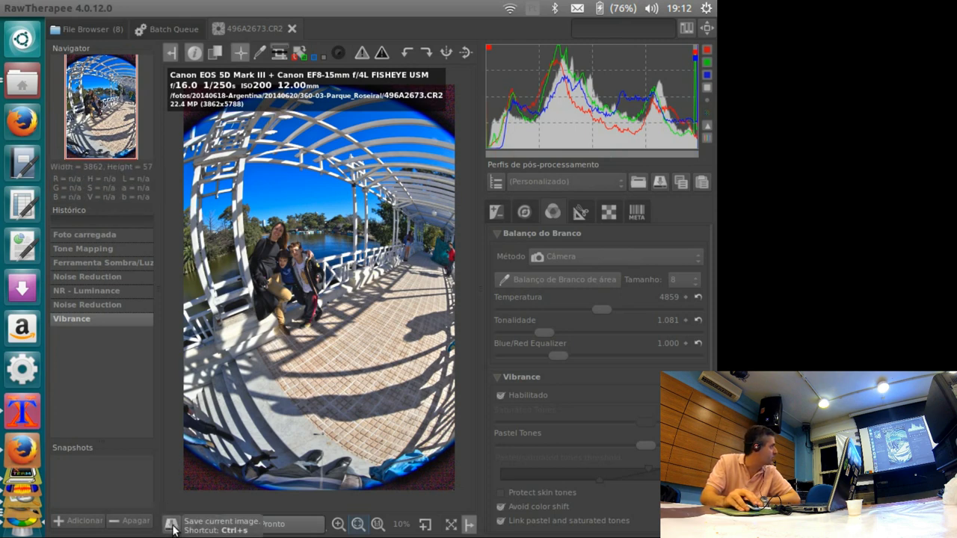
Check the Batch Queue output settings, then copy the current processing profile to the clipboard
left_click(179, 29)
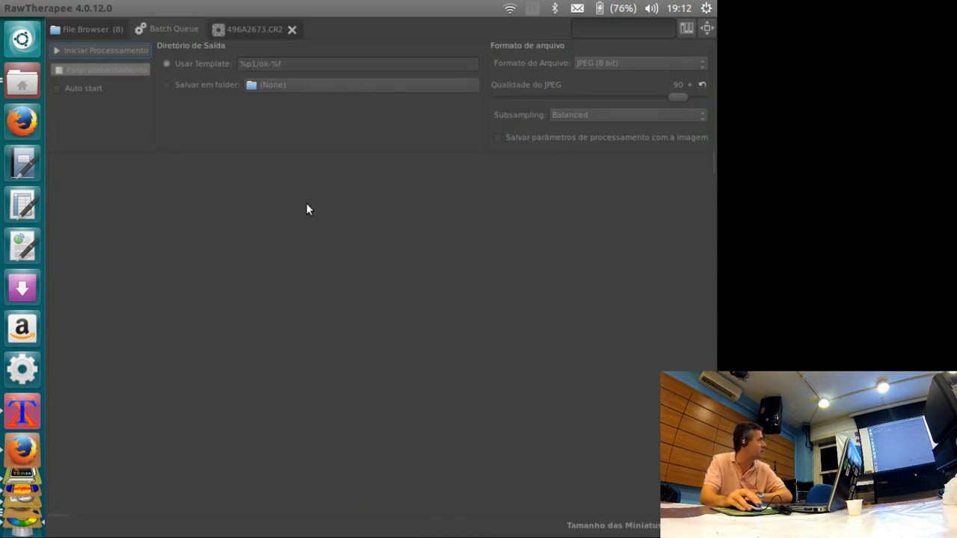
left_click(254, 29)
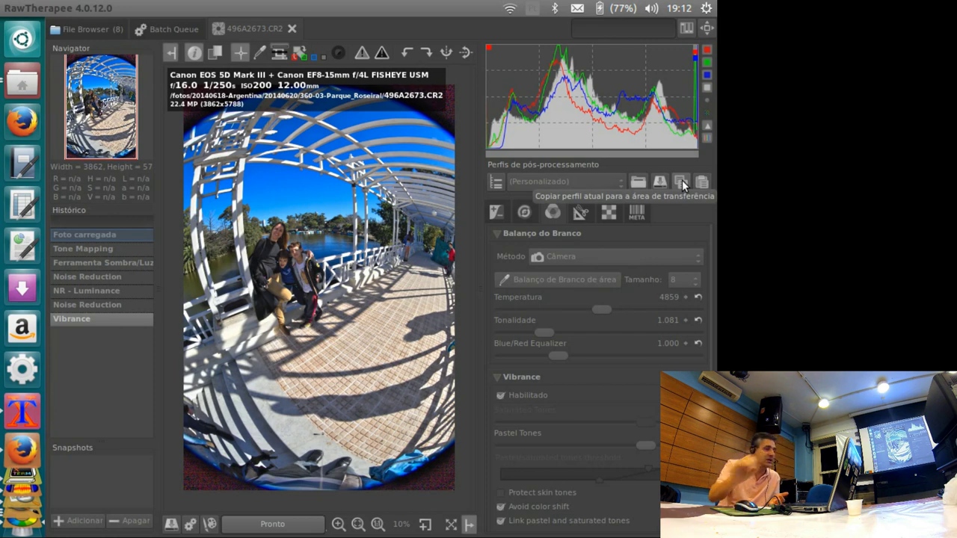
left_click(683, 186)
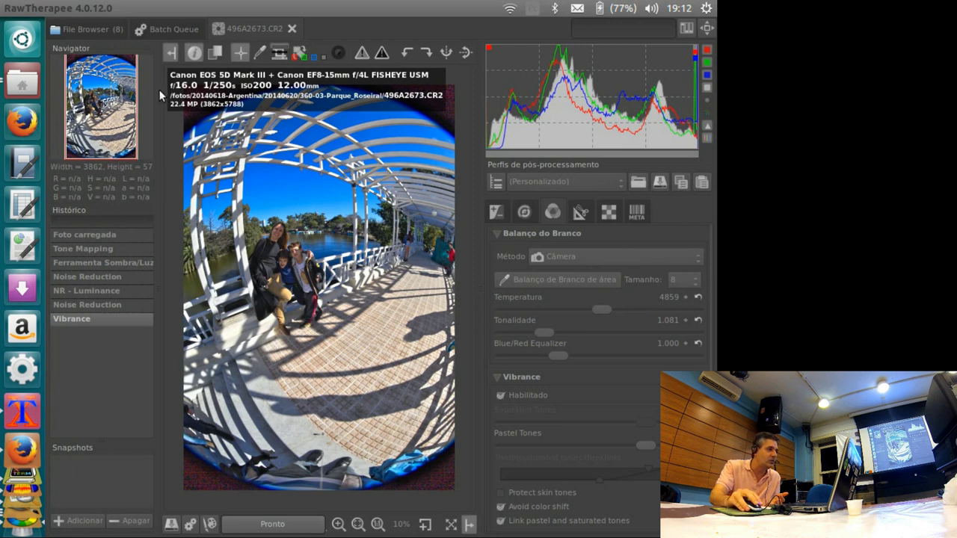
Browse the folder's thumbnails in the File Browser, selecting 496A2674.CR2 and 496A2673.JPG
left_click(103, 28)
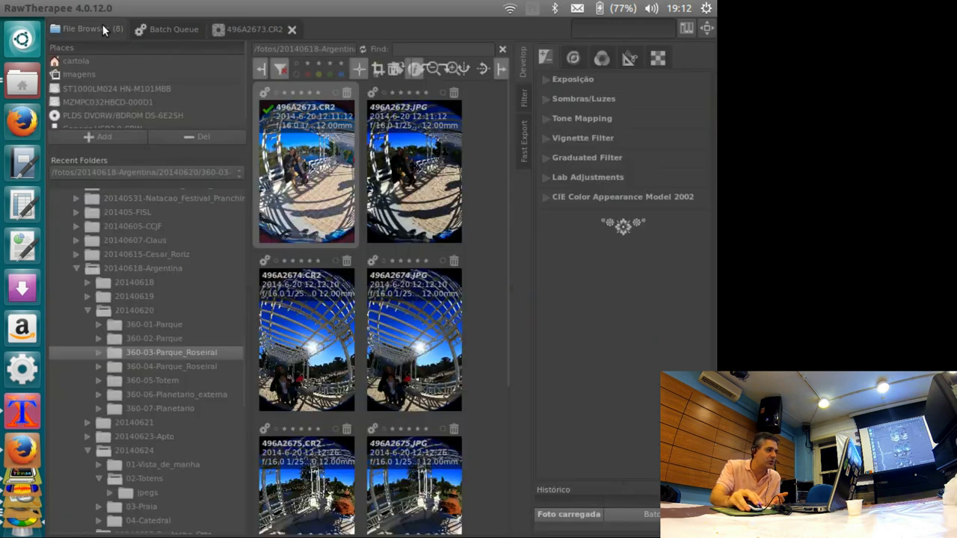
left_click(327, 316)
scroll(326, 372, "down", 2)
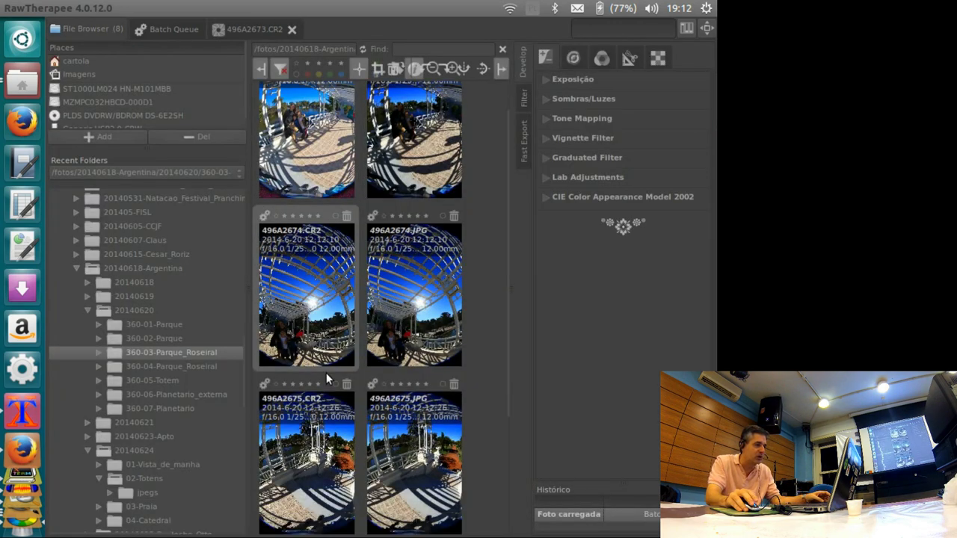
scroll(326, 372, "down", 1)
scroll(326, 372, "up", 3)
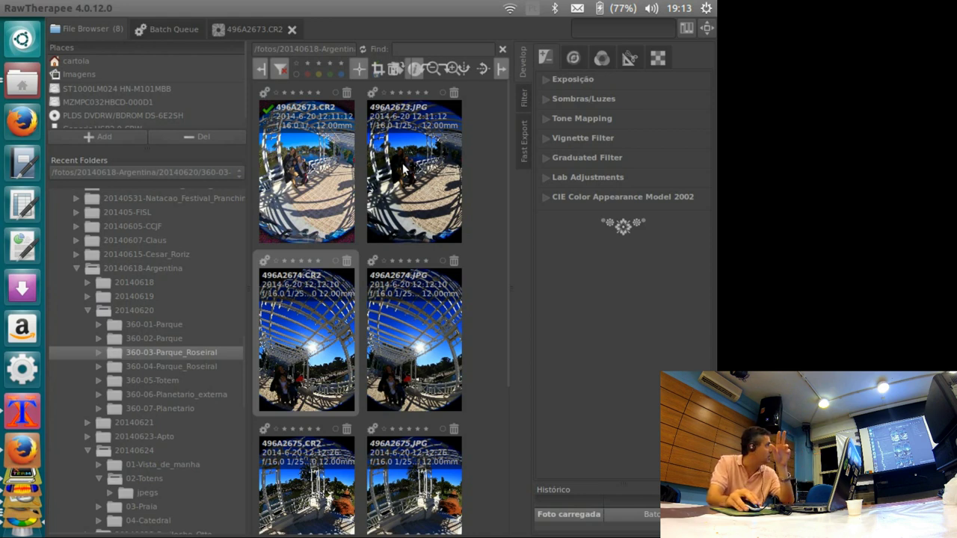
left_click(404, 170)
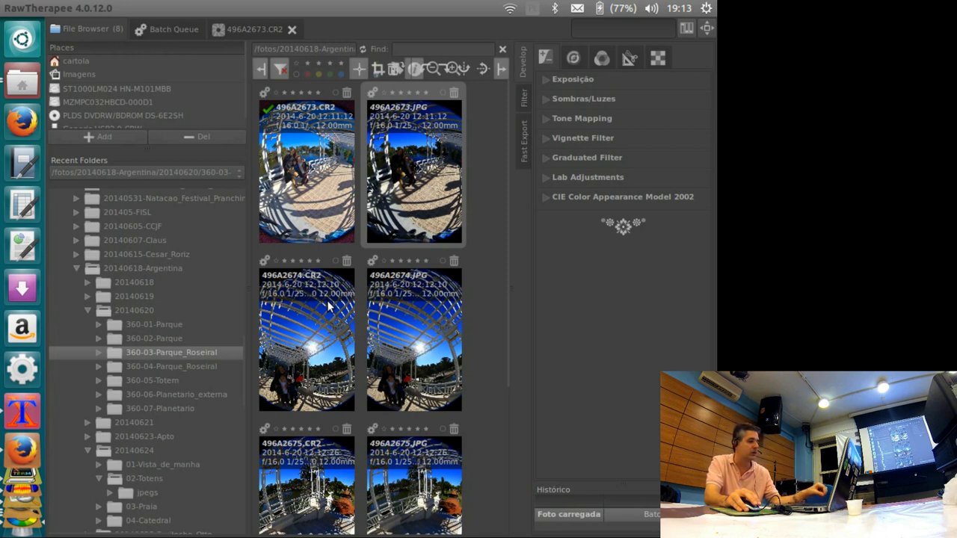
left_click(317, 329)
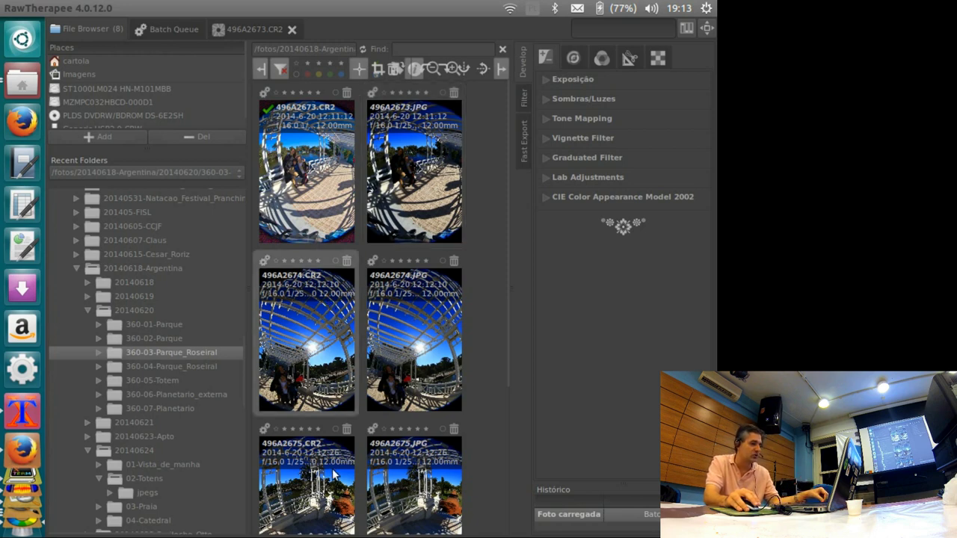
scroll(332, 478, "down", 3)
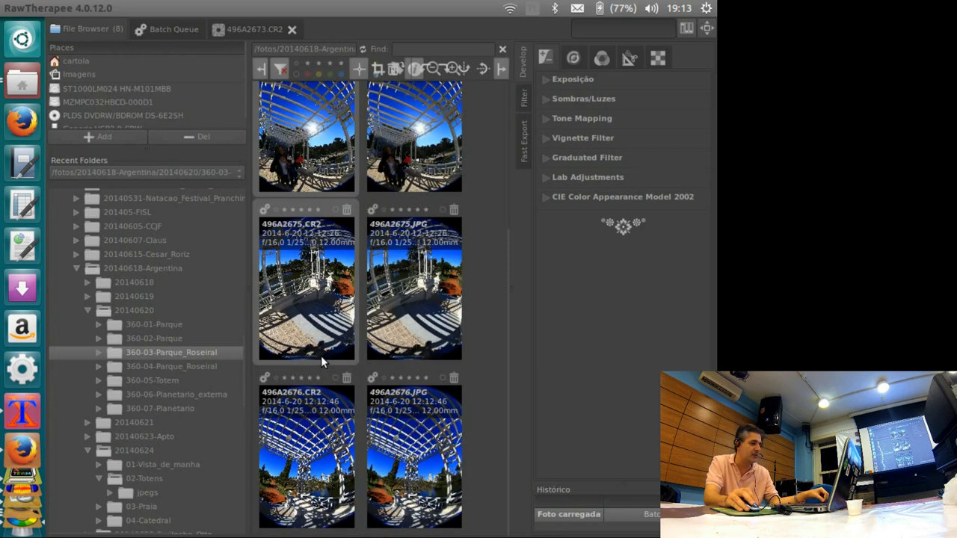
right_click(311, 258)
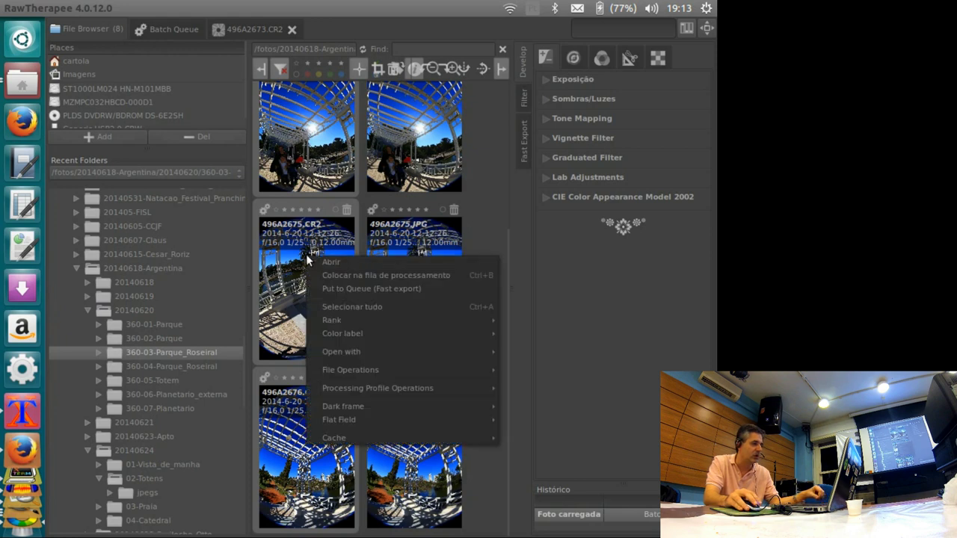
mouse_move(378, 388)
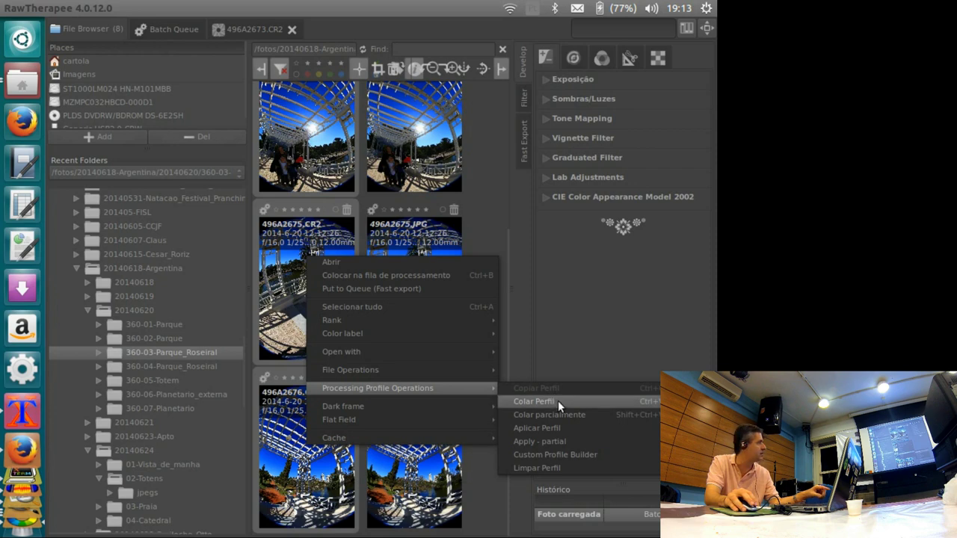
left_click(649, 406)
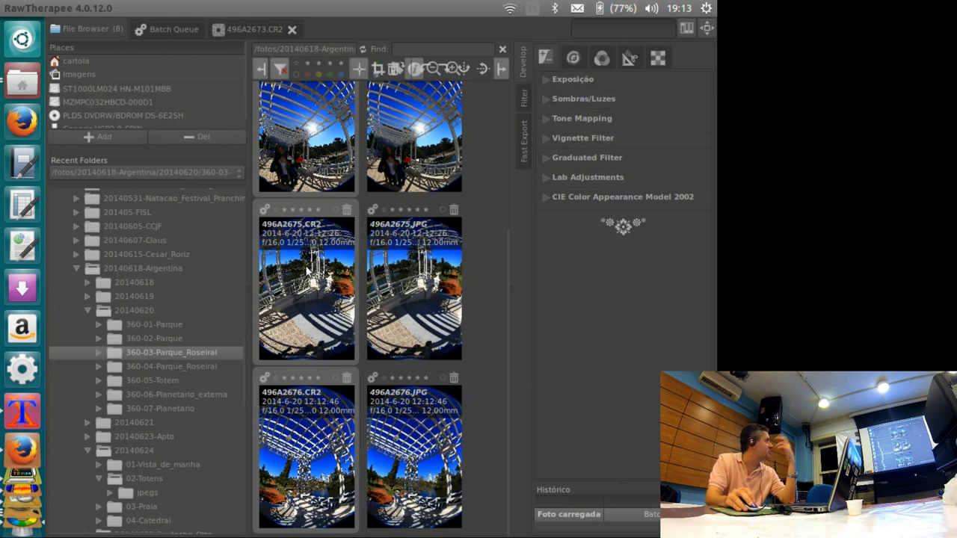
scroll(341, 185, "up", 2)
scroll(341, 185, "up", 1)
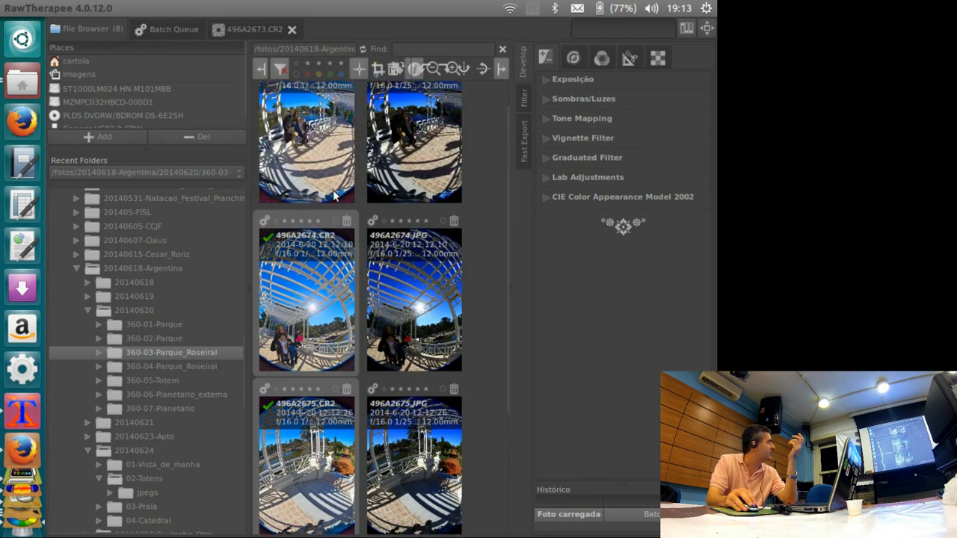
scroll(335, 194, "down", 1)
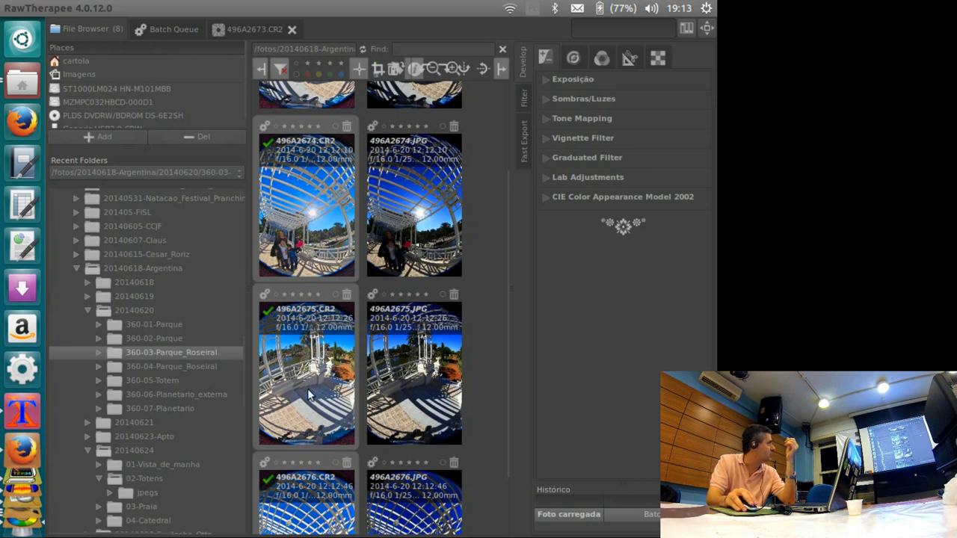
scroll(309, 390, "down", 2)
scroll(329, 397, "up", 3)
scroll(376, 322, "up", 2)
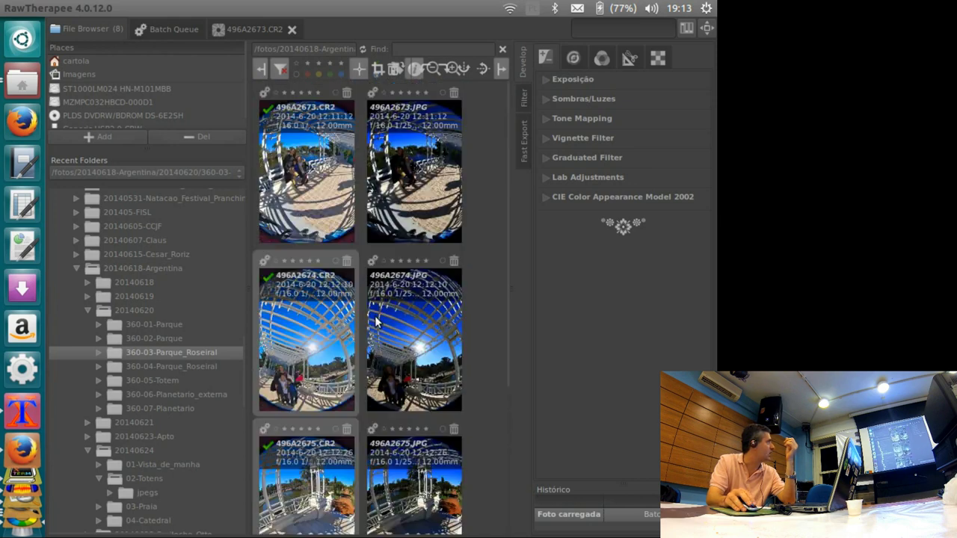
right_click(319, 142)
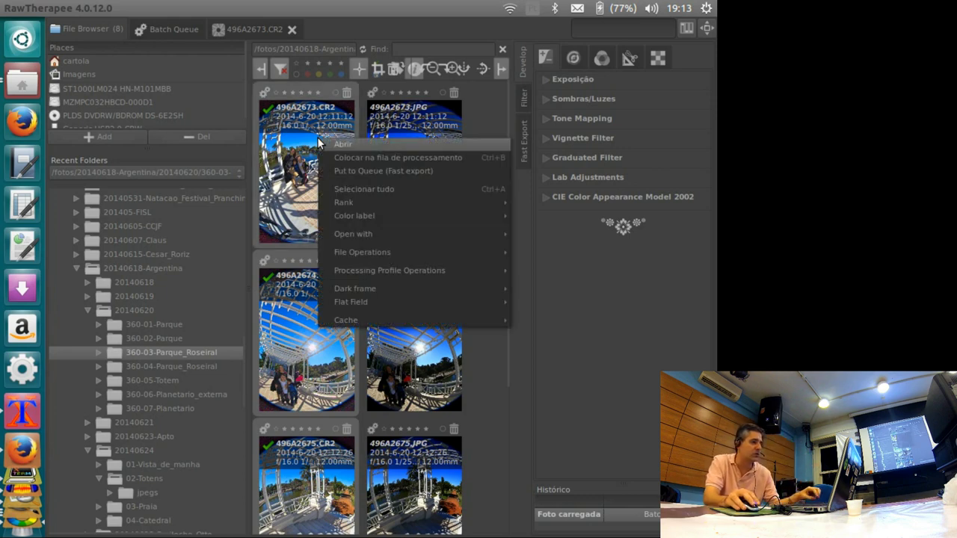
Queue 496A2673.CR2 for fast export and start processing the four queued raw files
left_click(373, 171)
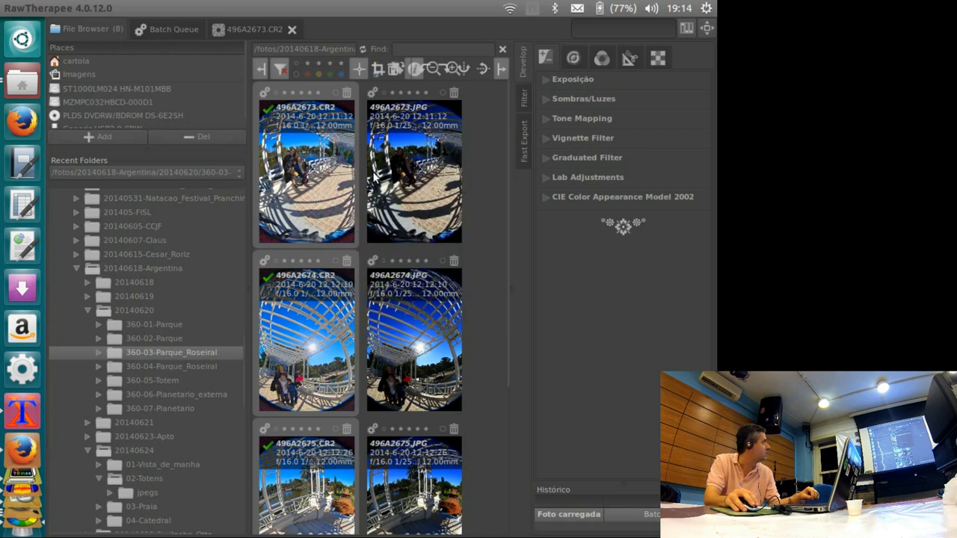
left_click(184, 28)
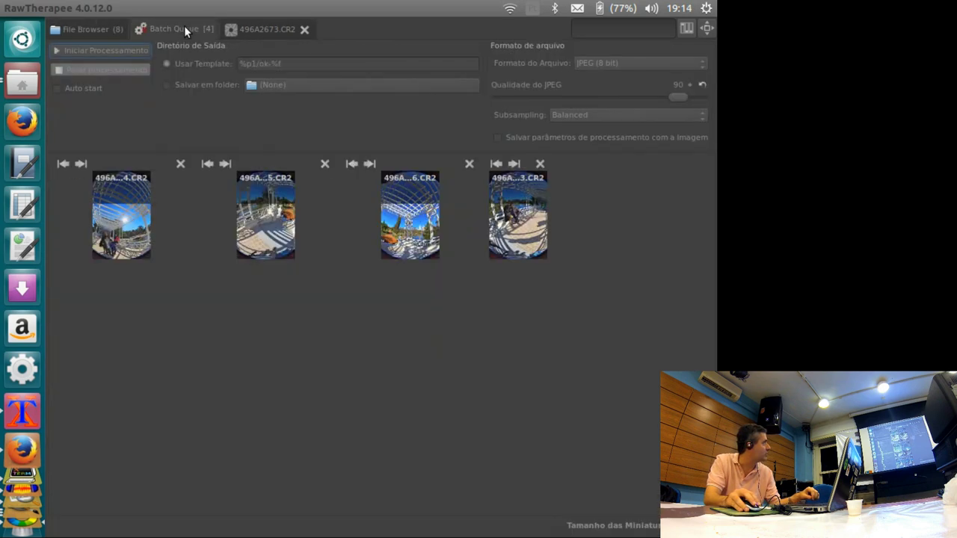
left_click(95, 55)
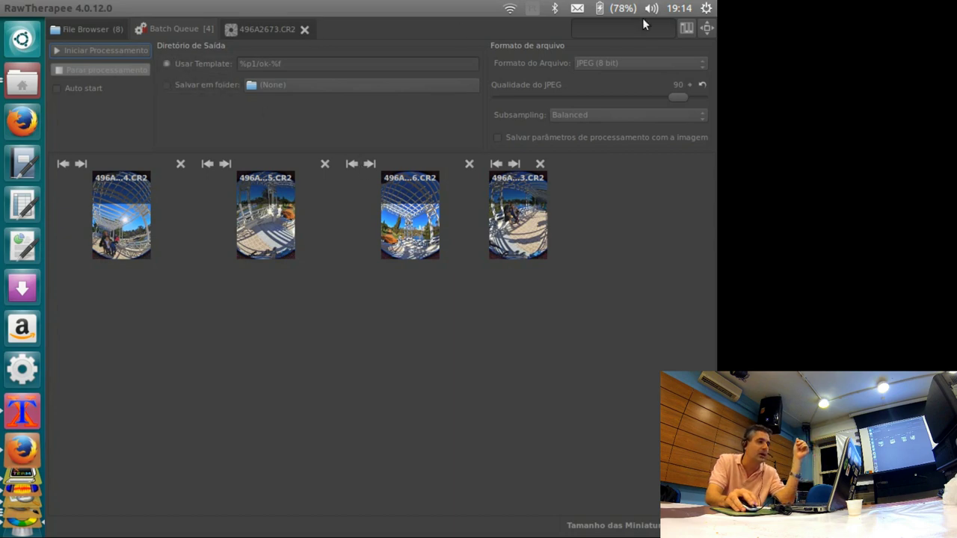
mouse_move(15, 8)
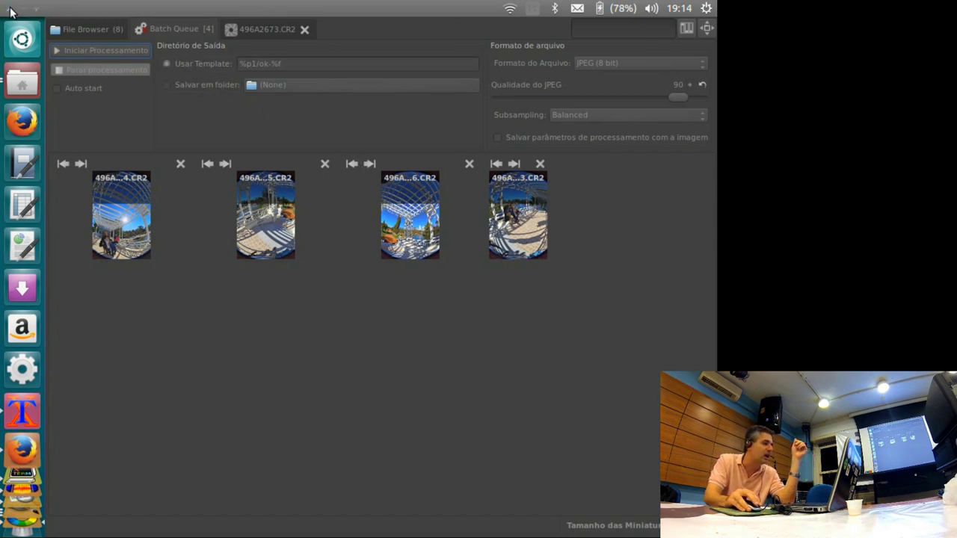
Minimize RawTherapee and the other windows to reach Firefox's Página principal tab
left_click(10, 10)
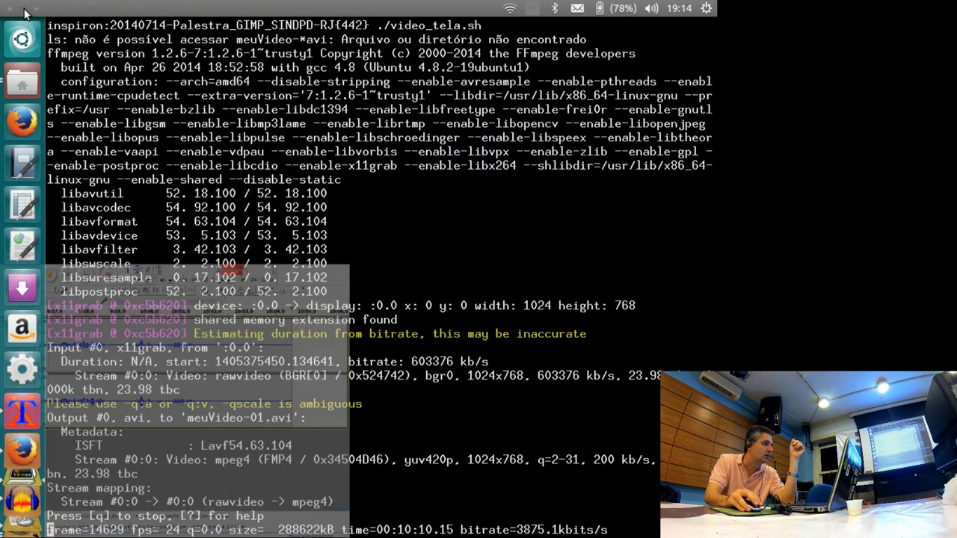
left_click(27, 8)
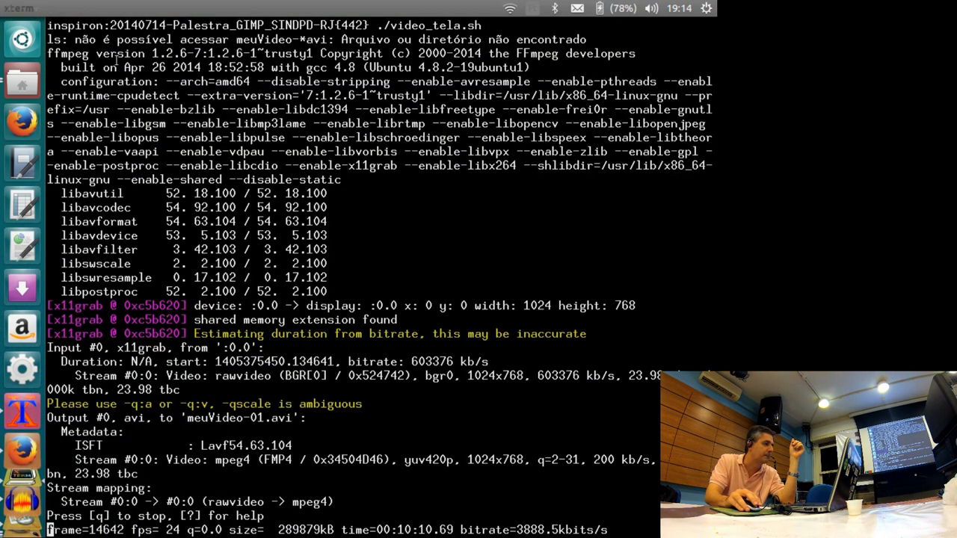
left_click(27, 9)
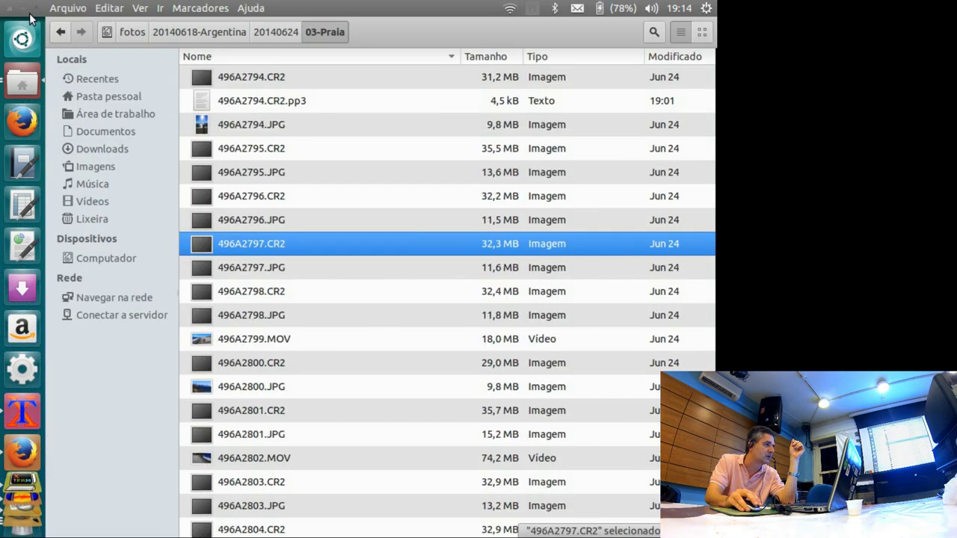
left_click(25, 9)
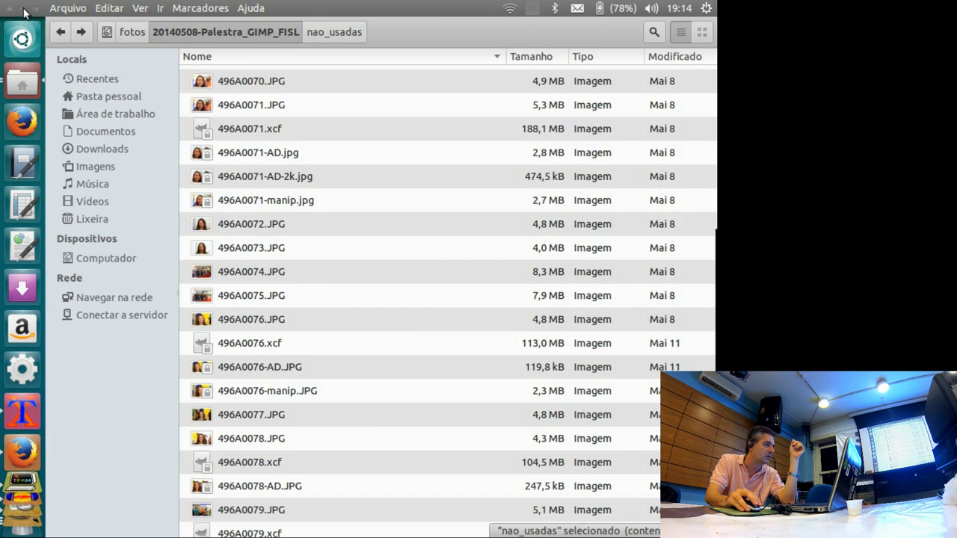
left_click(24, 9)
left_click(147, 27)
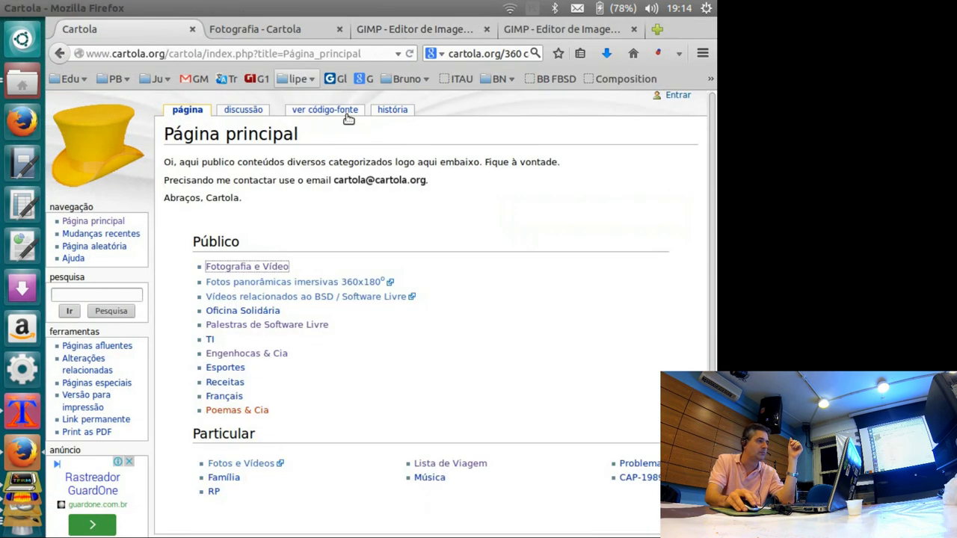
left_click(459, 213)
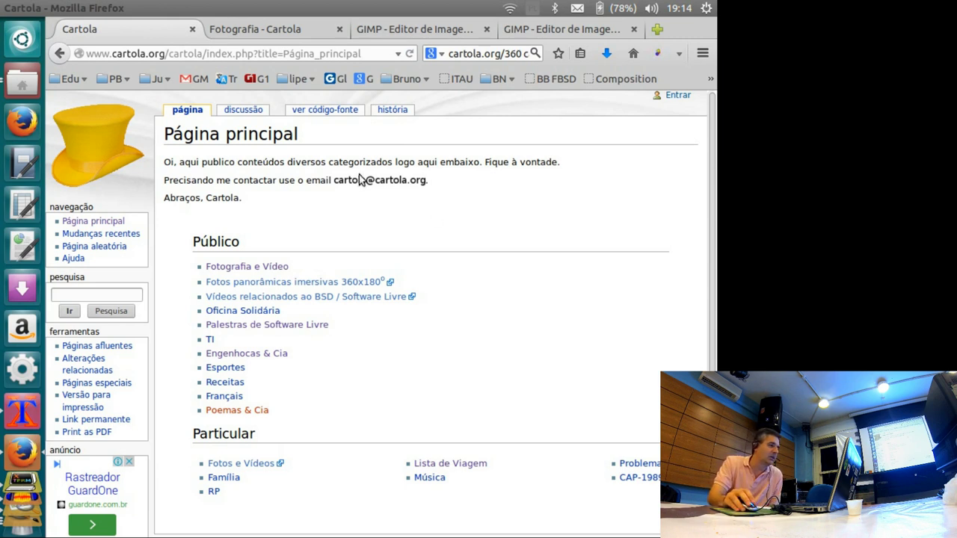
left_click_drag(166, 54, 390, 56)
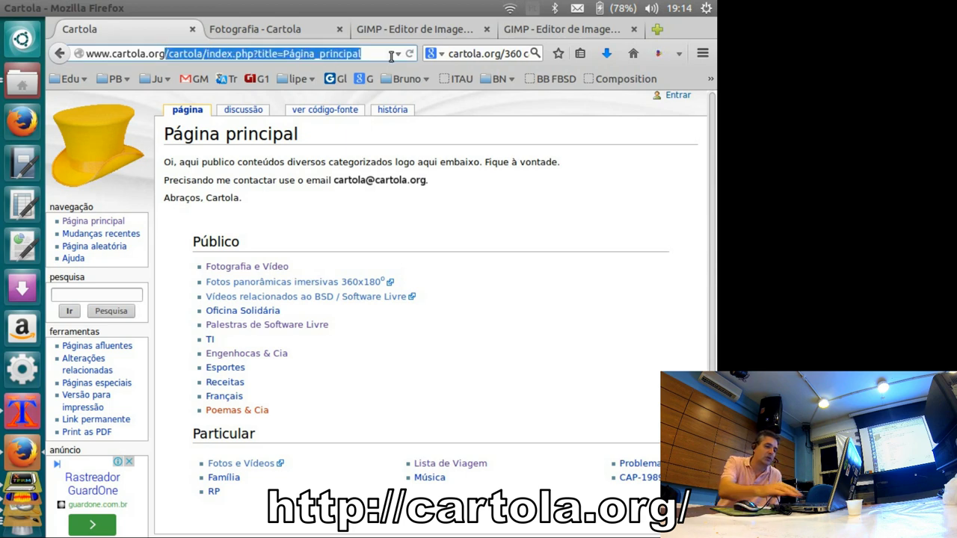
key("BackSpace")
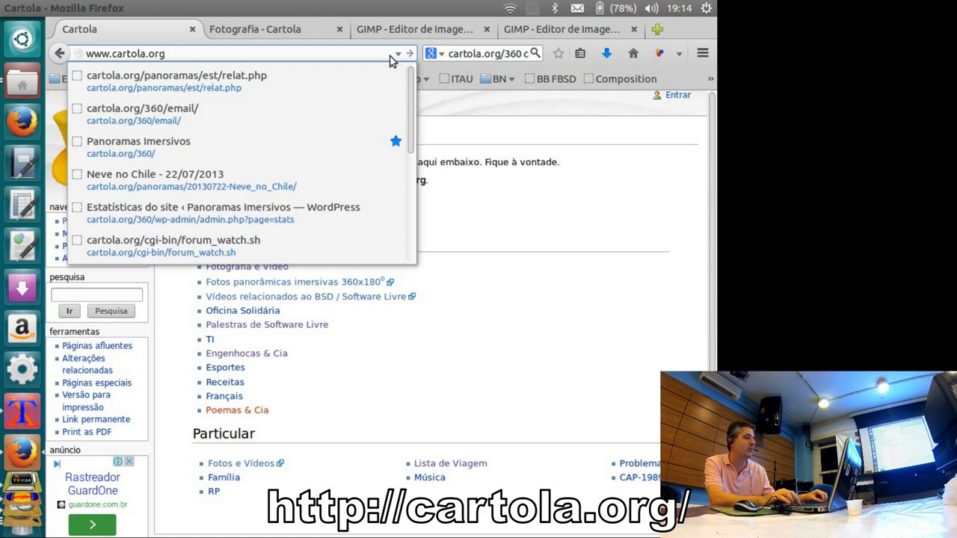
key("Left")
key("Left")
key("Left")
key("shift+Home")
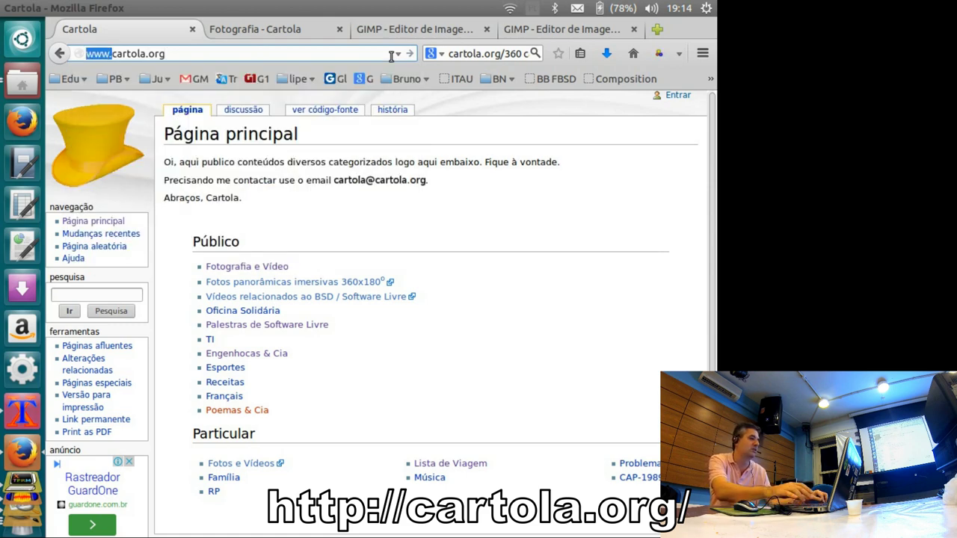
key("BackSpace")
key("shift+End")
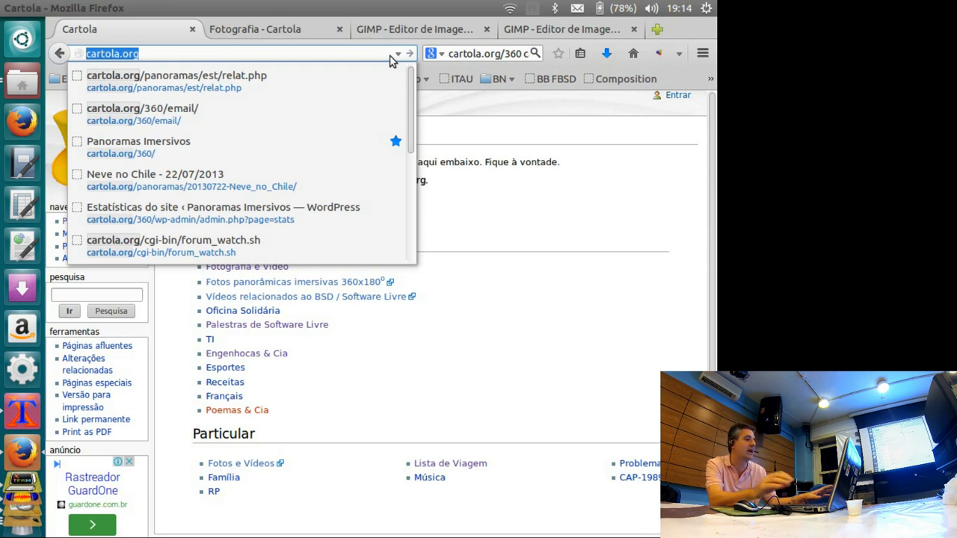
key("Return")
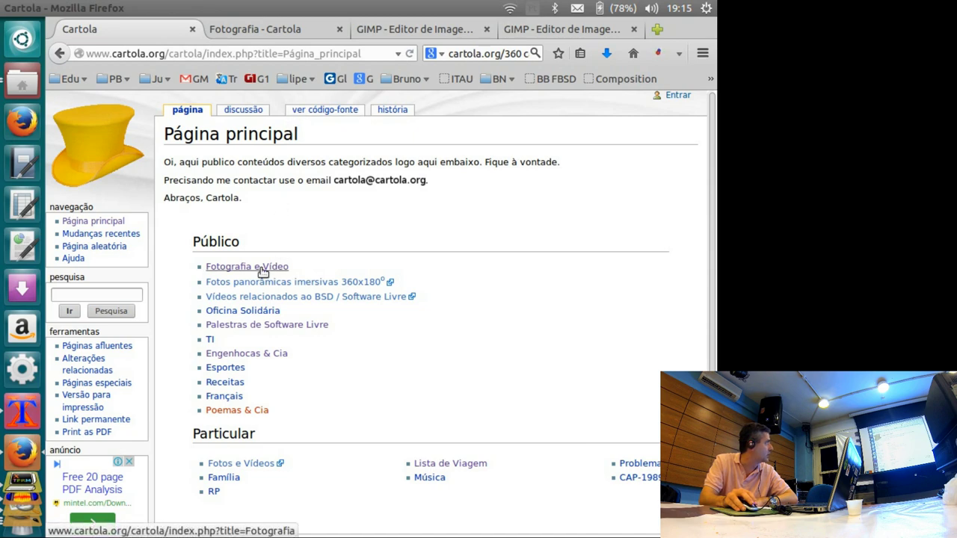
left_click(303, 32)
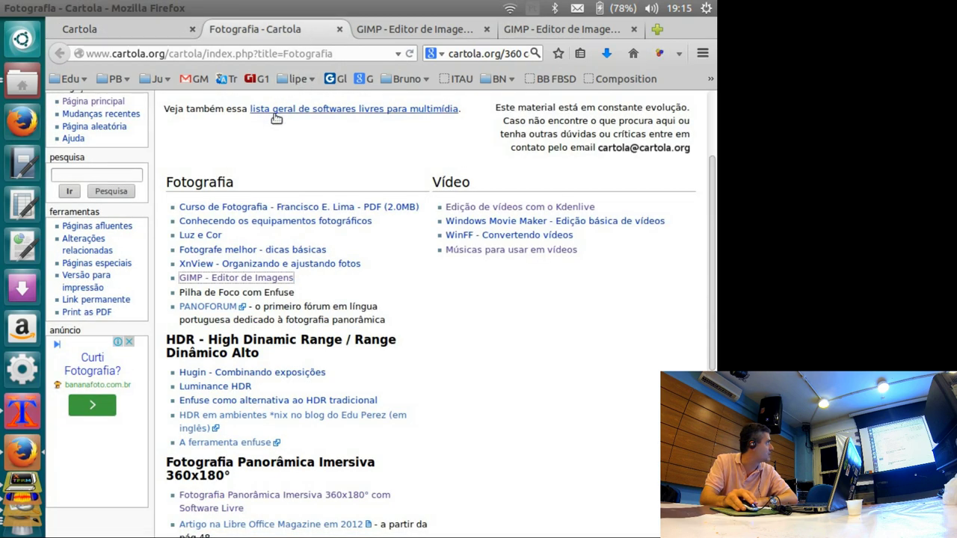
Scroll through the Fotografia page's tutorial list, then switch to the GIMP - Editor de Imagens page
scroll(295, 172, "up", 3)
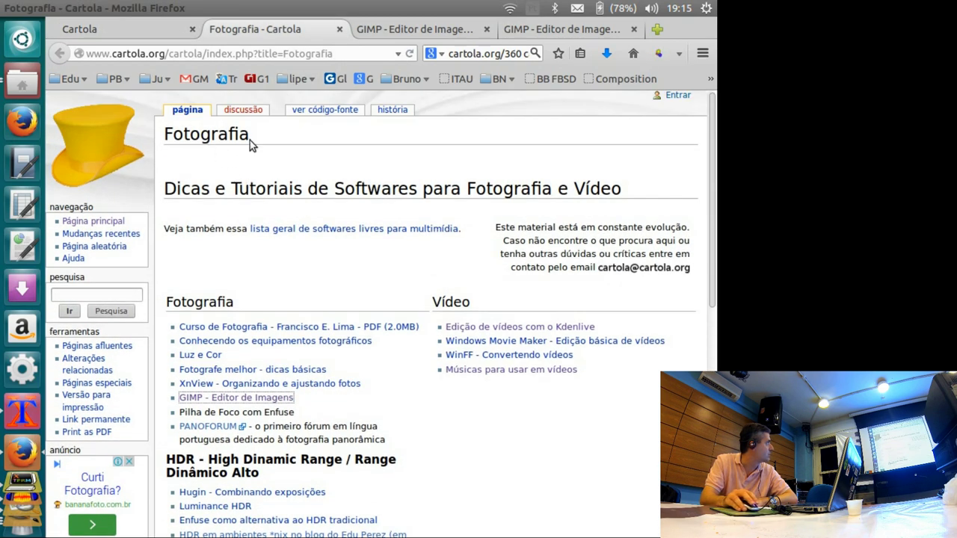
scroll(251, 160, "down", 3)
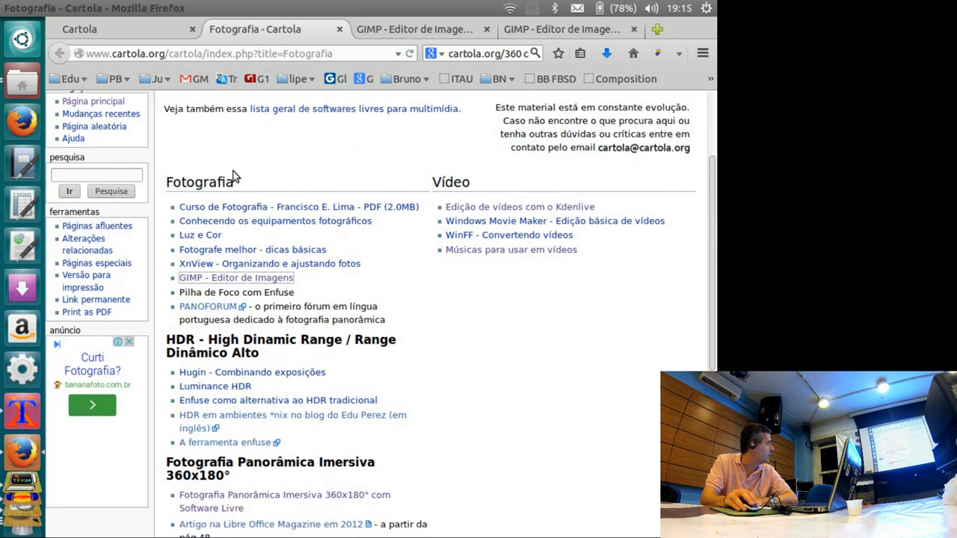
scroll(202, 166, "down", 1)
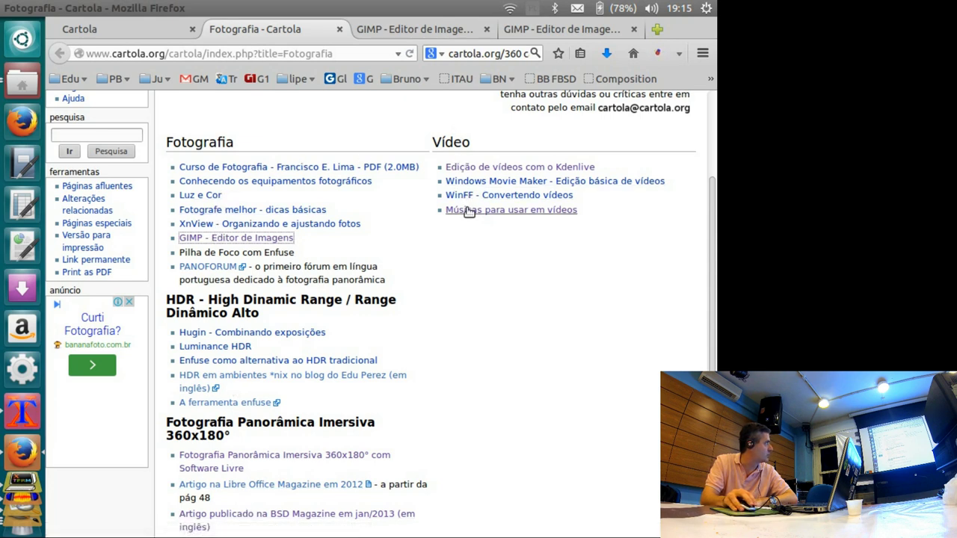
scroll(292, 177, "down", 1)
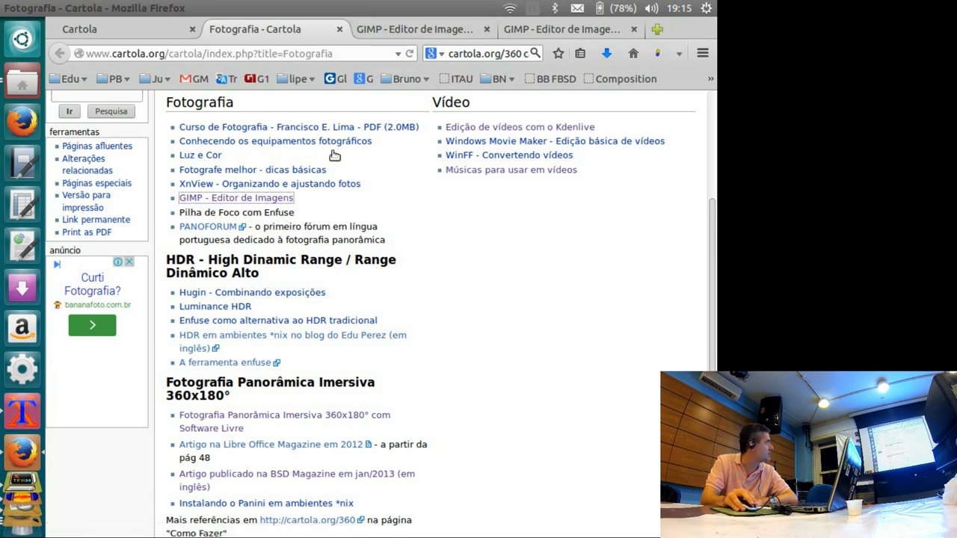
left_click(419, 31)
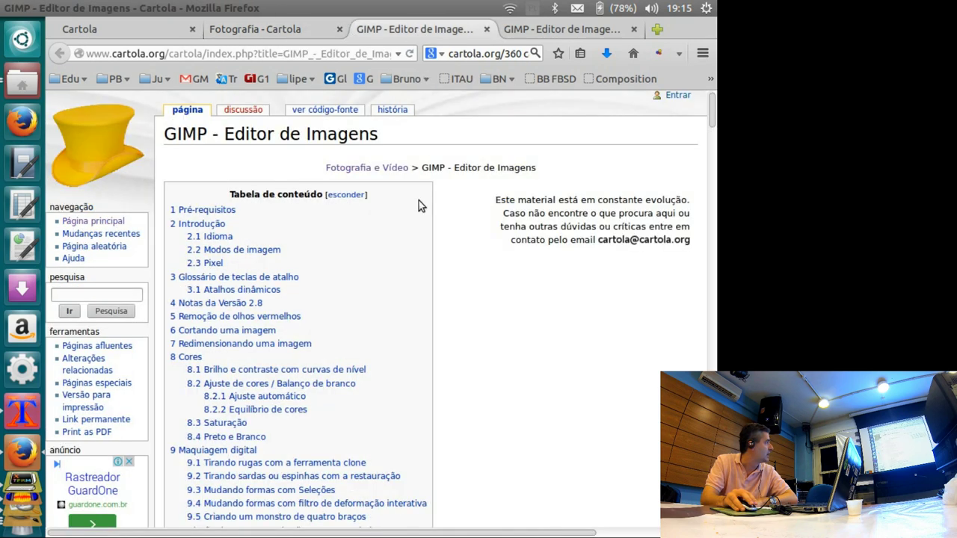
Scroll the wiki page to review Figure 5 of GIMP's main window
scroll(455, 255, "down", 2)
scroll(453, 254, "down", 2)
scroll(453, 253, "down", 3)
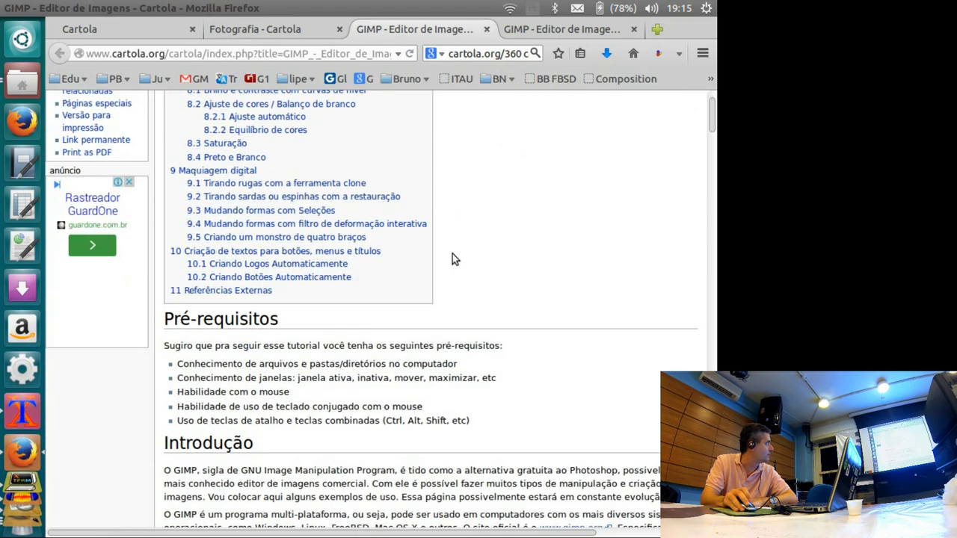
scroll(453, 259, "down", 4)
scroll(452, 259, "down", 3)
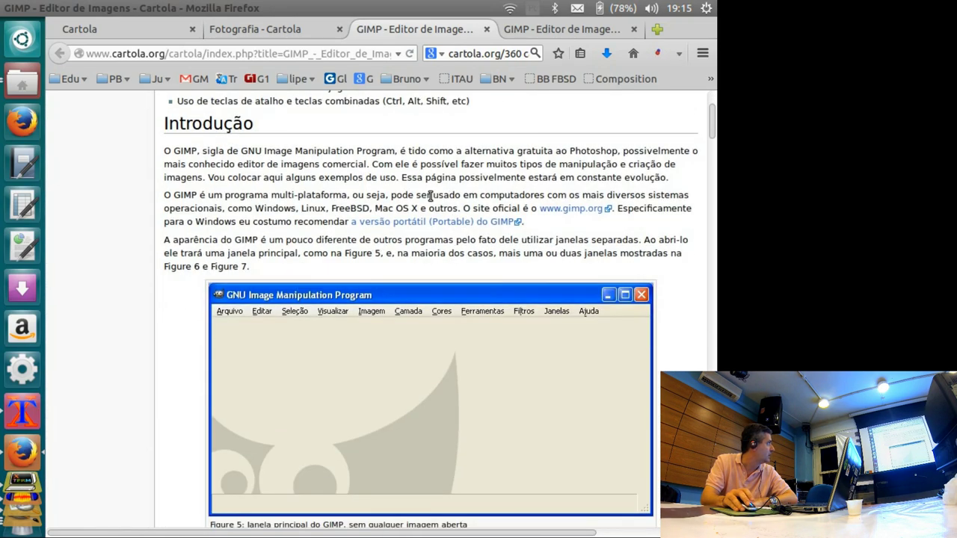
scroll(433, 195, "up", 8)
scroll(432, 195, "up", 4)
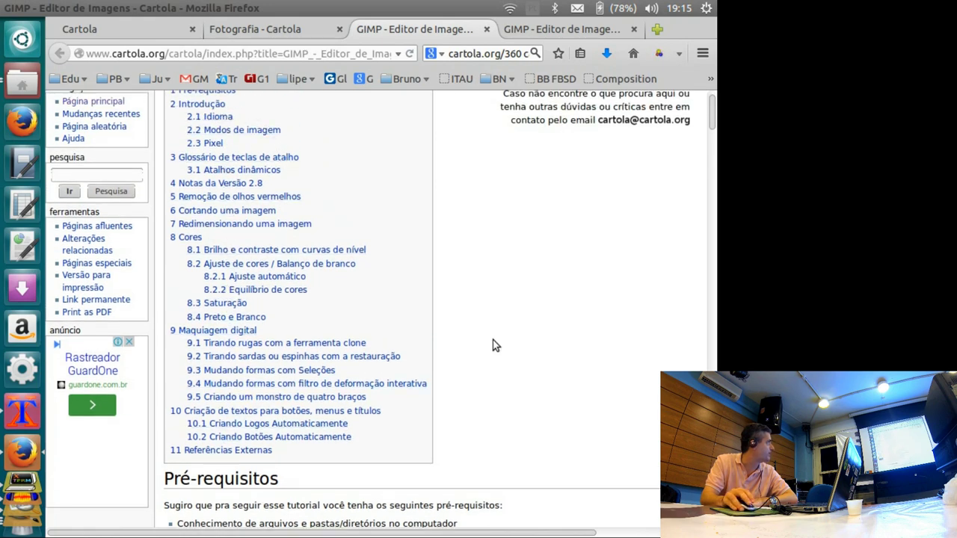
scroll(496, 339, "up", 3)
scroll(456, 277, "down", 2)
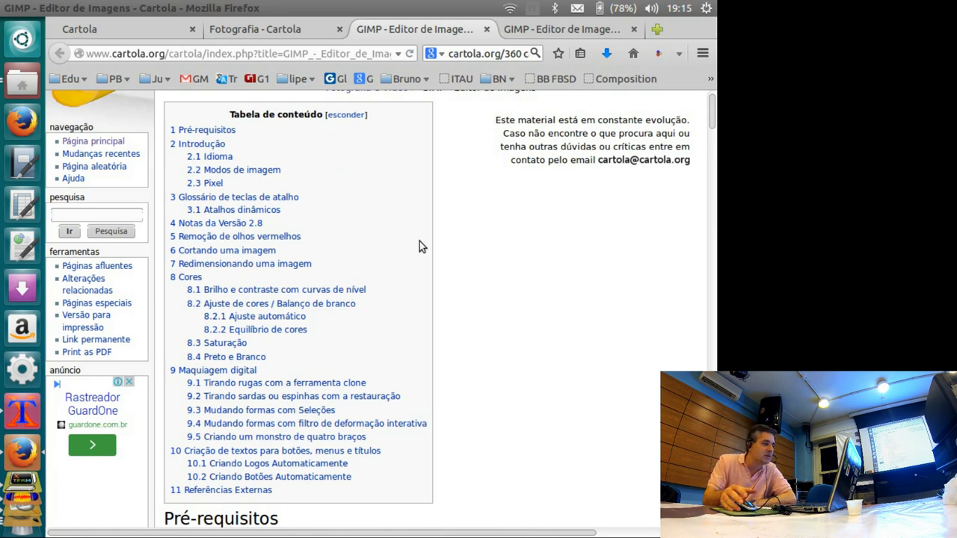
Scroll on through the wiki's figures of GIMP's tool windows
scroll(456, 196, "down", 4)
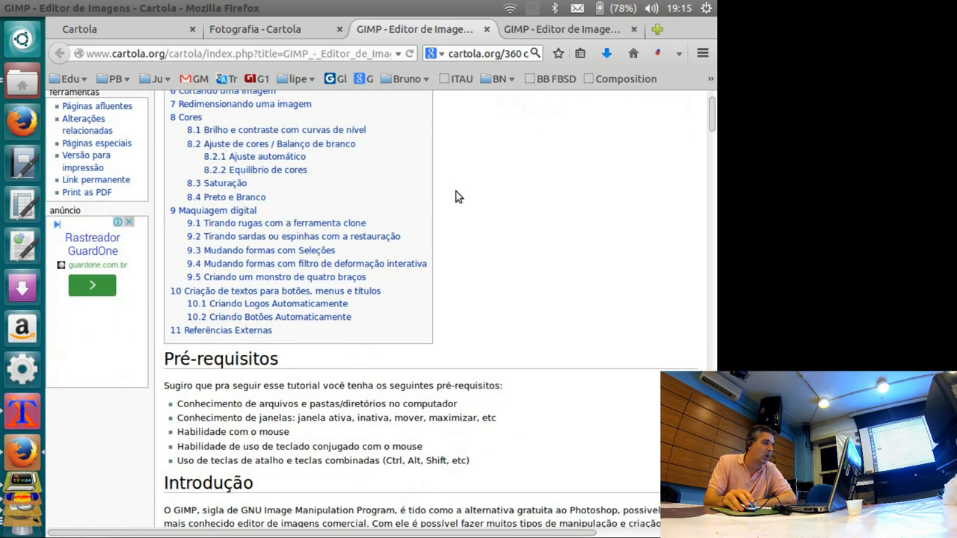
scroll(458, 193, "down", 5)
scroll(457, 193, "down", 1)
scroll(459, 190, "down", 3)
scroll(459, 187, "down", 4)
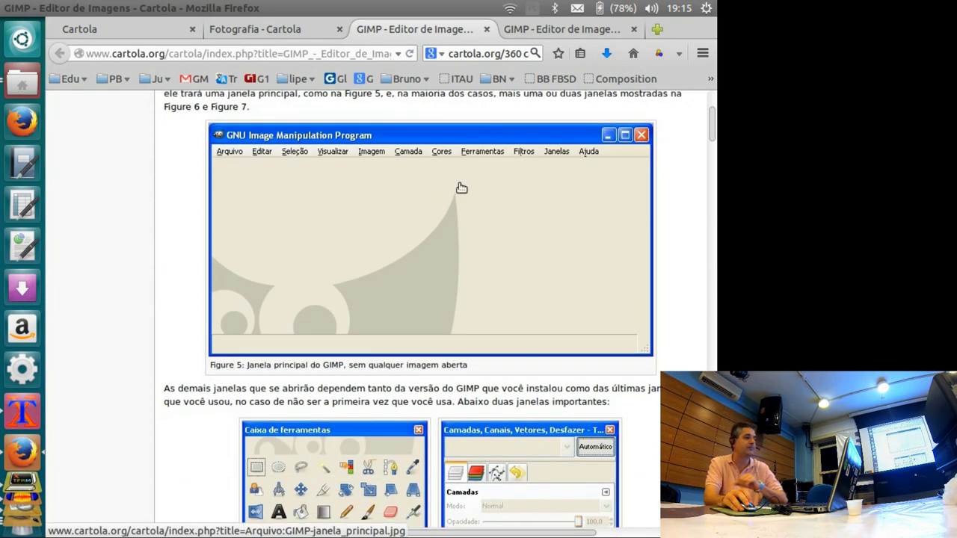
scroll(459, 187, "up", 2)
scroll(459, 187, "up", 1)
scroll(459, 187, "up", 1)
scroll(468, 157, "down", 1)
scroll(482, 190, "down", 1)
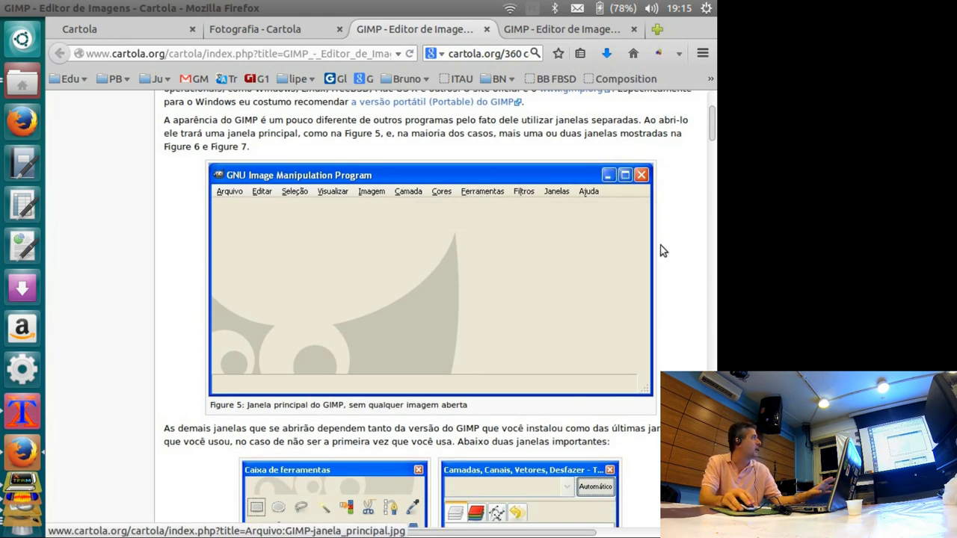
scroll(678, 240, "down", 1)
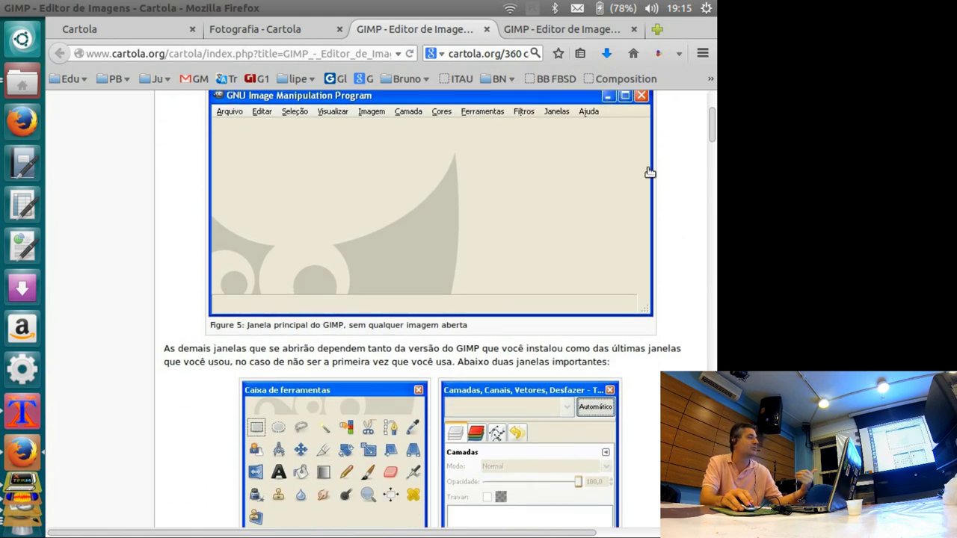
scroll(675, 189, "up", 1)
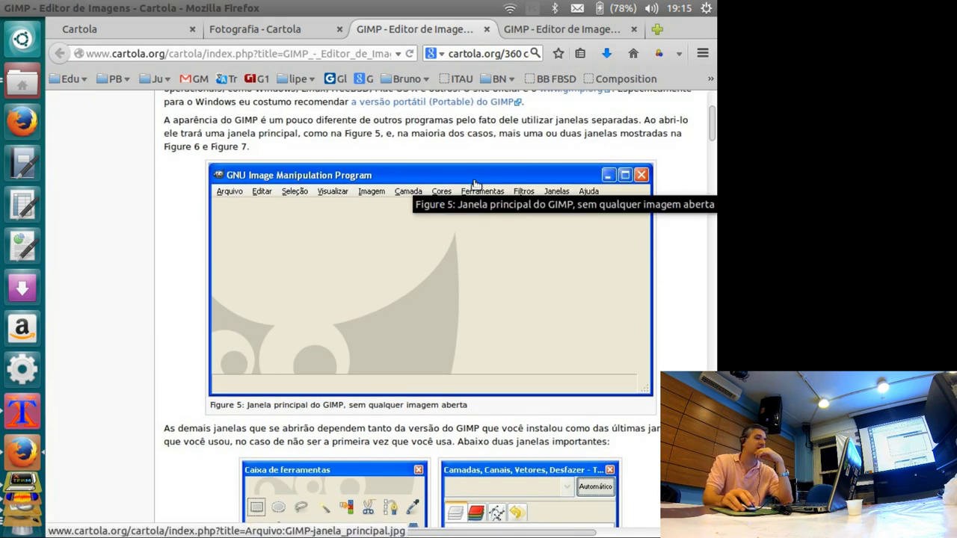
scroll(451, 229, "down", 2)
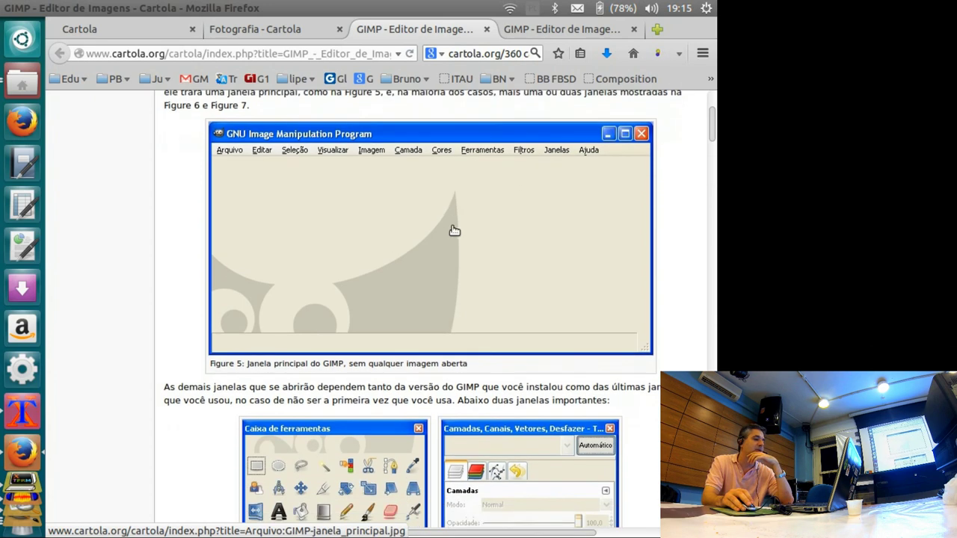
scroll(479, 230, "down", 3)
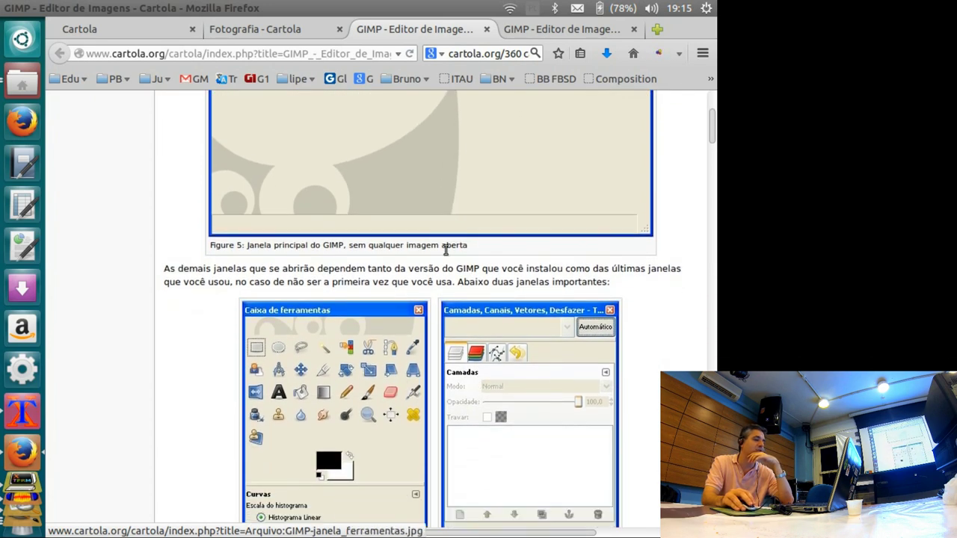
scroll(472, 247, "up", 5)
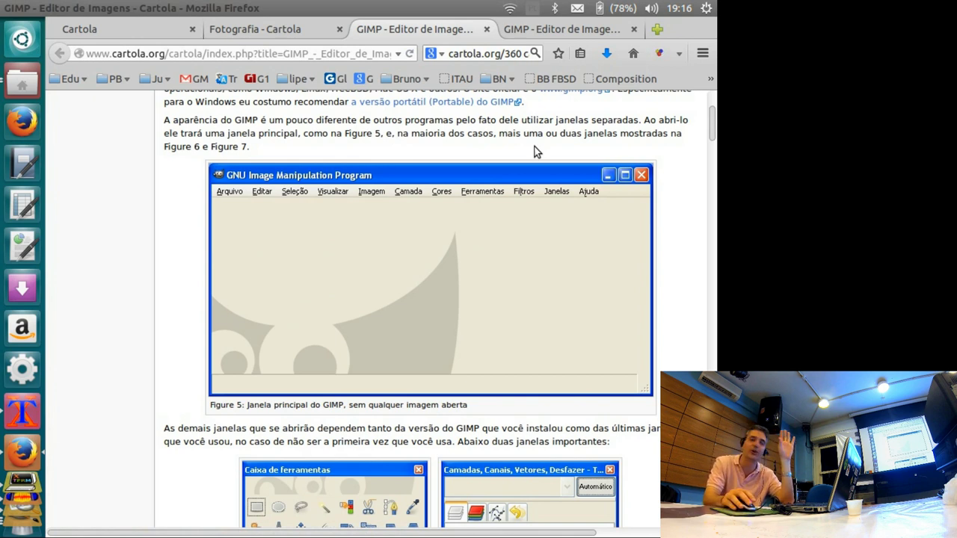
Highlight and clear text in the figures' intro paragraph, scroll further, and switch to GIMP
left_click_drag(251, 147, 163, 128)
left_click(316, 150)
scroll(421, 210, "down", 1)
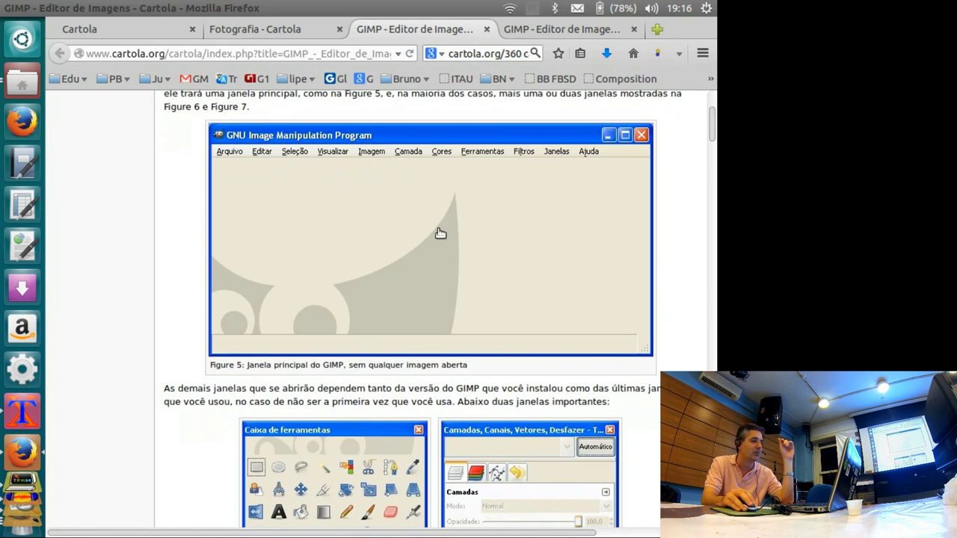
scroll(442, 217, "down", 3)
scroll(443, 222, "down", 1)
scroll(443, 221, "down", 2)
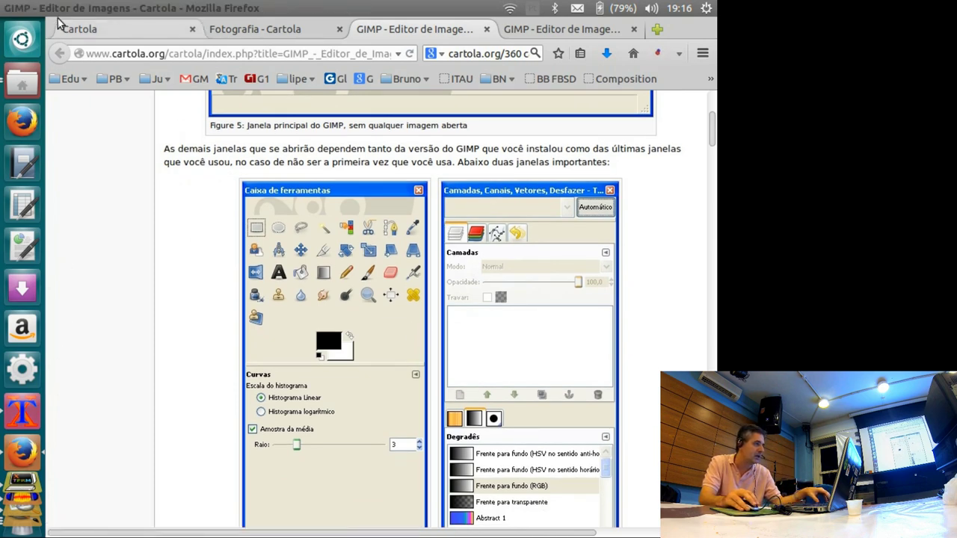
key("alt+Tab")
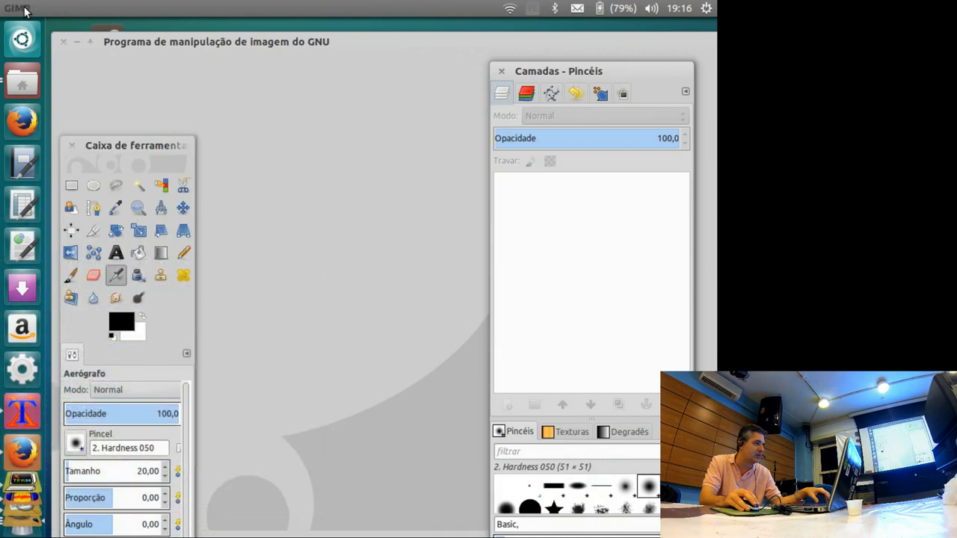
Reposition the toolbox, layers-and-brushes and main image windows higher on the screen
left_click_drag(154, 146, 182, 101)
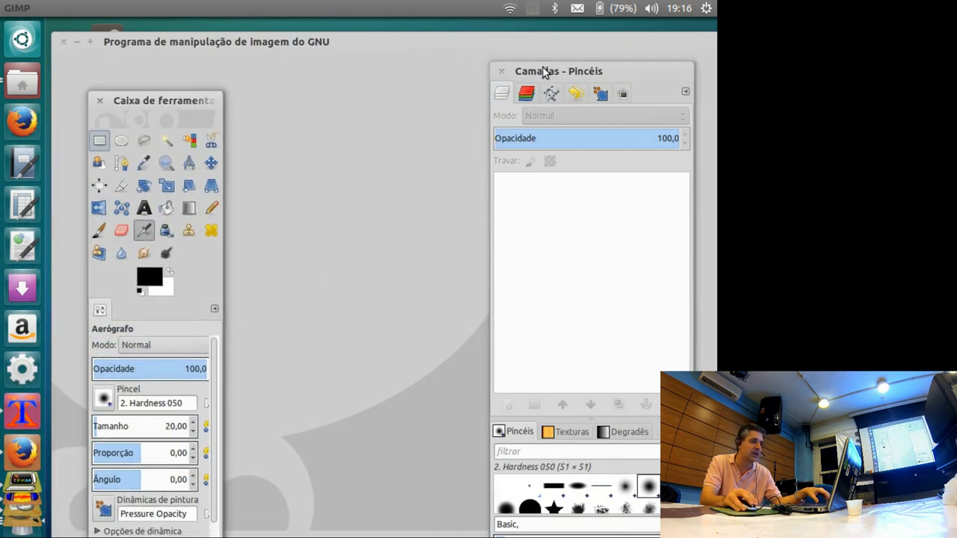
left_click_drag(544, 72, 559, 94)
left_click_drag(177, 105, 148, 107)
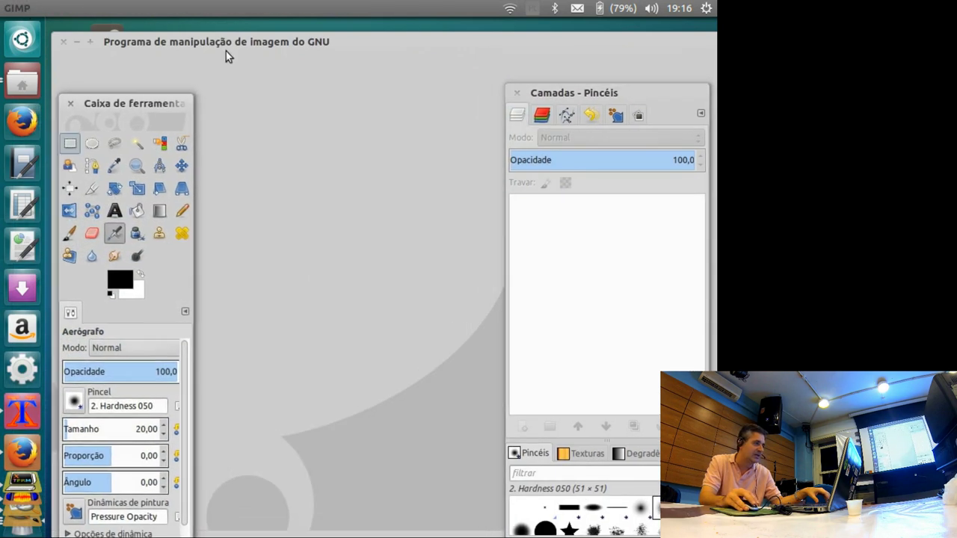
left_click_drag(255, 39, 258, 30)
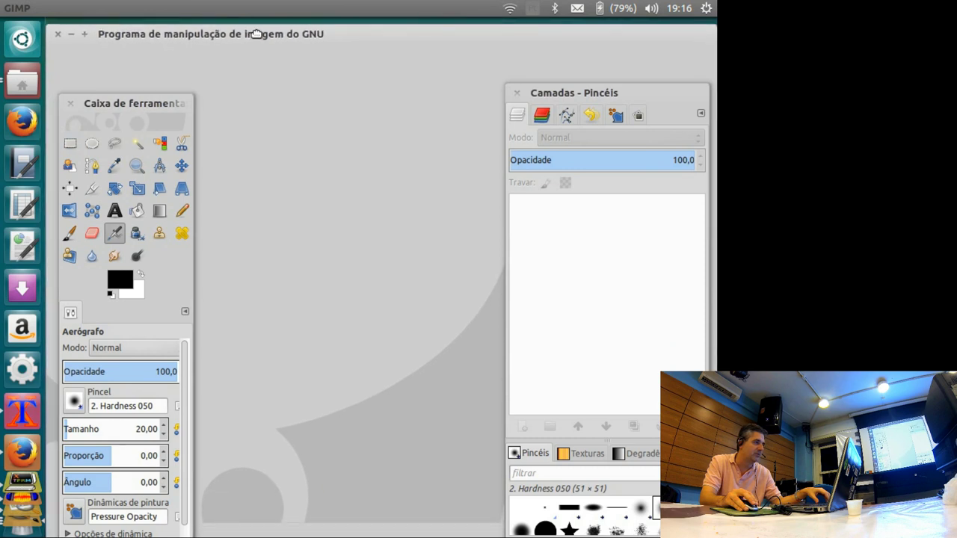
mouse_move(142, 104)
left_mouse_down()
mouse_move(159, 50)
mouse_move(149, 38)
mouse_move(131, 69)
left_mouse_up()
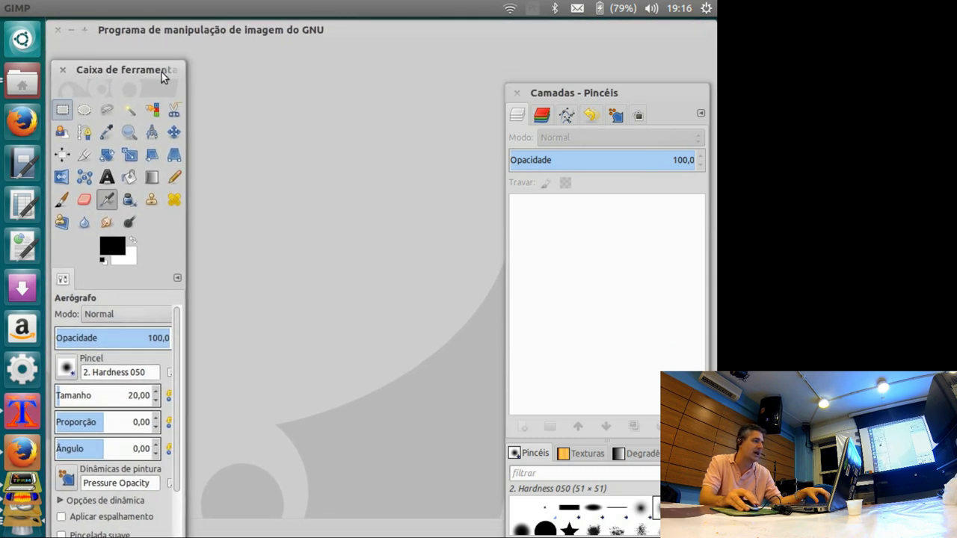
left_click_drag(587, 99, 594, 66)
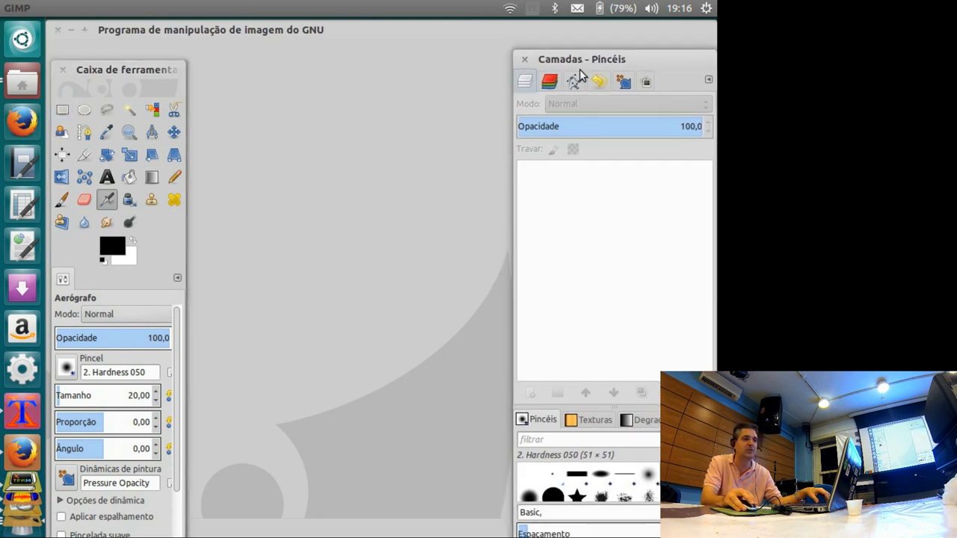
left_click(117, 70)
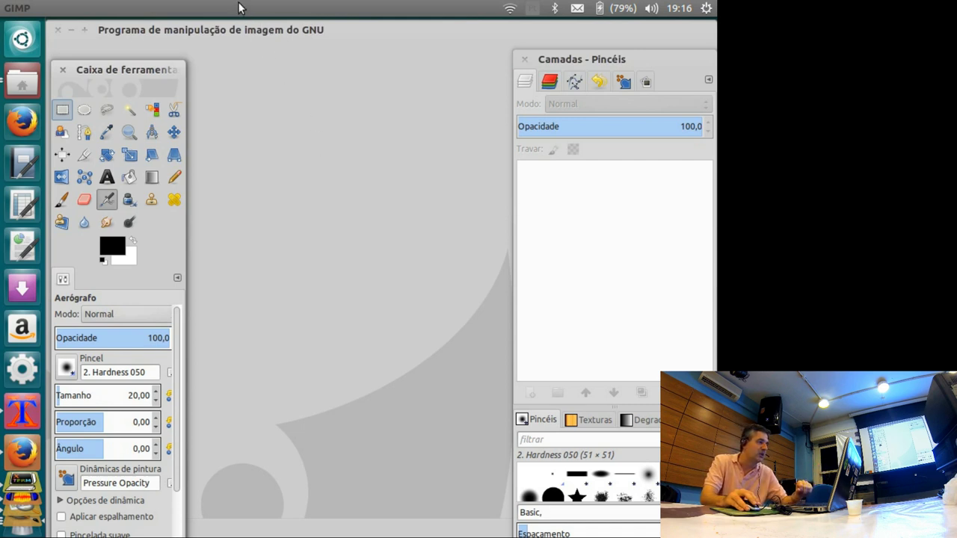
Switch GIMP to Janelas > Modo de janela única and settle the merged window
left_click(250, 33)
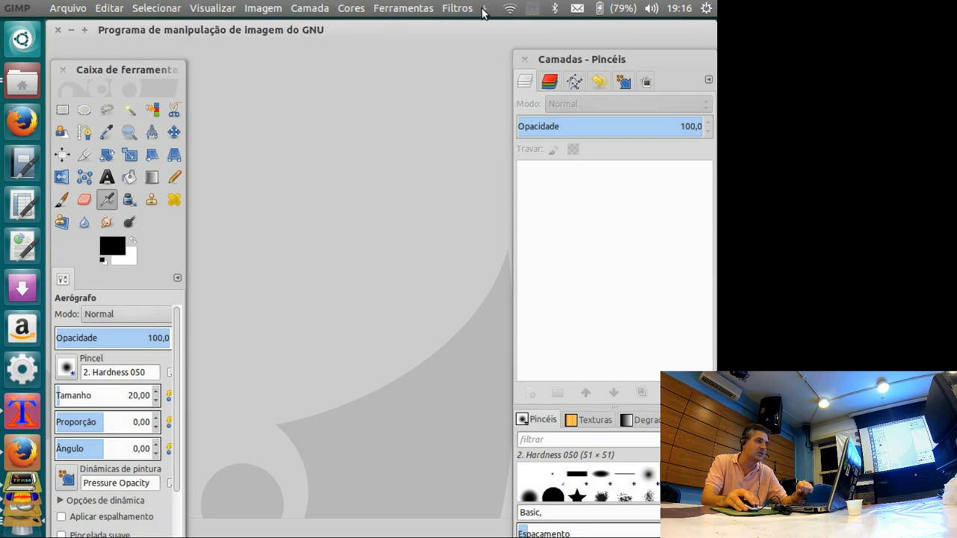
left_click(482, 9)
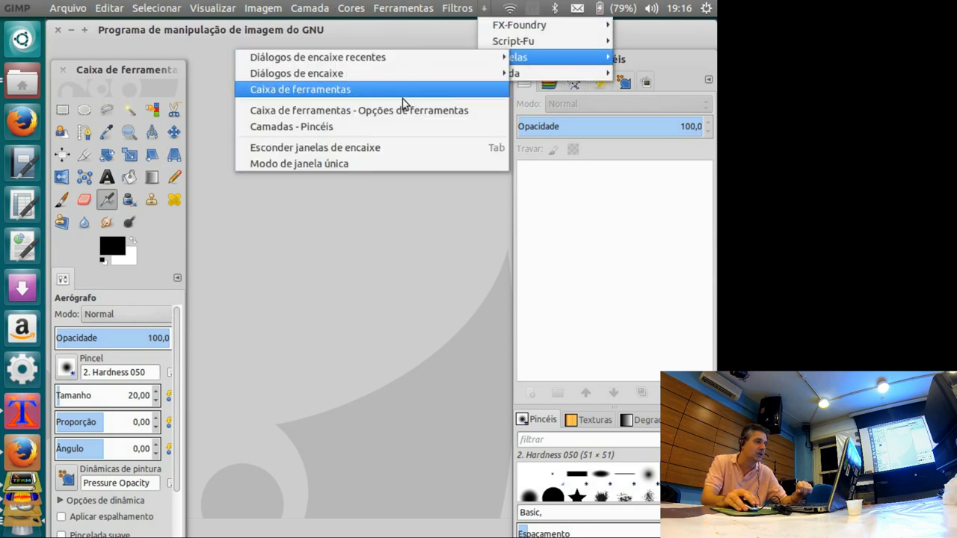
left_click(347, 164)
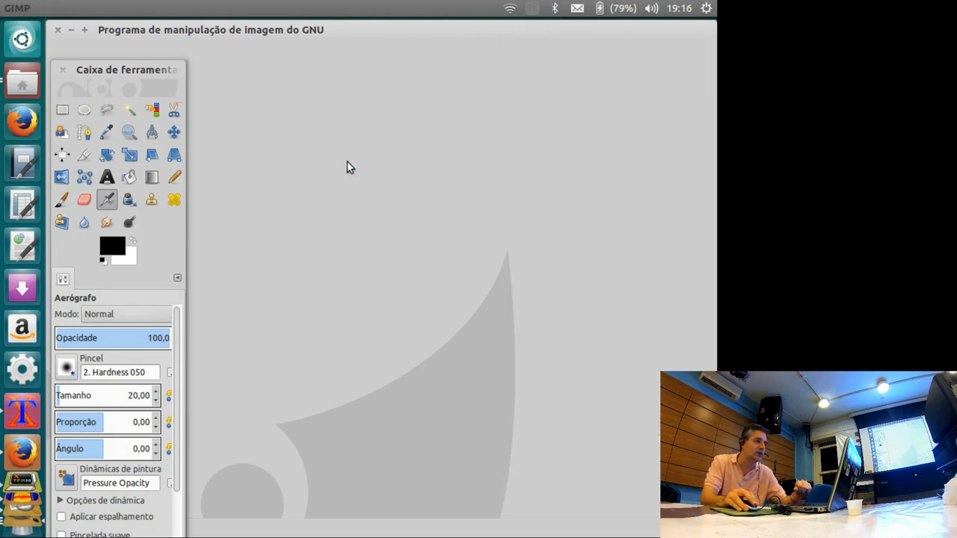
left_click_drag(467, 31, 459, 23)
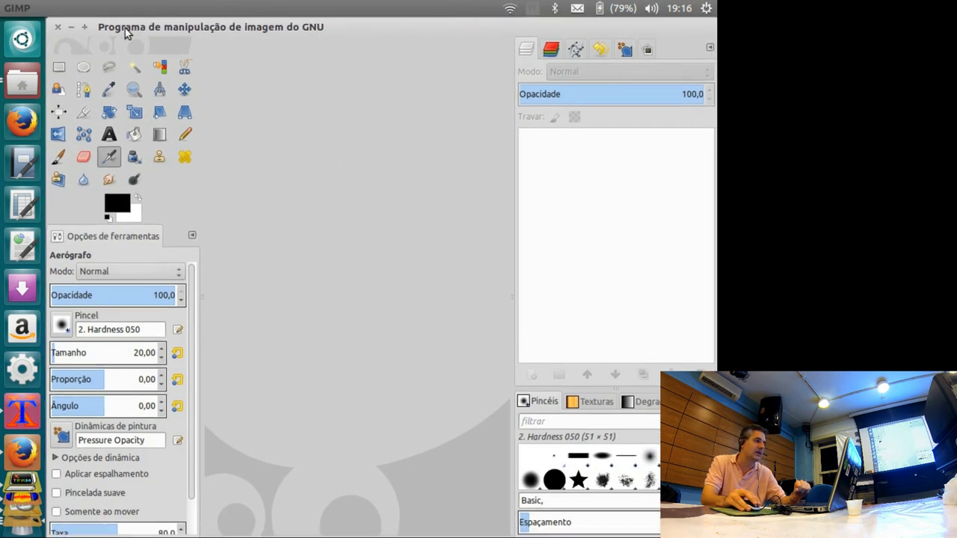
left_click(84, 27)
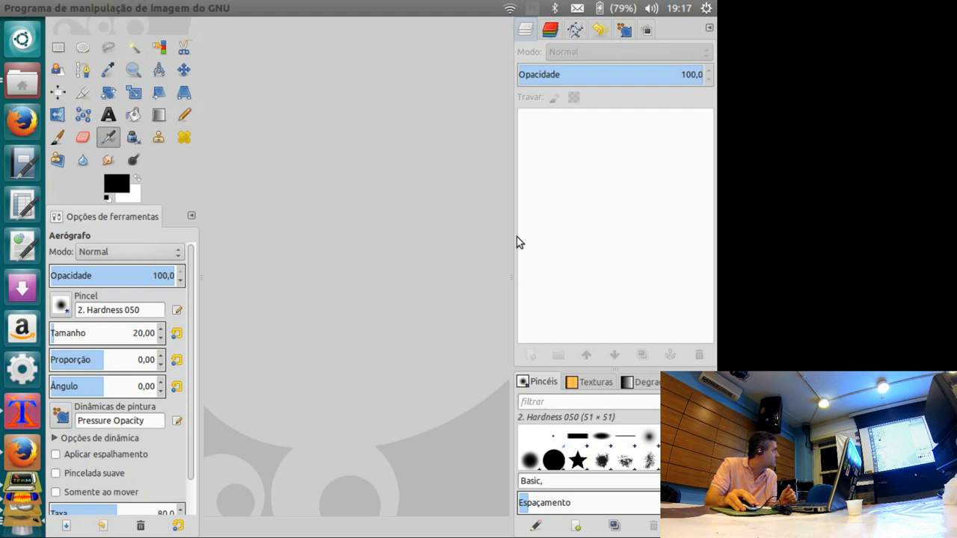
Narrow the layers and brushes panel, then return to Firefox
left_click_drag(512, 232, 530, 234)
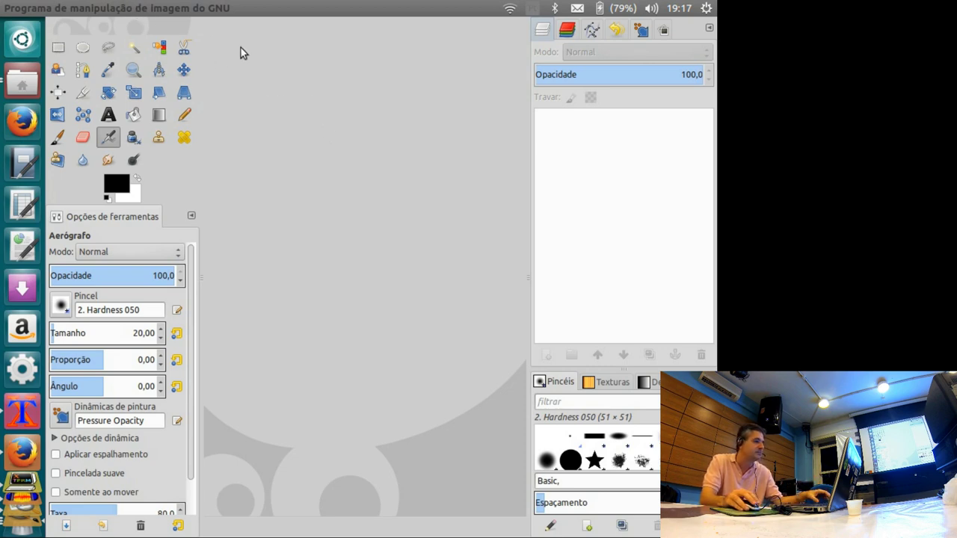
key("alt+Tab")
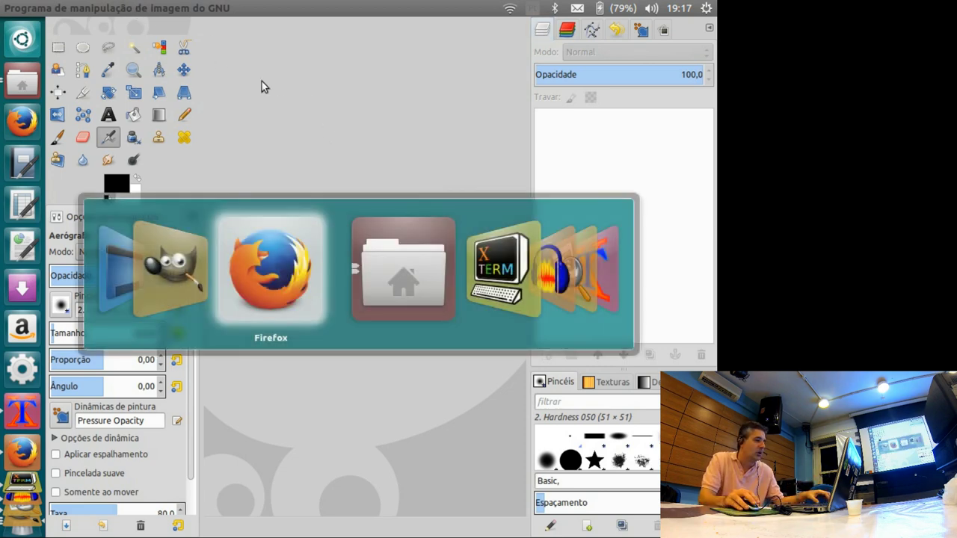
Scroll the wiki page to the Idioma section
scroll(216, 163, "down", 5)
scroll(224, 172, "down", 6)
scroll(240, 179, "down", 6)
scroll(262, 195, "up", 4)
scroll(247, 185, "down", 4)
scroll(259, 189, "down", 6)
scroll(258, 188, "up", 5)
scroll(259, 189, "up", 3)
scroll(258, 187, "up", 1)
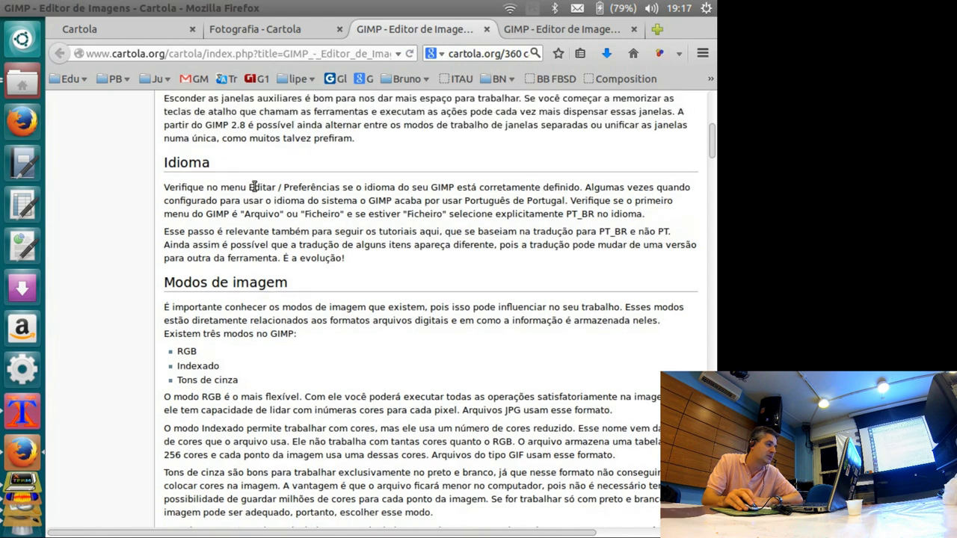
Highlight and clear Idioma passages, including its first line and the word Ficheiro
mouse_move(164, 195)
left_mouse_down()
mouse_move(315, 232)
mouse_move(354, 273)
left_mouse_up()
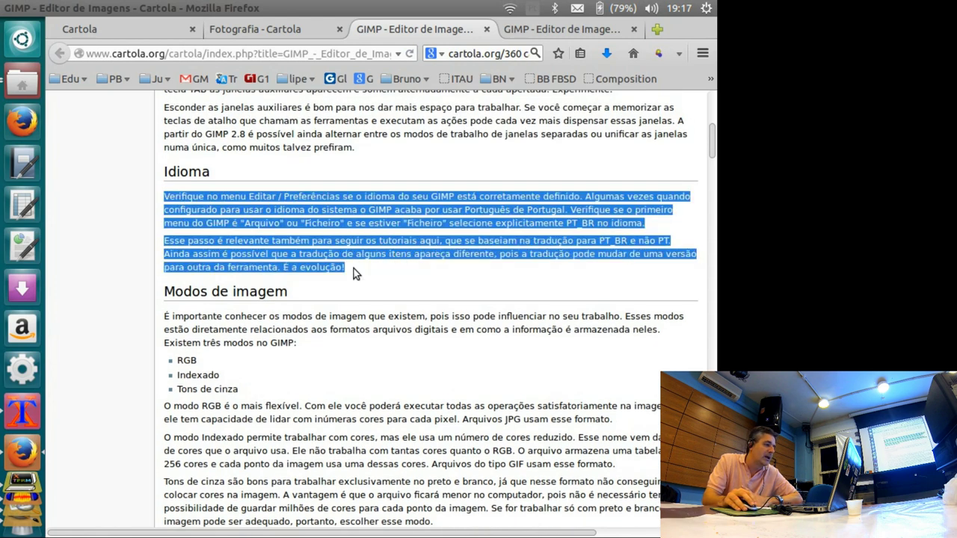
left_click(350, 262)
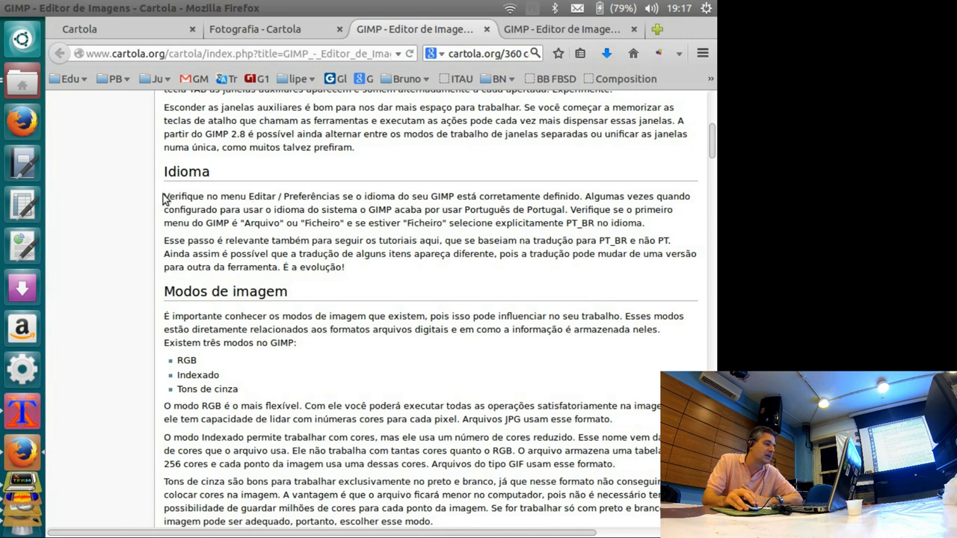
left_click_drag(164, 197, 496, 197)
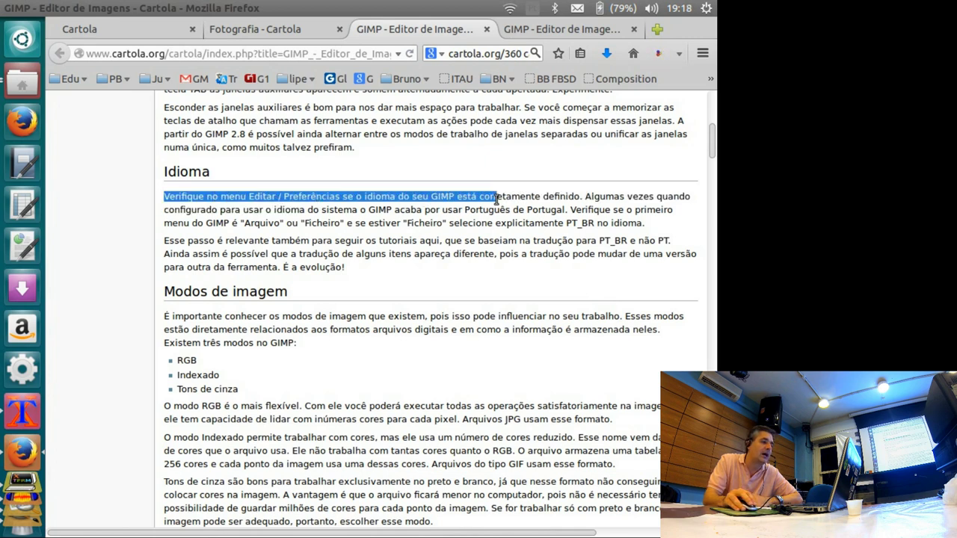
left_click(306, 223)
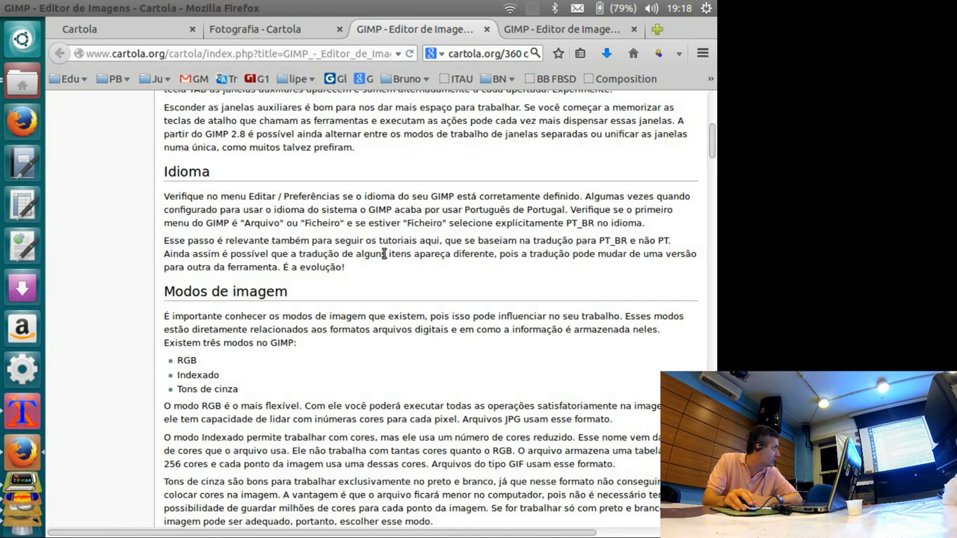
scroll(385, 254, "down", 2)
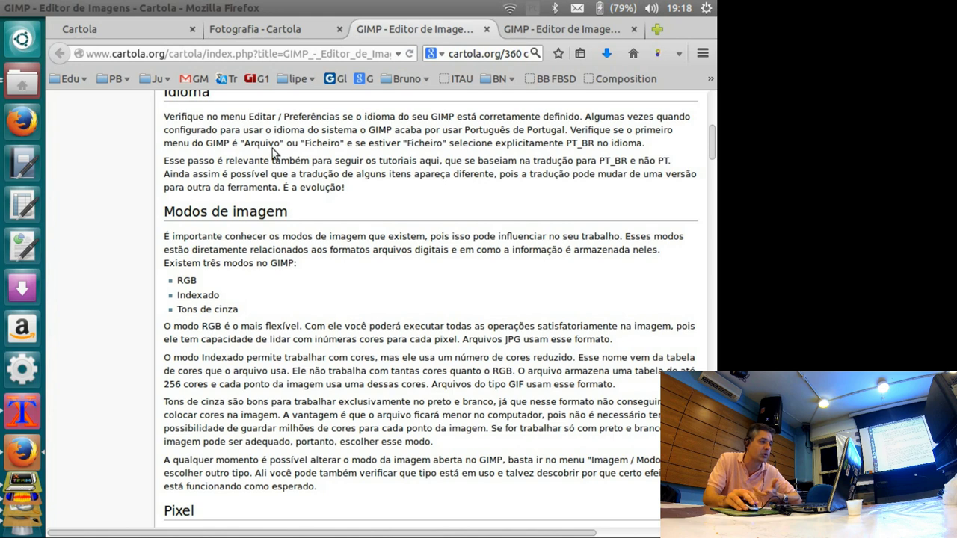
left_click_drag(244, 143, 332, 145)
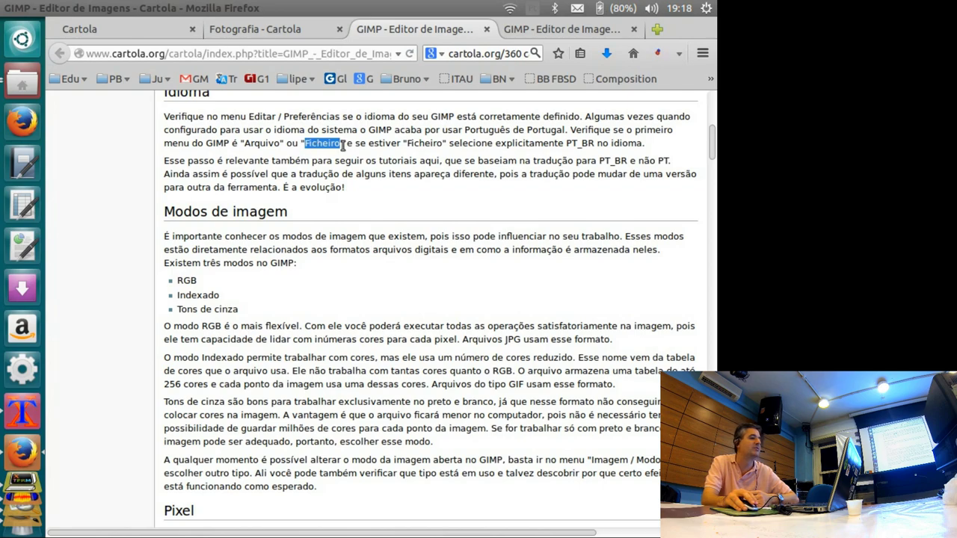
left_click(397, 201)
Scroll down past Modos de imagem to the Pixel section
scroll(402, 203, "up", 1)
scroll(402, 203, "down", 2)
scroll(402, 204, "down", 3)
scroll(402, 203, "down", 4)
scroll(402, 200, "down", 1)
scroll(402, 200, "down", 2)
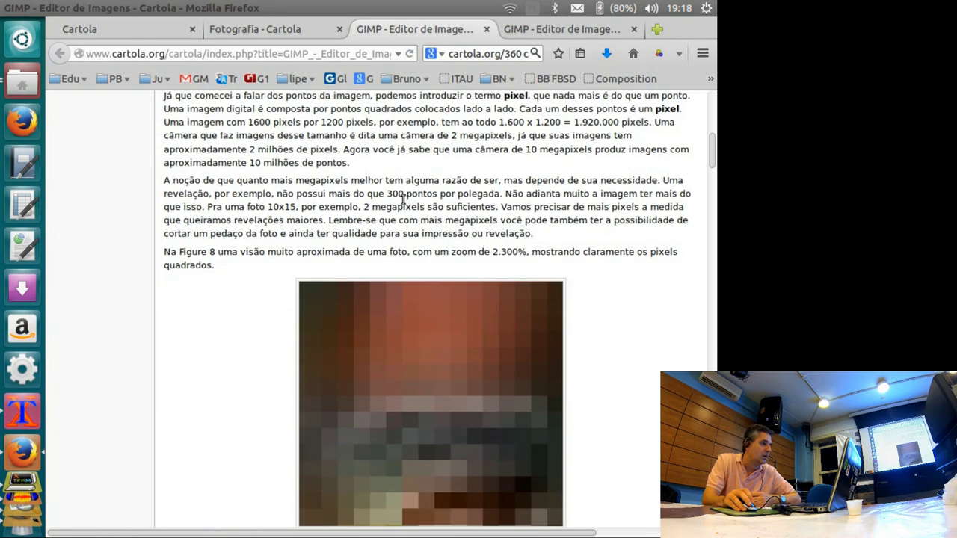
scroll(336, 153, "up", 1)
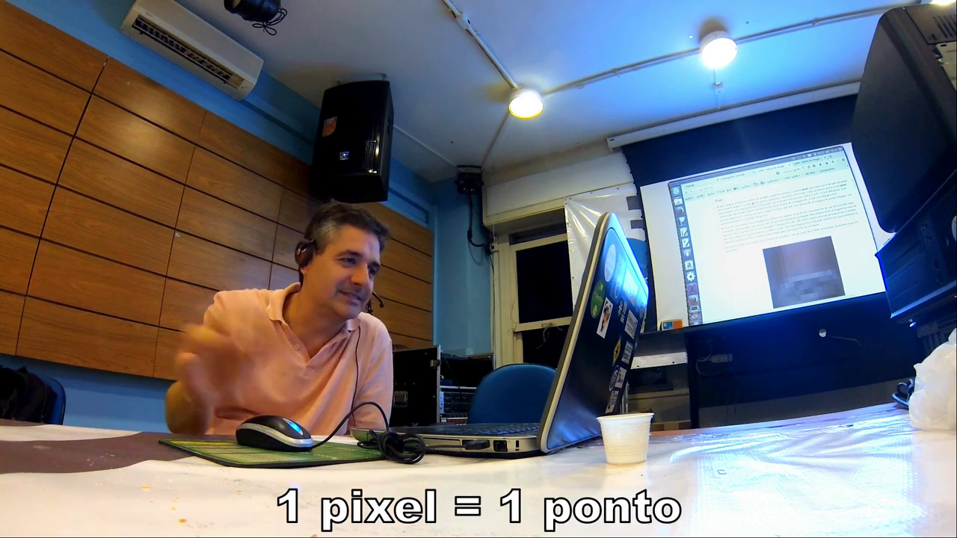
Scroll down so Figure 8's pixel close-up and caption sit fully above Glossário
scroll(778, 247, "down", 1)
scroll(778, 247, "down", 2)
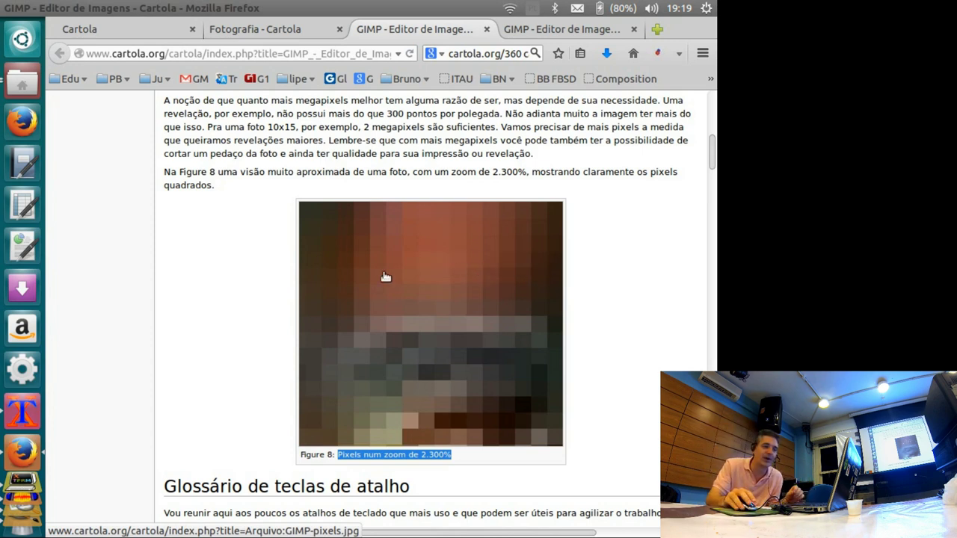
scroll(381, 275, "up", 2)
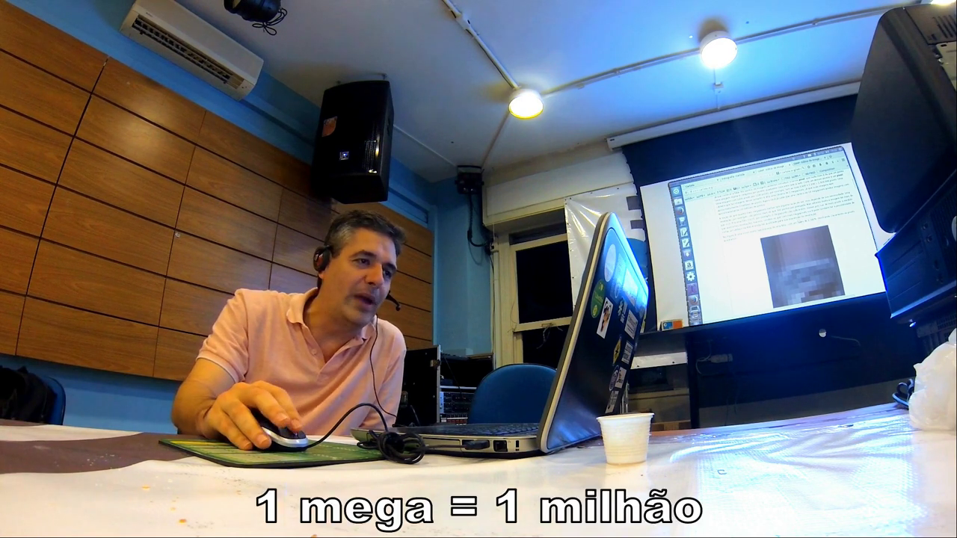
Scroll the cartola.org wiki page down to 'Glossário de teclas de atalho' and its shortcut list
scroll(778, 246, "down", 3)
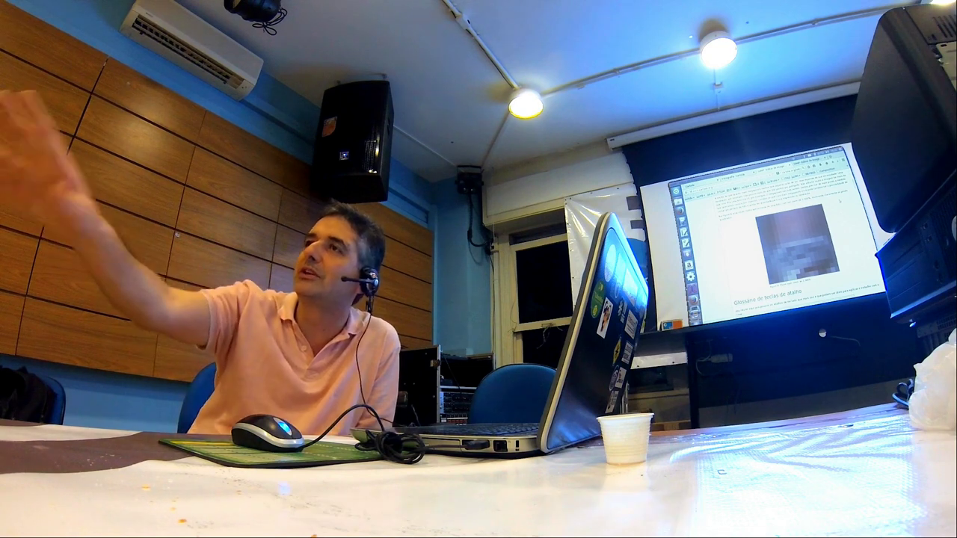
scroll(777, 247, "down", 1)
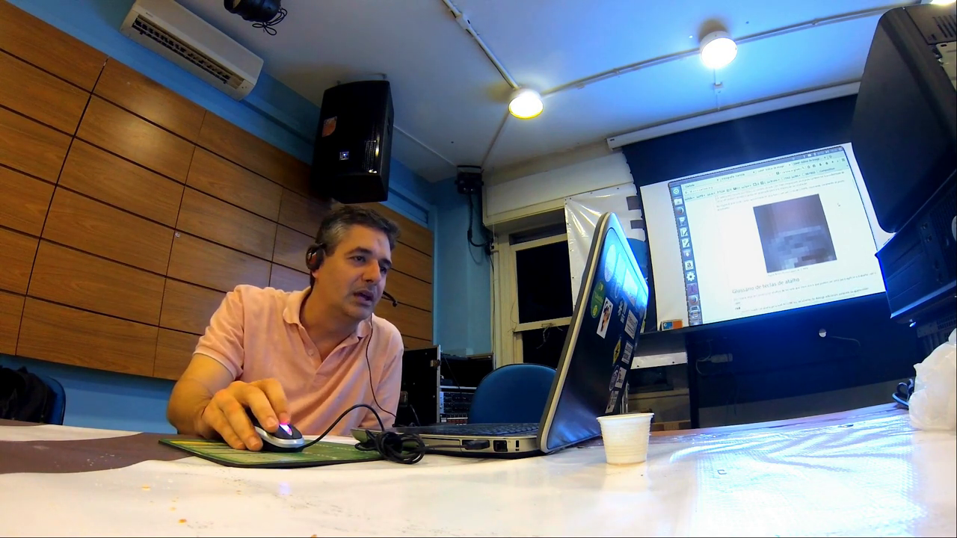
scroll(777, 247, "up", 2)
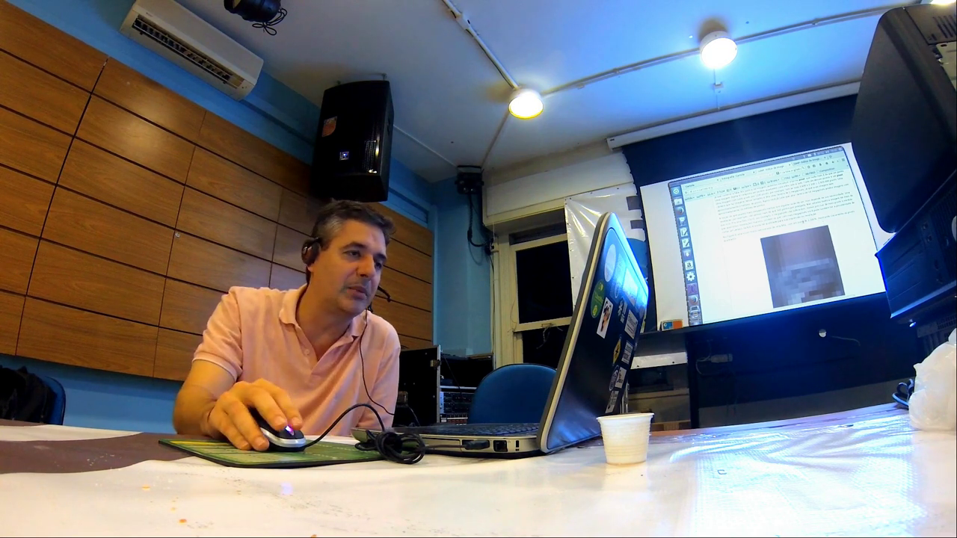
scroll(777, 246, "down", 1)
scroll(777, 247, "down", 1)
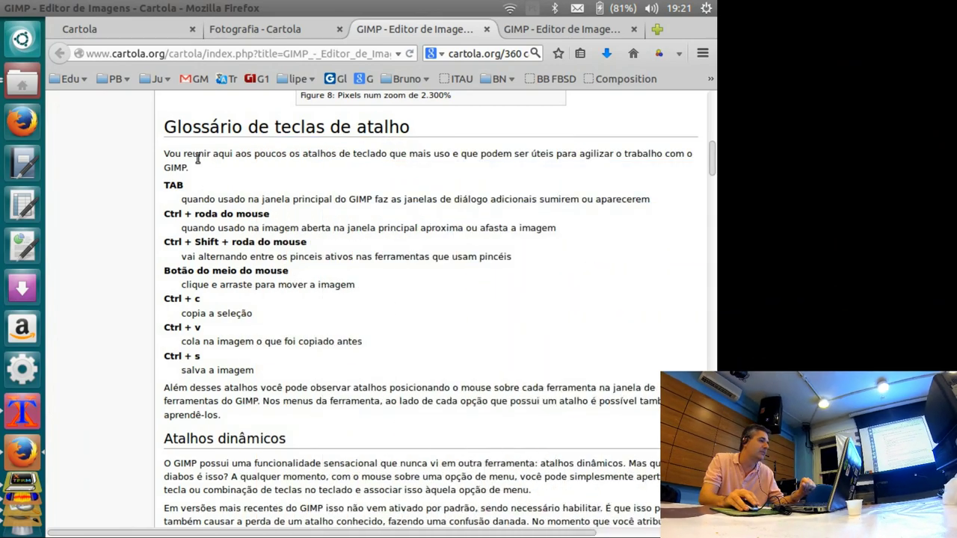
Highlight and clear the glossary's intro paragraph twice, then switch to GIMP
left_click_drag(166, 153, 192, 166)
left_click(204, 172)
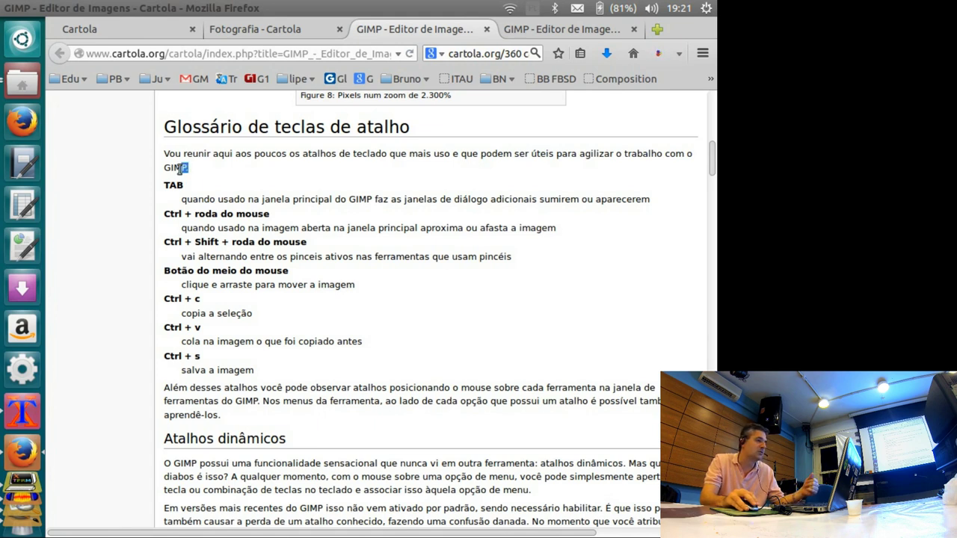
left_click_drag(190, 168, 164, 154)
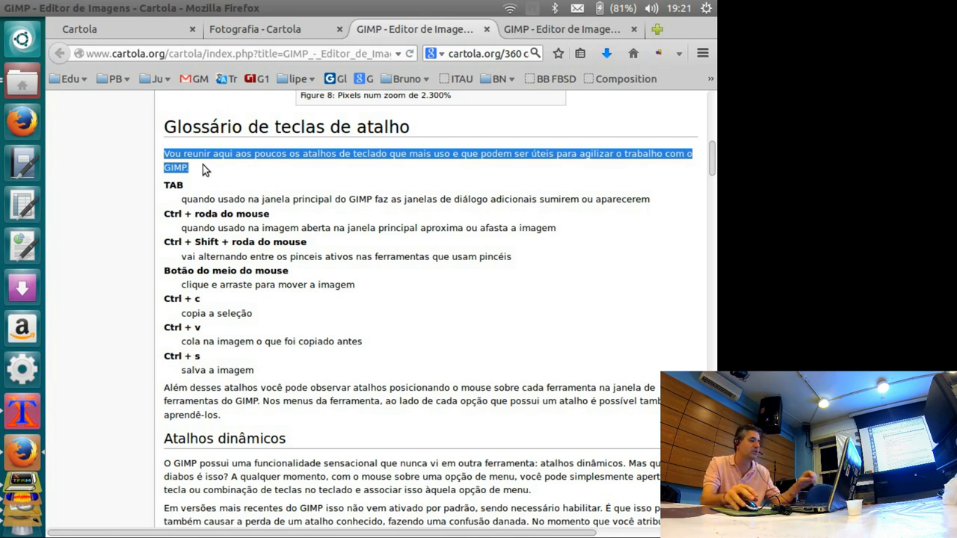
left_click(196, 154)
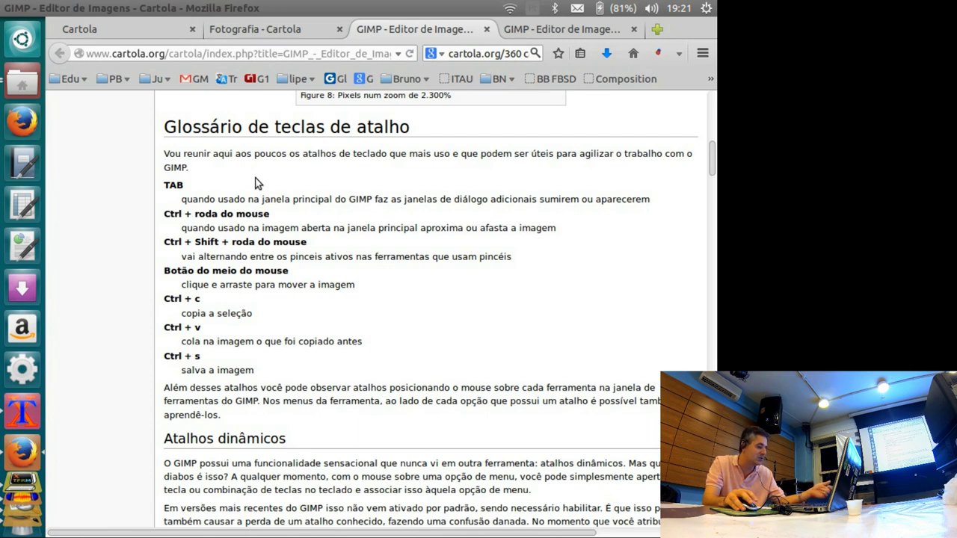
key("alt+Tab")
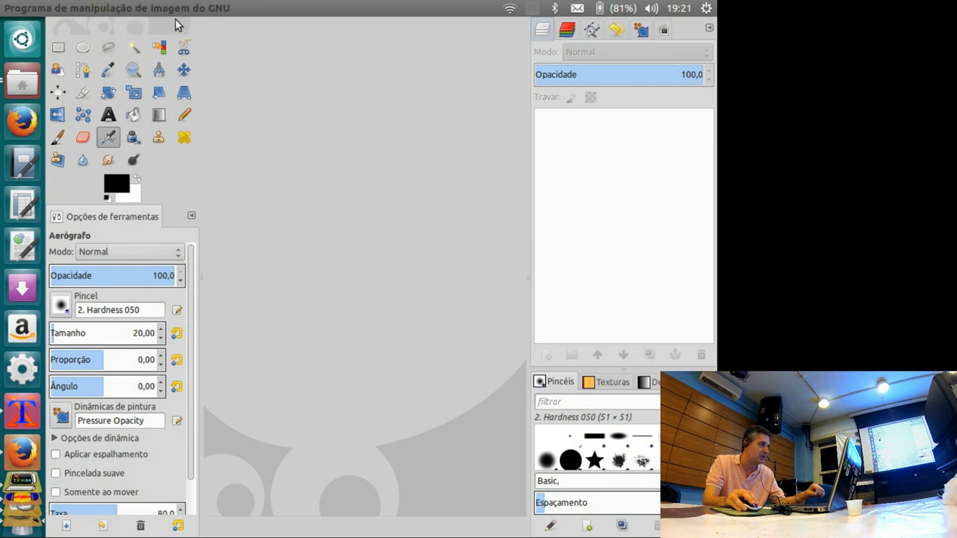
mouse_move(135, 8)
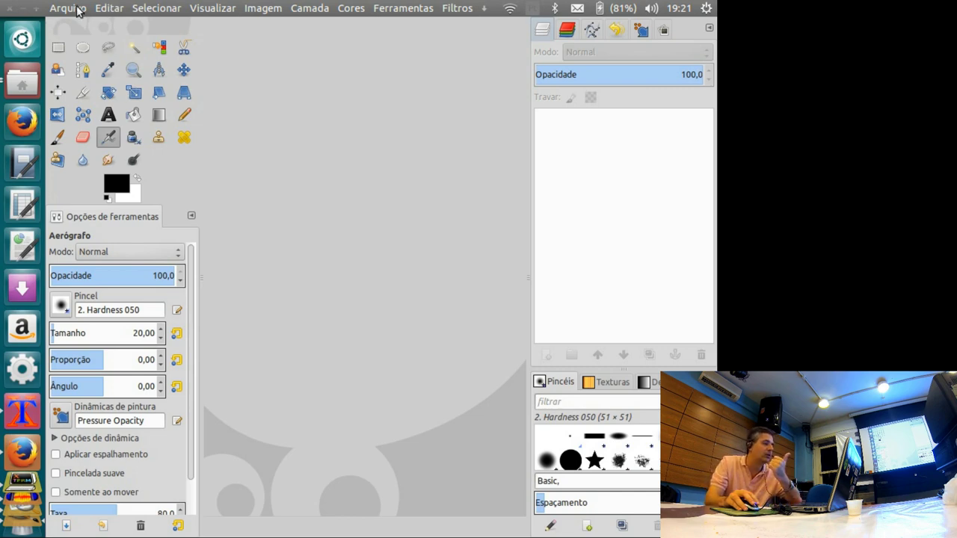
Check 'Utilizar atalhos de teclado dinâmicos' on the Interface preferences page and close with OK
left_click(78, 10)
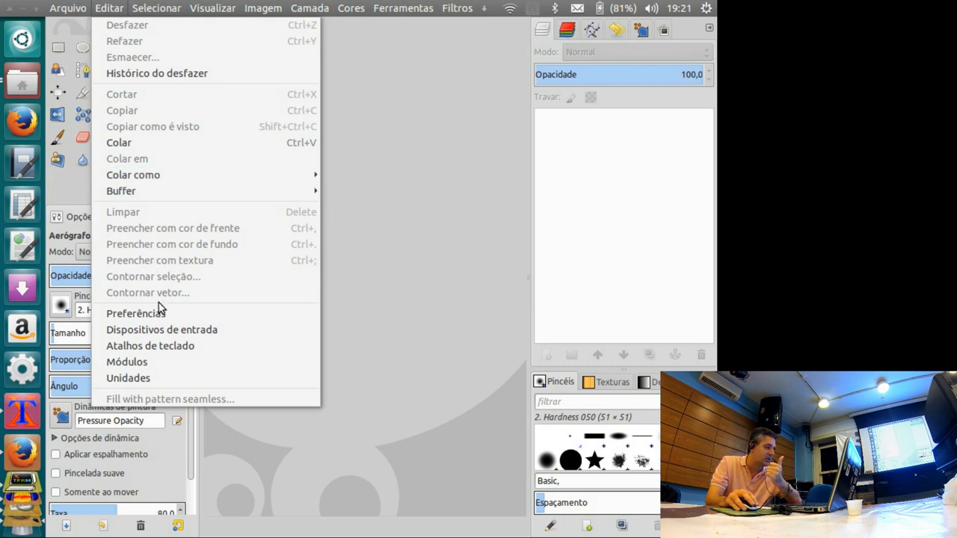
left_click(156, 313)
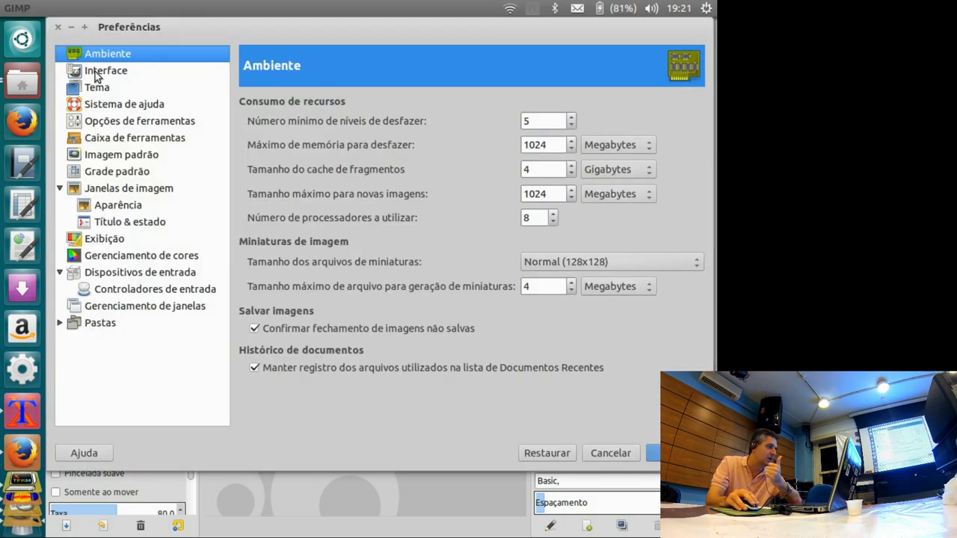
left_click(95, 72)
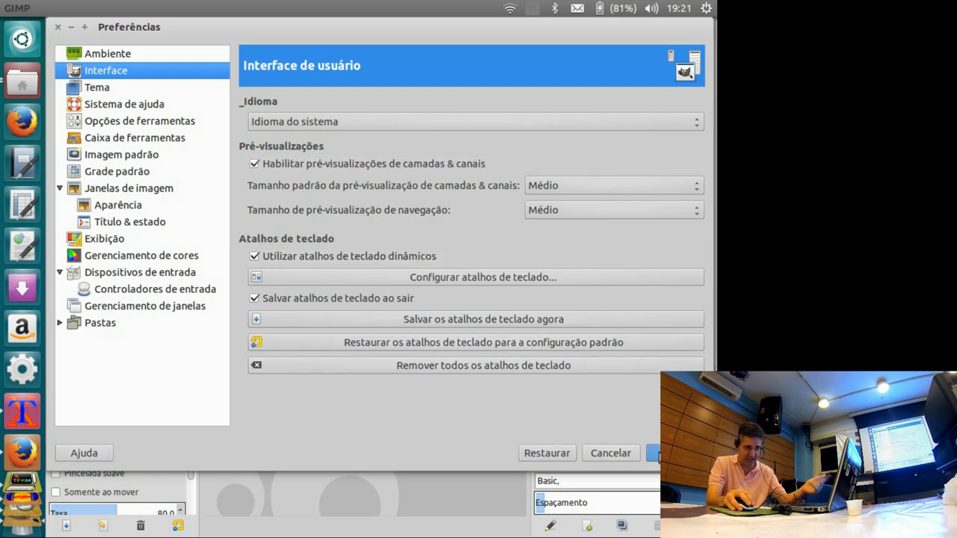
left_click(658, 454)
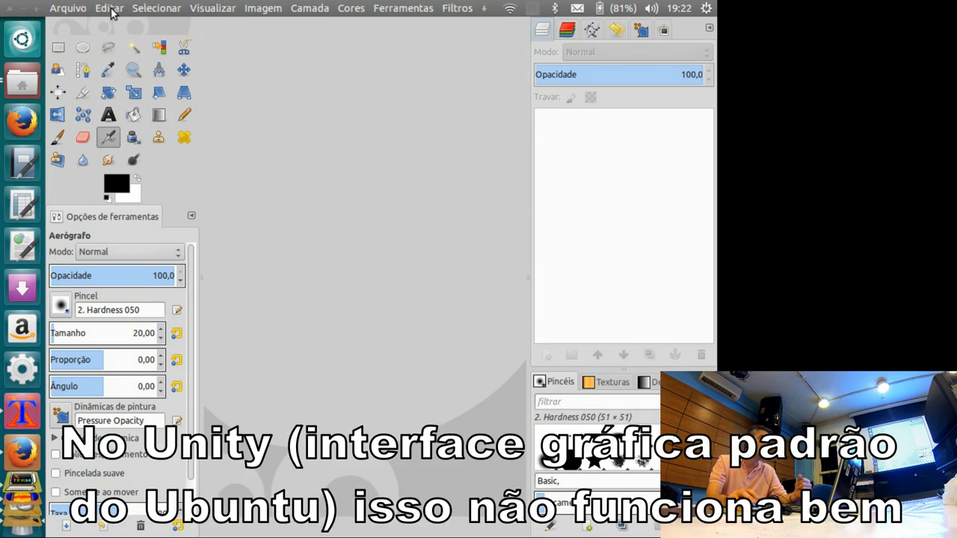
left_click(83, 10)
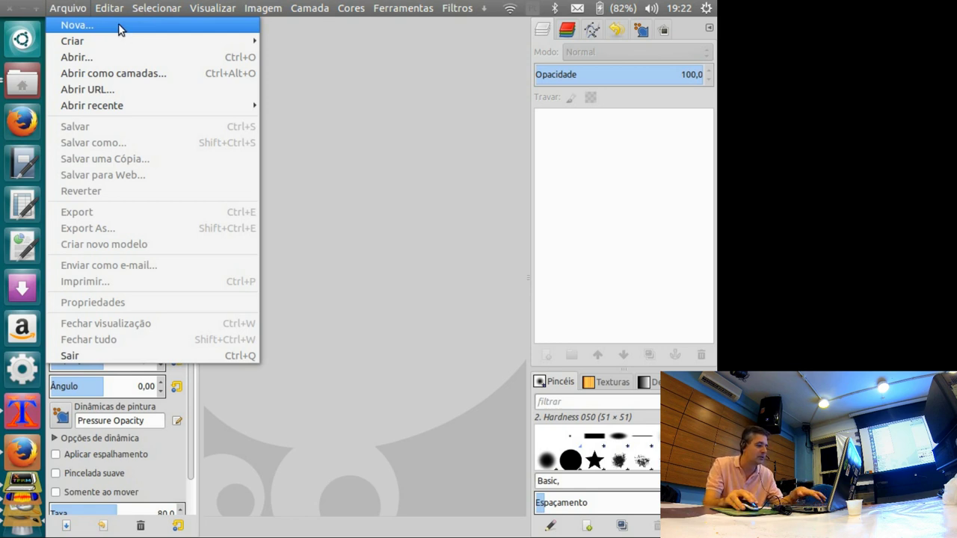
Cancel a new image, then open 20140621-Livraria_El_Ateneo-thumb.jpg through Arquivo > Abrir
left_click(118, 25)
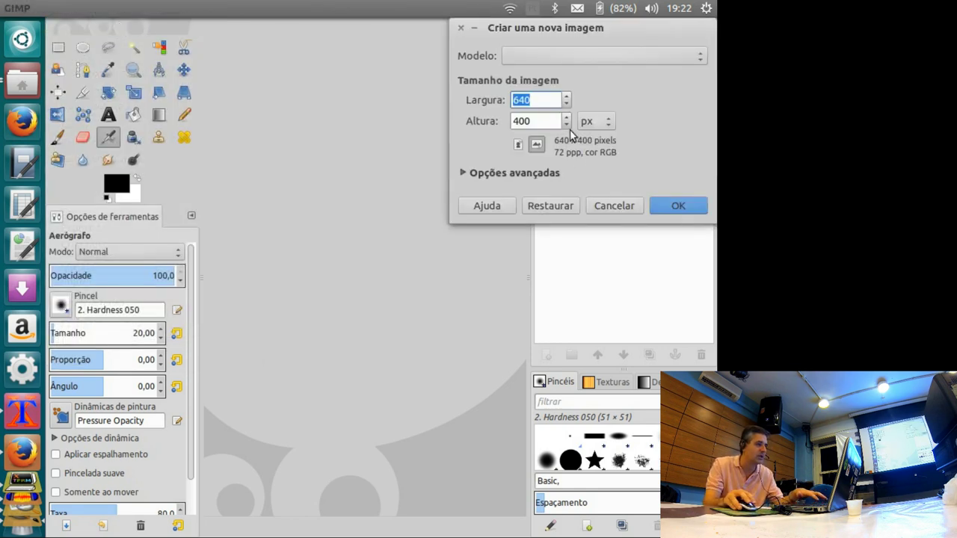
left_click(603, 203)
left_click(67, 7)
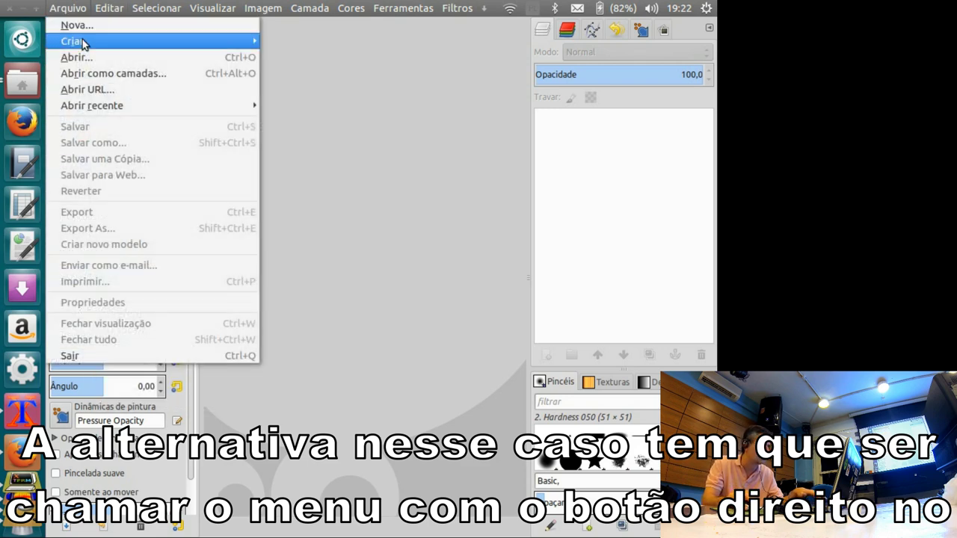
left_click(87, 56)
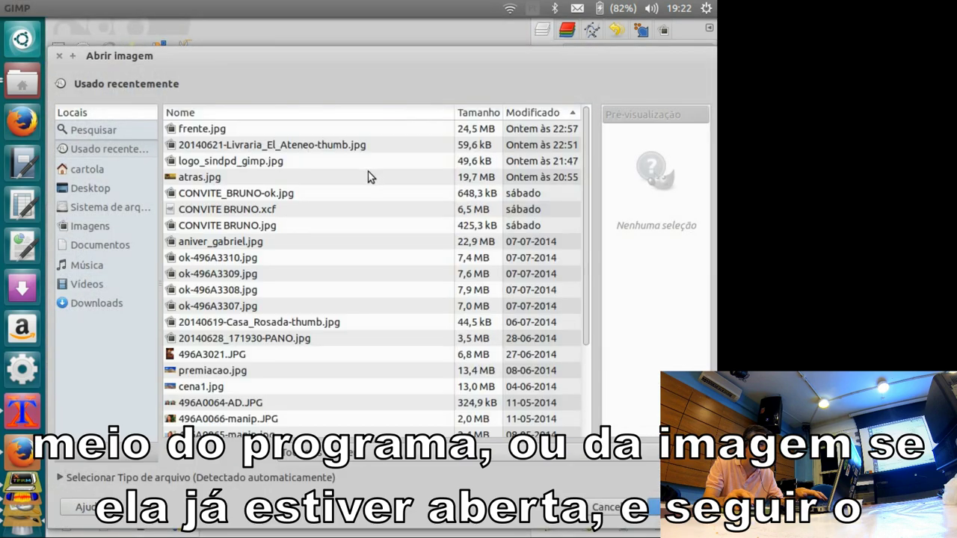
left_click(320, 145)
double_click(320, 146)
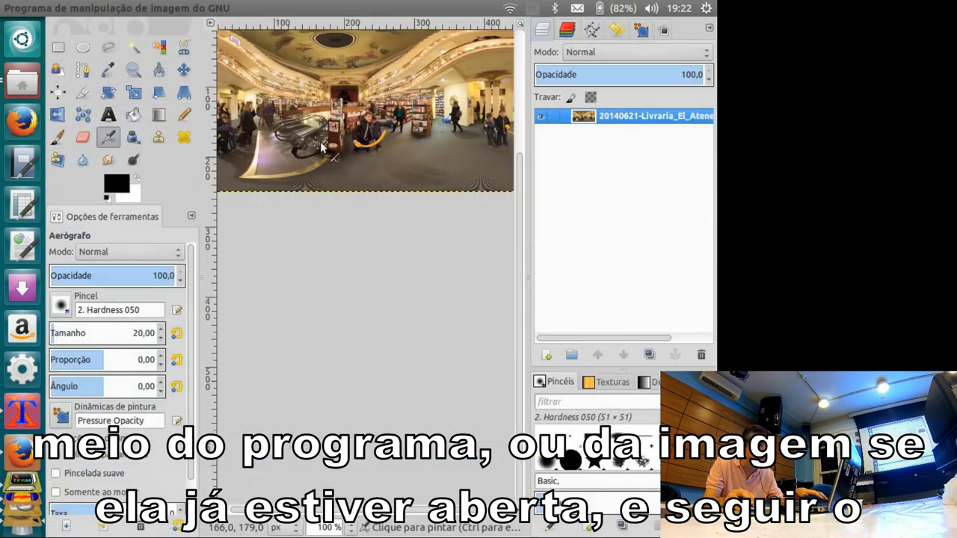
left_click(75, 8)
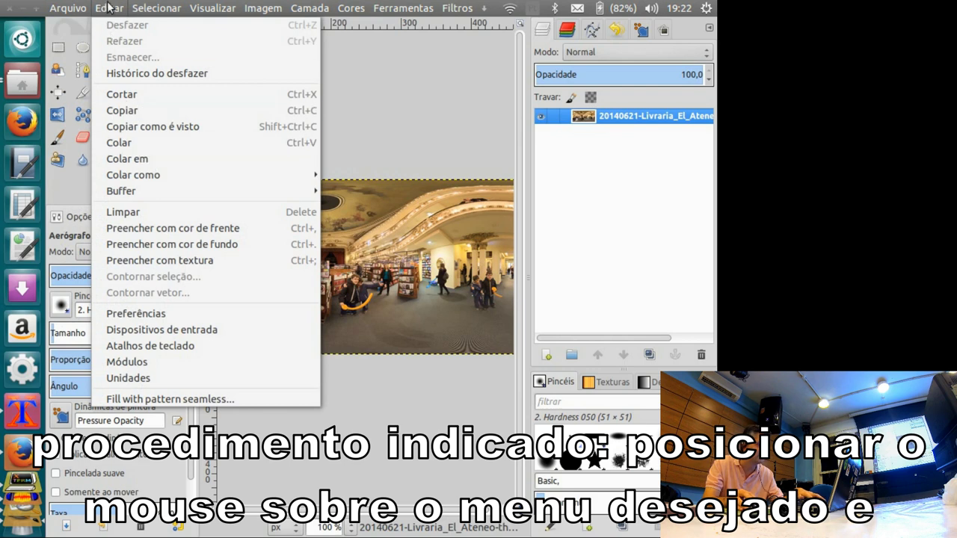
left_click(423, 128)
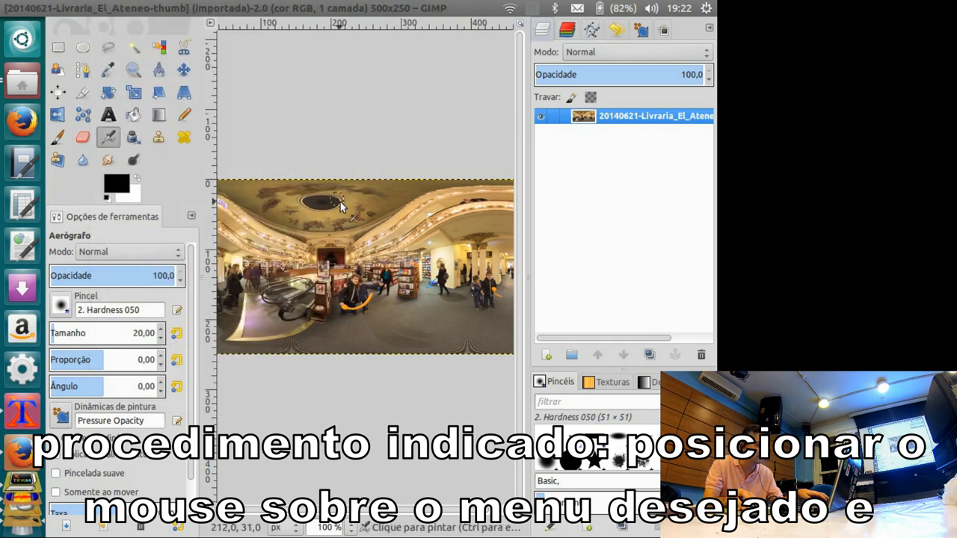
Draw a 163x119 px rectangle selection at 129,35, then view and close Interface preferences
key("r")
left_click_drag(283, 203, 395, 288)
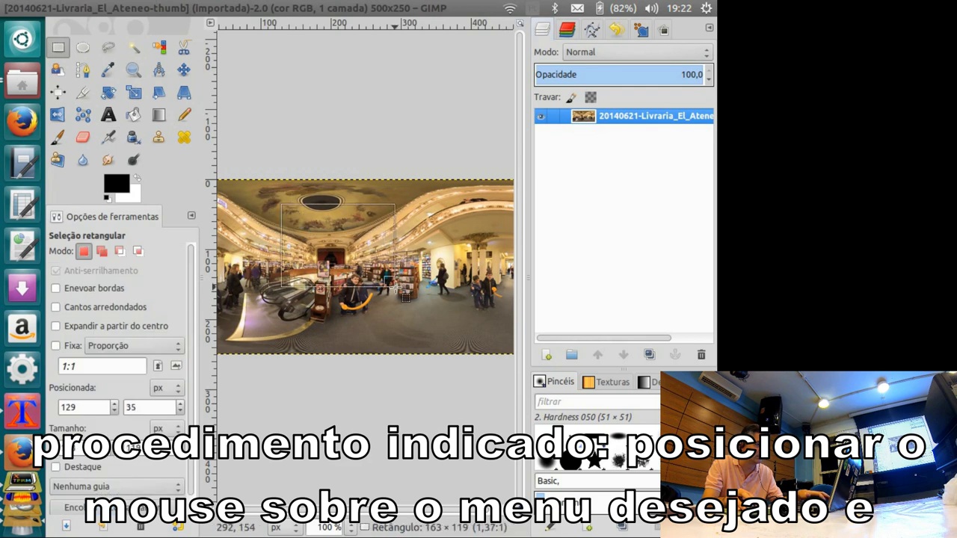
left_click(111, 7)
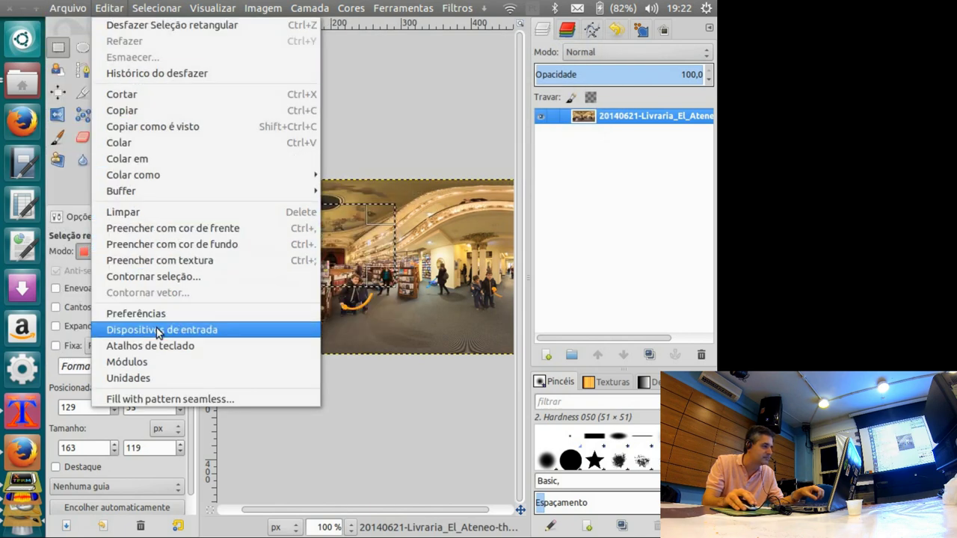
left_click(368, 196)
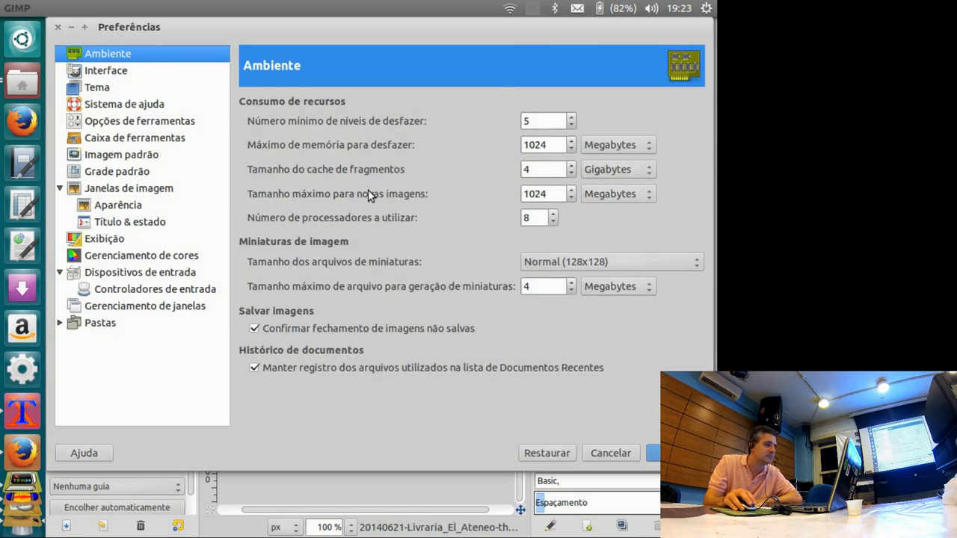
left_click(110, 72)
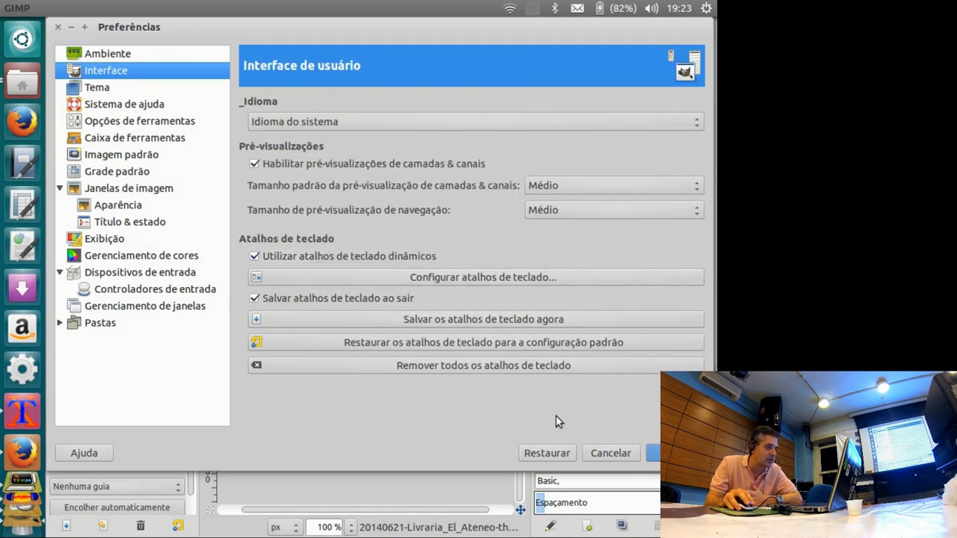
left_click(609, 451)
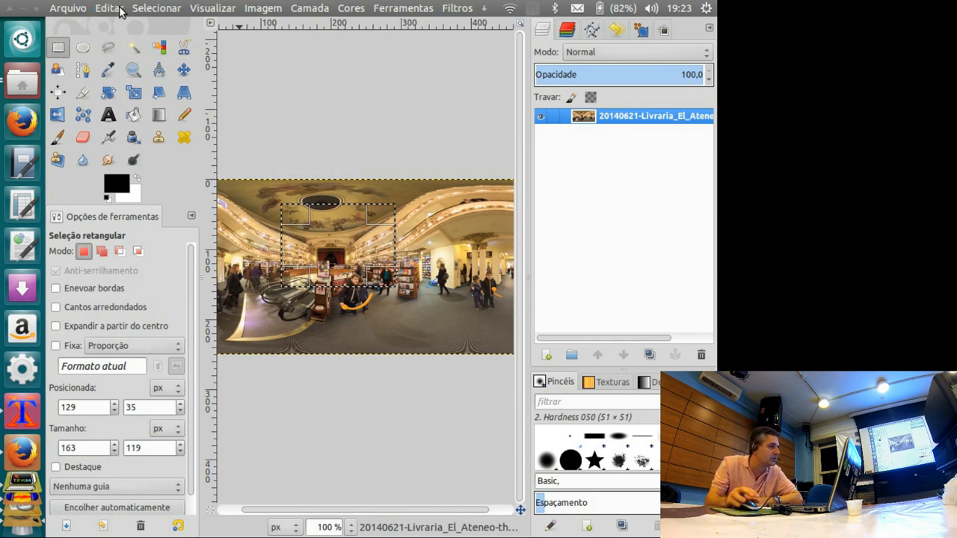
Bring up Salvar imagem for the panorama, cancel without saving, and show the Arquivo menu
left_click(121, 14)
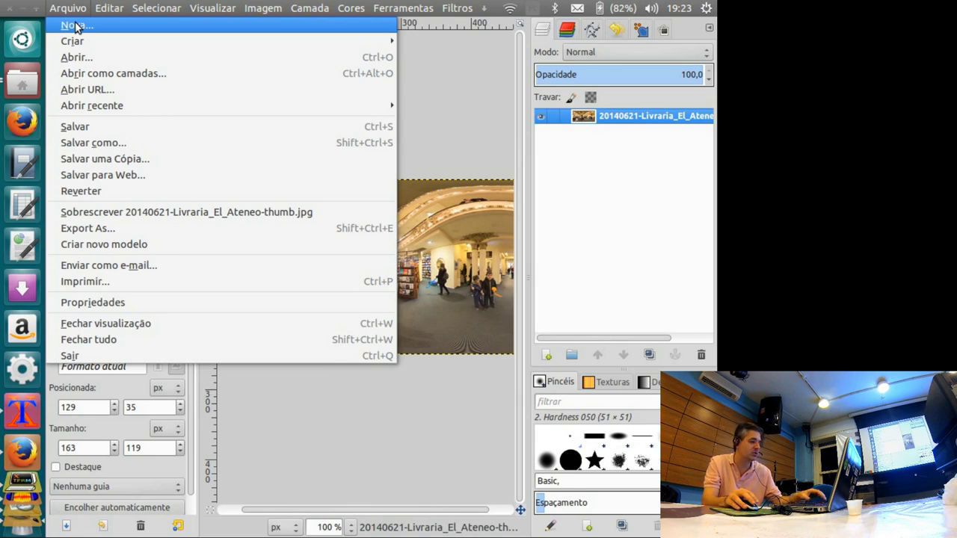
key("ctrl+s")
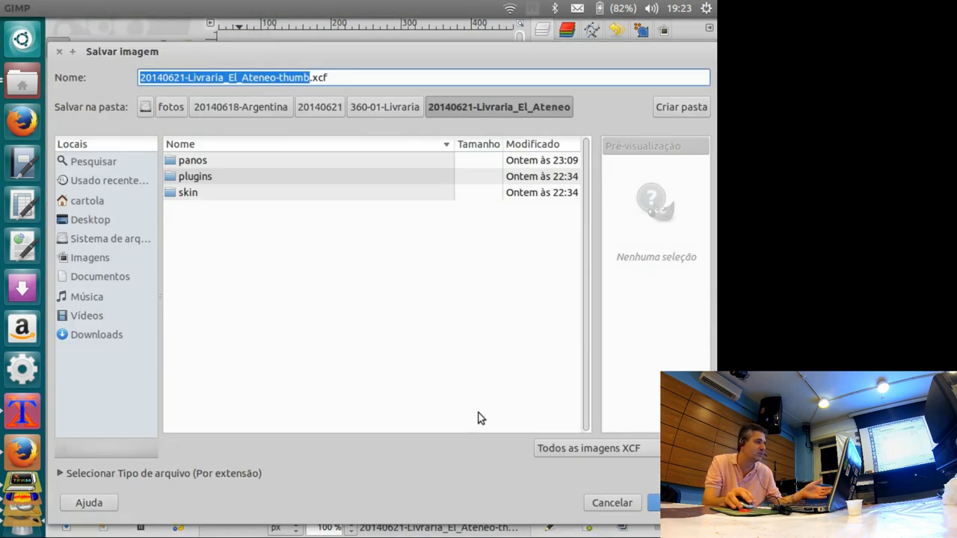
left_click(627, 503)
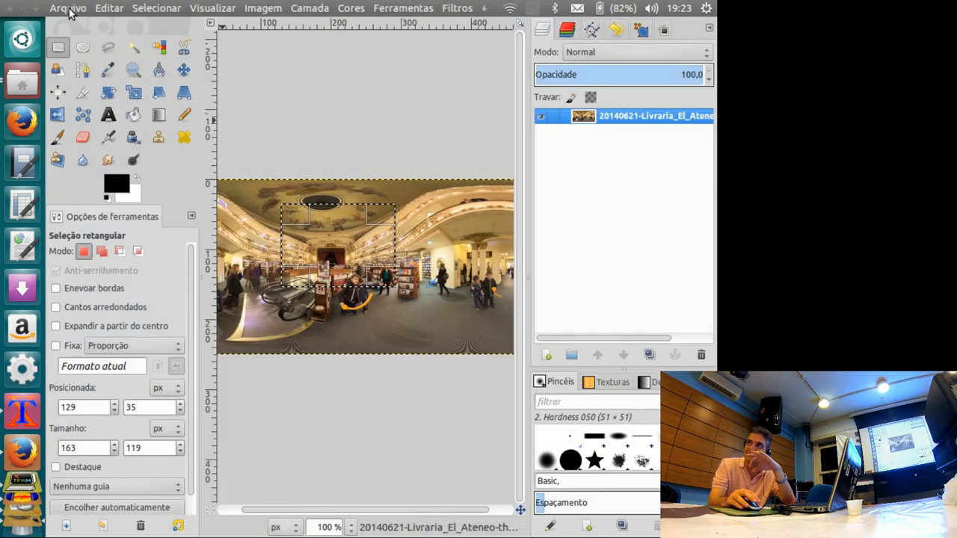
left_click(69, 13)
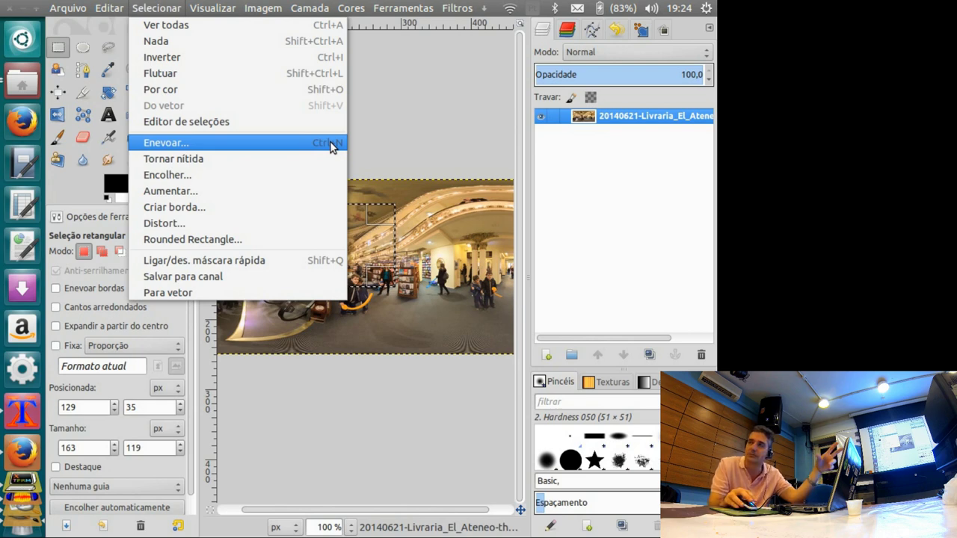
Close the Selecionar menu without feathering, keeping the 163x119 px selection on the panorama
left_click(383, 123)
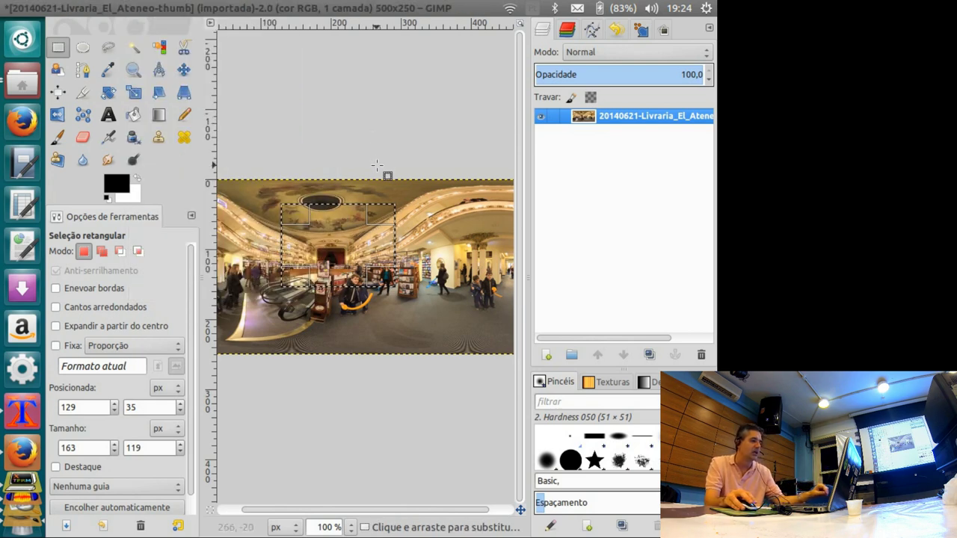
key("ctrl+w")
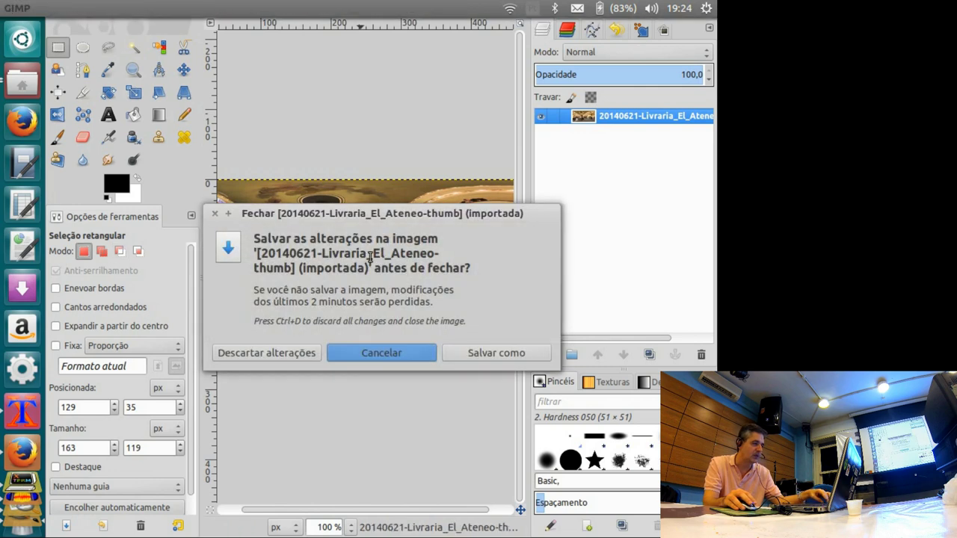
left_click(295, 349)
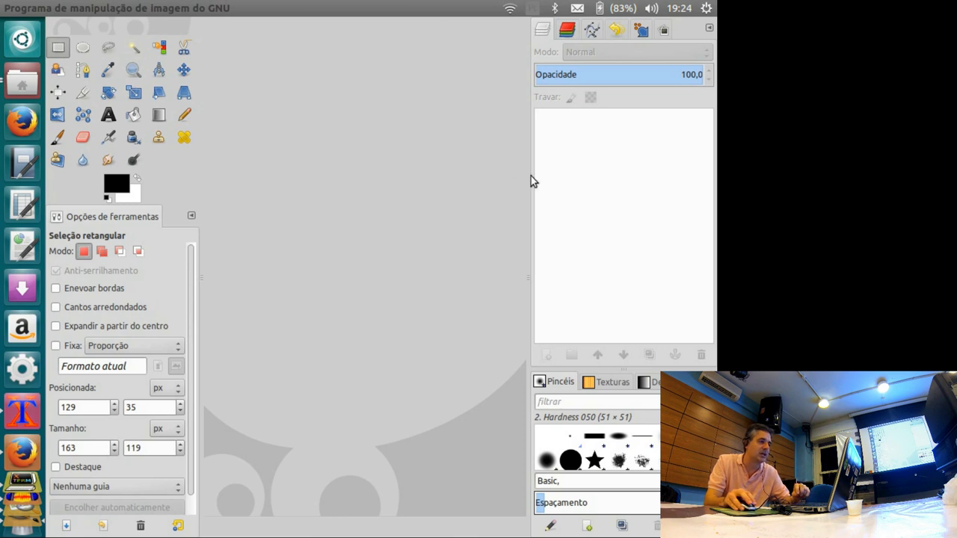
left_click_drag(529, 175, 590, 181)
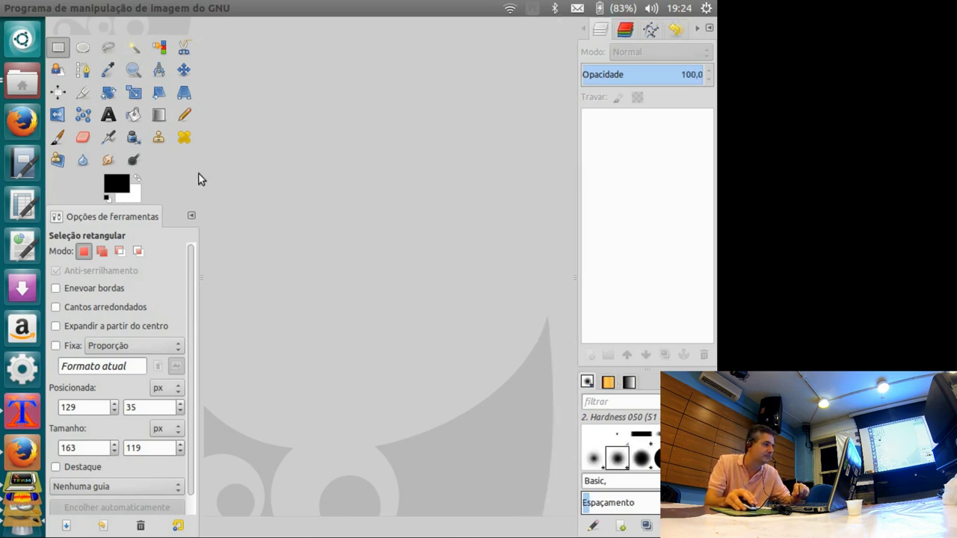
left_click_drag(203, 175, 192, 175)
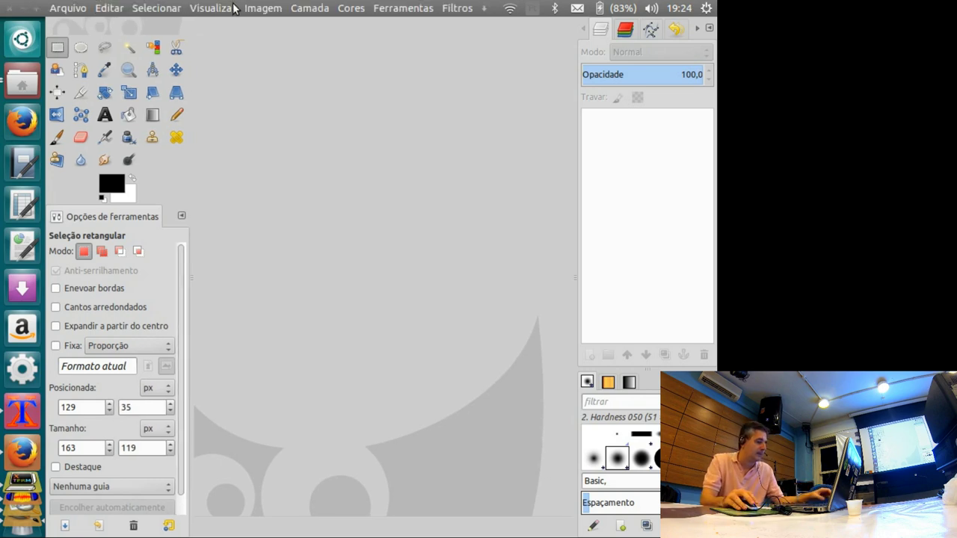
key("alt+Tab")
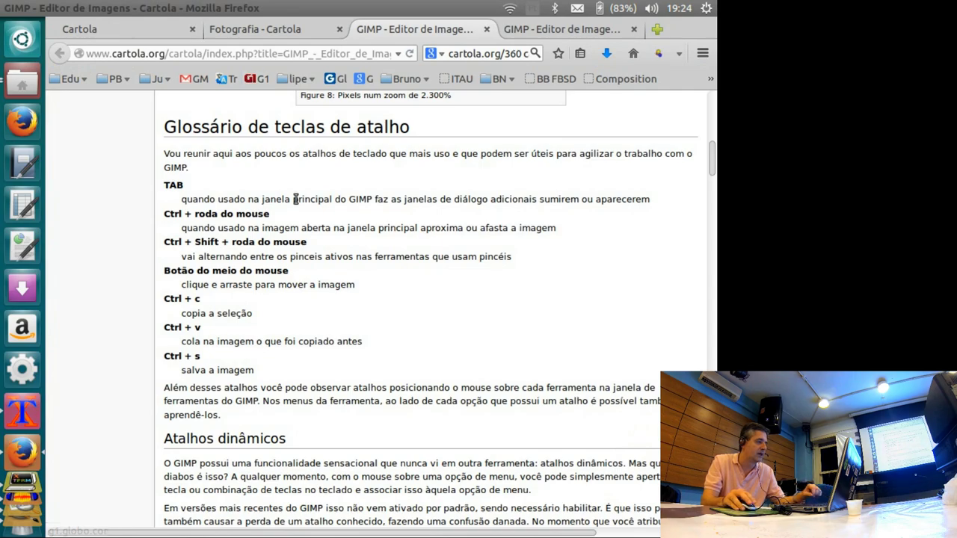
Scroll the cartola.org GIMP tutorial down to the 'Cortando uma imagem' cropping instructions
scroll(300, 194, "down", 1)
scroll(295, 198, "down", 3)
scroll(294, 199, "down", 5)
scroll(331, 222, "down", 6)
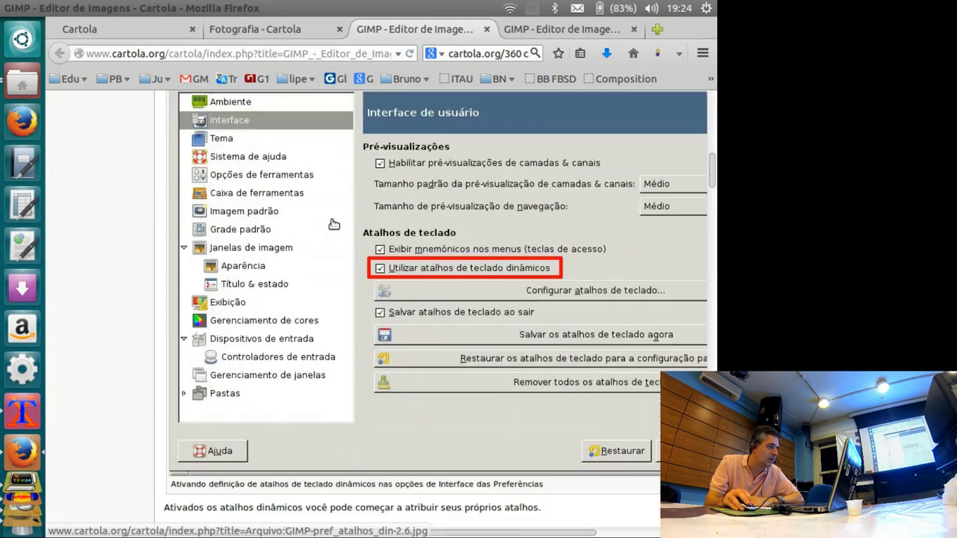
scroll(368, 224, "down", 10)
scroll(368, 224, "down", 5)
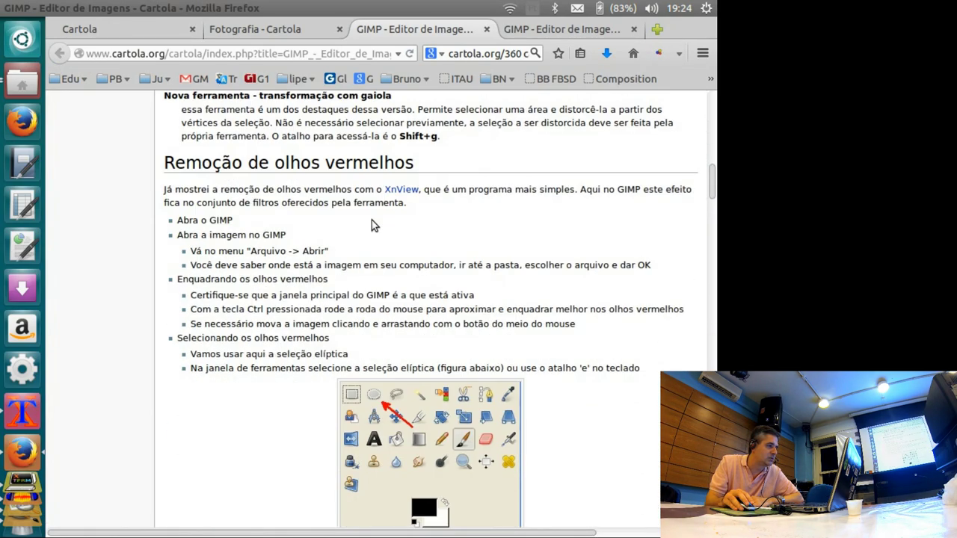
scroll(372, 220, "down", 1)
scroll(377, 219, "down", 1)
scroll(385, 218, "up", 1)
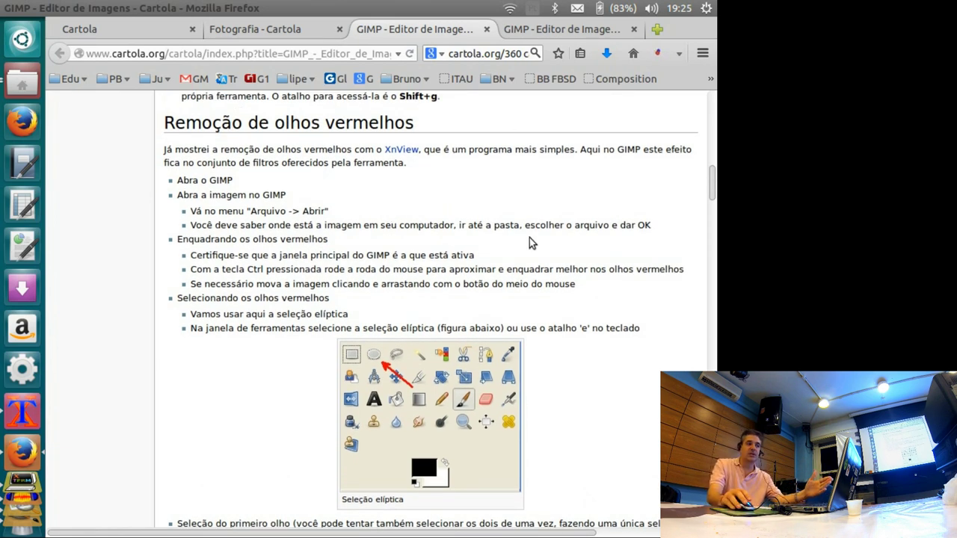
scroll(530, 238, "down", 4)
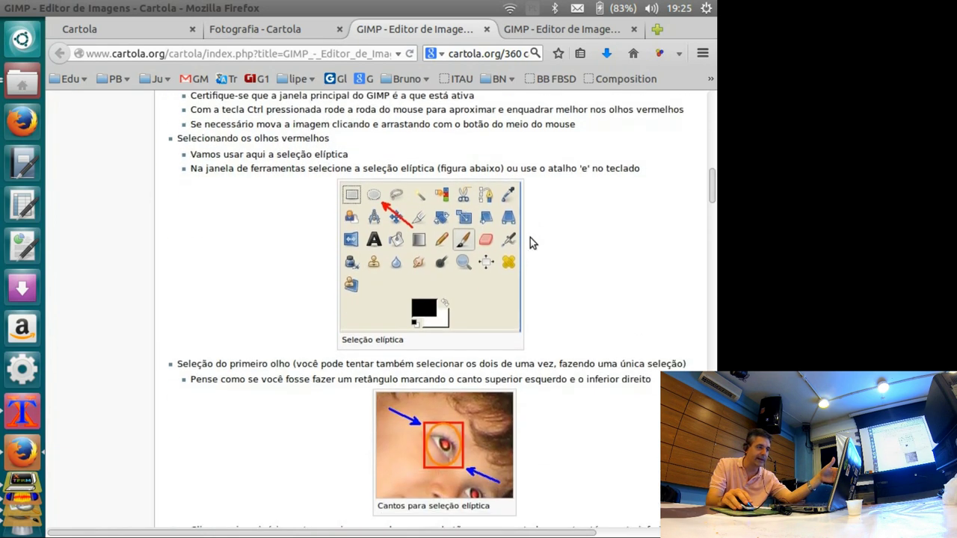
scroll(545, 235, "down", 4)
scroll(544, 235, "down", 3)
scroll(544, 235, "down", 4)
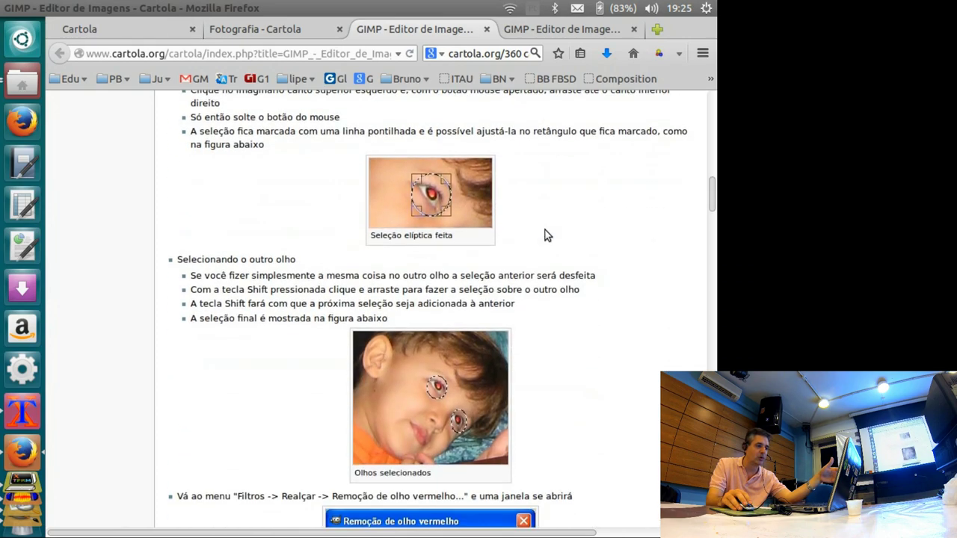
scroll(544, 235, "down", 3)
scroll(544, 235, "down", 5)
scroll(544, 234, "down", 4)
scroll(545, 235, "down", 4)
scroll(545, 234, "down", 3)
scroll(547, 234, "down", 1)
scroll(547, 234, "up", 3)
scroll(546, 234, "up", 3)
scroll(545, 234, "up", 2)
scroll(544, 235, "up", 2)
scroll(545, 235, "up", 2)
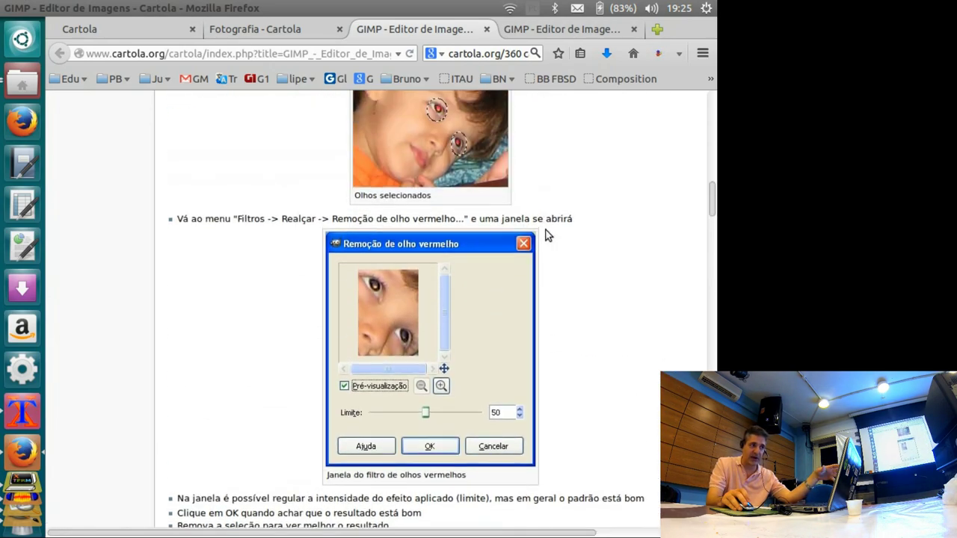
scroll(546, 234, "up", 2)
scroll(569, 246, "down", 3)
scroll(577, 276, "down", 4)
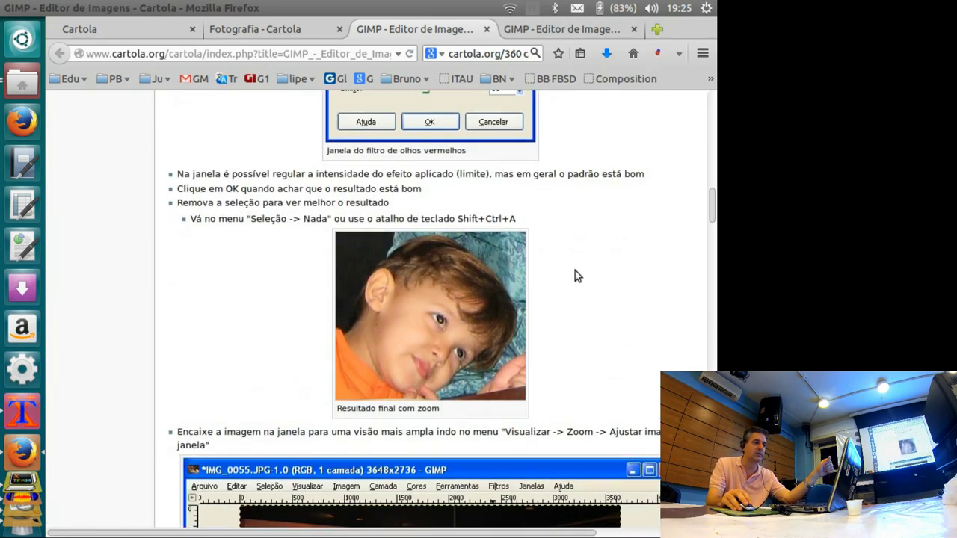
scroll(575, 274, "down", 4)
scroll(575, 274, "down", 4)
scroll(574, 273, "down", 5)
scroll(574, 267, "up", 1)
scroll(573, 268, "up", 2)
scroll(574, 271, "down", 2)
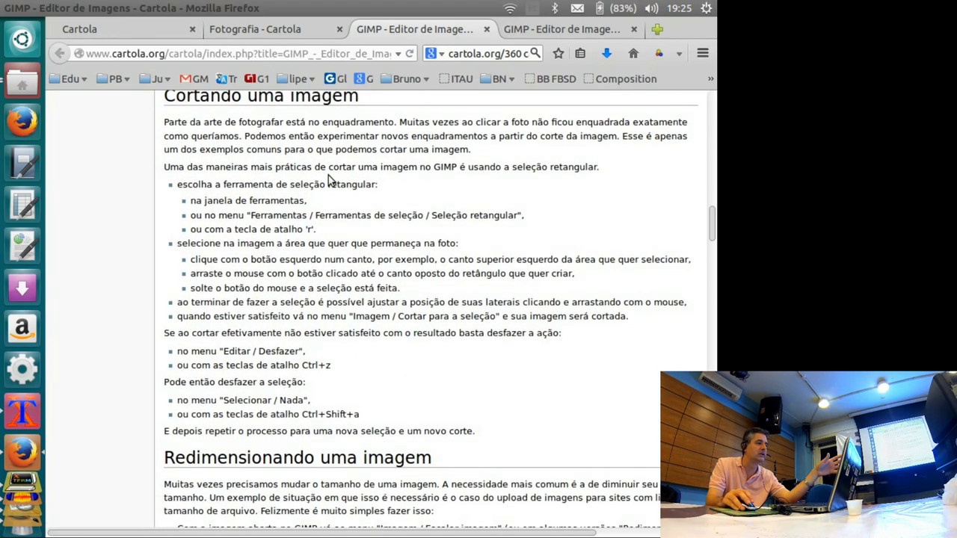
scroll(394, 190, "down", 1)
scroll(393, 191, "down", 3)
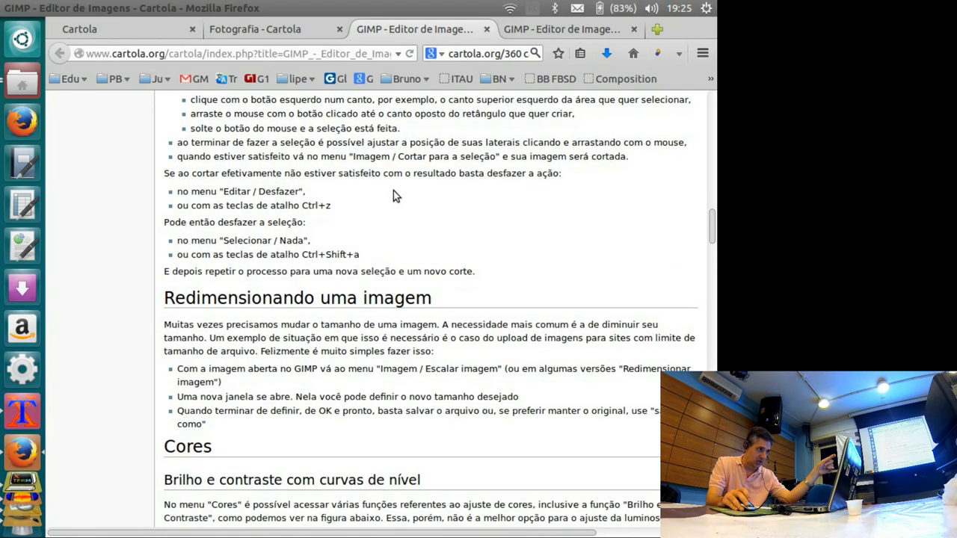
scroll(423, 214, "down", 1)
scroll(425, 212, "down", 3)
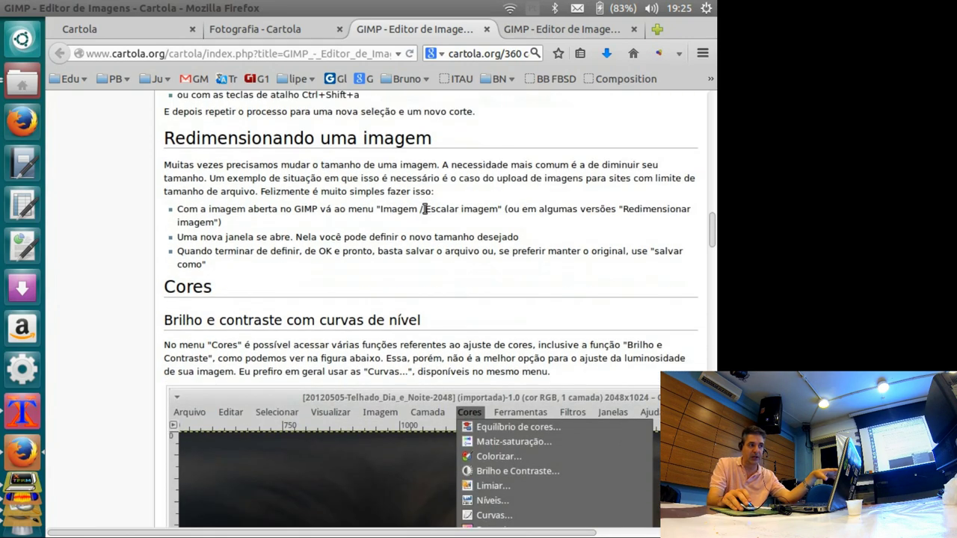
scroll(424, 208, "up", 5)
scroll(426, 198, "up", 2)
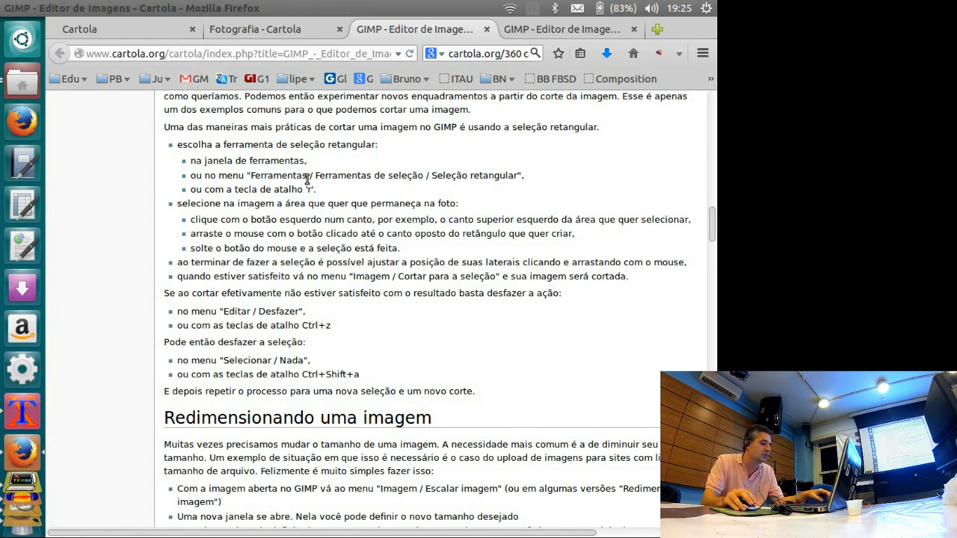
key("alt+Tab")
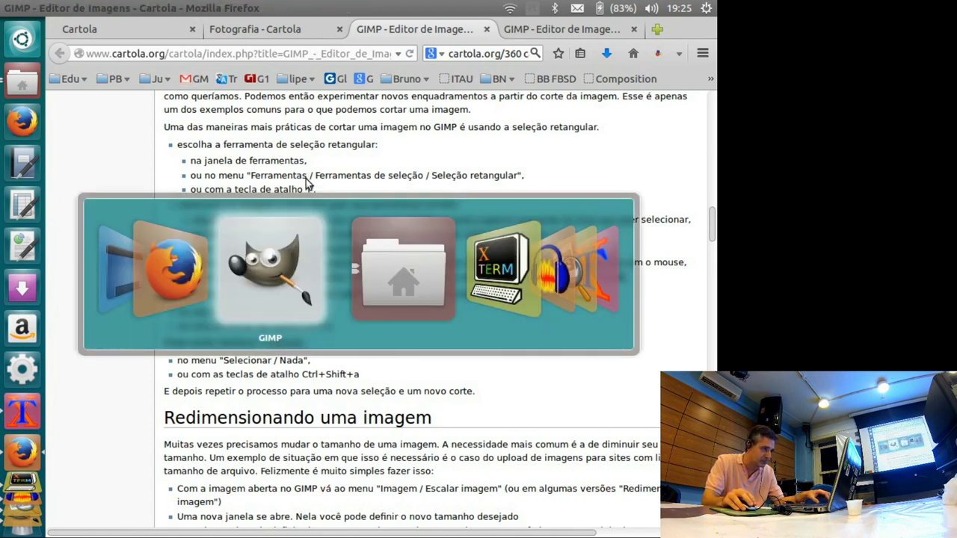
Open 496A0076.JPG from the nao_usadas folder in GIMP using Abrir com
key("alt+Tab")
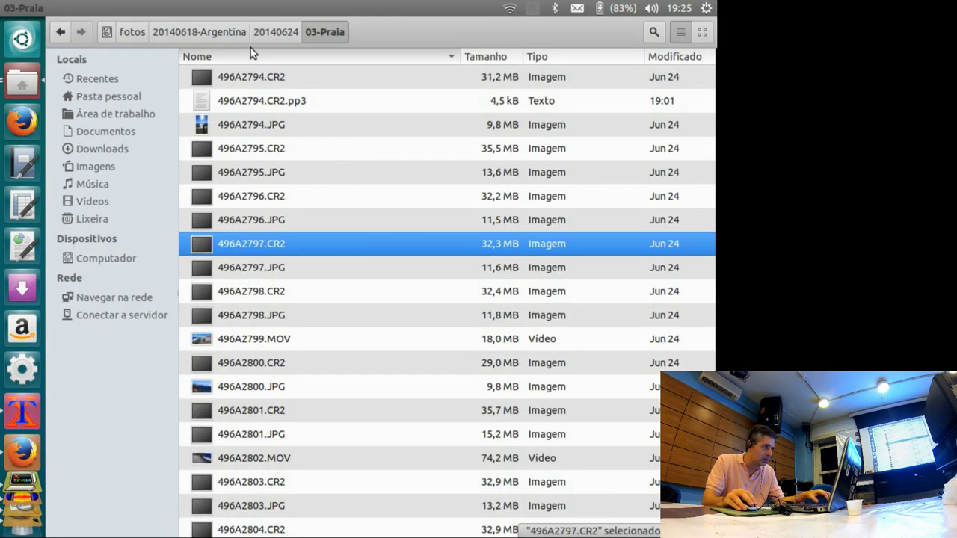
key("alt+Tab")
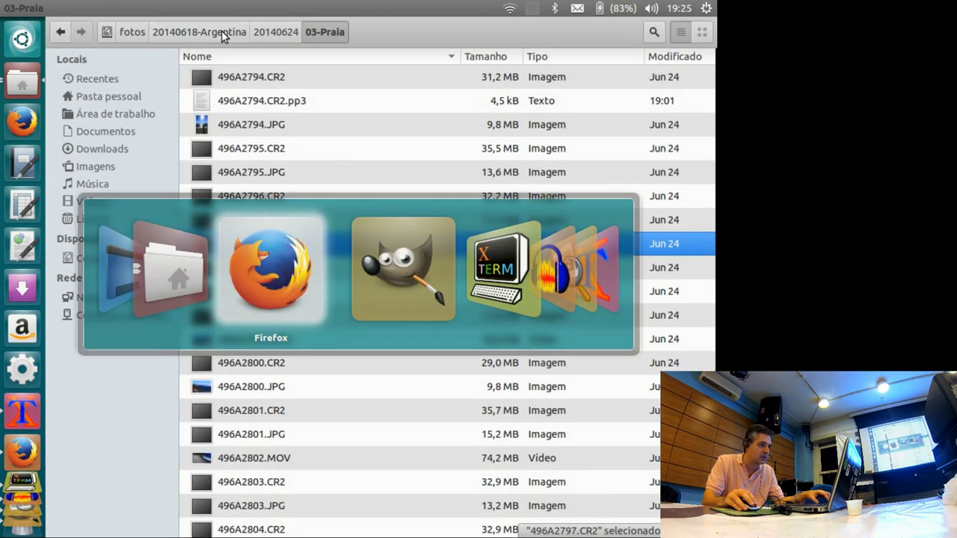
key("alt+Tab")
key("shift+Tab")
key("shift+Tab")
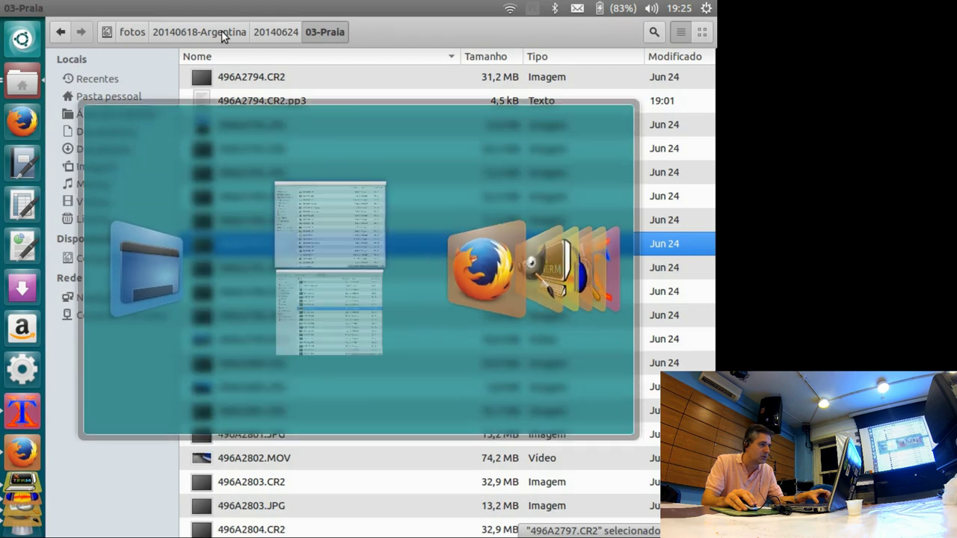
left_click(361, 149)
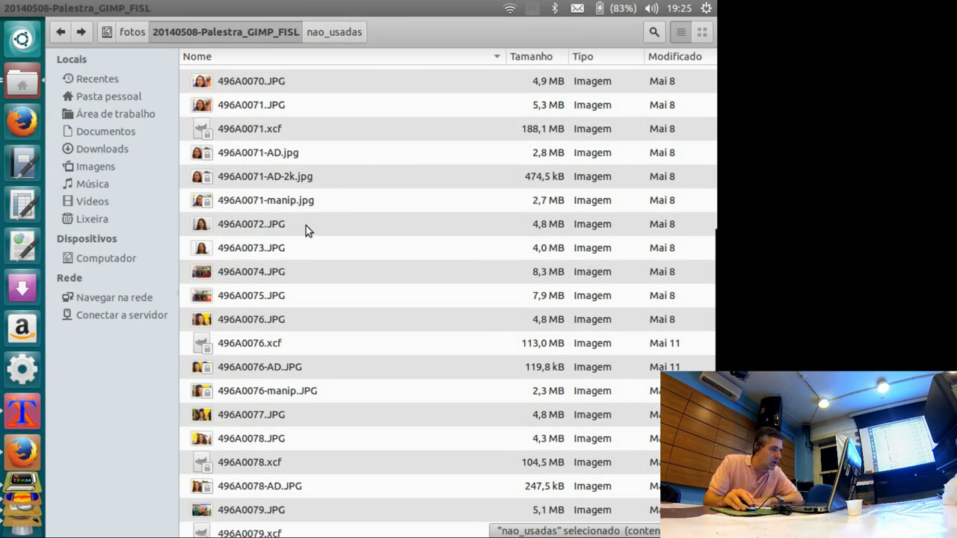
left_click(293, 322)
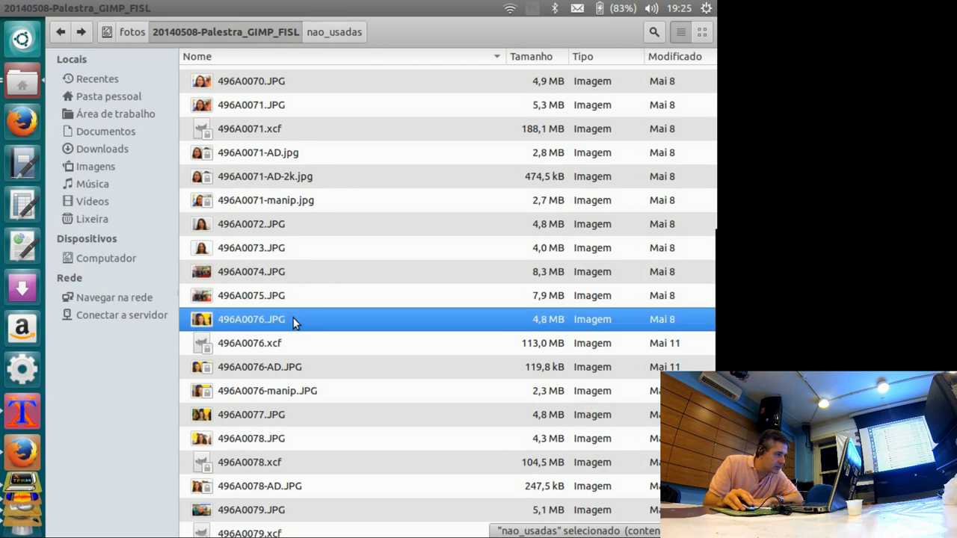
right_click(293, 322)
mouse_move(334, 109)
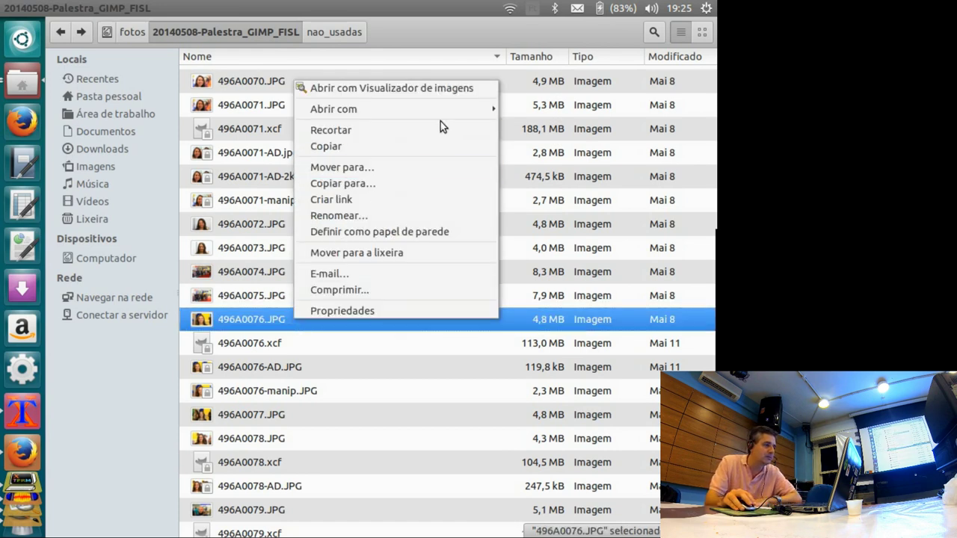
left_click(550, 110)
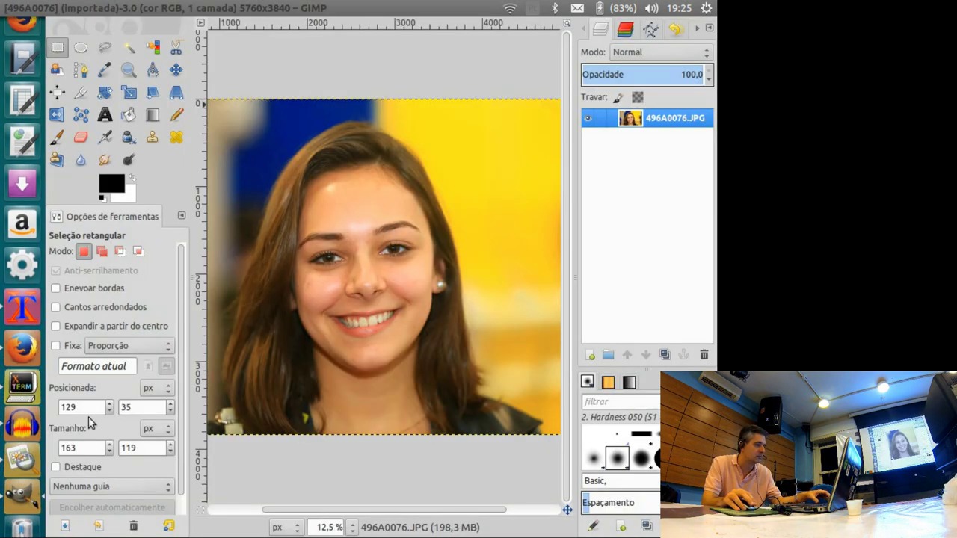
Fit the portrait, zoom to 16% and pan so the woman's face is centred
key("ctrl+shift+j")
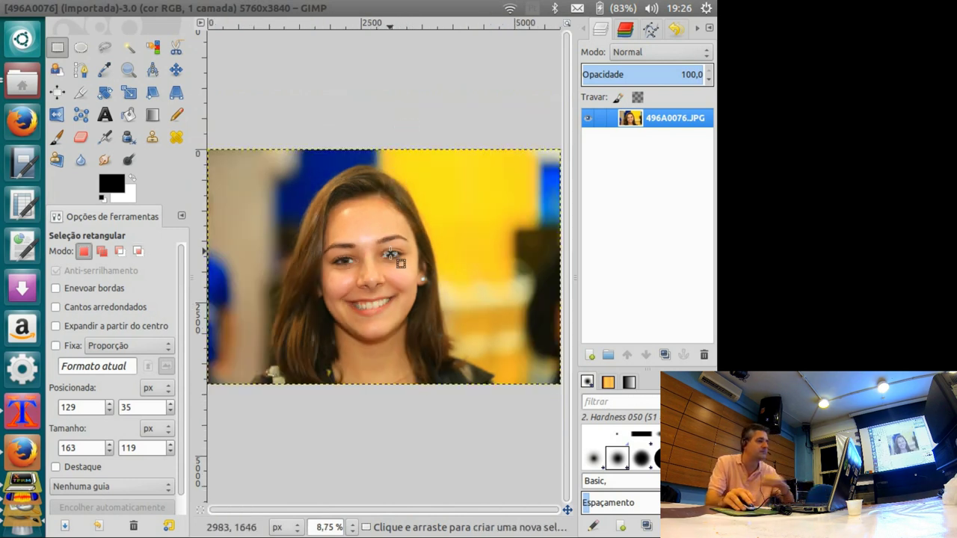
key("ctrl")
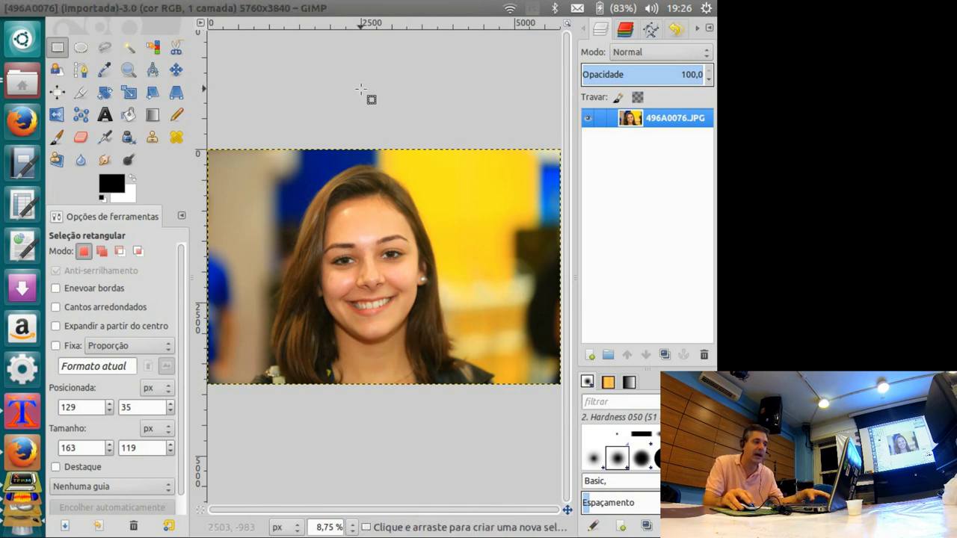
key("Tab")
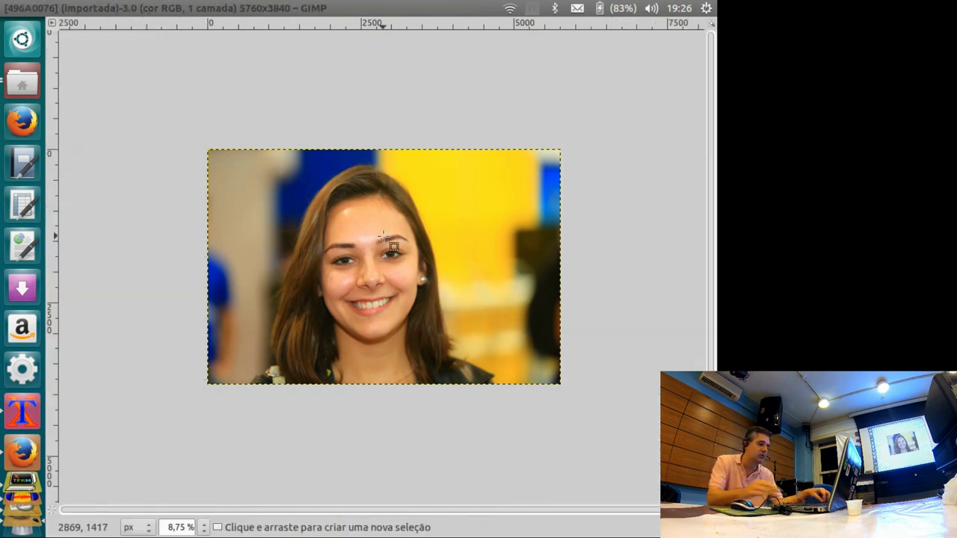
scroll(383, 238, "up", 3)
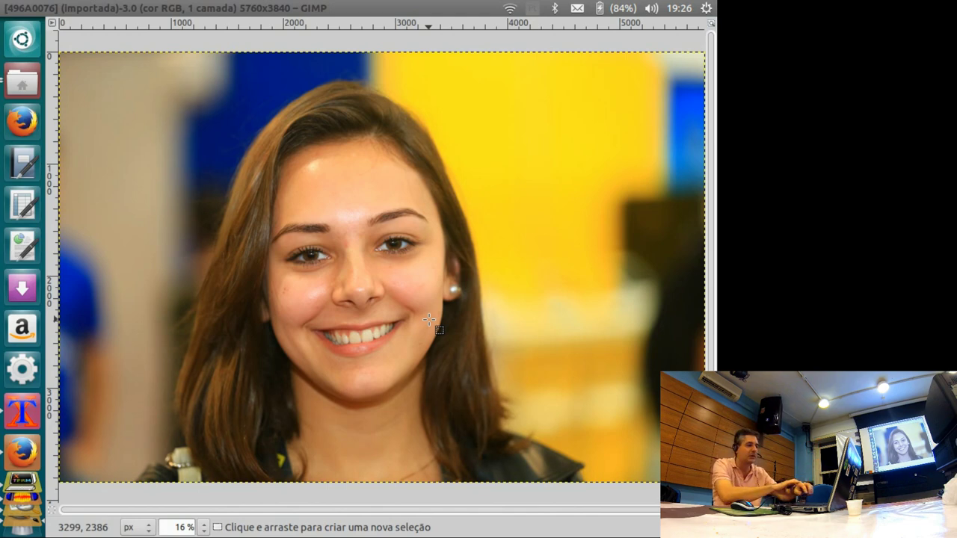
key("Tab")
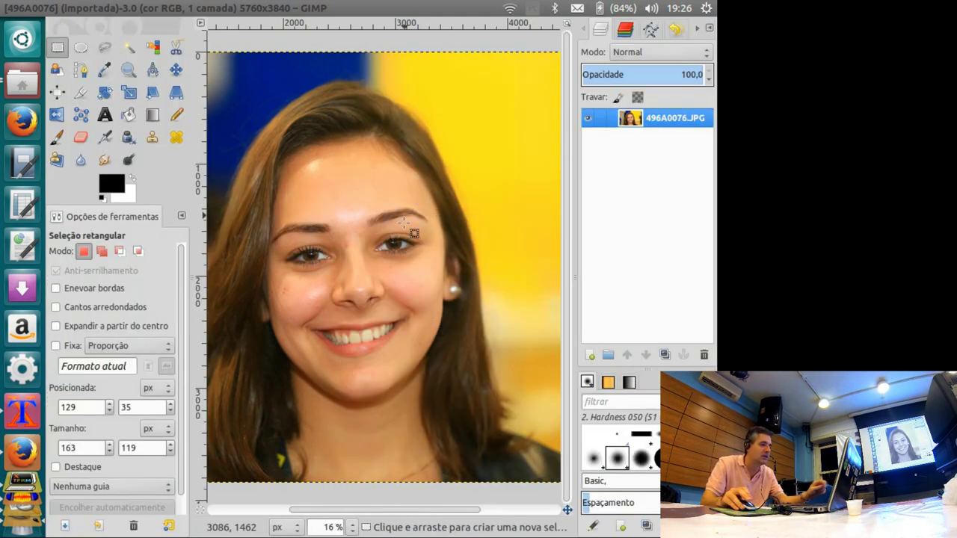
left_click_drag(382, 251, 412, 266)
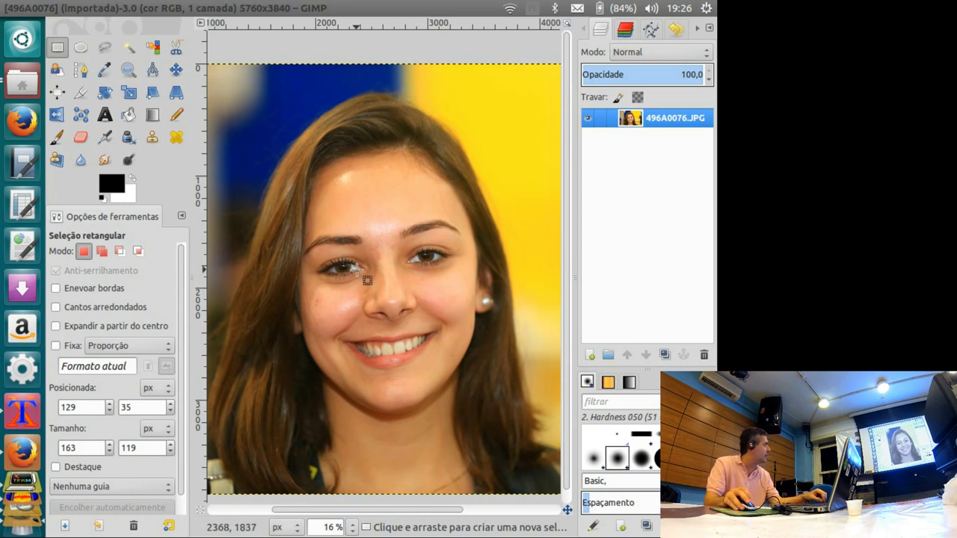
left_click_drag(355, 271, 362, 270)
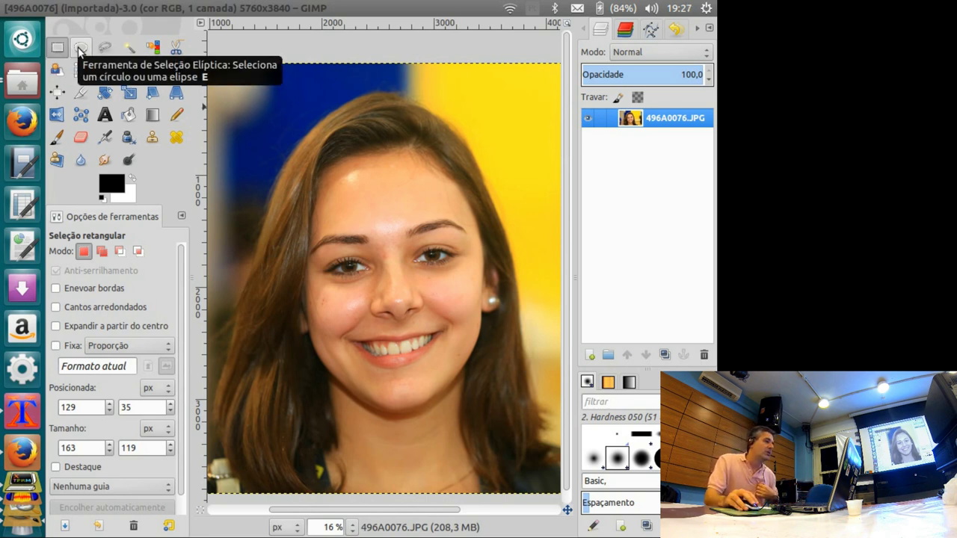
Trace a trial Free Select outline around the forehead, commit it, then deselect it
left_click(104, 48)
left_click(326, 126)
left_click(259, 245)
left_click(333, 312)
left_click(490, 298)
left_click_drag(511, 183, 404, 104)
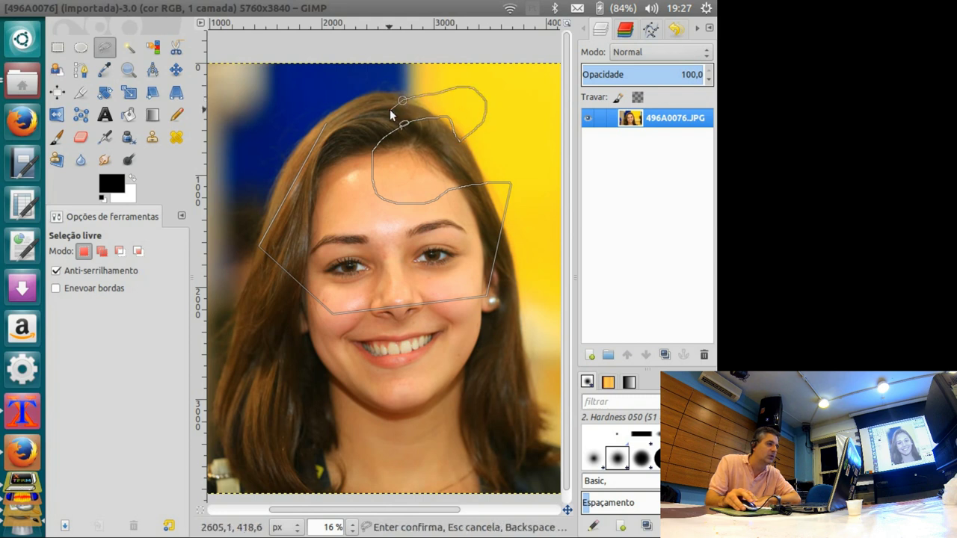
left_click(326, 124)
double_click(378, 197)
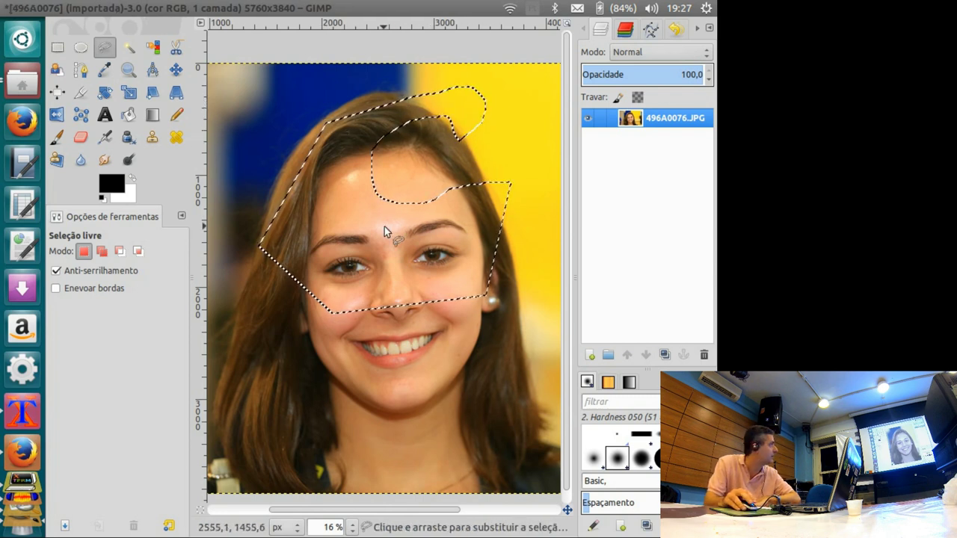
left_click(416, 155)
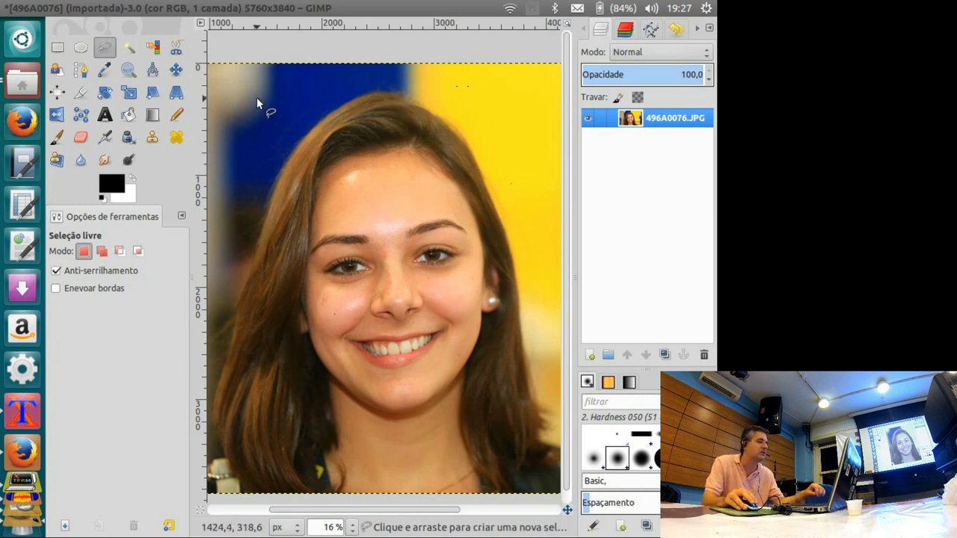
Fuzzy-select the background around the hair with the threshold raised to 100.9
left_click(130, 48)
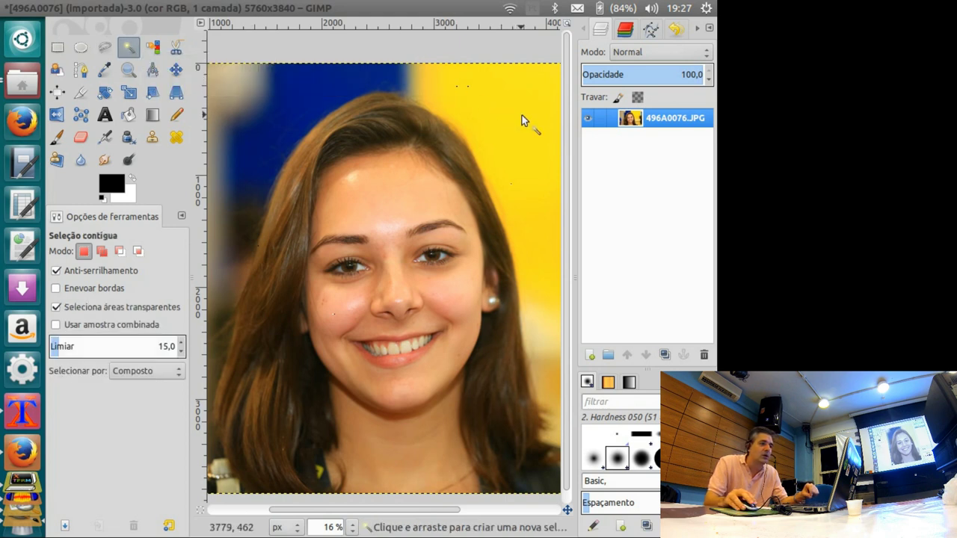
left_click(534, 140)
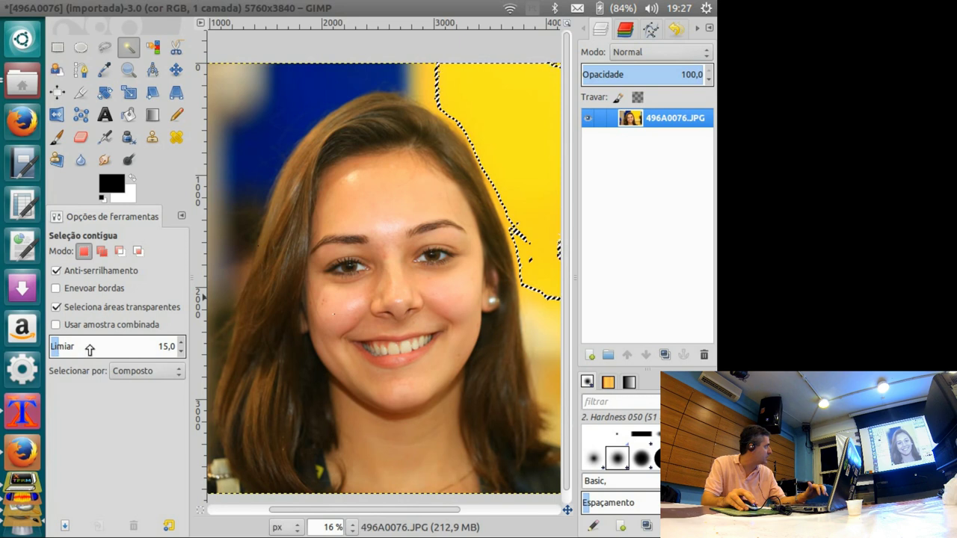
left_click(101, 347)
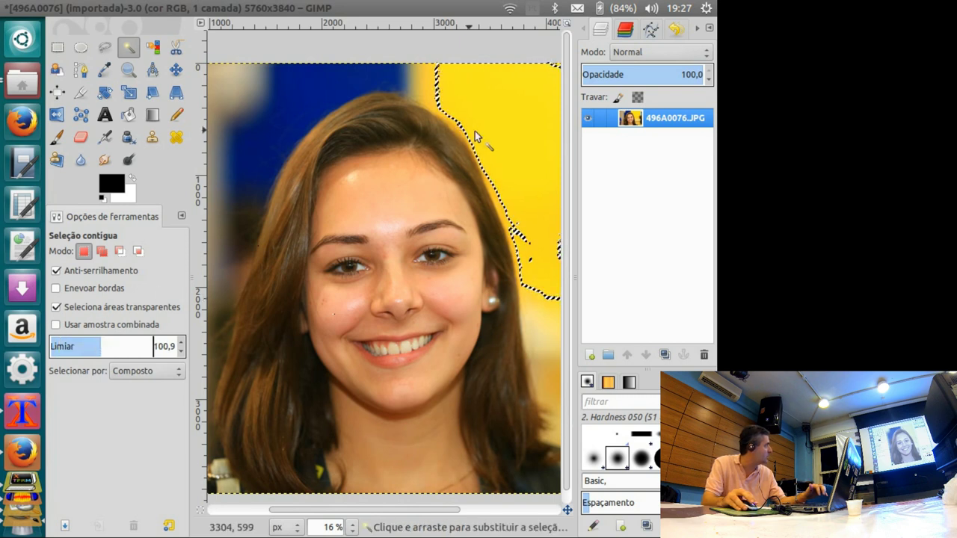
left_click(528, 156)
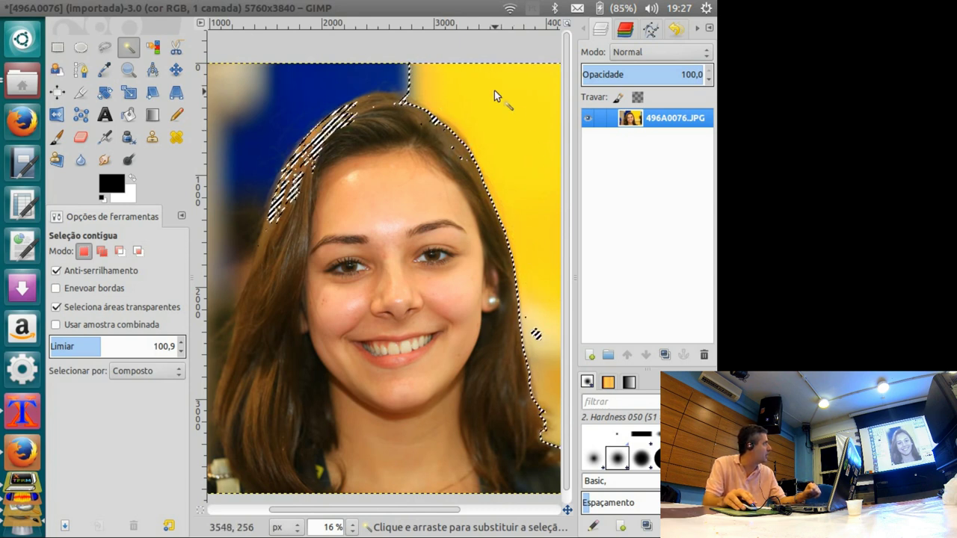
Clear the selection and fit the whole portrait in the window
mouse_move(462, 287)
left_mouse_down()
mouse_move(346, 274)
mouse_move(447, 294)
left_mouse_up()
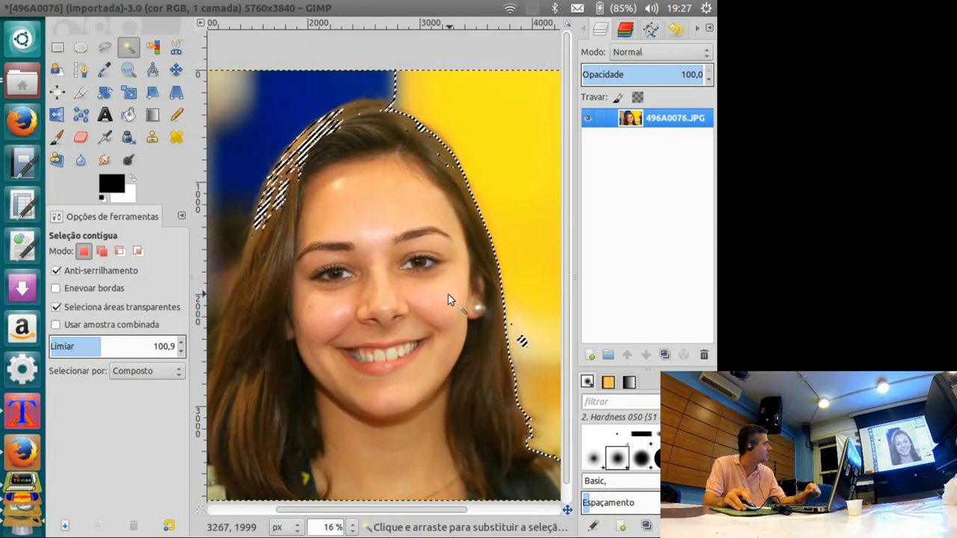
key("ctrl+shift+a")
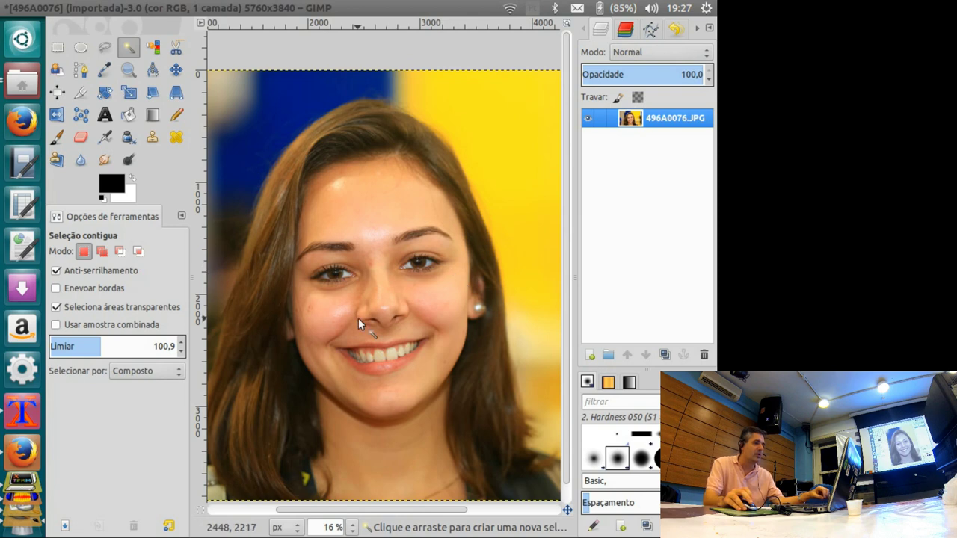
left_click_drag(358, 318, 375, 303)
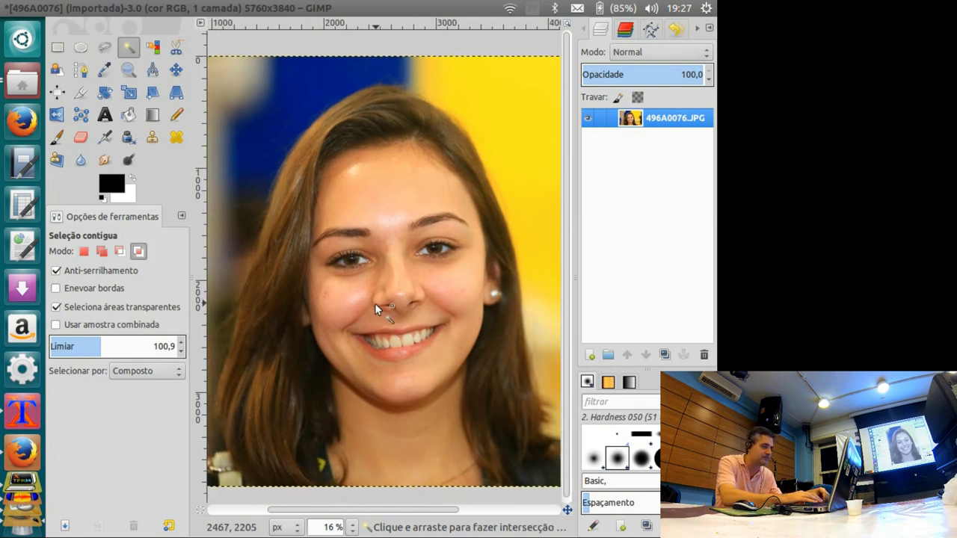
key("ctrl+shift+j")
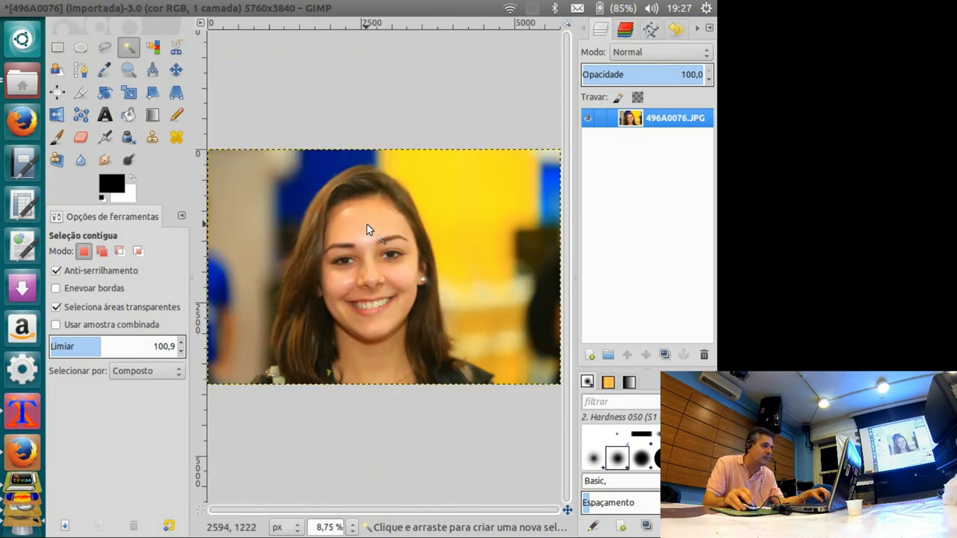
Zoom to about 33% and pan so the eyes and eyebrows fill the view
scroll(380, 255, "up", 2, "ctrl")
scroll(381, 256, "up", 1, "ctrl")
scroll(366, 251, "up", 1, "ctrl")
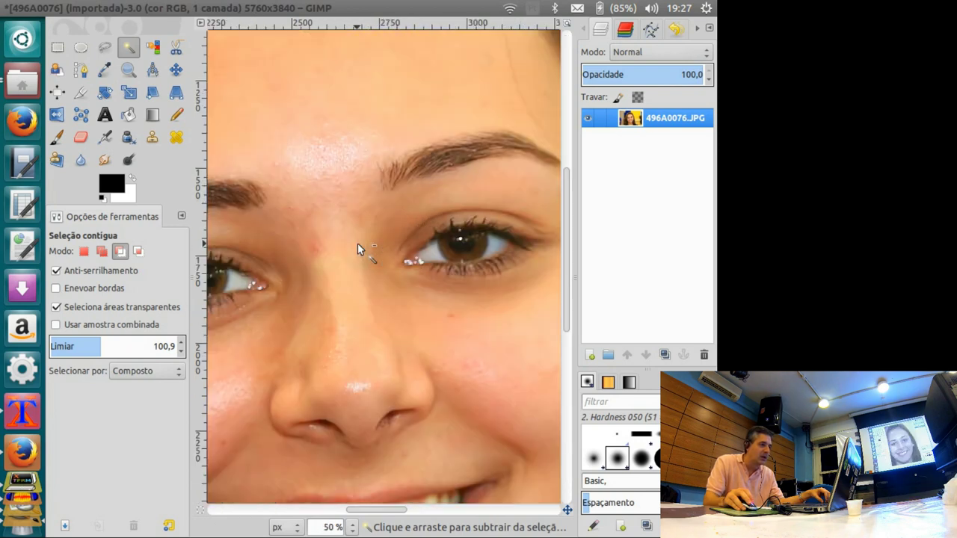
scroll(411, 243, "up", 1, "ctrl")
scroll(418, 244, "down", 1, "ctrl")
scroll(359, 276, "up", 1, "ctrl")
scroll(342, 285, "up", 1, "ctrl")
scroll(344, 286, "down", 1, "ctrl")
scroll(346, 287, "down", 4, "ctrl")
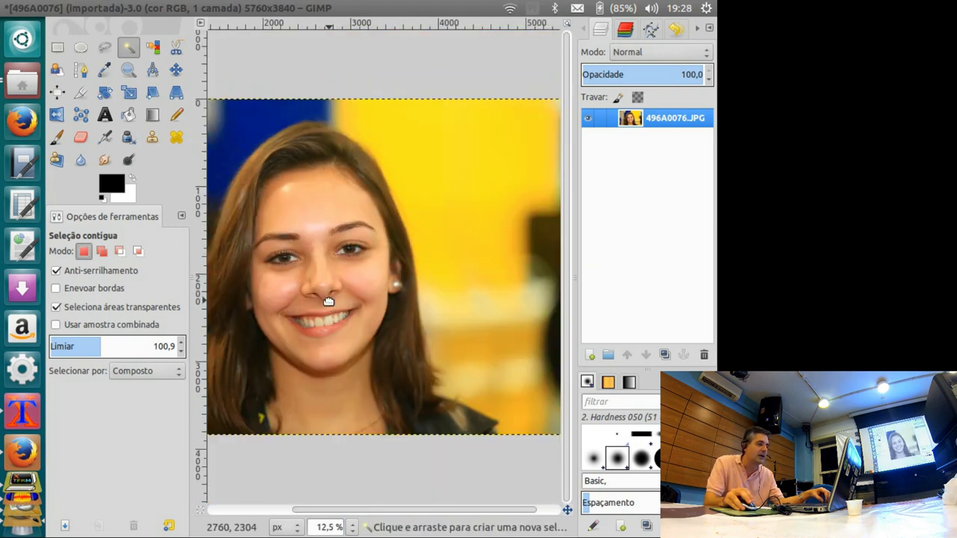
scroll(401, 274, "up", 1, "ctrl")
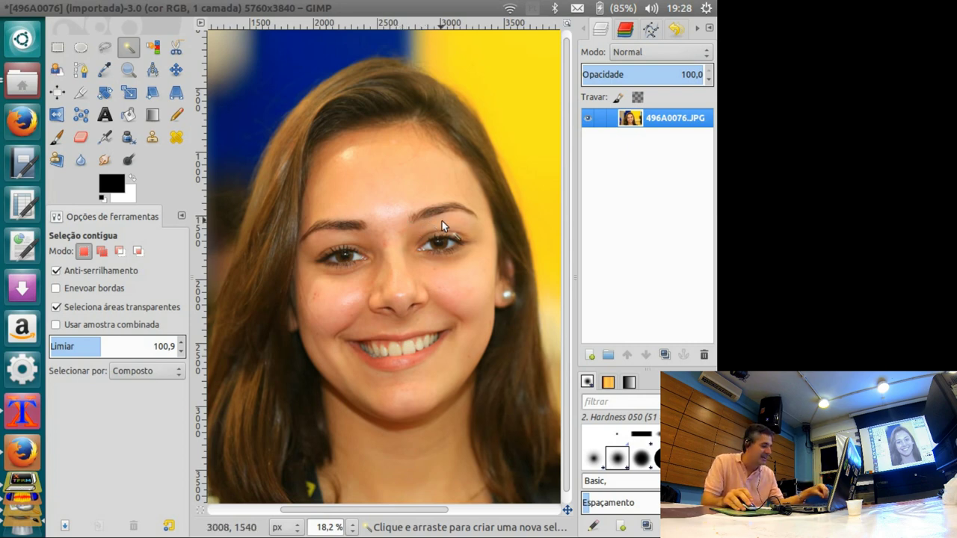
scroll(452, 225, "up", 1, "ctrl")
scroll(464, 227, "up", 1, "ctrl")
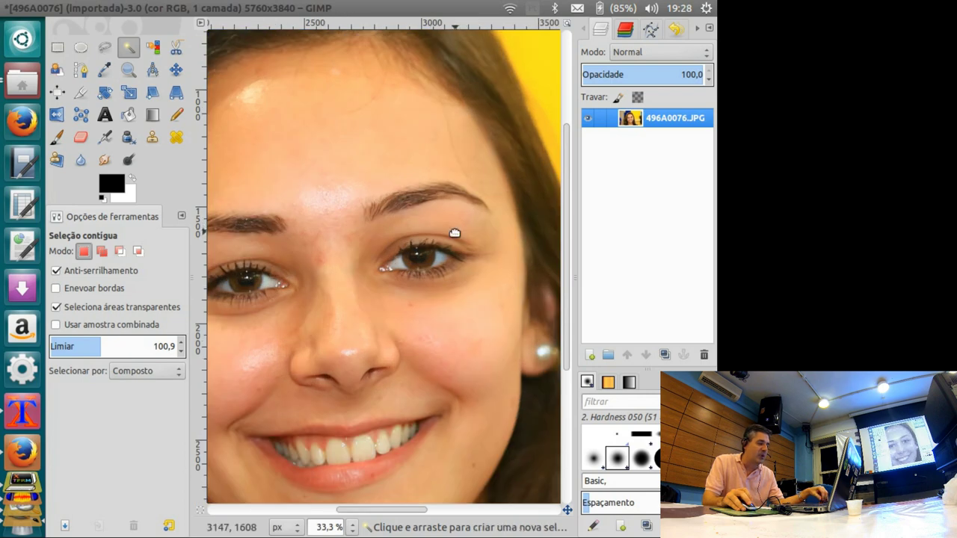
scroll(448, 217, "down", 2)
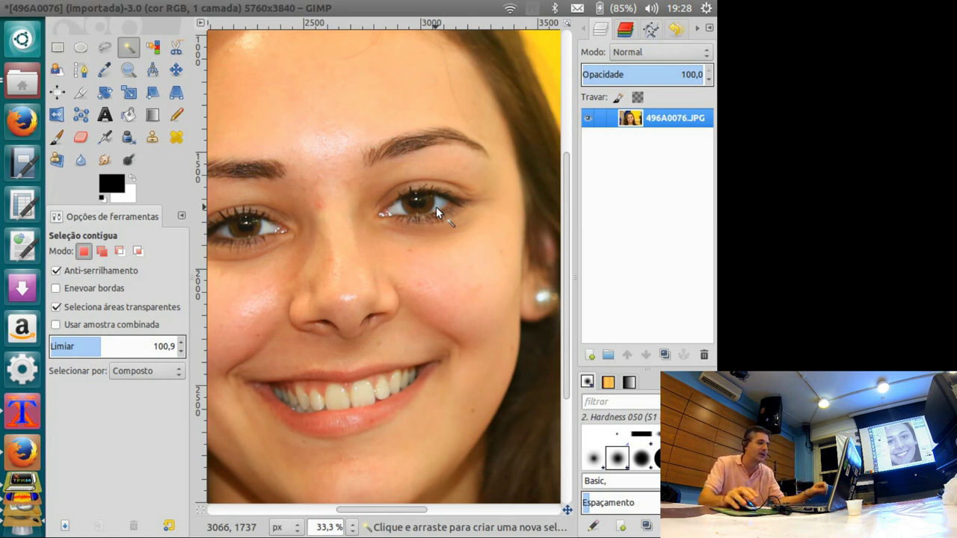
mouse_move(453, 175)
left_mouse_down()
mouse_move(478, 260)
mouse_move(426, 235)
left_mouse_up()
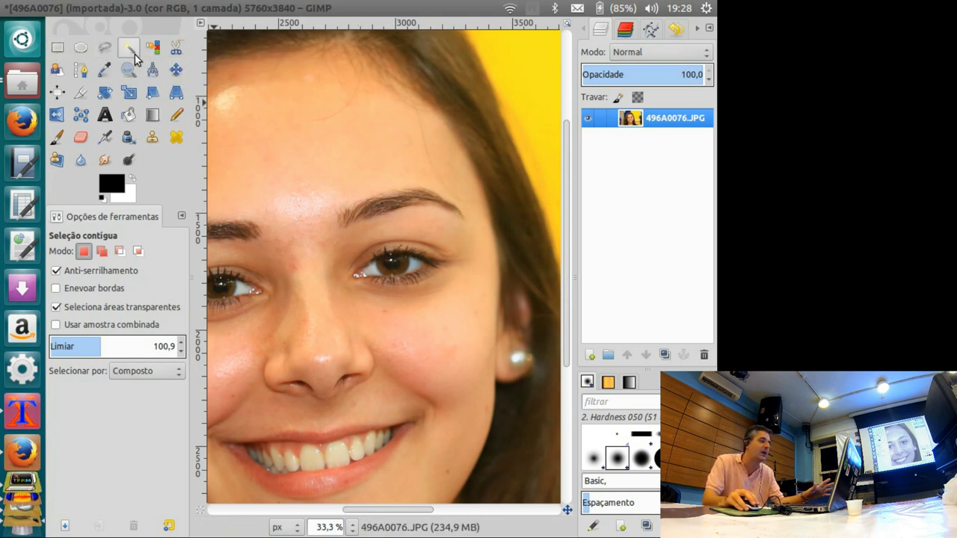
Trace a closed Free Select outline around the eyebrow on the right of the image
left_click(106, 48)
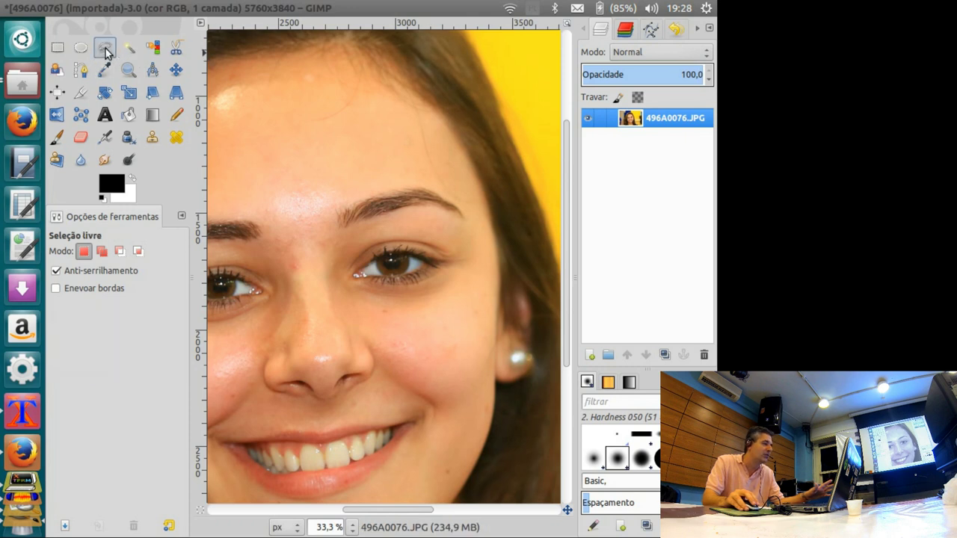
left_click(401, 183)
left_click(367, 193)
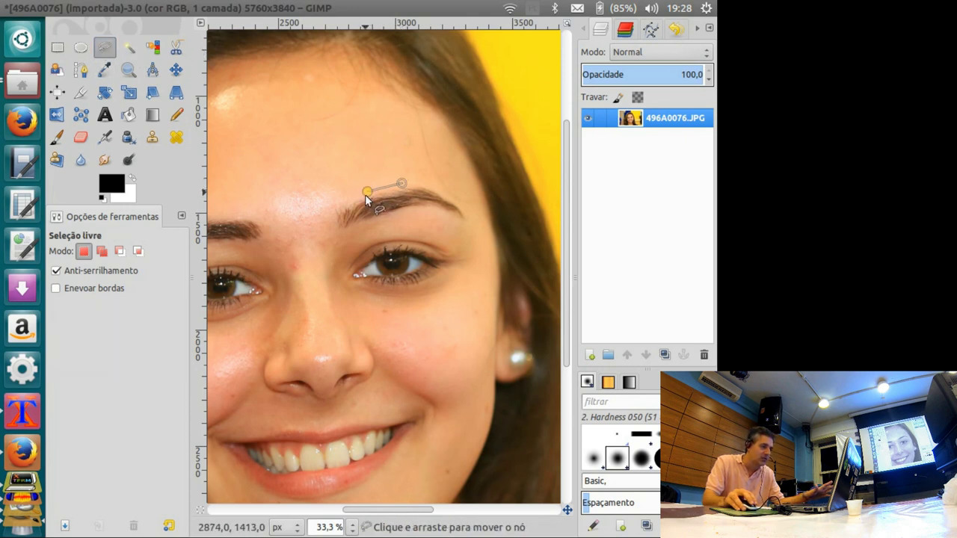
left_click(339, 203)
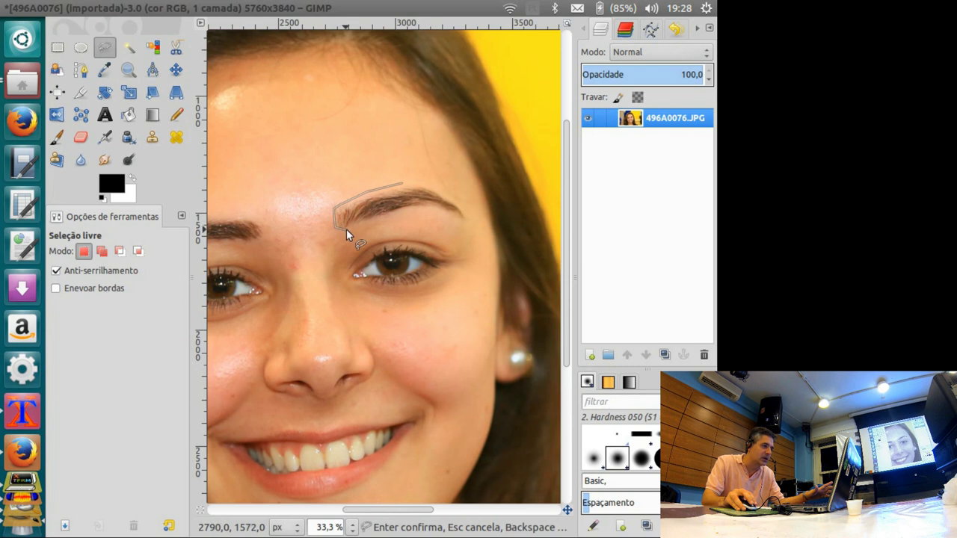
left_click(420, 211)
left_click(452, 220)
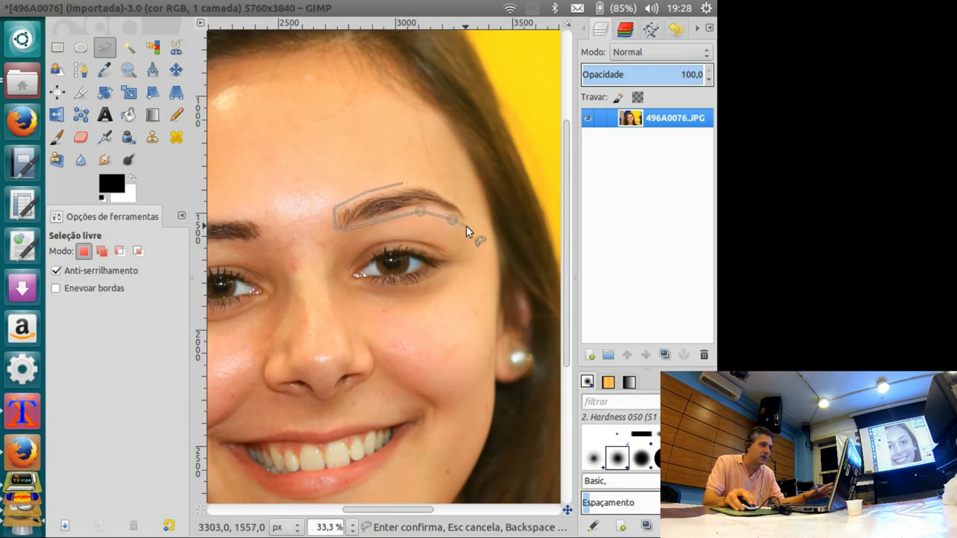
left_click(472, 216)
left_click(403, 183)
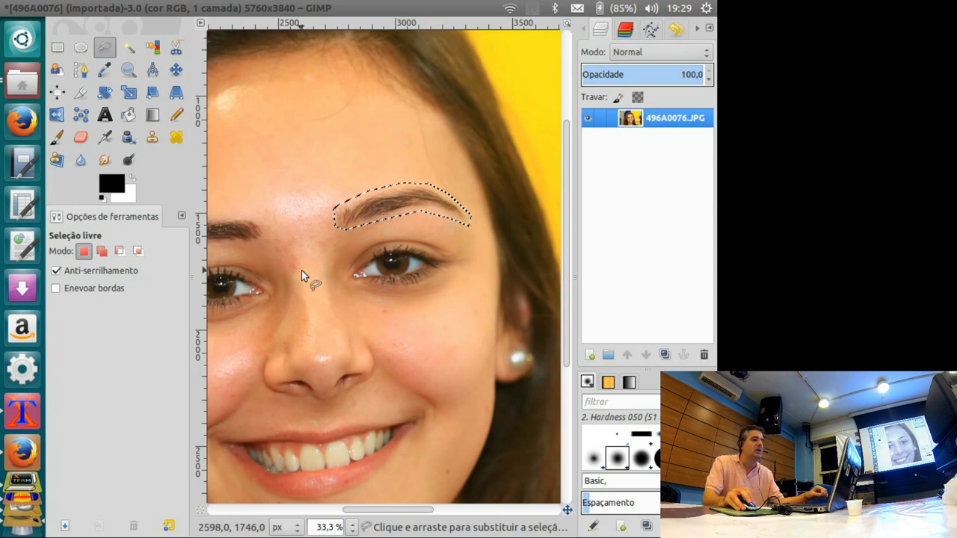
Pan to the other eyebrow and toggle the selection mode between Add and Replace
left_click_drag(310, 278, 394, 235)
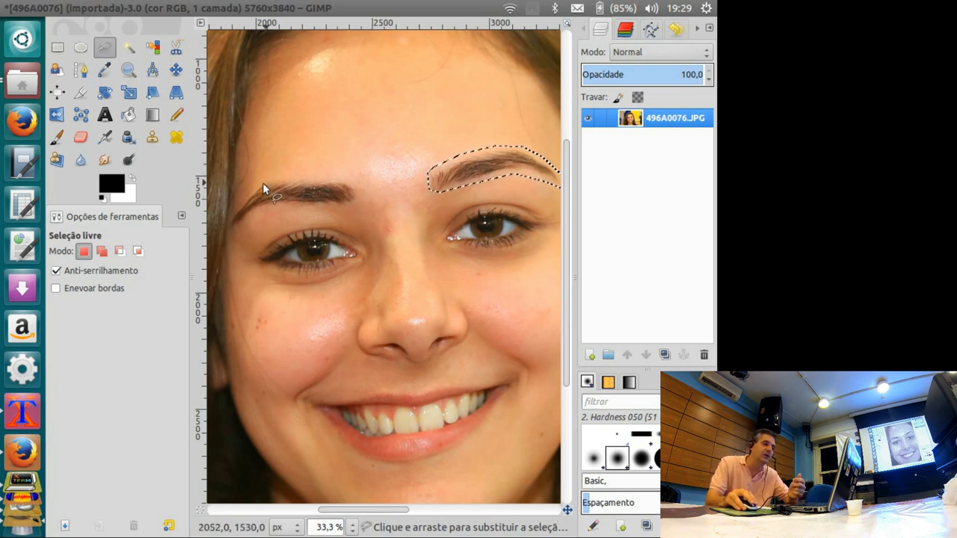
left_click(102, 252)
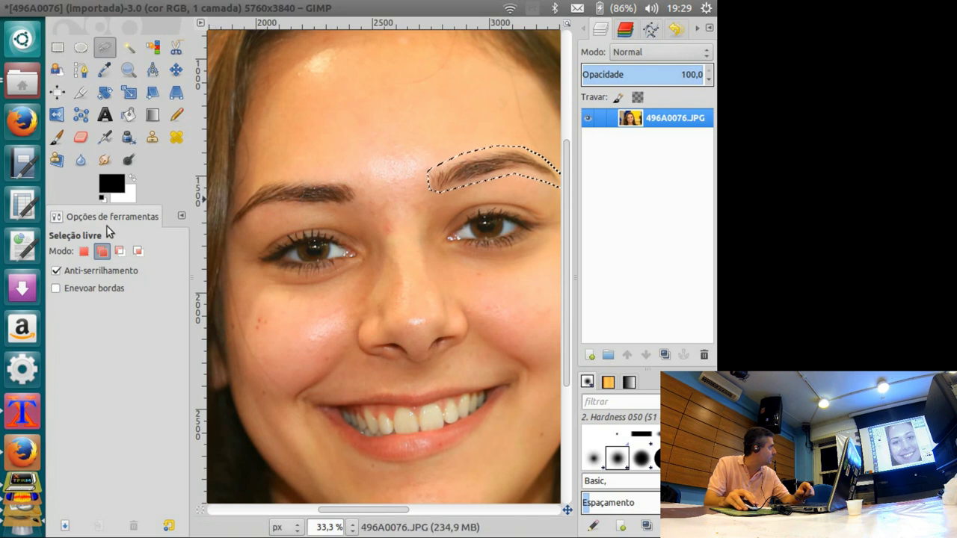
left_click(84, 252)
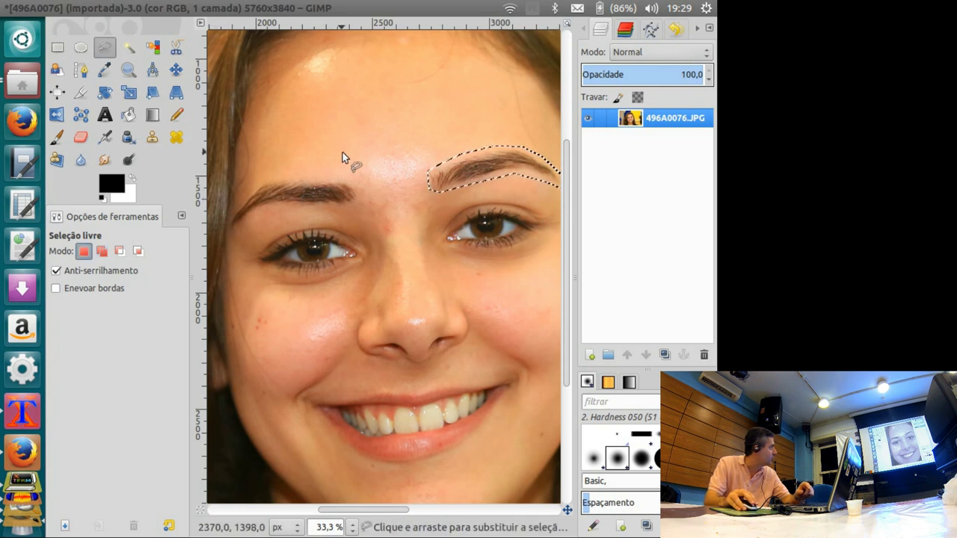
In Add mode, trace the left eyebrow and commit it alongside the right one
left_click(102, 251)
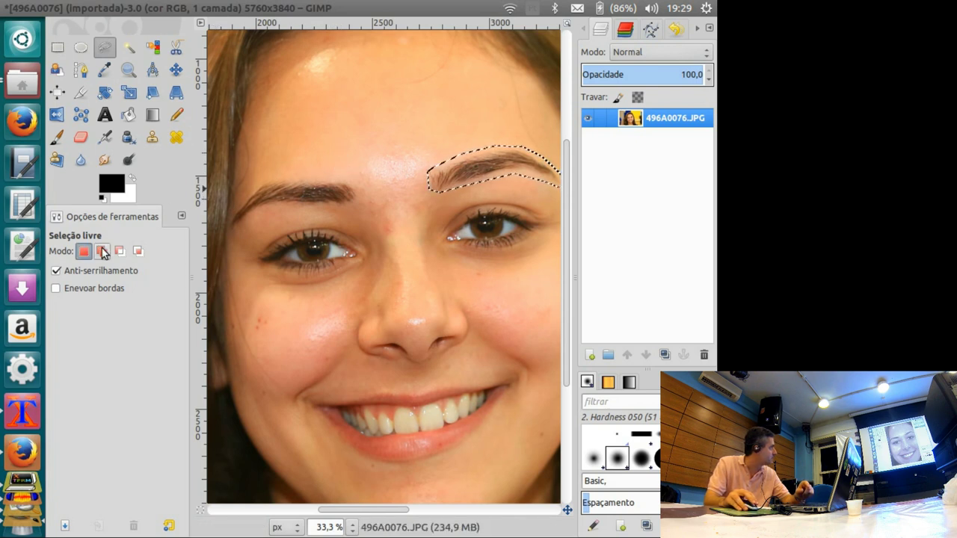
left_click(358, 195)
left_click(339, 178)
left_click(306, 180)
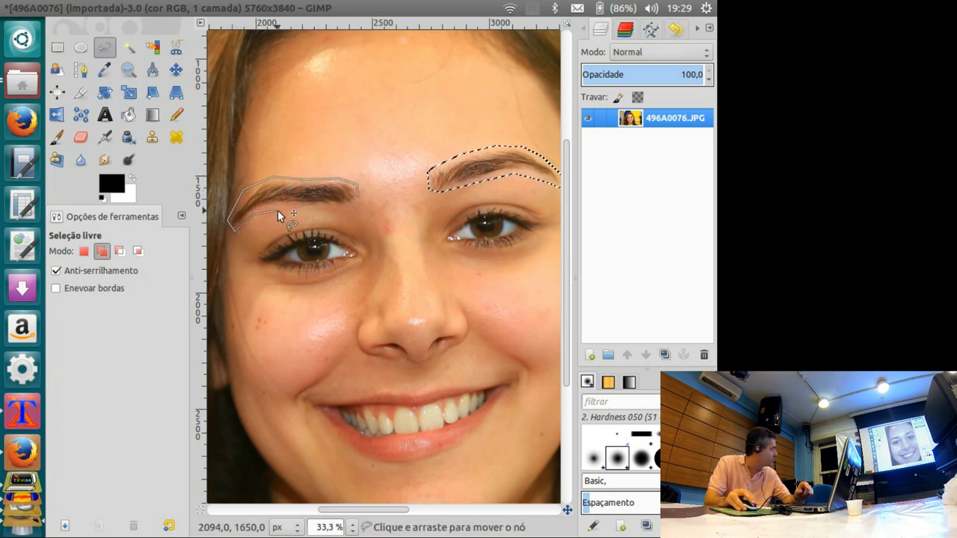
left_click(311, 208)
left_click(359, 197)
key("Return")
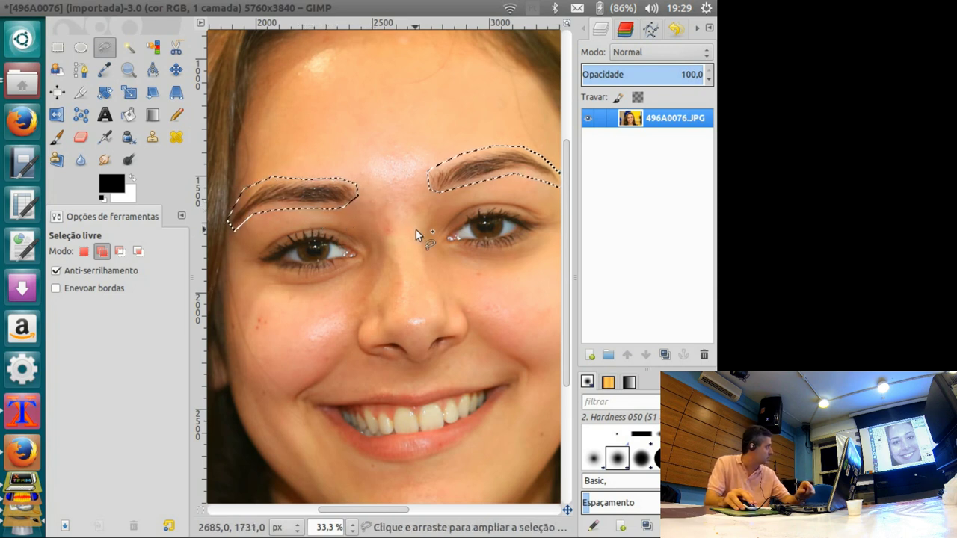
left_click_drag(416, 249, 408, 215)
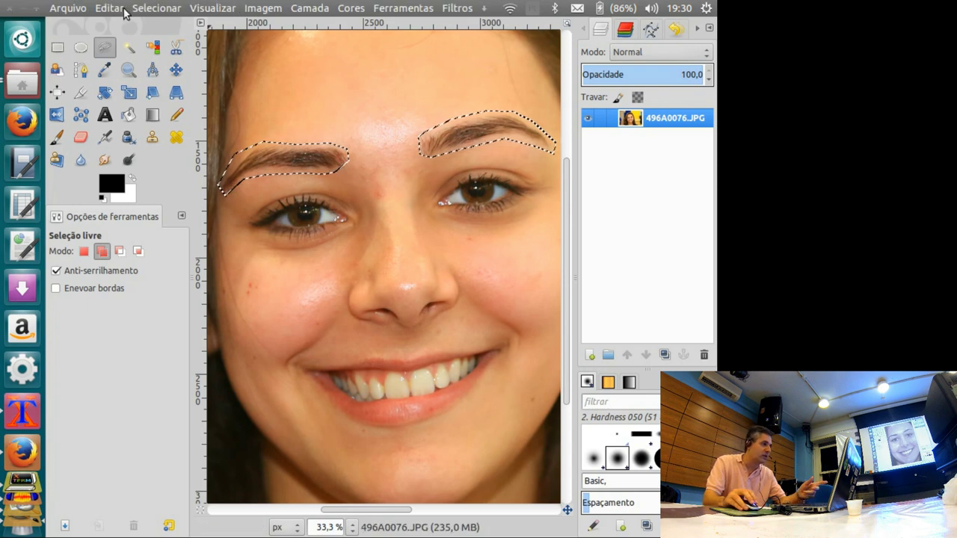
mouse_move(162, 9)
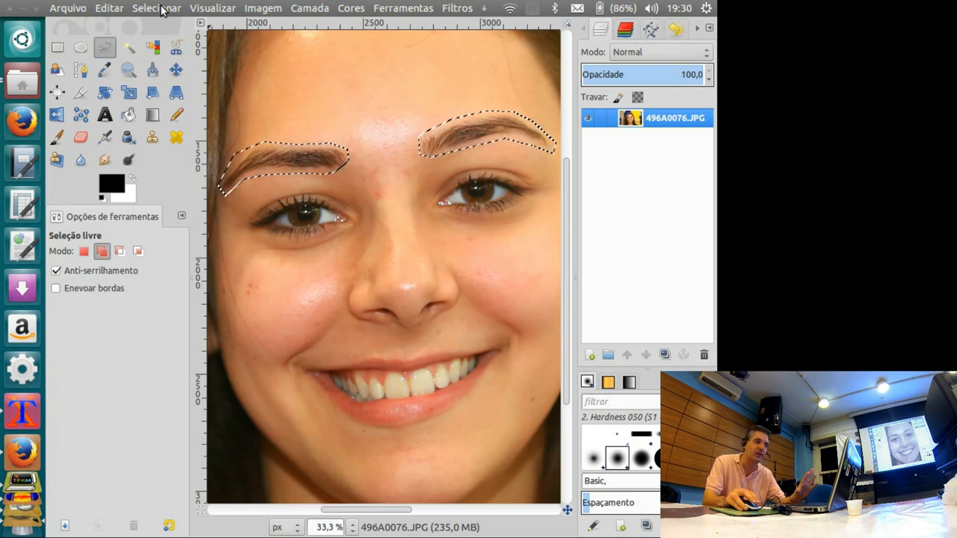
left_click(162, 9)
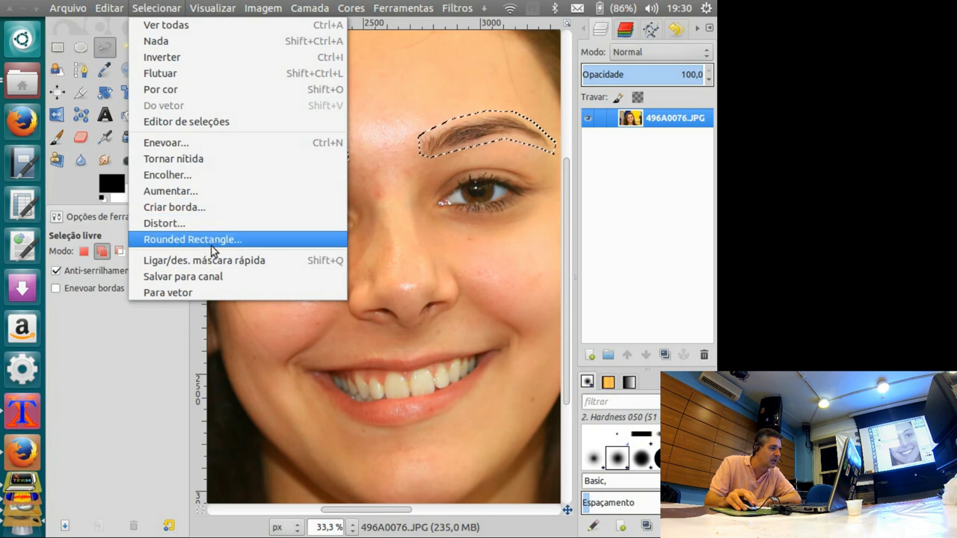
Save the two-eyebrow selection as a new channel and rename it 'sombrancelha'
left_click(218, 276)
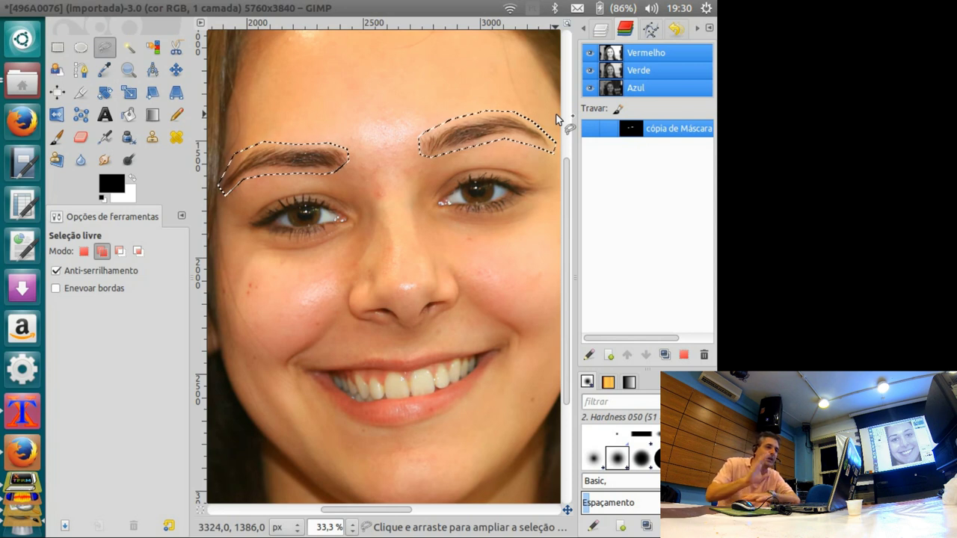
double_click(672, 132)
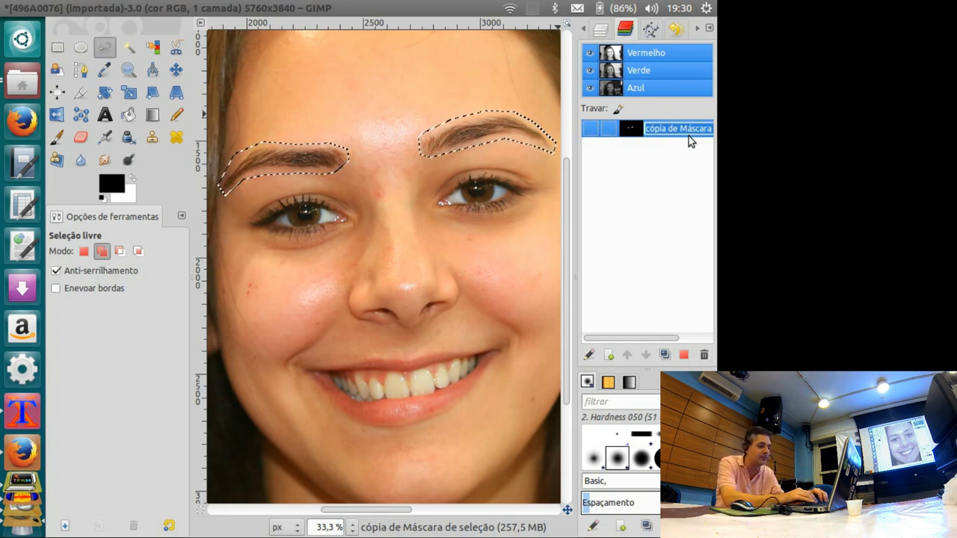
type("s")
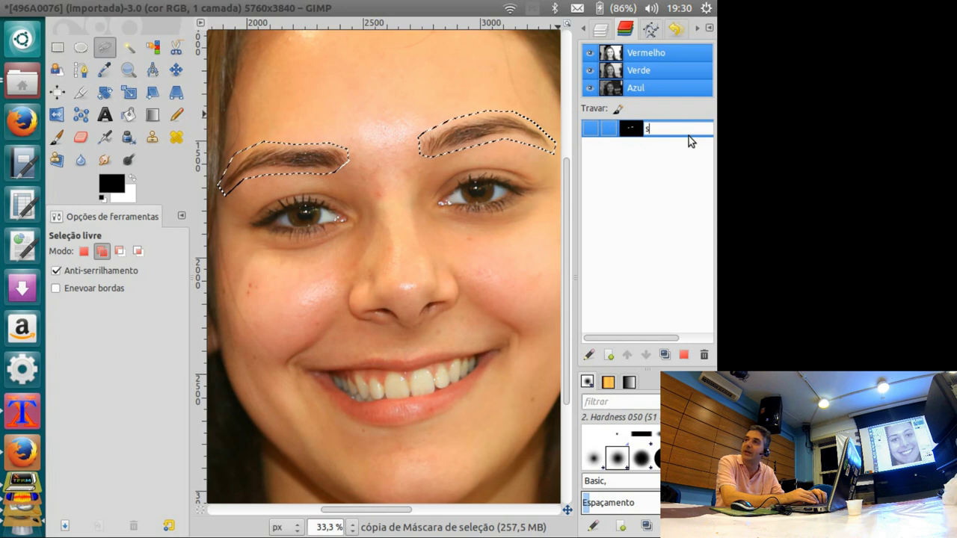
type("om")
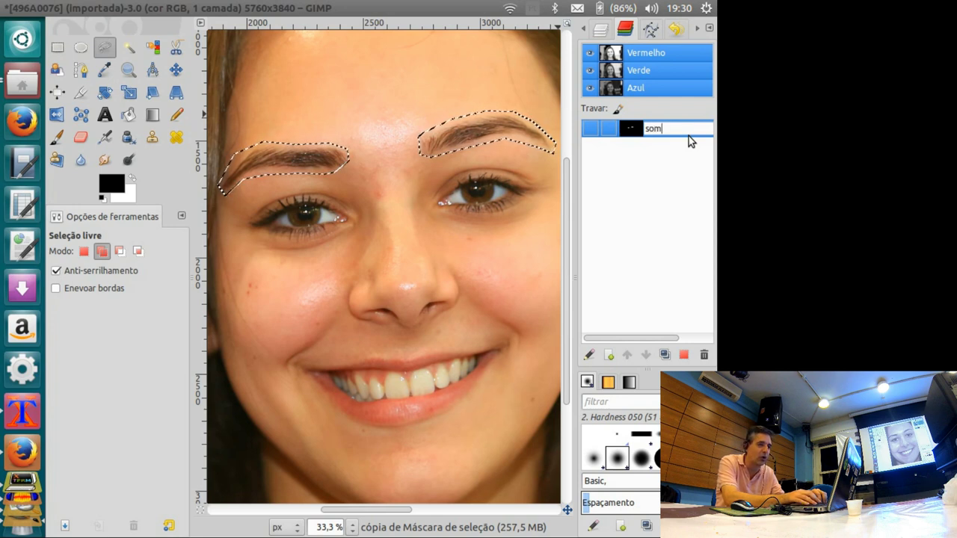
type("brancelha")
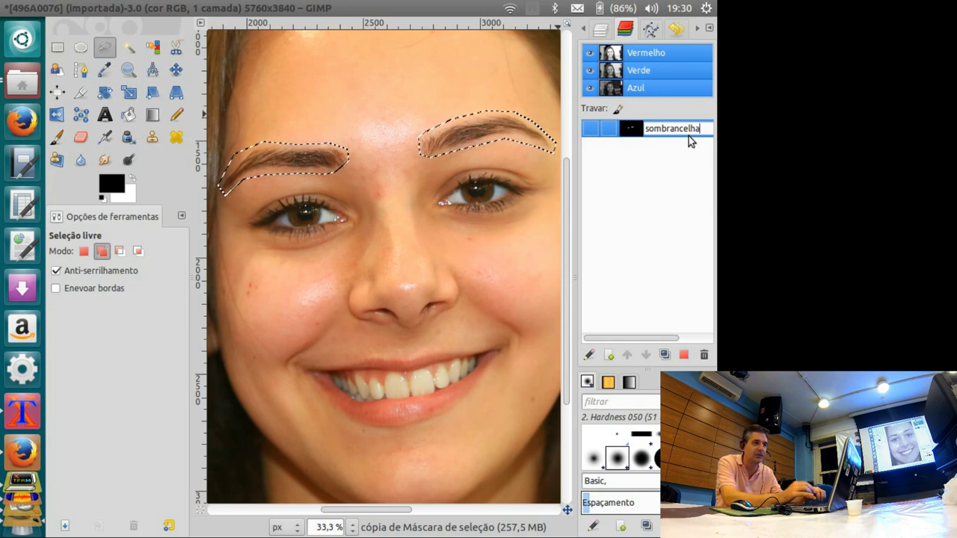
key("Return")
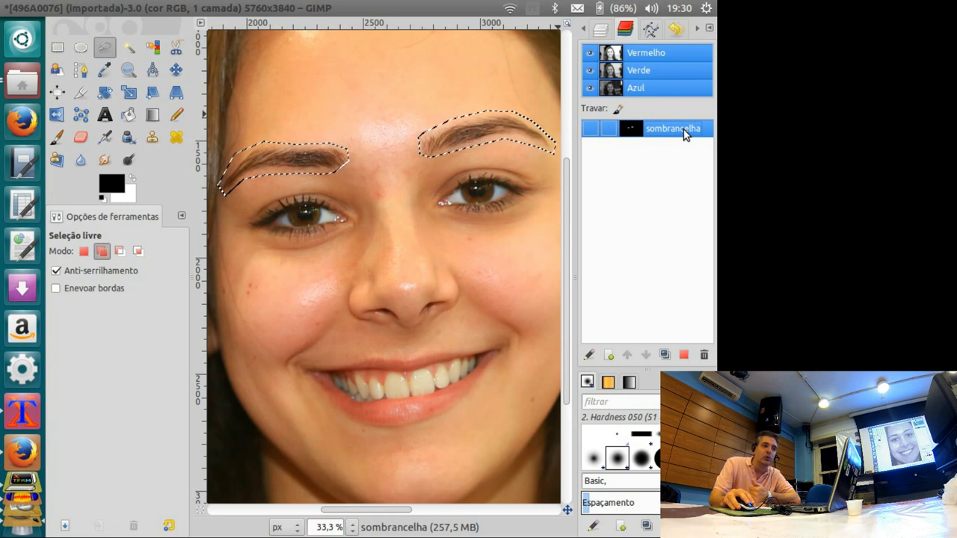
Check the Channels and Layers lists, then make the 496A0076.JPG photo layer active
left_click(625, 30)
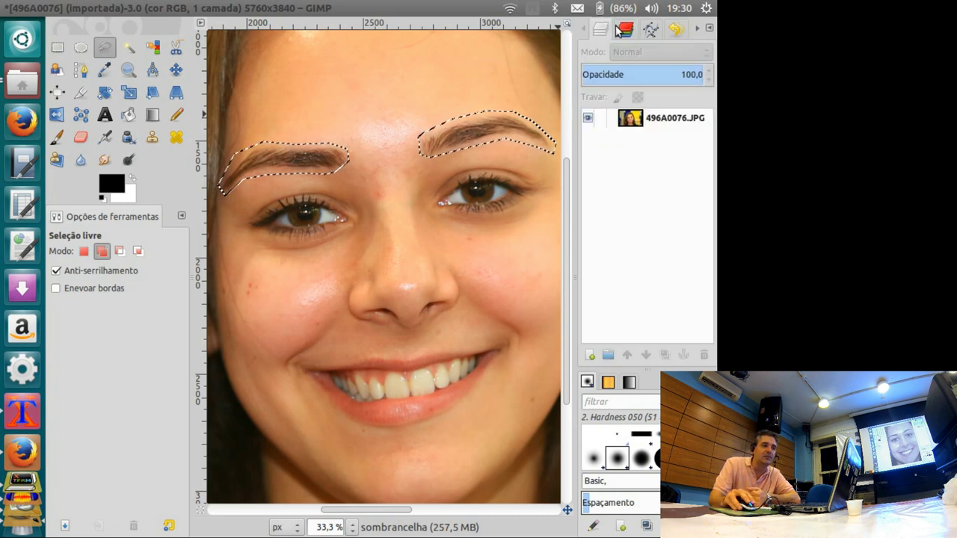
left_click(627, 32)
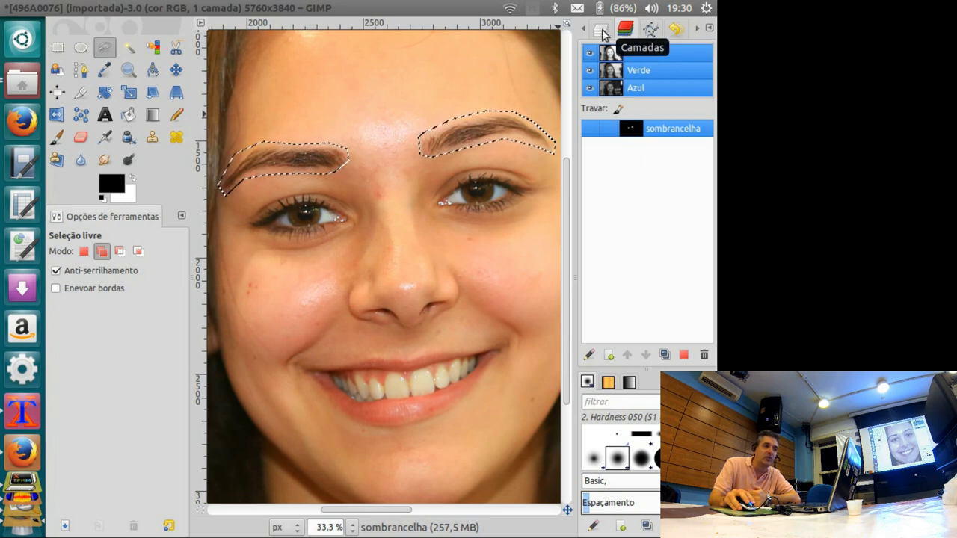
left_click(602, 31)
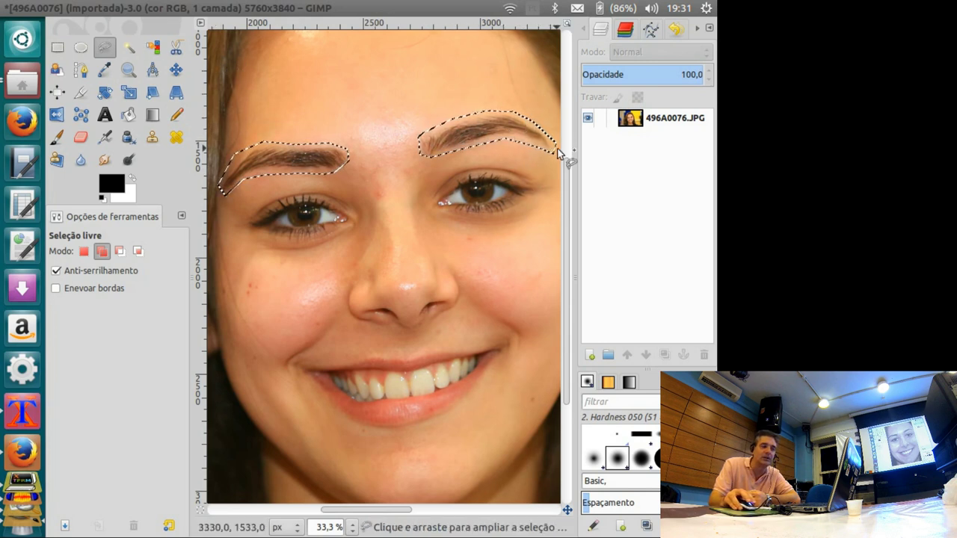
left_click(625, 29)
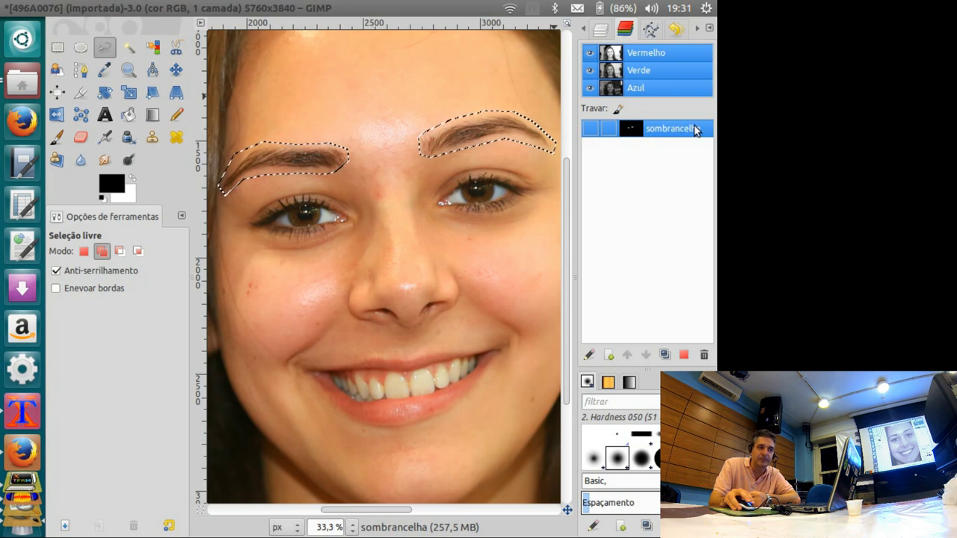
left_click(600, 28)
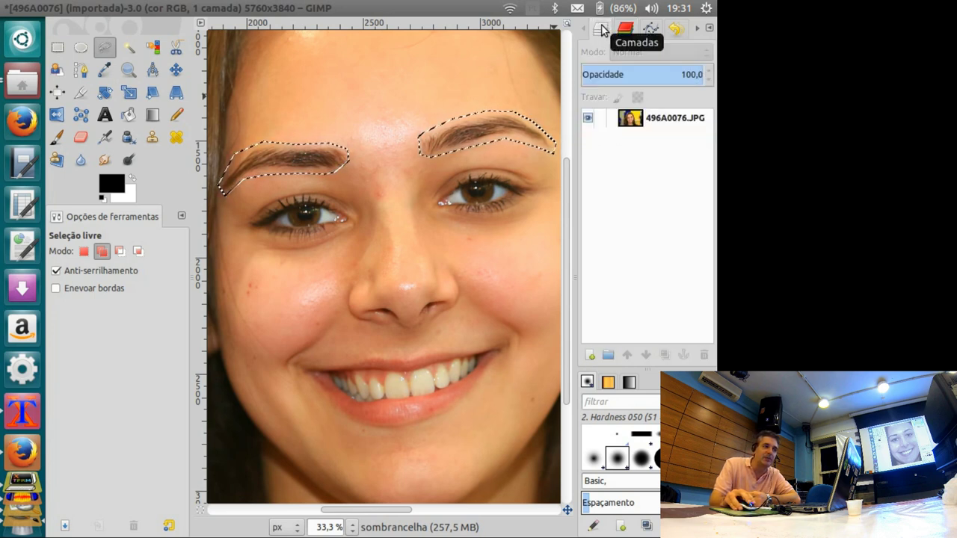
left_click(682, 117)
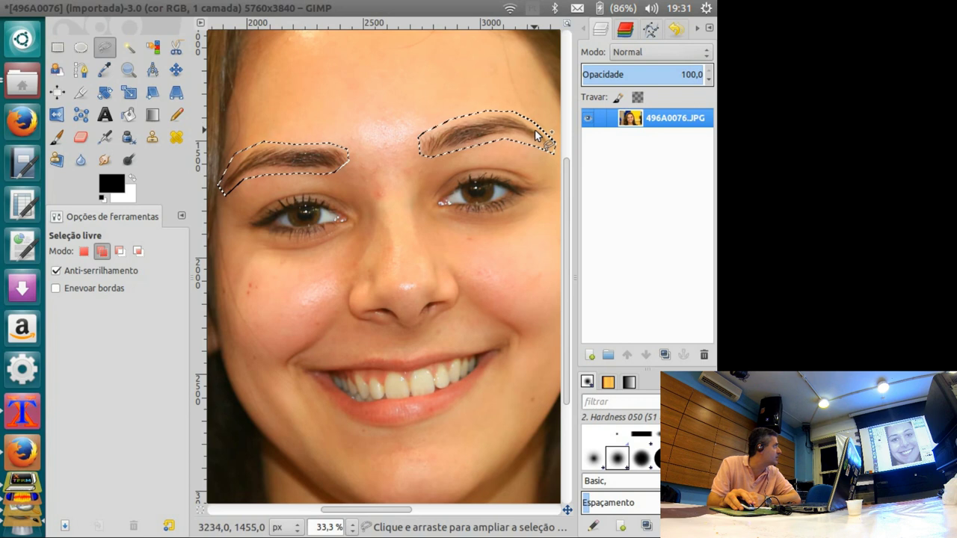
mouse_move(351, 9)
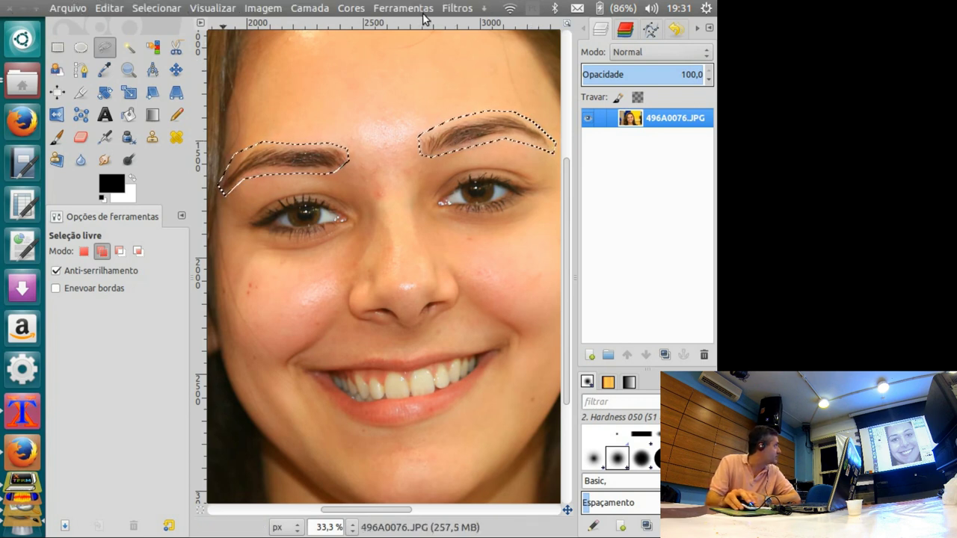
left_click(455, 8)
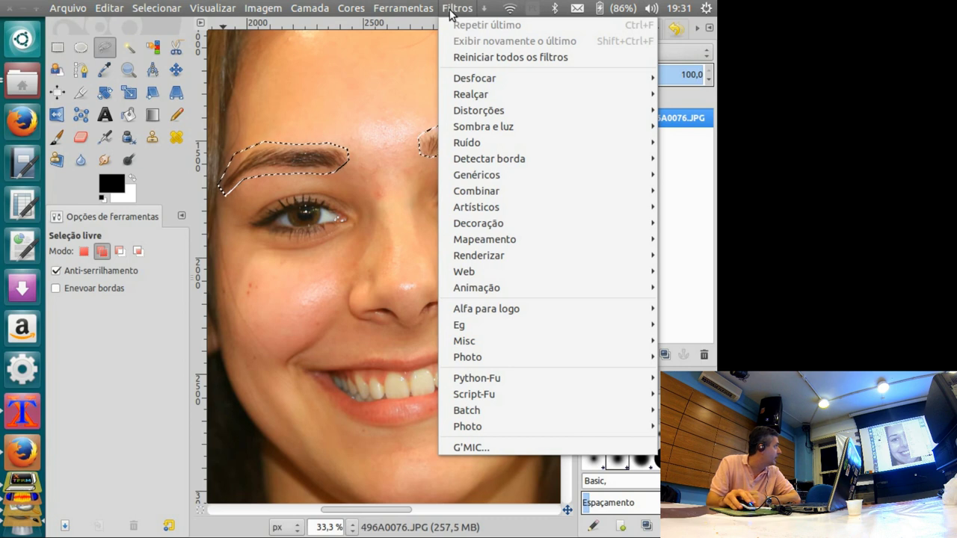
mouse_move(479, 94)
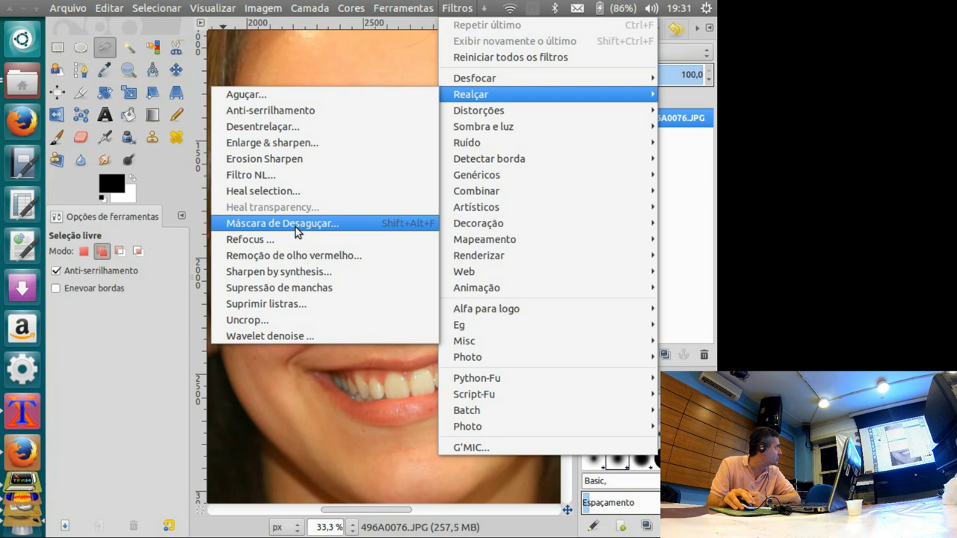
Apply Unsharp Mask (Máscara de desaguçar) with radius 5.0, amount 0.50, threshold 0 to the eyebrows
left_click(344, 224)
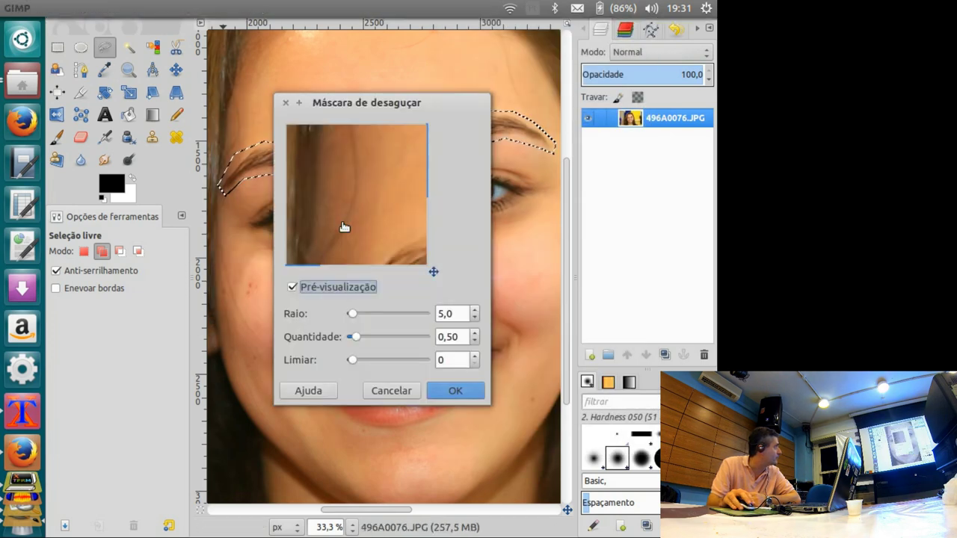
left_click_drag(375, 101, 241, 70)
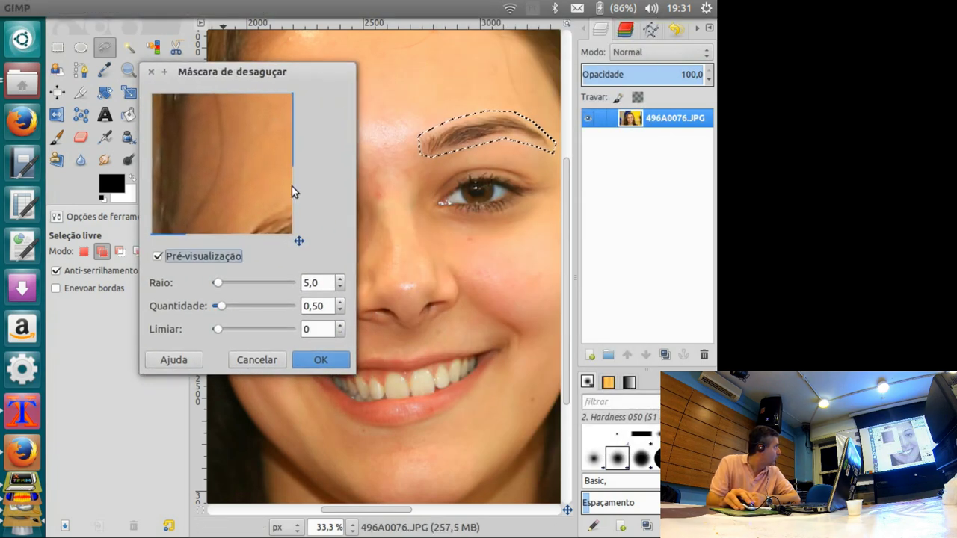
left_click_drag(216, 240, 241, 245)
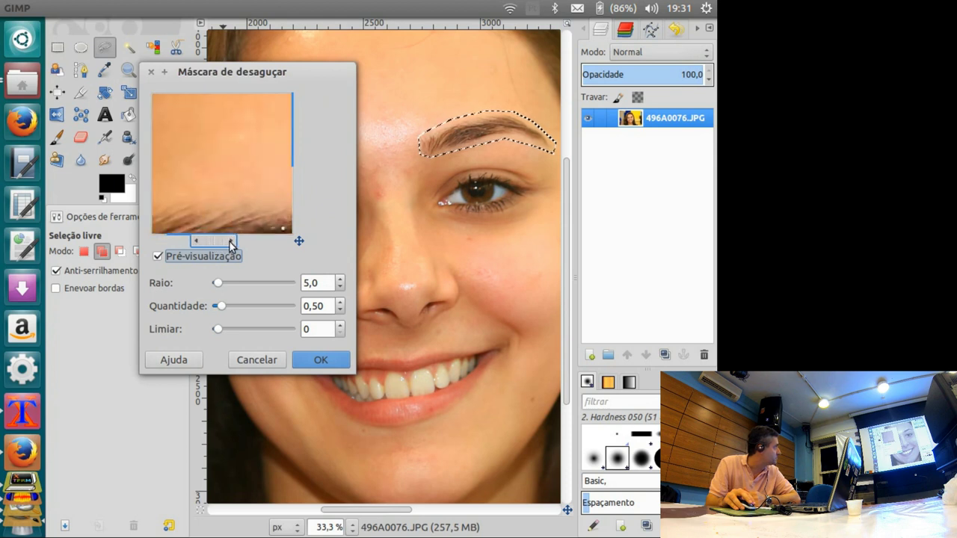
left_click_drag(299, 143, 301, 185)
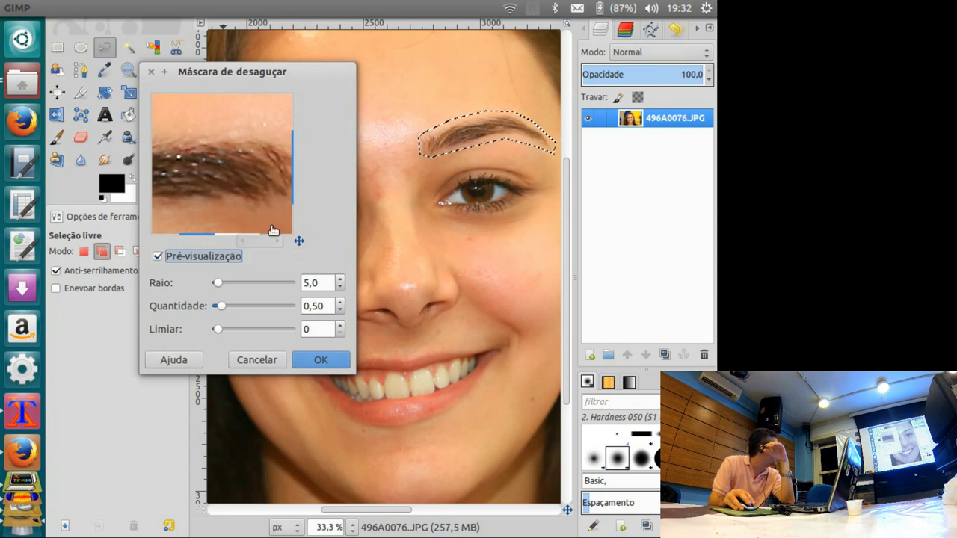
mouse_move(222, 164)
left_mouse_down()
mouse_move(272, 220)
mouse_move(186, 132)
left_mouse_up()
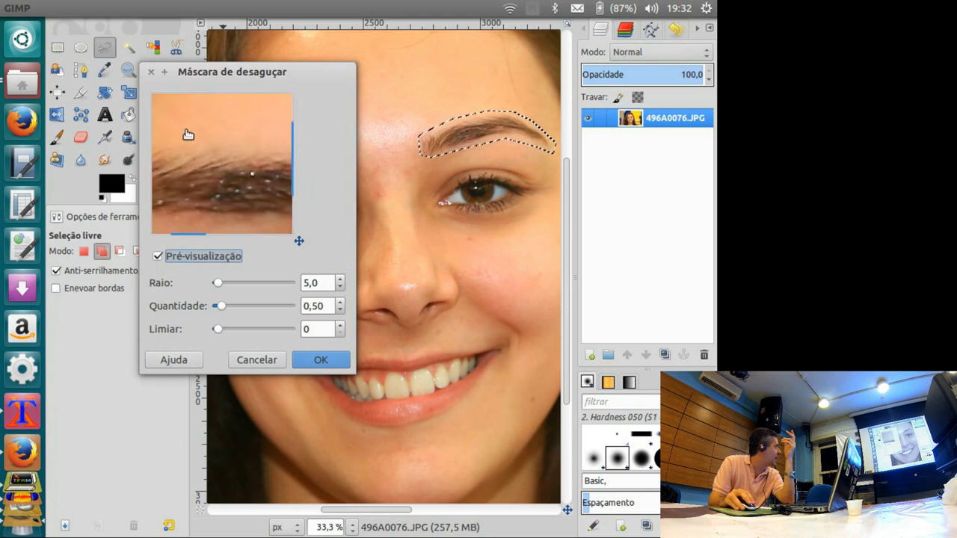
left_click_drag(237, 186, 225, 173)
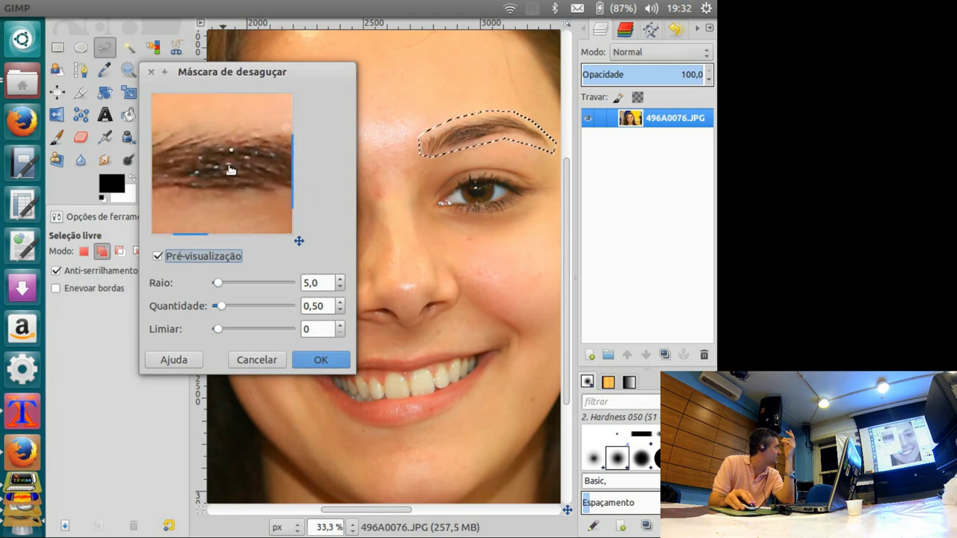
left_click(321, 360)
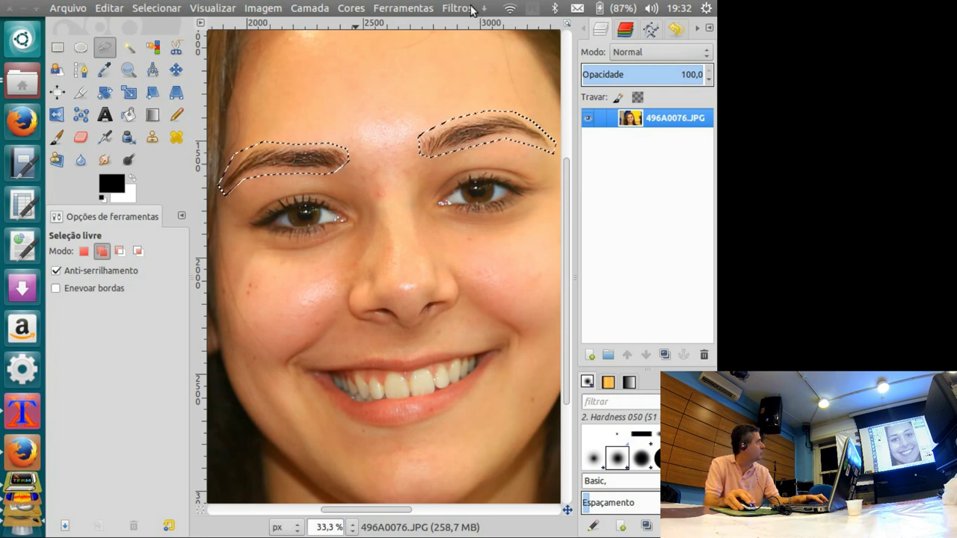
Repeat Unsharp Mask with Ctrl+F, clear the selection, and zoom out to the whole face
left_click(457, 8)
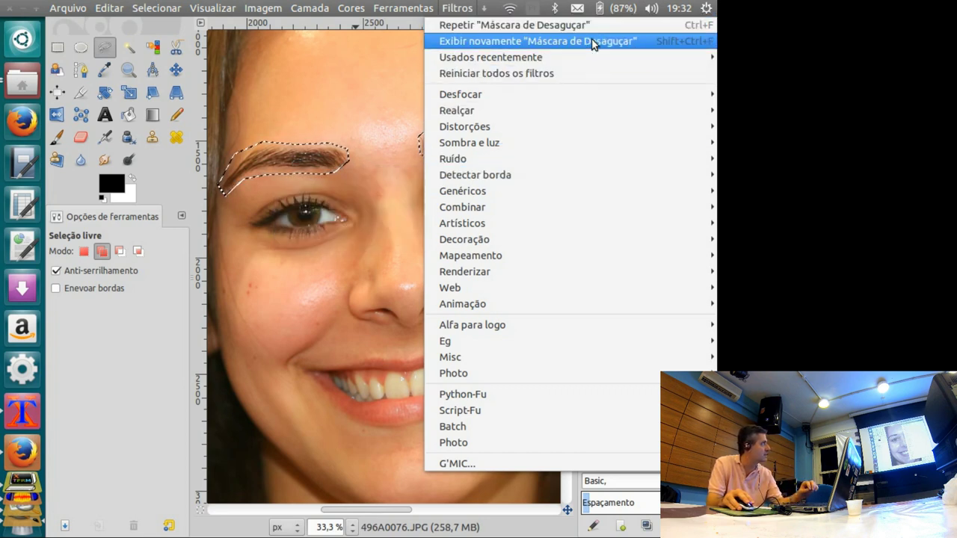
left_click(452, 9)
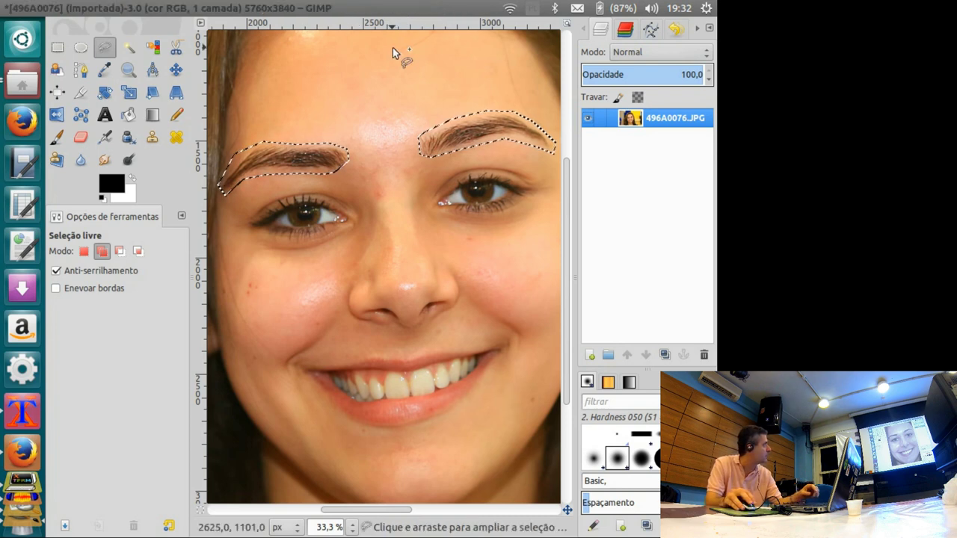
key("ctrl+f")
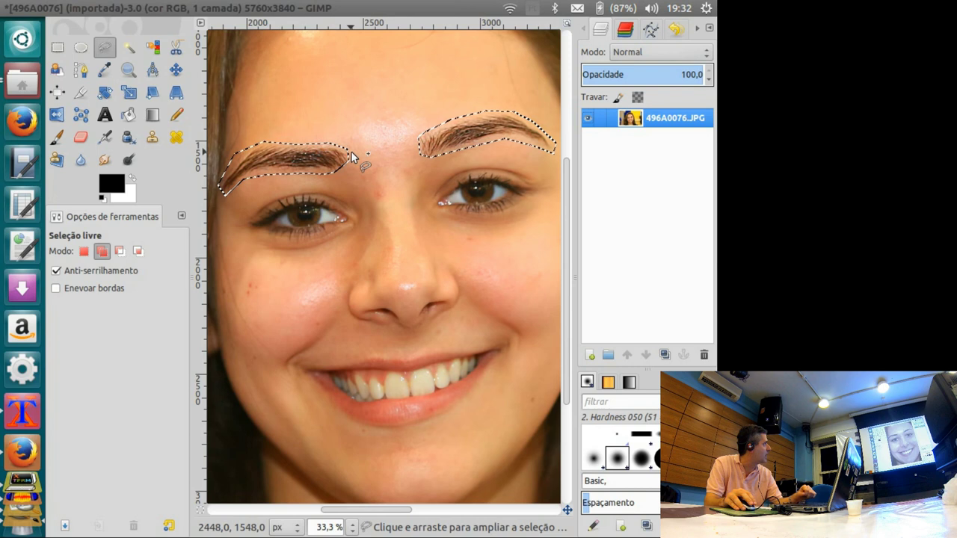
key("ctrl+shift+a")
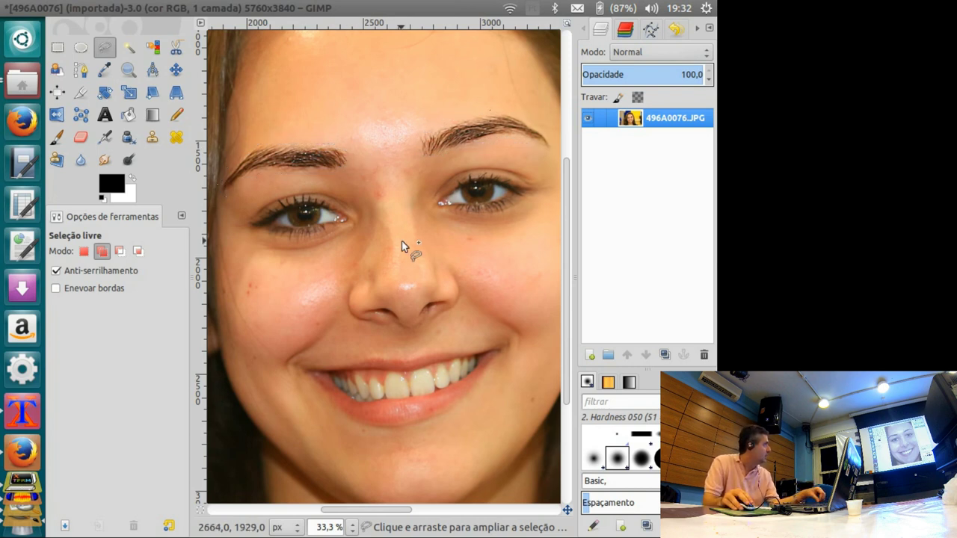
key("minus")
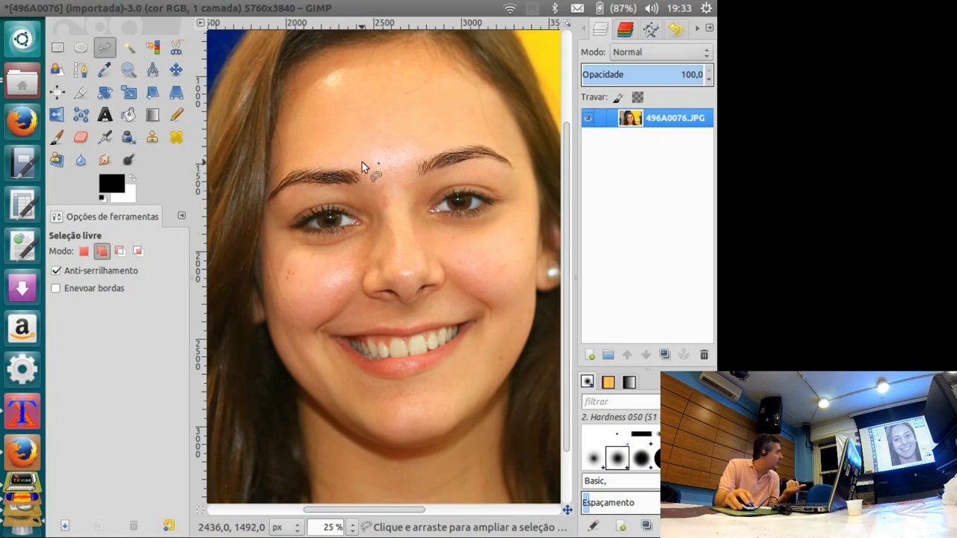
Open 496A0076.JPG as a new top layer via Abrir como camadas and hide it
left_click(66, 9)
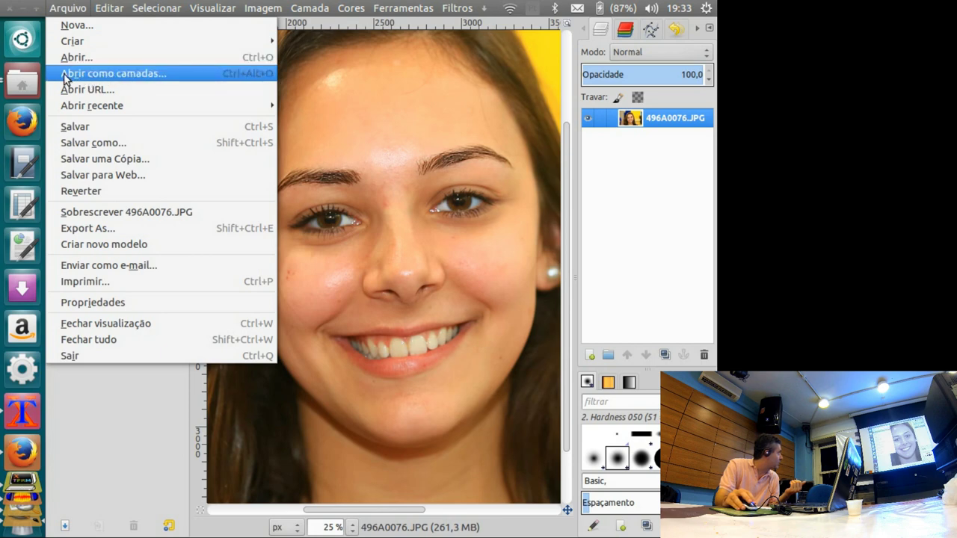
left_click(144, 75)
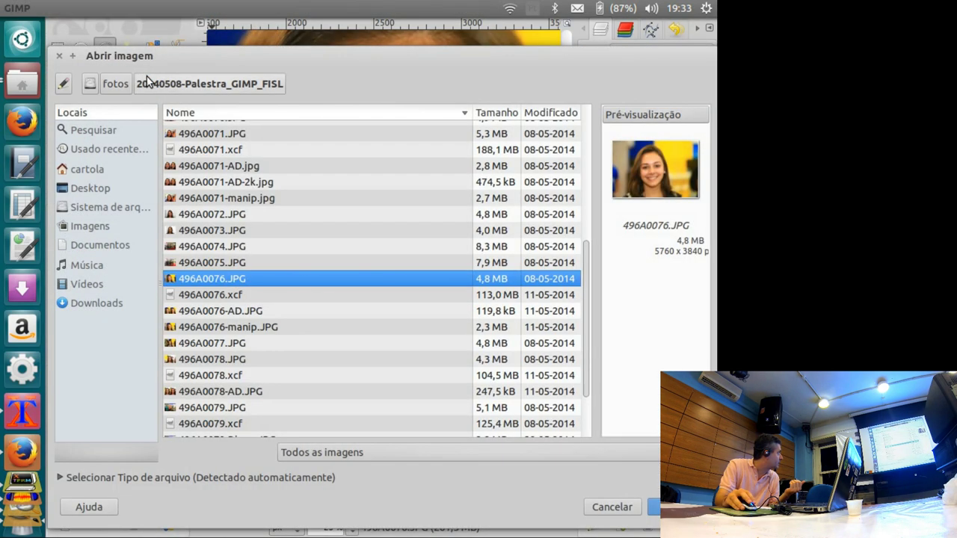
double_click(256, 282)
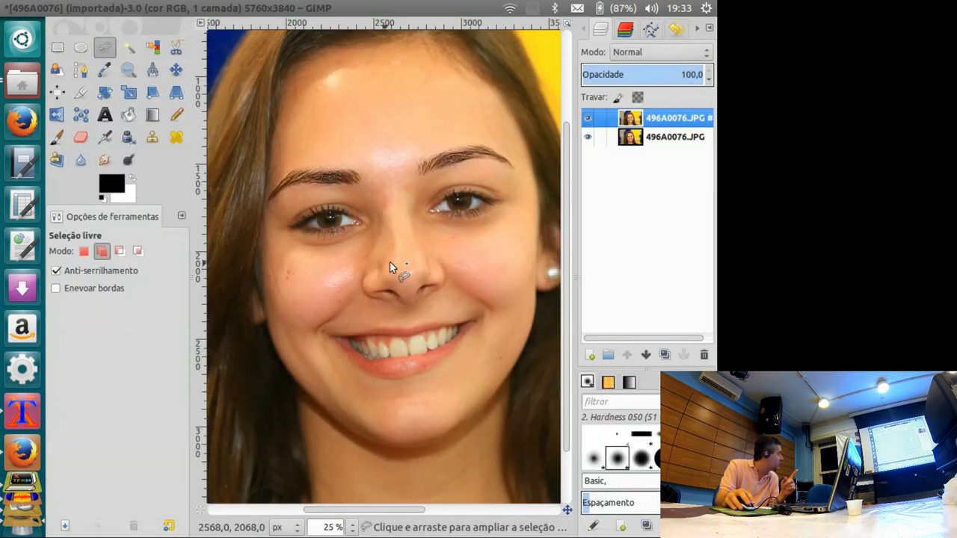
left_click(588, 119)
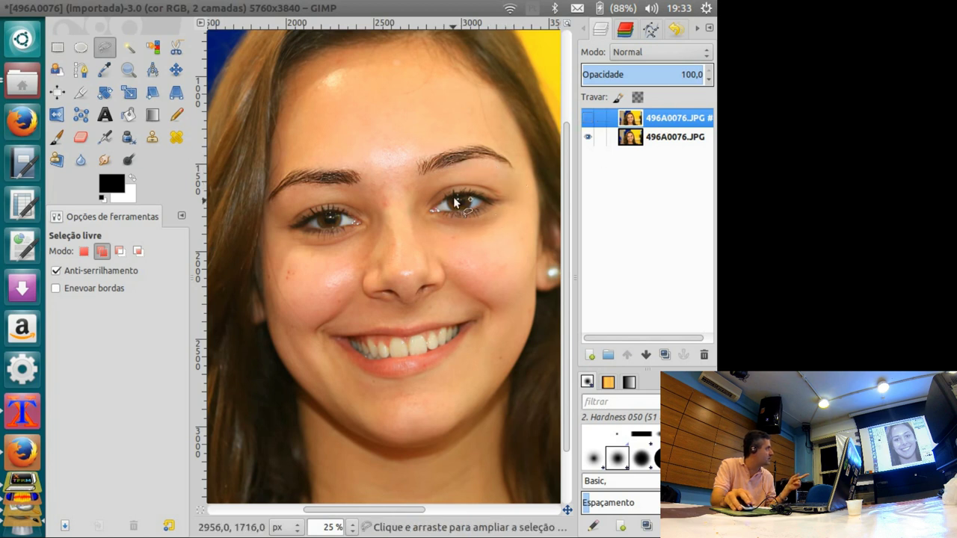
Activate the sharpened bottom layer, zoom in on the eyes and eyebrows, and select the Heal tool
left_click(677, 138)
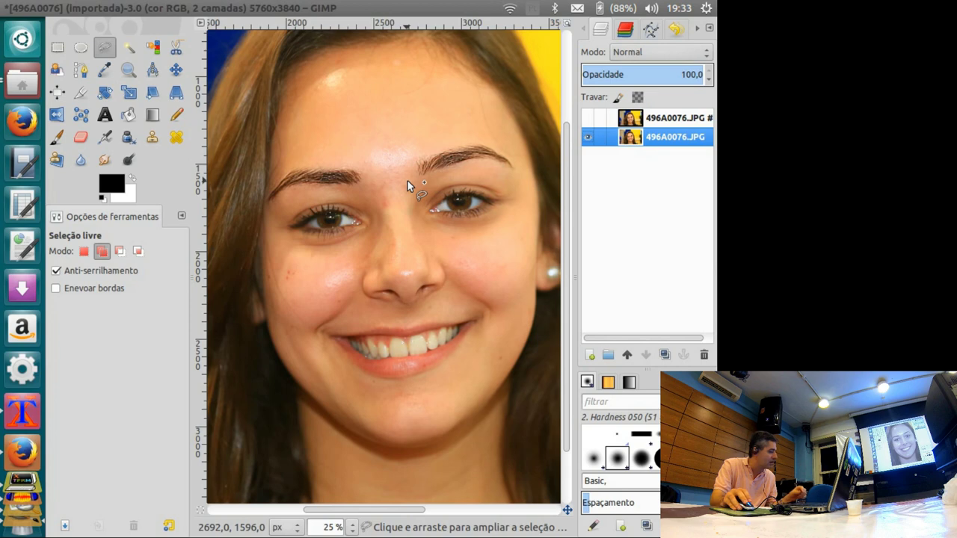
scroll(396, 171, "up", 1, "ctrl")
scroll(397, 170, "up", 1, "ctrl")
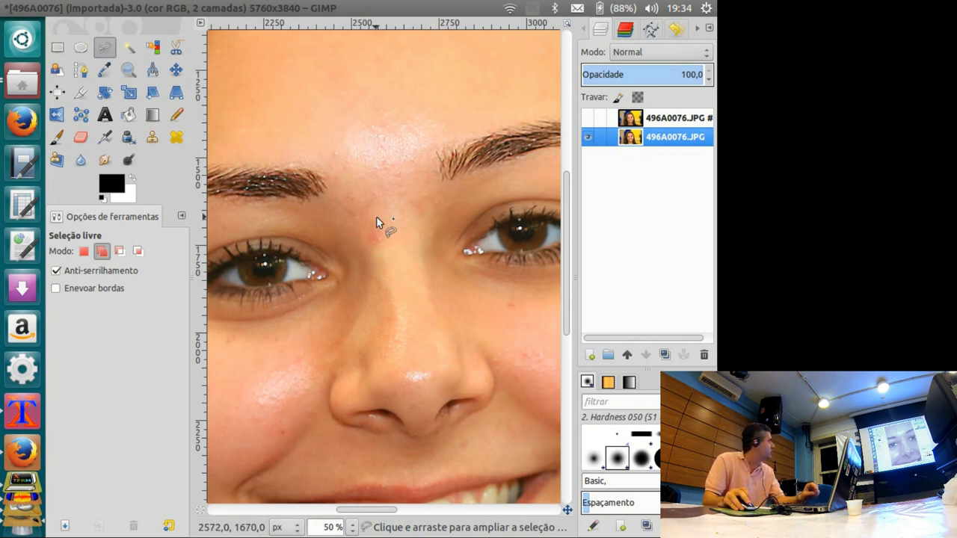
left_click_drag(377, 216, 354, 224)
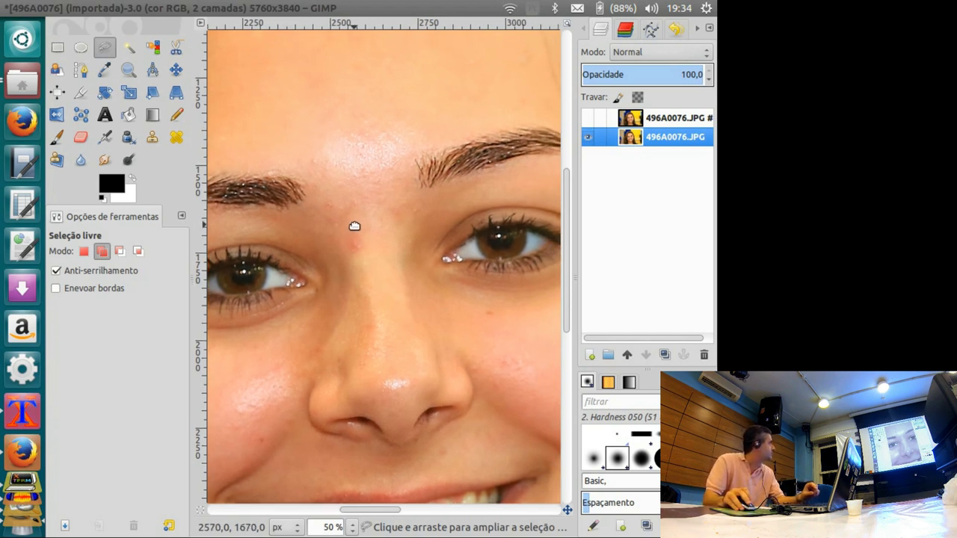
left_click(177, 137)
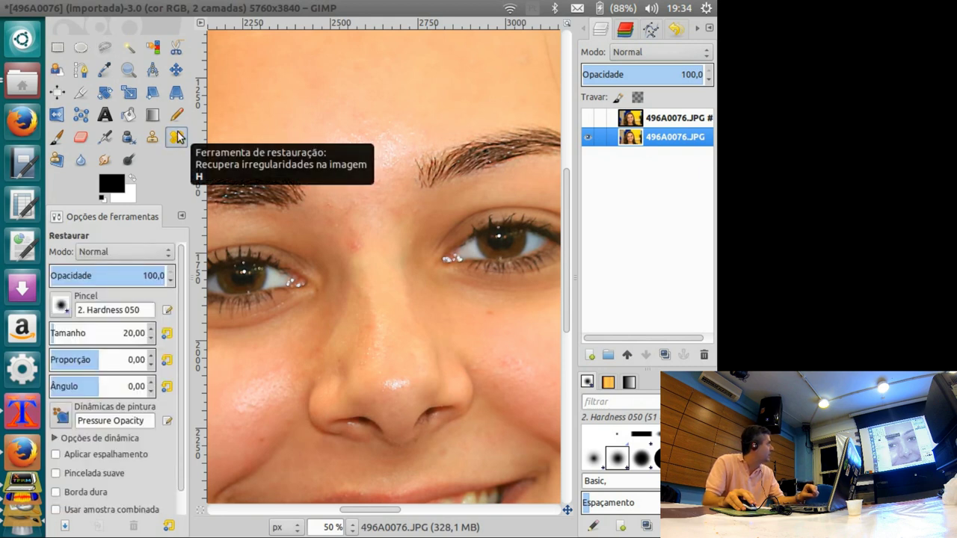
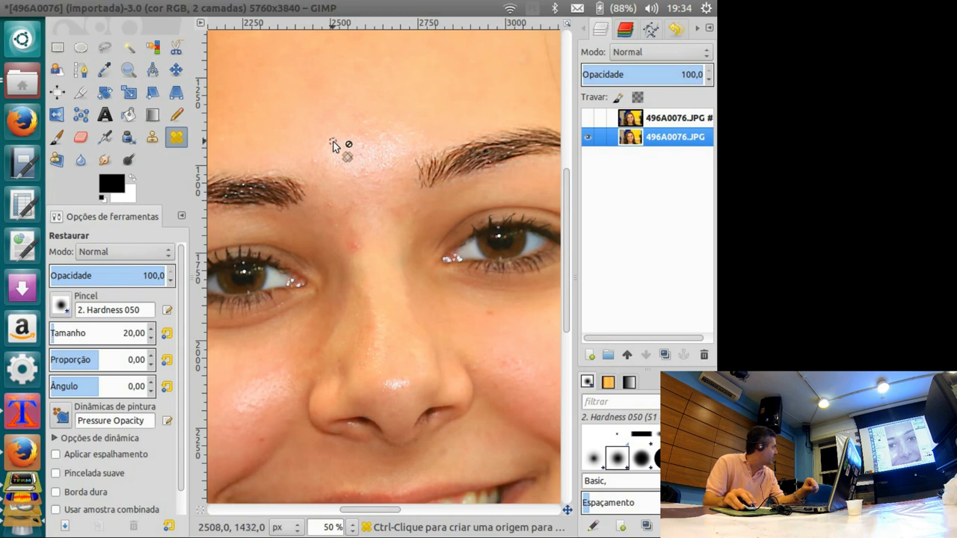
Give the Heal tool the 2. Hardness 100 brush tip, enlarged to about 339 px
left_click(62, 305)
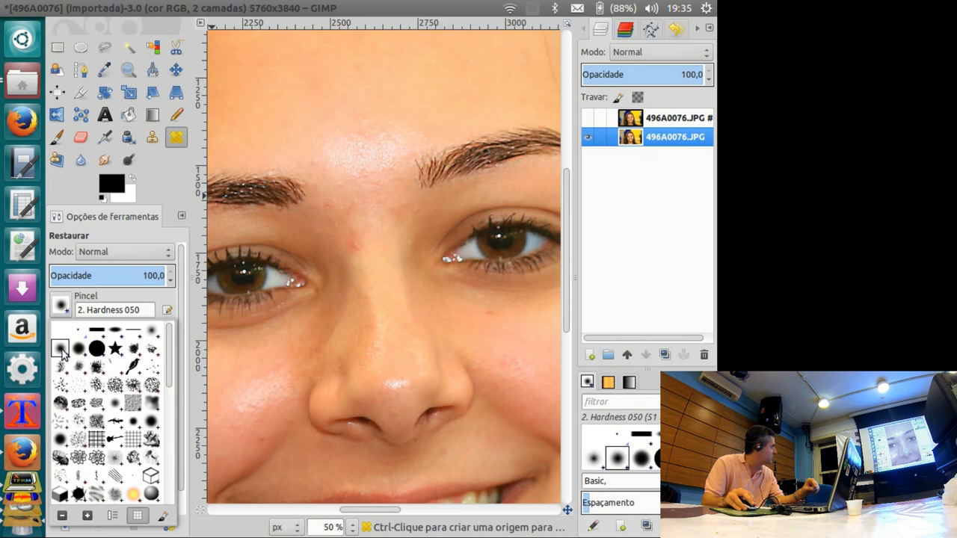
left_click(153, 335)
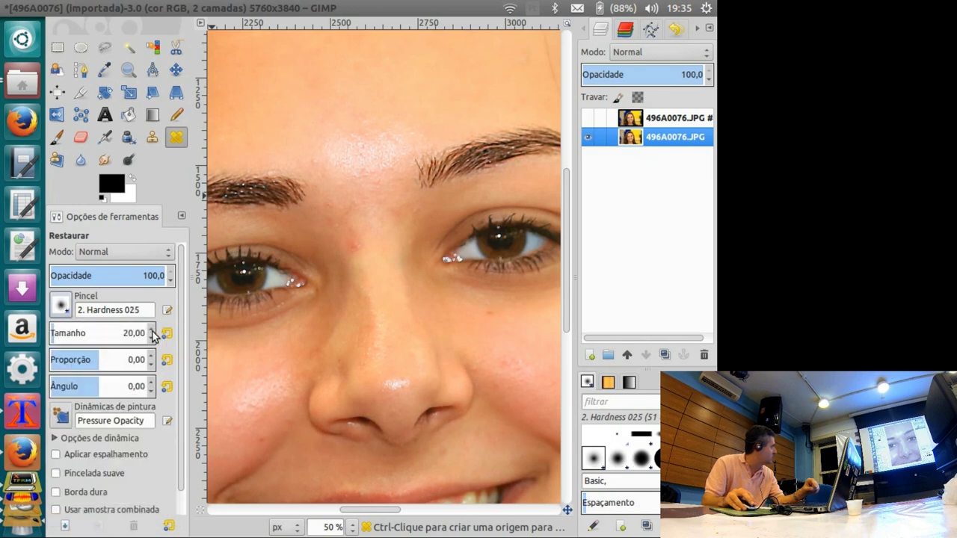
left_click(62, 306)
left_click(79, 350)
left_click(61, 305)
left_click(97, 350)
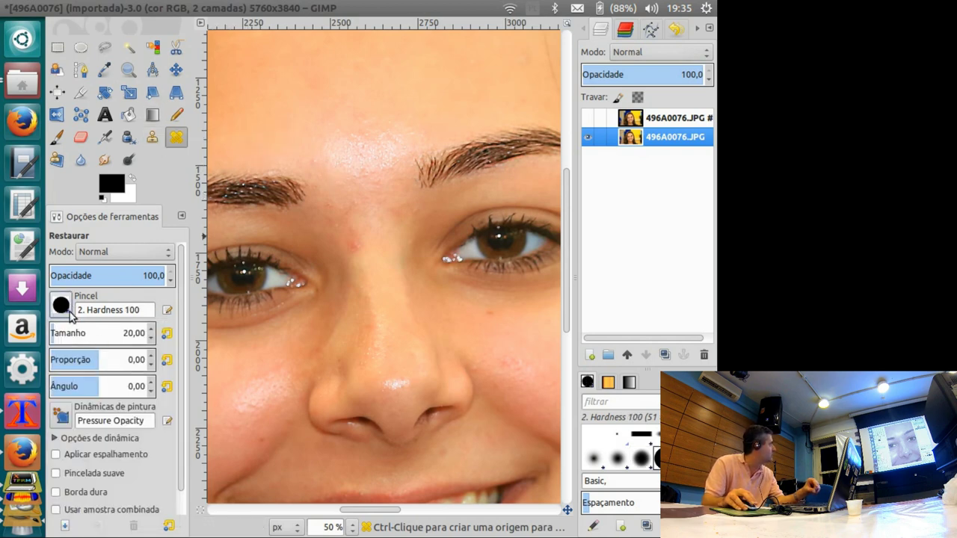
left_click_drag(54, 332, 85, 333)
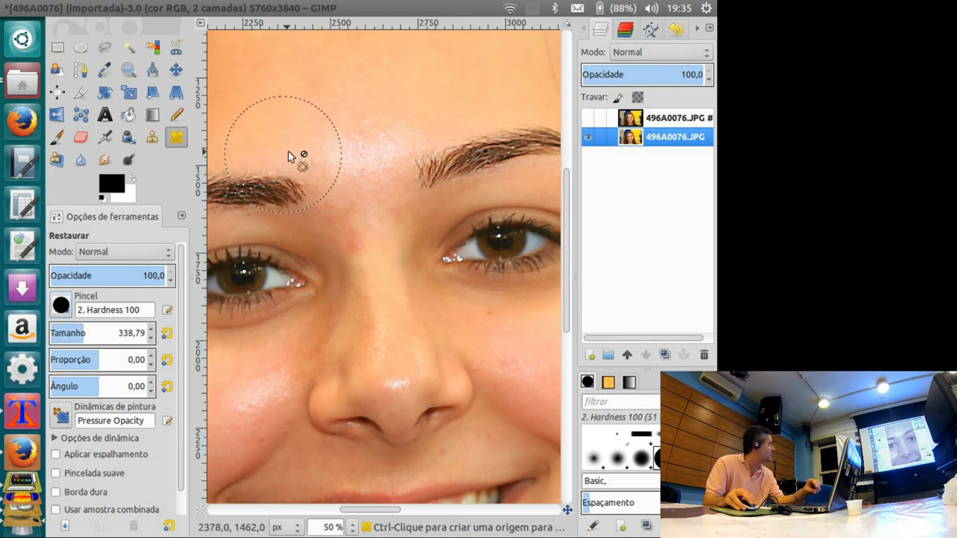
Shrink the healing brush to 153.74 px
left_click(66, 334)
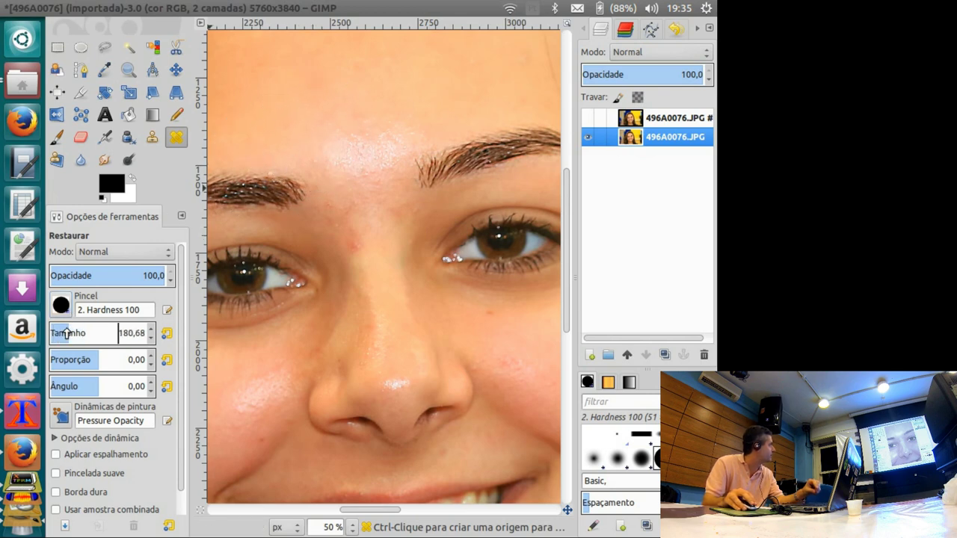
left_click(349, 113)
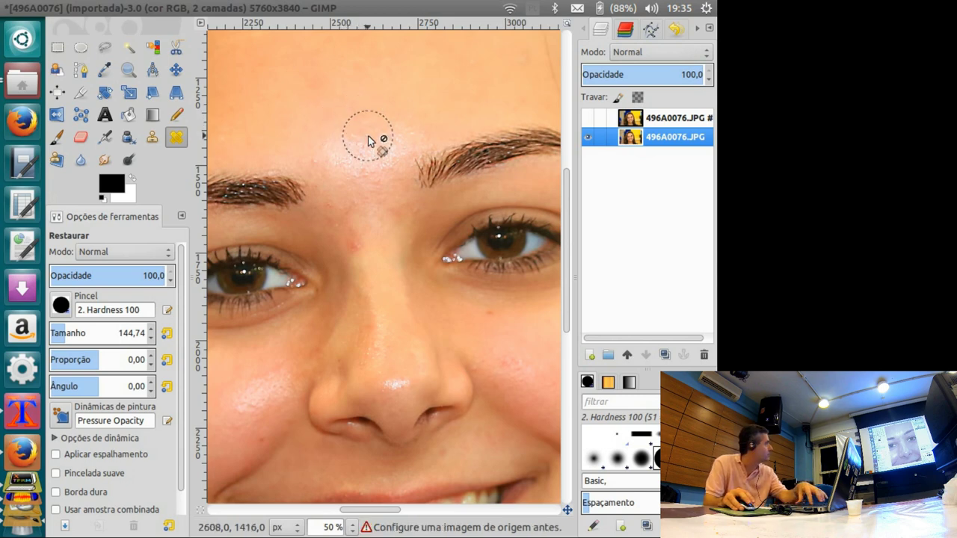
key("bracketleft")
key("bracketleft")
key("bracketleft")
key("bracketleft")
key("bracketleft")
key("bracketleft")
key("bracketleft")
key("bracketleft")
key("bracketleft")
key("bracketleft")
key("bracketleft")
key("bracketleft")
key("bracketleft")
key("bracketleft")
key("bracketleft")
key("bracketleft")
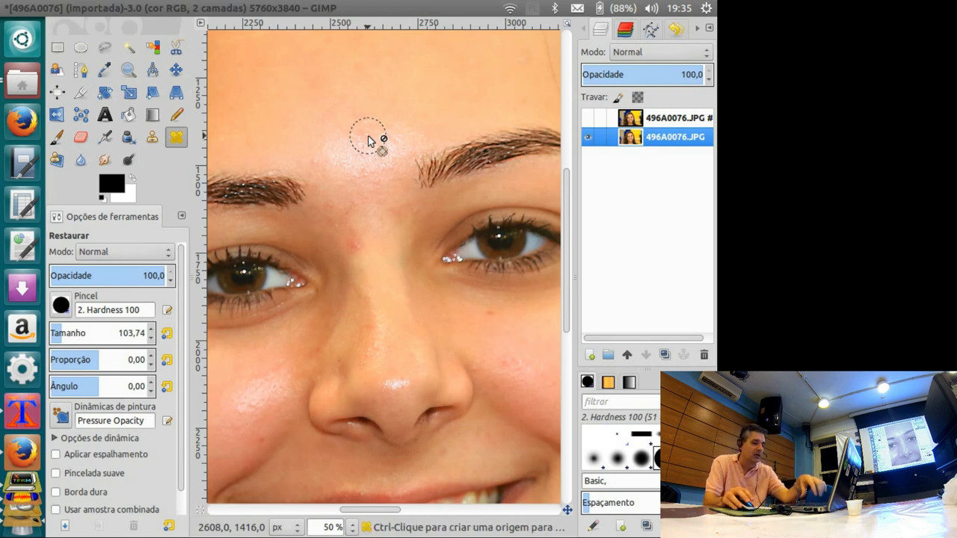
key("bracketleft")
key("bracketleft")
key("bracketleft")
key("bracketleft")
key("bracketleft")
key("bracketleft")
key("bracketleft")
key("bracketleft")
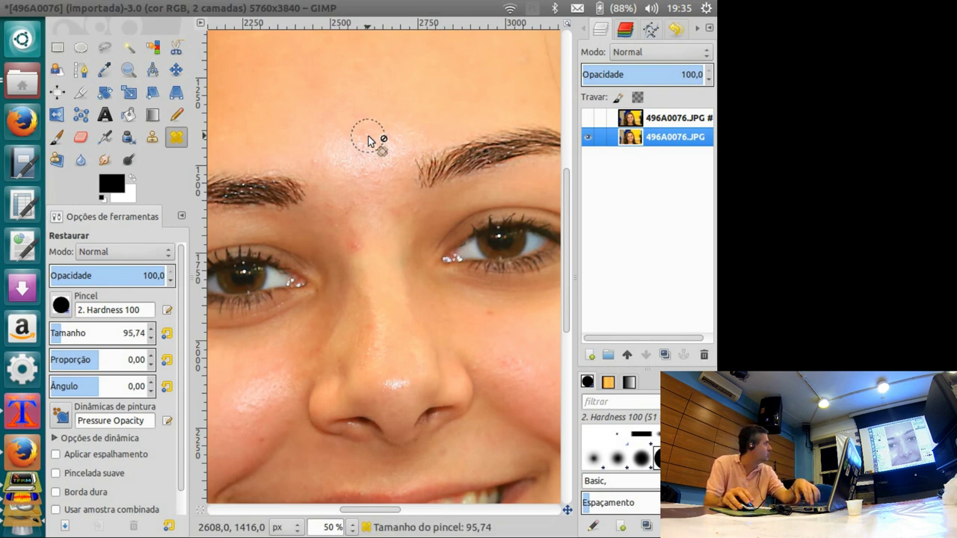
key("bracketright")
key("bracketright")
key("bracketright")
key("bracketright")
key("bracketright")
key("bracketright")
key("bracketright")
key("bracketright")
key("bracketright")
key("bracketright")
key("bracketright")
key("bracketright")
key("bracketright")
key("bracketright")
key("bracketright")
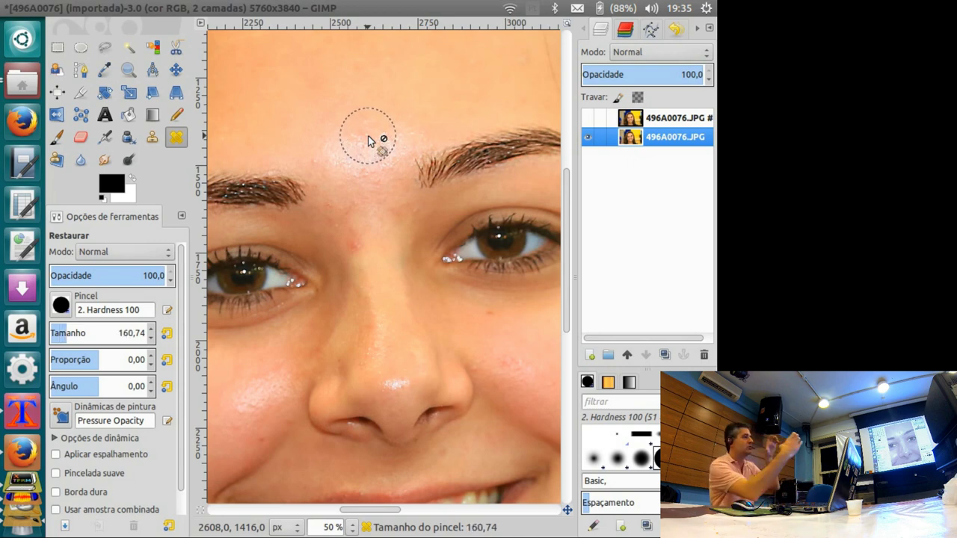
key("bracketleft")
key("bracketleft")
key("bracketleft")
key("bracketleft")
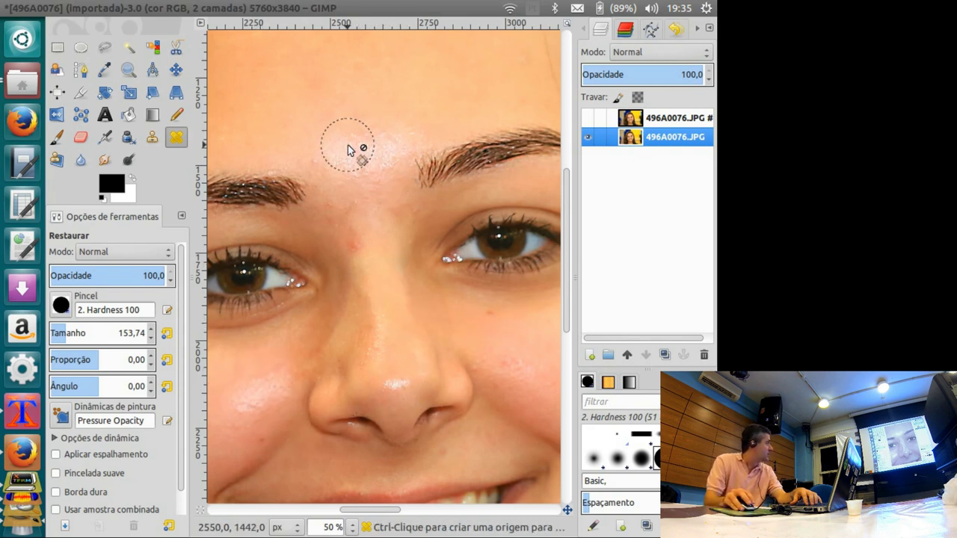
Bring the forehead into view and set the healing source on clean forehead skin
left_click_drag(374, 160, 339, 283)
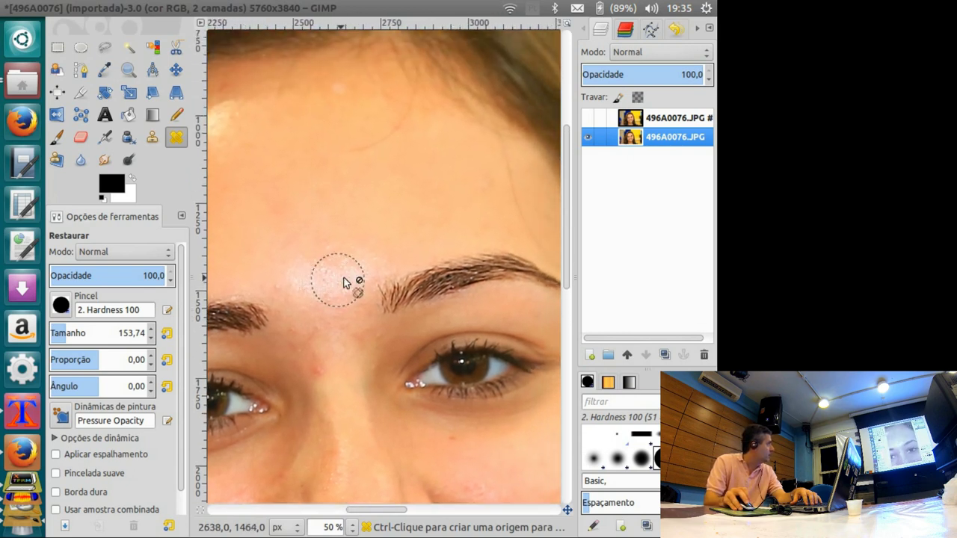
mouse_move(352, 246)
left_mouse_down()
mouse_move(377, 239)
mouse_move(378, 222)
left_mouse_up()
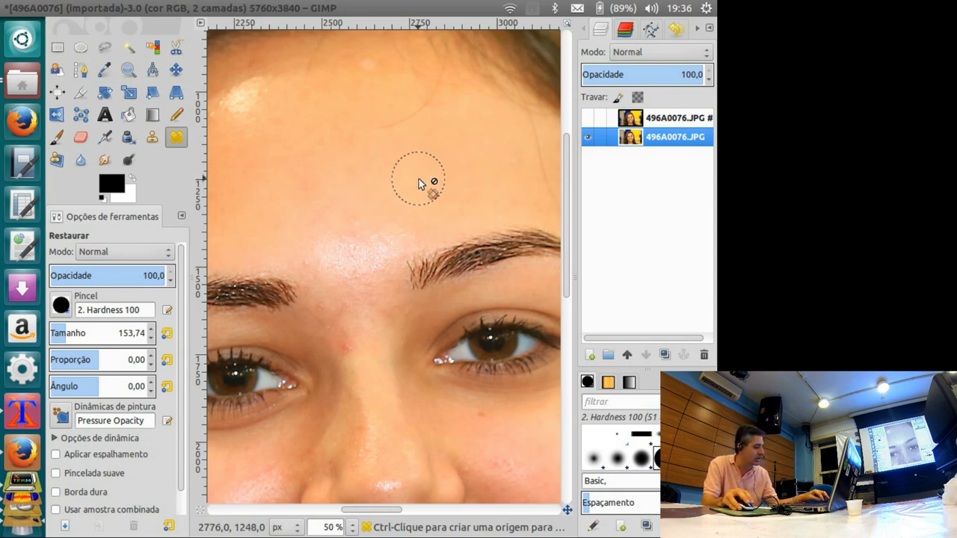
key("ctrl")
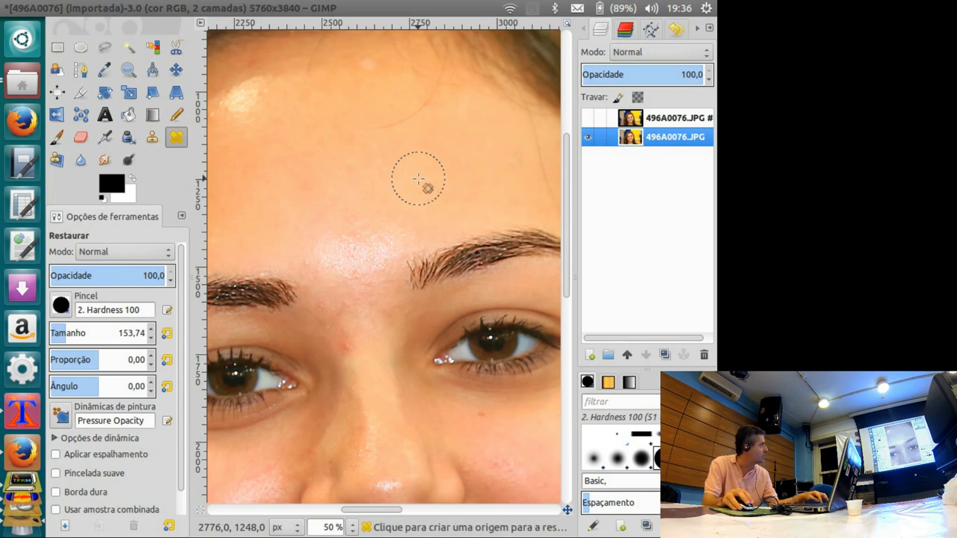
left_click(418, 179, "ctrl")
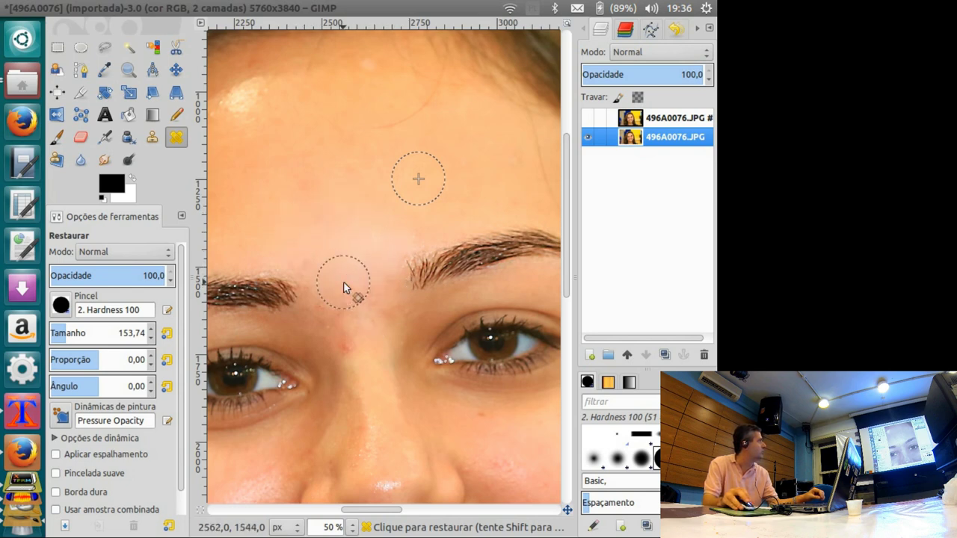
Heal the two bright spots on the upper forehead using a nearby forehead source
left_click_drag(315, 216, 410, 323)
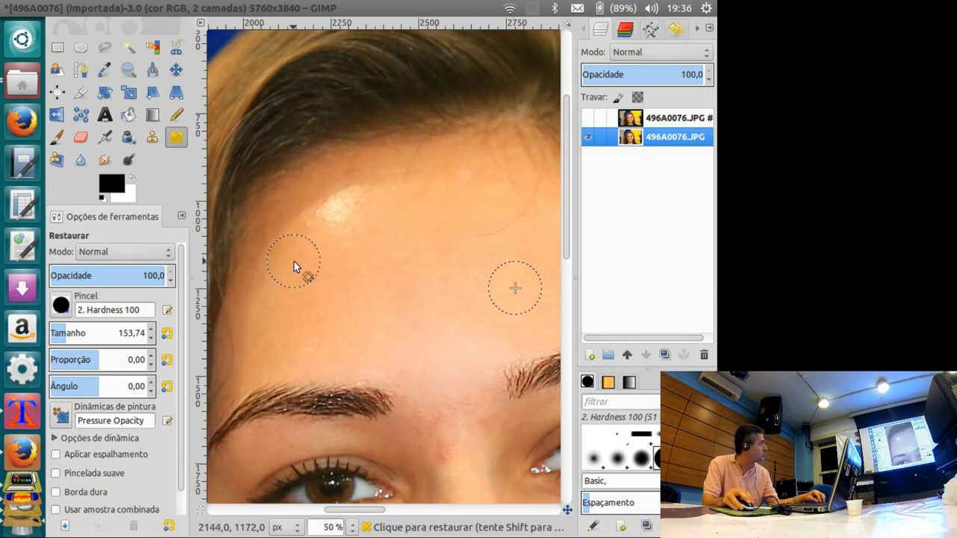
left_click(294, 261, "ctrl")
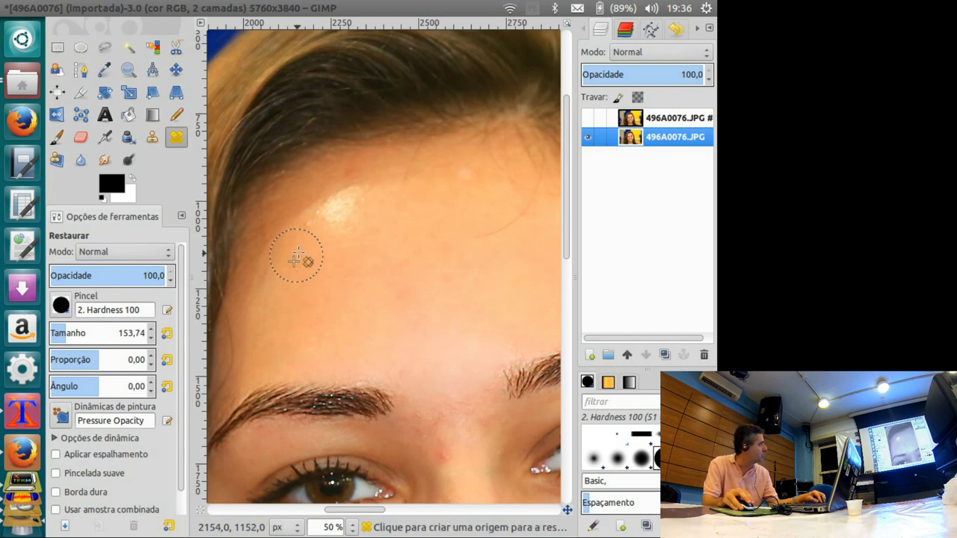
left_click(334, 222)
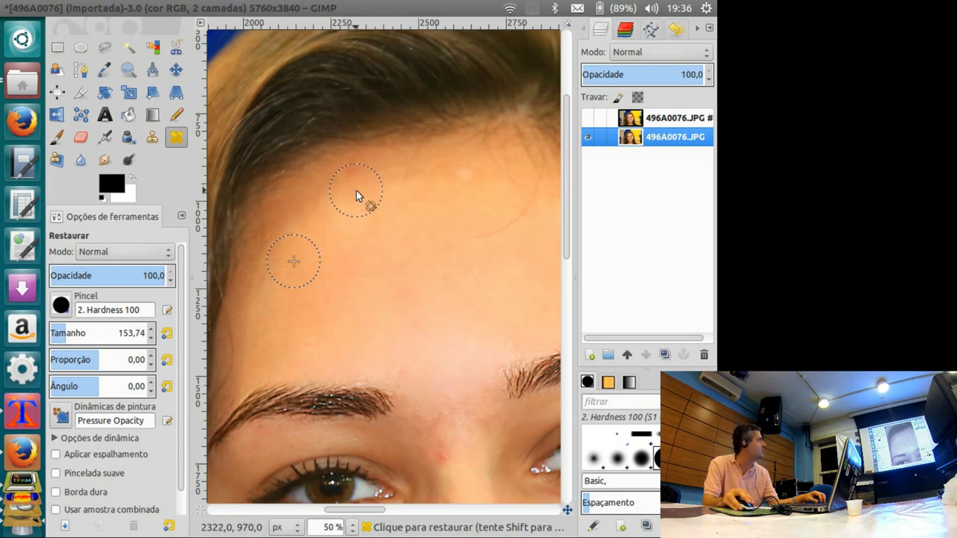
left_click(458, 199)
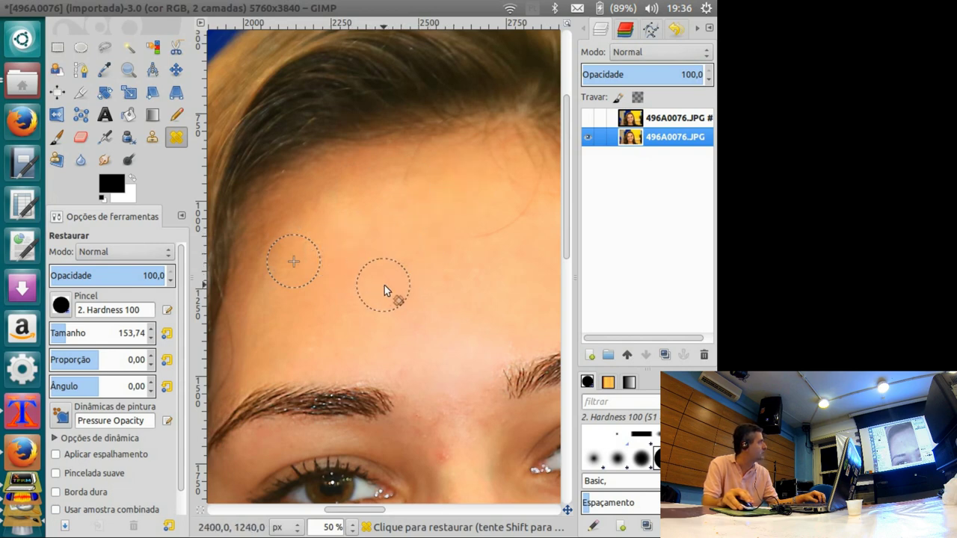
Blend the light streak on the nose bridge with a smaller brush and nose-side sources
left_click_drag(408, 307, 310, 246)
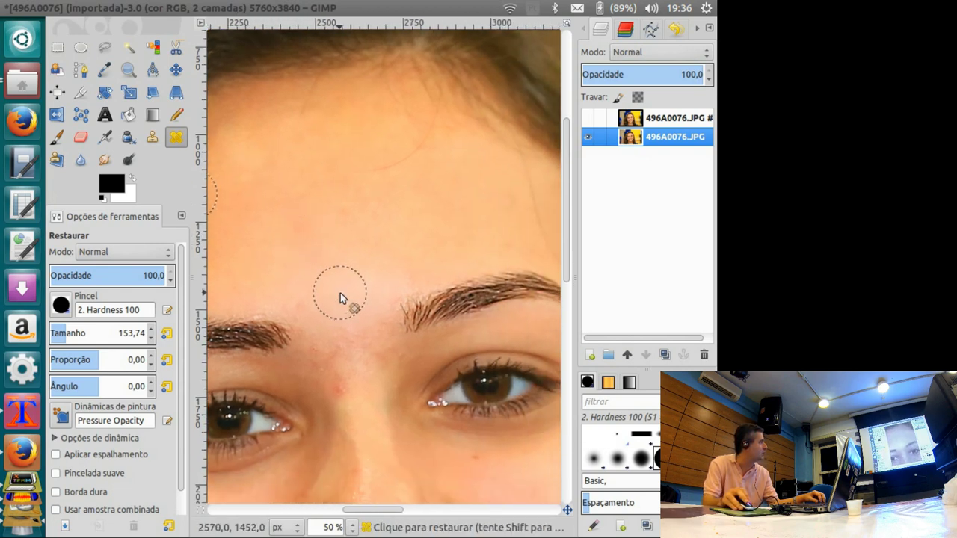
left_click_drag(340, 262, 323, 211)
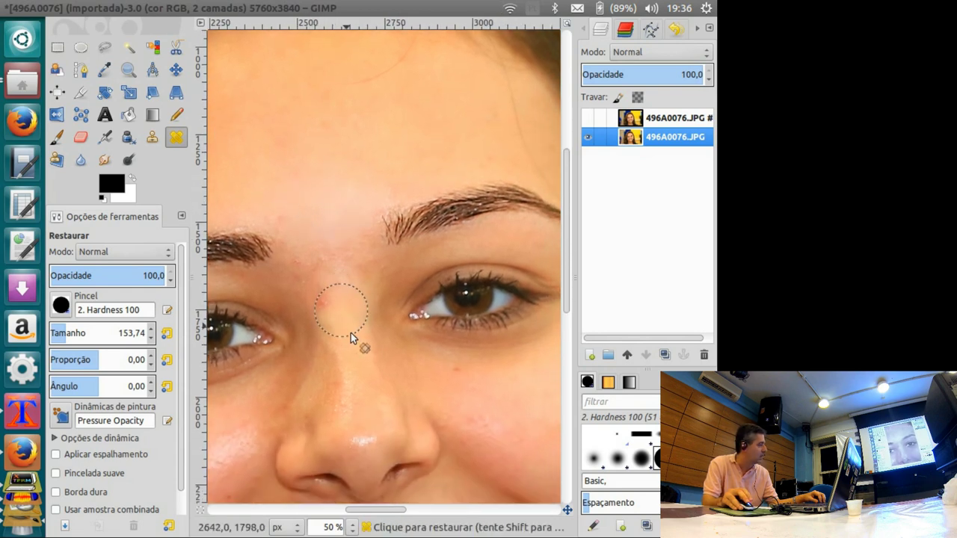
left_click(343, 425)
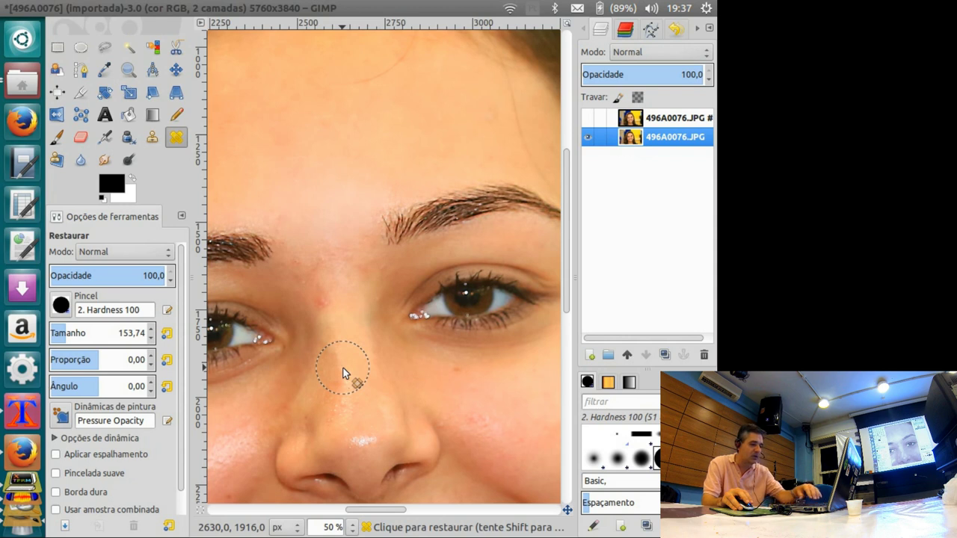
key("bracketleft")
key("bracketleft")
key("bracketleft")
key("bracketleft")
key("bracketleft")
key("bracketleft")
key("bracketleft")
key("bracketleft")
key("bracketleft")
key("bracketleft")
key("bracketleft")
key("bracketleft")
key("bracketleft")
key("bracketleft")
key("bracketleft")
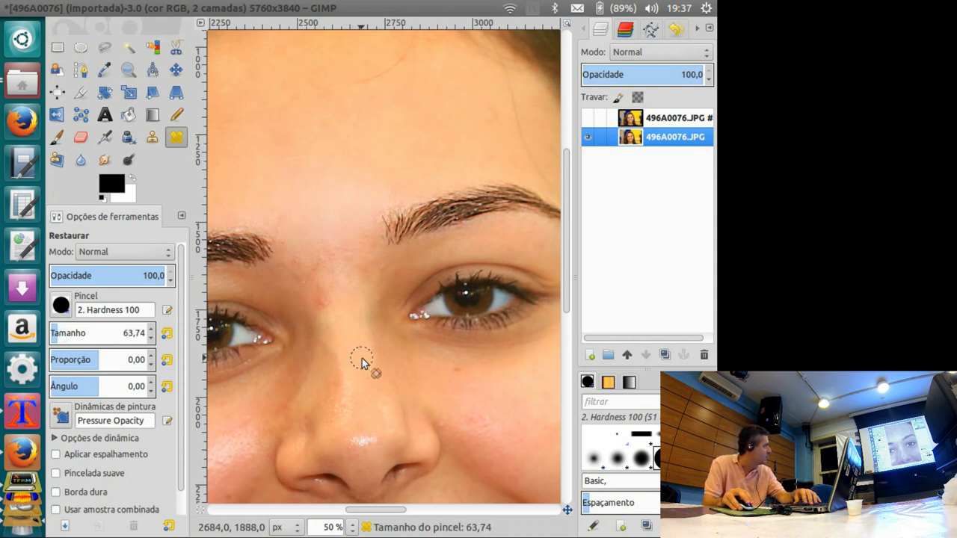
left_click(359, 356, "ctrl")
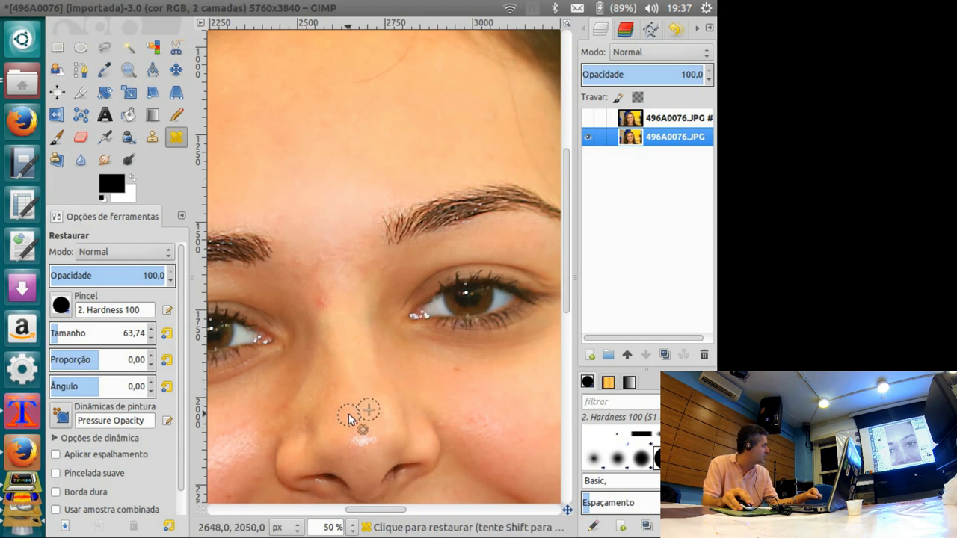
left_click(366, 429)
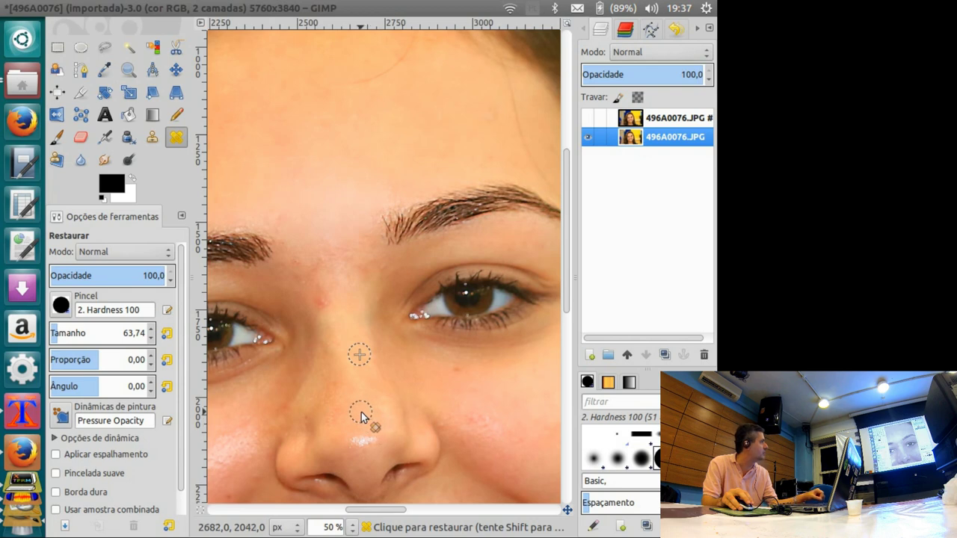
left_click(358, 418, "ctrl")
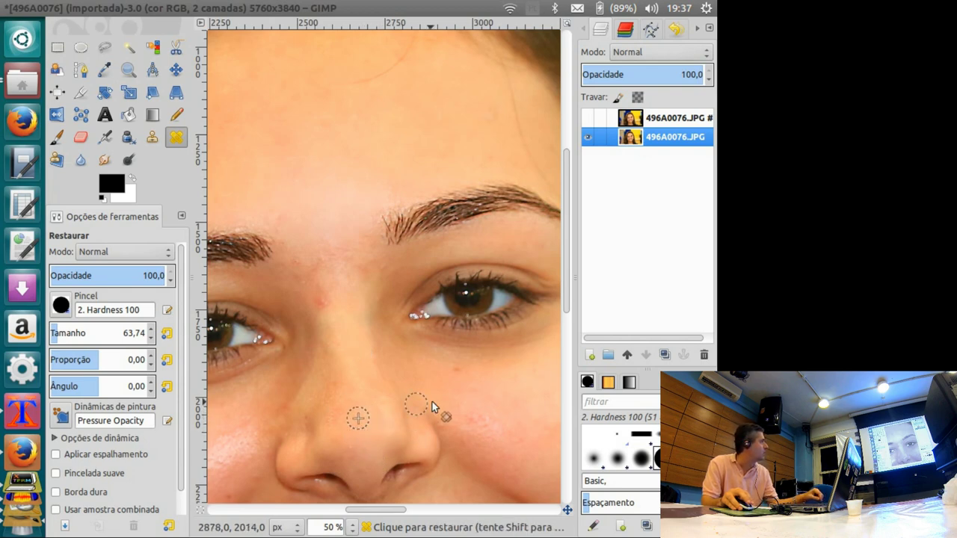
Smooth the bright cheek shine from an upper-forehead source, then zoom out to 25%
scroll(435, 400, "down", 3)
scroll(412, 326, "left", 2)
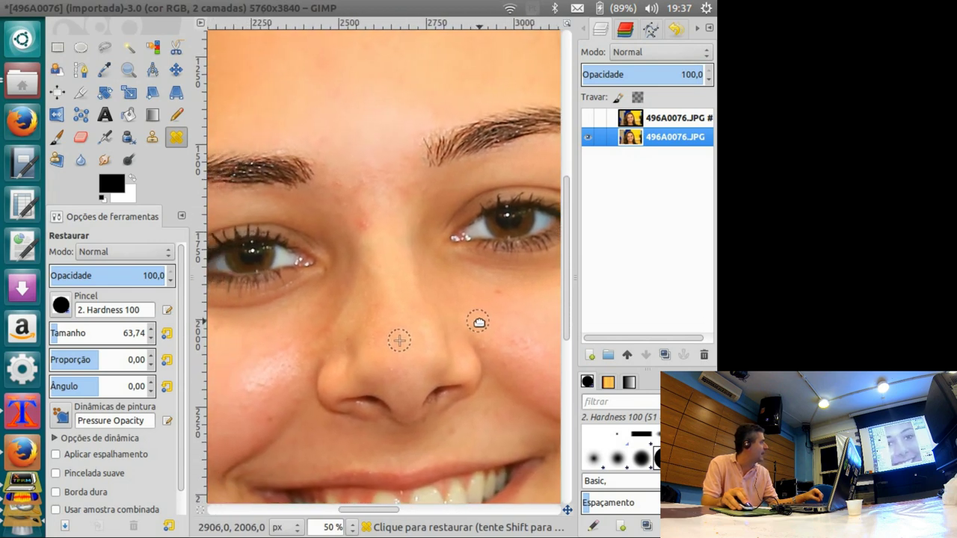
scroll(316, 395, "left", 3)
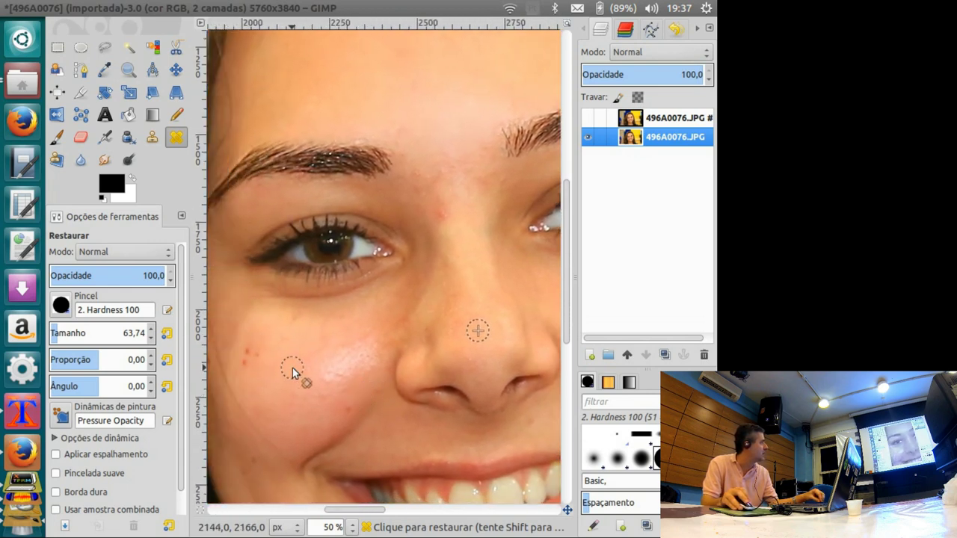
scroll(351, 284, "up", 3)
scroll(351, 284, "left", 1)
left_click(354, 96, "ctrl")
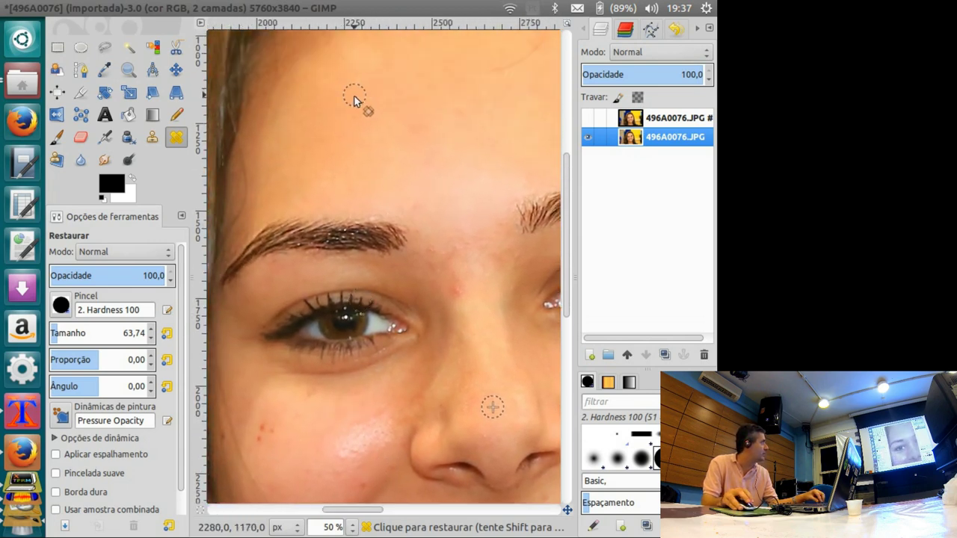
left_click_drag(383, 419, 360, 455)
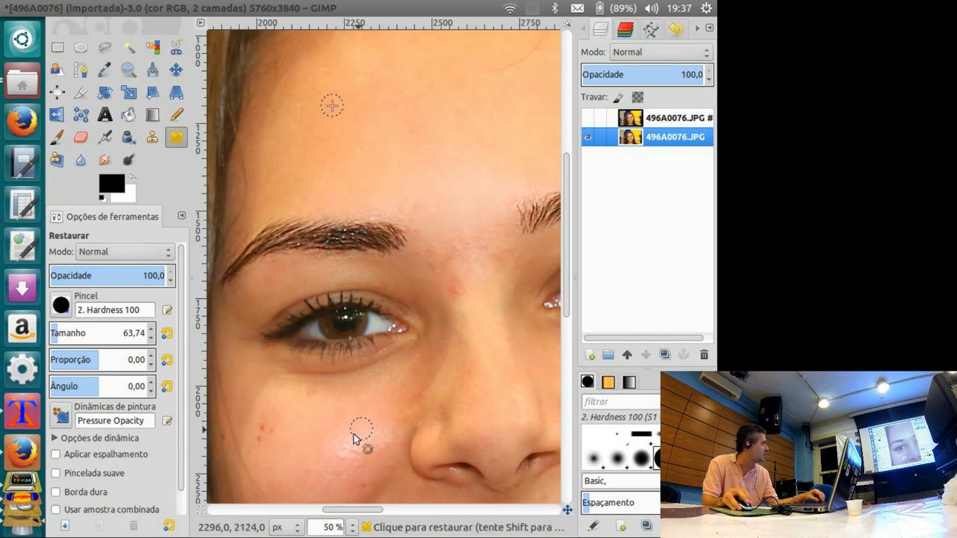
left_click_drag(360, 455, 325, 443)
scroll(383, 415, "right", 3)
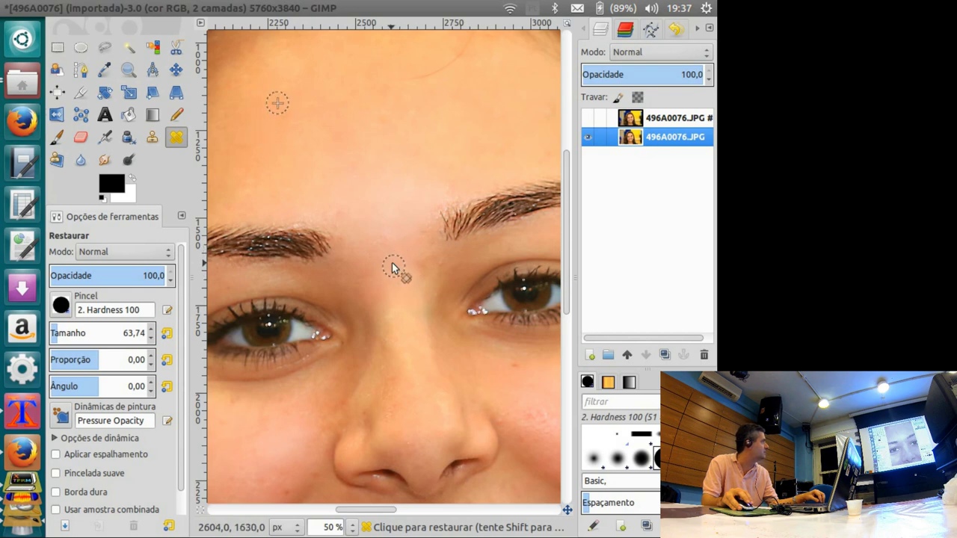
scroll(392, 262, "down", 1)
scroll(392, 262, "down", 1)
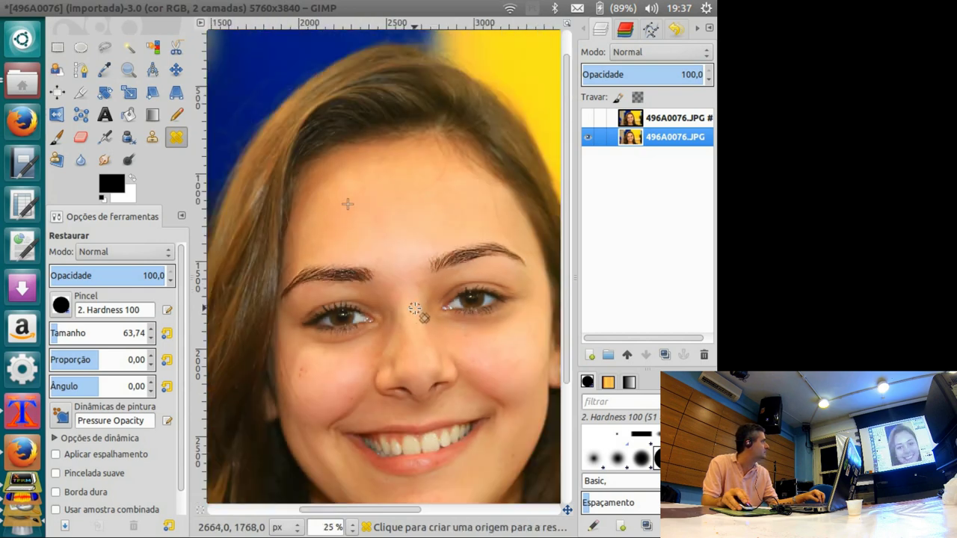
Toggle the top layer's visibility to compare the retouching with the original
left_click(588, 118)
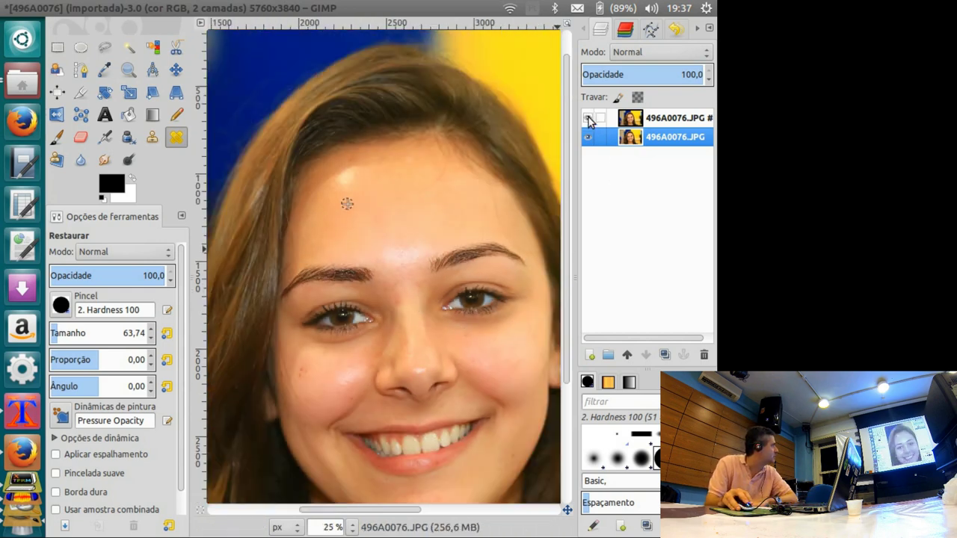
left_click(588, 119)
left_click(588, 118)
left_click(588, 118)
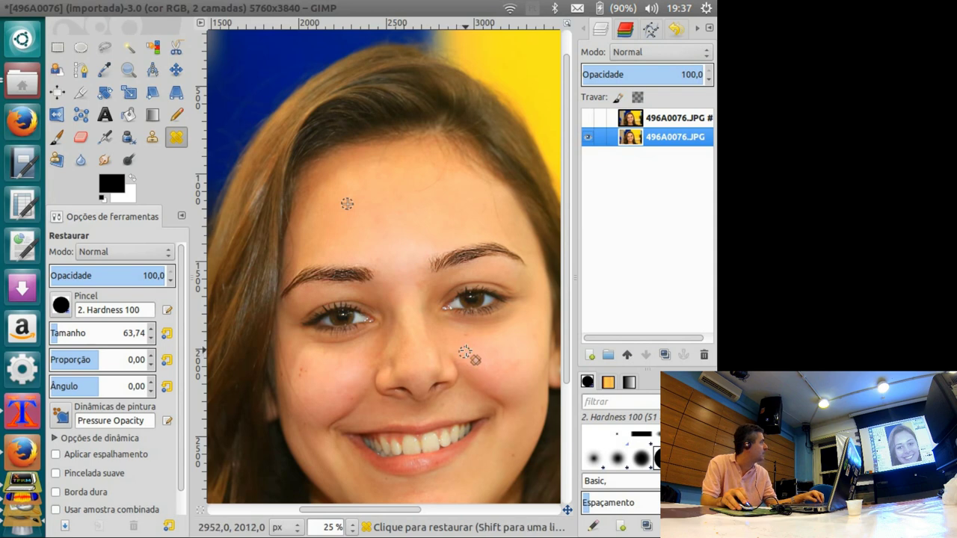
Heal away the stray hair strand on the forehead from clean forehead skin
scroll(467, 353, "up", 1)
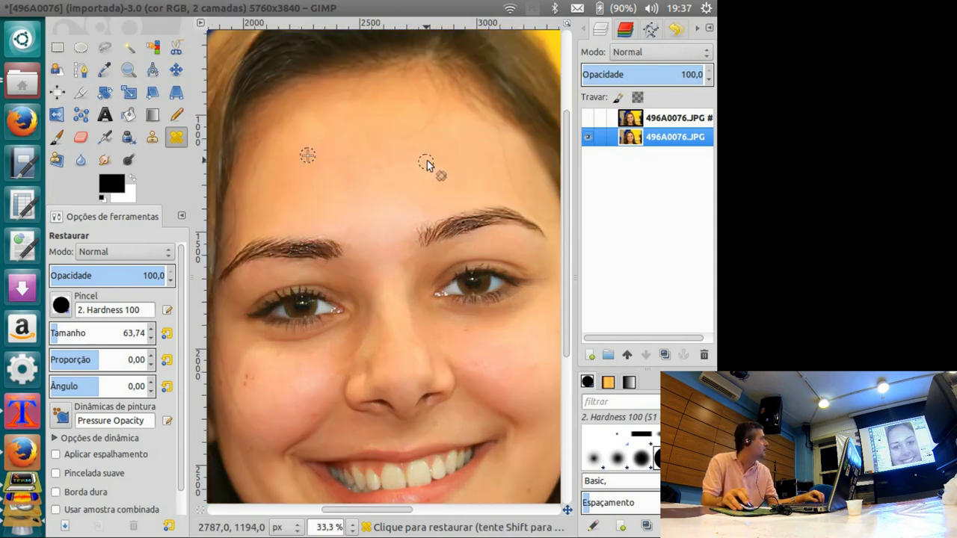
scroll(455, 139, "up", 1)
left_click(365, 244, "ctrl")
left_click_drag(355, 234, 385, 217)
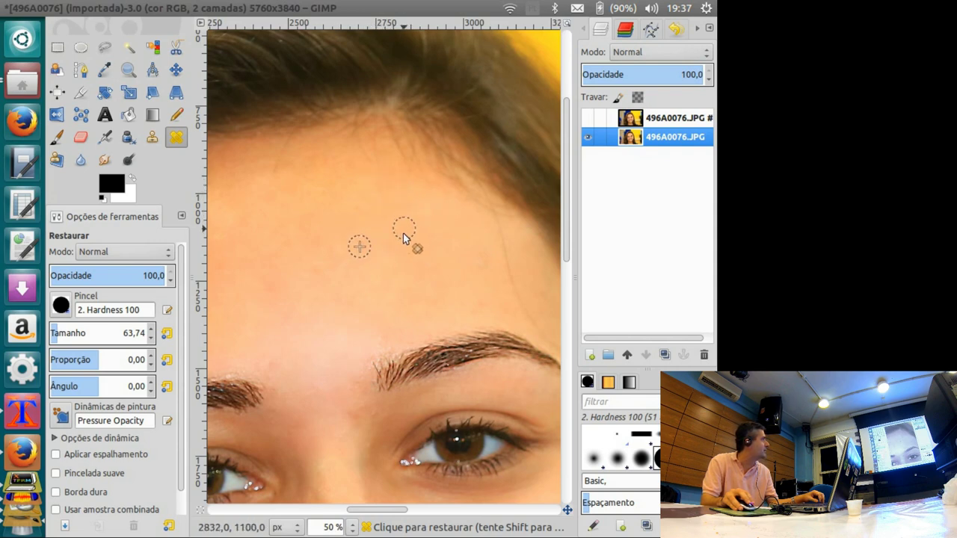
scroll(340, 270, "down", 2)
scroll(338, 274, "down", 1)
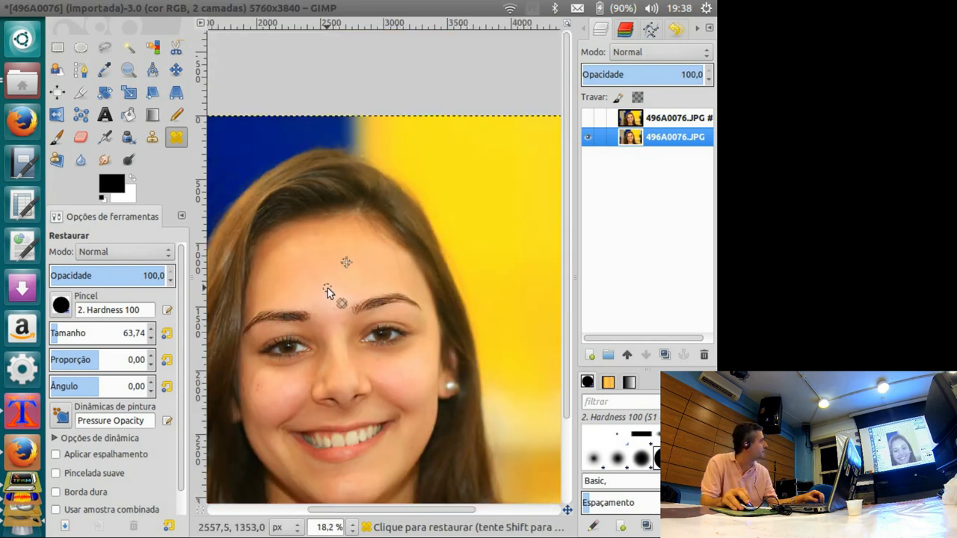
Pan to the top of the image and the yellow background beside the head
left_click_drag(337, 284, 372, 194)
scroll(454, 311, "up", 3)
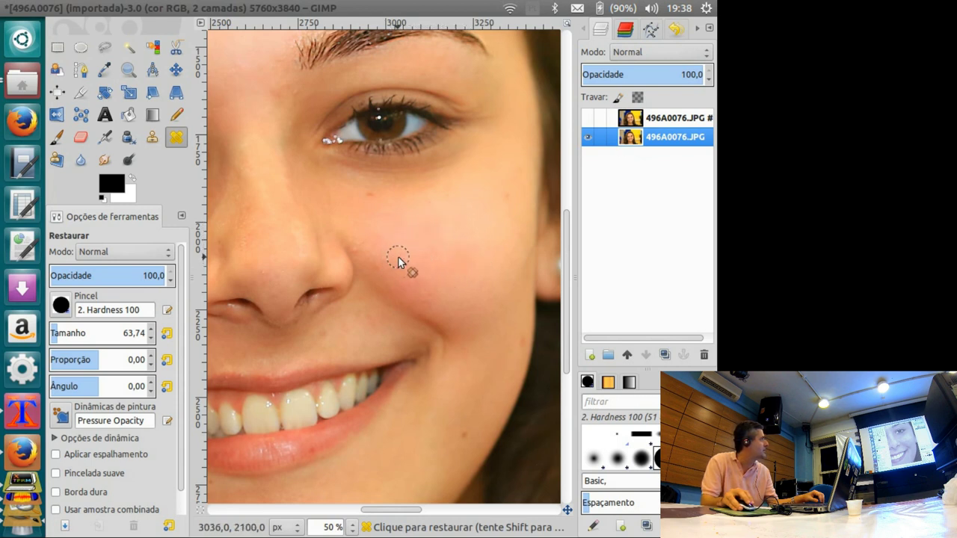
scroll(413, 261, "down", 2)
scroll(406, 246, "down", 1)
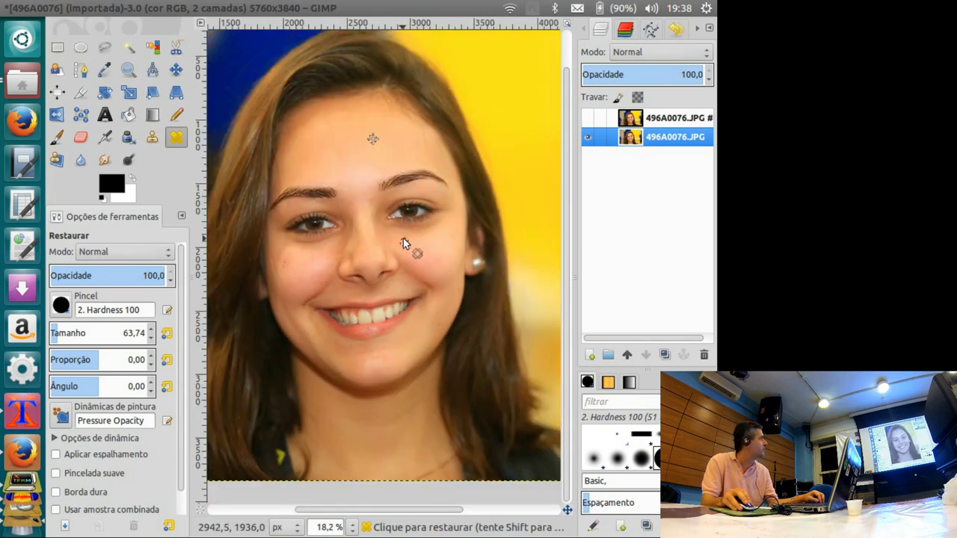
scroll(372, 206, "up", 2)
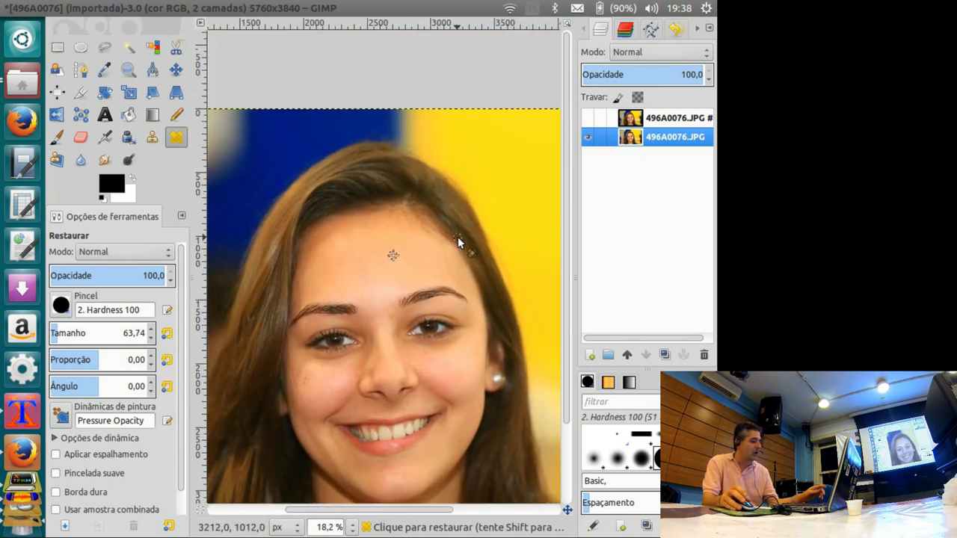
left_click_drag(466, 269, 366, 284)
Cut a rectangle of yellow background to leave a white patch, then resume Heal with a larger brush
key("r")
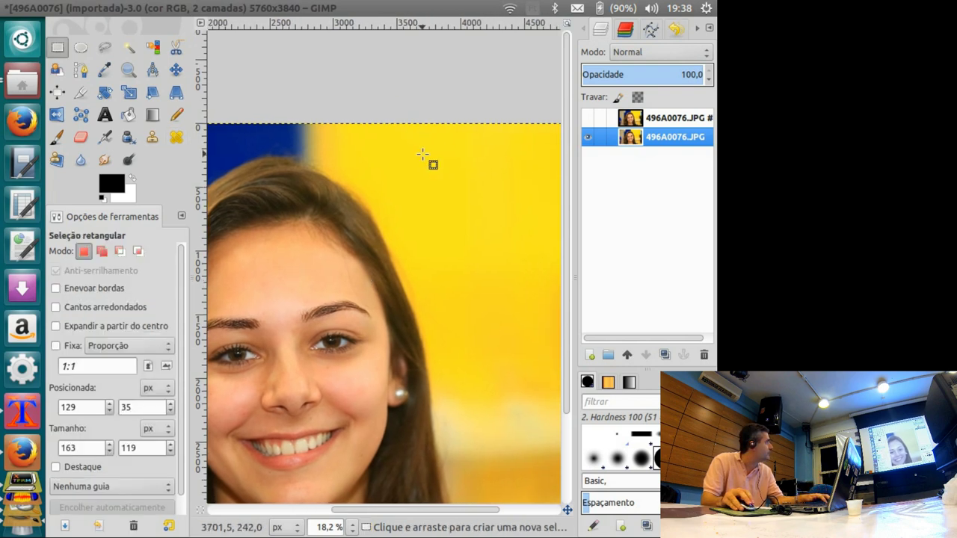
left_click_drag(417, 149, 516, 229)
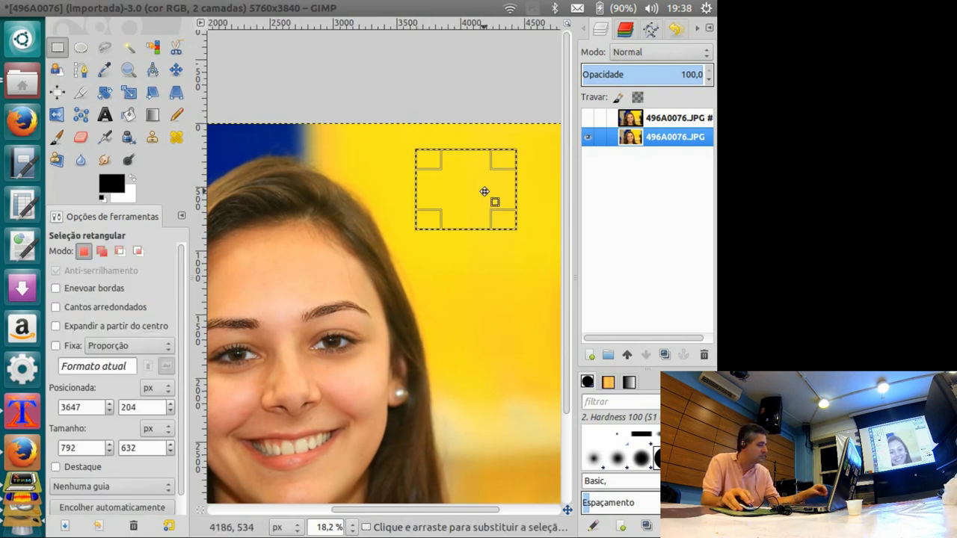
key("ctrl+x")
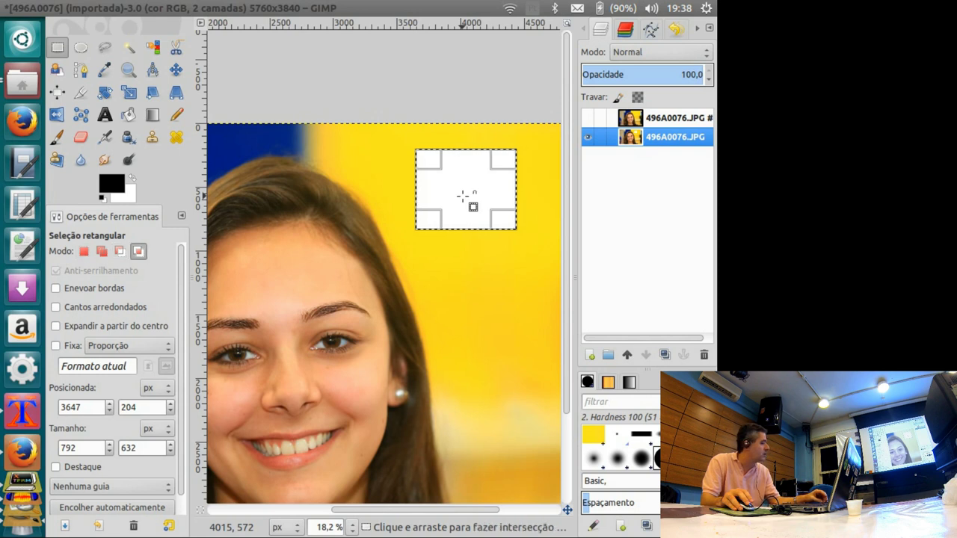
key("ctrl+shift+a")
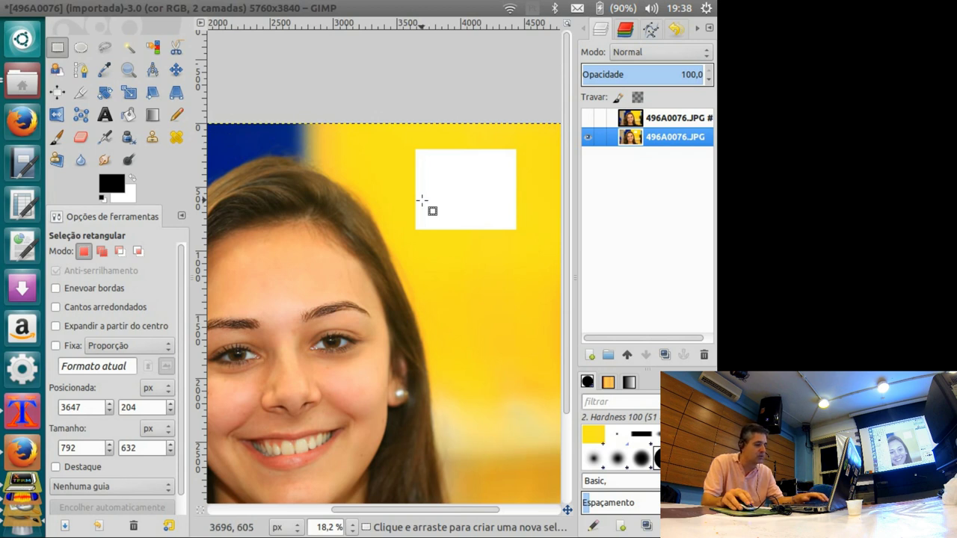
key("h")
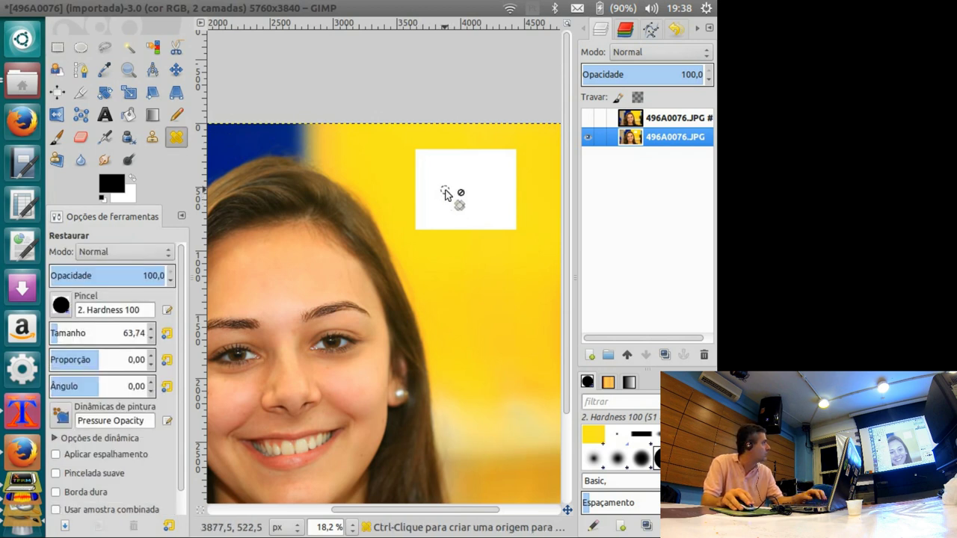
key("bracketright")
key("bracketright")
key("bracketright")
key("bracketright")
key("bracketright")
key("bracketright")
key("bracketright")
key("bracketright")
key("bracketright")
key("bracketright")
key("bracketright")
key("bracketright")
key("bracketright")
Set the healing source inside the white patch, zooming in on the cheek and back out
left_click(448, 184, "ctrl")
scroll(409, 275, "up", 1, "ctrl")
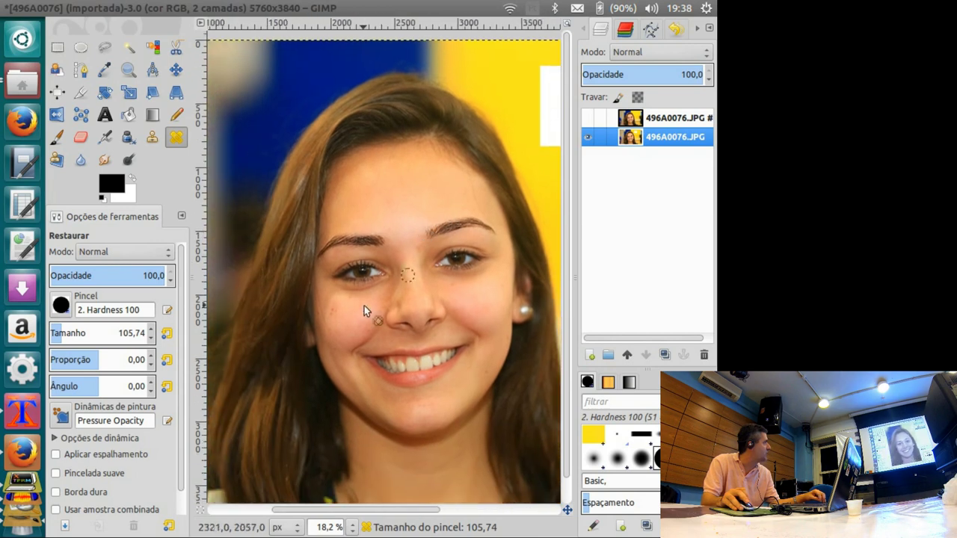
scroll(336, 321, "up", 1, "ctrl")
scroll(355, 312, "up", 1, "ctrl")
scroll(355, 313, "up", 1, "ctrl")
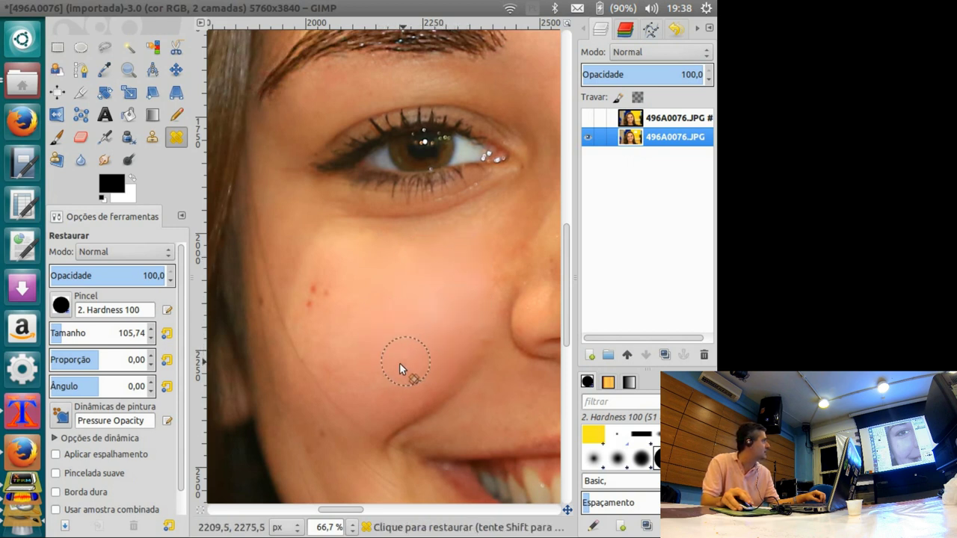
scroll(352, 374, "down", 1)
scroll(389, 344, "down", 1)
scroll(449, 342, "down", 1)
scroll(477, 337, "down", 1)
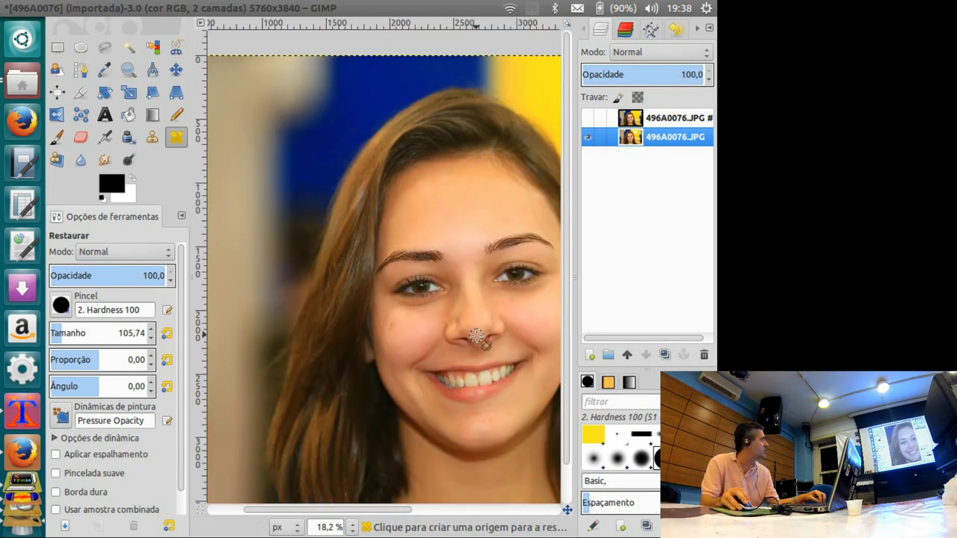
scroll(476, 336, "right", 3)
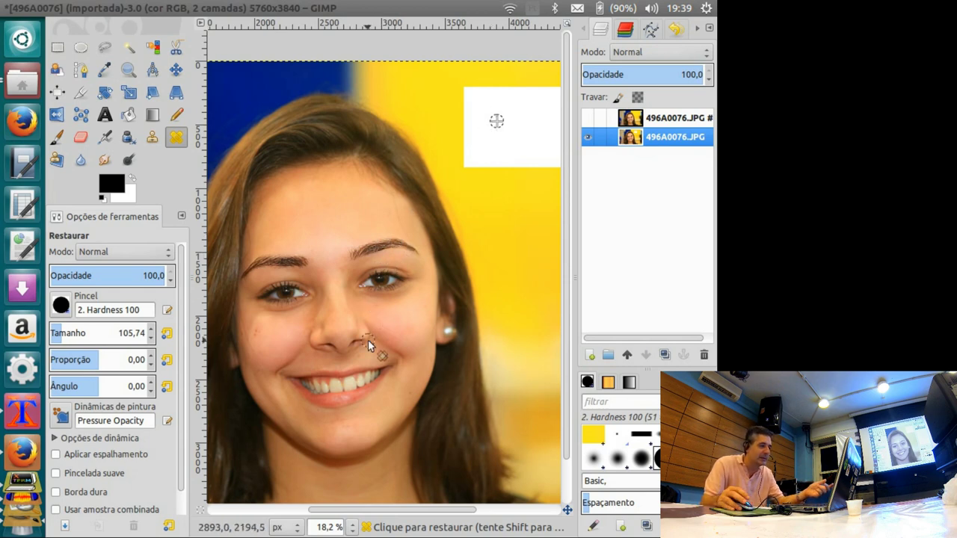
left_click(155, 139)
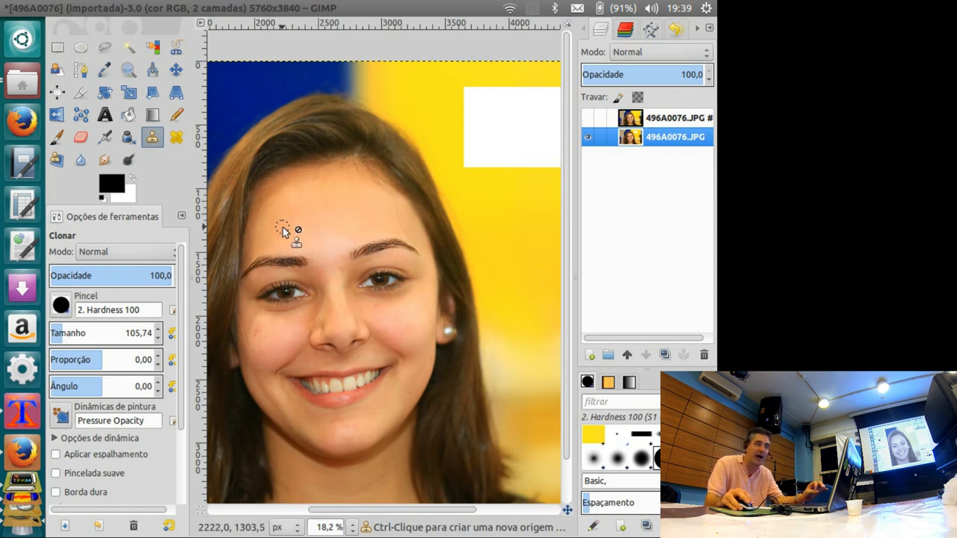
Test-clone the white patch onto the forehead, undo it, and set a new source on the face
left_click(484, 169, "ctrl")
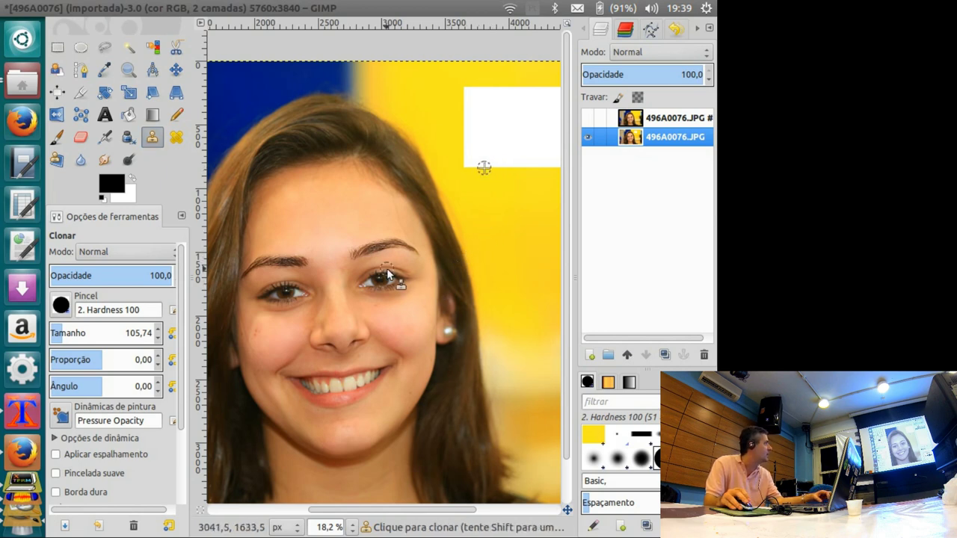
scroll(363, 252, "up", 2)
mouse_move(261, 203)
left_mouse_down()
mouse_move(283, 218)
mouse_move(261, 192)
mouse_move(325, 199)
left_mouse_up()
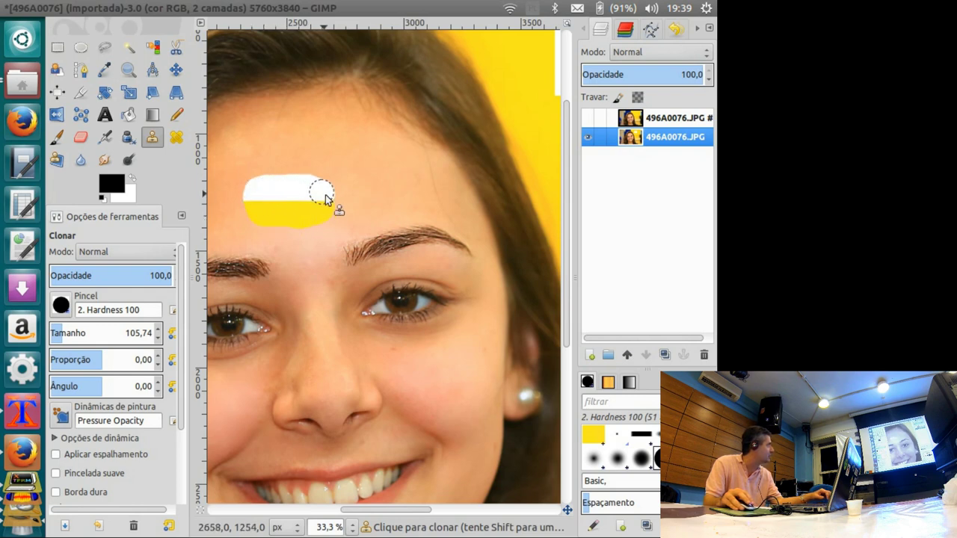
key("ctrl+z")
left_click(389, 189, "ctrl")
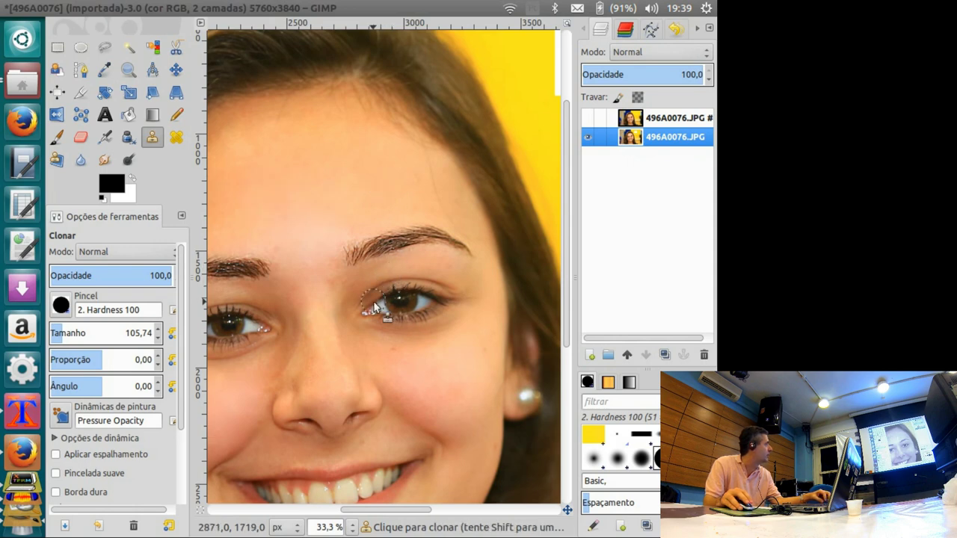
Switch the clone brush to the soft 2. Hardness 025 tip and clone an eye onto the forehead
left_click(65, 307)
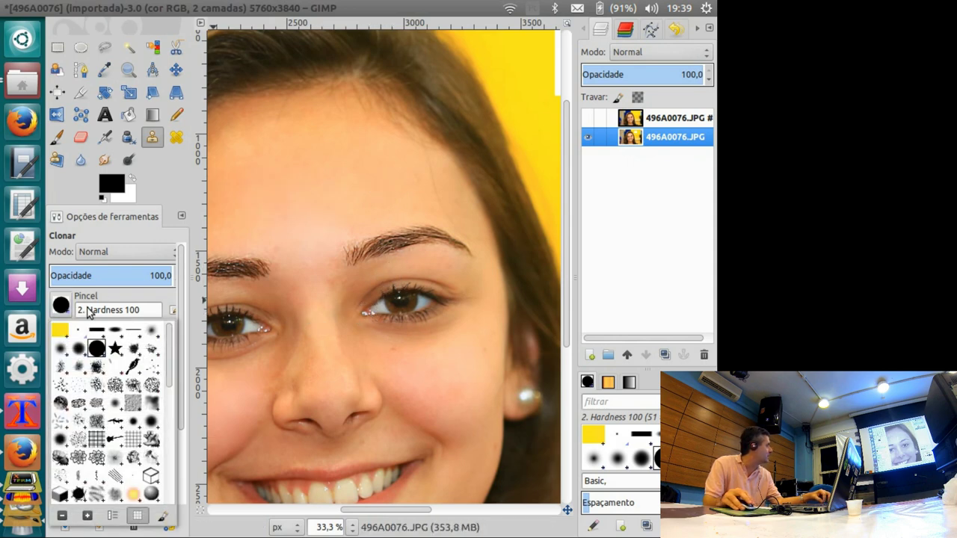
left_click(153, 332)
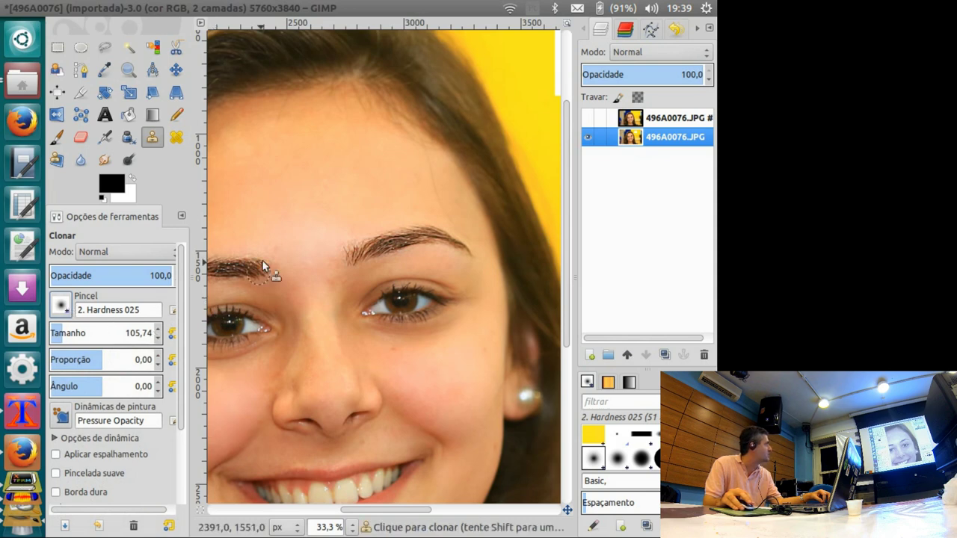
key("bracketright")
key("bracketright")
key("bracketright")
key("bracketright")
key("bracketright")
key("bracketright")
key("bracketright")
key("bracketright")
left_click(365, 314, "ctrl")
key("space")
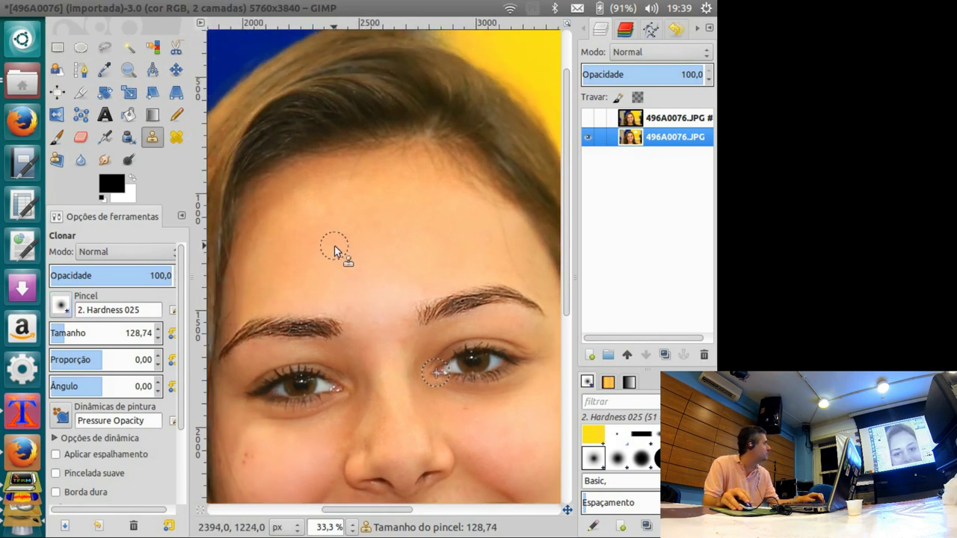
mouse_move(336, 247)
left_mouse_down()
mouse_move(400, 238)
mouse_move(354, 252)
mouse_move(344, 235)
mouse_move(322, 234)
mouse_move(412, 246)
left_mouse_up()
left_click_drag(419, 311, 428, 315)
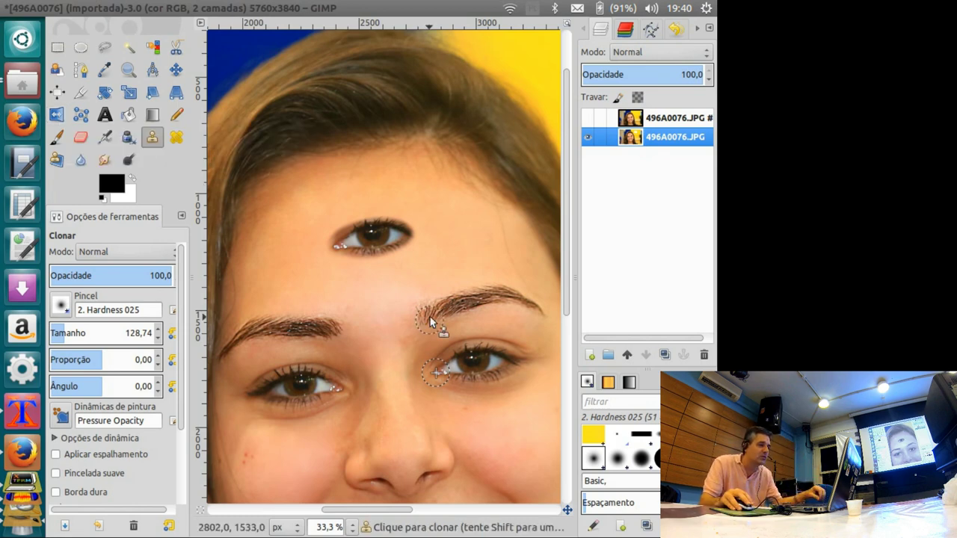
Clone both eyebrows into an arched brow above the forehead eye
key("ctrl")
left_click(488, 299, "ctrl")
left_click_drag(364, 193, 422, 206)
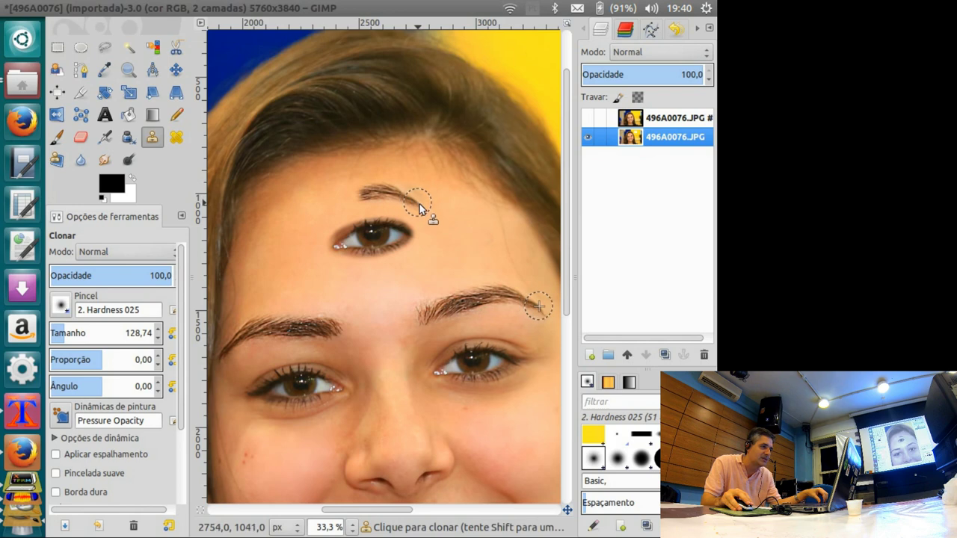
key("ctrl")
left_click(274, 328, "ctrl")
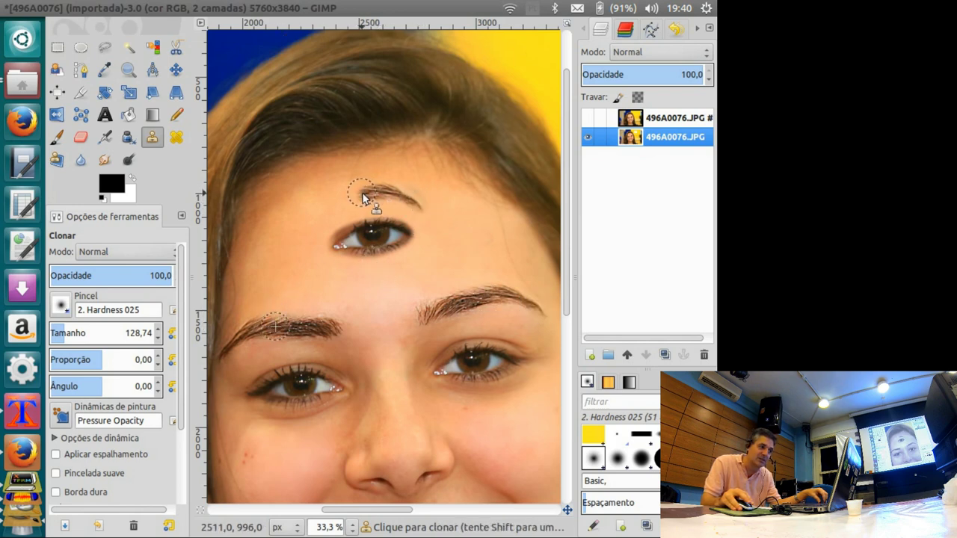
left_click_drag(363, 198, 307, 234)
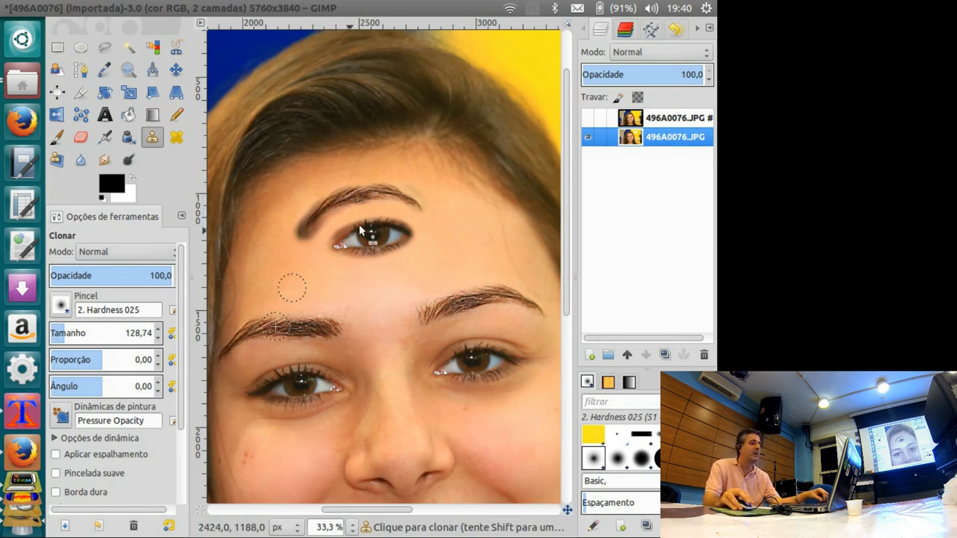
scroll(359, 292, "down", 2)
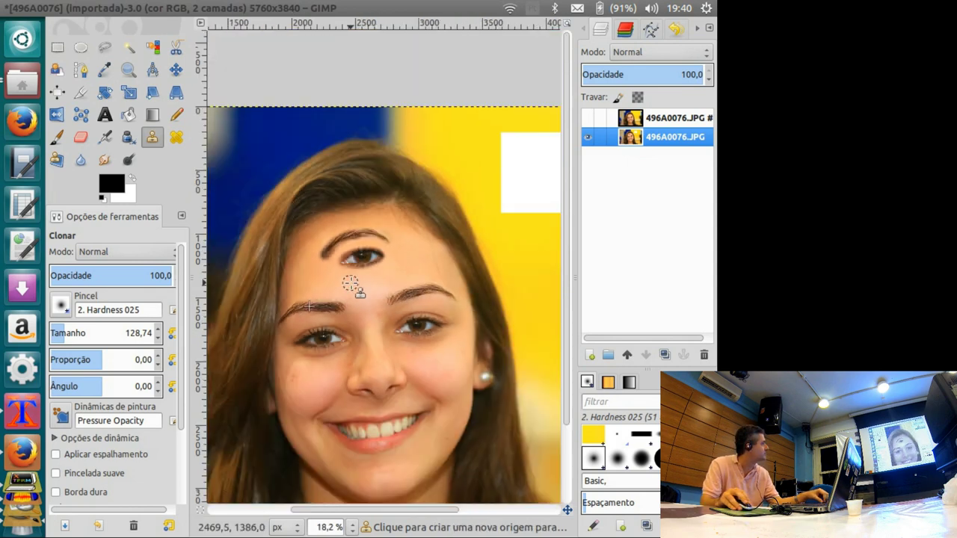
Undo the white rectangle fill and its selection to restore the yellow background
scroll(383, 331, "down", 2)
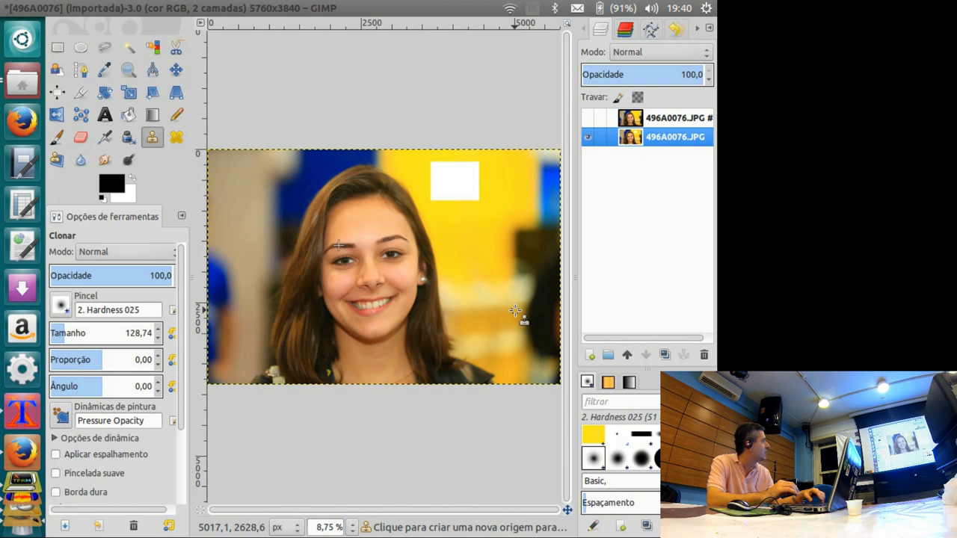
key("ctrl+z")
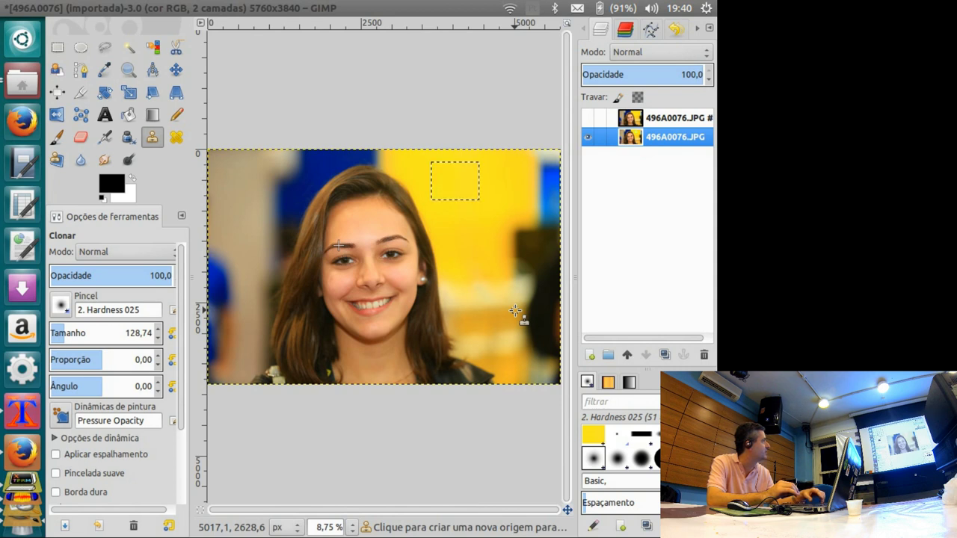
key("ctrl+shift+a")
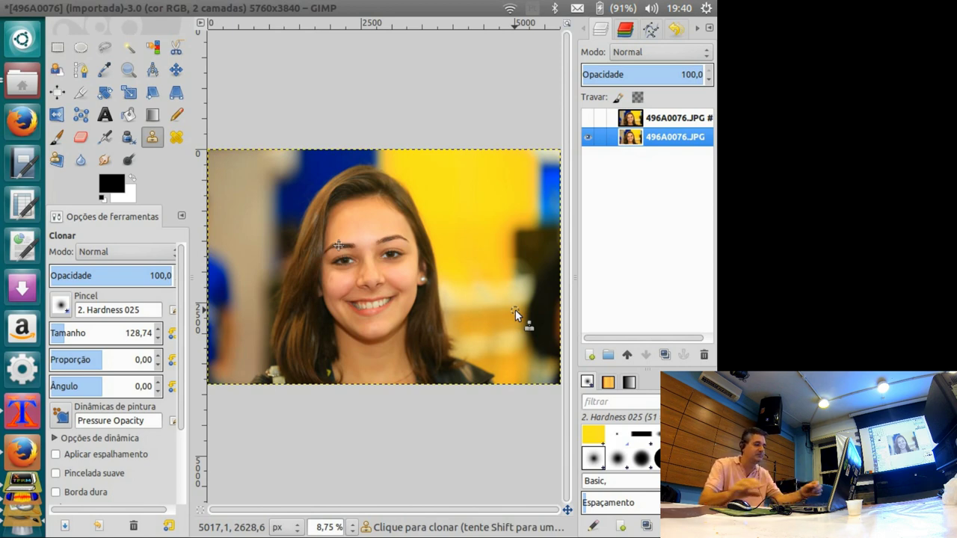
scroll(372, 253, "up", 2, "ctrl")
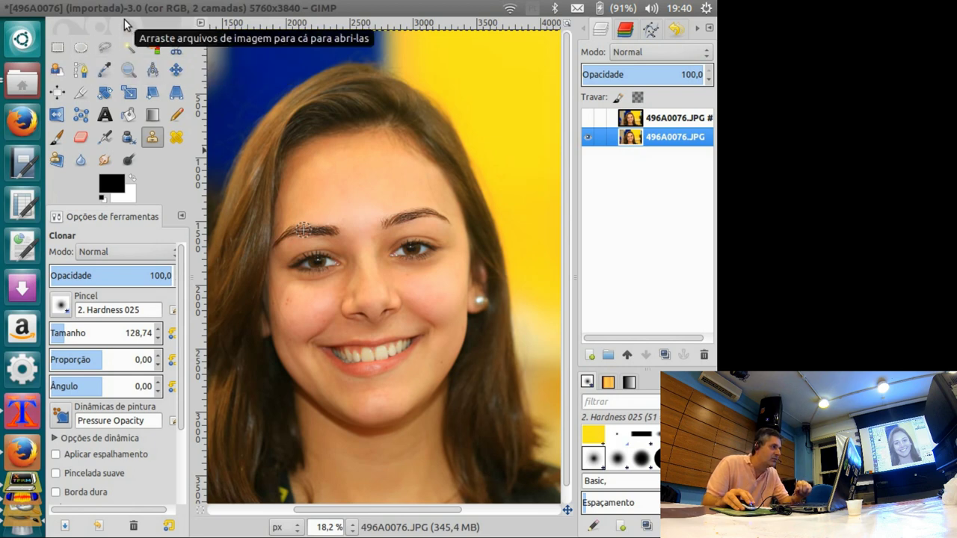
mouse_move(112, 8)
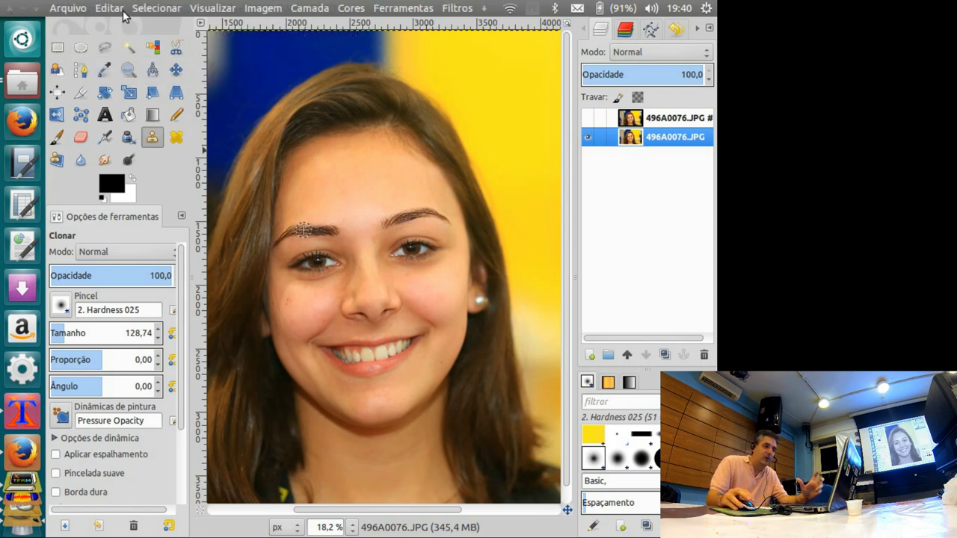
key("f")
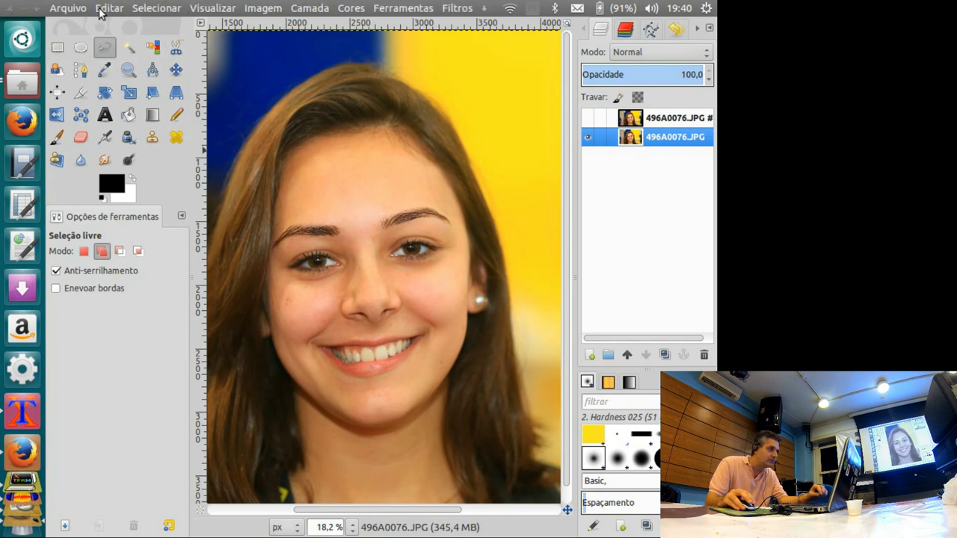
left_click(157, 8)
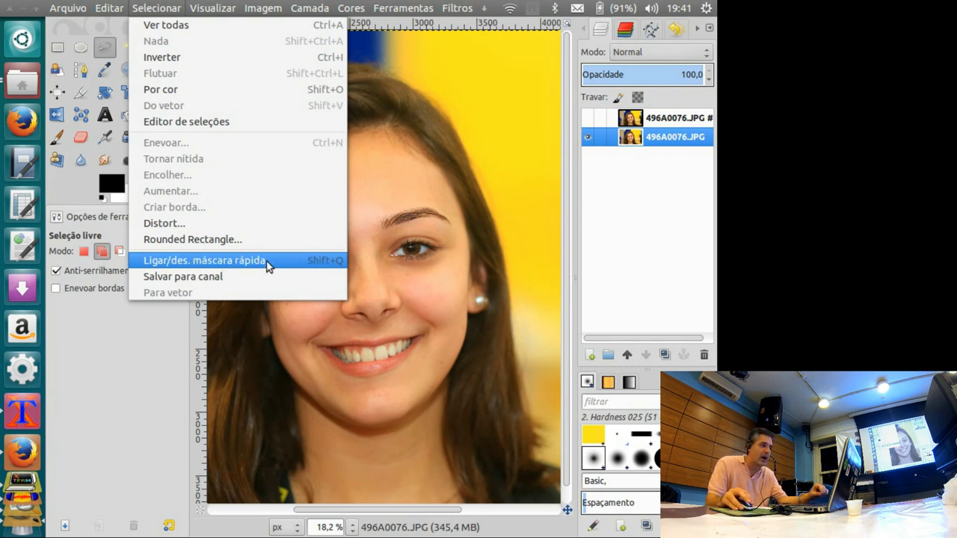
left_click(267, 260)
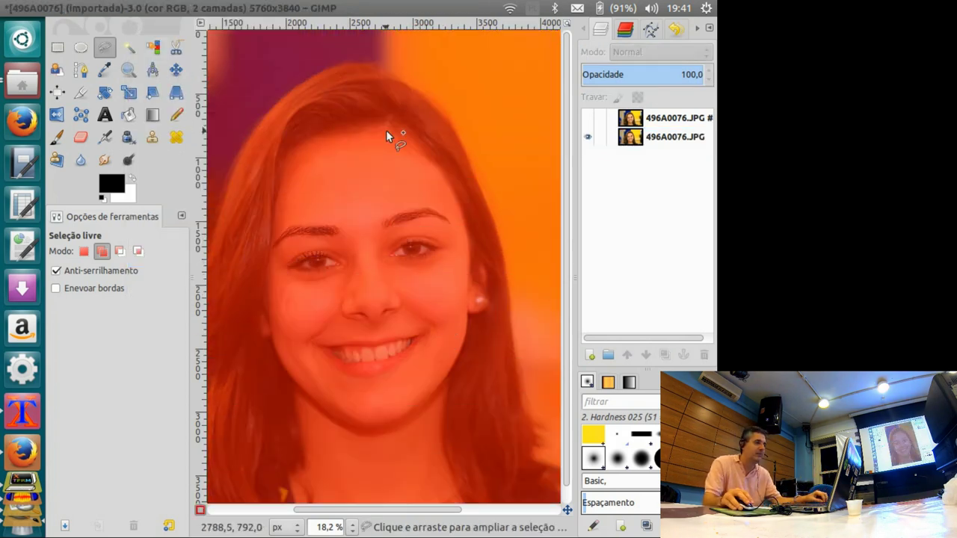
key("shift+ctrl+j")
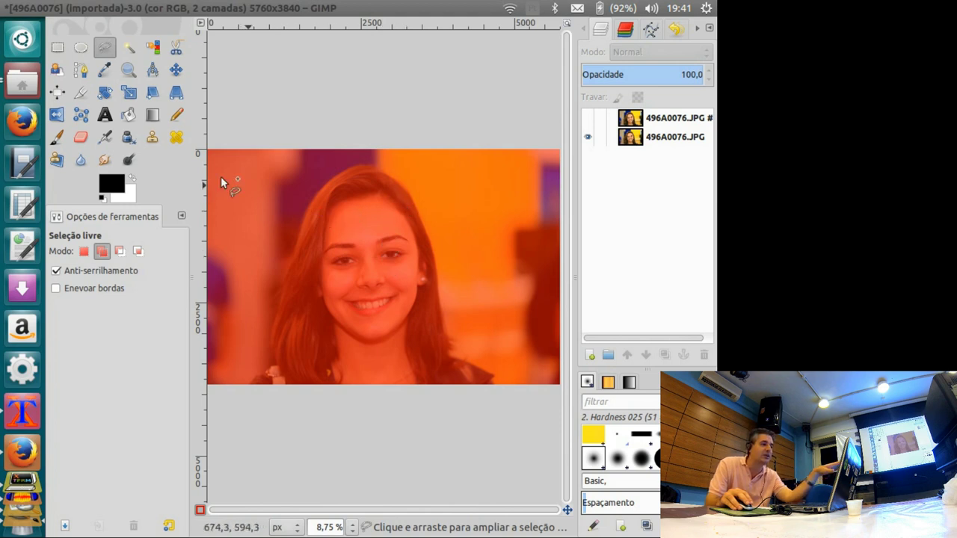
left_click(58, 140)
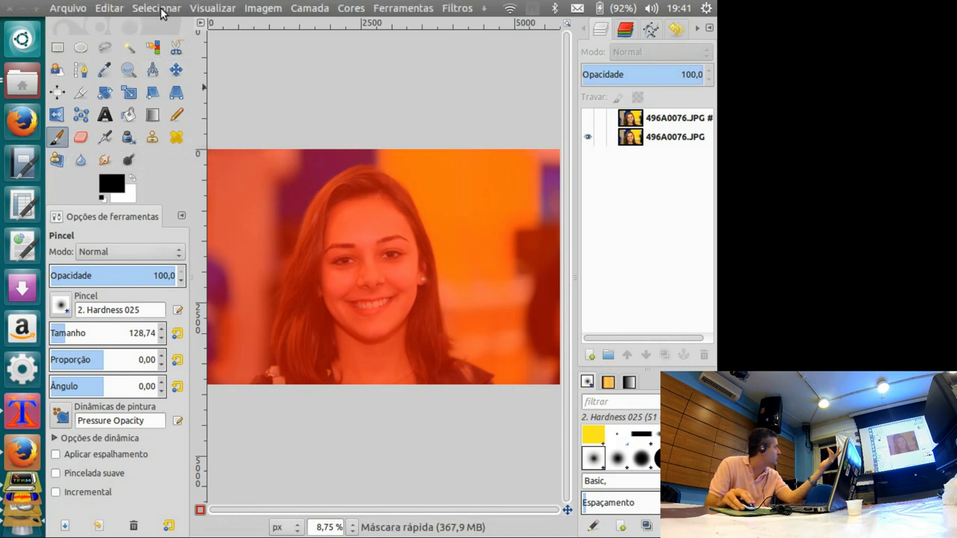
left_click(157, 8)
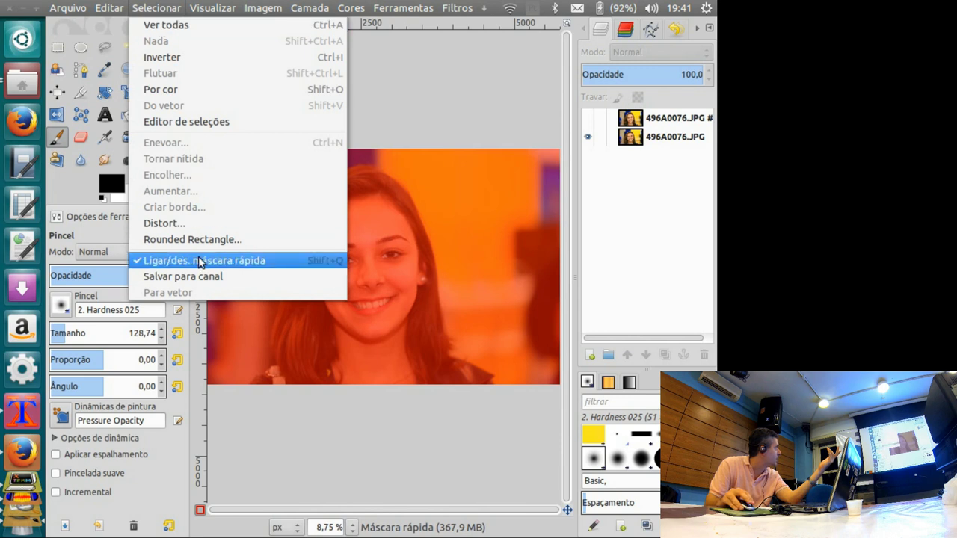
left_click(199, 256)
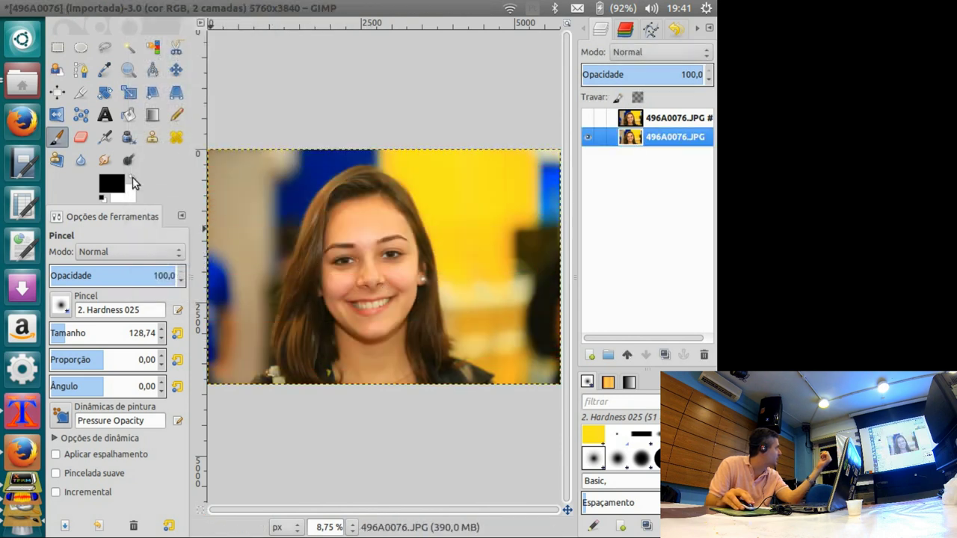
Make white the painting colour, enlarge the brush to 348,74, and undo the white test strokes
left_click(133, 182)
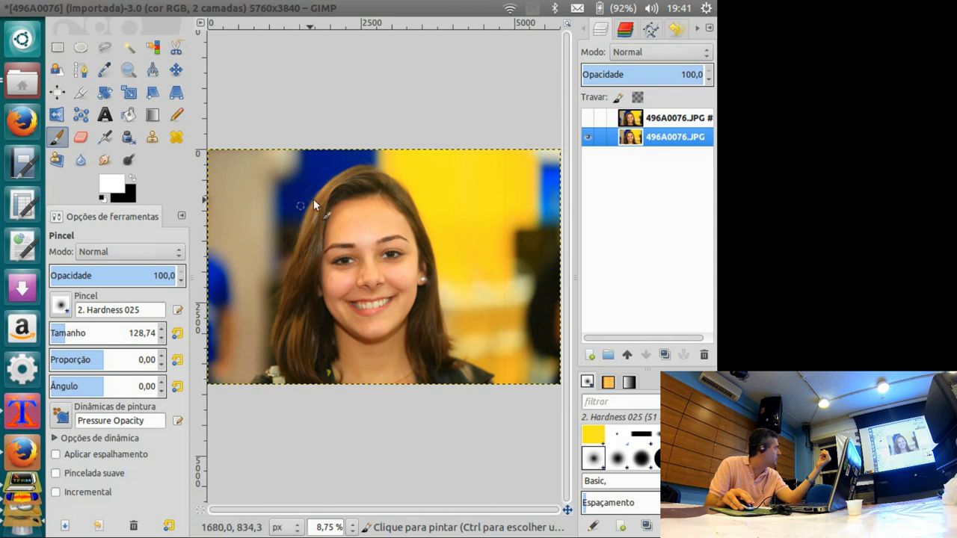
mouse_move(438, 183)
left_mouse_down()
mouse_move(388, 205)
mouse_move(277, 223)
left_mouse_up()
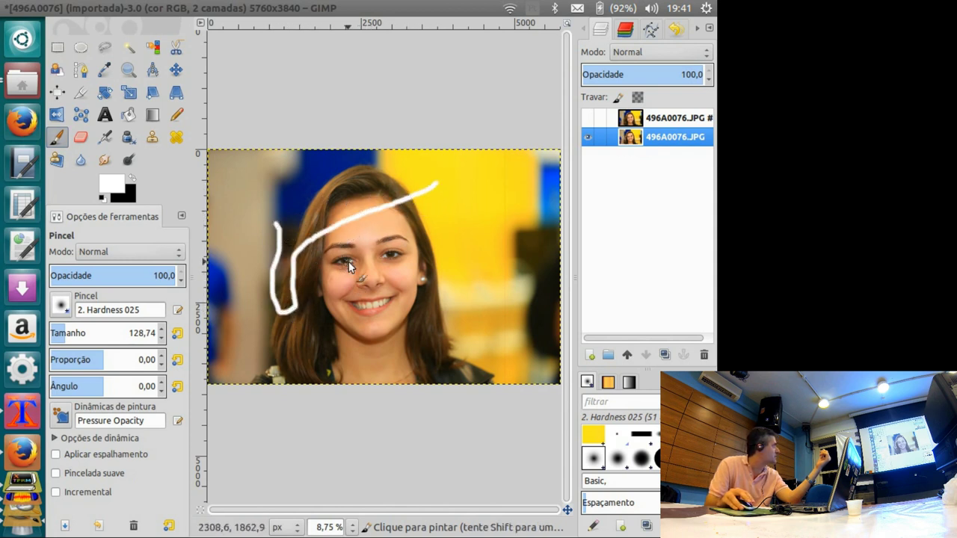
key("ctrl+z")
key("ctrl+z")
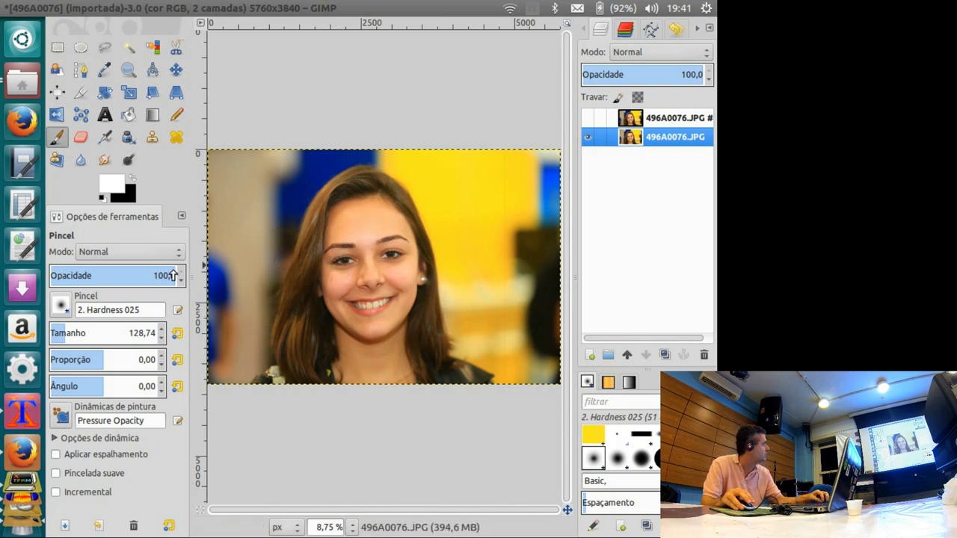
key("bracketright")
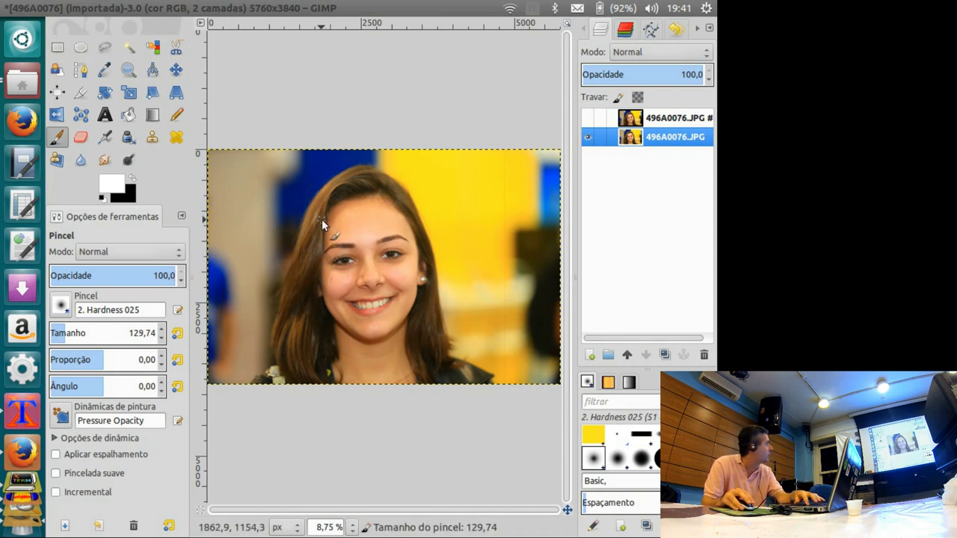
key("bracketright")
key("bracketright")
key("bracketright")
key("bracketright")
key("bracketright")
key("bracketright")
key("bracketright")
key("bracketright")
key("bracketright")
key("bracketright")
key("bracketright")
key("bracketright")
key("bracketright")
key("bracketright")
key("bracketright")
key("bracketright")
key("bracketright")
key("bracketright")
key("bracketright")
key("bracketright")
key("bracketright")
key("bracketright")
key("bracketright")
key("bracketright")
key("bracketright")
key("bracketright")
key("bracketright")
key("bracketright")
key("bracketright")
key("bracketright")
key("bracketright")
key("bracketright")
key("bracketright")
mouse_move(289, 217)
left_mouse_down()
mouse_move(399, 219)
mouse_move(438, 270)
left_mouse_up()
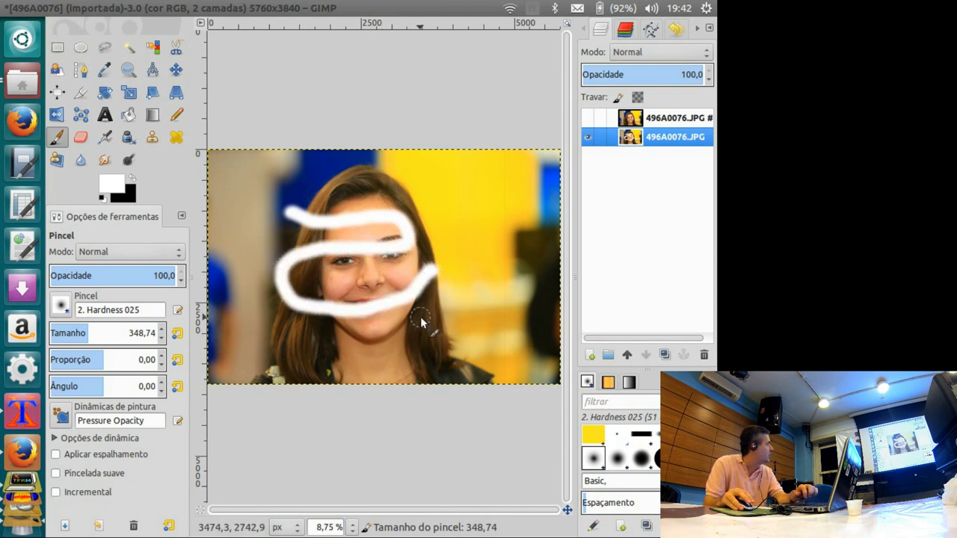
key("ctrl+z")
key("ctrl+z")
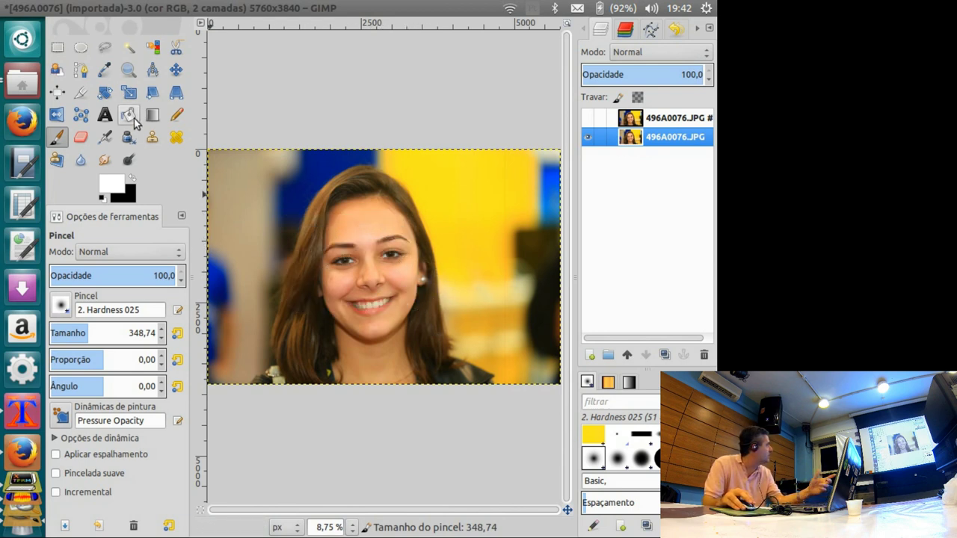
Bucket-fill a rectangle over the hair and forehead with white as a test, then undo it
left_click(57, 48)
left_click_drag(282, 192, 392, 255)
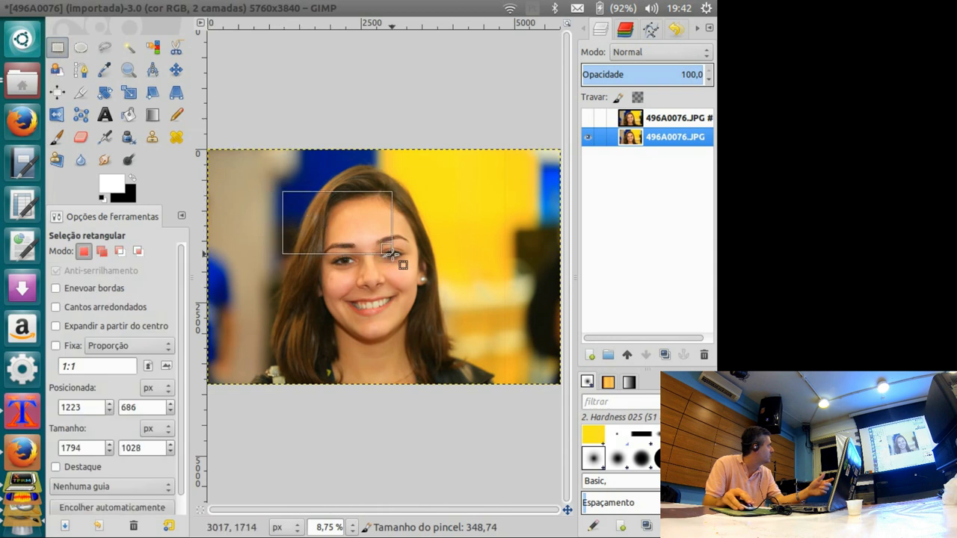
left_click(135, 119)
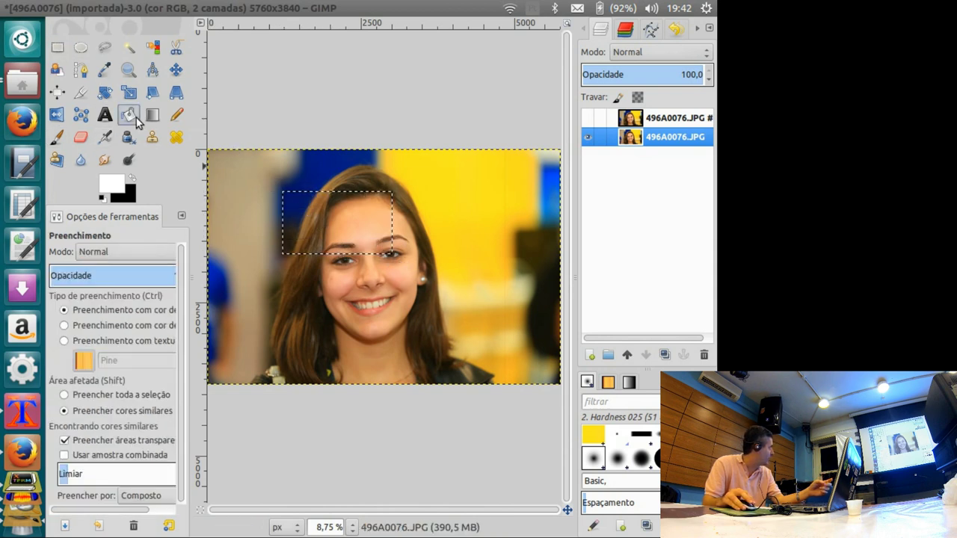
left_click(329, 220, "shift")
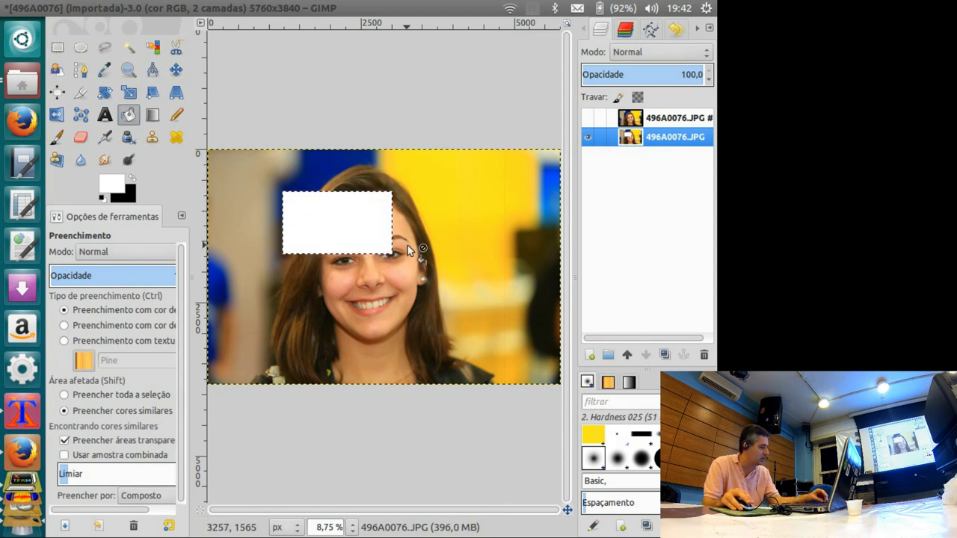
key("ctrl+z")
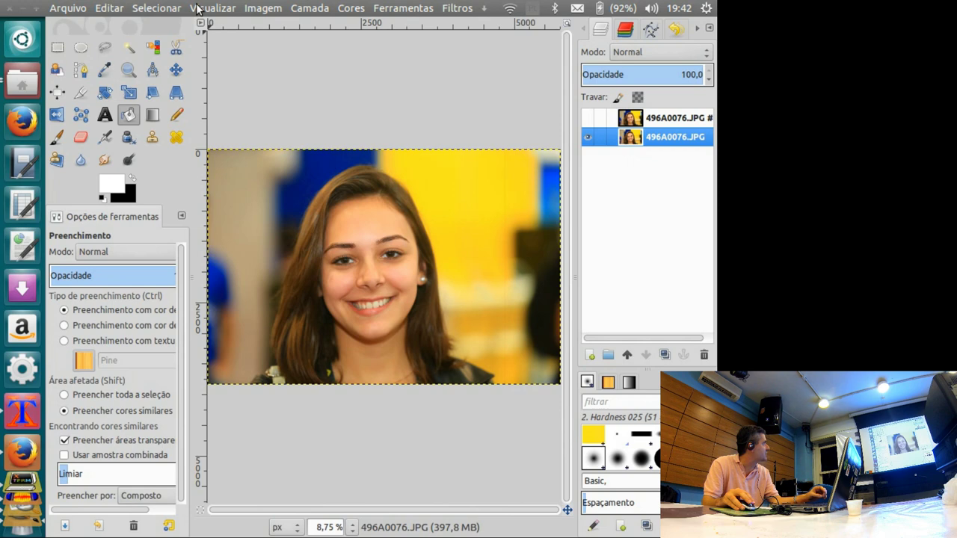
Turn on Quick Mask, zoom in and pick the Paintbrush
left_click(196, 8)
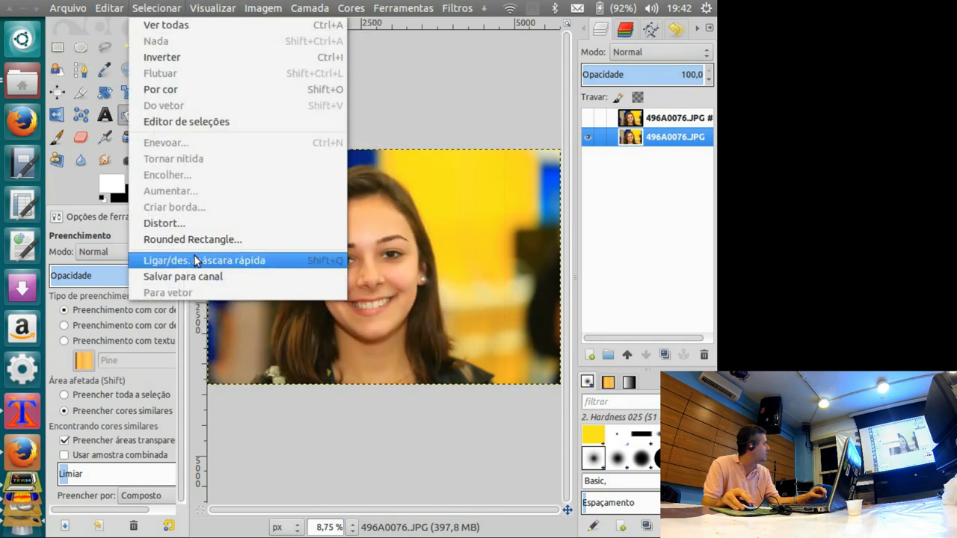
left_click(195, 258)
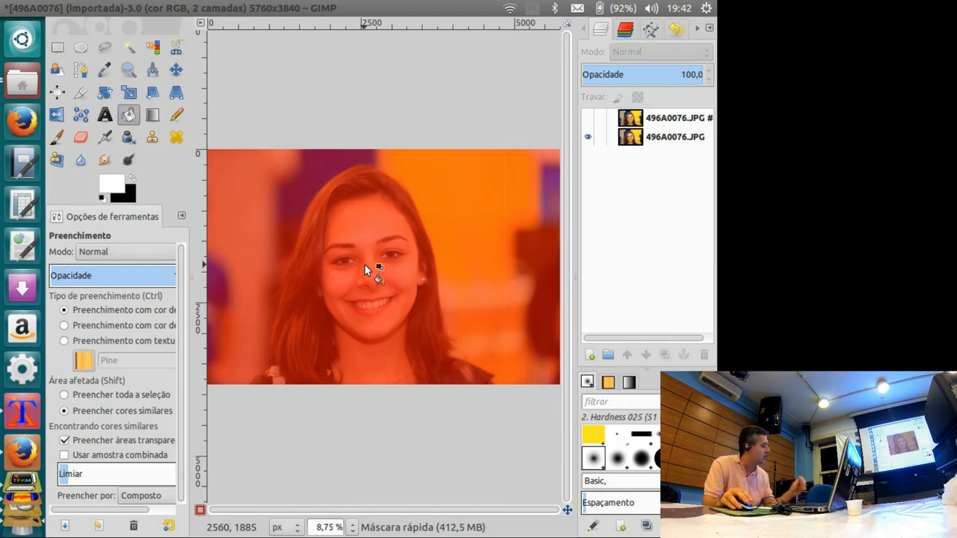
key("ctrl")
scroll(367, 258, "up", 1, "ctrl")
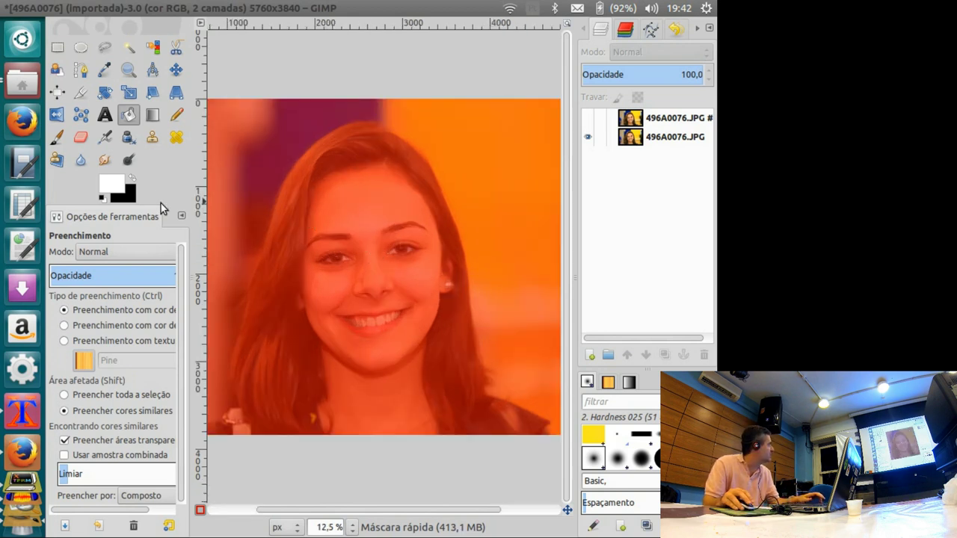
left_click(63, 141)
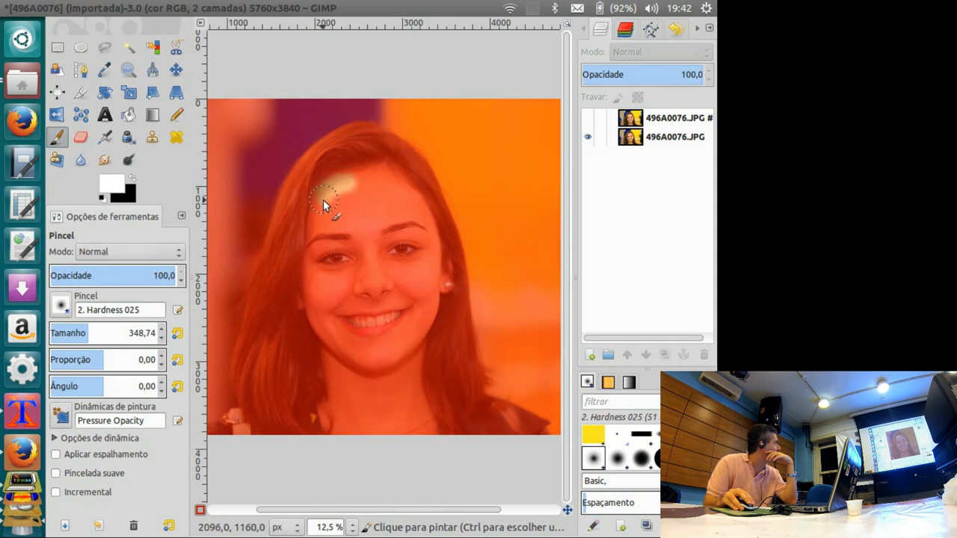
Paint the forehead, the skin beside the nose and both cheeks out of the mask
left_click_drag(320, 224, 344, 222)
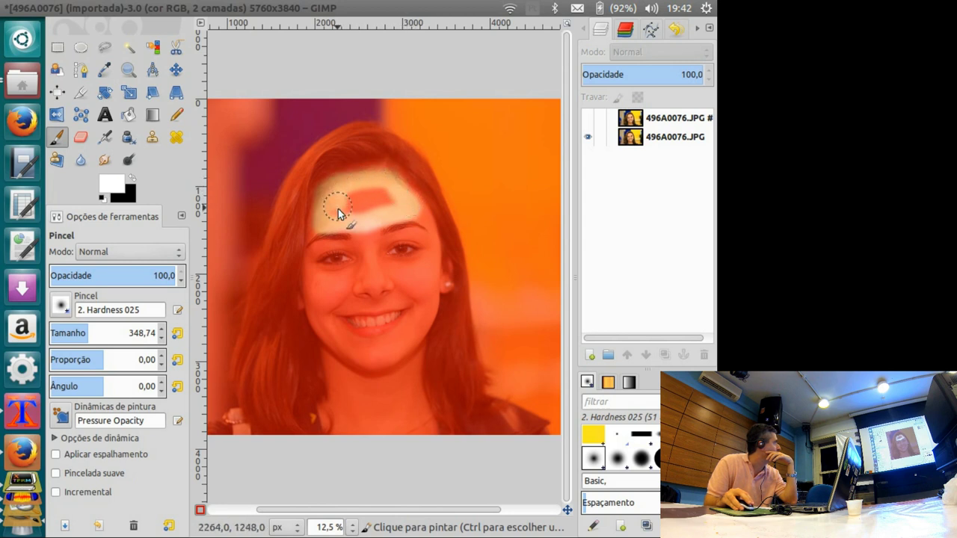
mouse_move(336, 212)
left_mouse_down()
mouse_move(383, 207)
mouse_move(381, 190)
left_mouse_up()
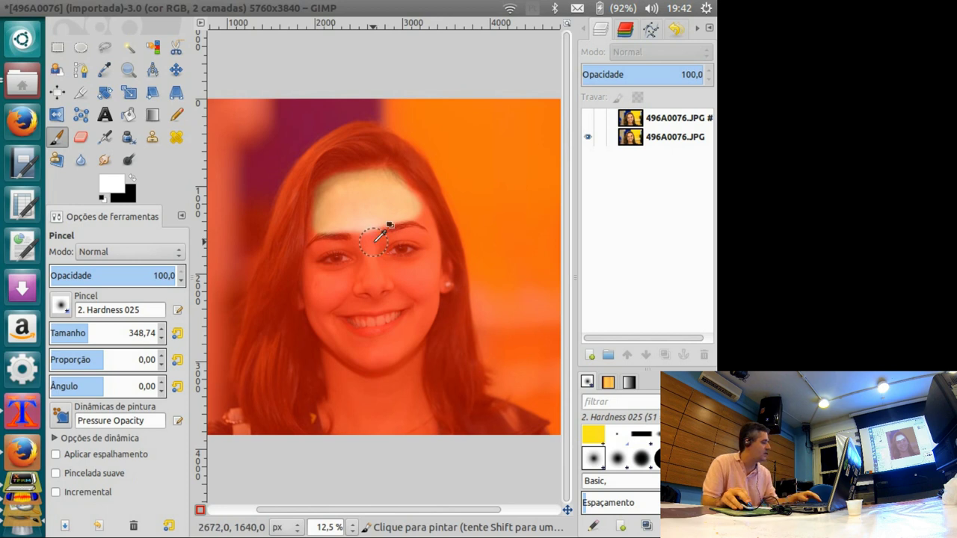
scroll(374, 242, "up", 2, "ctrl")
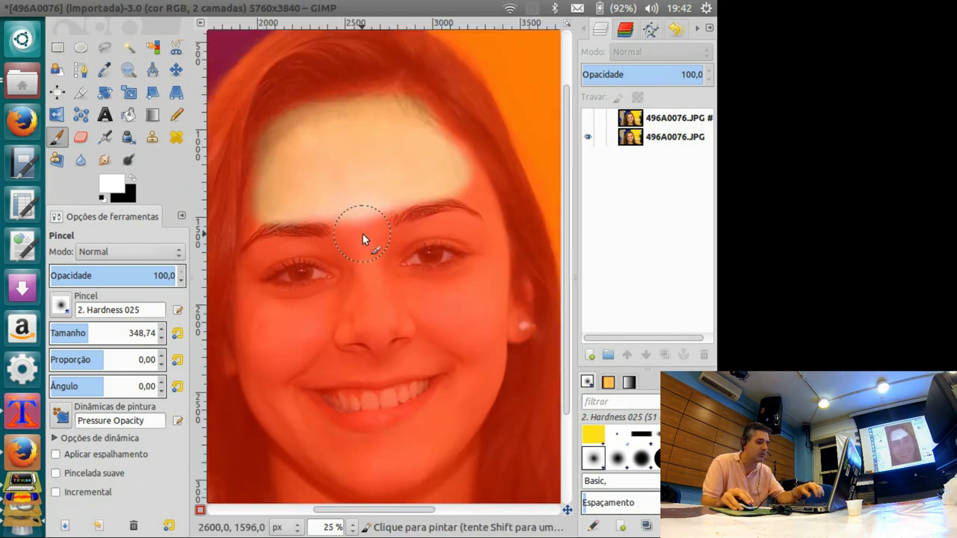
key("bracketleft")
key("bracketleft")
key("bracketleft")
key("bracketleft")
key("bracketleft")
key("bracketleft")
key("bracketleft")
key("bracketleft")
key("bracketleft")
key("bracketleft")
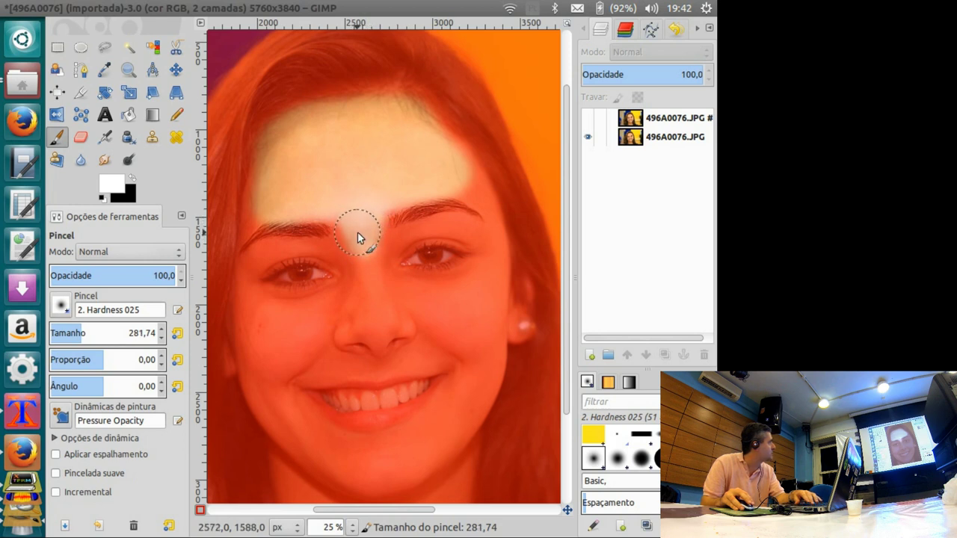
left_click_drag(370, 289, 336, 314)
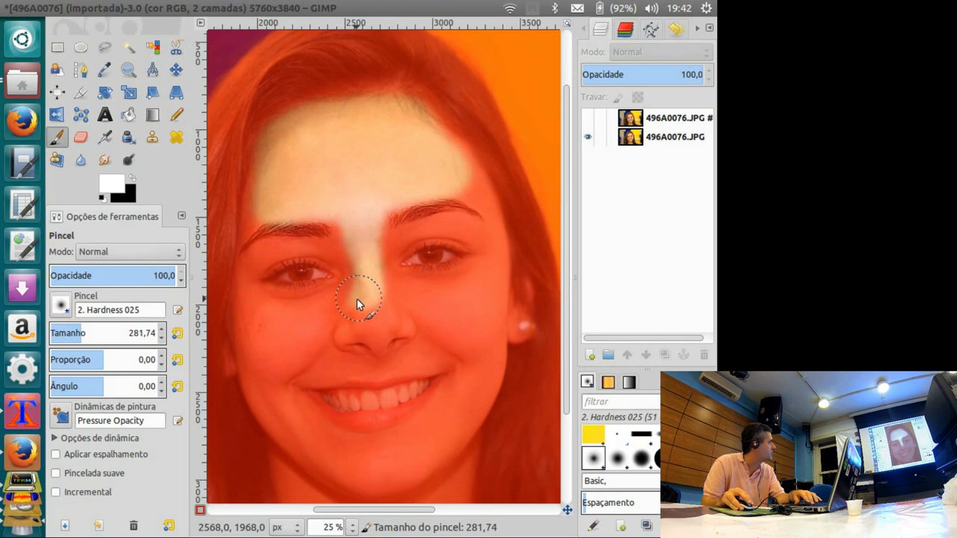
left_click_drag(264, 320, 267, 345)
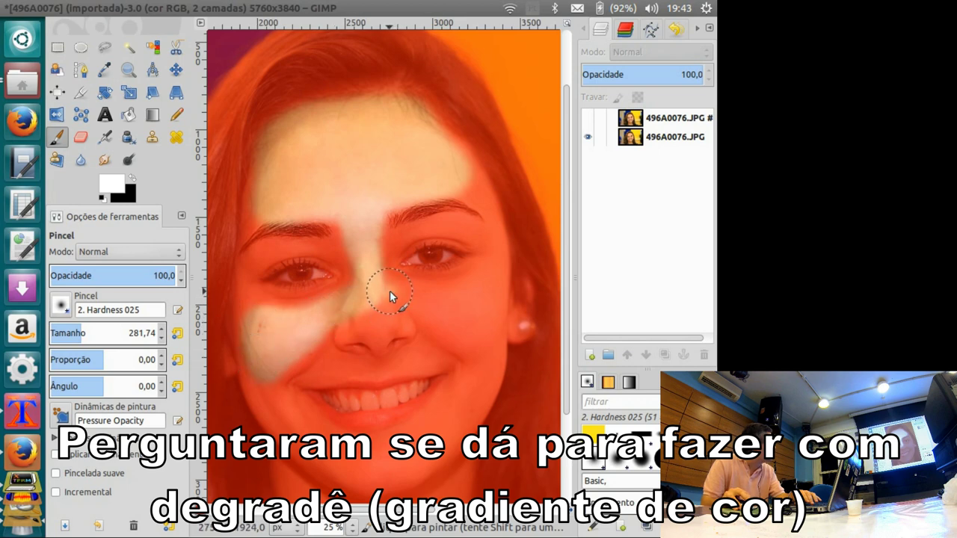
left_click_drag(390, 291, 460, 294)
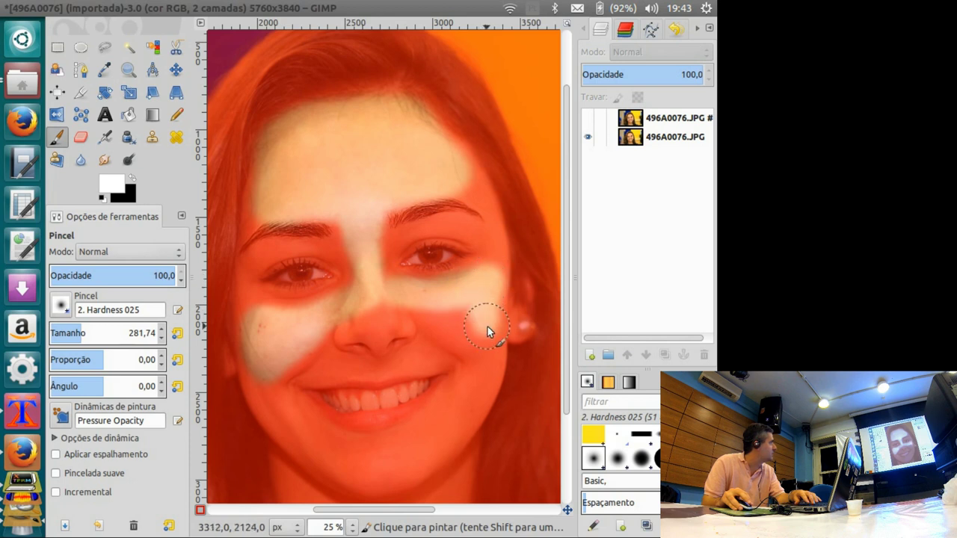
left_click_drag(433, 311, 492, 283)
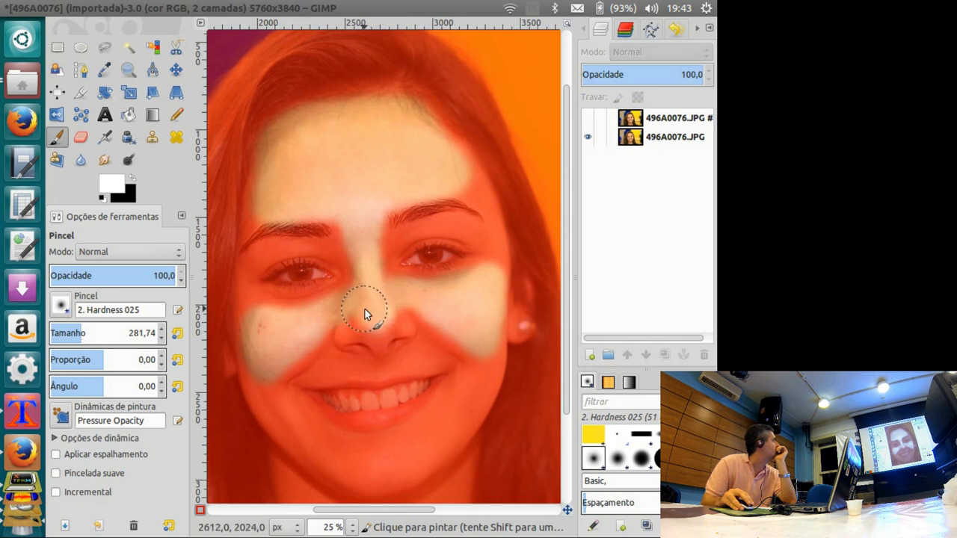
Unmask more of the left cheek and the upper nose, then switch Quick Mask off
left_click_drag(421, 391, 434, 282)
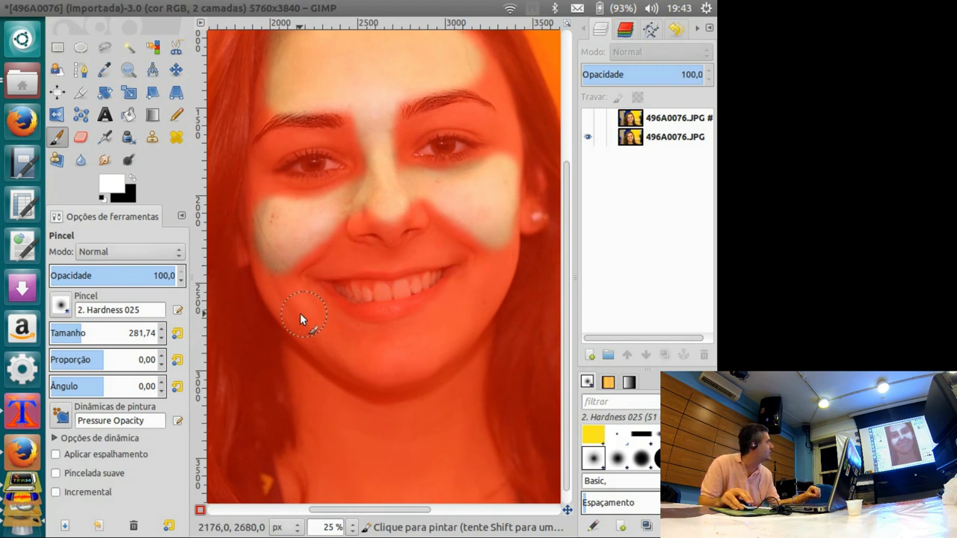
left_click_drag(275, 280, 284, 275)
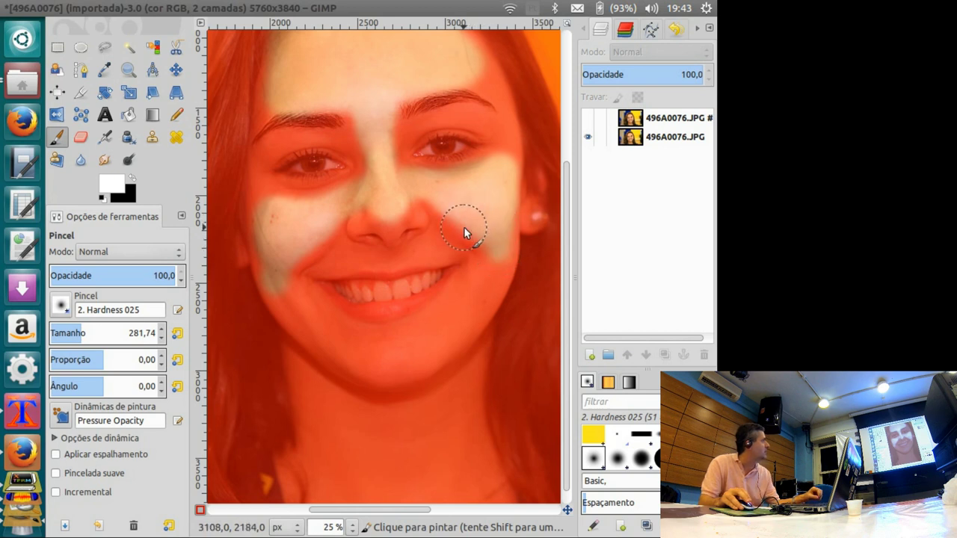
scroll(463, 227, "down", 1, "ctrl")
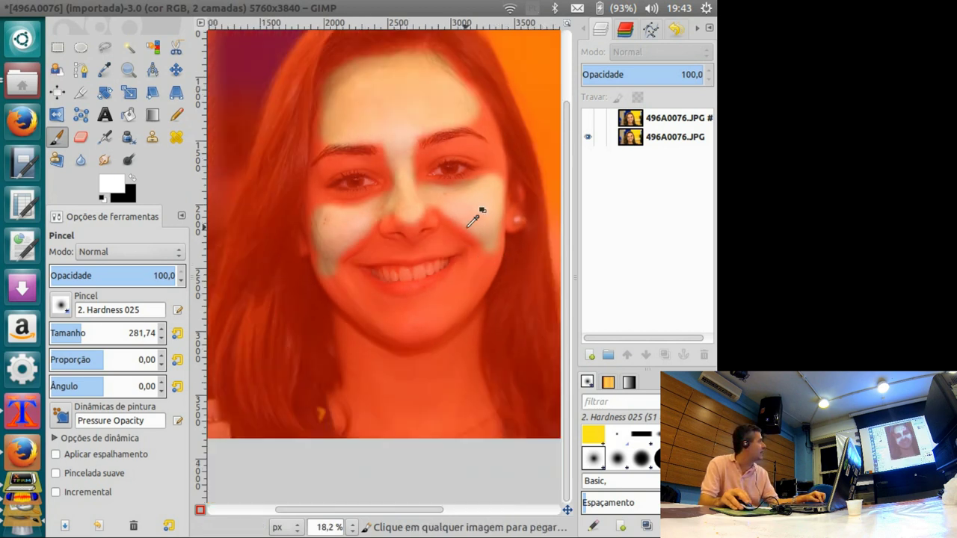
left_click(428, 203)
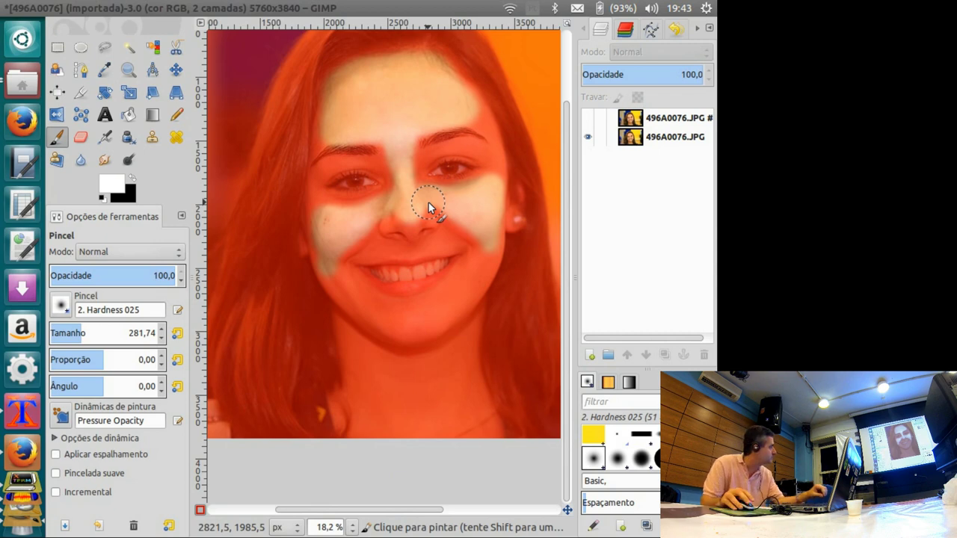
mouse_move(166, 9)
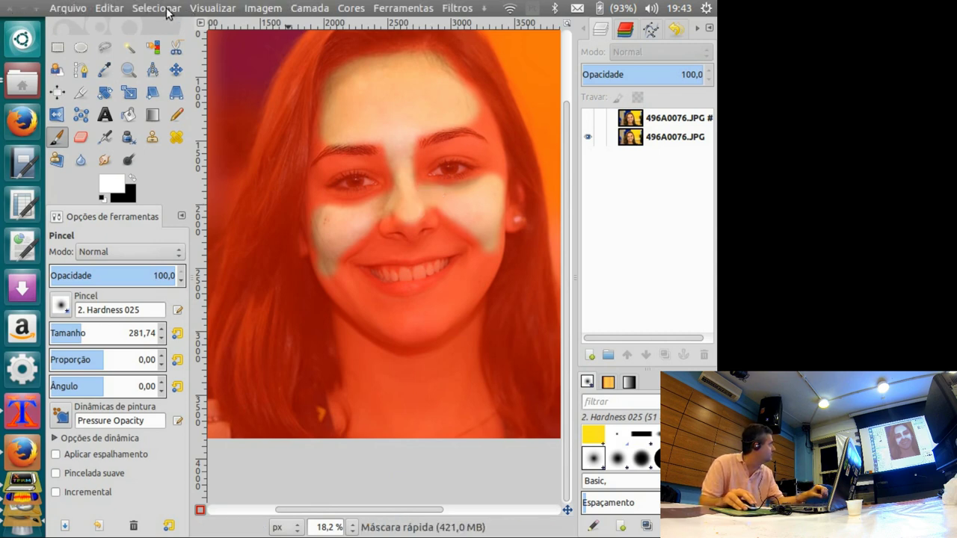
left_click(166, 9)
left_click(180, 260)
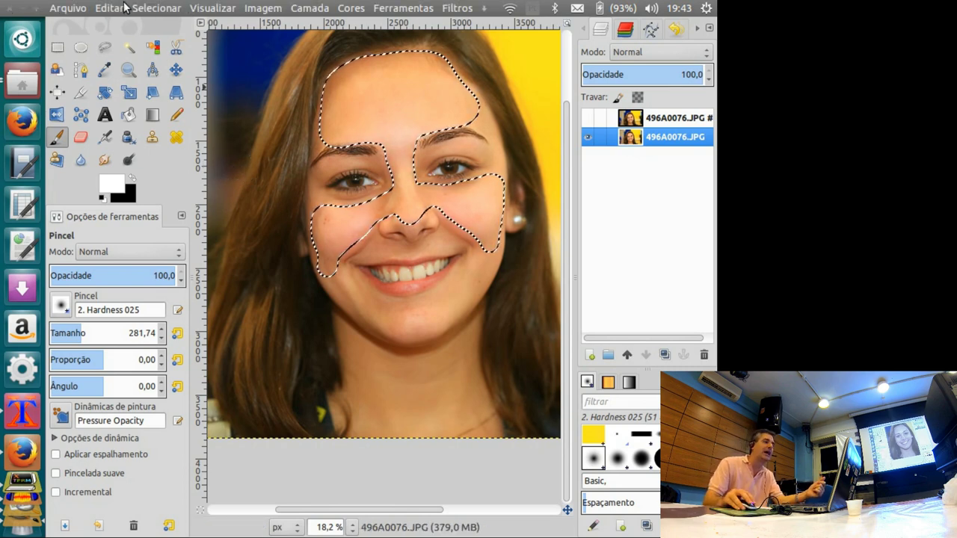
Feather the skin selection by 100 pixels and centre the face in view
left_click(135, 7)
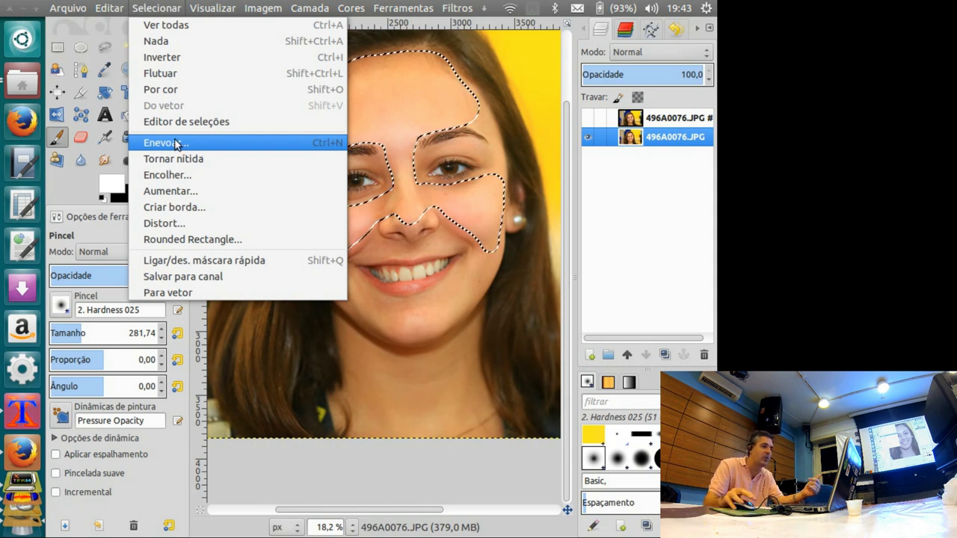
left_click(177, 144)
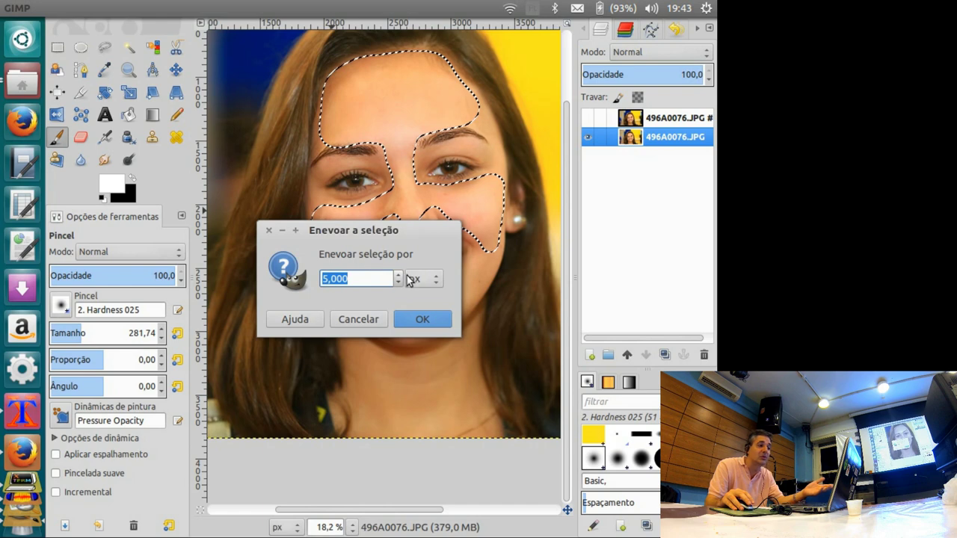
left_click(435, 280)
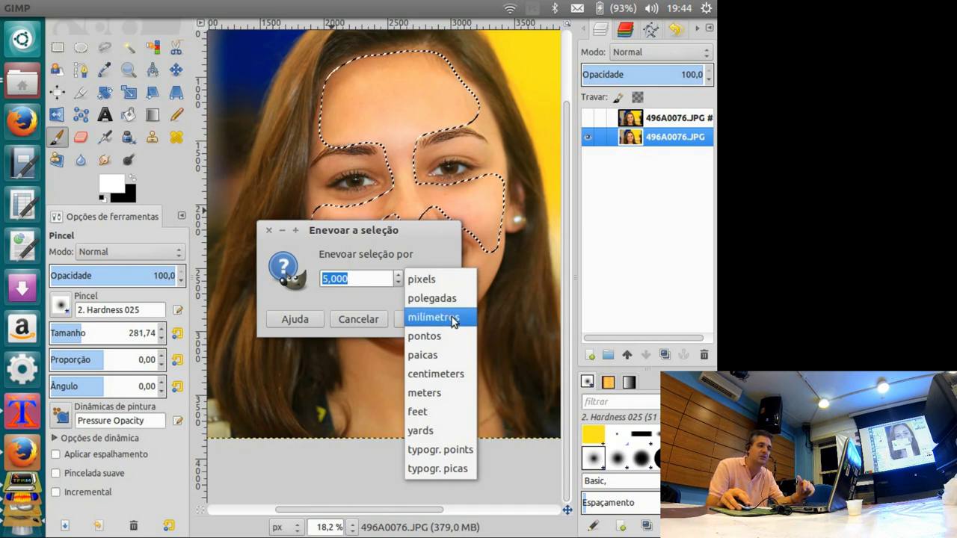
left_click(430, 232)
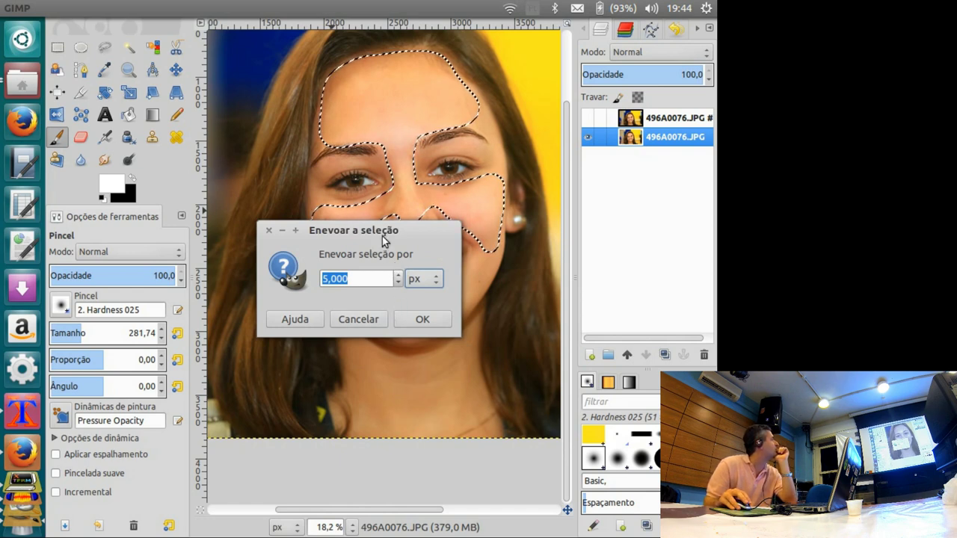
mouse_move(380, 233)
left_mouse_down()
mouse_move(379, 215)
mouse_move(357, 196)
left_mouse_up()
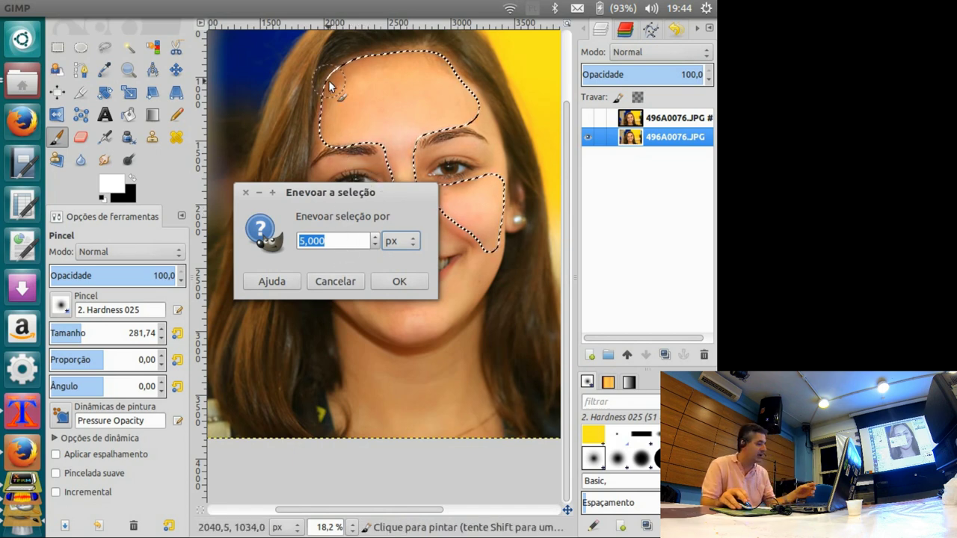
scroll(330, 79, "up", 2)
scroll(333, 79, "up", 2)
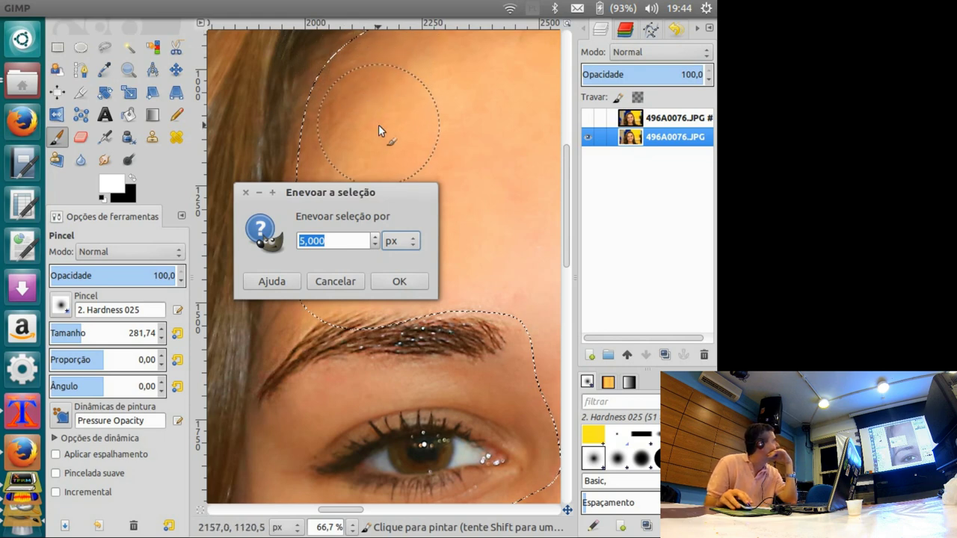
left_click(342, 237)
double_click(343, 238)
type("100")
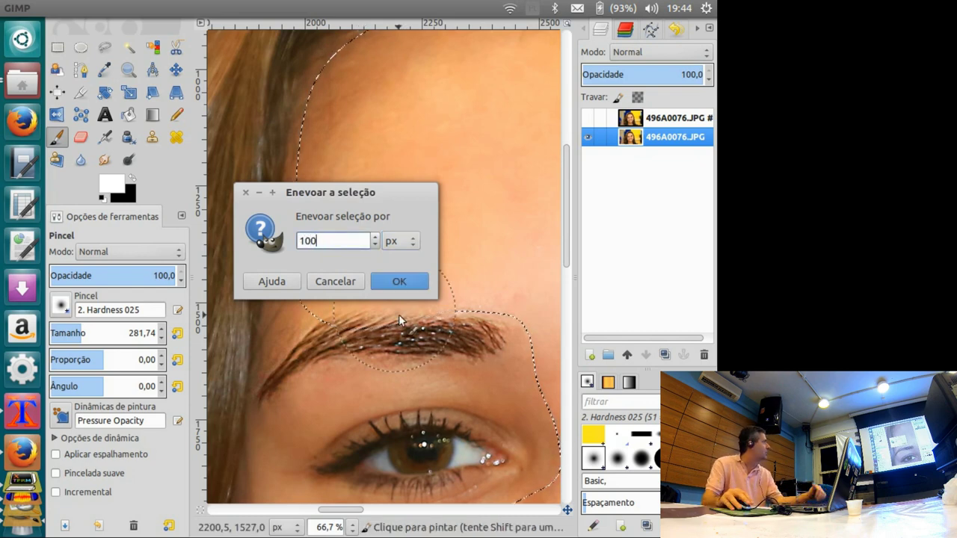
left_click(413, 288)
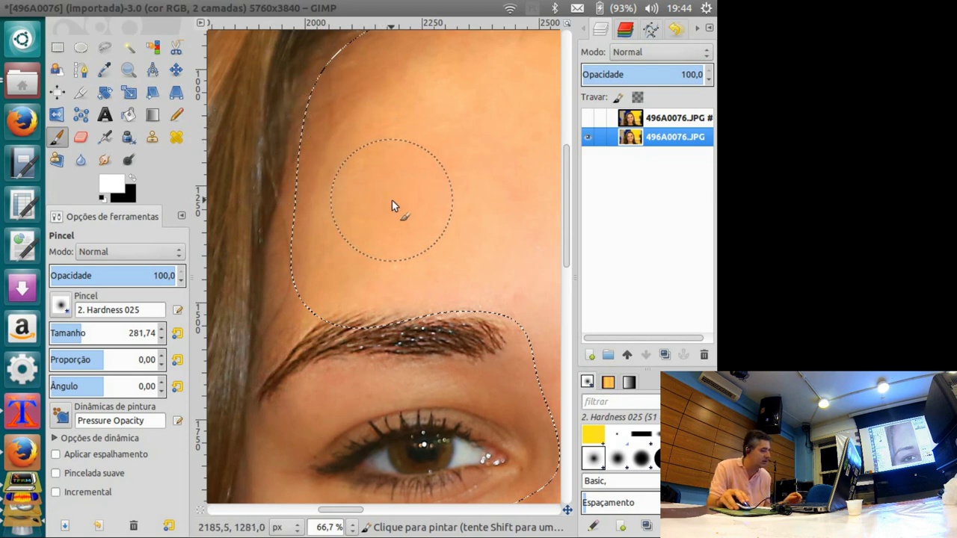
scroll(392, 206, "down", 2)
scroll(413, 206, "down", 1)
left_click_drag(442, 223, 327, 197)
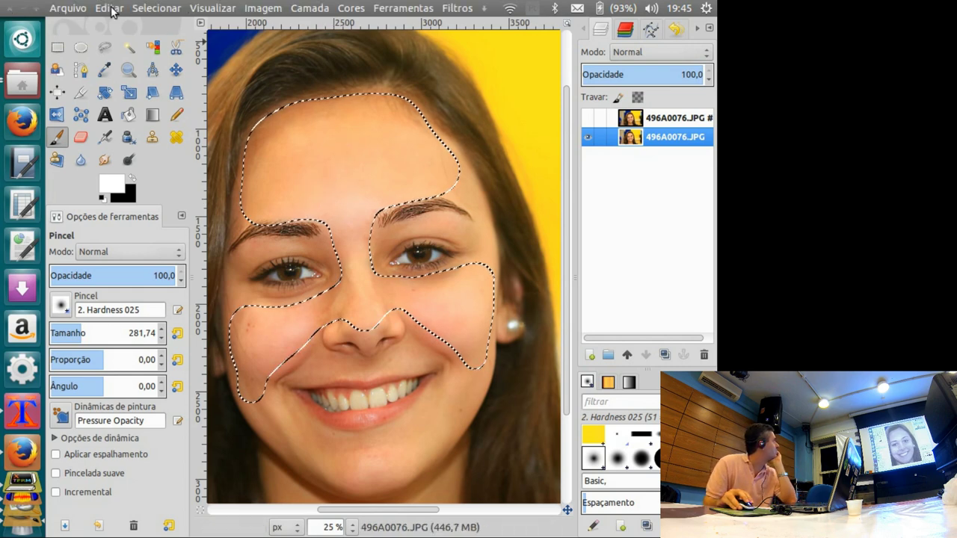
Save the selection to a channel named 'pele' and make the lower photo layer active
left_click(151, 8)
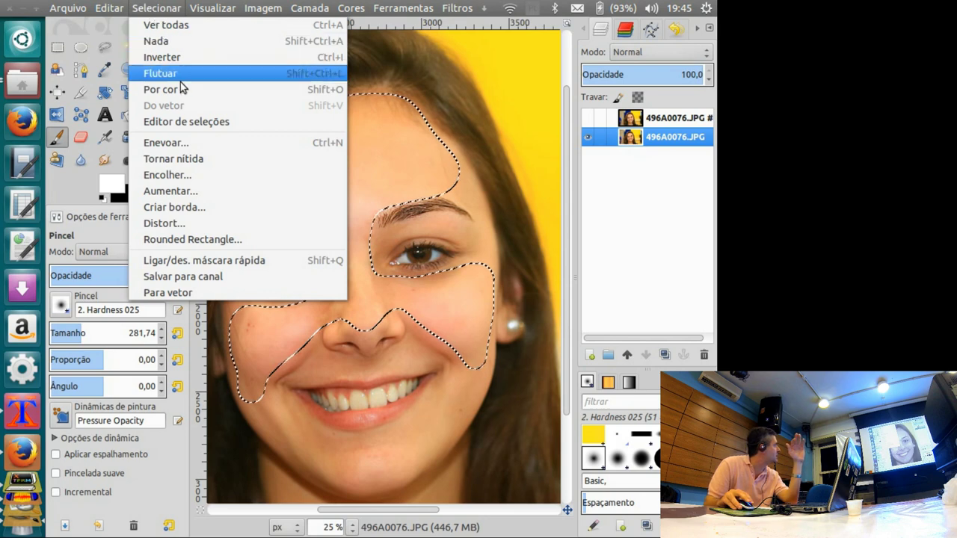
left_click(224, 276)
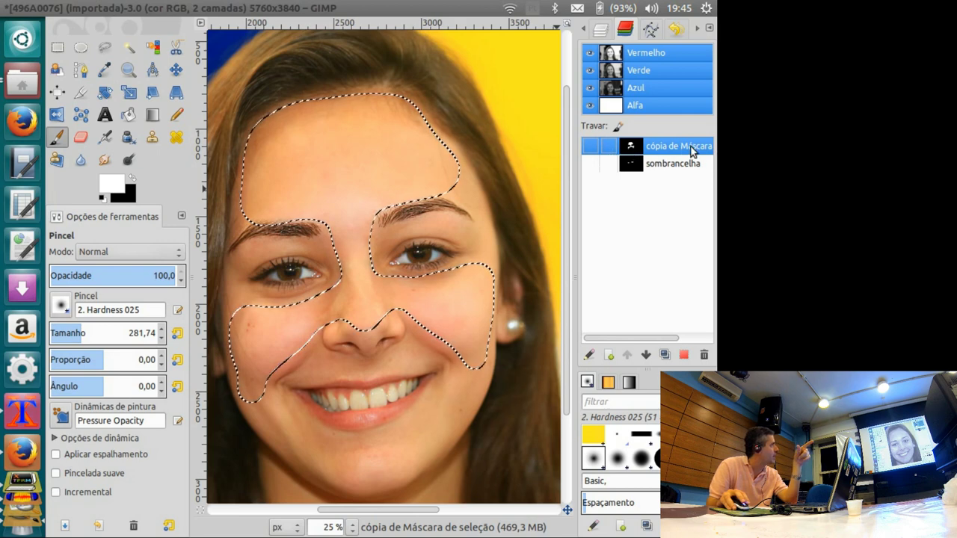
double_click(695, 148)
type("pel")
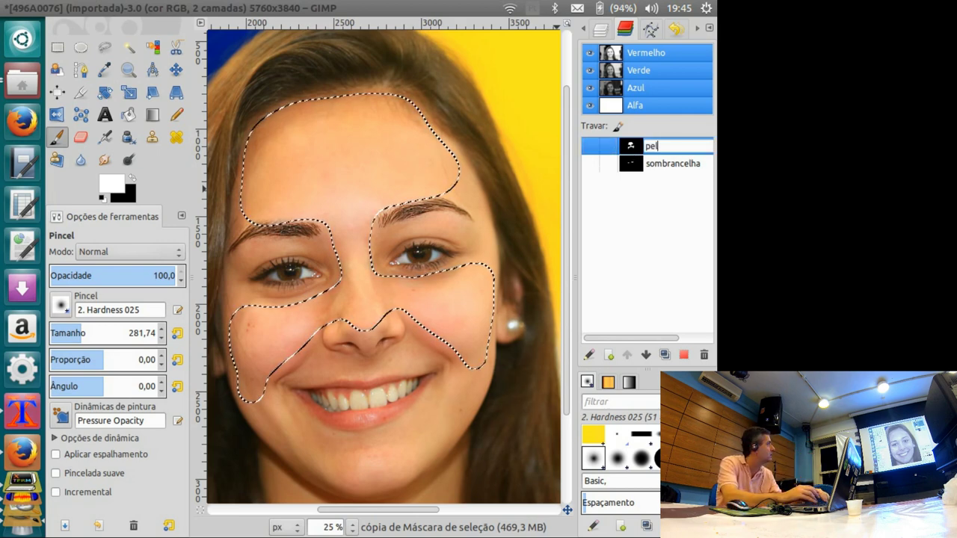
type("e")
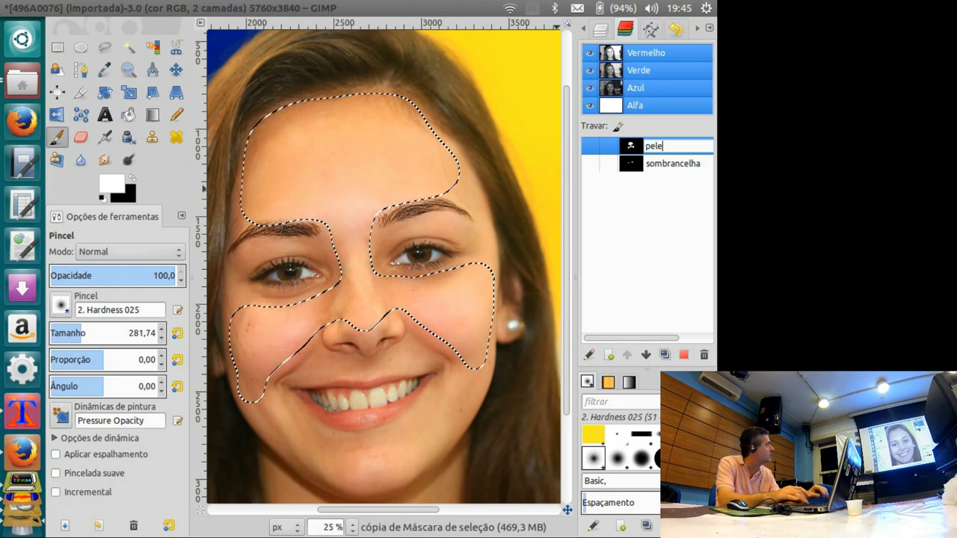
key("Return")
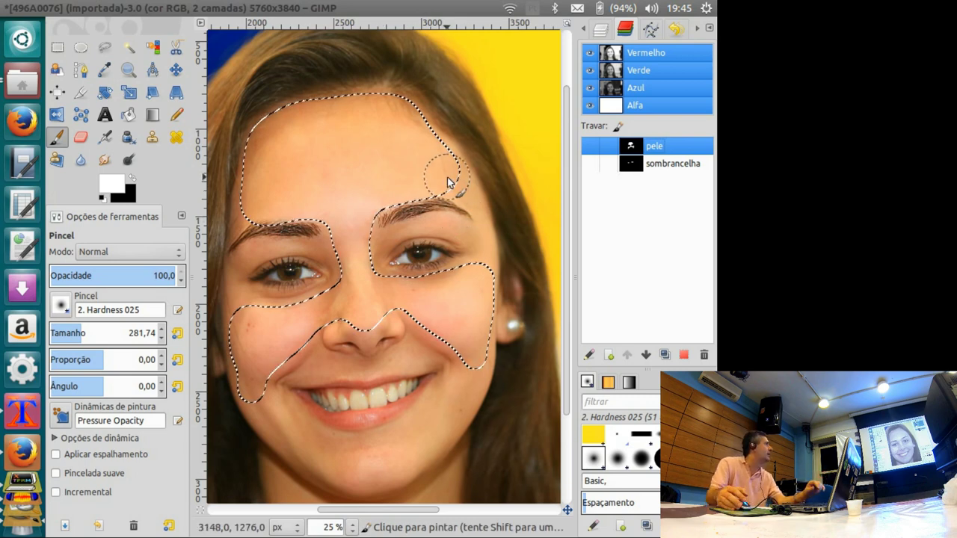
left_click(603, 30)
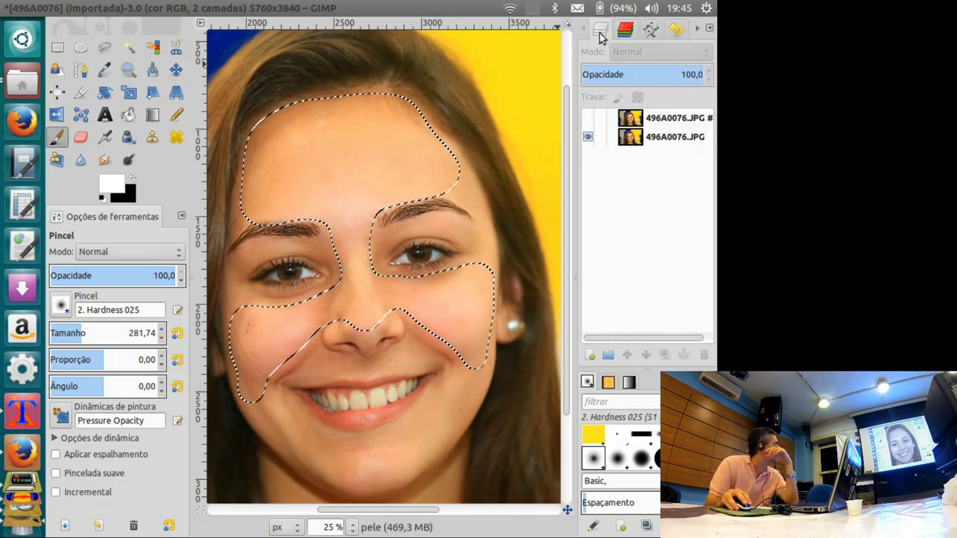
left_click(660, 139)
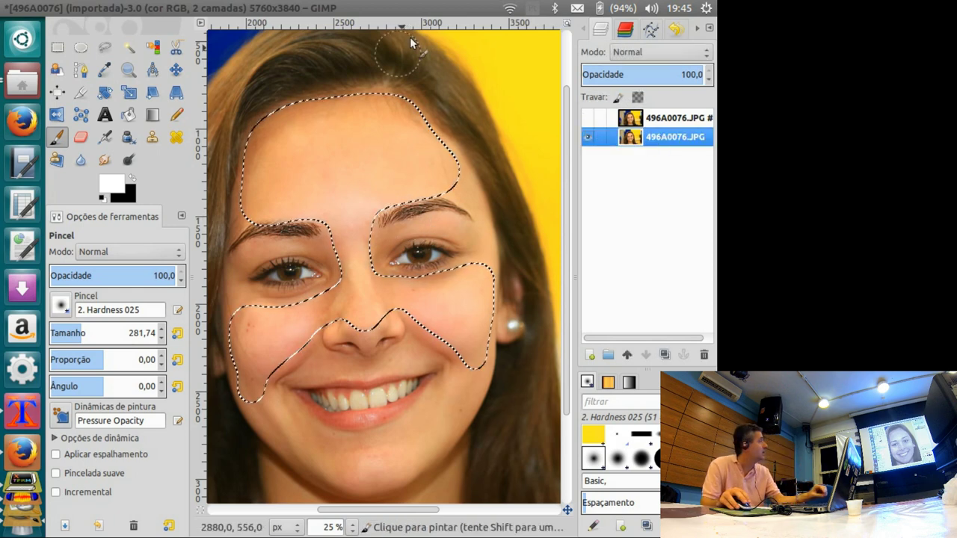
mouse_move(402, 8)
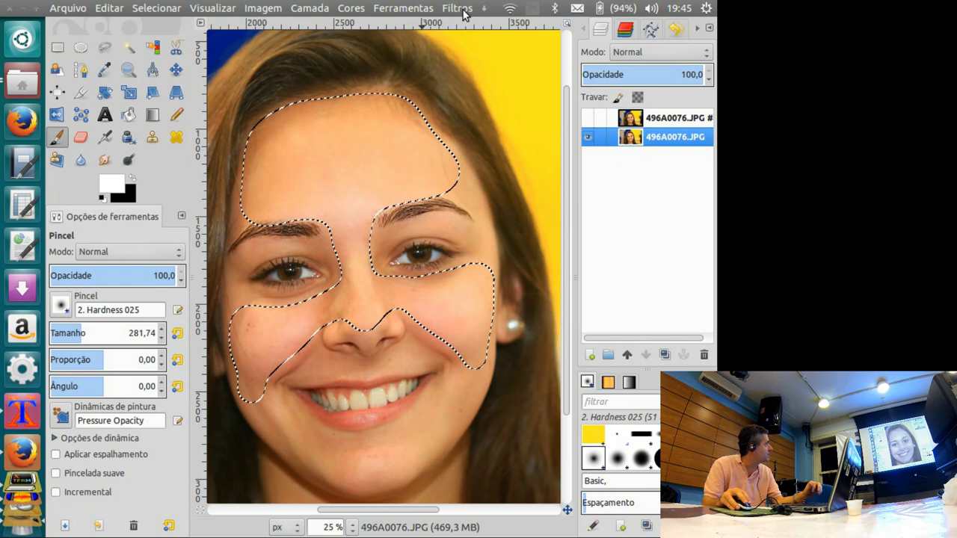
Apply a 50 px Gaussian blur to the selected skin, then deselect all
left_click(458, 9)
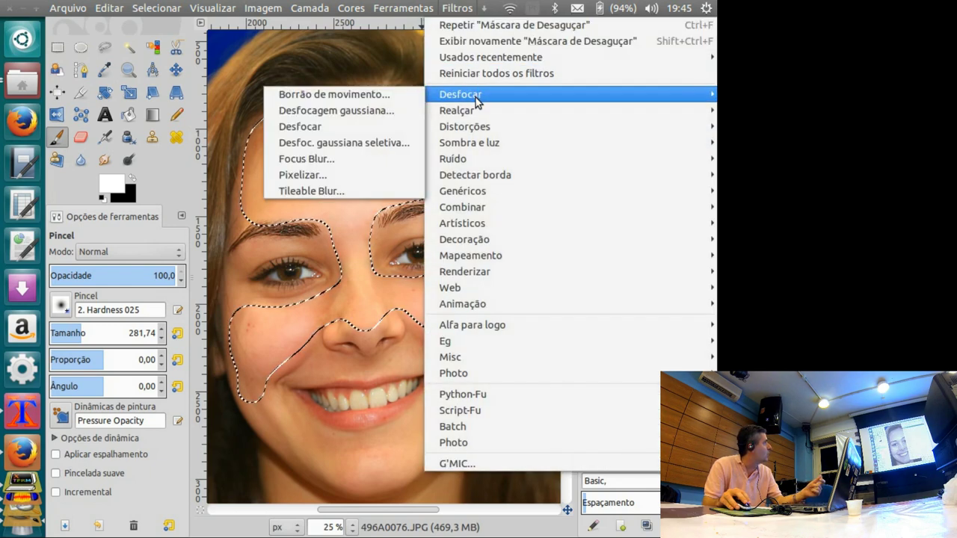
mouse_move(486, 94)
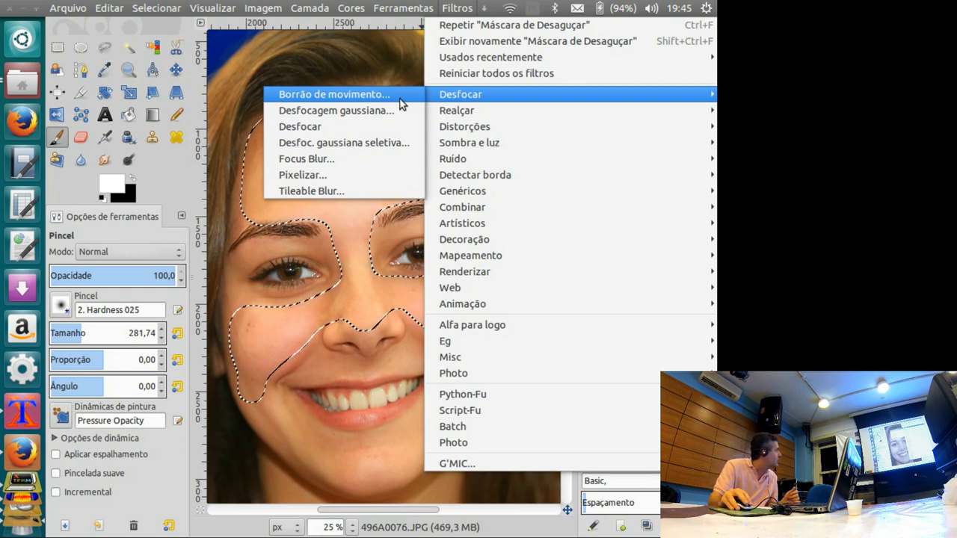
left_click(376, 109)
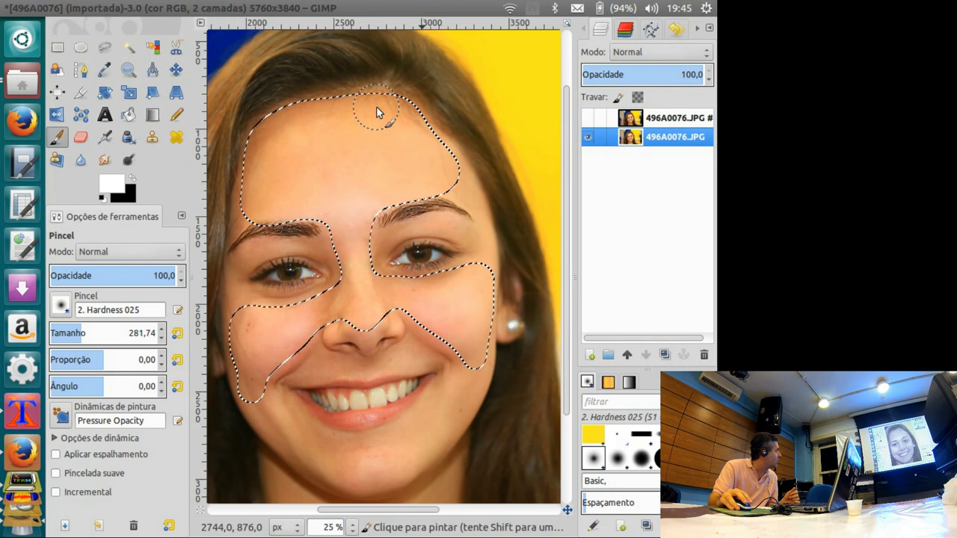
left_click_drag(370, 105, 577, 28)
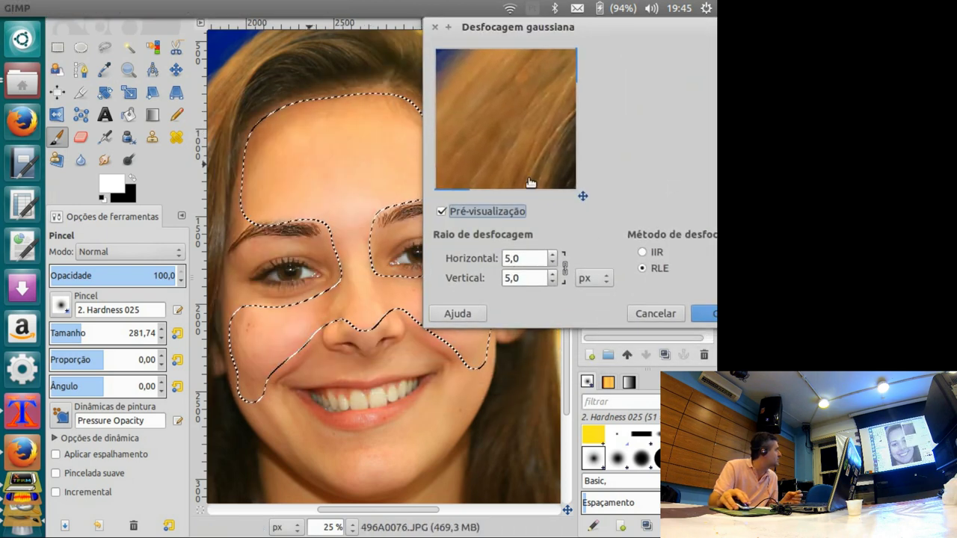
mouse_move(552, 154)
left_mouse_down()
mouse_move(474, 94)
mouse_move(506, 139)
mouse_move(549, 167)
mouse_move(513, 128)
mouse_move(526, 148)
mouse_move(519, 141)
left_mouse_up()
mouse_move(470, 94)
left_mouse_down()
mouse_move(545, 162)
mouse_move(521, 159)
left_mouse_up()
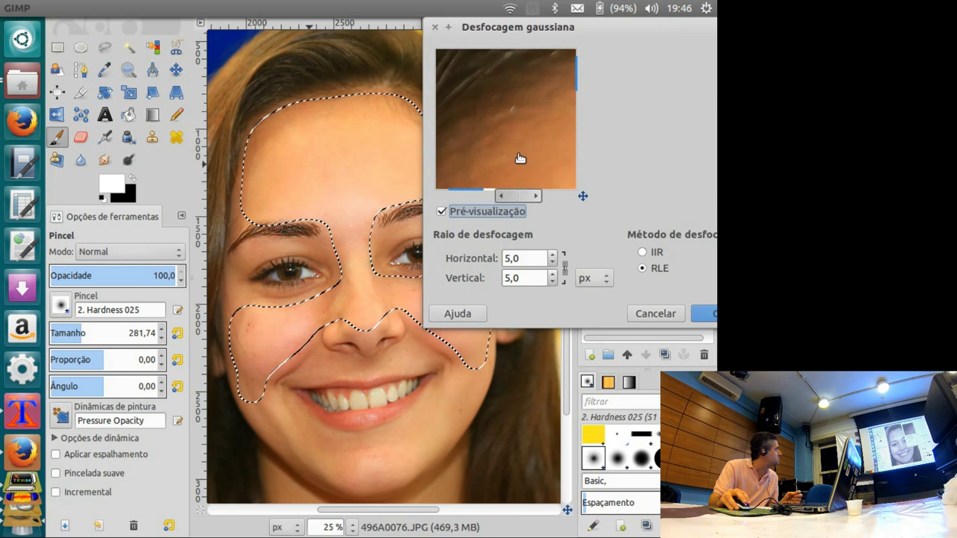
left_click(521, 255)
left_click_drag(521, 255, 501, 258)
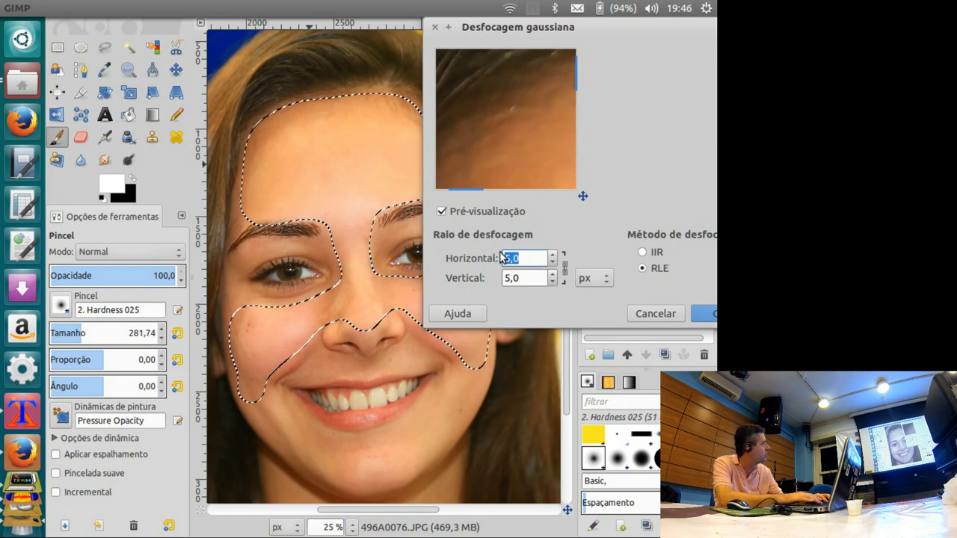
type("50")
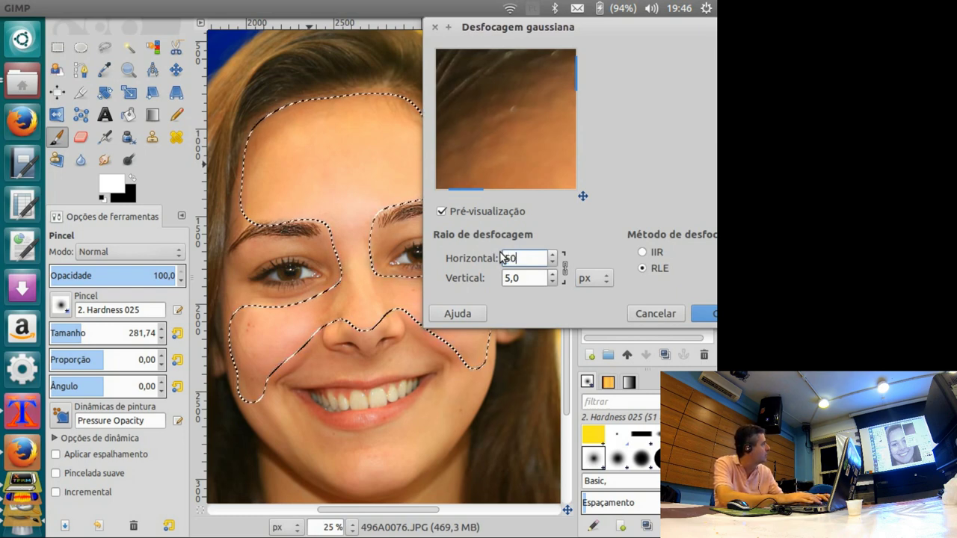
key("Tab")
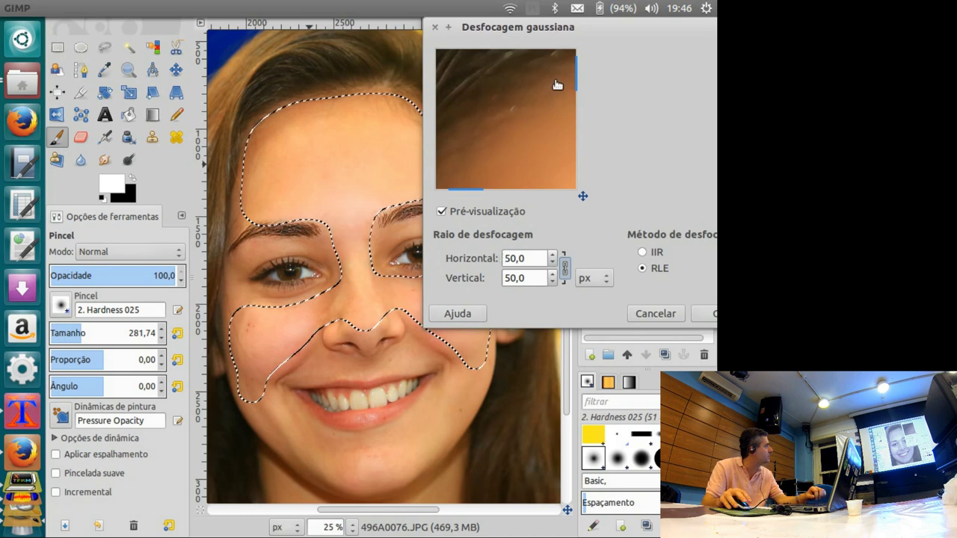
left_click_drag(601, 27, 481, 48)
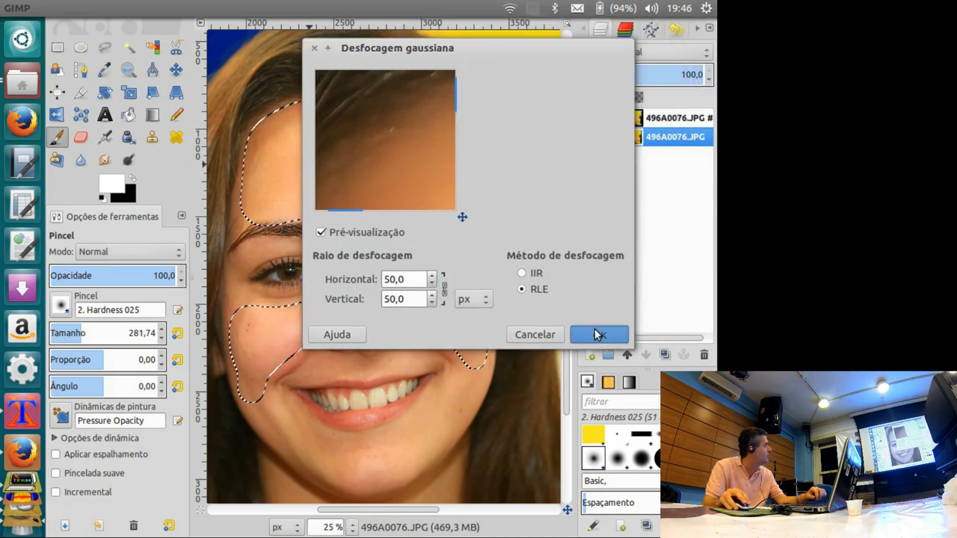
left_click(598, 334)
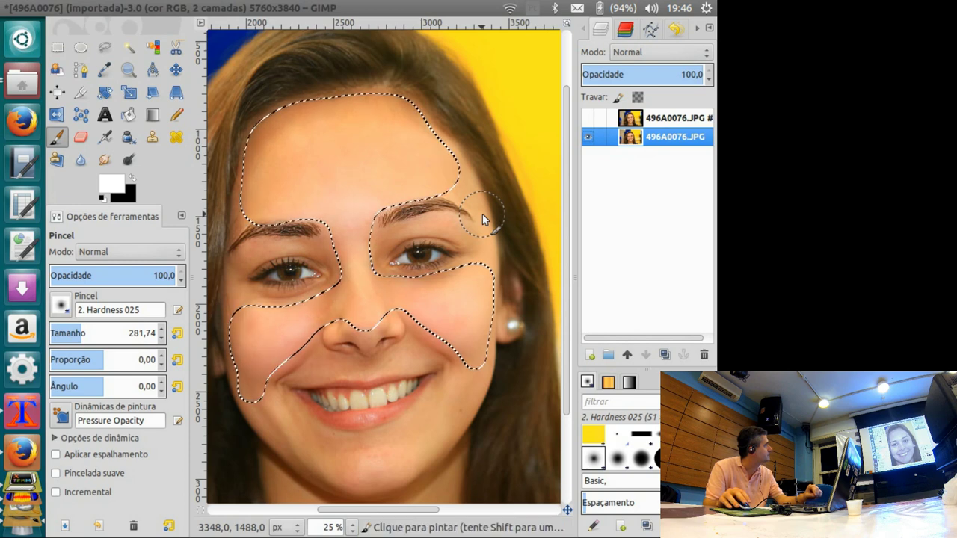
key("ctrl+shift+a")
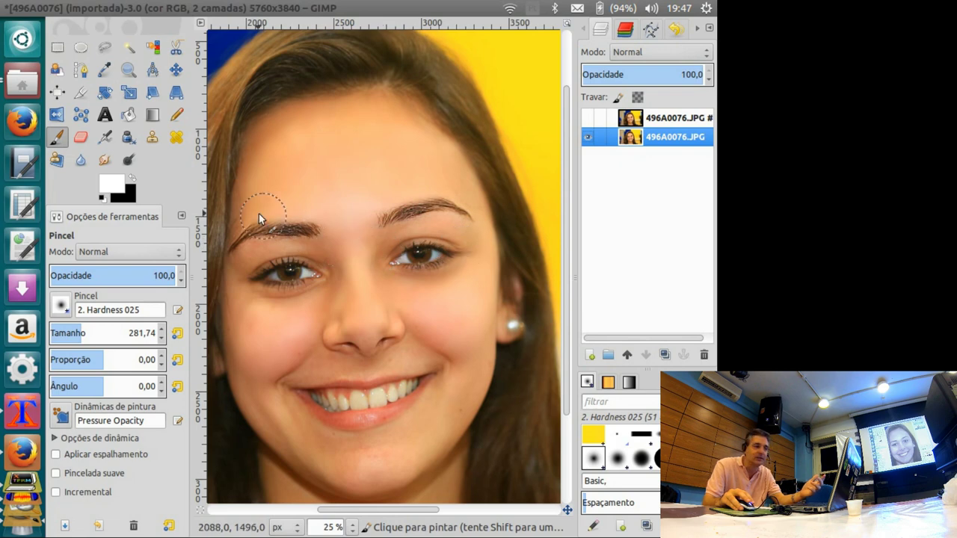
Pick the Dodge/Burn tool from the toolbox
left_click(129, 159)
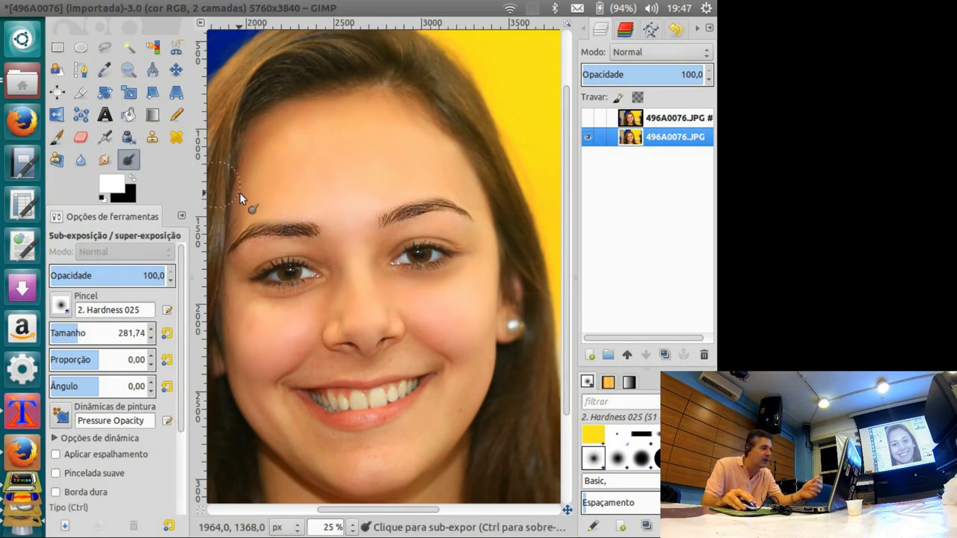
Set Dodge/Burn to Dodge and lighten straight strokes along both eyes
left_click(399, 244)
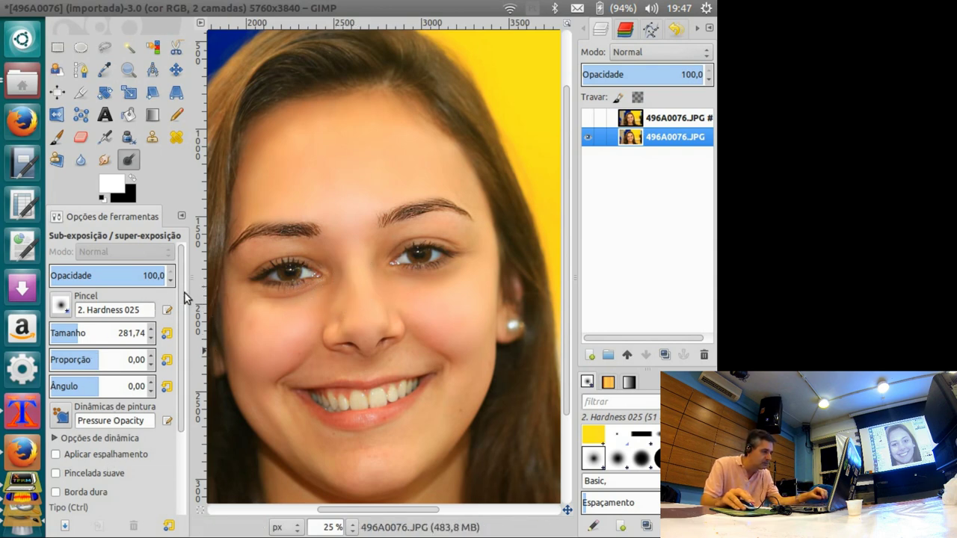
left_click_drag(181, 287, 184, 374)
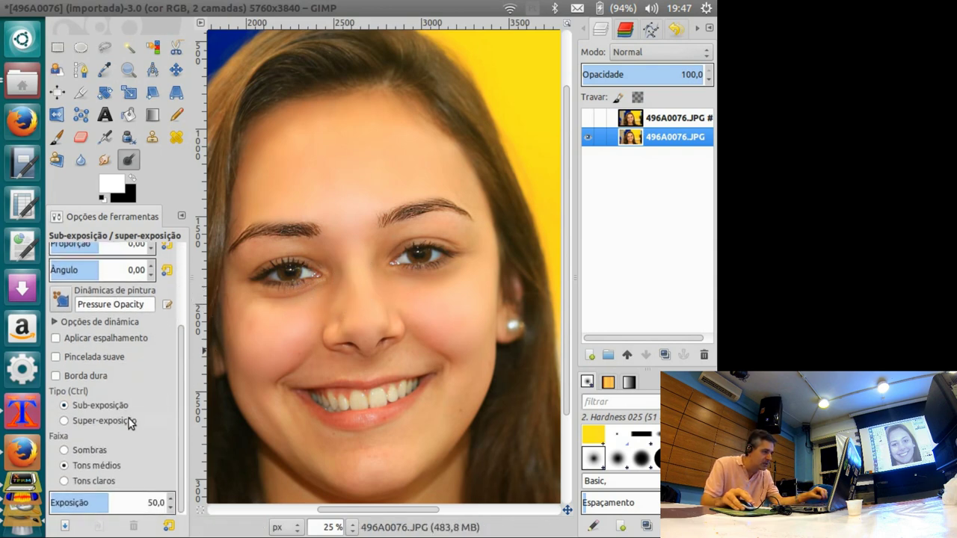
left_click(97, 420)
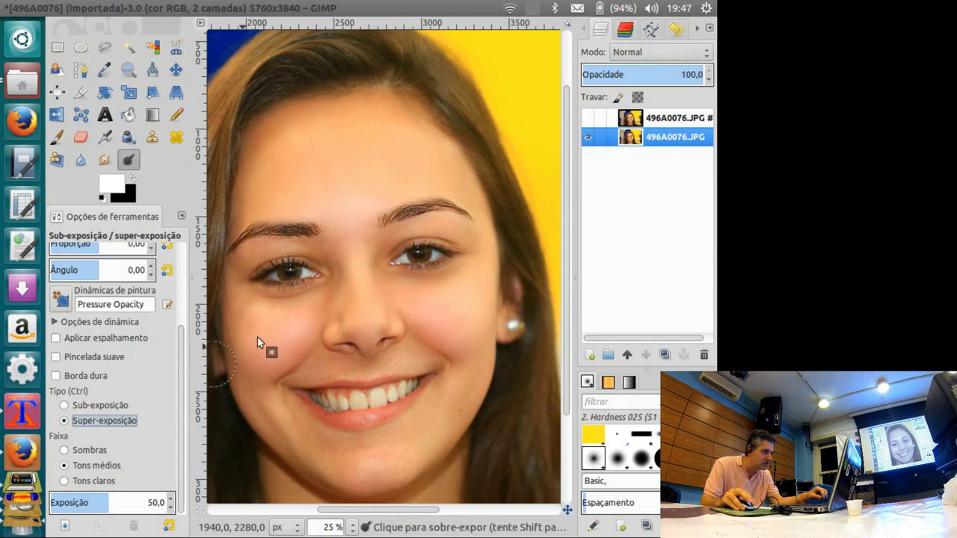
left_click(392, 250)
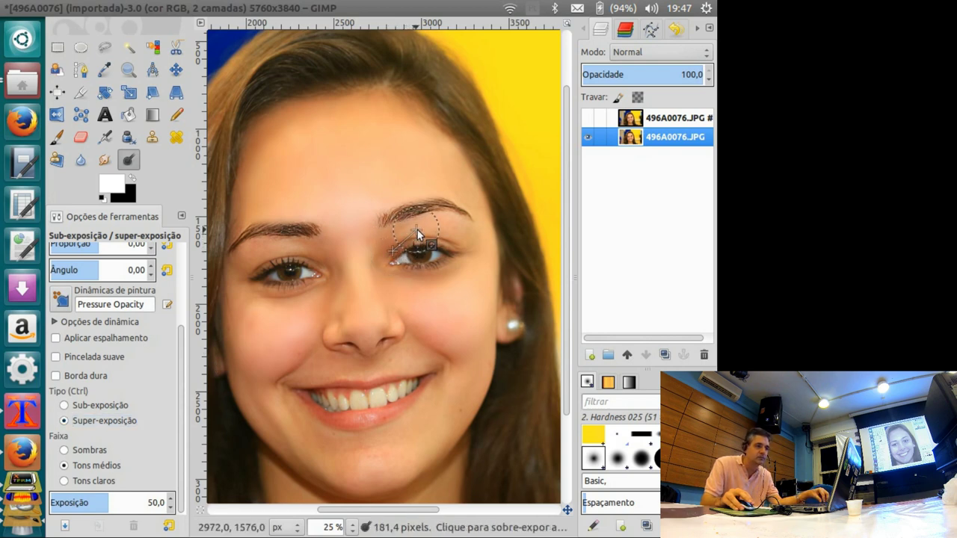
left_click(451, 241, "shift")
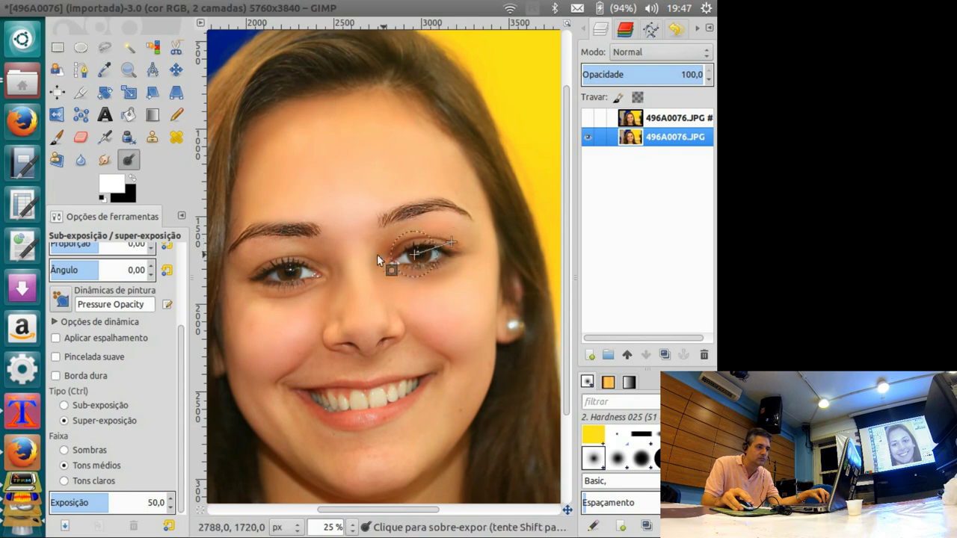
left_click(318, 259)
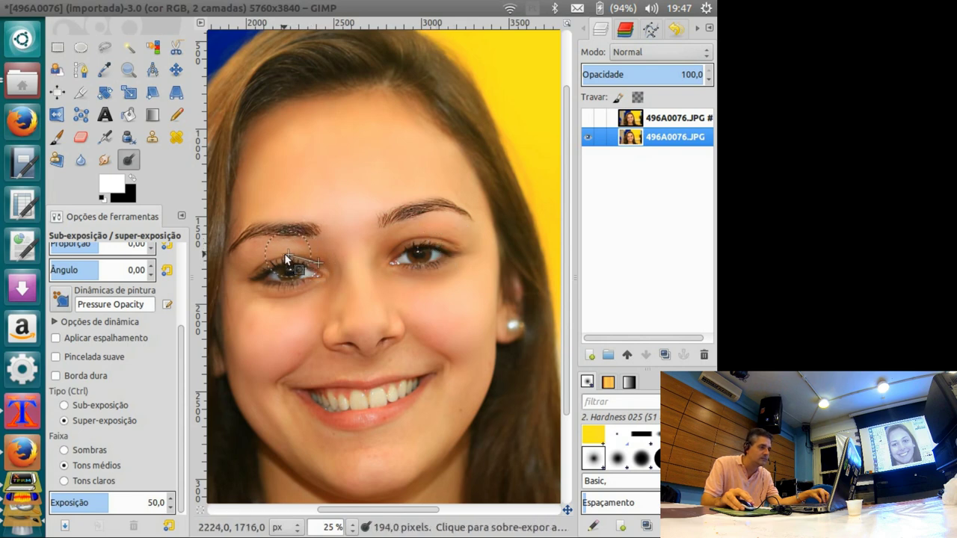
left_click(283, 260, "shift")
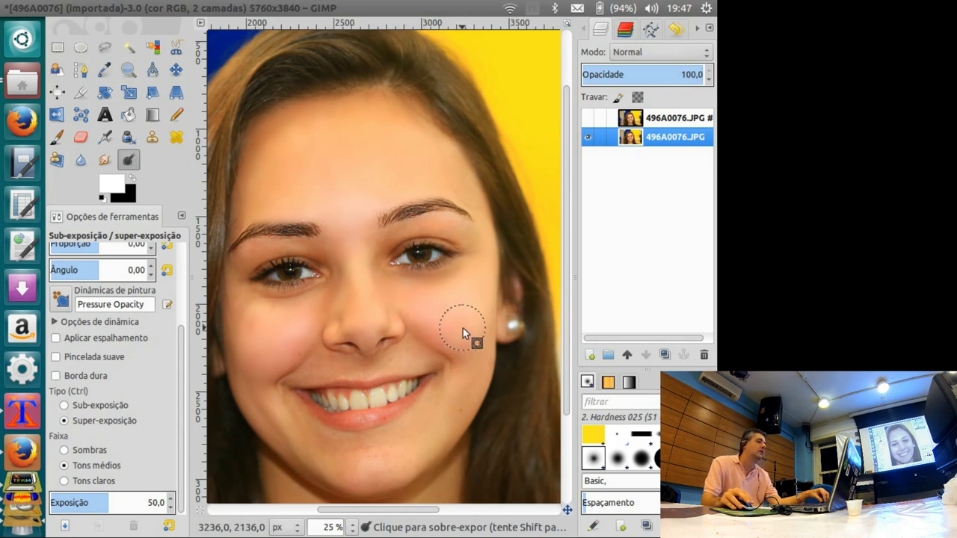
Toggle the top layer's visibility to compare, then move the view toward the mouth
left_click(588, 117)
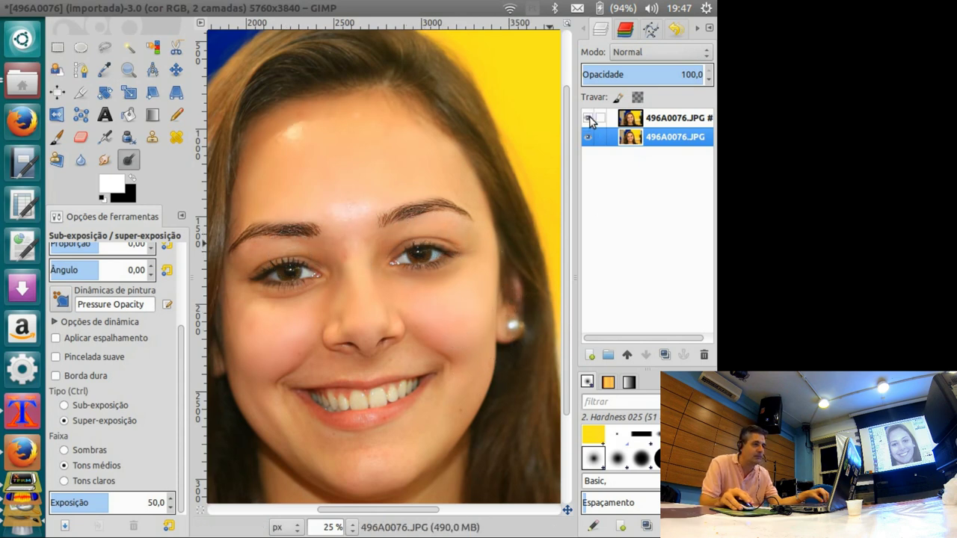
left_click(589, 118)
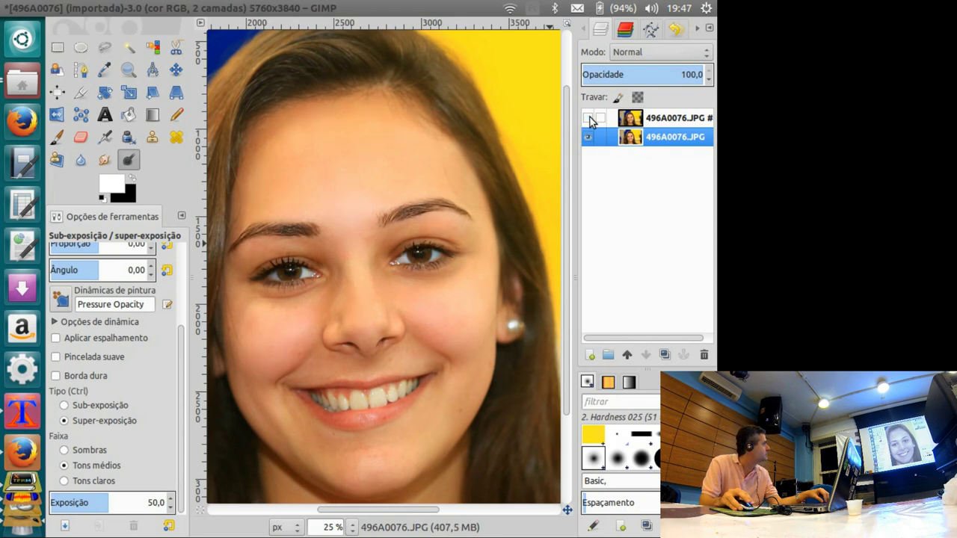
left_click(590, 118)
left_click(589, 118)
key("space")
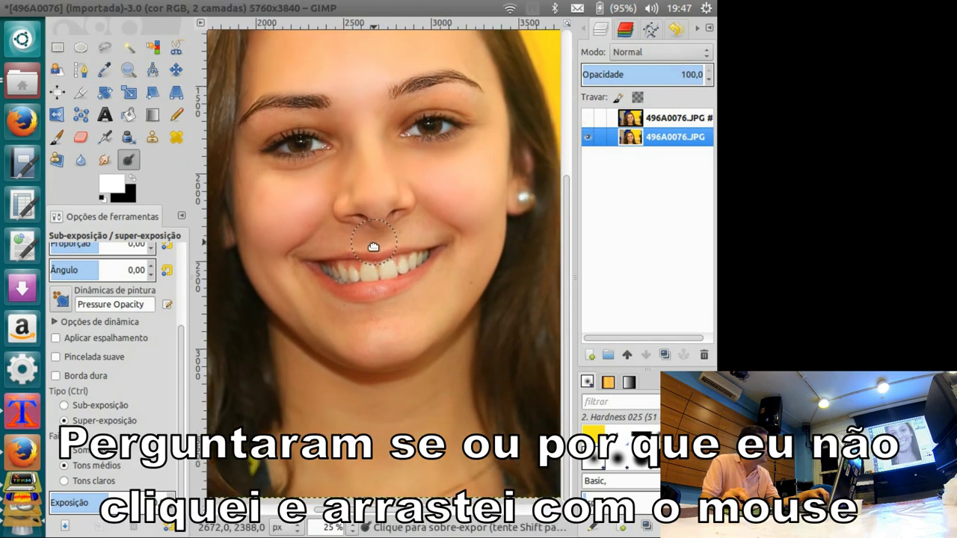
key("space")
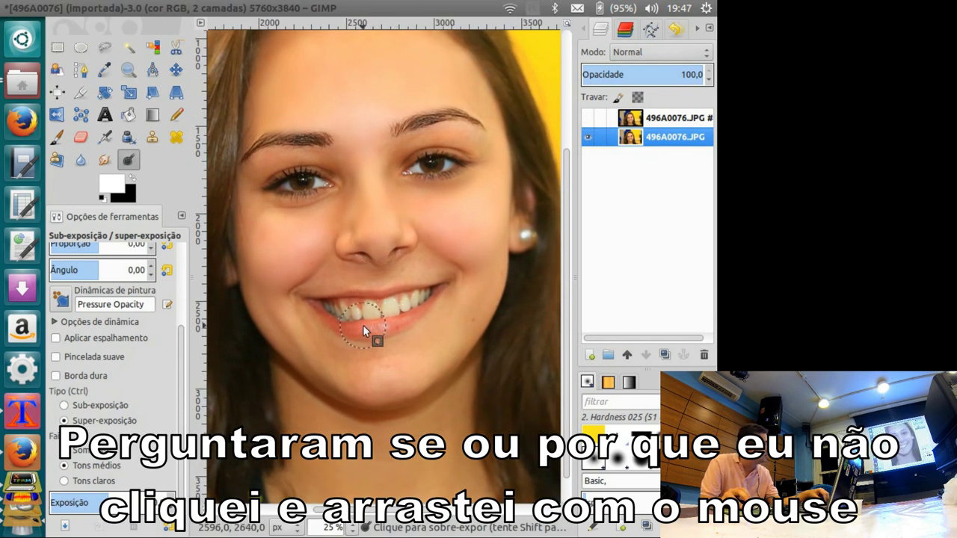
key("f")
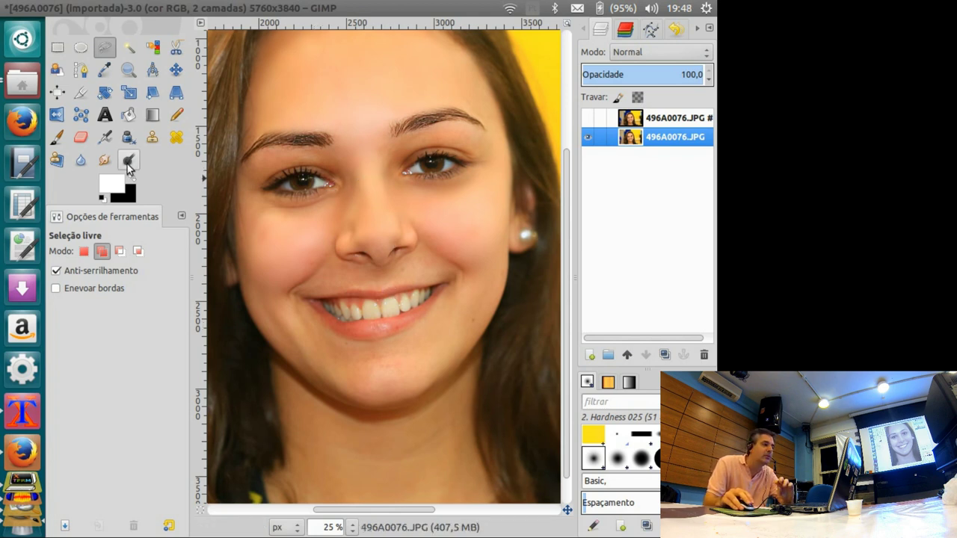
Reselect Dodge/Burn and dodge a straight Shift-click line across the forehead
scroll(384, 176, "up", 3)
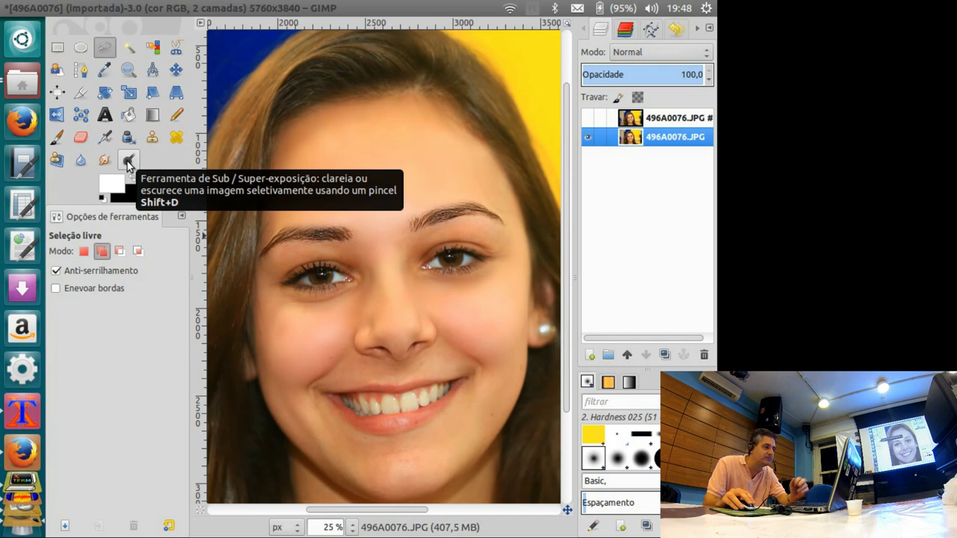
left_click(128, 162)
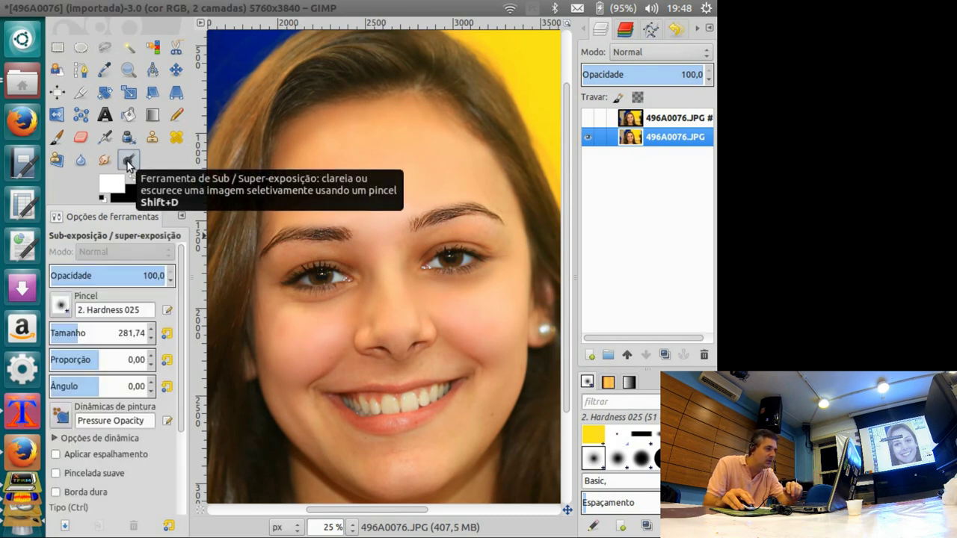
left_click(63, 309)
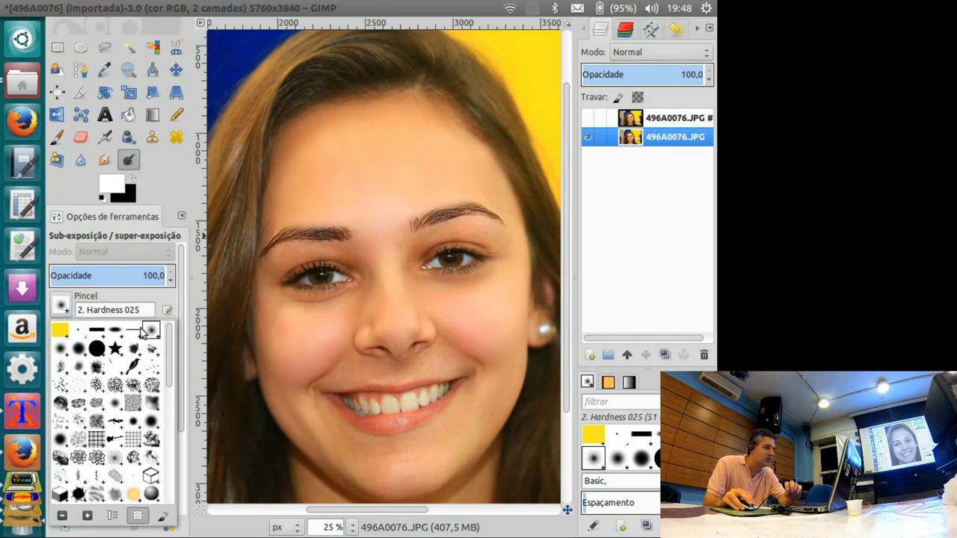
left_click(169, 300)
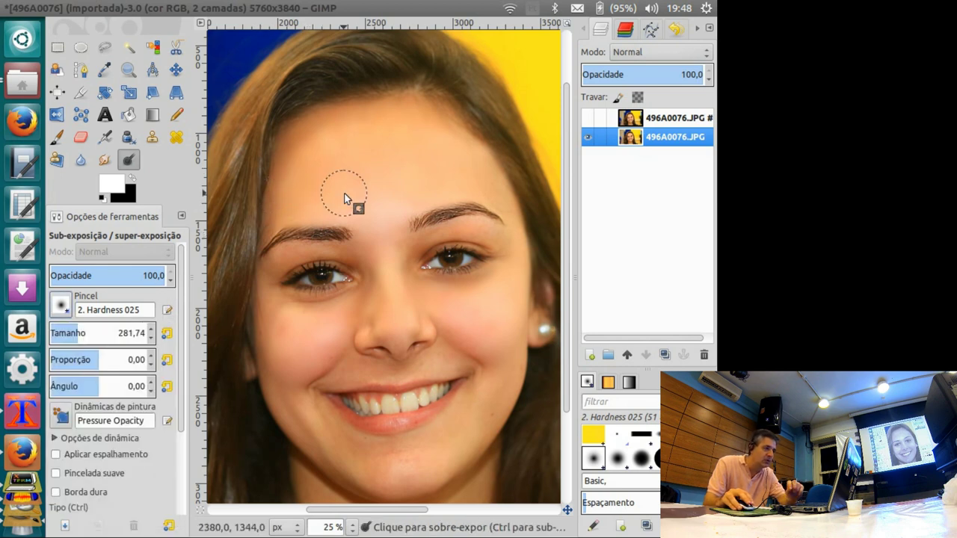
left_click(319, 186)
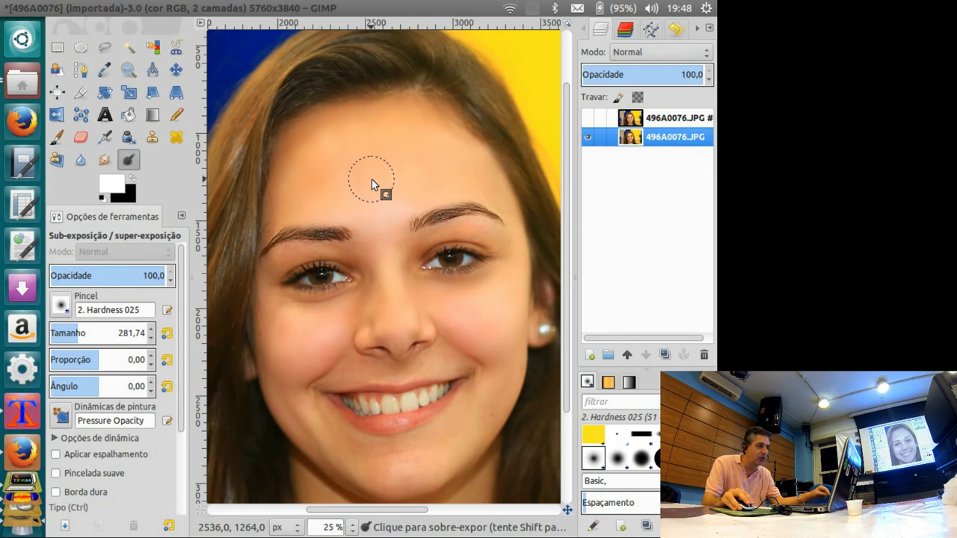
key("shift")
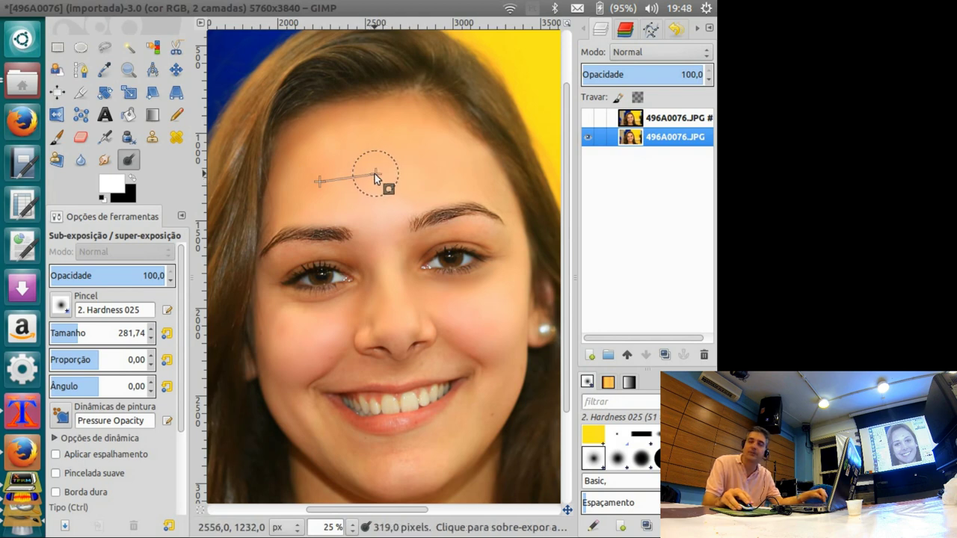
left_click(433, 167, "shift")
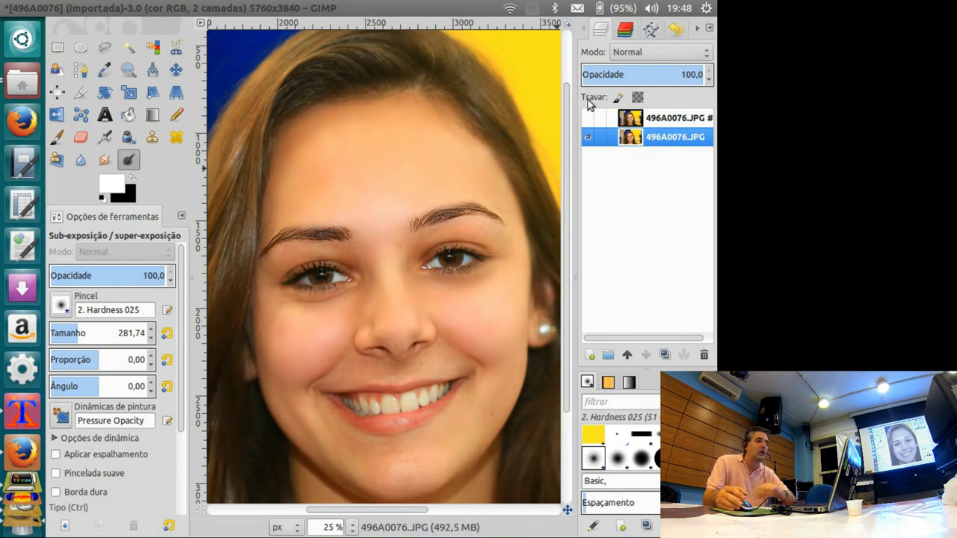
mouse_move(454, 363)
left_mouse_down()
mouse_move(442, 322)
mouse_move(455, 285)
left_mouse_up()
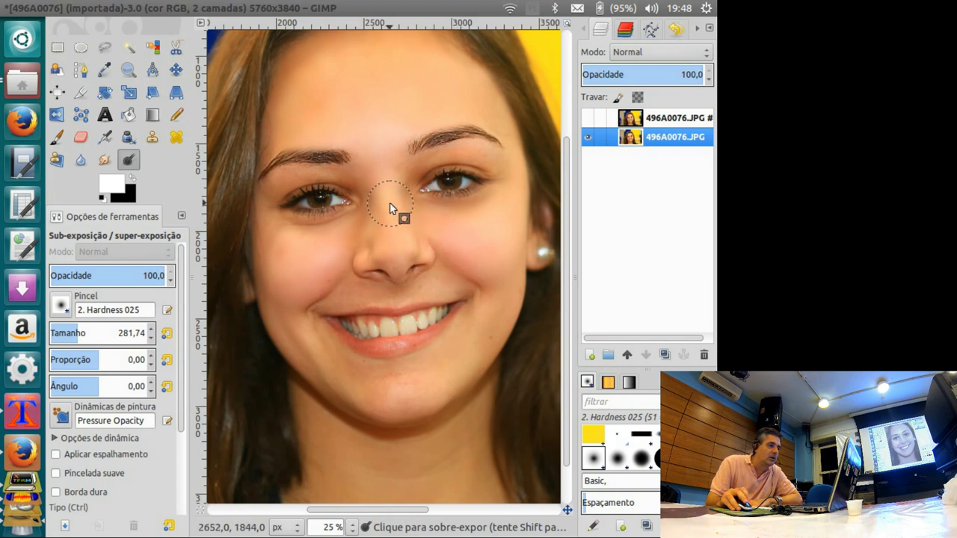
left_click_drag(427, 252, 424, 331)
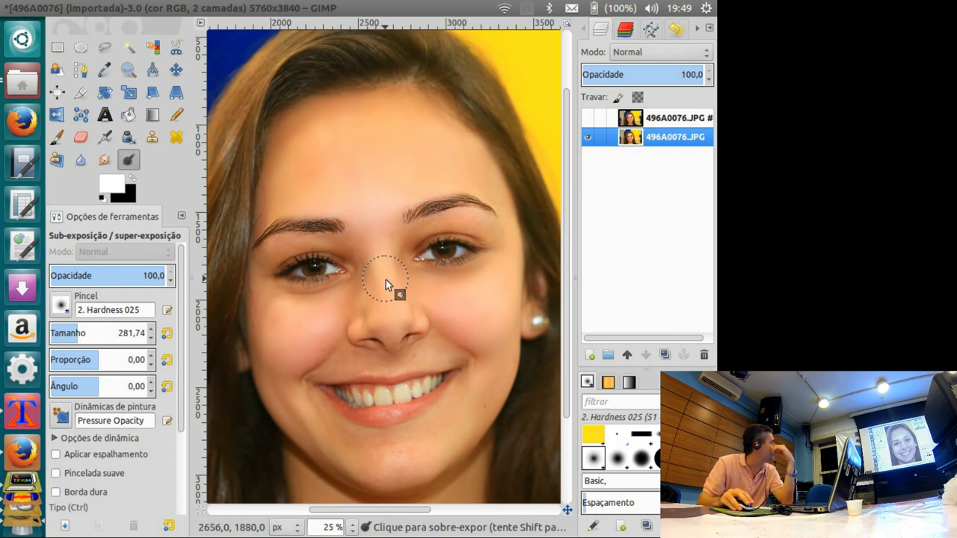
left_click_drag(385, 284, 352, 263)
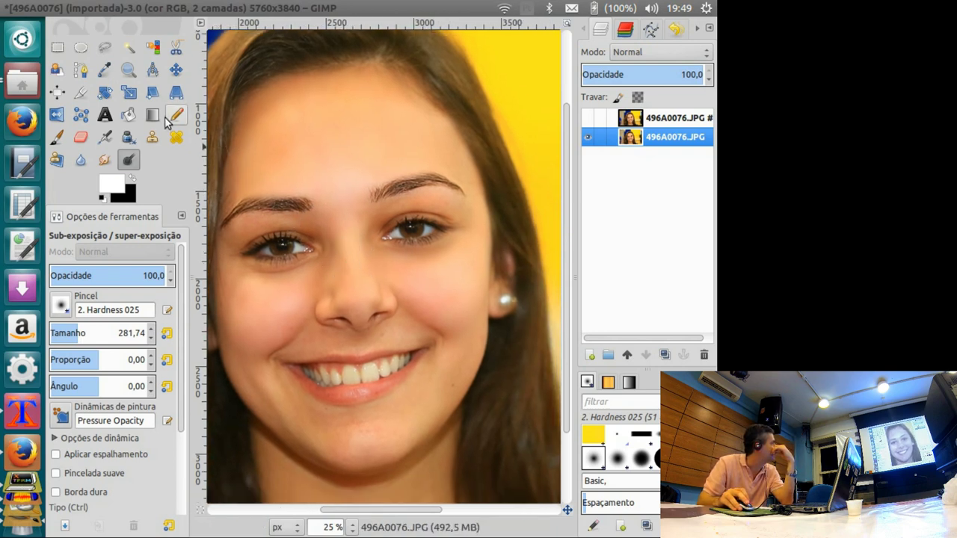
Free-select a triangle along the left side of the nose
left_click(104, 48)
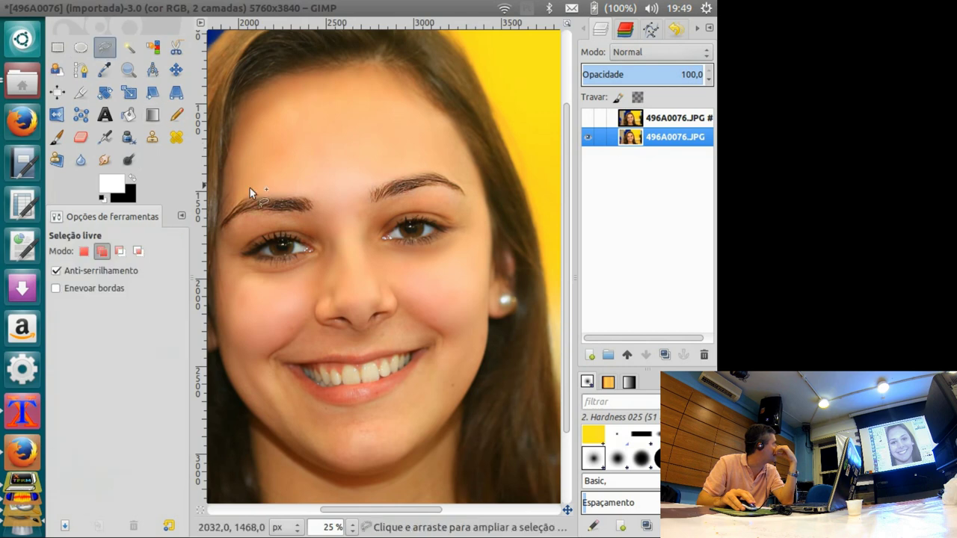
left_click(347, 222)
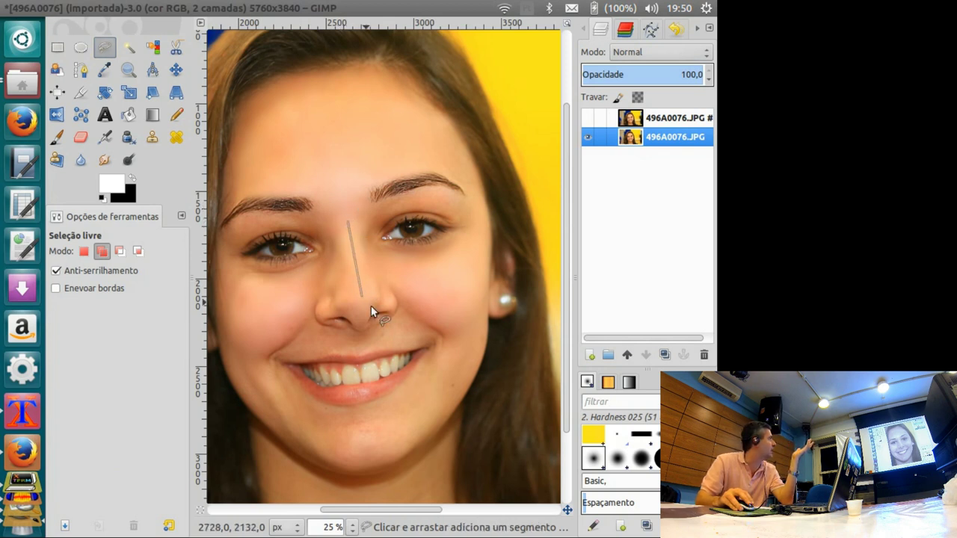
left_click(363, 340)
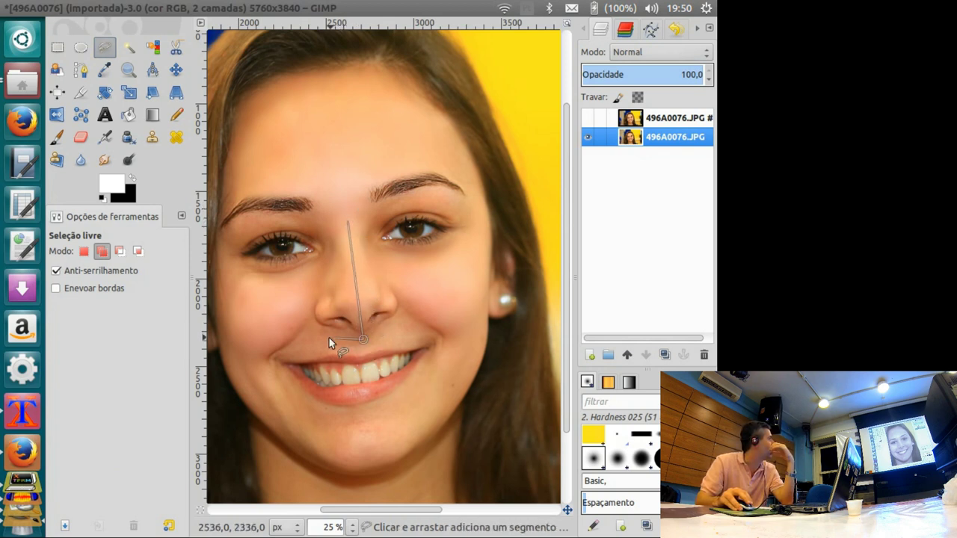
left_click(302, 334)
left_click(301, 308)
left_click(348, 223)
key("Return")
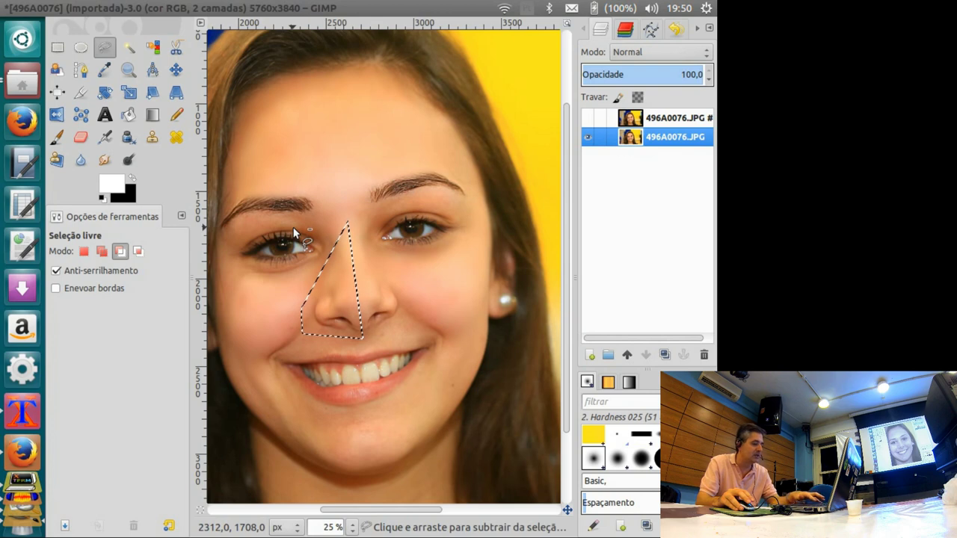
Feather the nose selection by 20 px
key("alt+s")
key("e")
left_click_drag(375, 240, 425, 389)
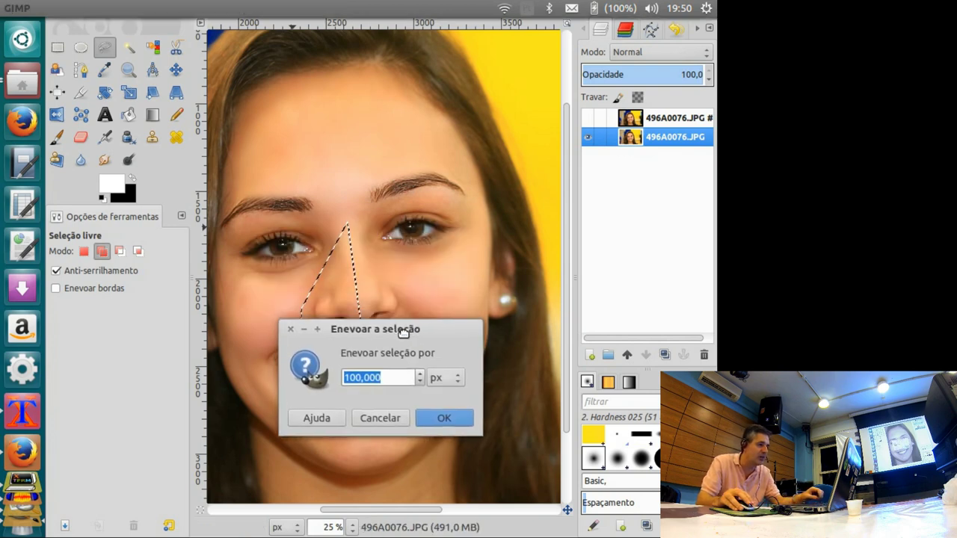
scroll(358, 301, "up", 4, "ctrl")
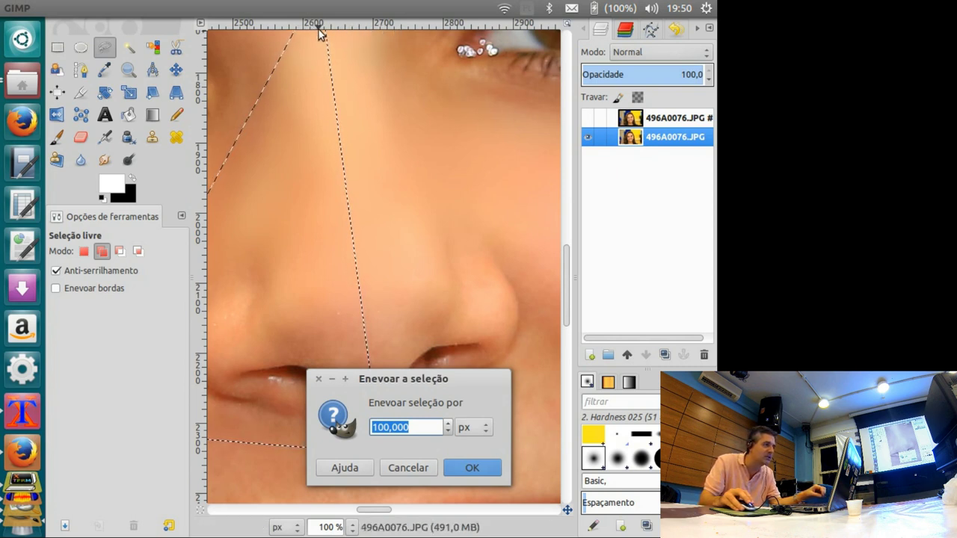
left_click(431, 433)
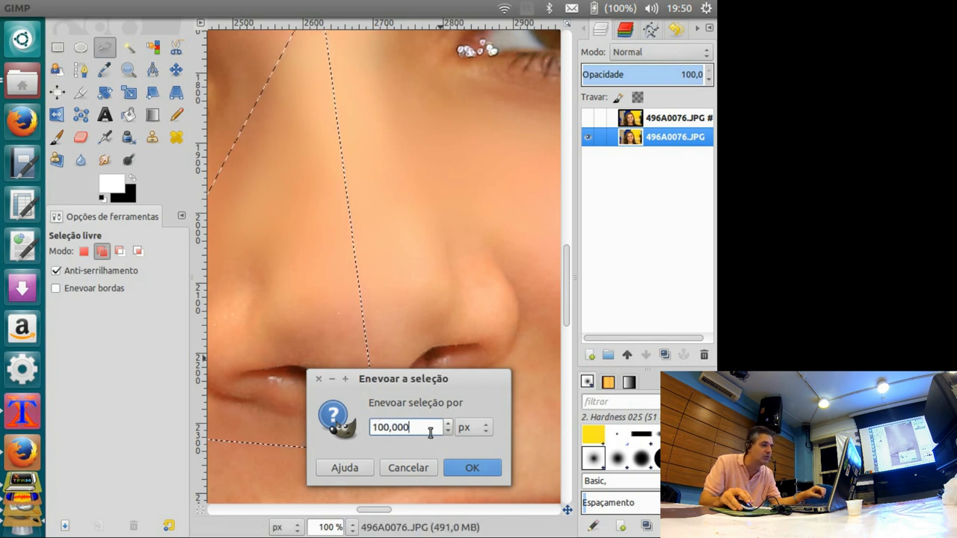
double_click(431, 432)
type("20")
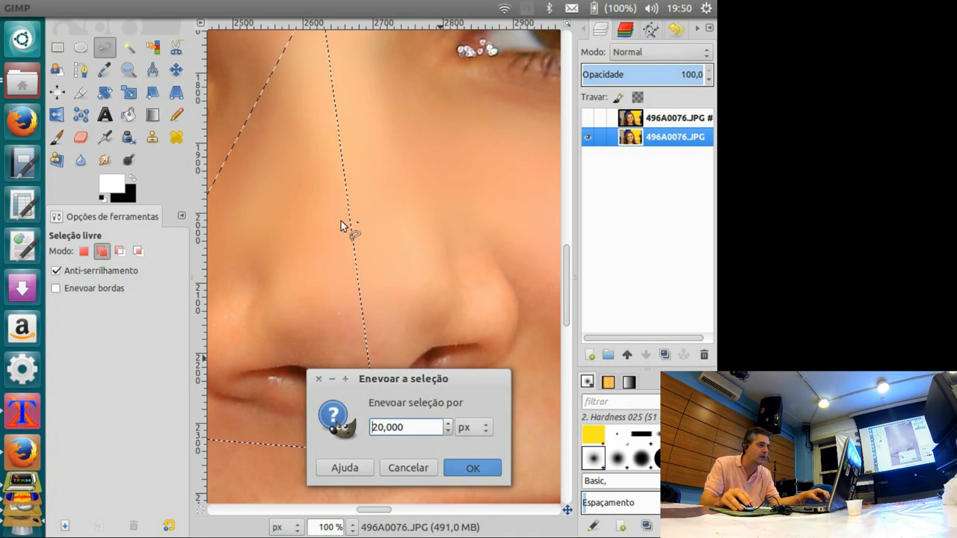
key("Return")
Feather it by a further 40 px, then copy and paste it as a floating selection
left_click_drag(351, 123, 391, 291)
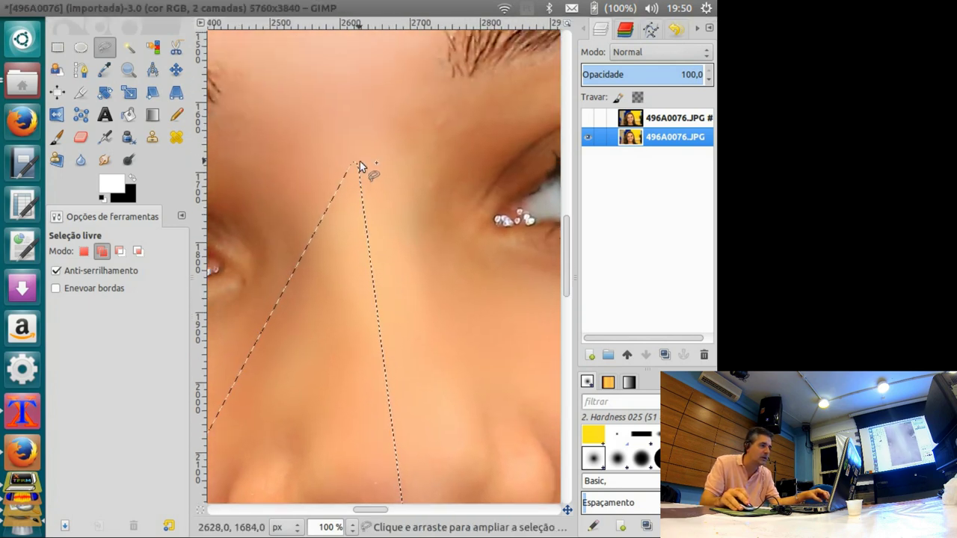
scroll(395, 215, "down", 3, "ctrl")
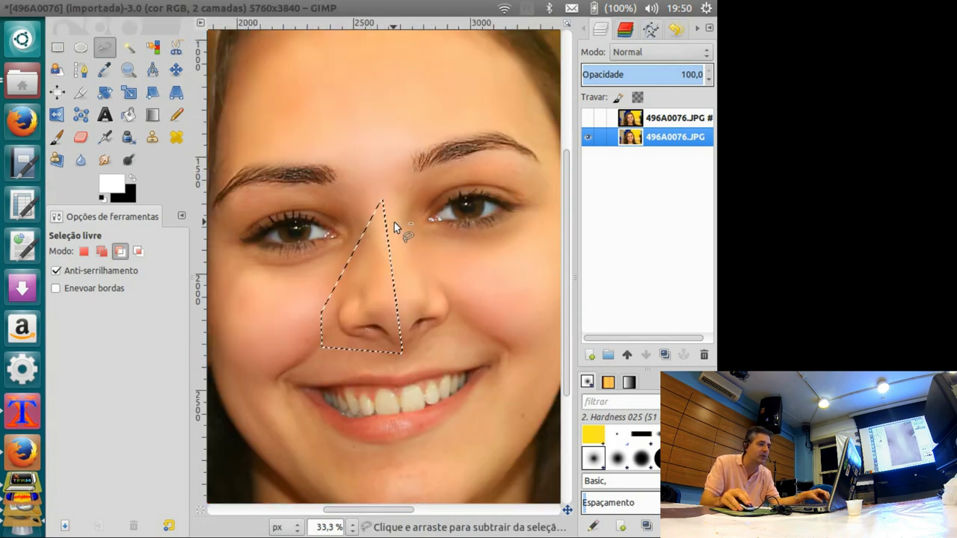
scroll(383, 292, "down", 3)
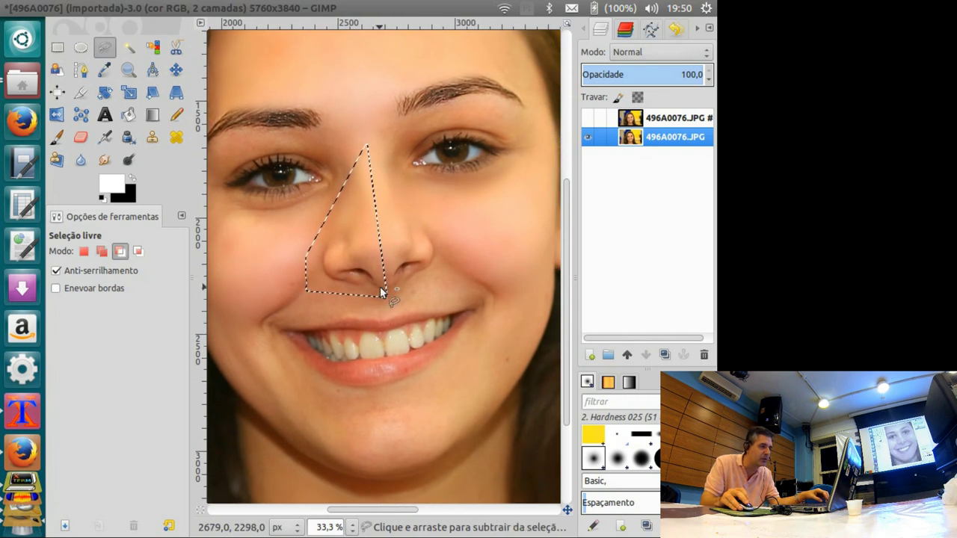
key("alt+s")
key("e")
type("40")
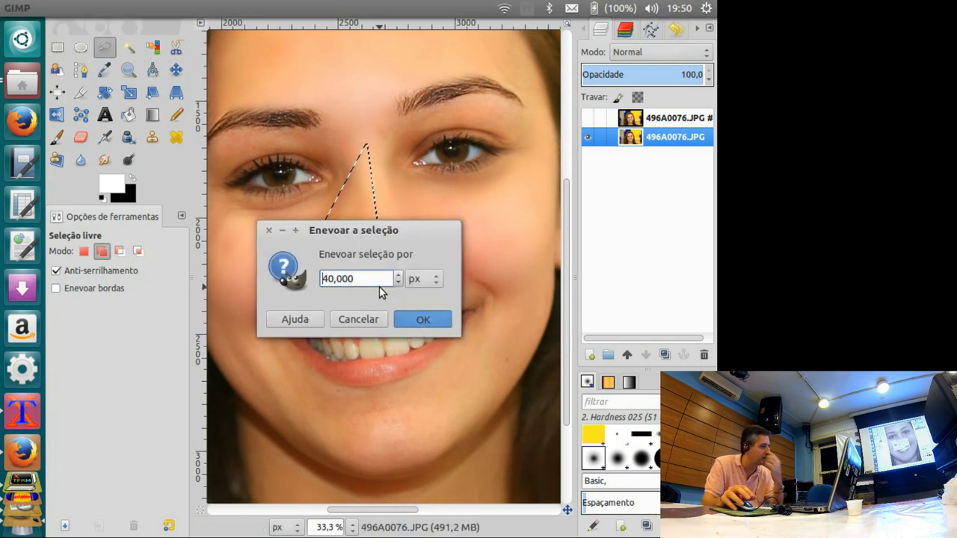
key("Return")
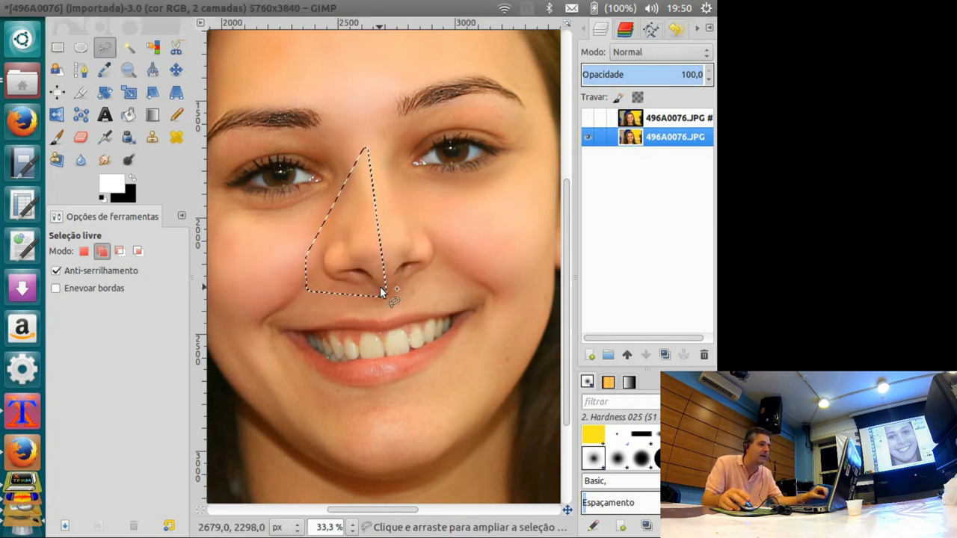
key("ctrl+c")
key("ctrl+v")
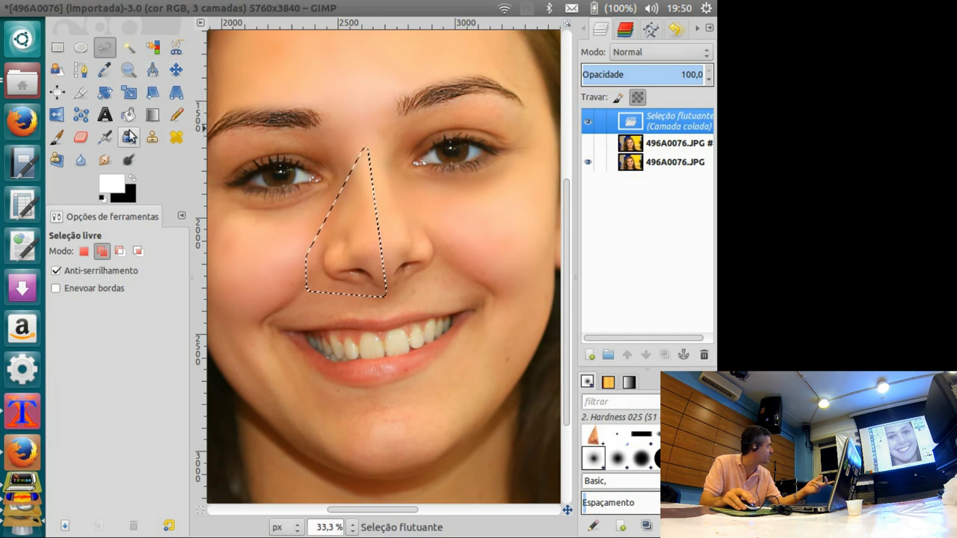
Try tilting the floating nose patch with the Rotate tool, then cancel the rotation
left_click(105, 95)
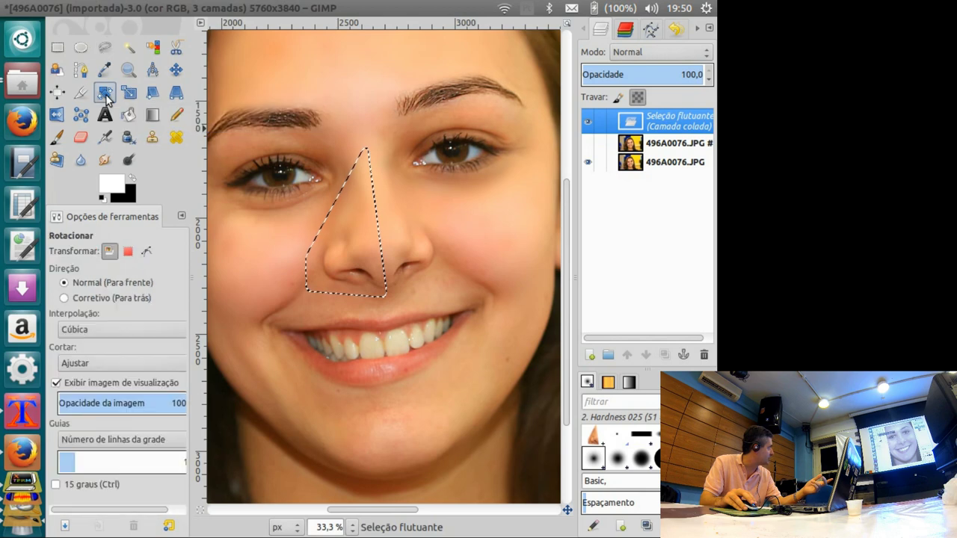
left_click(345, 239)
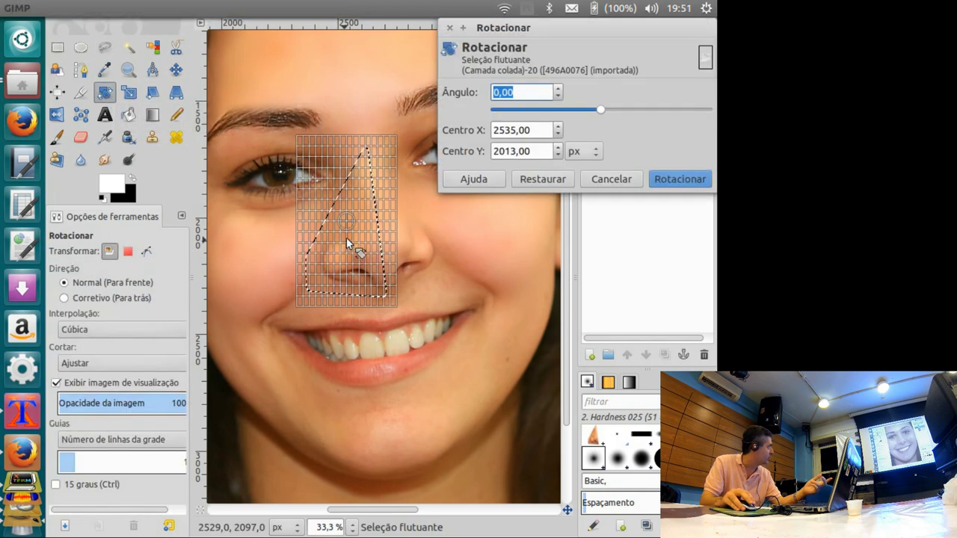
mouse_move(345, 226)
left_mouse_down()
mouse_move(342, 258)
mouse_move(368, 150)
left_mouse_up()
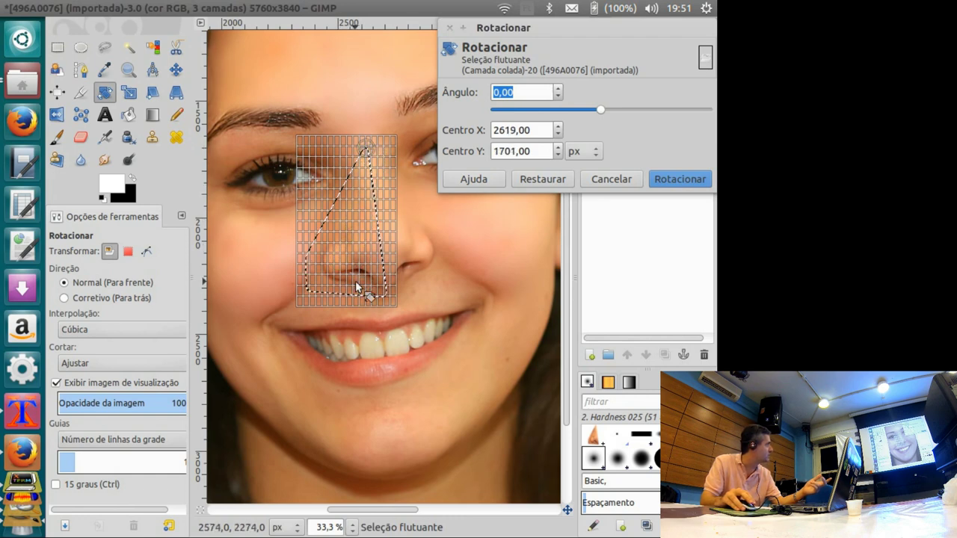
left_click_drag(356, 286, 362, 281)
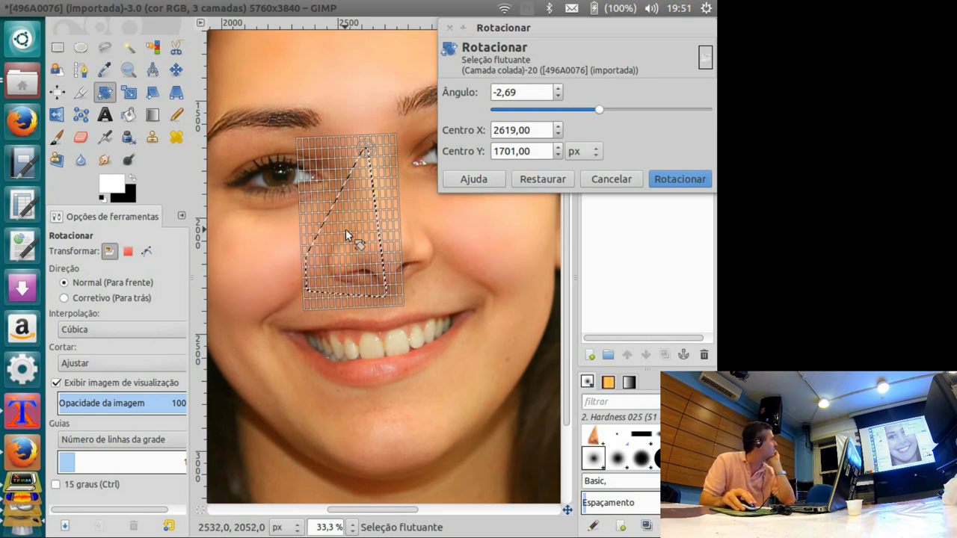
mouse_move(367, 289)
left_mouse_down()
mouse_move(339, 282)
mouse_move(352, 280)
left_mouse_up()
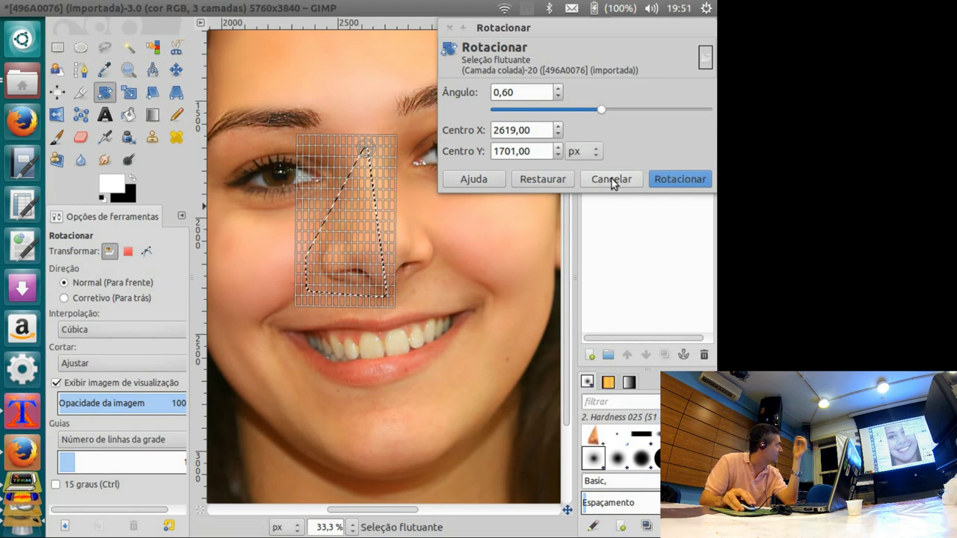
left_click(612, 179)
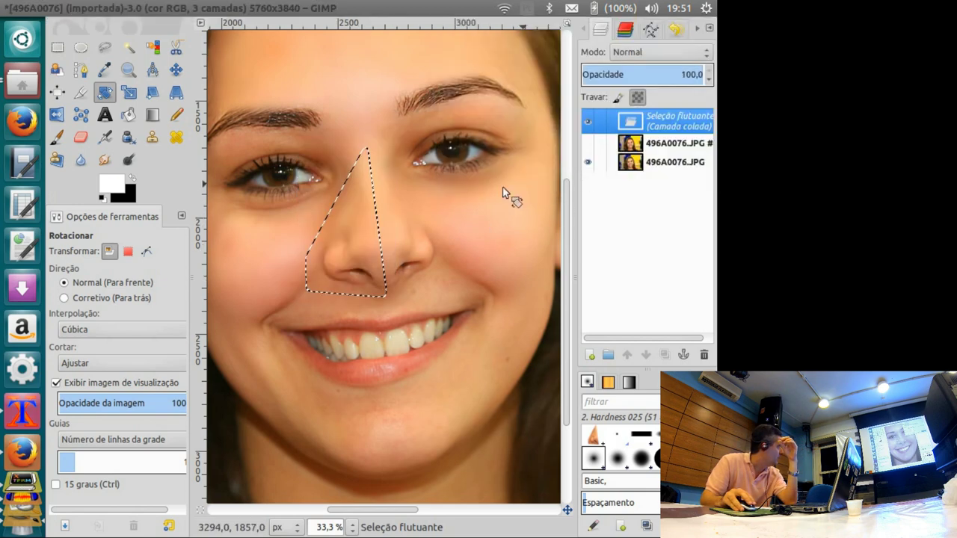
Anchor the floating nose patch onto the photo layer, comparing with the top layer left hidden
left_click(173, 72)
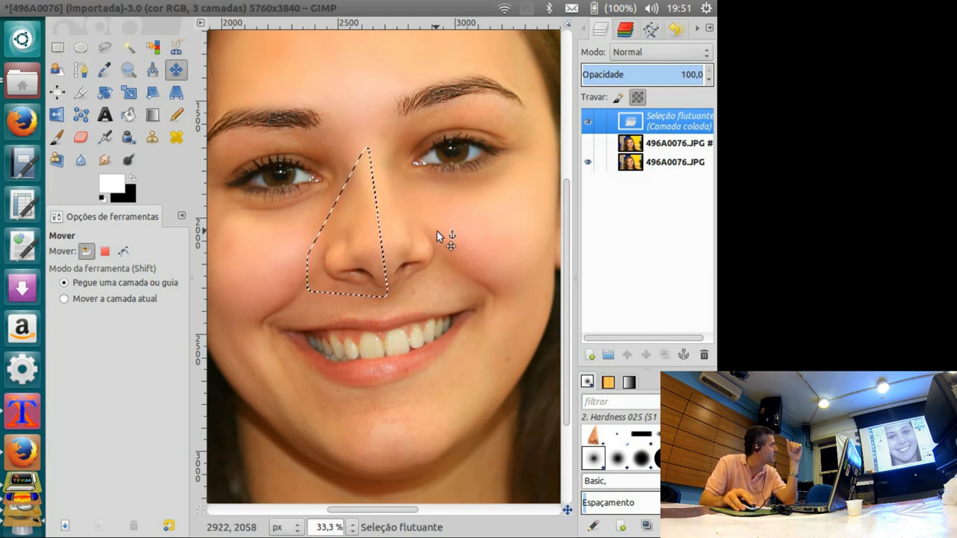
left_click(155, 9)
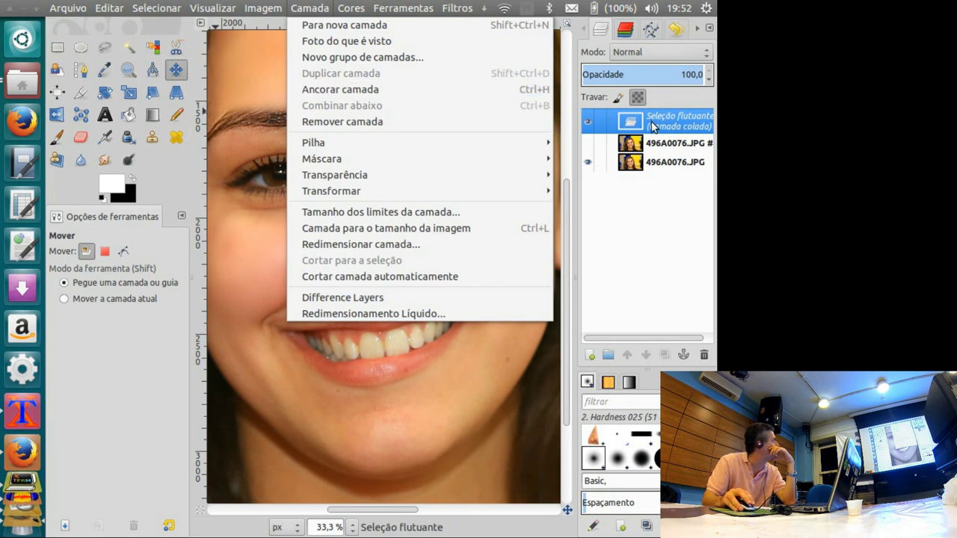
left_click(522, 89)
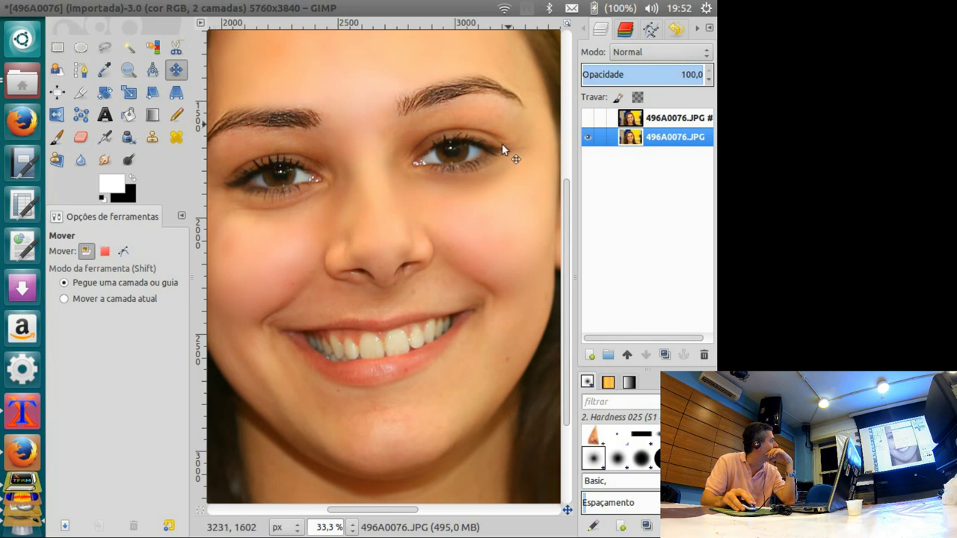
left_click(588, 119)
left_click(588, 118)
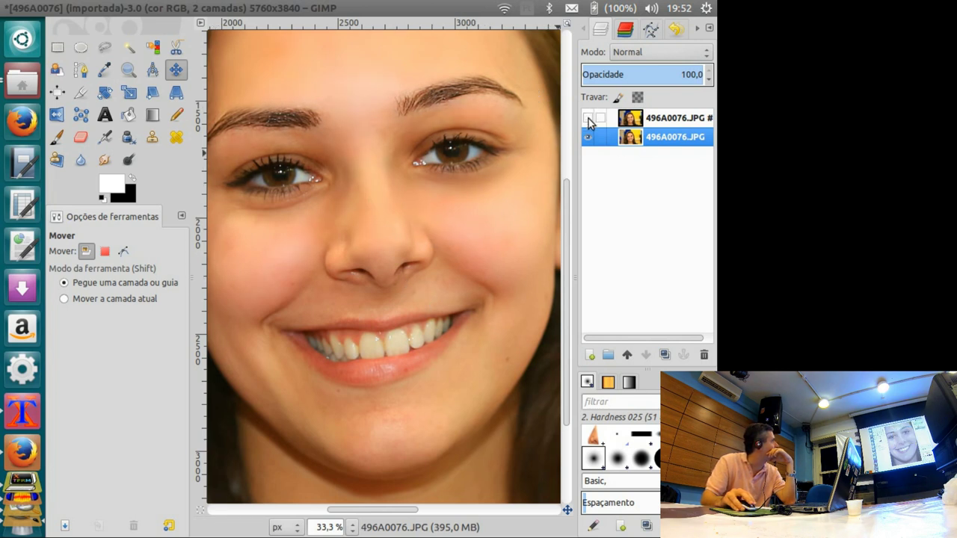
left_click(589, 118)
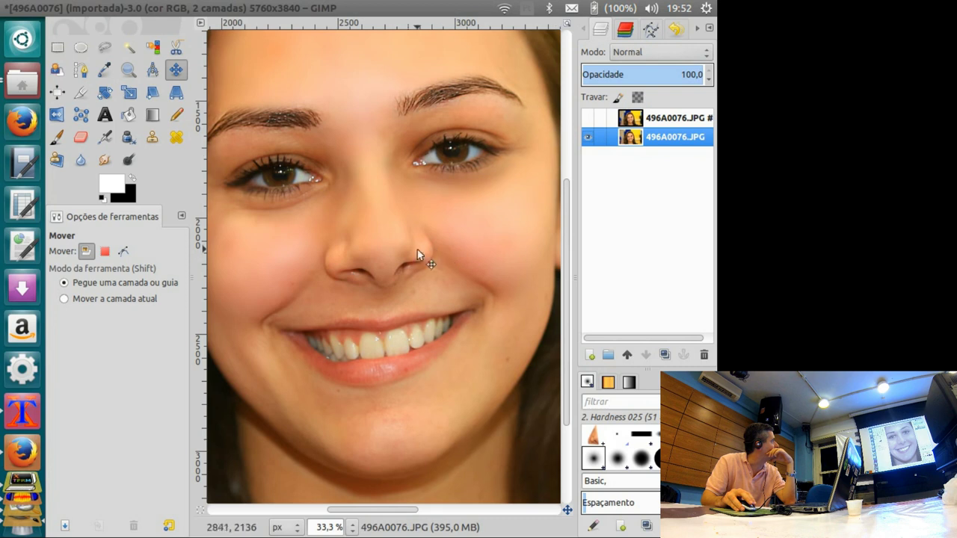
Outline the right side of the nose with a free polygon selection and feather it 40 px
key("f")
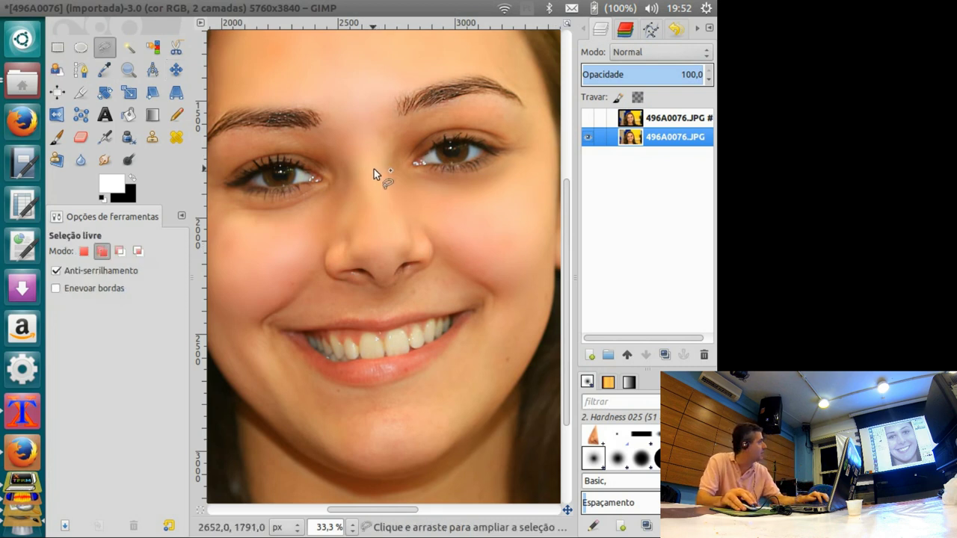
left_click(371, 164)
left_click(425, 289)
left_click(460, 247)
left_click(371, 164)
key("ctrl+shift+f")
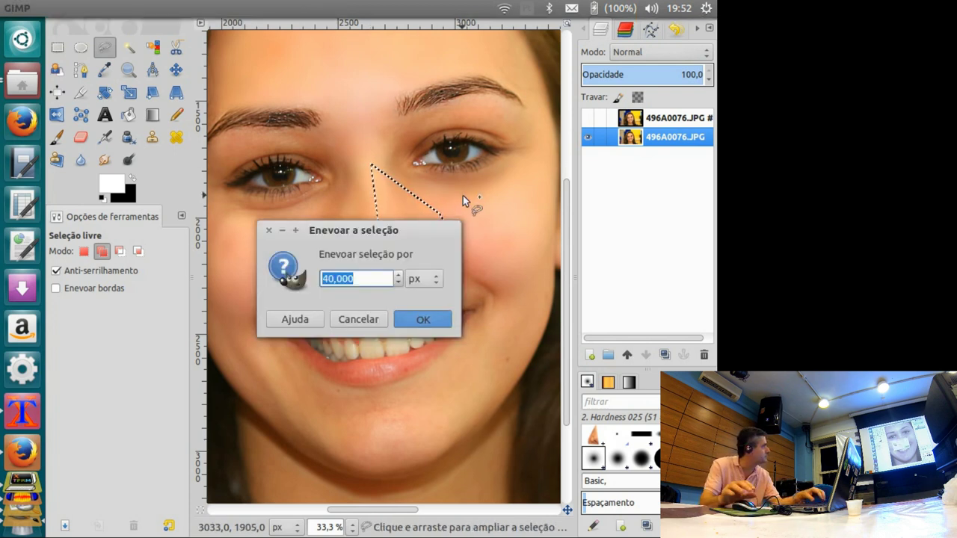
key("Return")
key("ctrl")
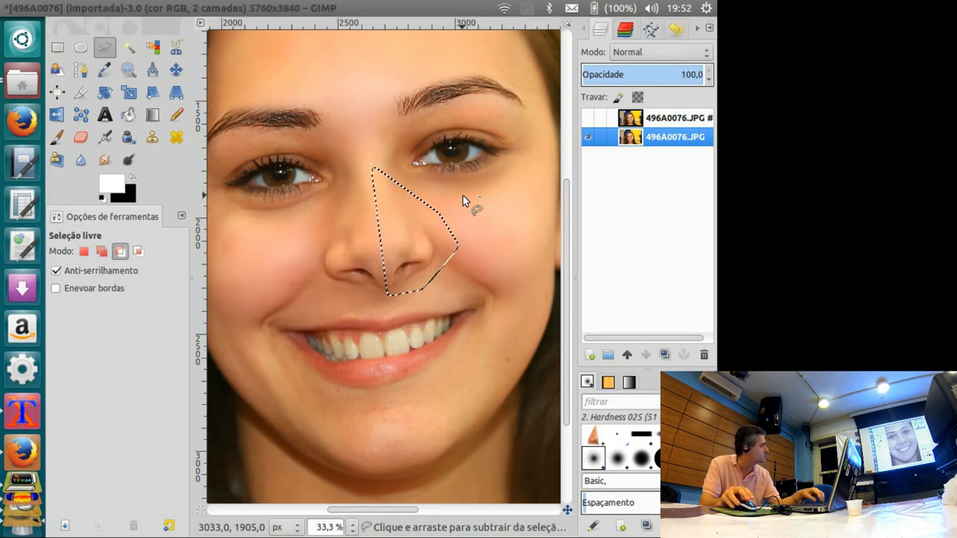
Copy and paste the feathered nose area, anchor it, and compare by toggling the top layer
key("ctrl+c")
key("ctrl+v")
key("m")
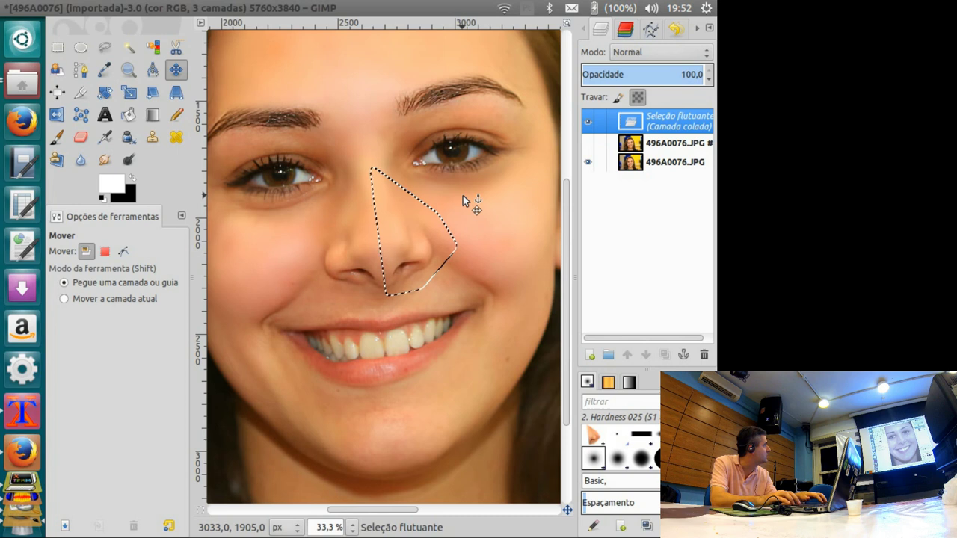
key("ctrl+h")
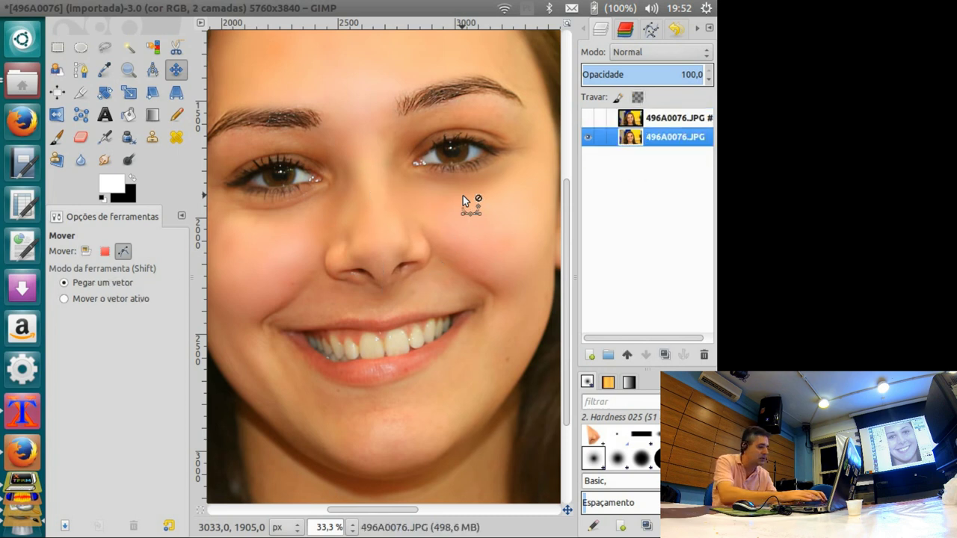
left_click(588, 118)
left_click(588, 118)
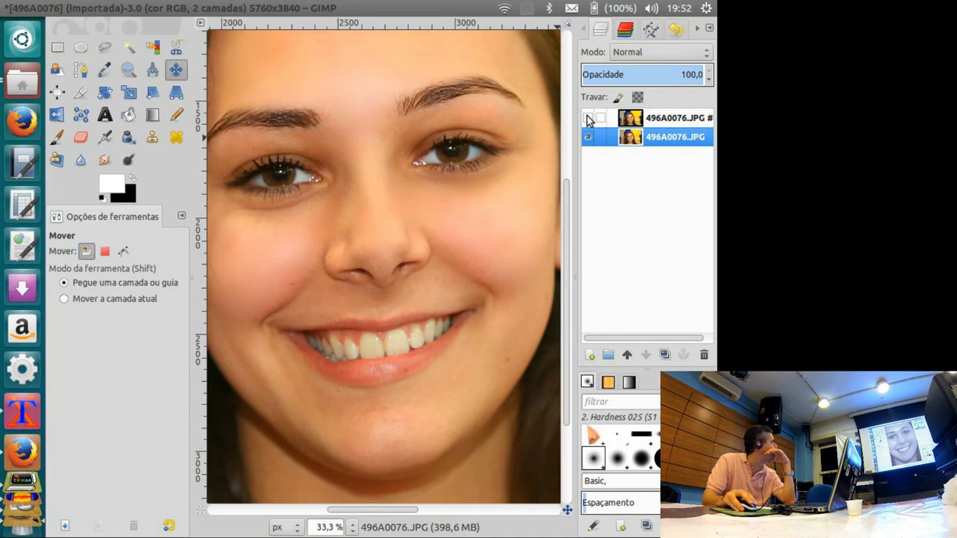
scroll(436, 236, "down", 2)
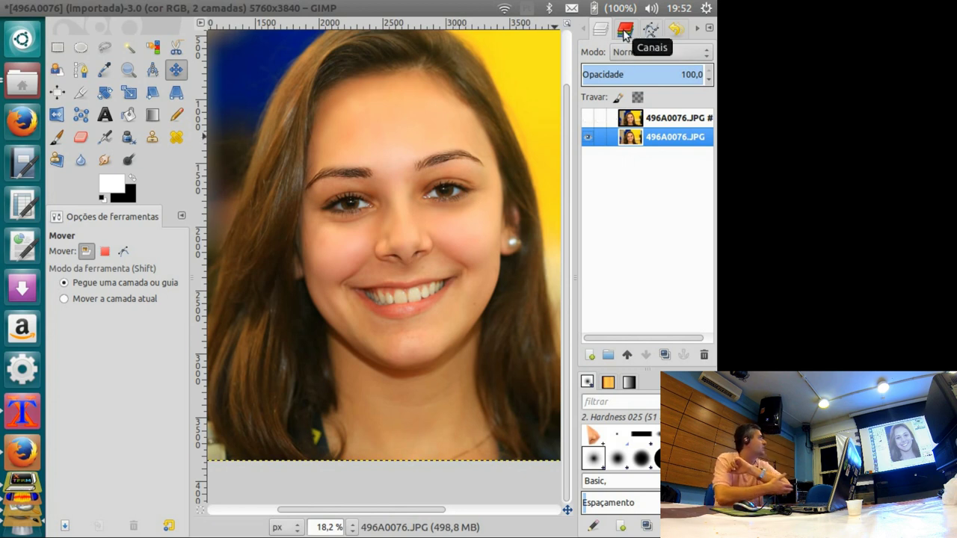
left_click(625, 33)
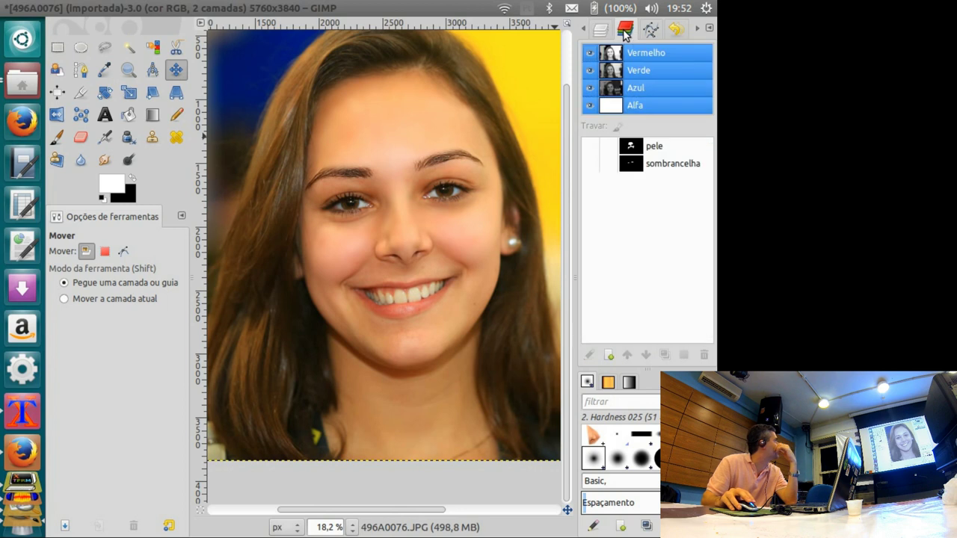
Select the pele channel and toggle its mask preview on and off over the portrait
left_click(655, 148)
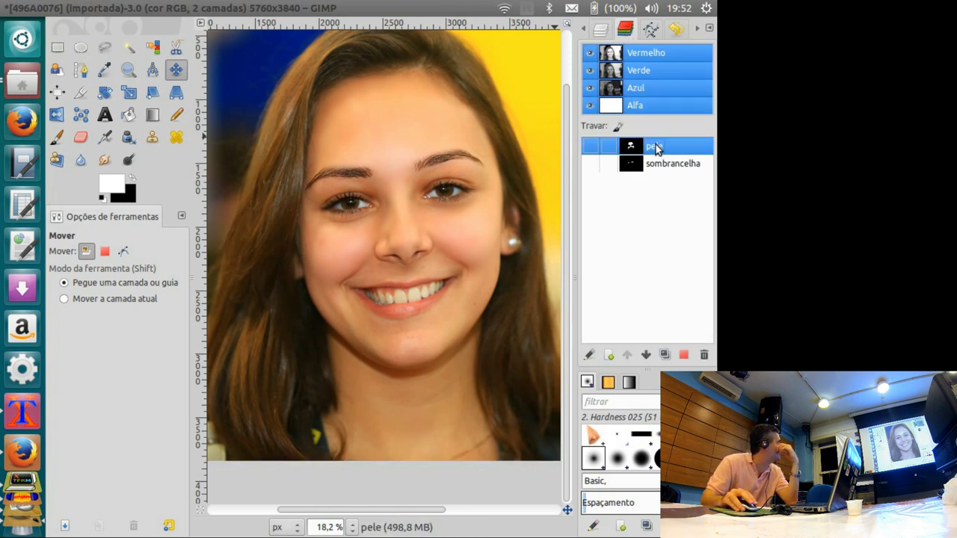
left_click(590, 147)
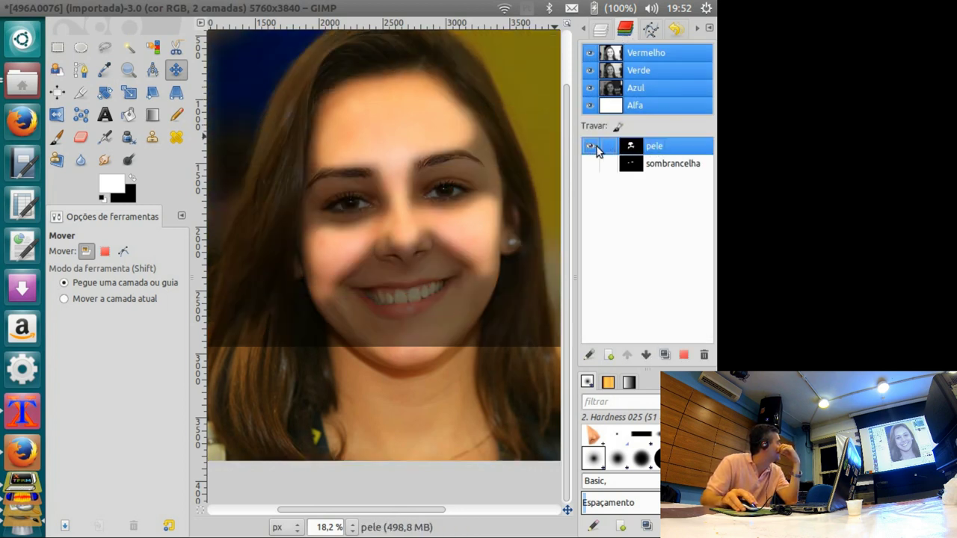
left_click(590, 147)
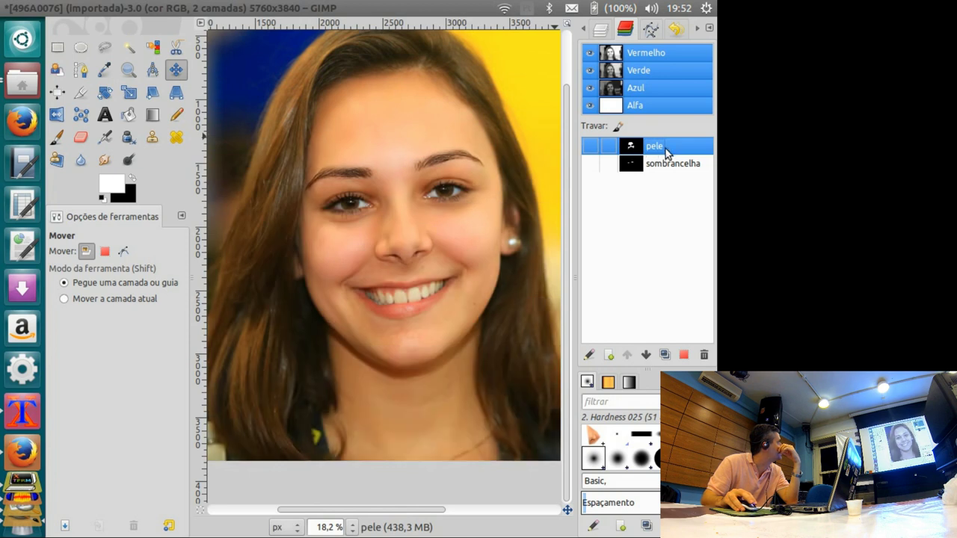
right_click(653, 148)
key("Escape")
left_click(591, 147)
double_click(661, 147)
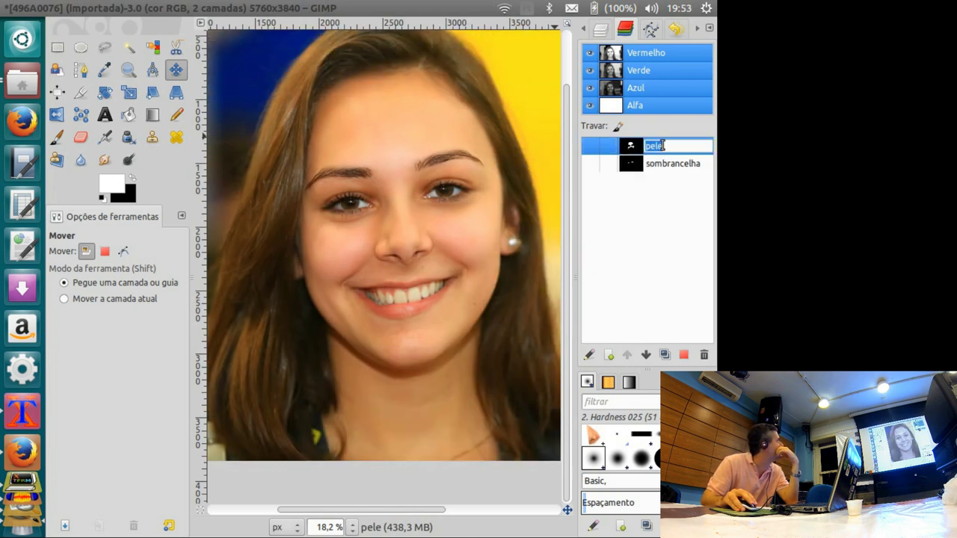
left_click(590, 147)
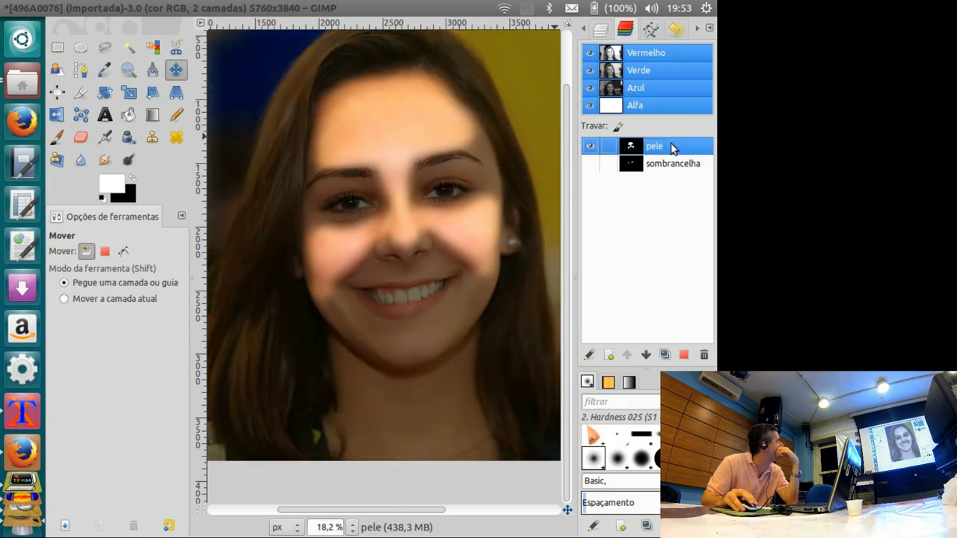
left_click(591, 147)
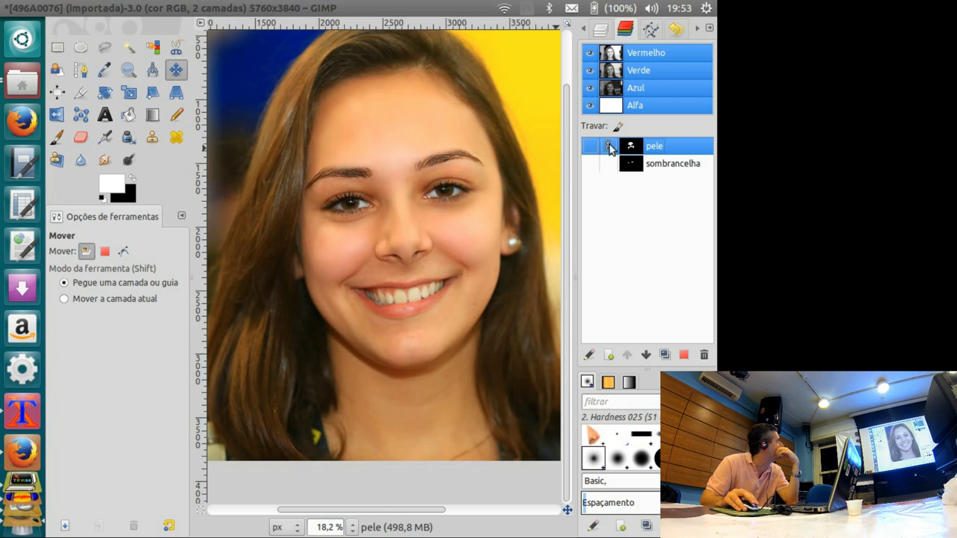
Select the lower 496A0076.JPG layer, then hide the pele mask overlay again
left_click(599, 30)
left_click(619, 33)
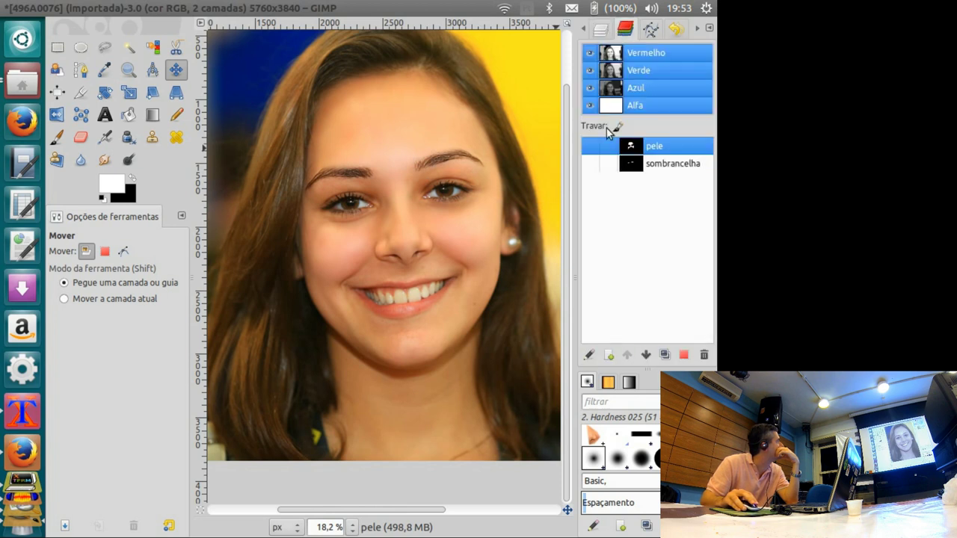
left_click(591, 150)
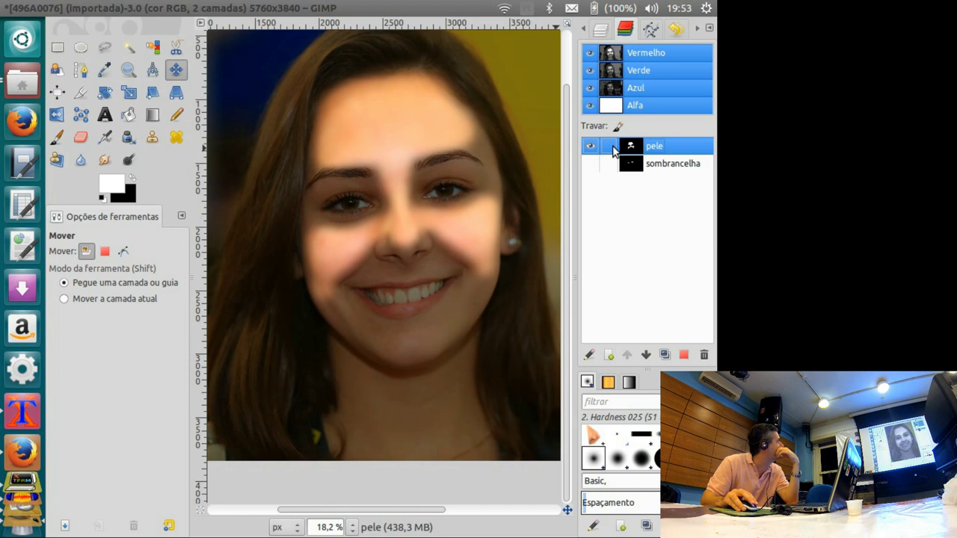
left_click(600, 31)
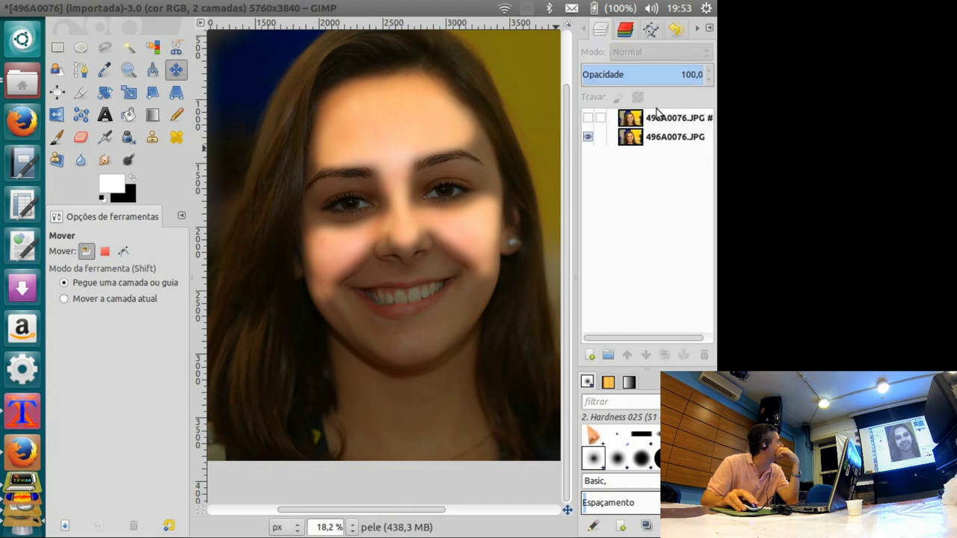
left_click(660, 140)
left_click(625, 29)
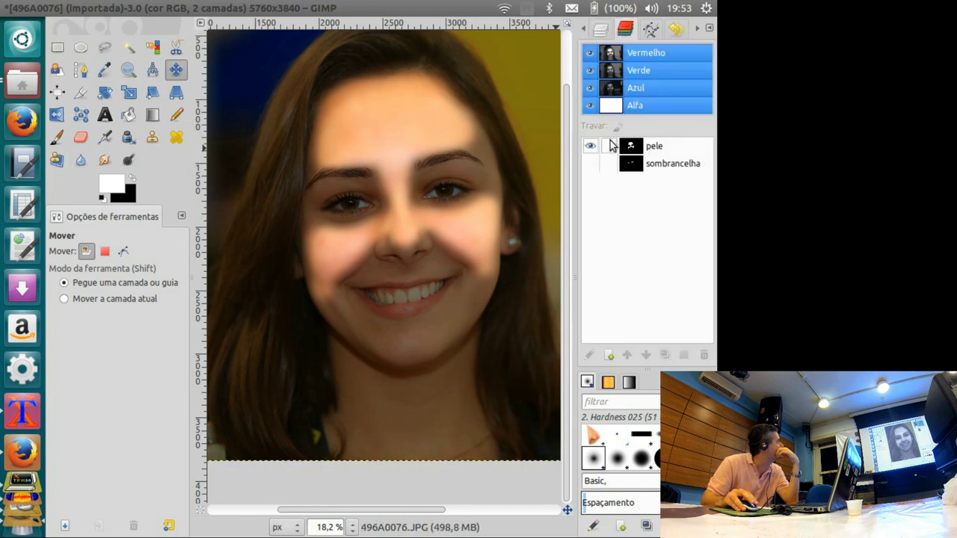
left_click(602, 30)
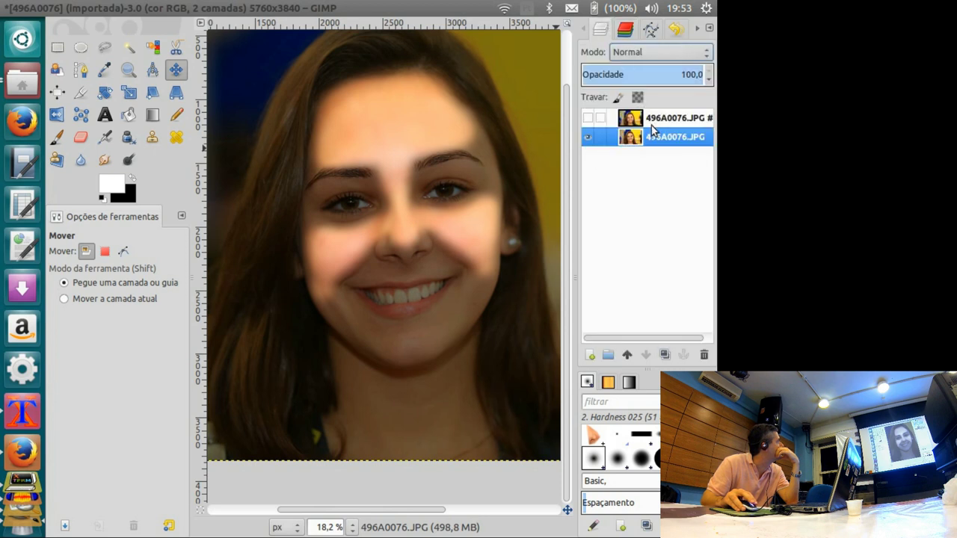
left_click(626, 30)
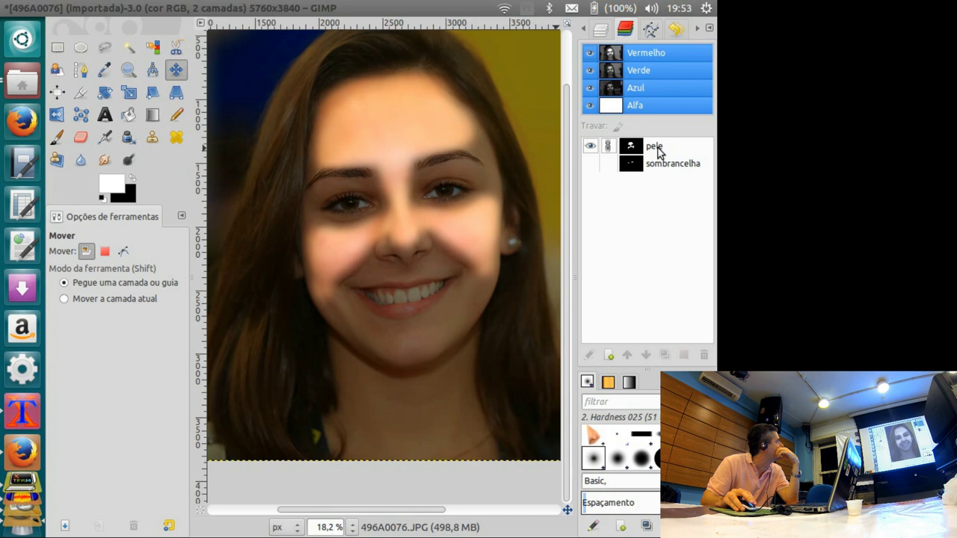
left_click(649, 150)
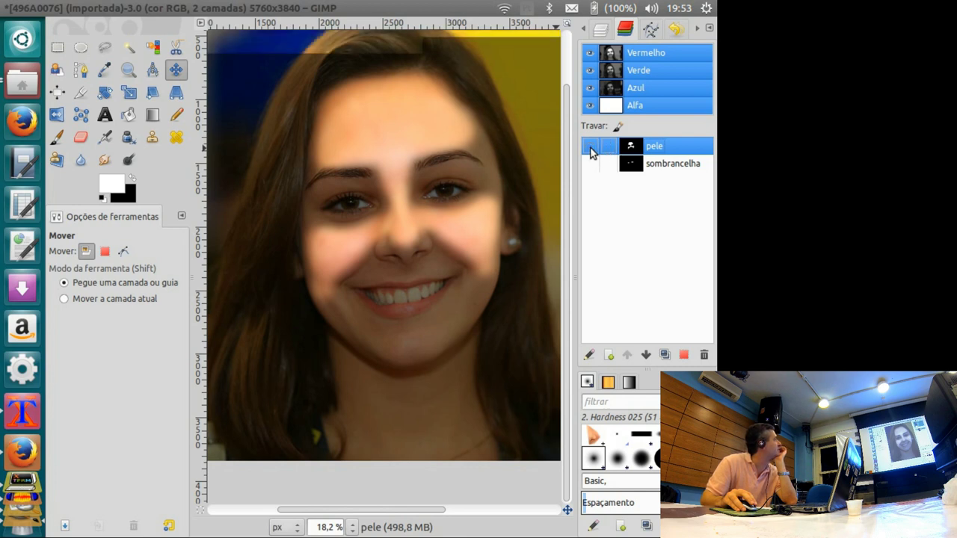
left_click(591, 151)
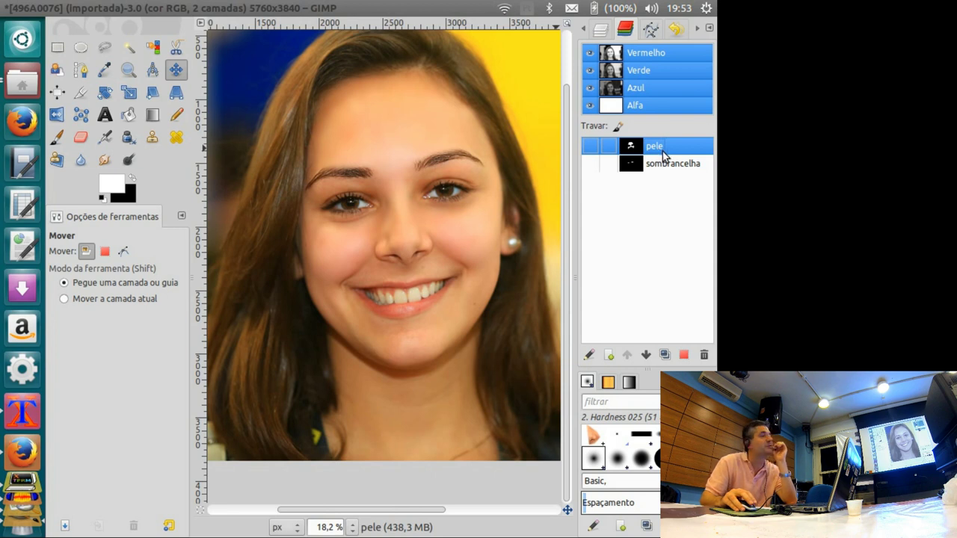
left_click(603, 32)
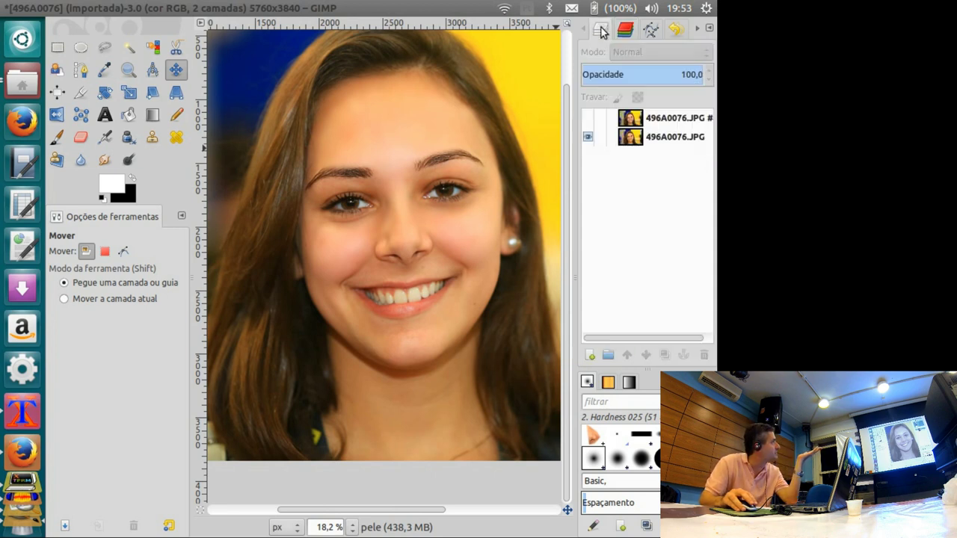
left_click(627, 32)
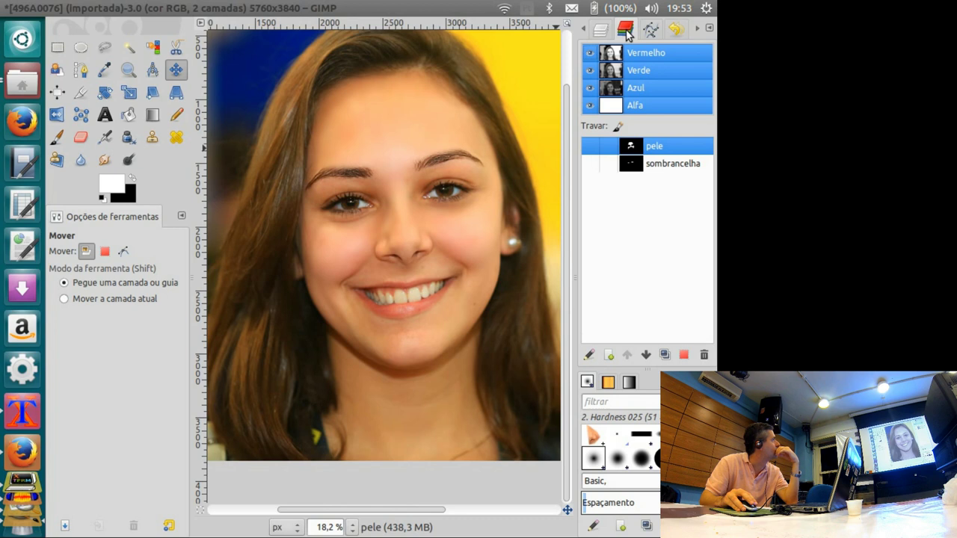
Load the pele channel as a selection on the lower 496A0076.JPG layer and open Color Balance
right_click(671, 154)
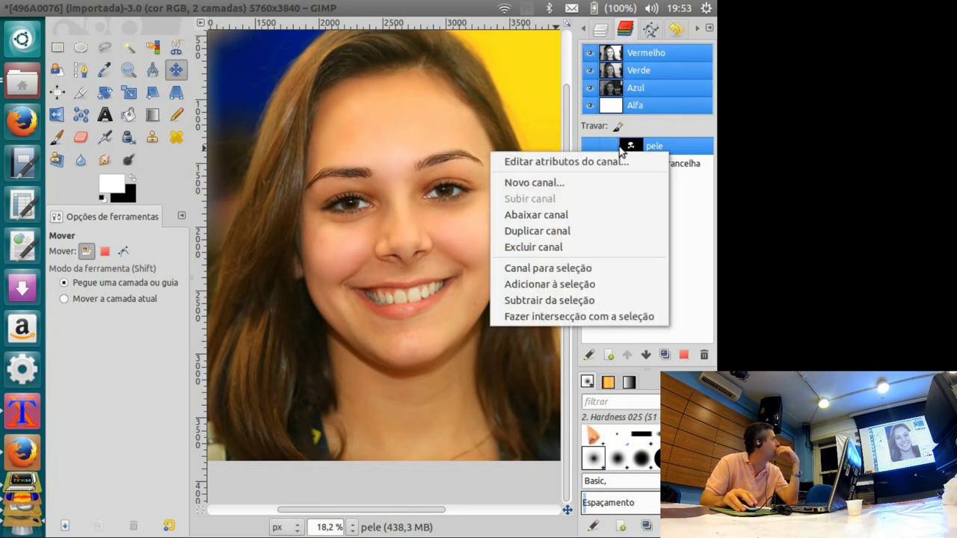
left_click(567, 267)
left_click(600, 29)
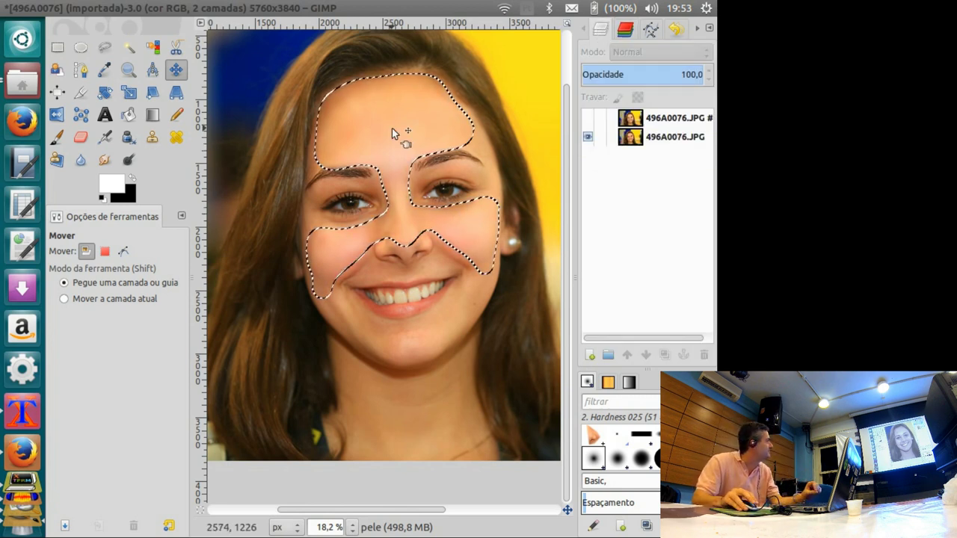
left_click(682, 139)
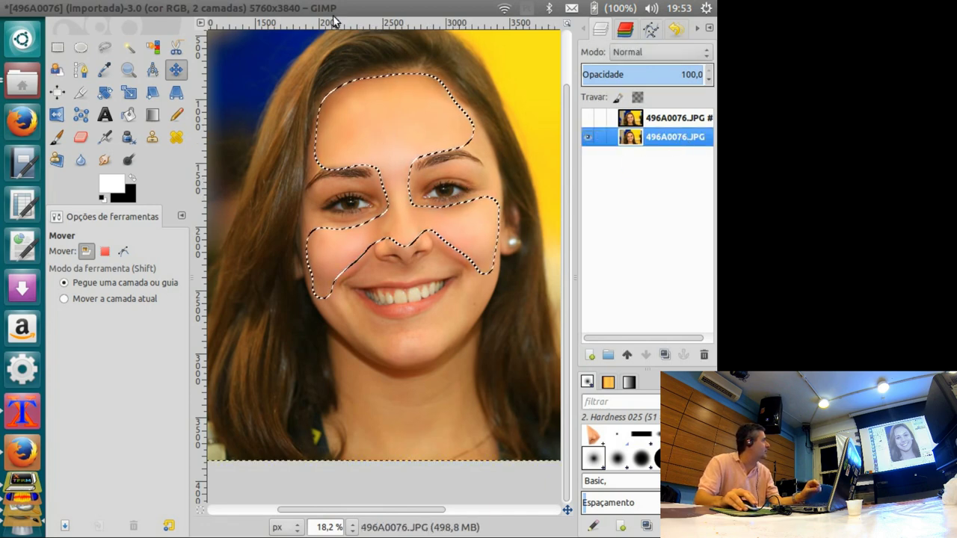
mouse_move(347, 8)
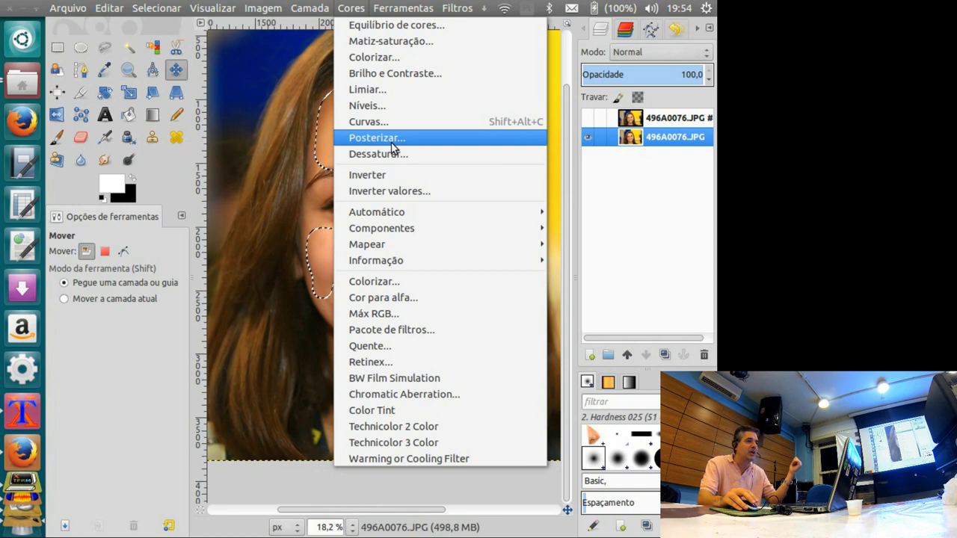
mouse_move(299, 8)
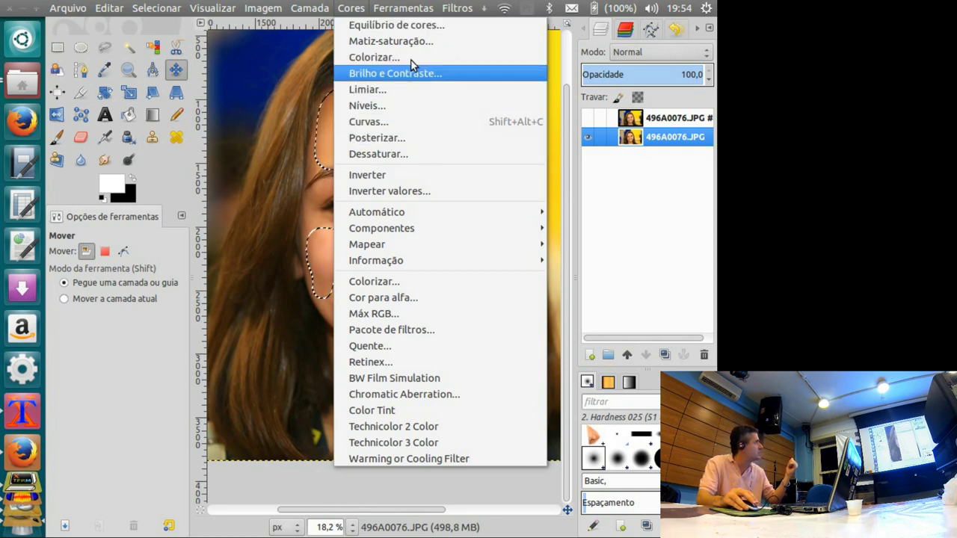
left_click(359, 7)
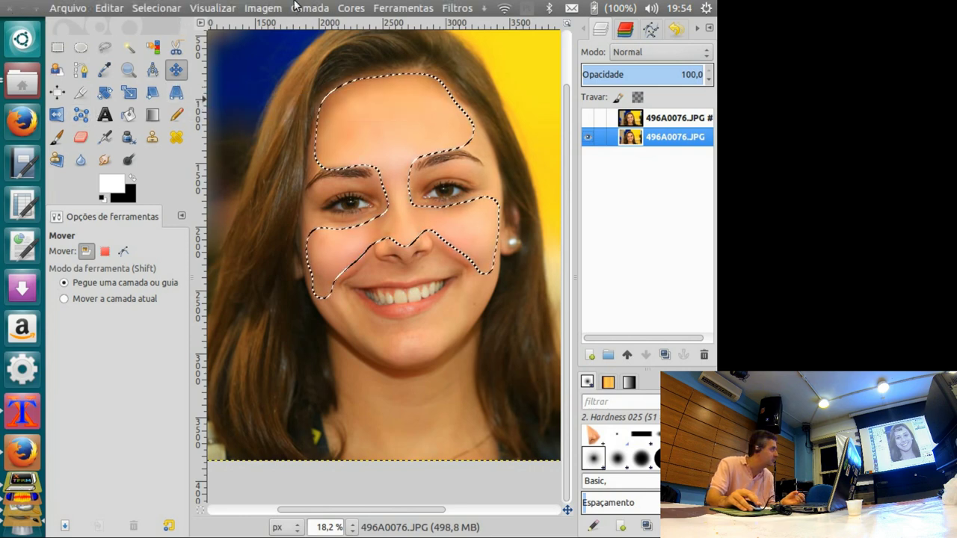
left_click(457, 8)
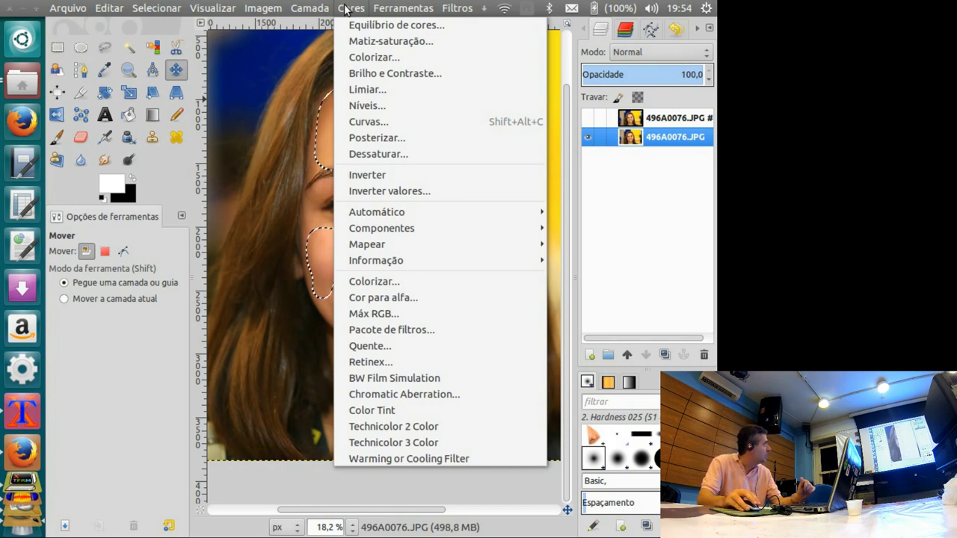
left_click(370, 25)
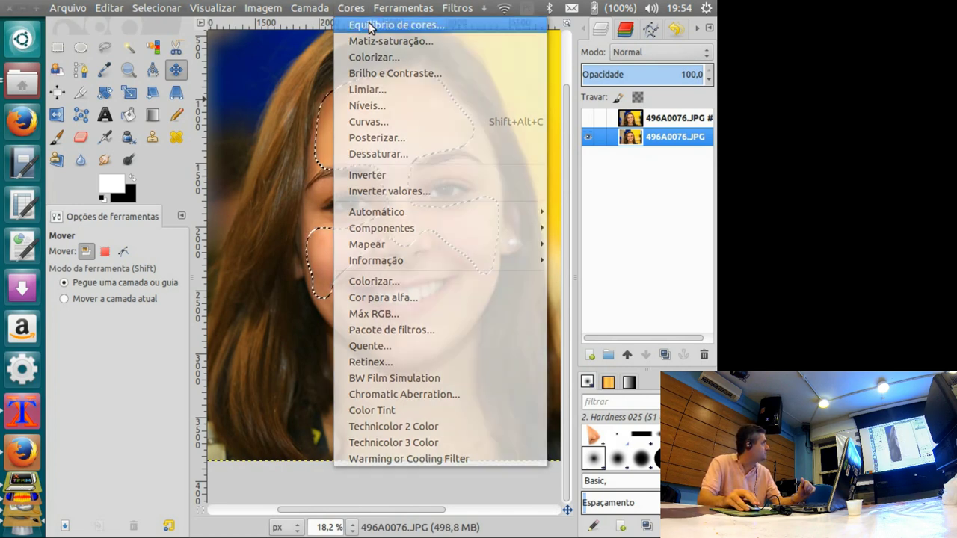
Try red shifts in the midtones, highlights and shadows, then reset red to 0
mouse_move(590, 27)
left_mouse_down()
mouse_move(149, 54)
mouse_move(168, 43)
left_mouse_up()
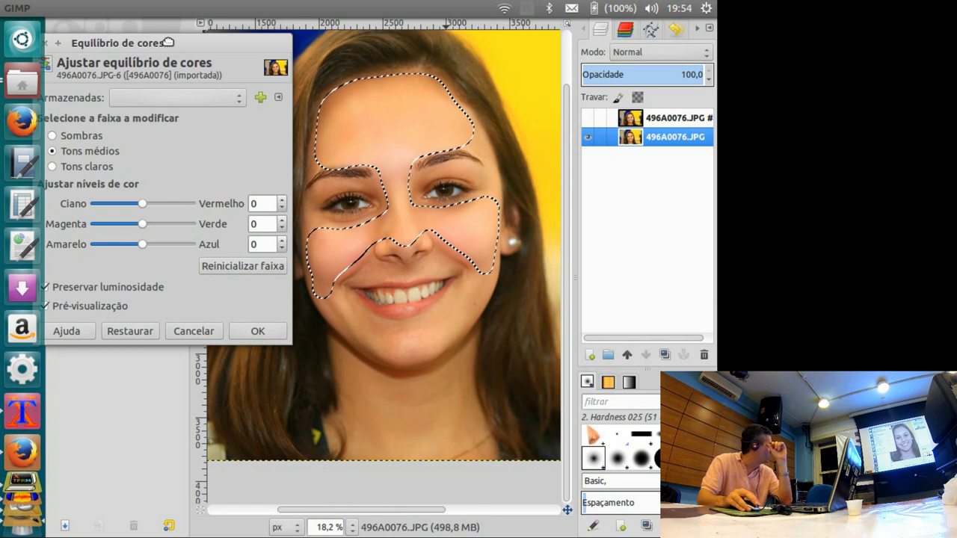
left_click(143, 207)
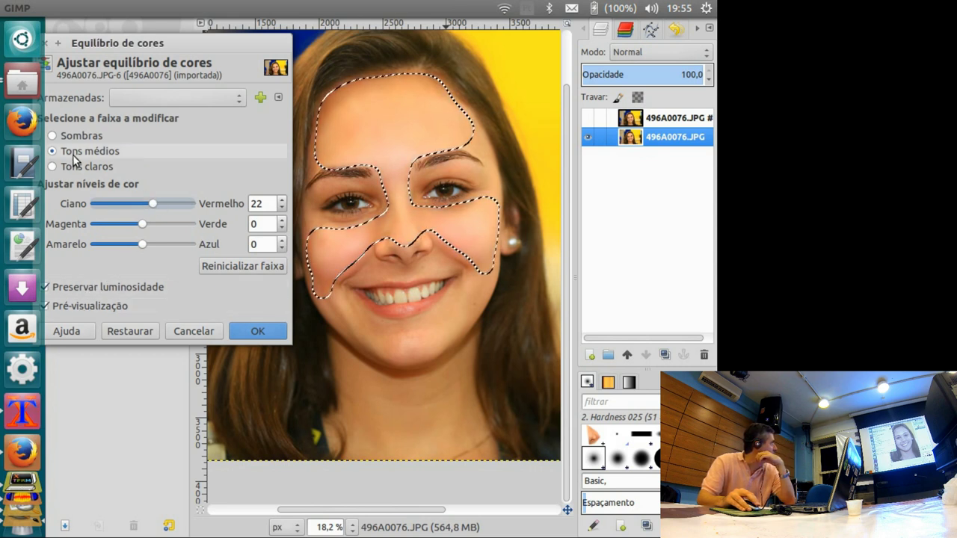
left_click_drag(150, 207, 163, 208)
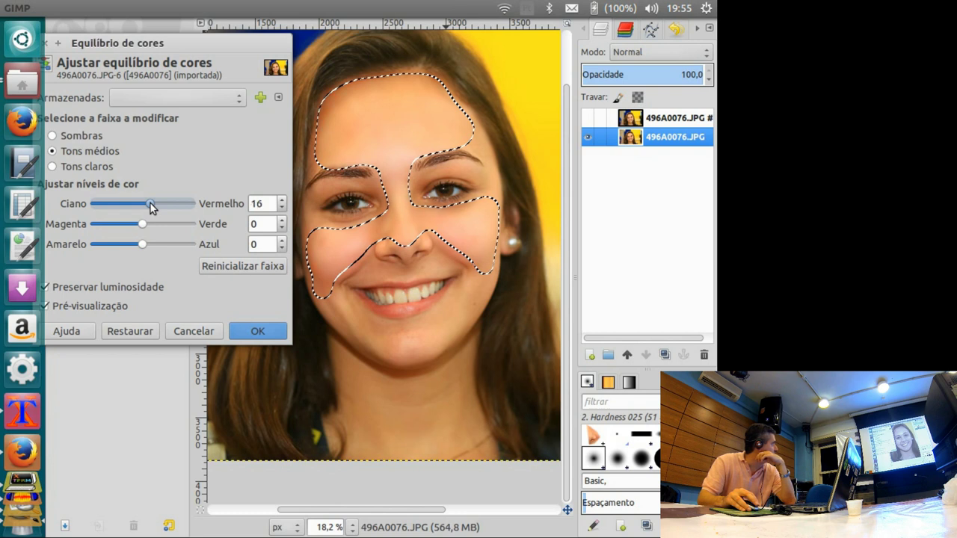
left_click(282, 208)
key("alt+c")
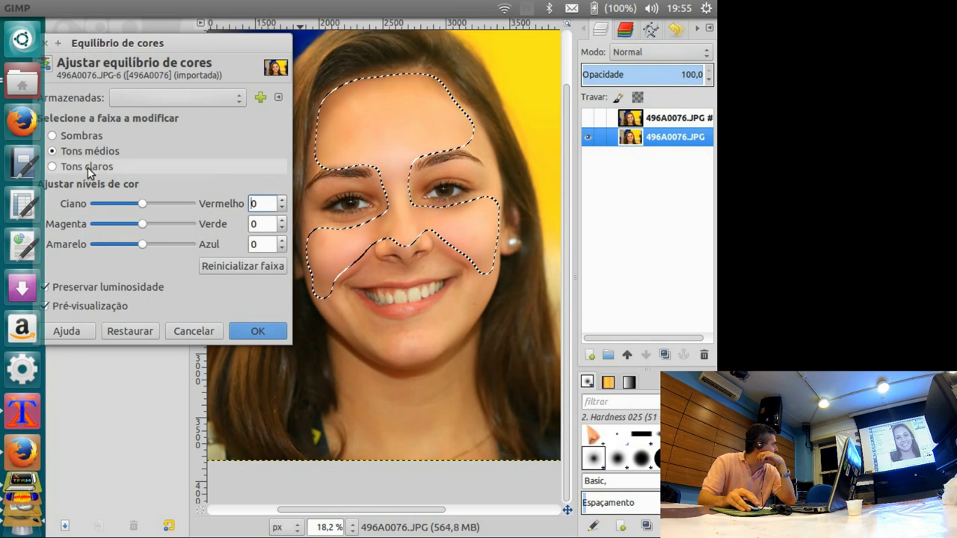
left_click(145, 204)
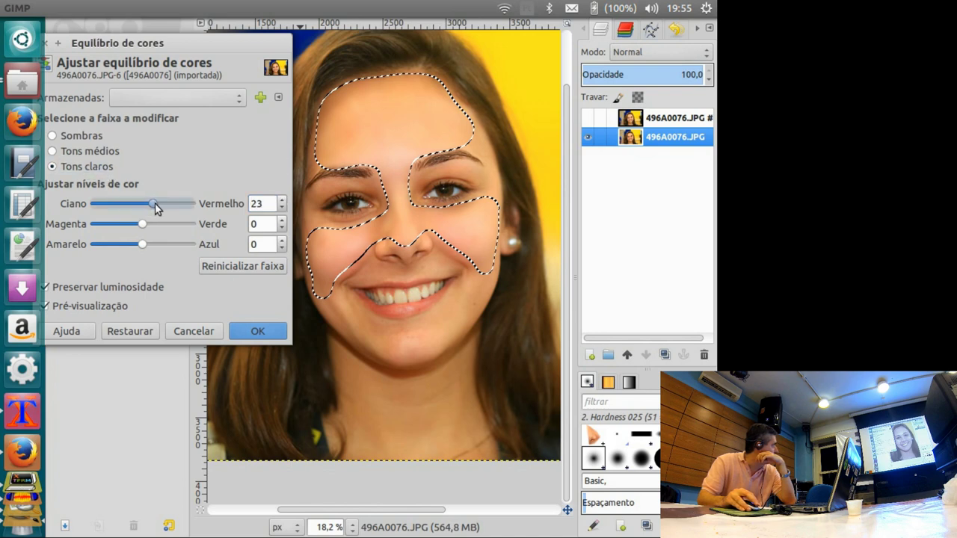
left_click_drag(155, 208, 148, 208)
left_click(282, 209)
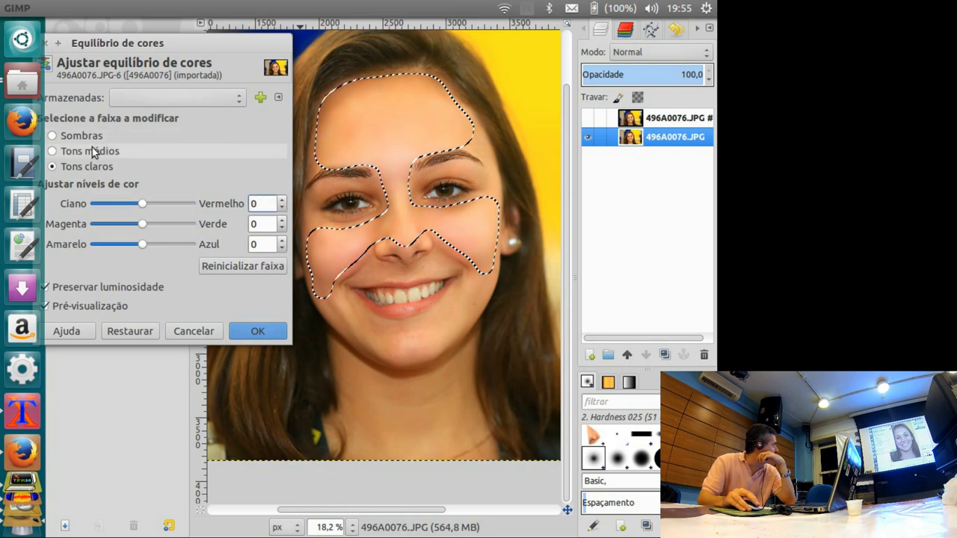
left_click(93, 139)
left_click_drag(146, 205, 144, 205)
left_click(283, 200)
left_click(284, 200)
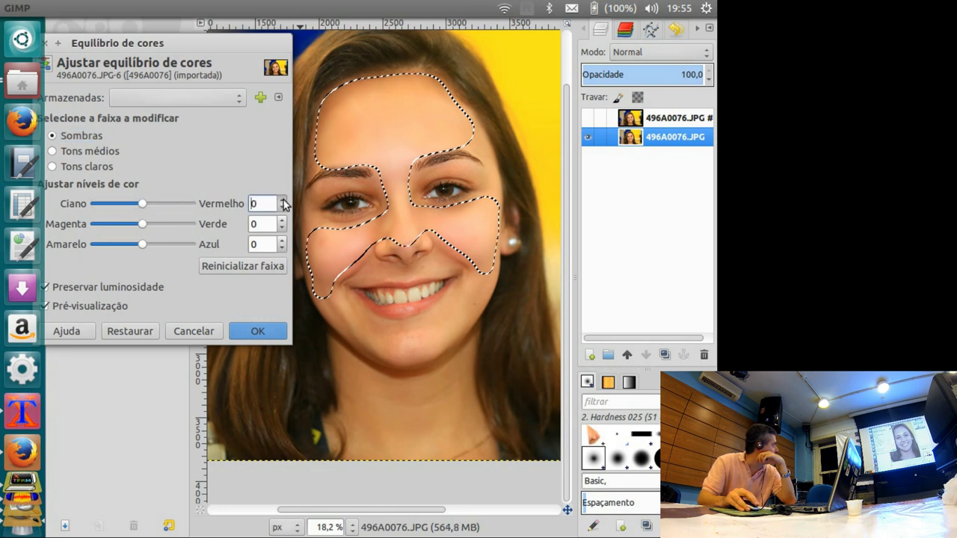
Set the highlights to red 3 and blue -11 and apply the colour balance
left_click(96, 166)
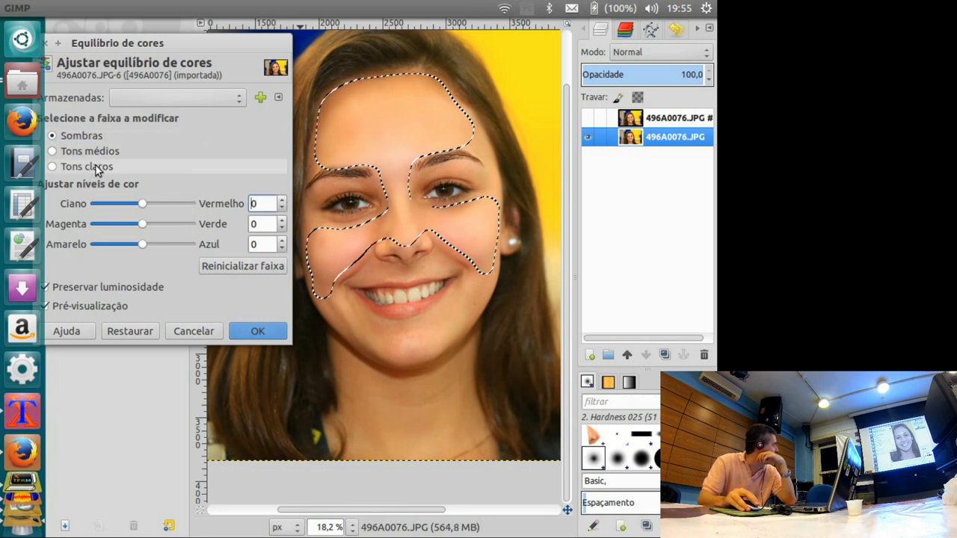
left_click(282, 200)
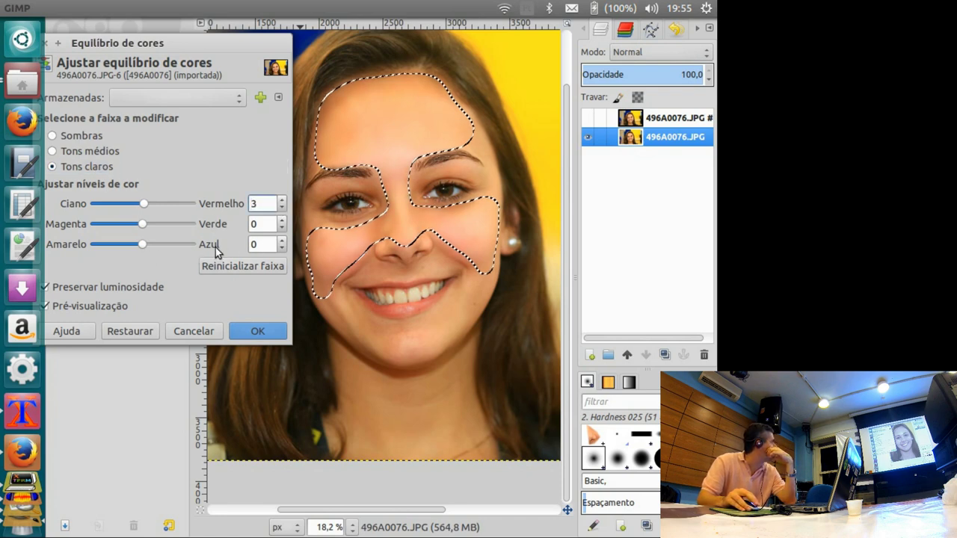
left_click(281, 249)
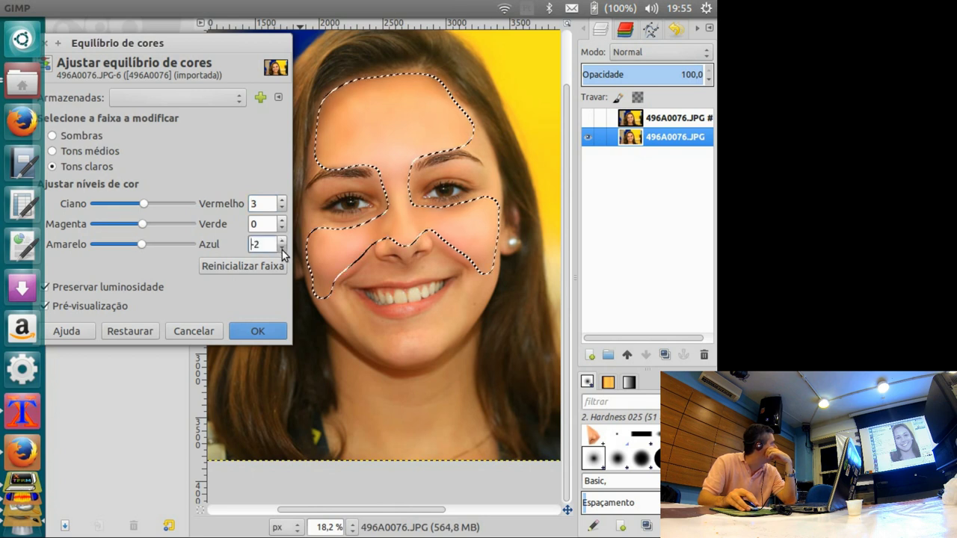
left_click(282, 249)
left_click(283, 249)
left_click(284, 250)
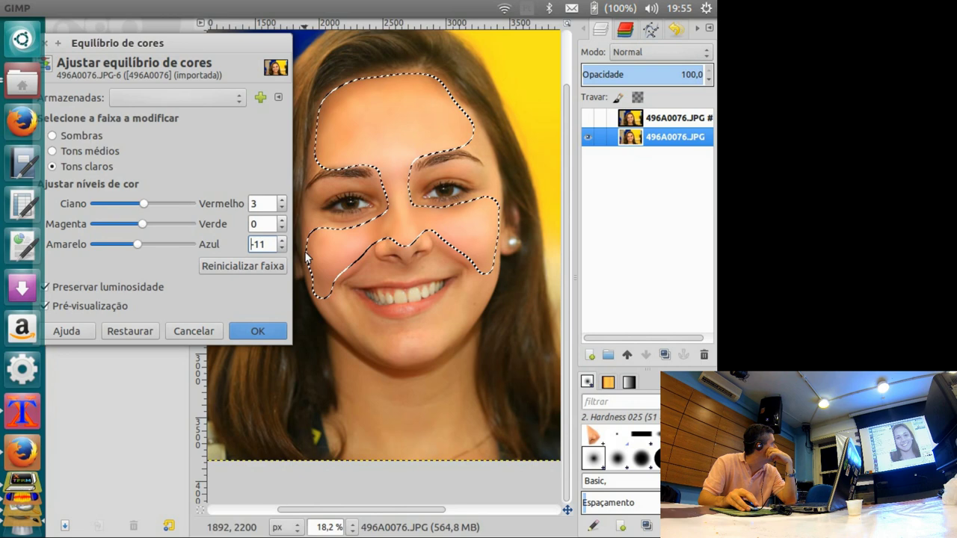
left_click(255, 332)
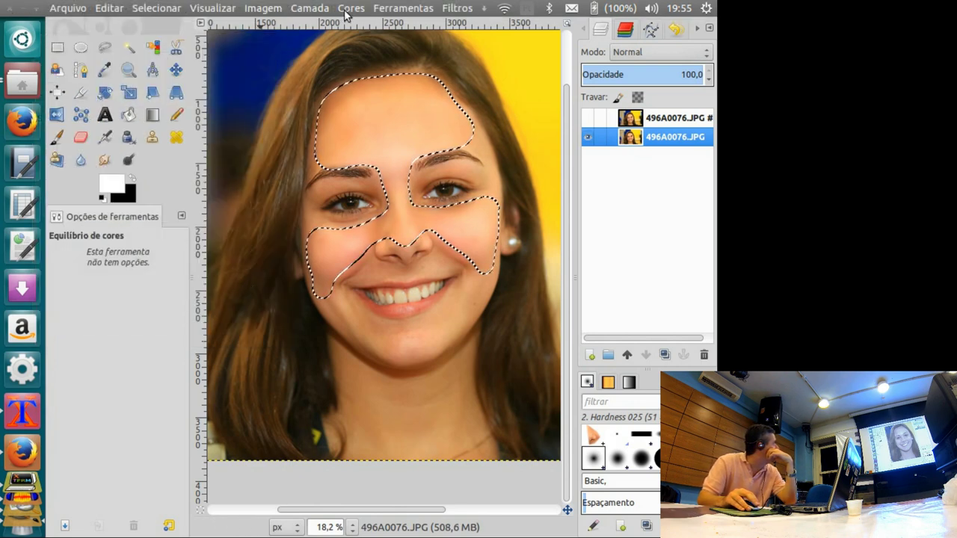
Open the Hue-Saturation adjustment with its window moved clear of the face
left_click(350, 8)
left_click(389, 41)
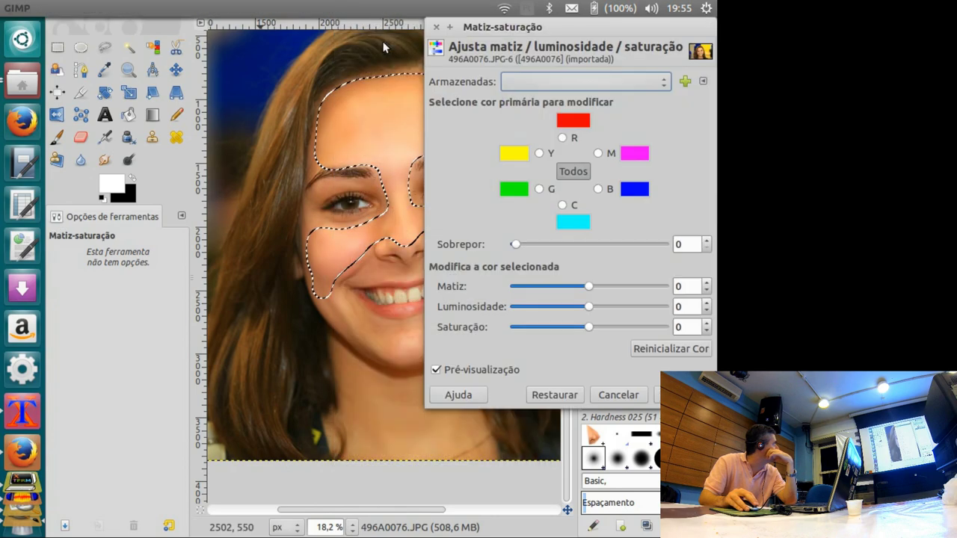
left_click_drag(522, 27, 97, 26)
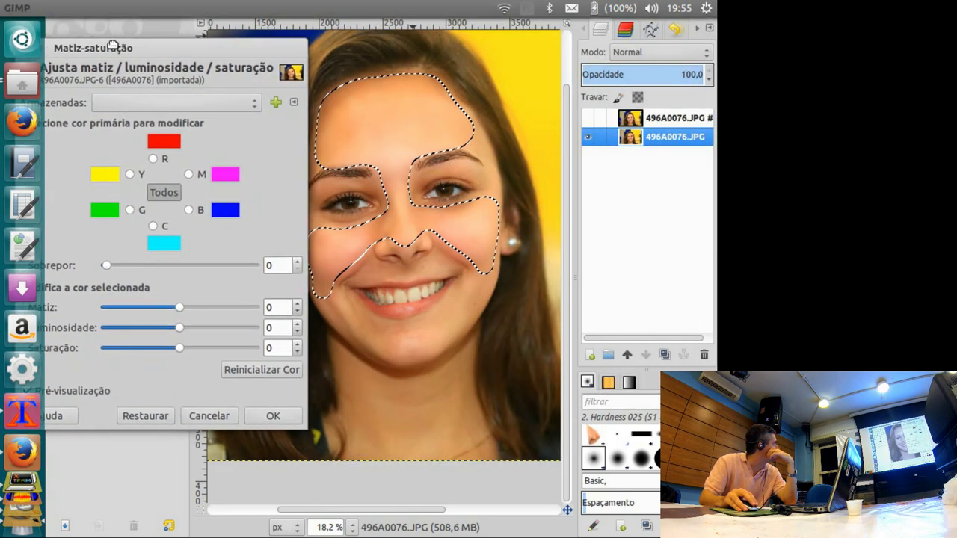
double_click(135, 27)
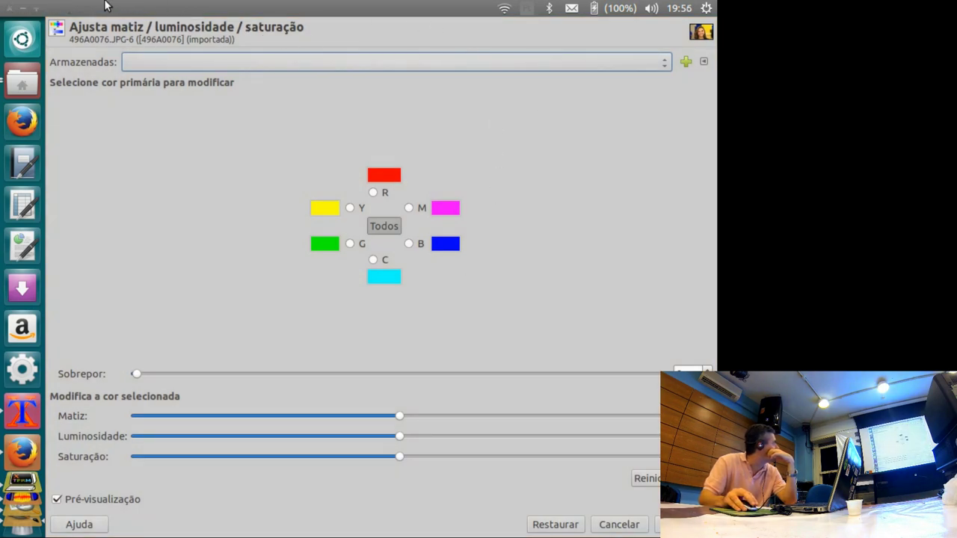
left_click(12, 9)
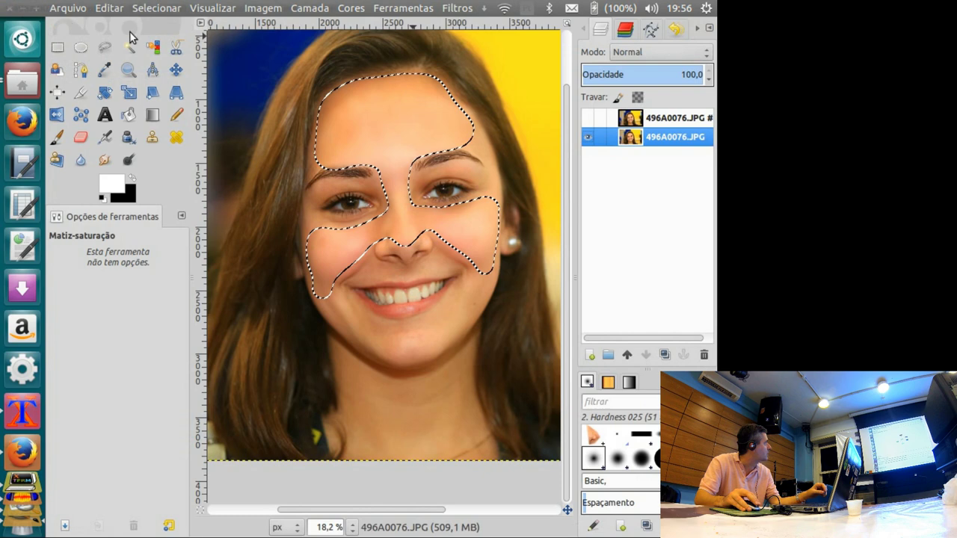
left_click(351, 7)
left_click(363, 41)
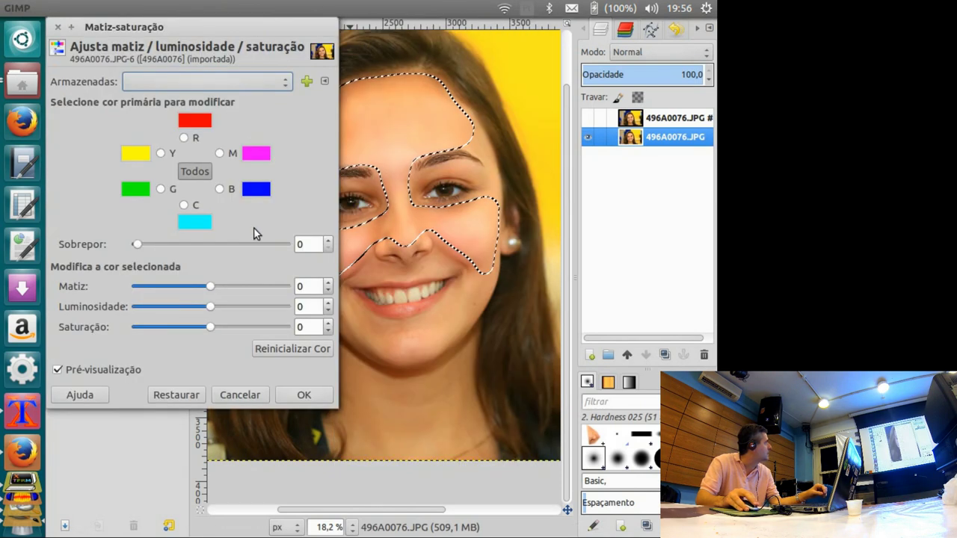
Give the skin a slight hue shift and saturation 20, and apply it
left_click(329, 290)
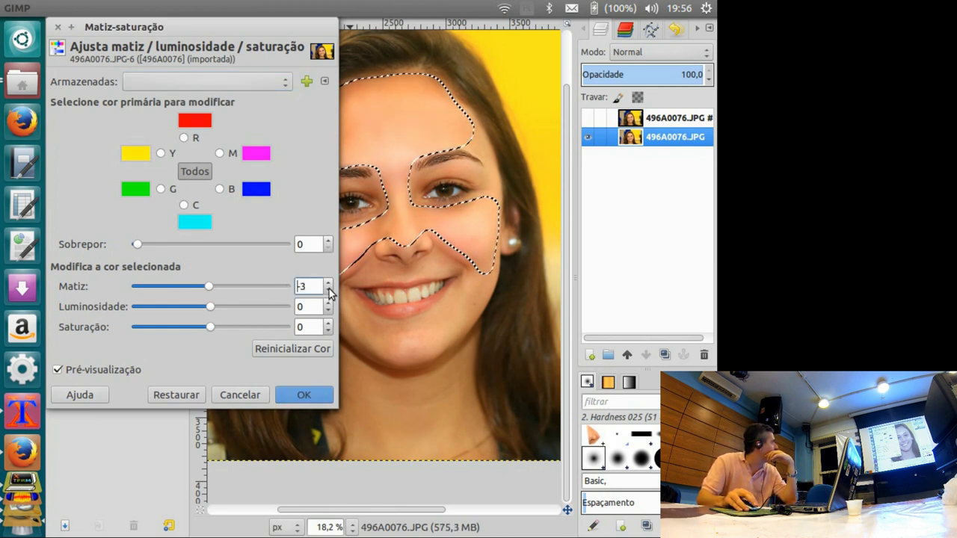
left_click_drag(212, 291, 177, 290)
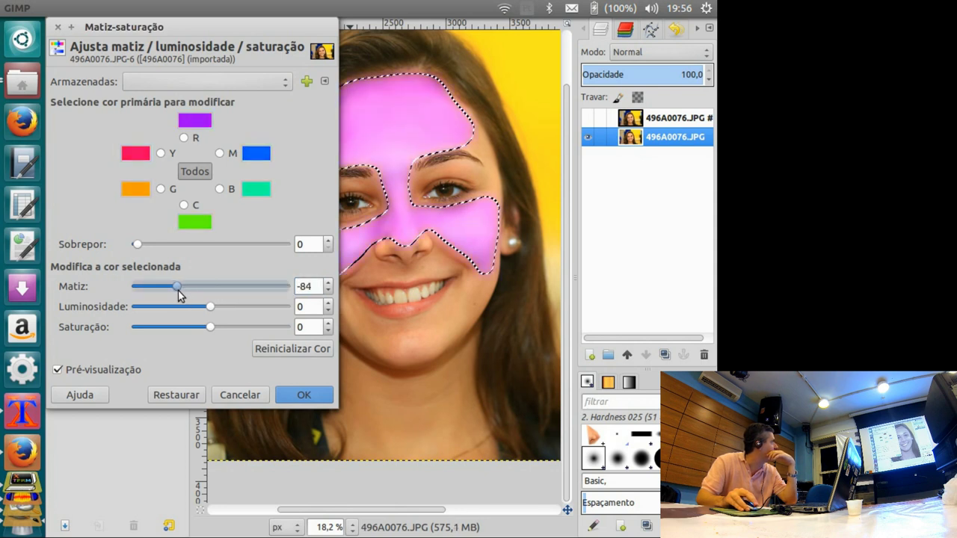
left_click_drag(178, 289, 194, 288)
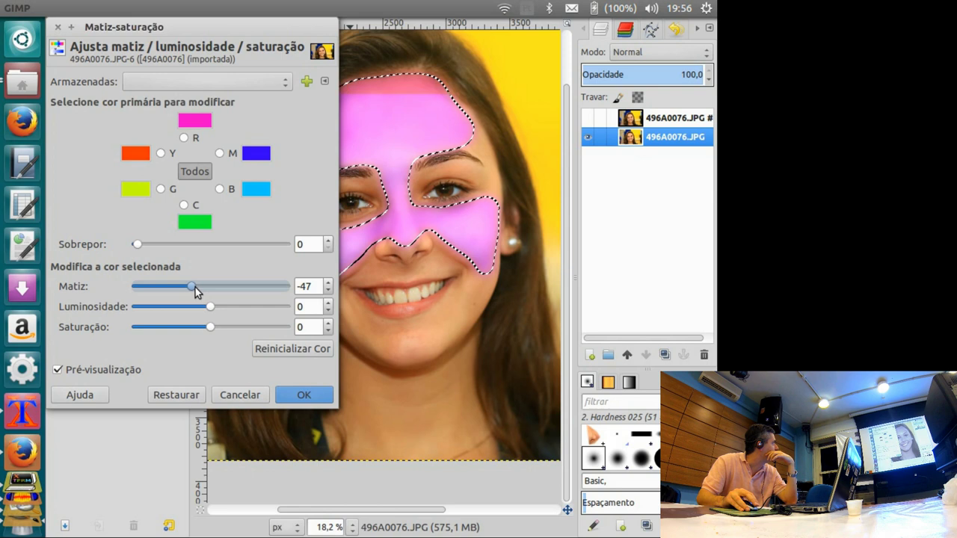
left_click(316, 285)
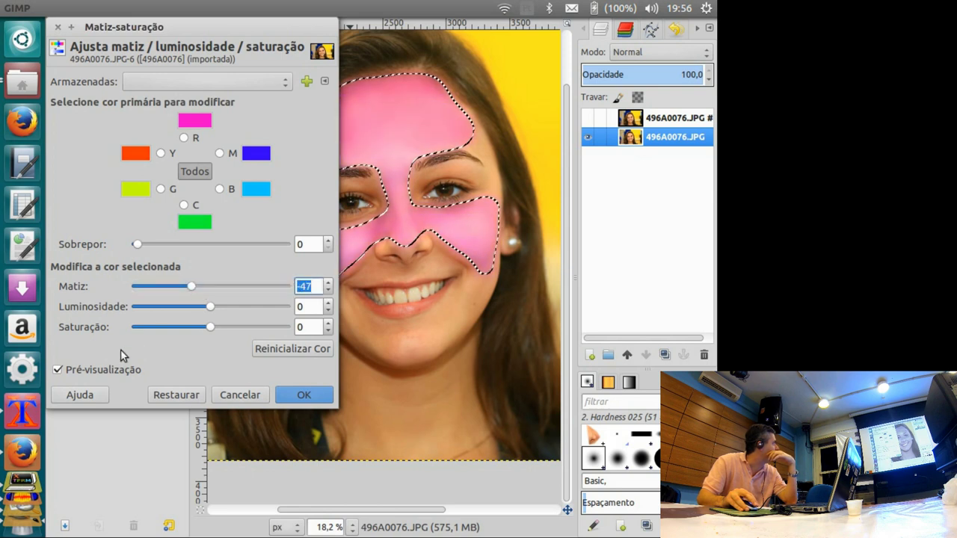
left_click(180, 395)
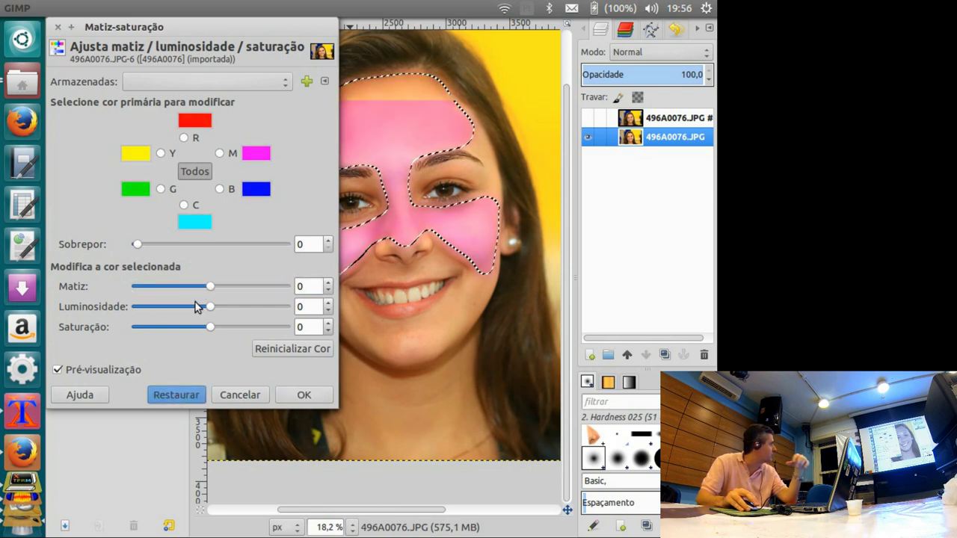
left_click(328, 282)
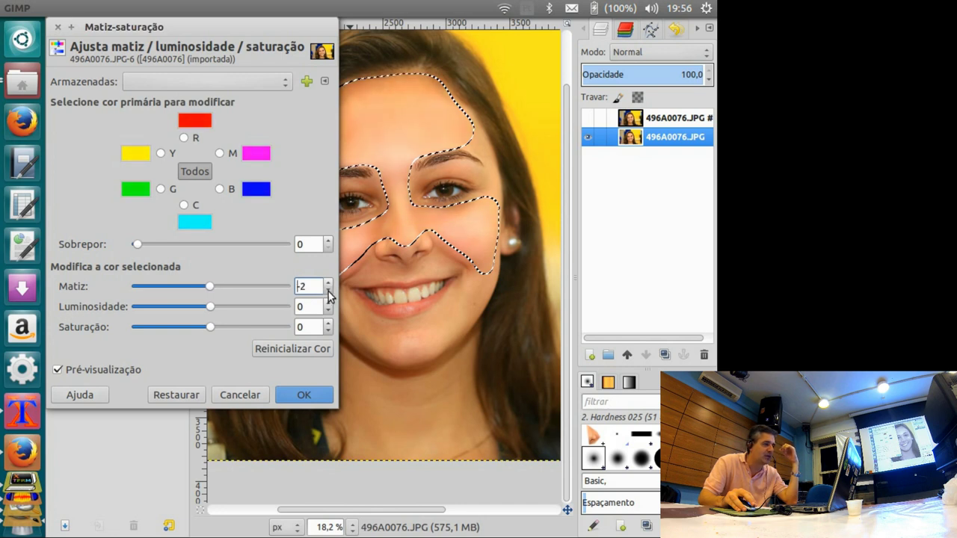
left_click(248, 327)
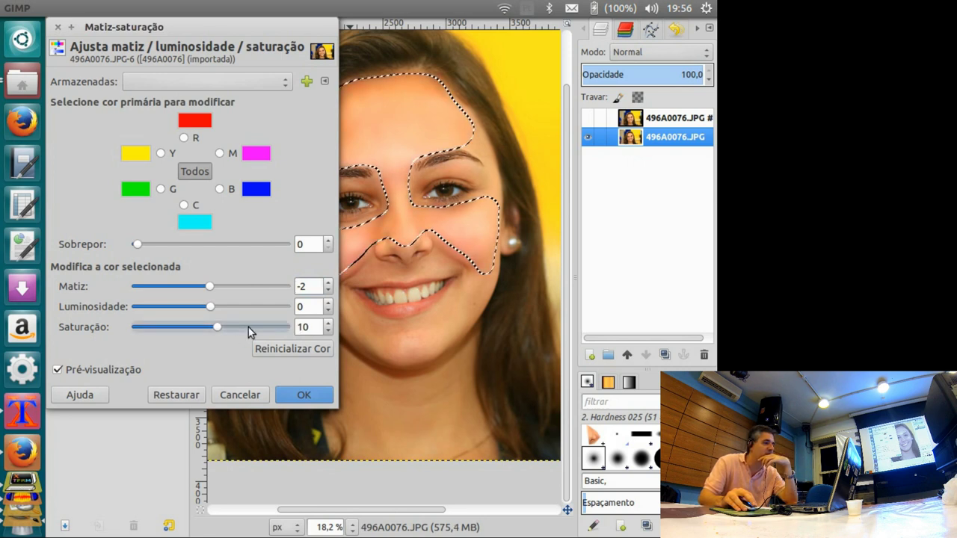
left_click(248, 328)
left_click(304, 395)
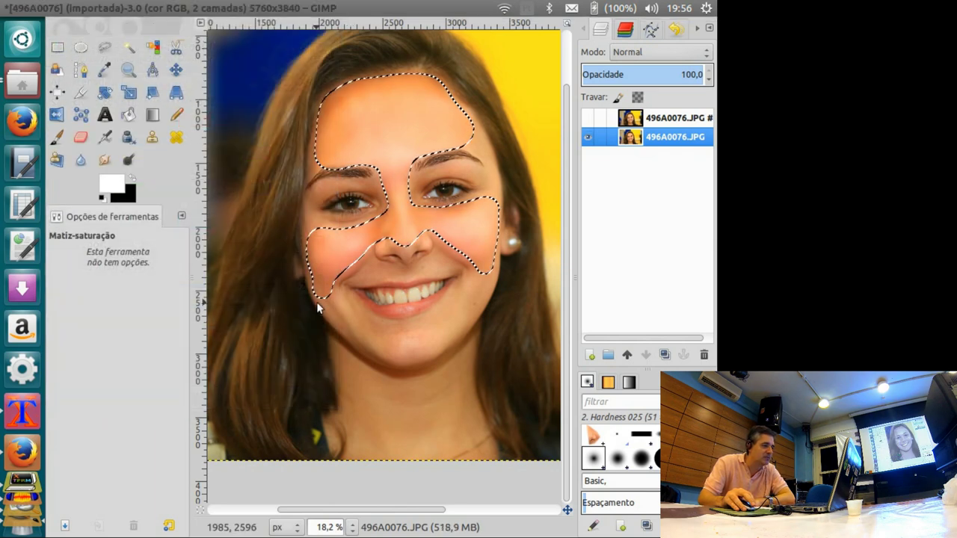
Remove the skin selection, compare against the hidden top layer, and zoom in on the mouth
key("ctrl+shift+a")
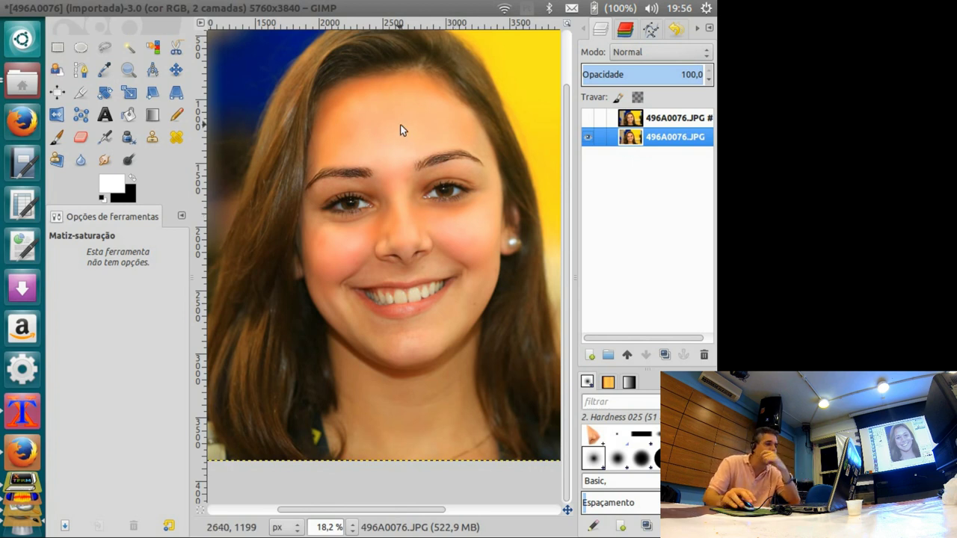
left_click(587, 118)
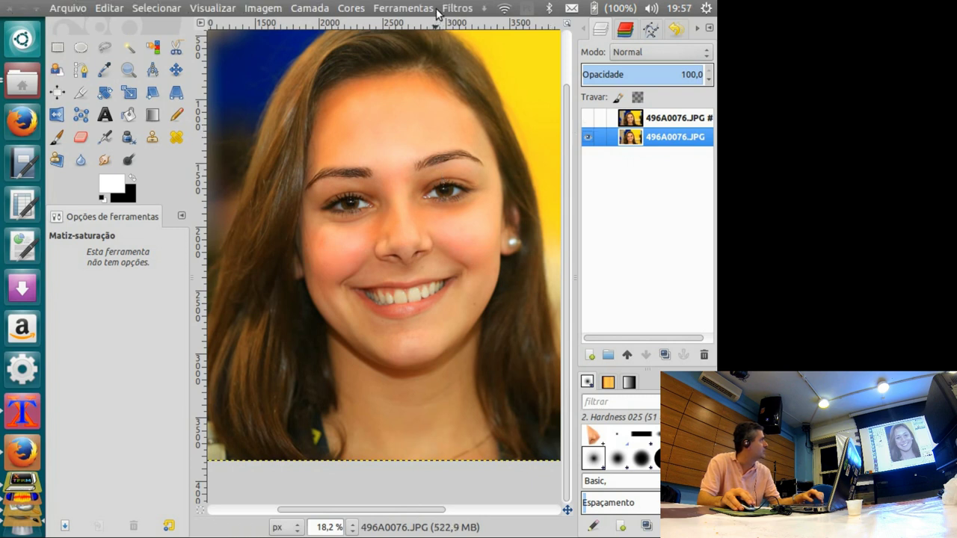
key("z")
key("ctrl+t")
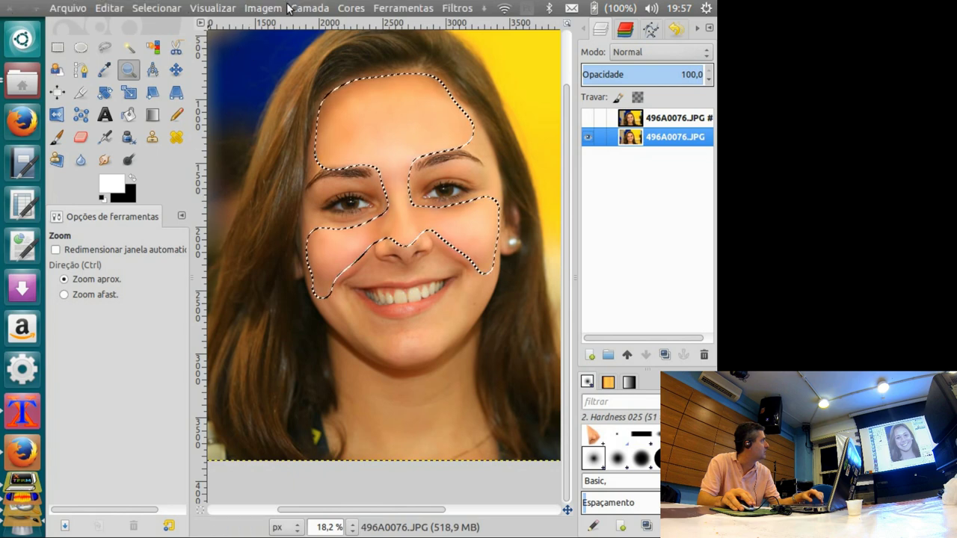
left_click(349, 9)
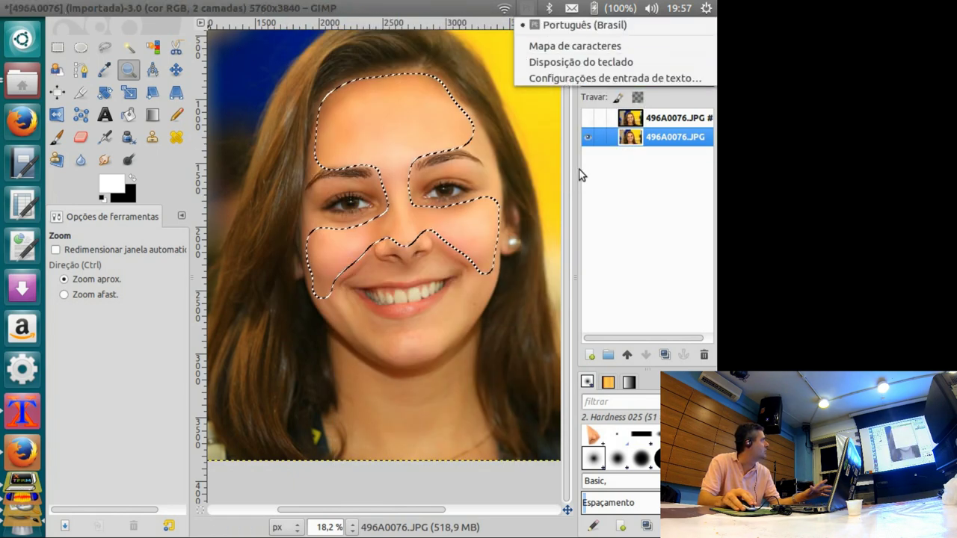
left_click(570, 172)
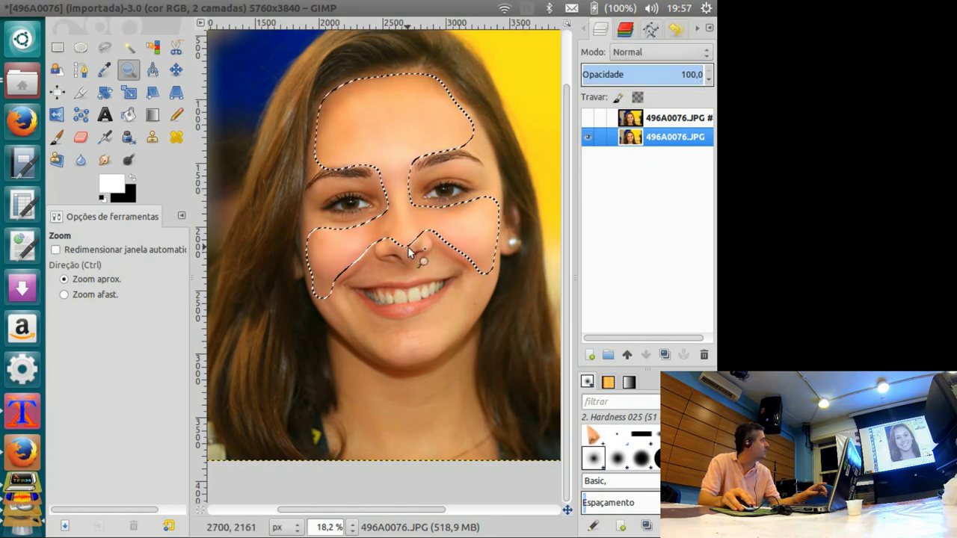
key("ctrl+shift+a")
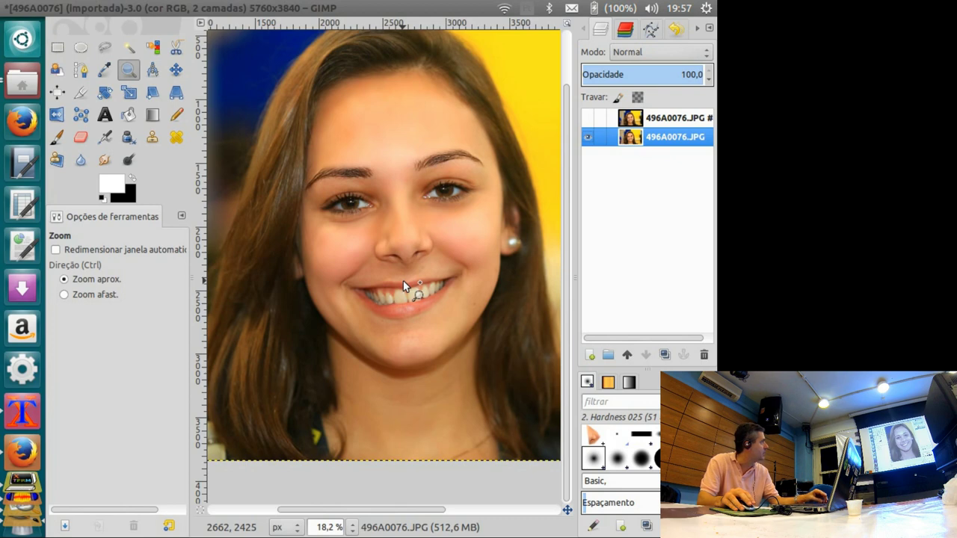
left_click(413, 299)
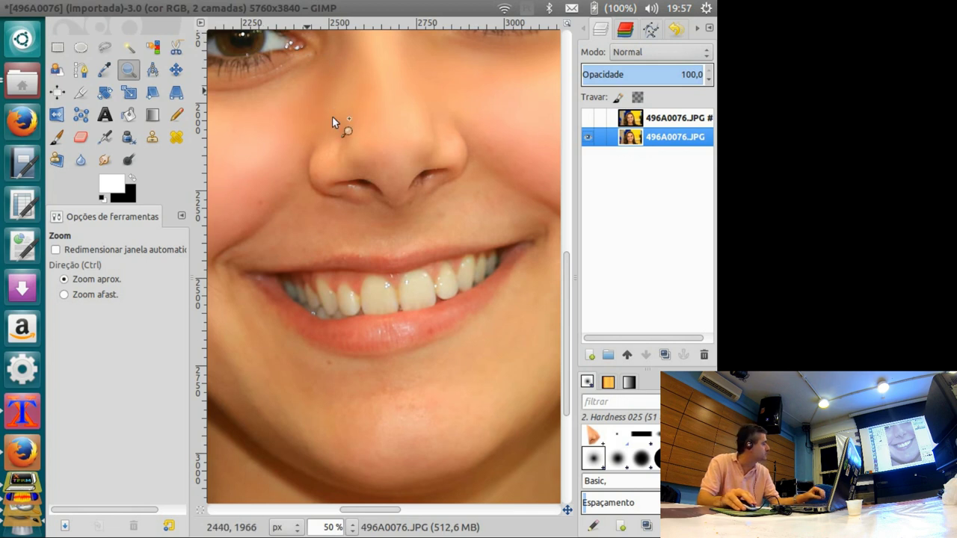
Enter Quick Mask, zoom in on the teeth and shrink the brush to tooth size
key("shift+q")
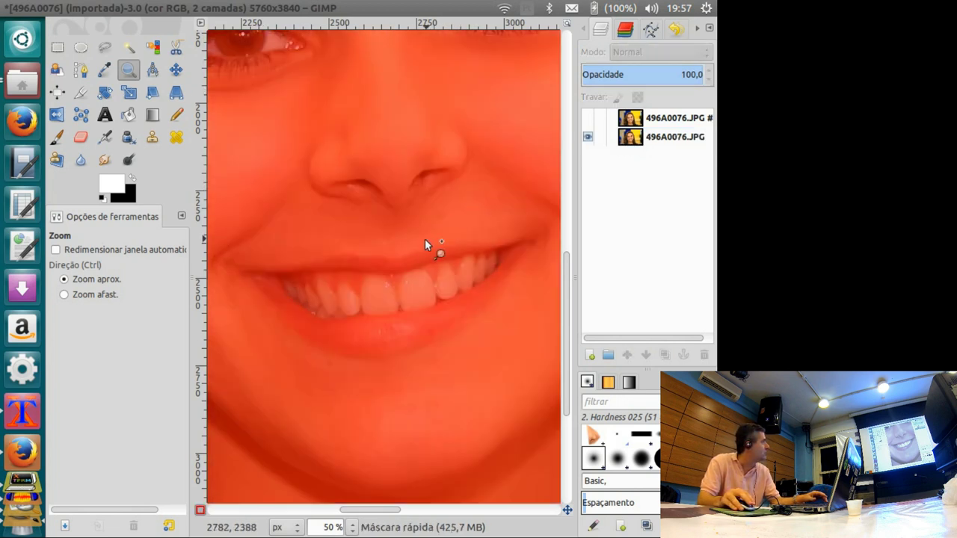
key("shift+5")
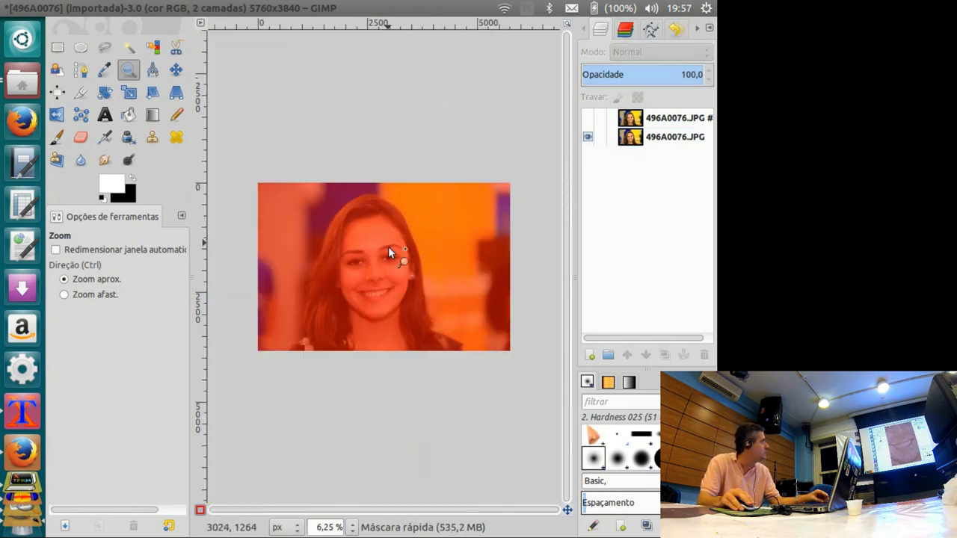
key("shift+3")
left_click(361, 339)
left_click(56, 137)
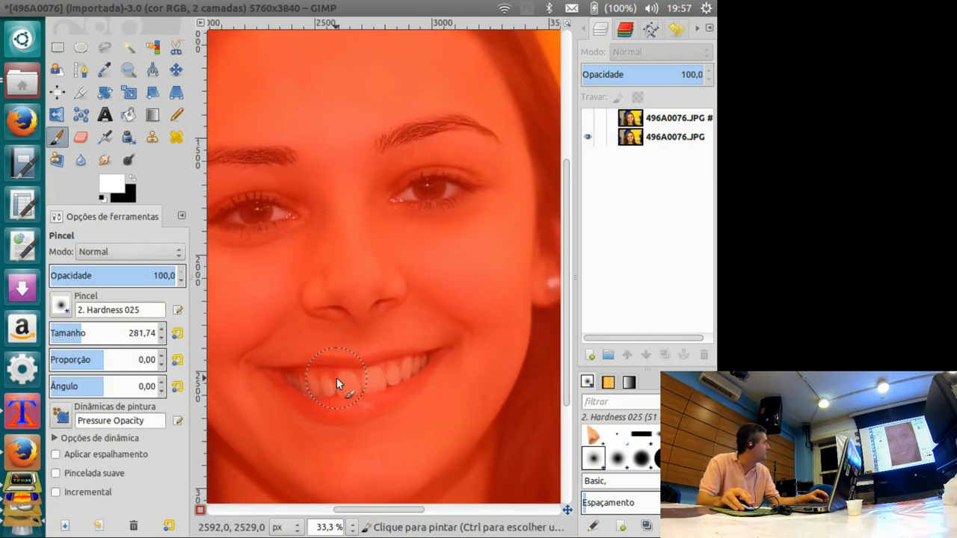
key("bracketleft")
key("bracketleft")
key("bracketleft")
key("bracketleft")
key("bracketleft")
key("bracketleft")
key("bracketleft")
key("bracketleft")
key("bracketleft")
key("bracketleft")
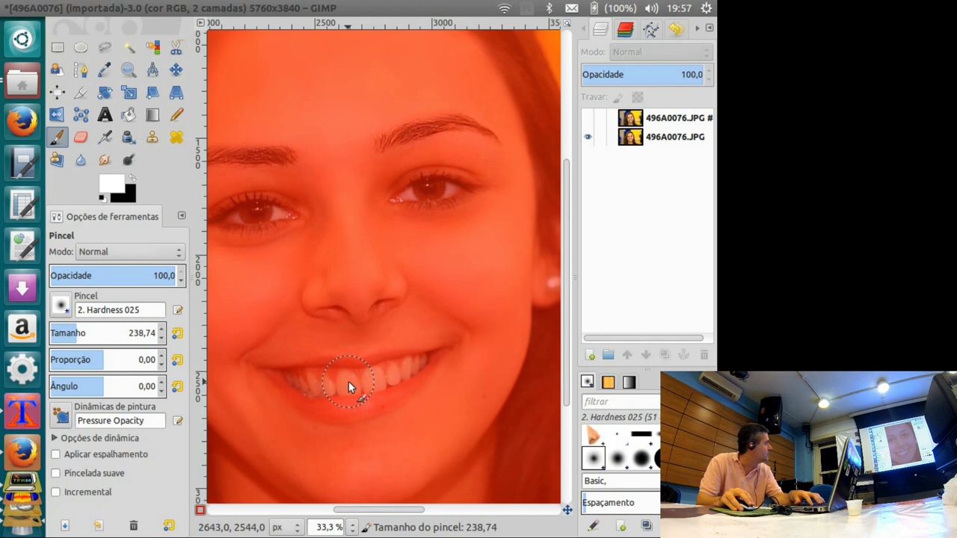
key("bracketleft")
key("bracketleft")
key("bracketleft")
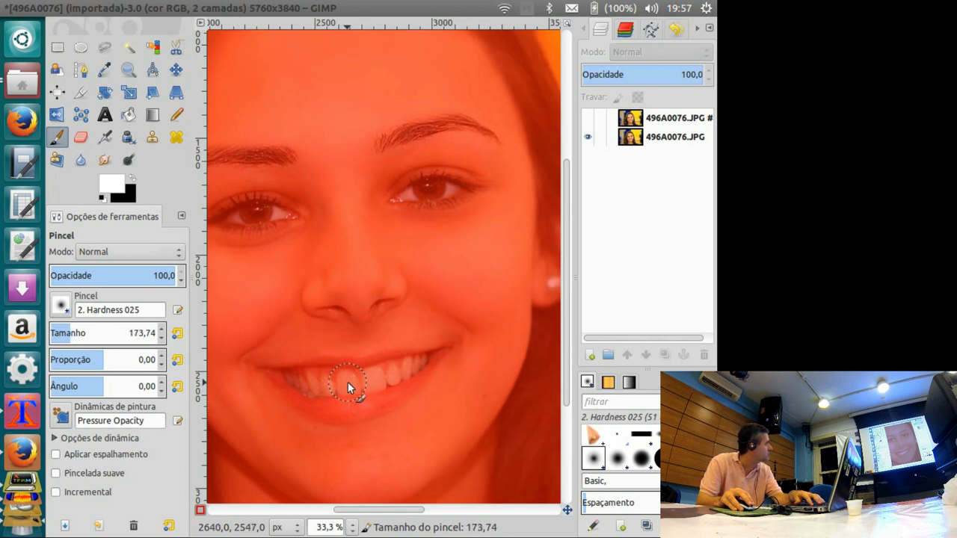
key("plus")
key("plus")
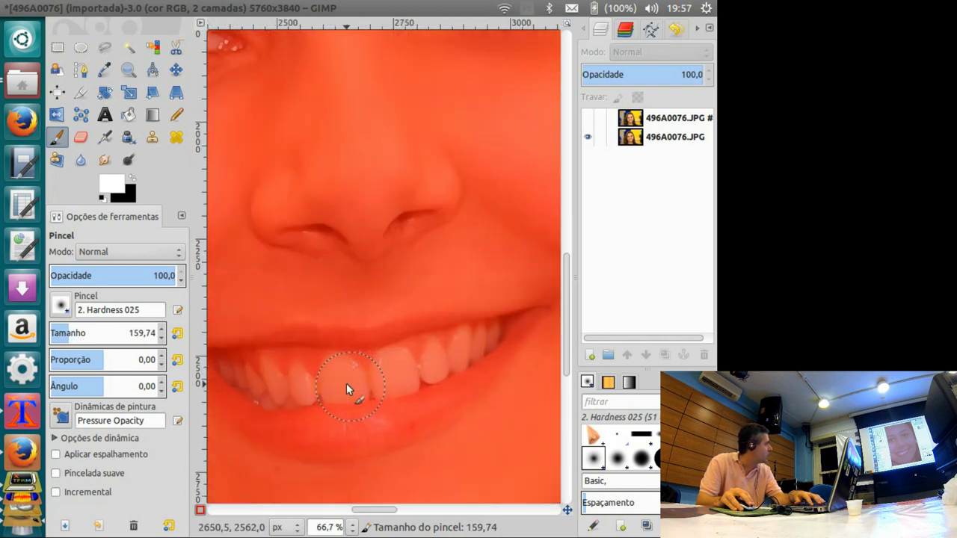
Paint the front teeth, right-side teeth and left canine, then convert the mask to a selection
left_click(341, 380)
mouse_move(341, 380)
left_mouse_down()
mouse_move(339, 368)
mouse_move(338, 385)
mouse_move(349, 388)
mouse_move(387, 383)
mouse_move(395, 363)
mouse_move(402, 376)
mouse_move(384, 382)
mouse_move(437, 362)
left_mouse_up()
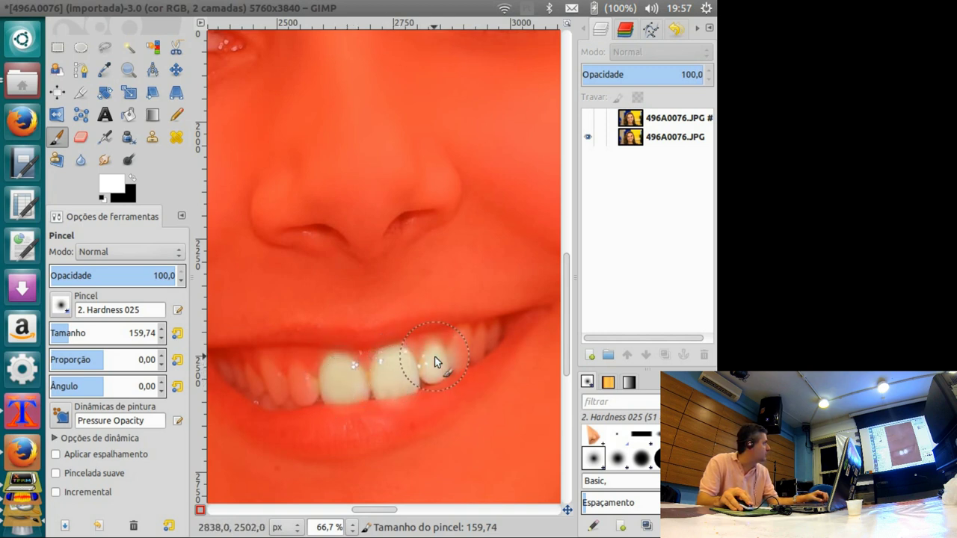
left_click_drag(470, 349, 496, 336)
mouse_move(317, 389)
left_mouse_down()
mouse_move(240, 375)
mouse_move(387, 382)
left_mouse_up()
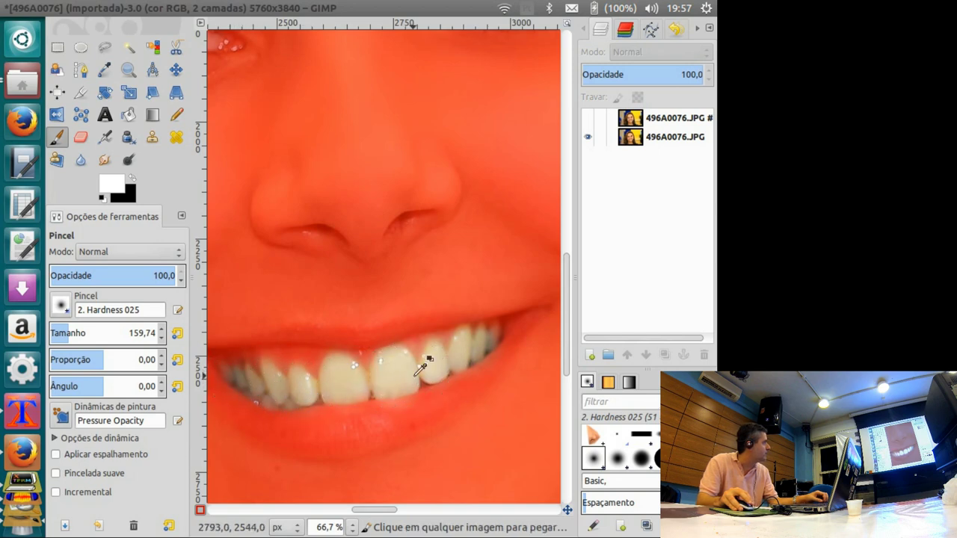
scroll(419, 366, "down", 3, "ctrl")
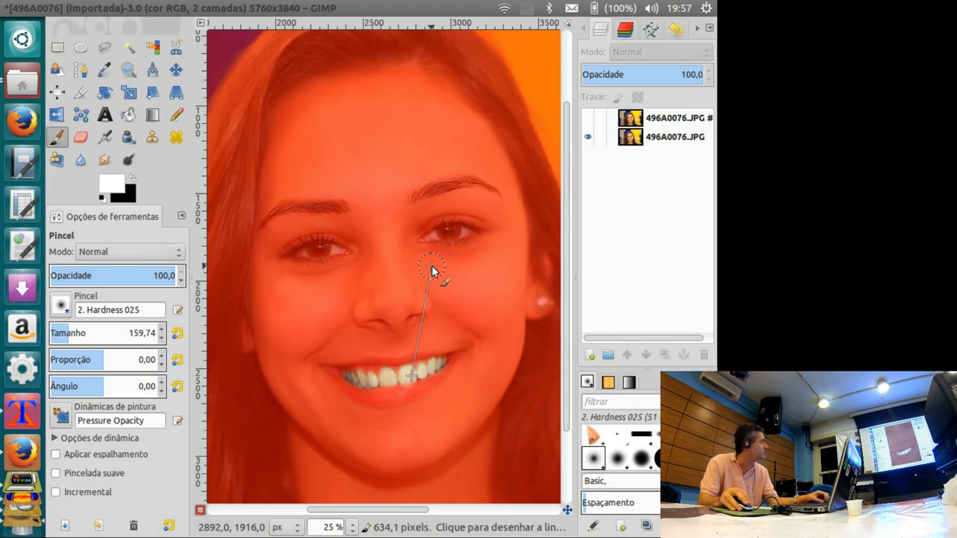
key("shift+q")
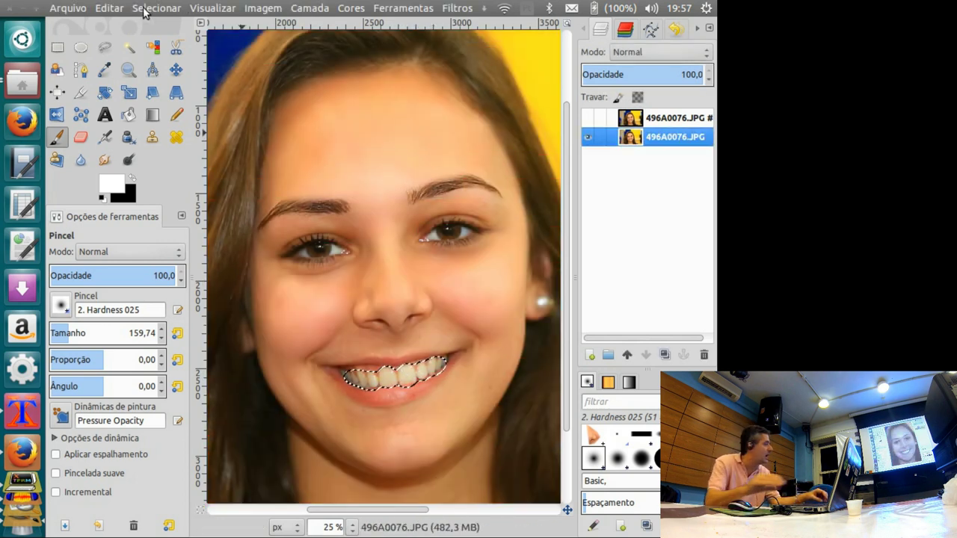
Save the teeth selection to a new channel named 'dentes'
left_click(147, 8)
left_click(207, 278)
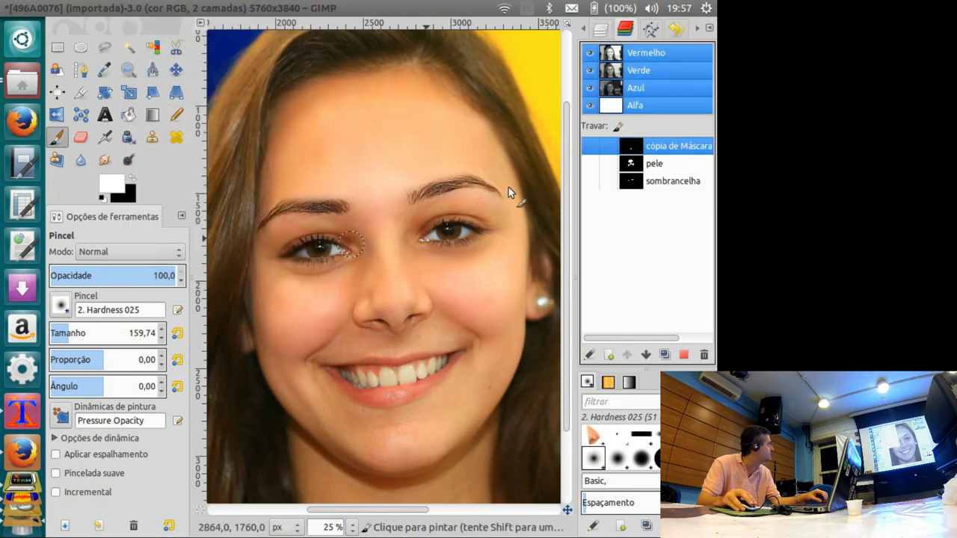
double_click(686, 153)
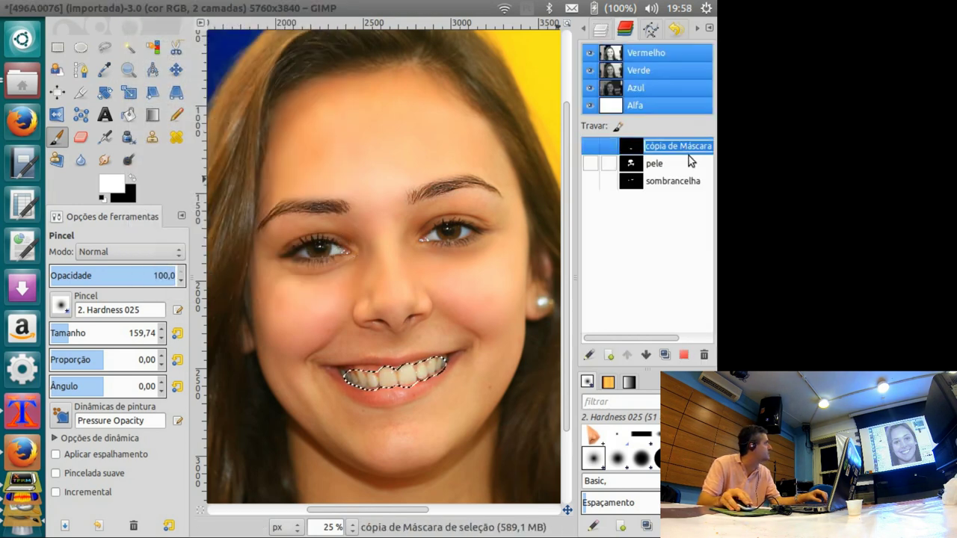
type("dentes")
key("Return")
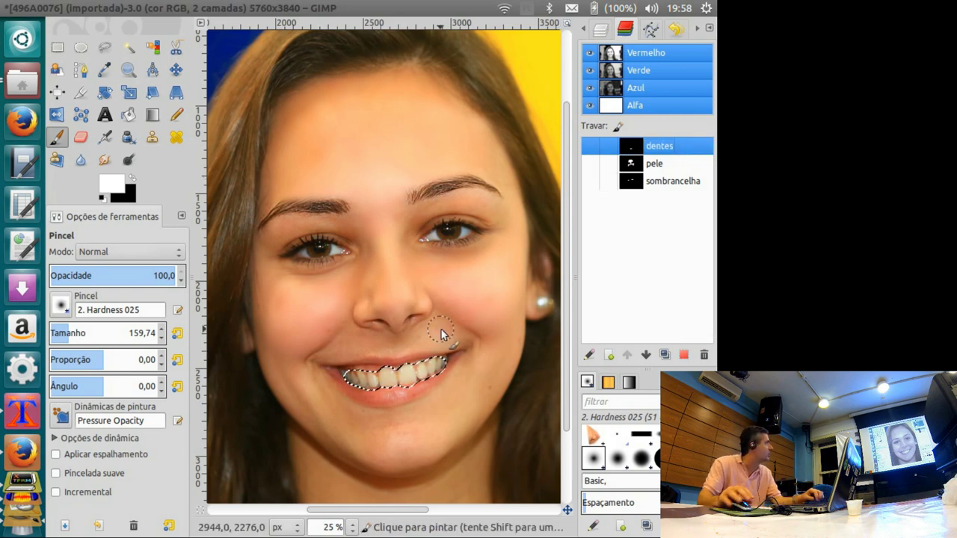
left_click(600, 30)
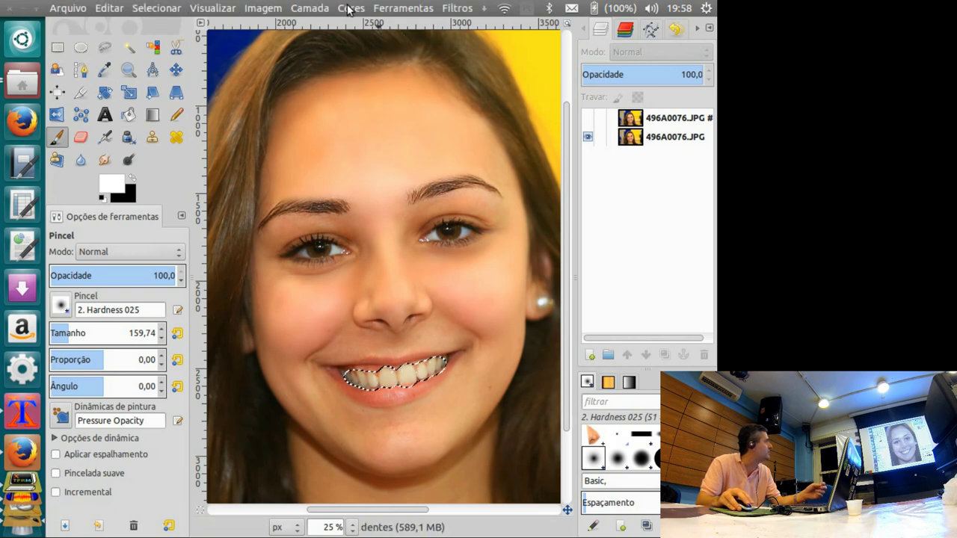
left_click(349, 9)
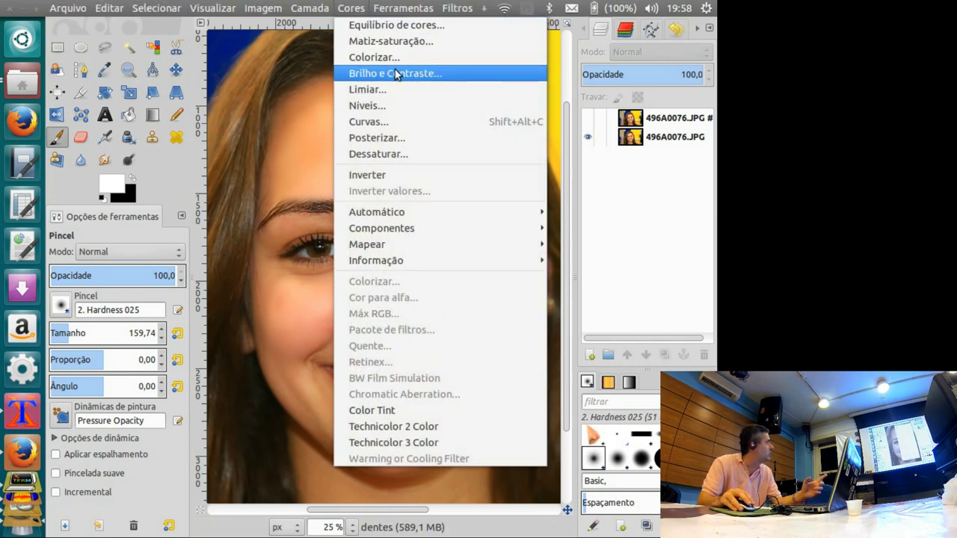
Lift the Curves midpoint to brighten the selected teeth strongly
left_click(359, 121)
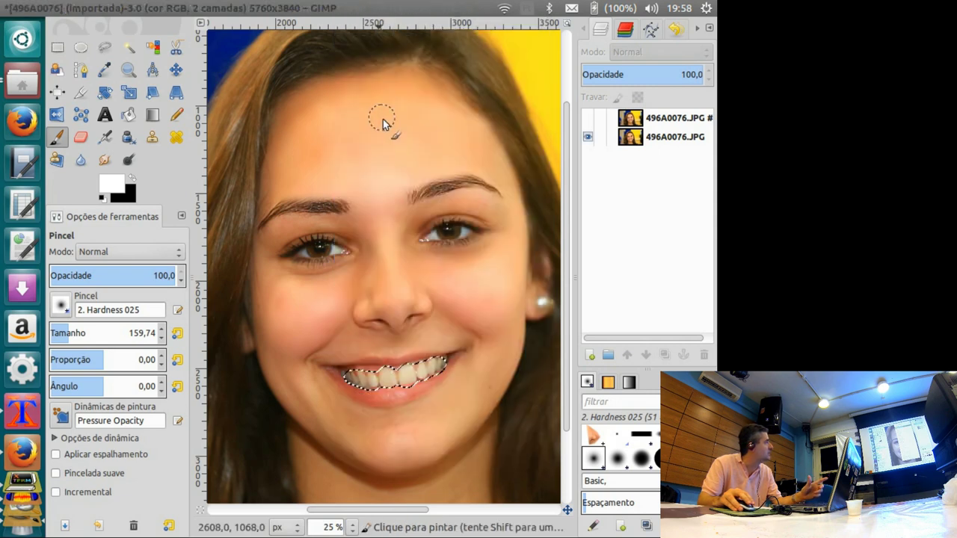
left_click_drag(563, 33, 147, 97)
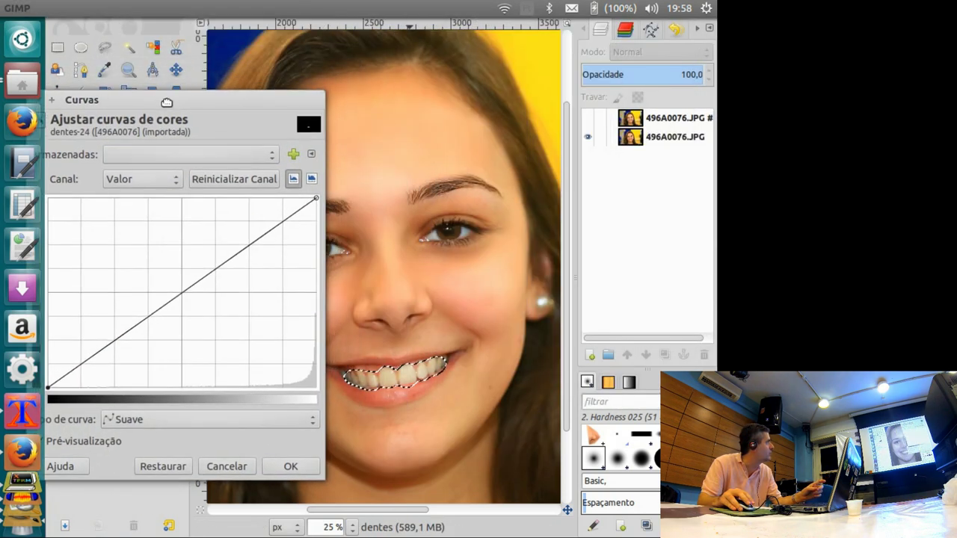
left_click(162, 266)
mouse_move(163, 259)
left_mouse_down()
mouse_move(137, 226)
mouse_move(146, 235)
left_mouse_up()
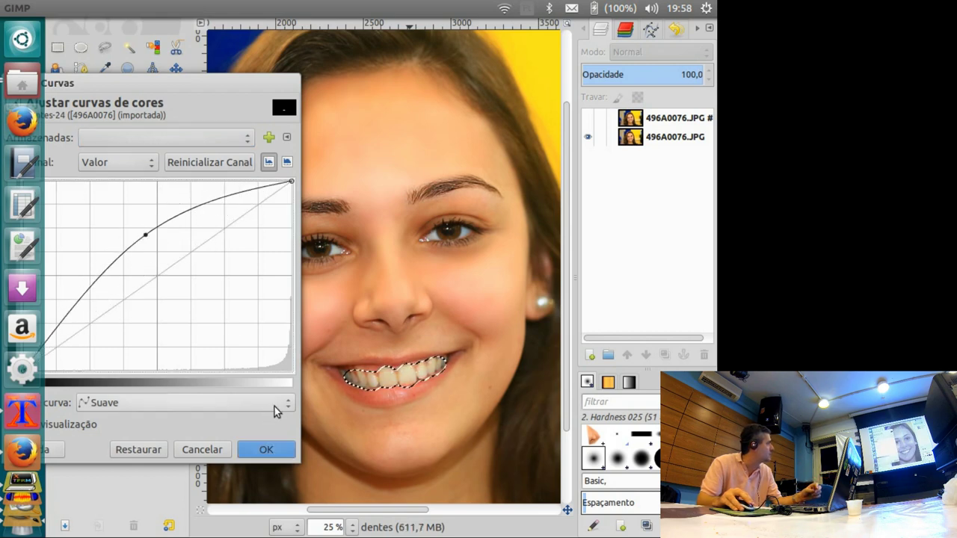
left_click(217, 449)
Apply a second upward Curves lift on the photo layer's teeth, then deselect
left_click(669, 137)
mouse_move(382, 8)
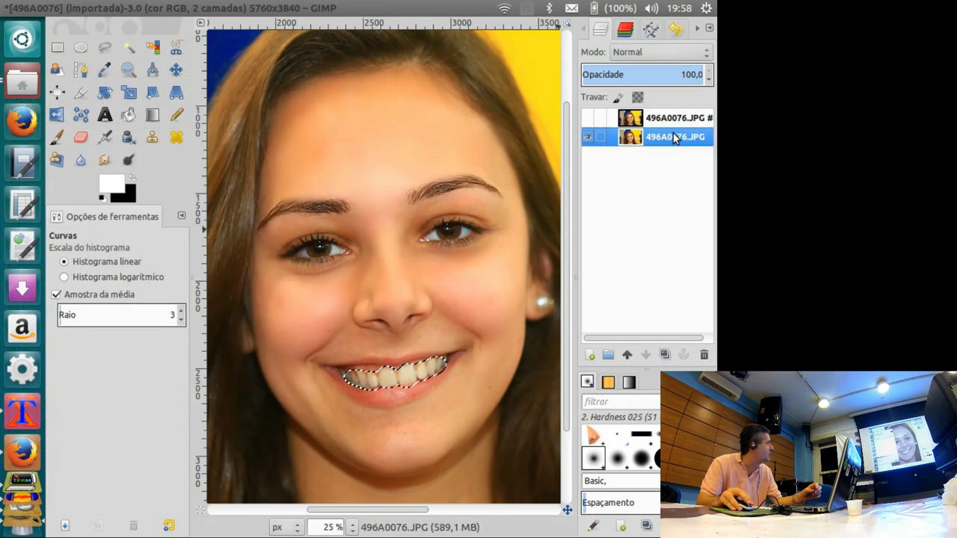
left_click(359, 9)
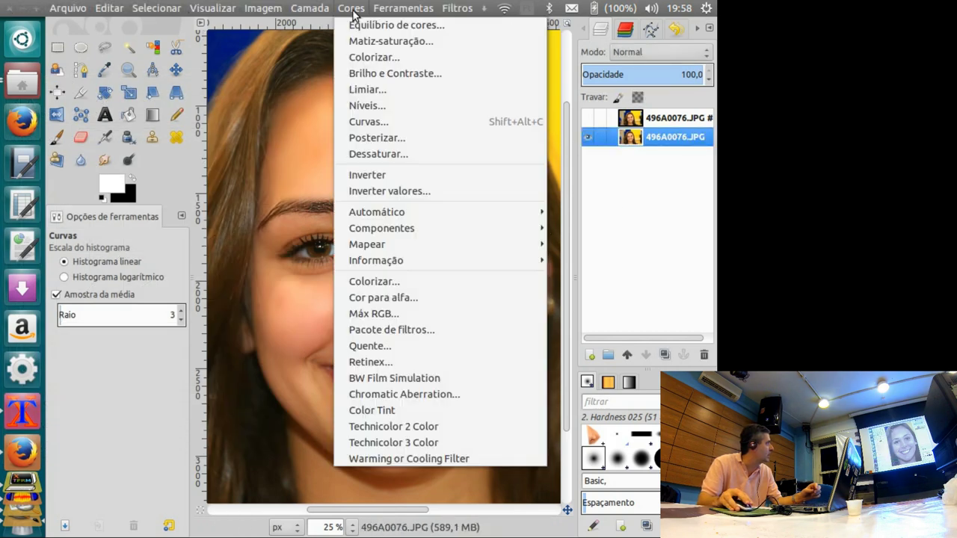
left_click(367, 122)
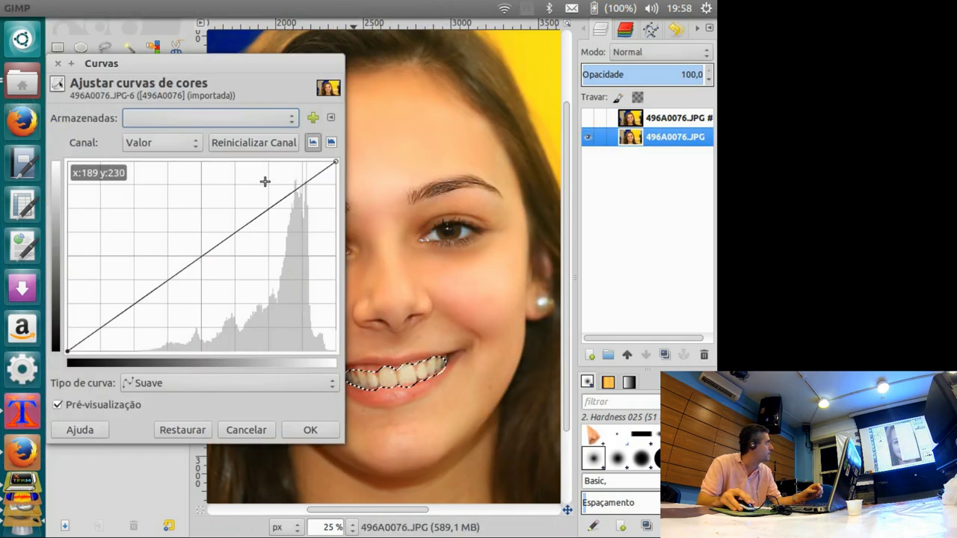
mouse_move(202, 255)
left_mouse_down()
mouse_move(197, 230)
mouse_move(223, 211)
left_mouse_up()
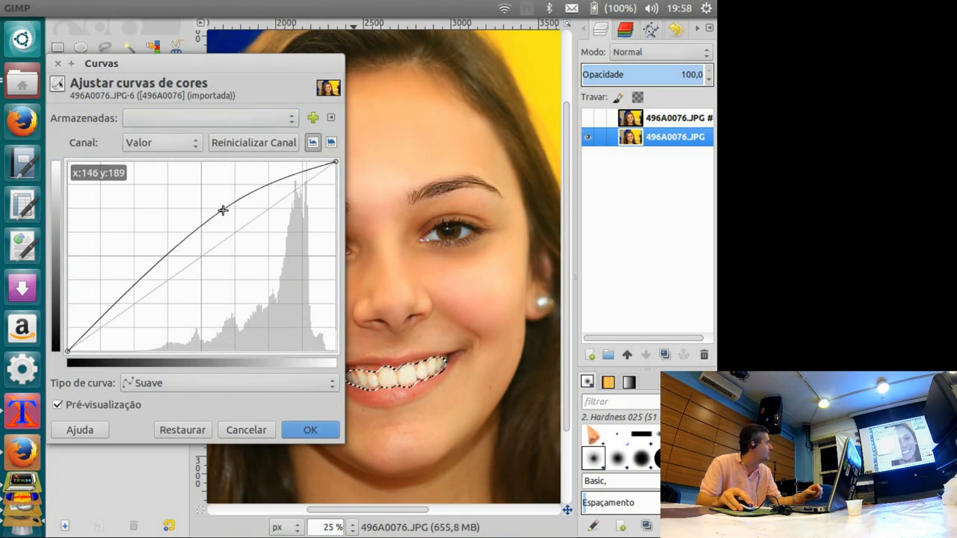
left_click(309, 430)
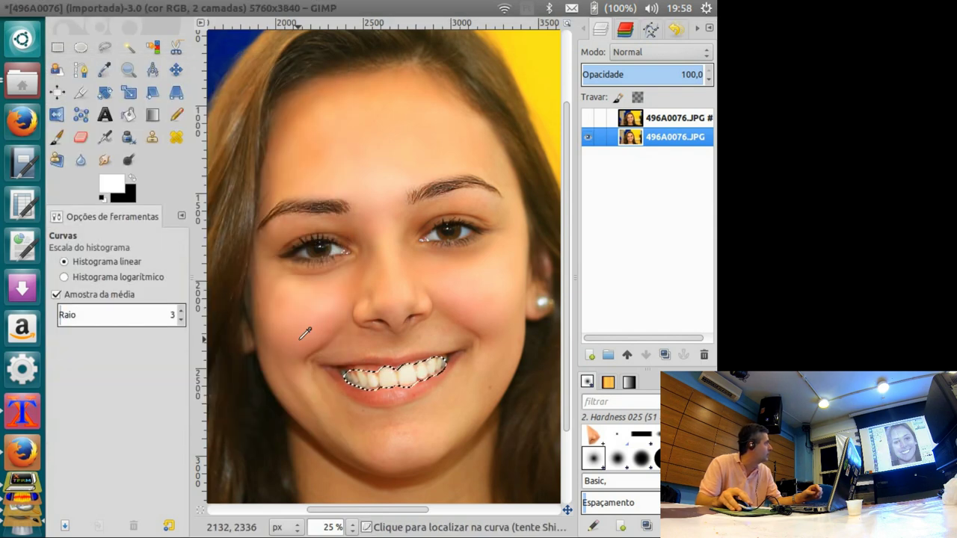
key("ctrl+shift+a")
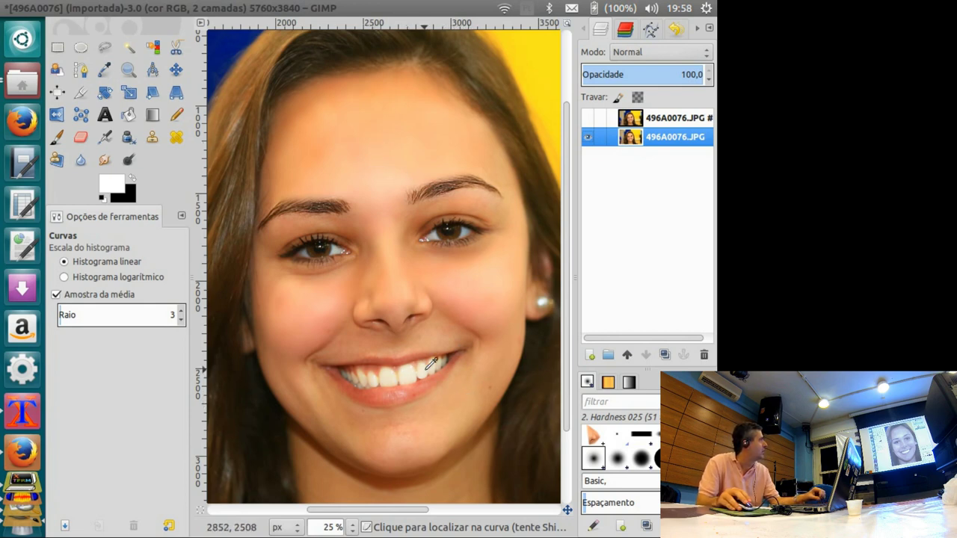
Zoom in and out, recentre on the face, and fit the whole photo to the window
scroll(430, 254, "up", 2)
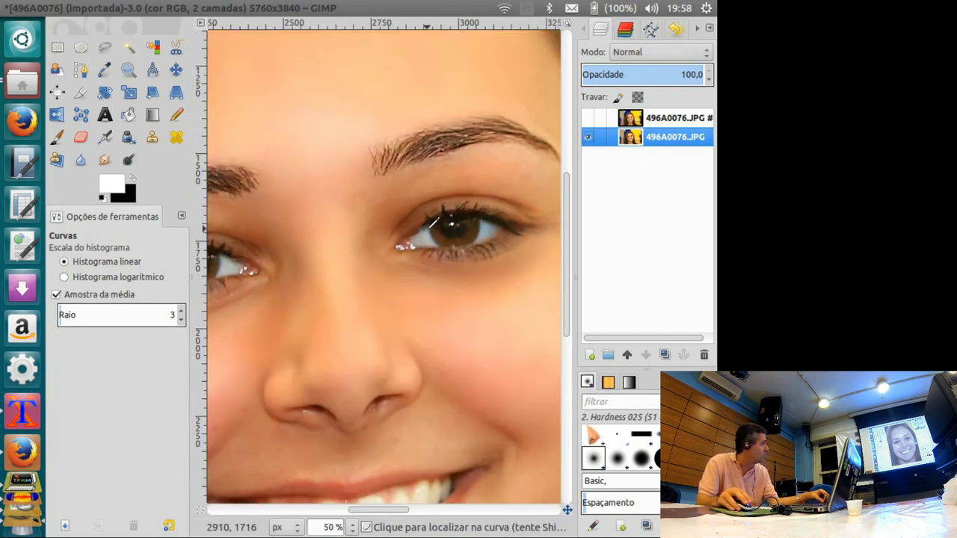
scroll(357, 319, "down", 3)
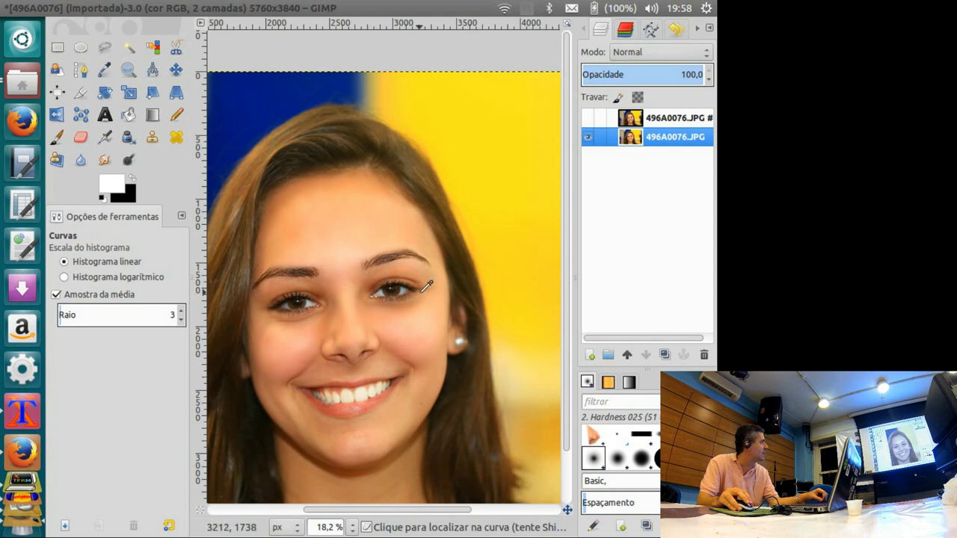
left_click_drag(366, 348, 417, 331)
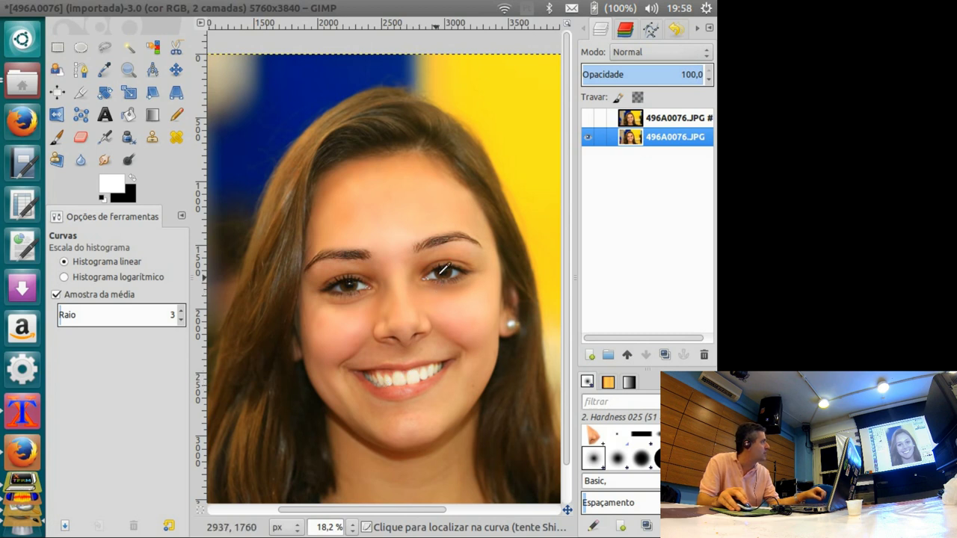
key("shift+ctrl+j")
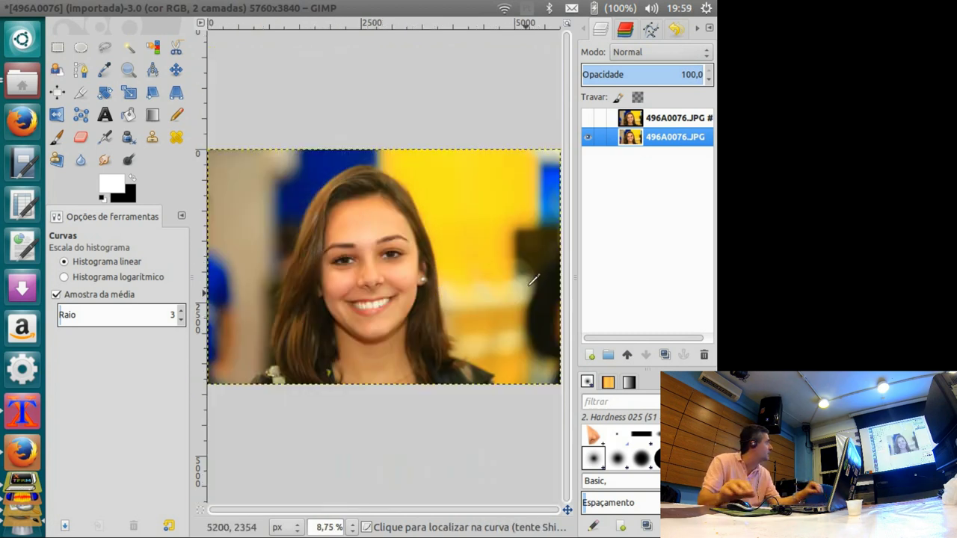
left_click(349, 9)
mouse_move(381, 212)
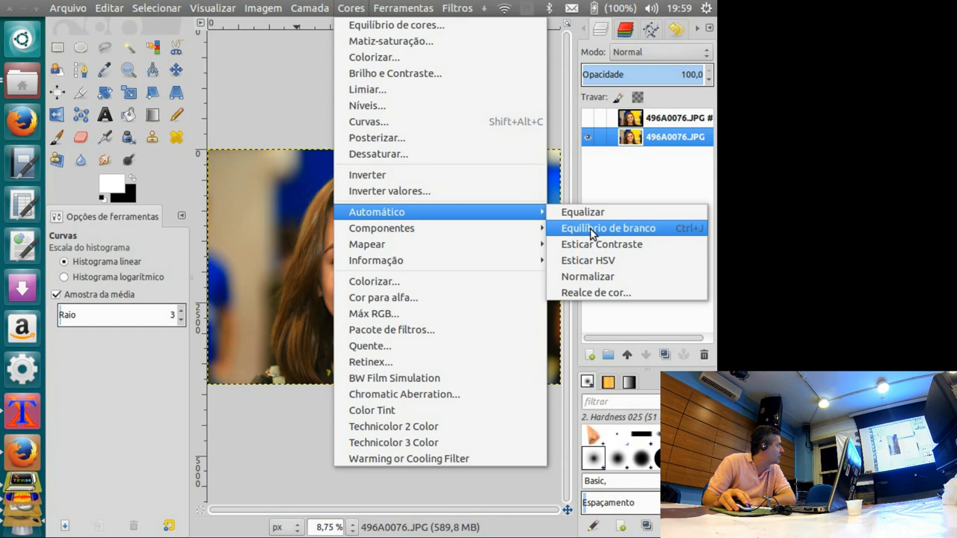
Apply Colors > Auto > White Balance to the whole portrait
left_click(650, 229)
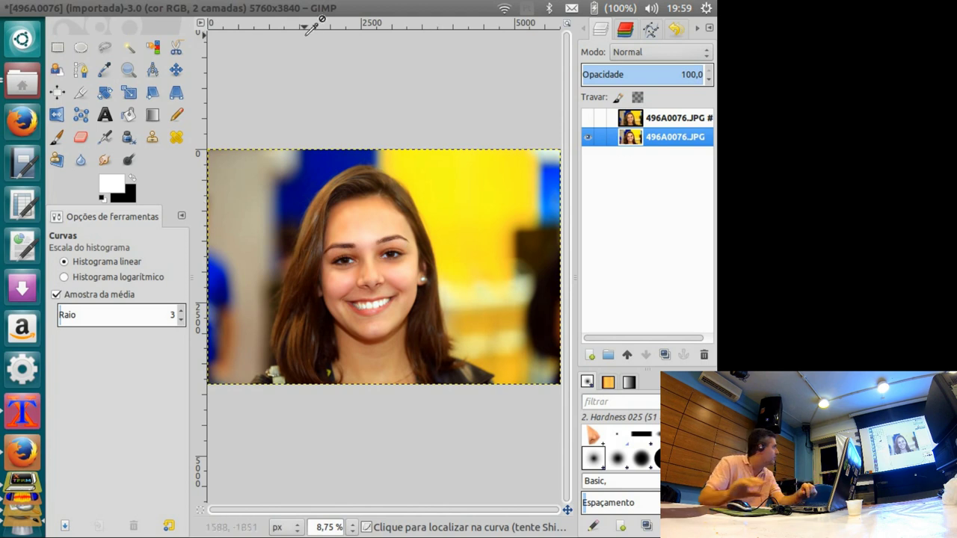
left_click(353, 8)
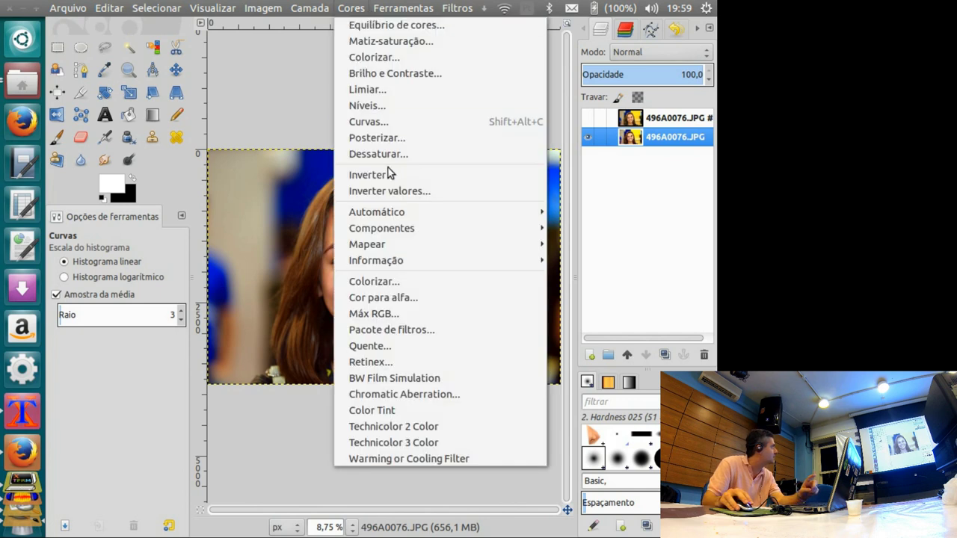
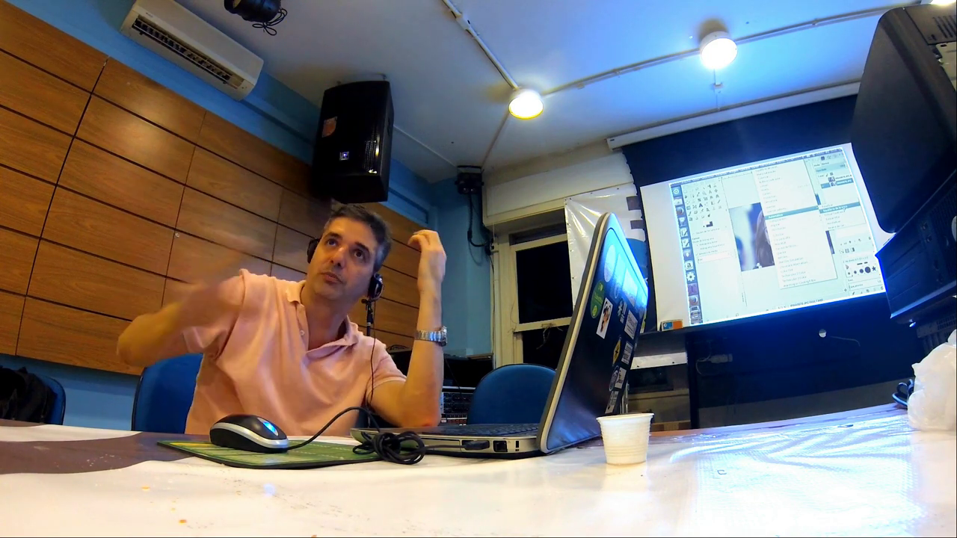
Dismiss the open menu so the woman's portrait shows on the canvas
left_click(789, 215)
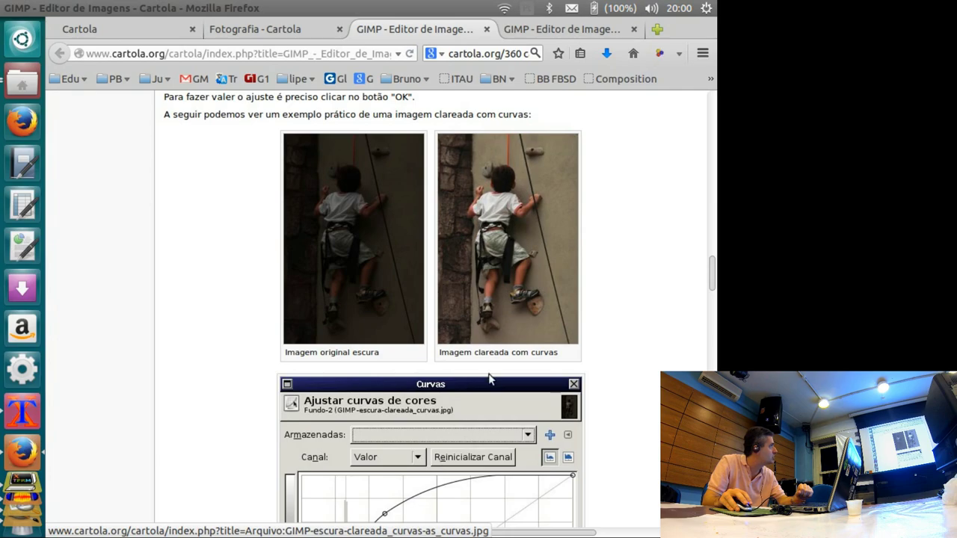
scroll(490, 380, "down", 3)
scroll(489, 379, "down", 5)
scroll(486, 374, "down", 2)
scroll(483, 369, "down", 5)
scroll(482, 368, "down", 7)
scroll(484, 366, "down", 5)
scroll(486, 365, "up", 3)
scroll(487, 365, "up", 1)
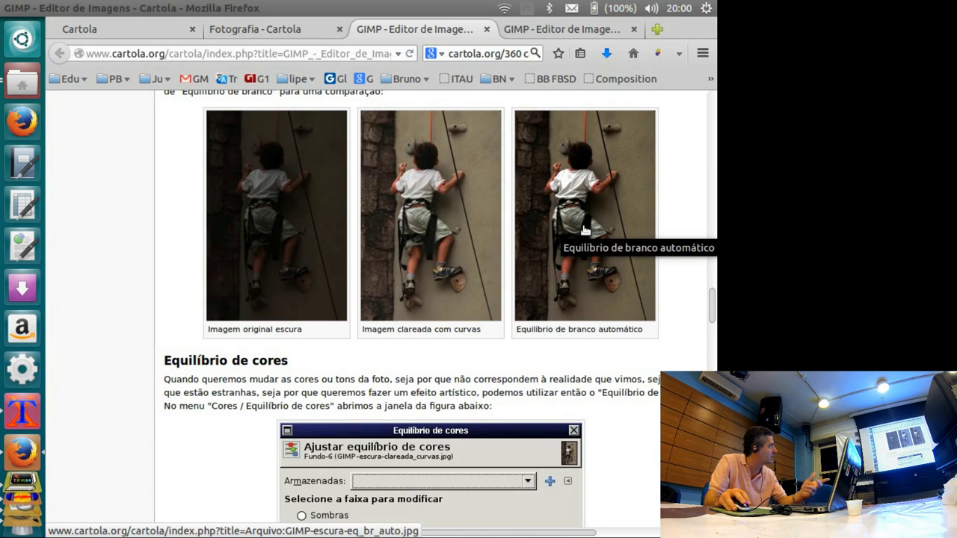
scroll(585, 230, "up", 3)
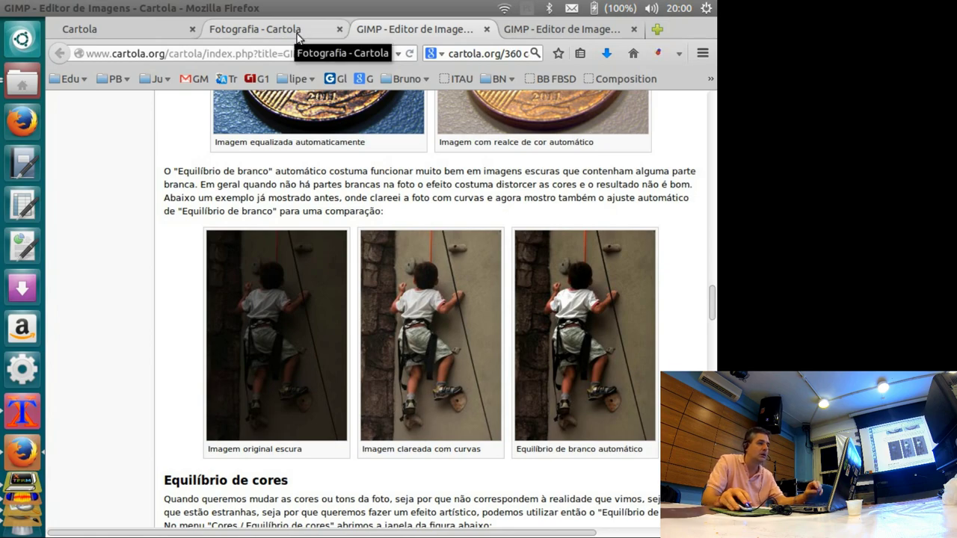
scroll(582, 246, "down", 2)
scroll(582, 246, "down", 10)
scroll(582, 246, "up", 3)
scroll(582, 252, "up", 5)
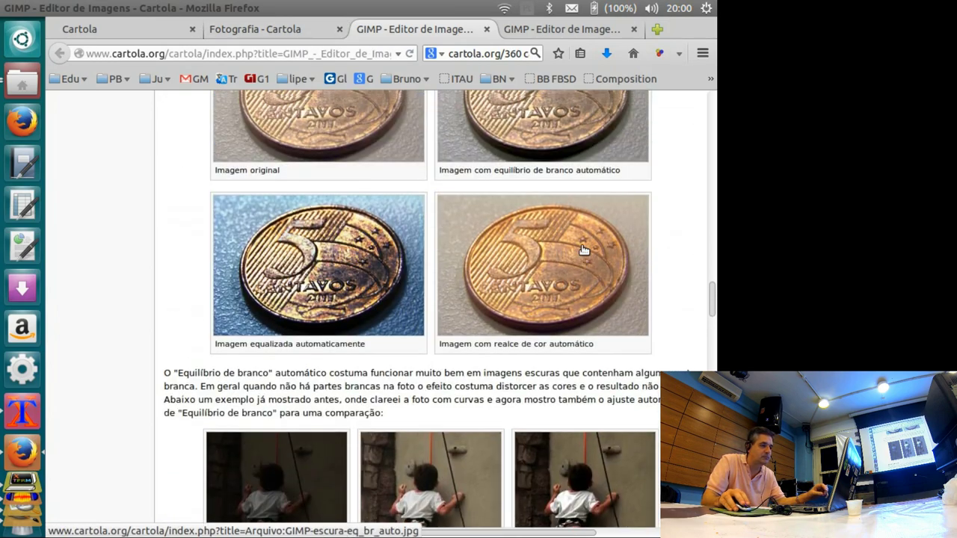
scroll(581, 252, "up", 5)
scroll(582, 252, "up", 5)
scroll(582, 252, "up", 3)
scroll(584, 252, "up", 5)
scroll(584, 252, "up", 5)
scroll(584, 252, "up", 5)
scroll(584, 250, "up", 5)
scroll(584, 250, "up", 5)
scroll(585, 251, "up", 5)
scroll(583, 248, "up", 3)
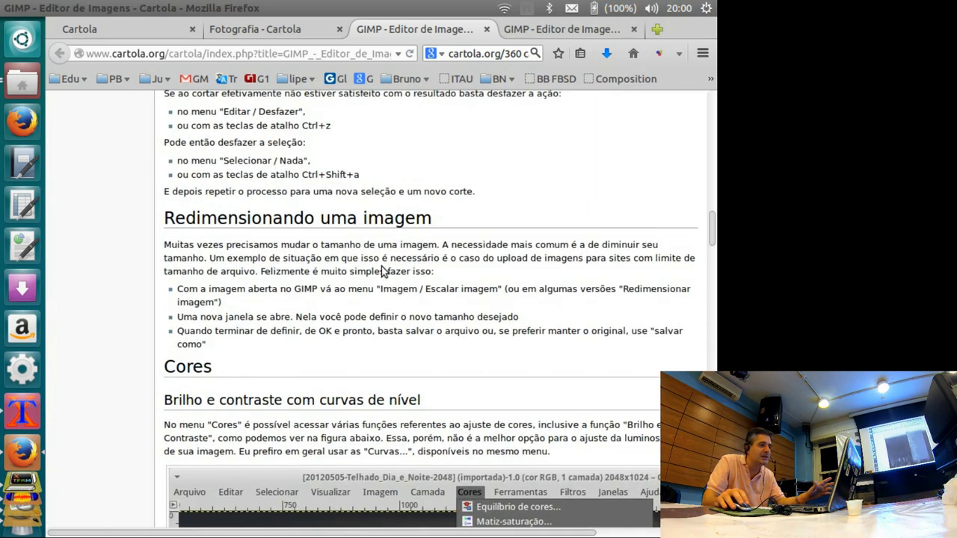
left_click_drag(166, 217, 438, 217)
scroll(442, 216, "up", 5)
scroll(347, 265, "up", 5)
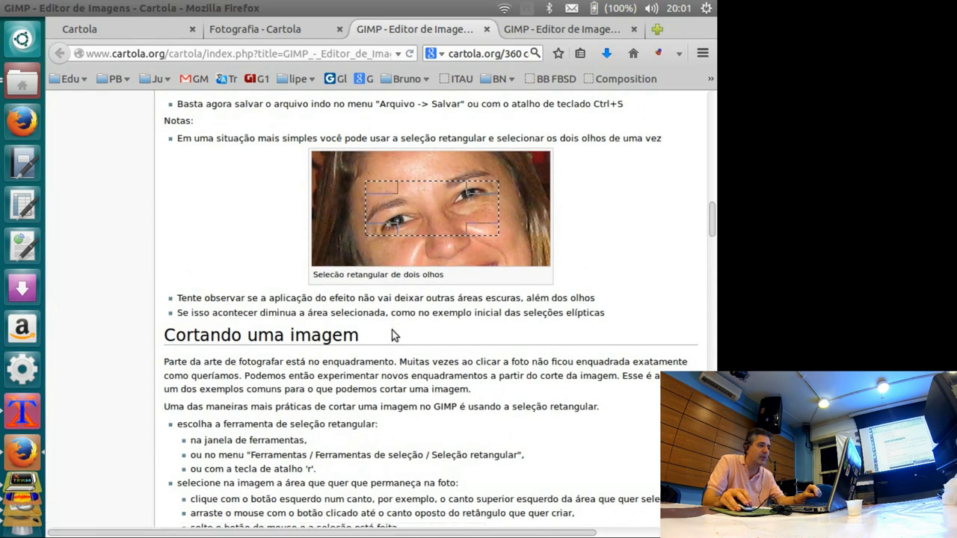
scroll(374, 341, "down", 5)
scroll(370, 299, "down", 5)
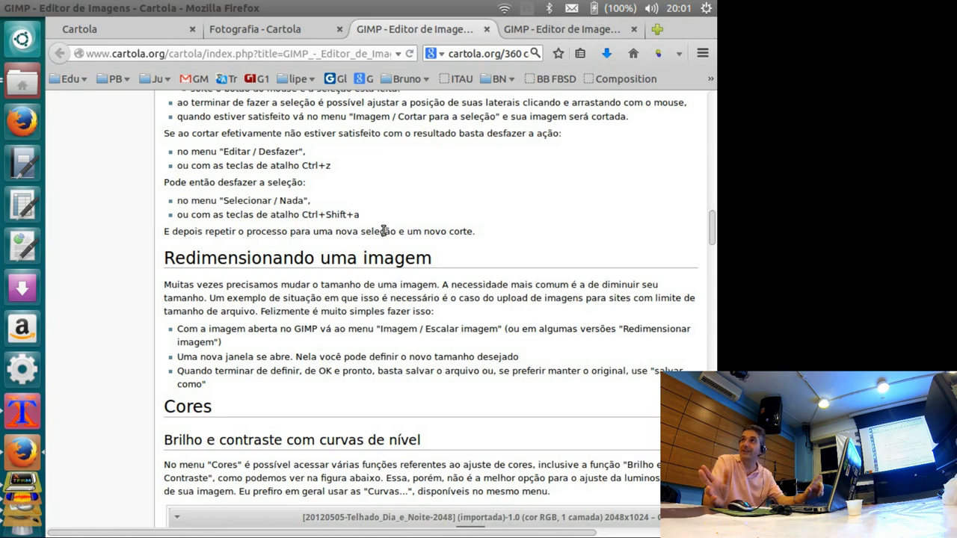
scroll(401, 229, "down", 5)
scroll(400, 229, "down", 5)
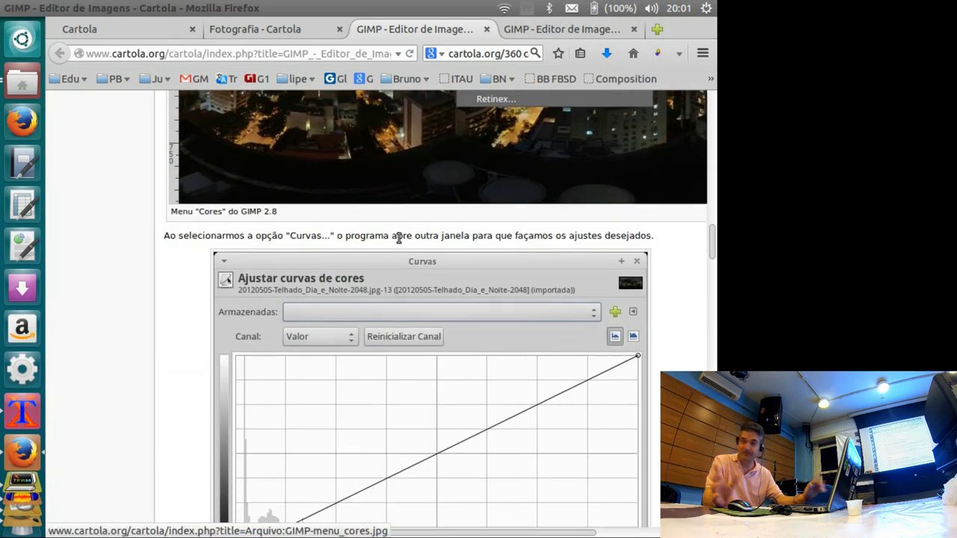
scroll(400, 240, "down", 5)
scroll(401, 242, "down", 5)
scroll(400, 242, "down", 5)
scroll(399, 244, "down", 5)
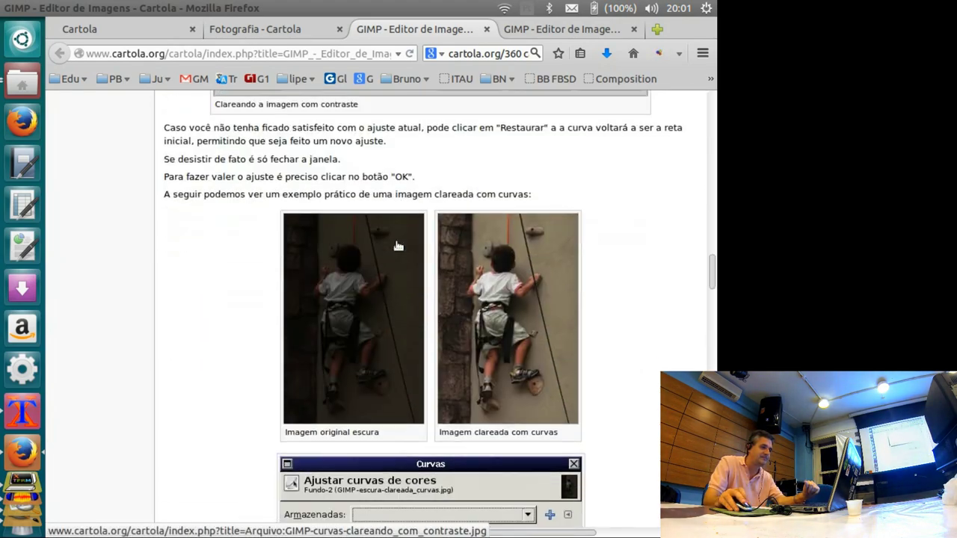
scroll(398, 246, "down", 3)
mouse_move(334, 9)
key("alt+Tab")
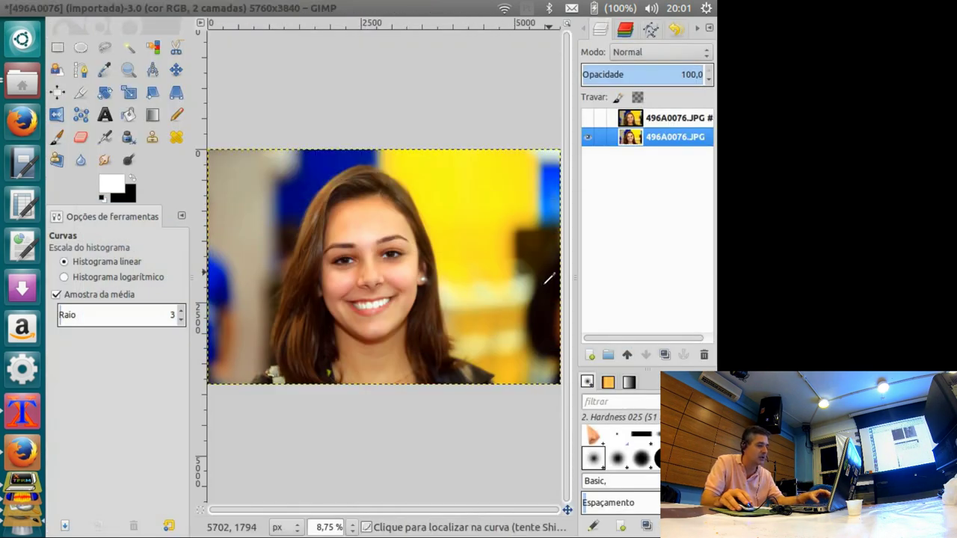
Zoom in on the mouth and switch to the Rectangle Select tool
scroll(381, 315, "up", 2)
scroll(389, 321, "up", 2)
scroll(400, 329, "up", 1)
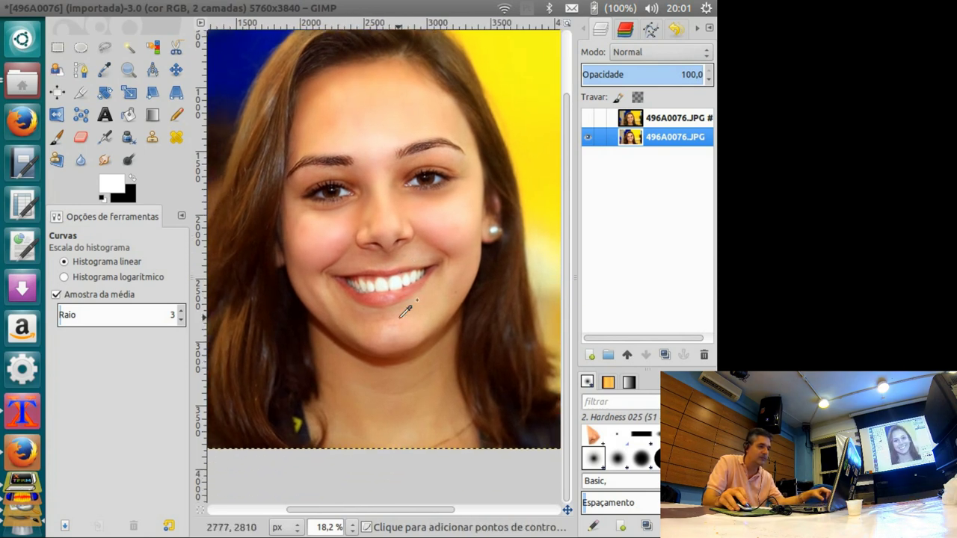
scroll(405, 311, "up", 1)
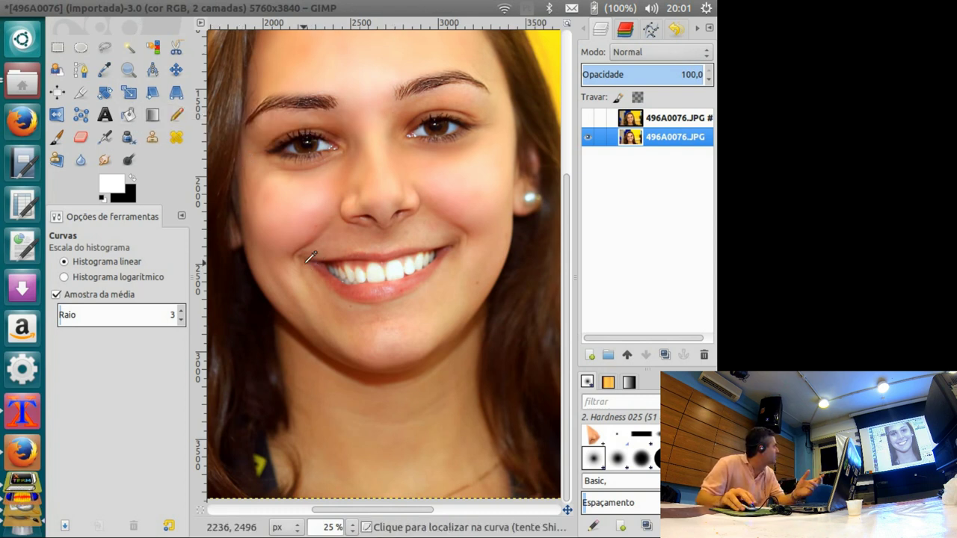
key("f")
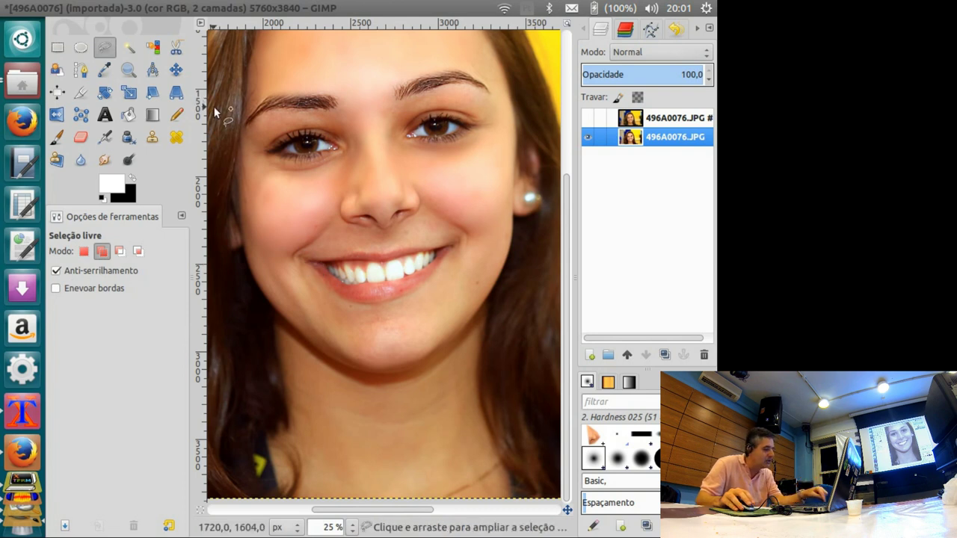
key("r")
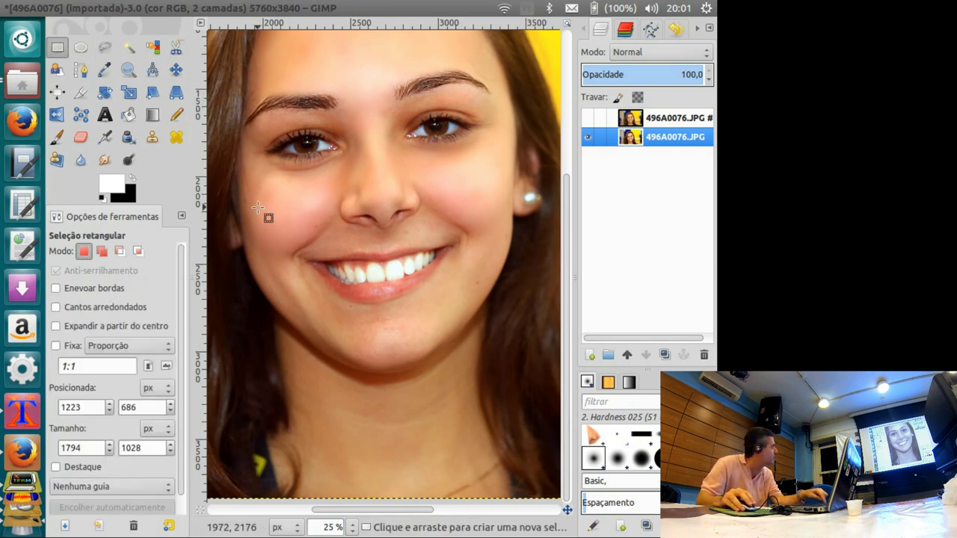
Select a rectangle covering the mouth, cheeks and chin, then start Filtros > Distorções > Deformação interativa
left_click_drag(271, 208, 491, 332)
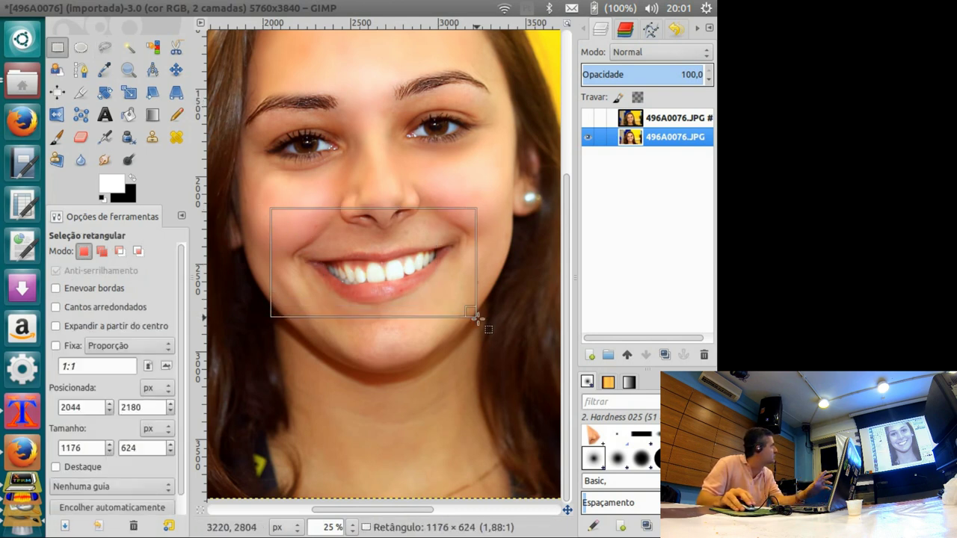
left_click_drag(492, 331, 509, 372)
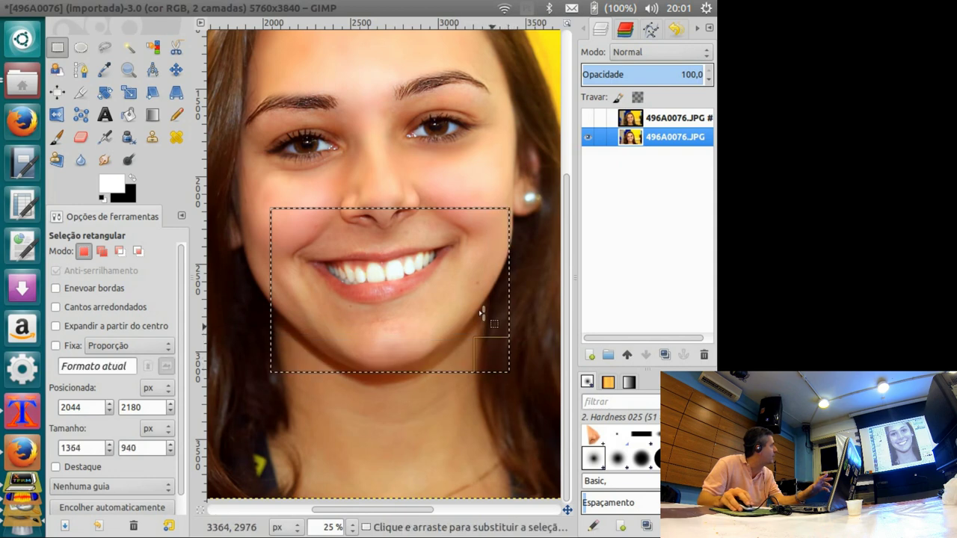
left_click_drag(298, 218, 278, 209)
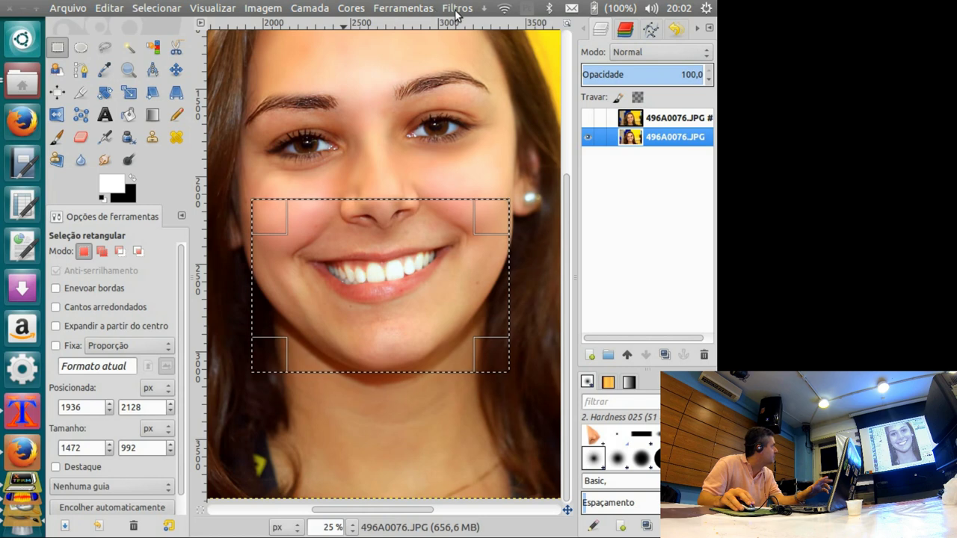
left_click(457, 9)
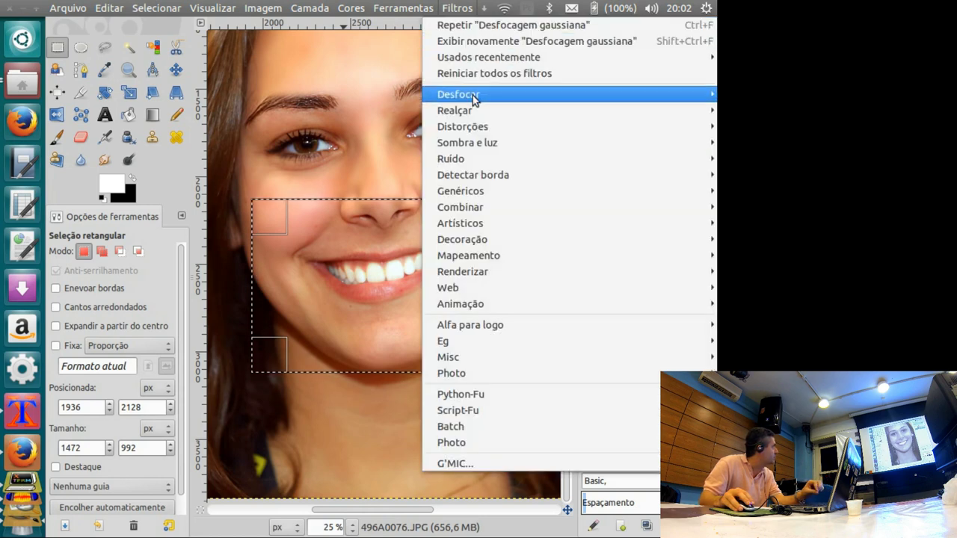
mouse_move(463, 127)
left_click(387, 161)
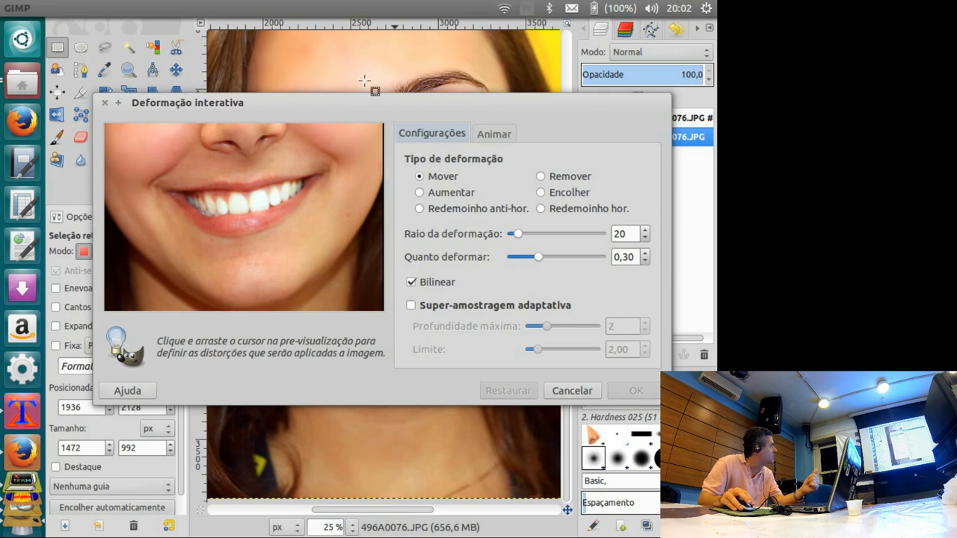
Nudge the lower lip in Mover mode with Raio 60 and apply the warp
left_click(118, 102)
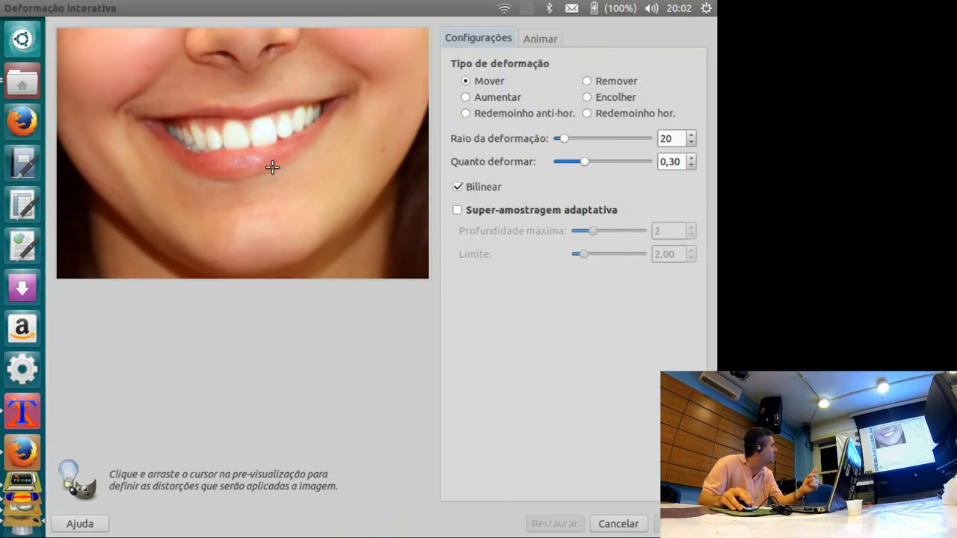
left_click(551, 523)
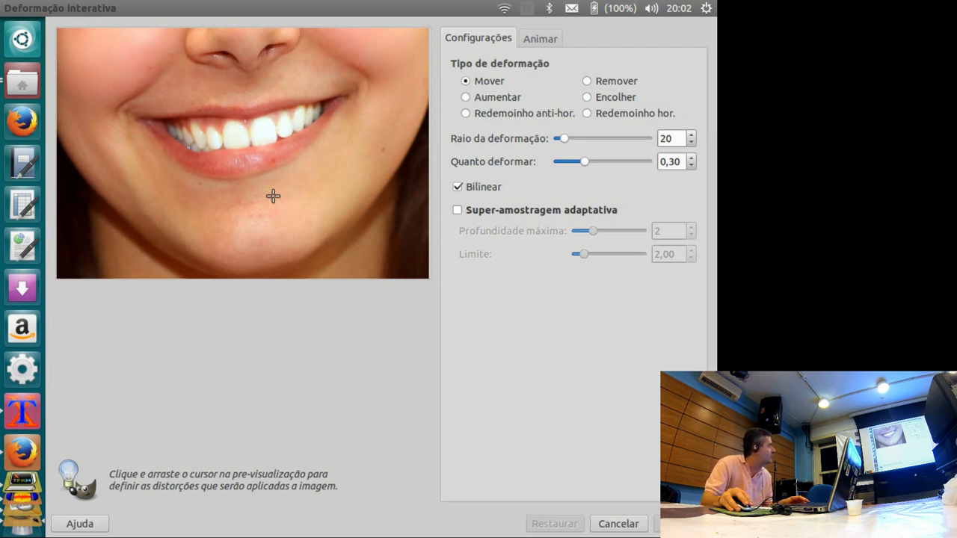
left_click_drag(226, 167, 216, 199)
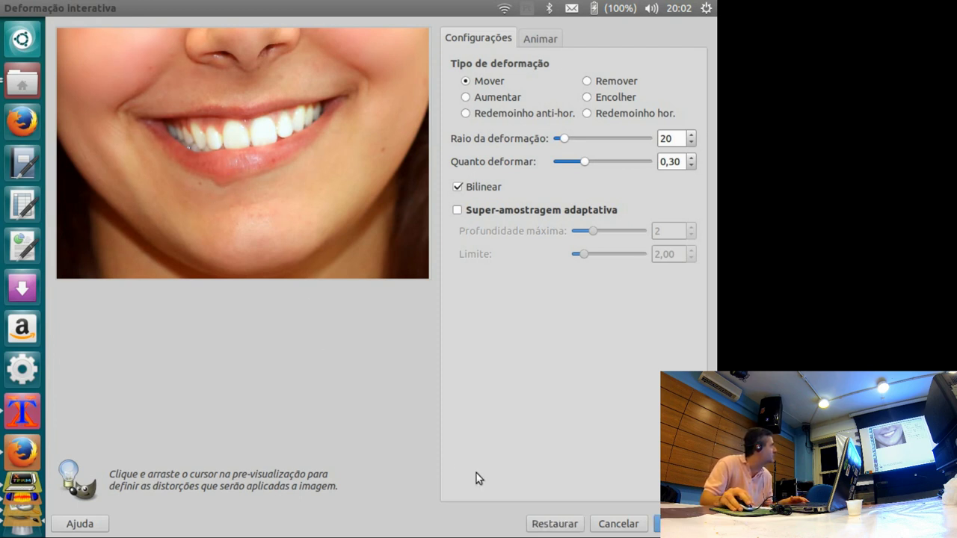
left_click(547, 522)
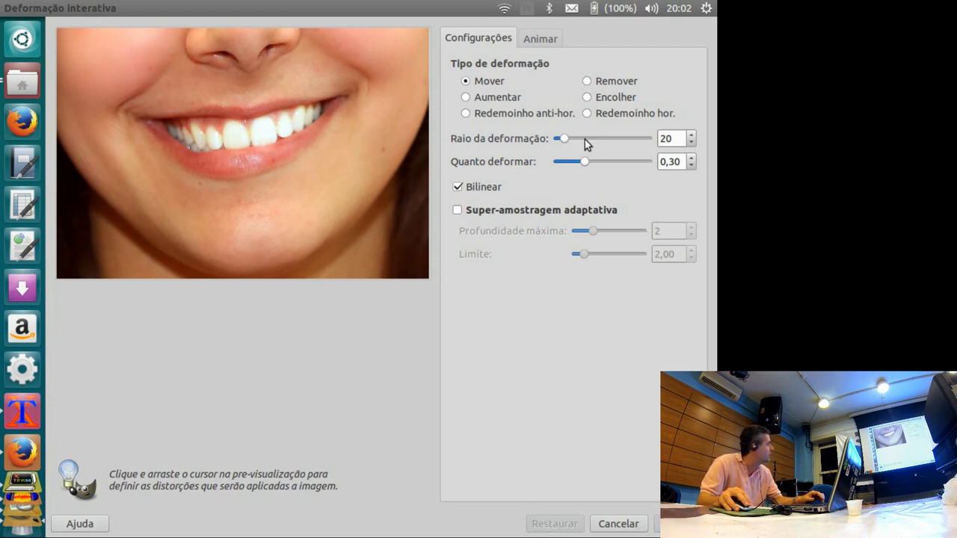
left_click_drag(587, 138, 628, 137)
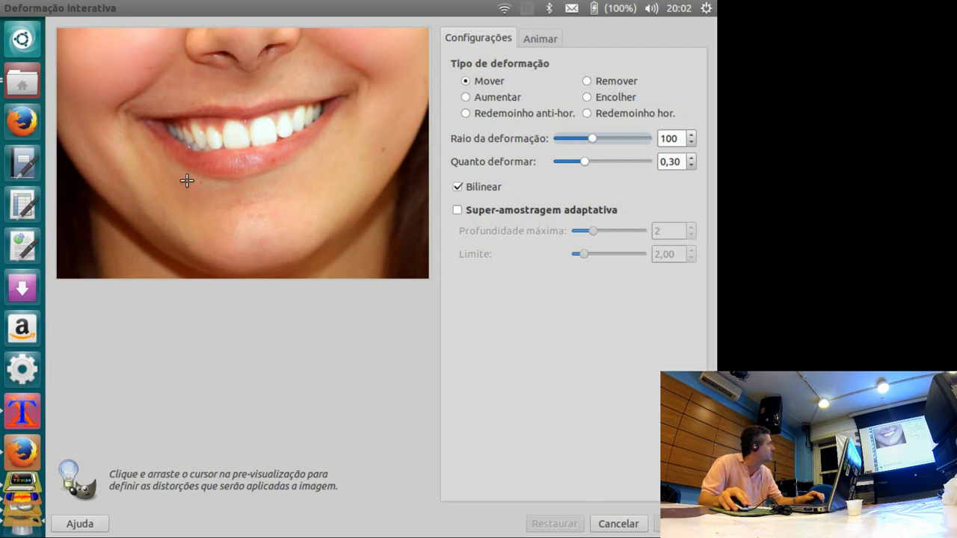
left_click_drag(186, 180, 183, 175)
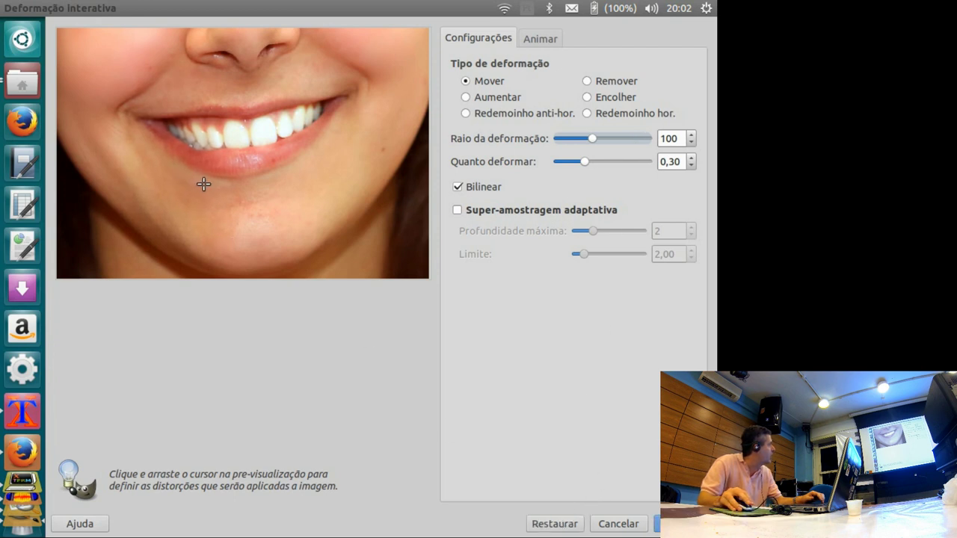
left_click_drag(237, 184, 245, 179)
left_click(572, 139)
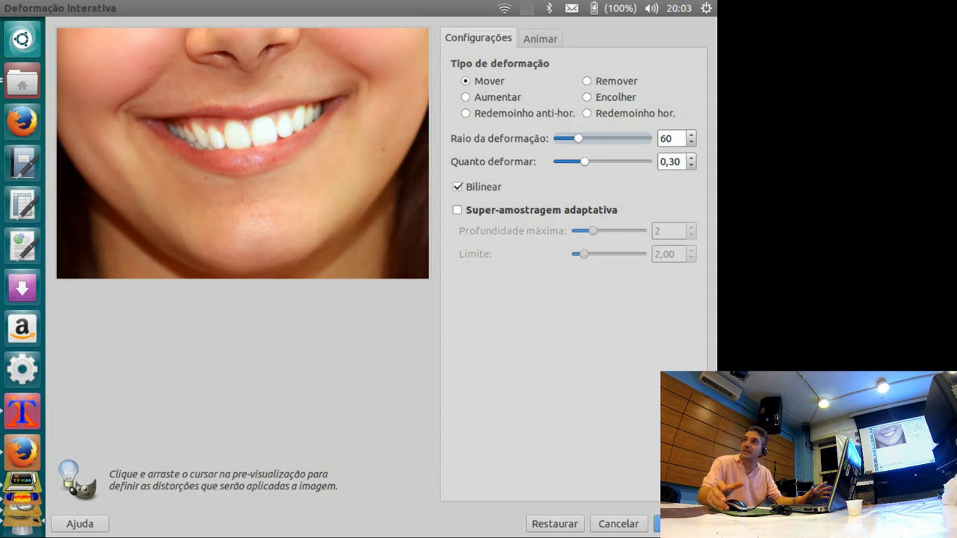
left_click(680, 523)
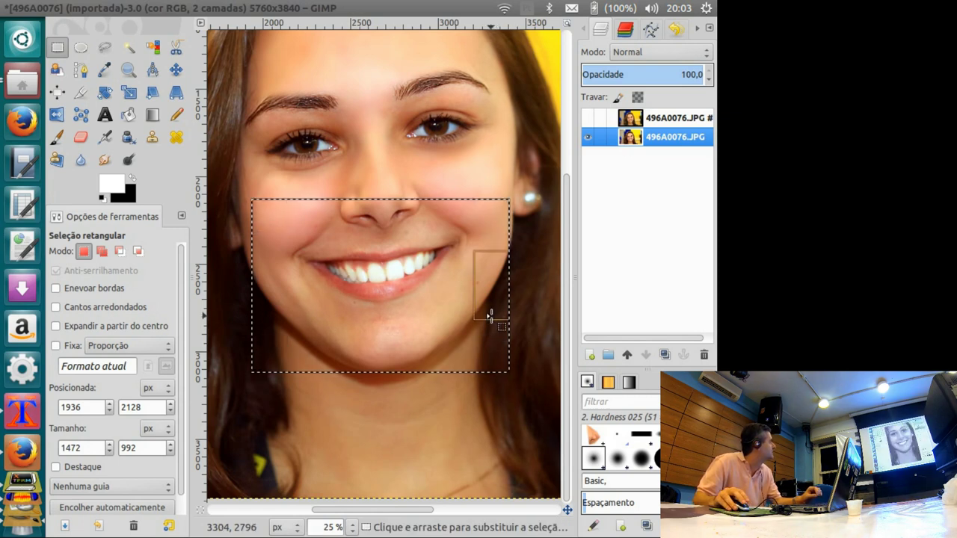
Clear the selection and toggle the retouched top layer's visibility, leaving it hidden
left_click(496, 317)
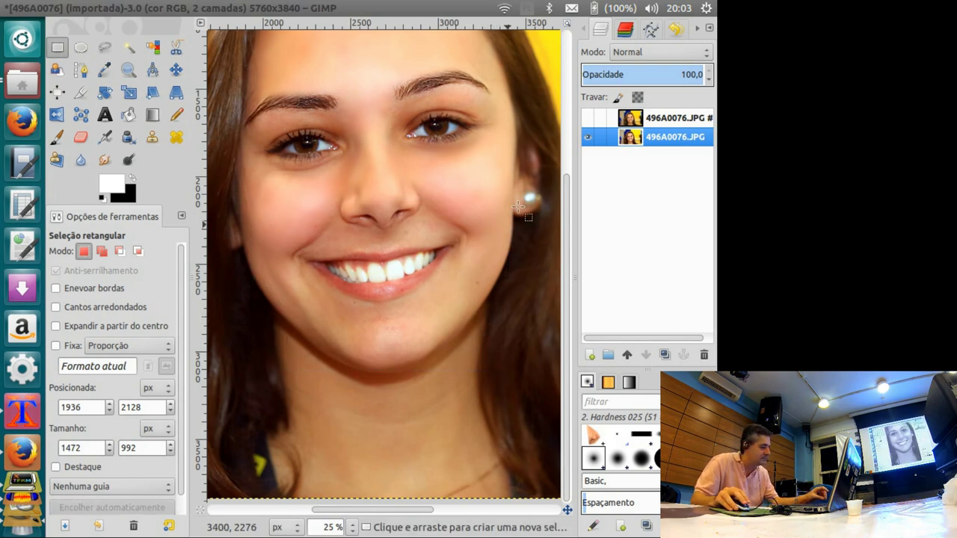
left_click(587, 118)
left_click(589, 120)
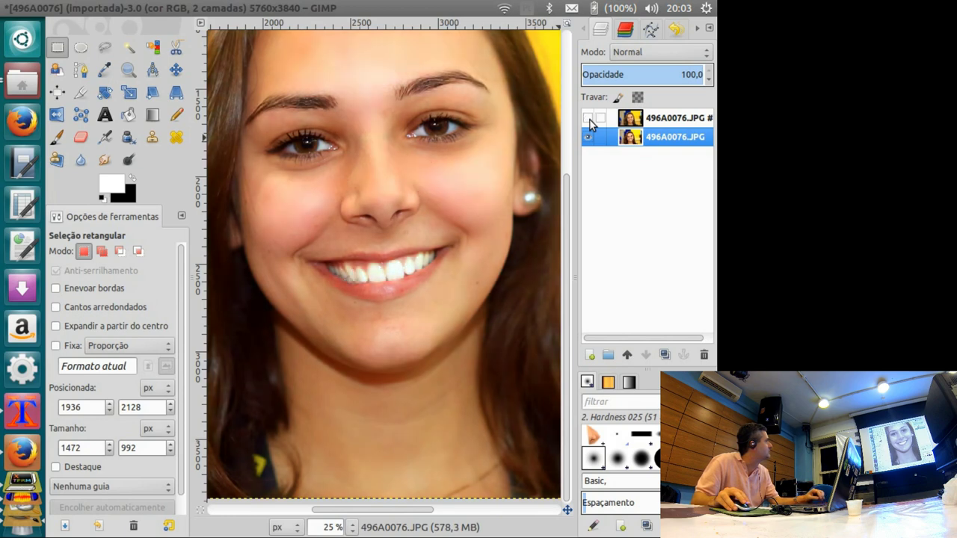
left_click(588, 118)
left_click(588, 119)
Zoom and pan around the face to compare it with the original photo
scroll(479, 284, "down", 1)
scroll(483, 316, "down", 1)
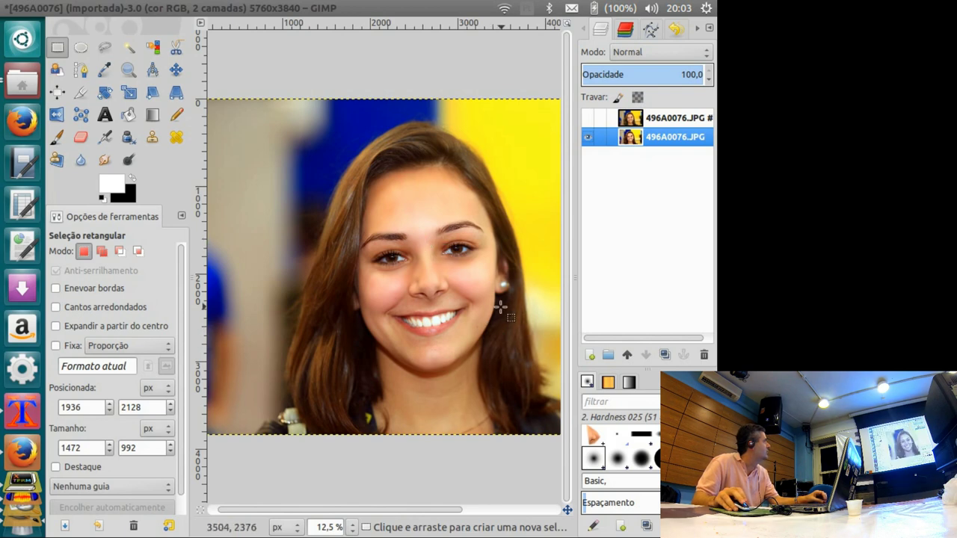
mouse_move(488, 298)
left_mouse_down()
mouse_move(432, 303)
mouse_move(449, 289)
left_mouse_up()
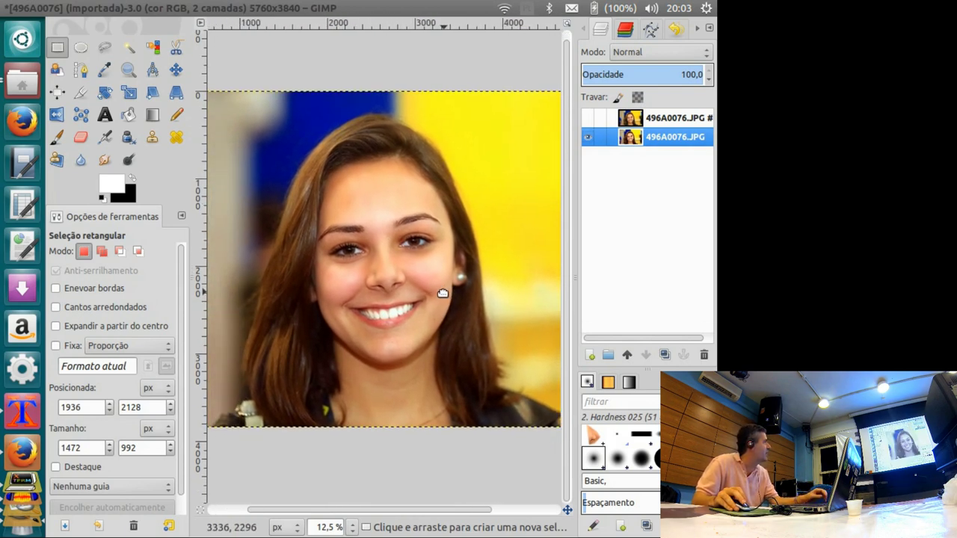
scroll(404, 404, "up", 2)
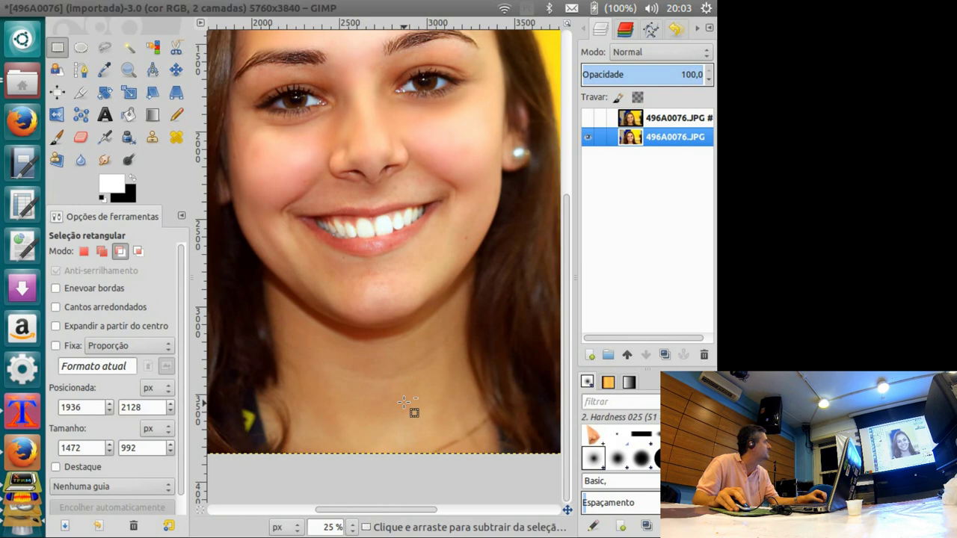
scroll(404, 404, "up", 1)
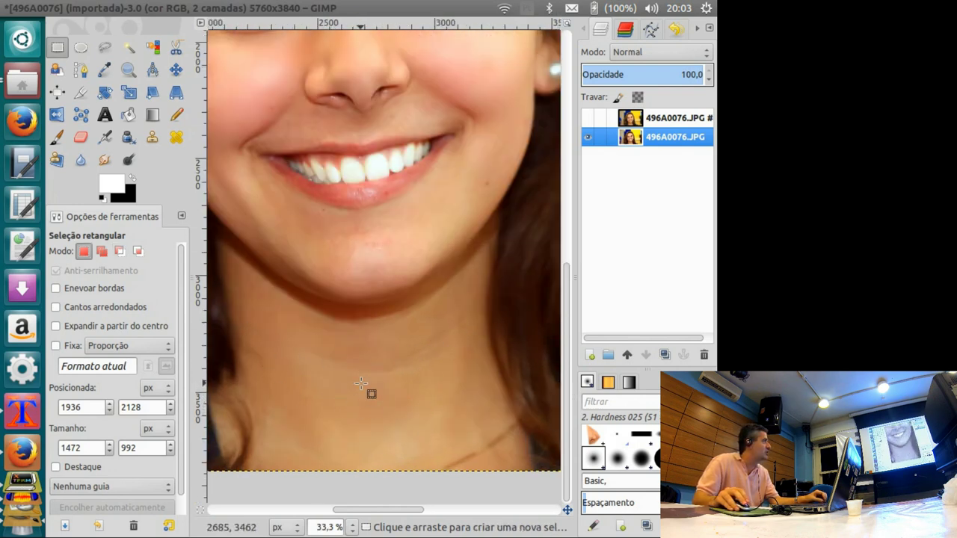
scroll(374, 404, "down", 2)
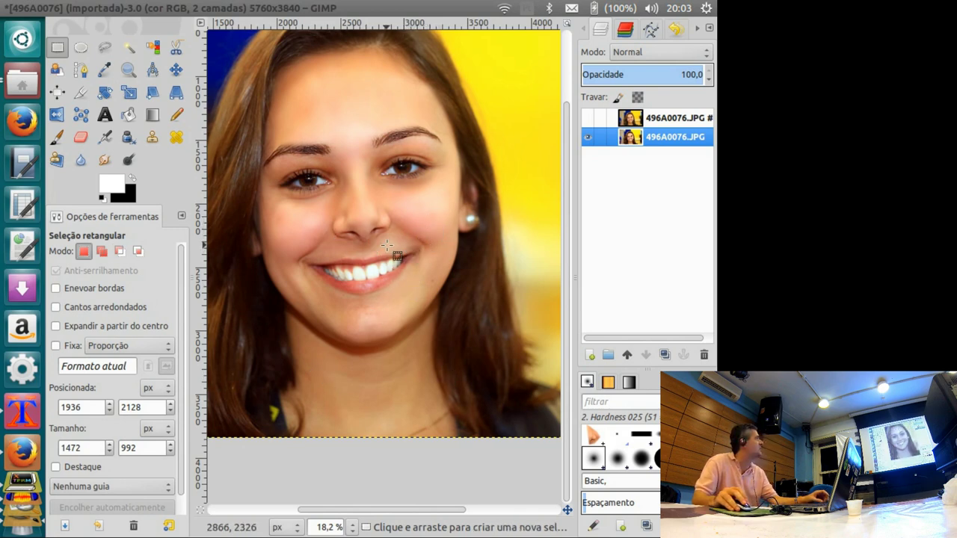
key("alt+Tab")
scroll(475, 308, "down", 5)
scroll(476, 308, "down", 5)
scroll(476, 308, "down", 5)
scroll(475, 308, "down", 5)
scroll(473, 307, "down", 5)
scroll(473, 306, "down", 5)
scroll(473, 306, "down", 5)
scroll(472, 308, "down", 5)
scroll(473, 311, "down", 5)
scroll(473, 310, "down", 5)
scroll(474, 309, "down", 6)
scroll(473, 310, "up", 4)
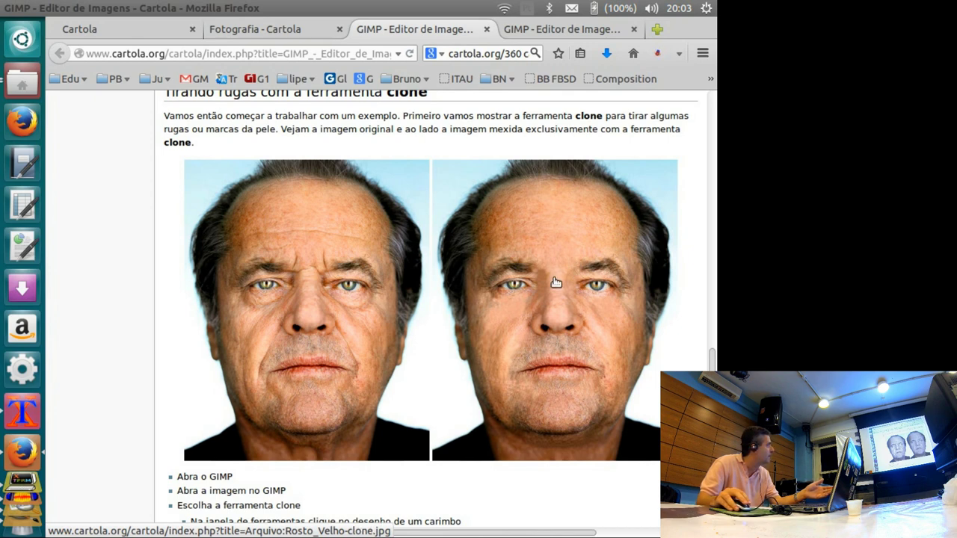
scroll(487, 241, "up", 1)
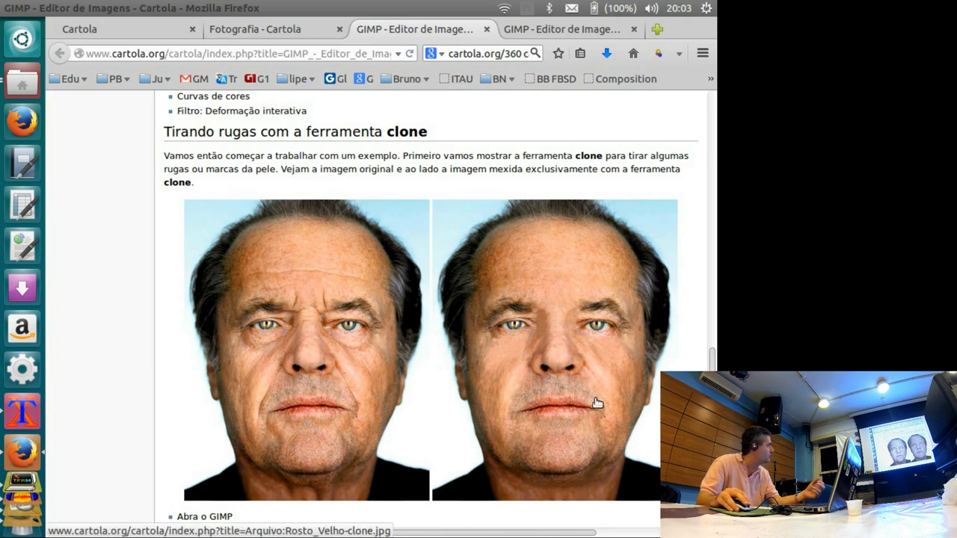
scroll(531, 404, "down", 5)
scroll(538, 390, "down", 3)
scroll(552, 387, "down", 5)
scroll(553, 386, "down", 7)
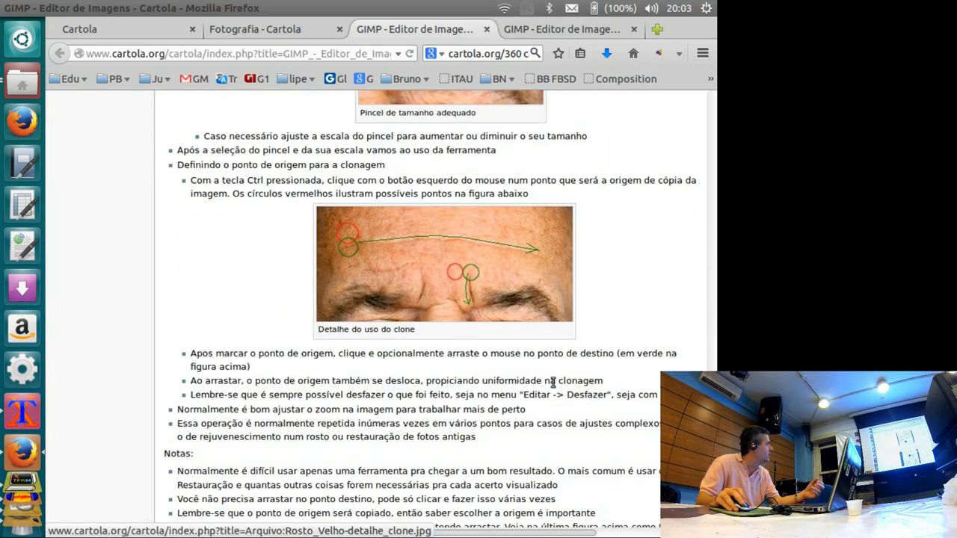
scroll(551, 384, "down", 5)
scroll(551, 384, "up", 5)
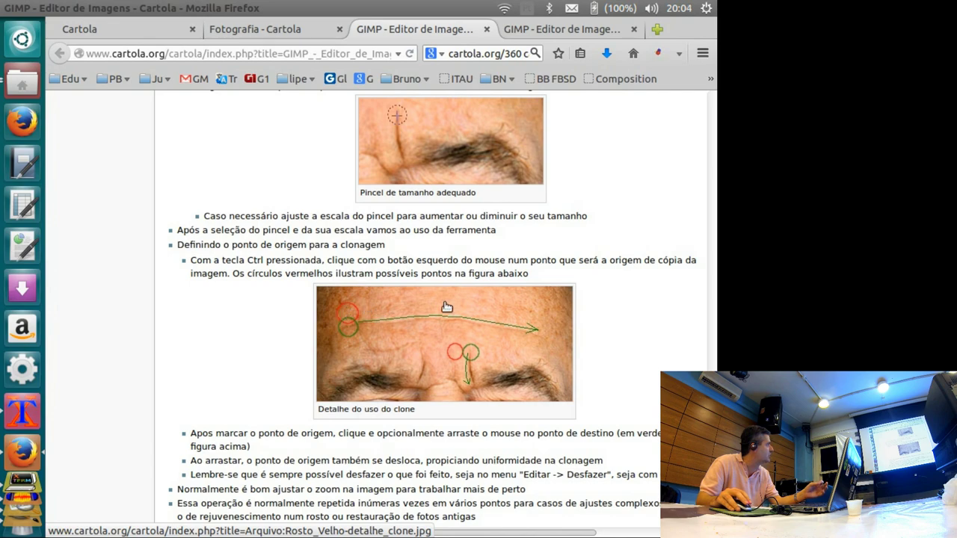
scroll(547, 276, "up", 5)
scroll(439, 250, "up", 4)
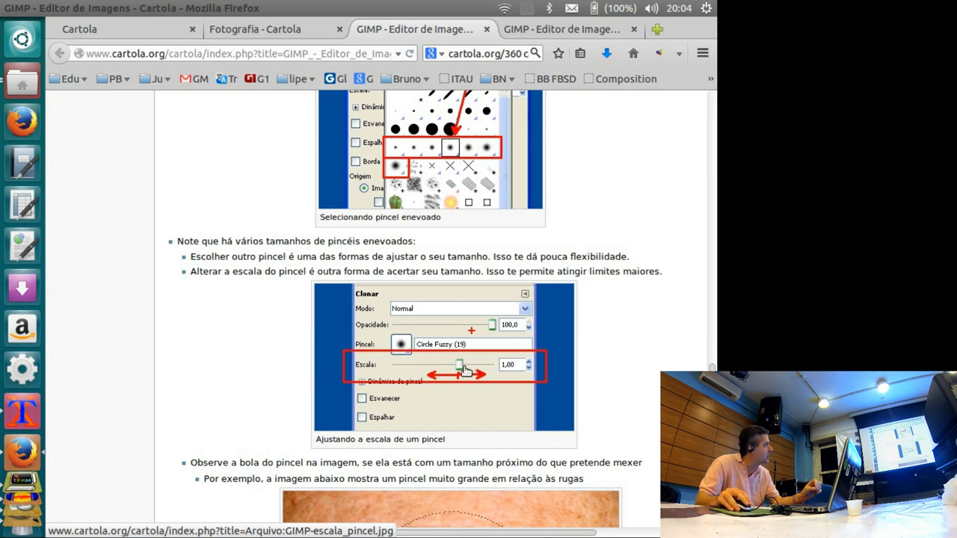
scroll(470, 368, "down", 2)
scroll(470, 368, "down", 5)
scroll(470, 368, "down", 5)
scroll(469, 367, "down", 5)
scroll(471, 370, "down", 5)
scroll(512, 349, "down", 3)
scroll(443, 289, "down", 1)
scroll(464, 269, "down", 3)
scroll(467, 410, "up", 3)
scroll(467, 409, "up", 1)
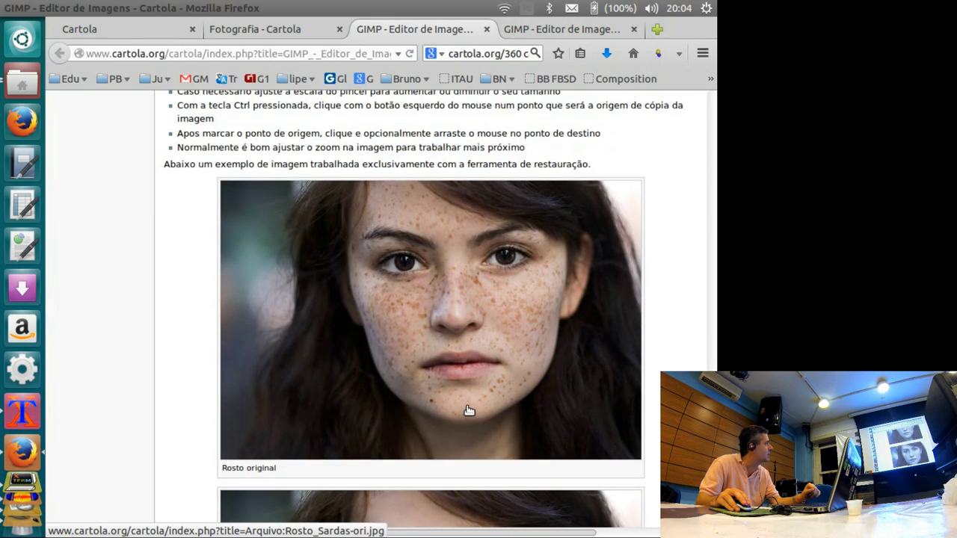
scroll(468, 407, "down", 3)
scroll(468, 408, "down", 3)
scroll(471, 410, "up", 4)
scroll(474, 411, "up", 3)
scroll(474, 410, "down", 4)
scroll(474, 411, "down", 3)
scroll(474, 411, "down", 3)
scroll(475, 411, "down", 2)
scroll(474, 410, "down", 2)
scroll(465, 345, "down", 3)
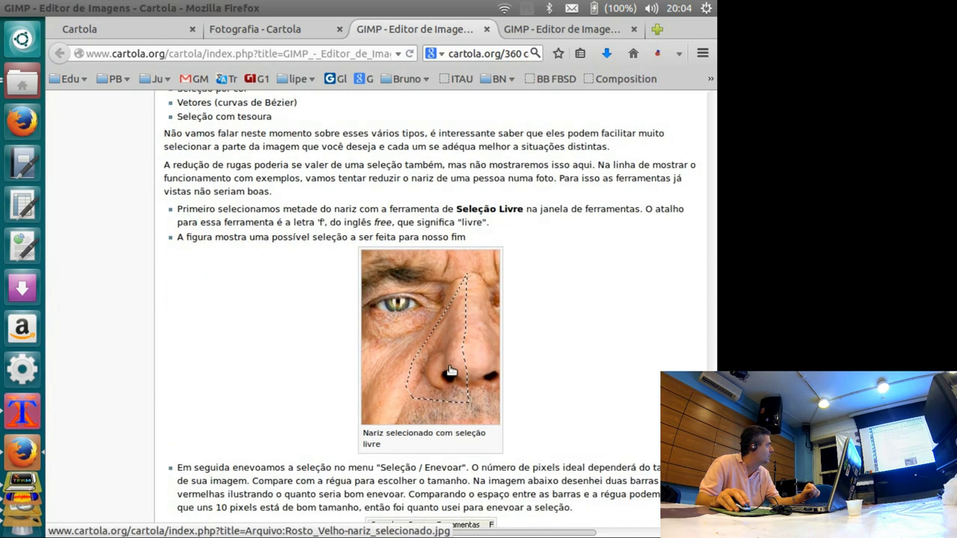
scroll(451, 376, "down", 7)
scroll(467, 370, "down", 8)
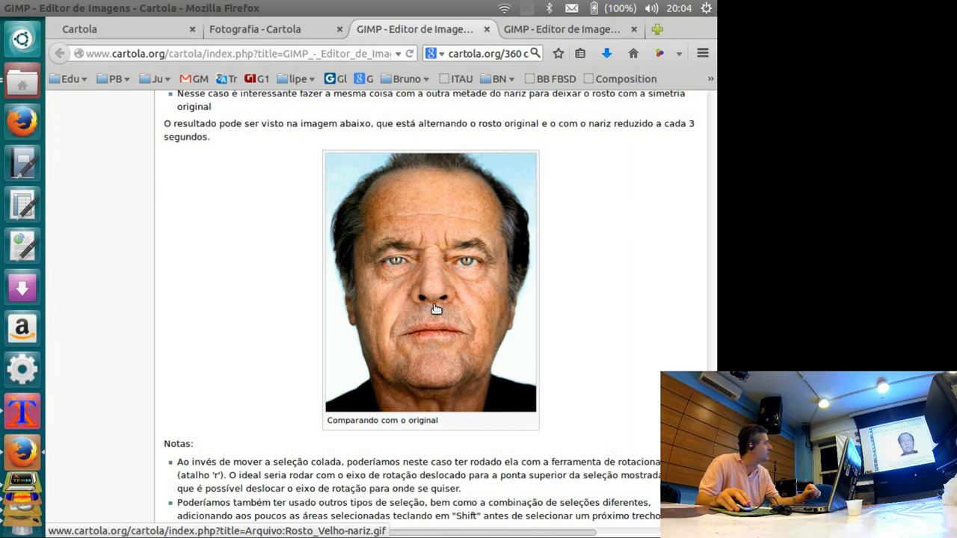
scroll(437, 311, "down", 2)
scroll(437, 318, "down", 7)
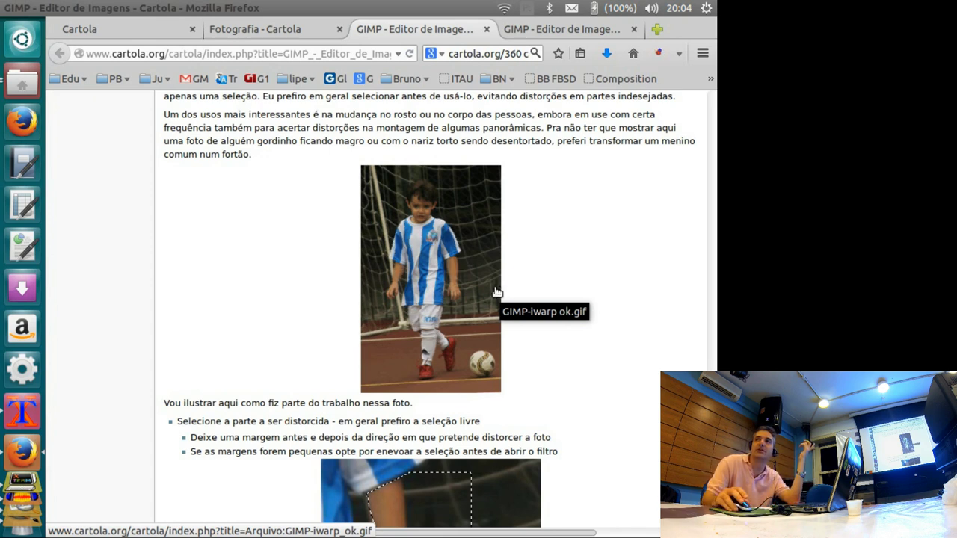
scroll(497, 292, "down", 10)
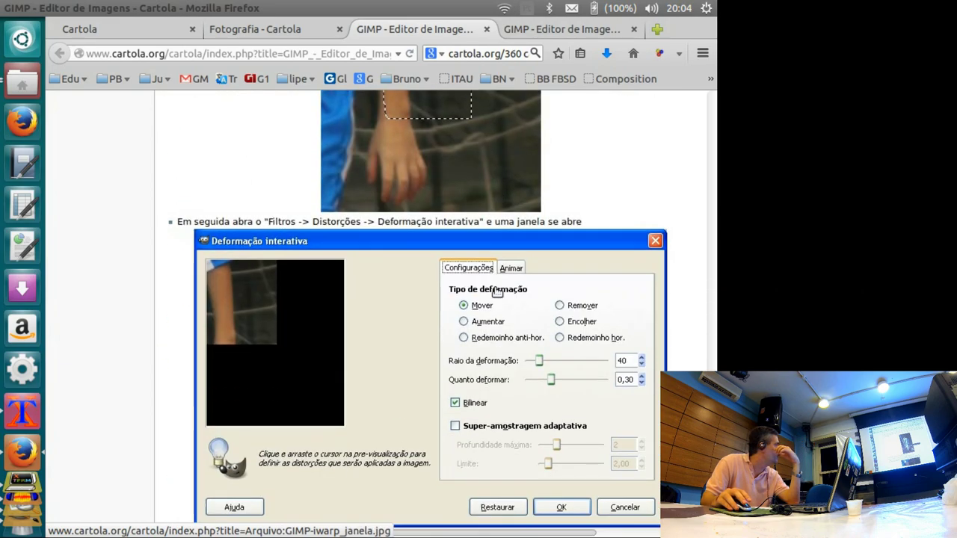
scroll(496, 291, "down", 4)
scroll(496, 292, "down", 3)
scroll(497, 292, "down", 6)
scroll(496, 290, "down", 1)
scroll(497, 288, "down", 5)
scroll(496, 288, "down", 6)
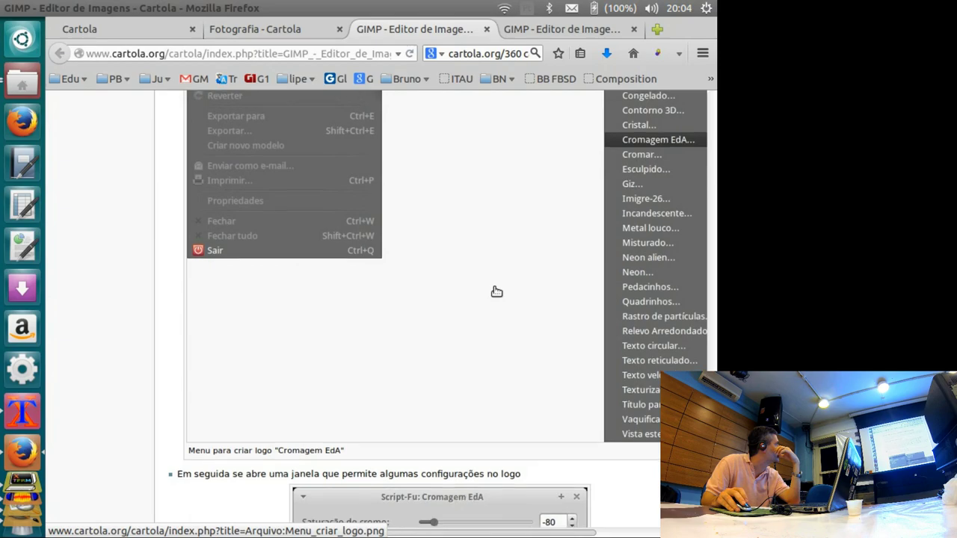
scroll(496, 287, "down", 1)
scroll(497, 286, "up", 10)
scroll(497, 286, "up", 15)
scroll(496, 288, "up", 10)
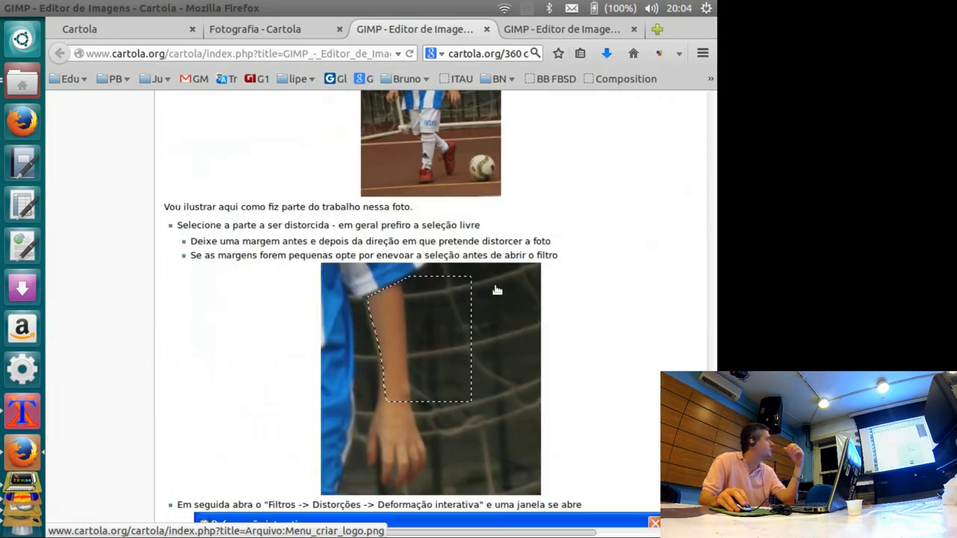
scroll(497, 290, "up", 10)
key("alt+Tab")
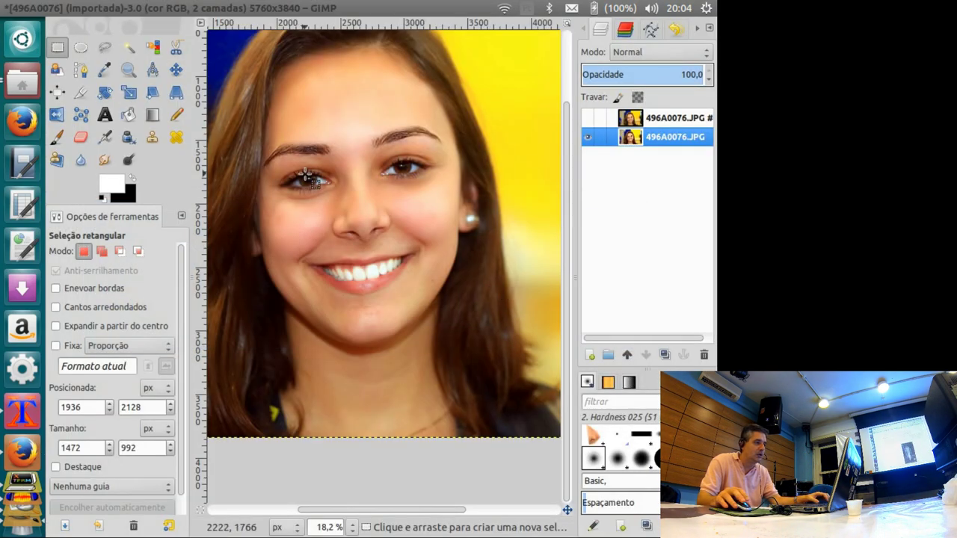
Fit the portrait to the window, view Filtros > Distorções, then return to the Firefox tutorial
key("shift+ctrl+j")
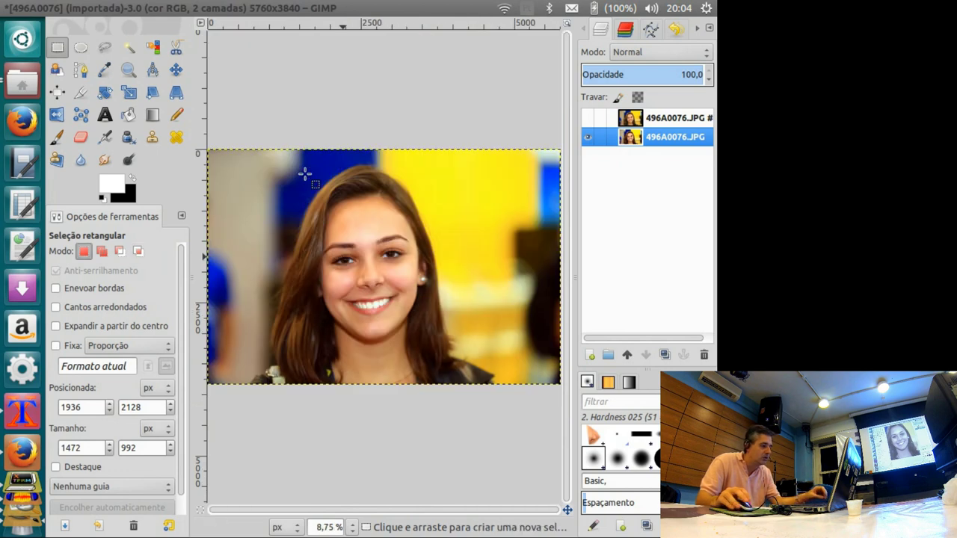
mouse_move(352, 7)
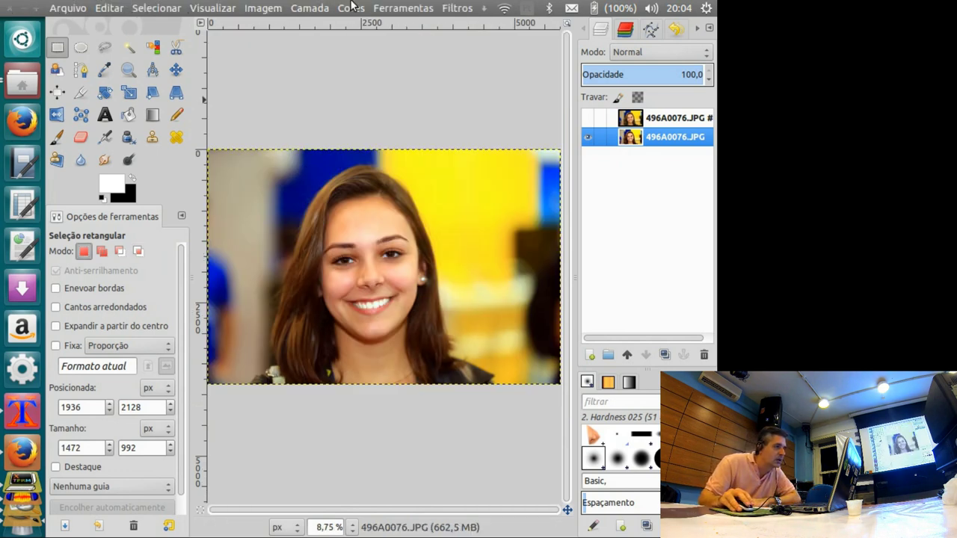
left_click(459, 8)
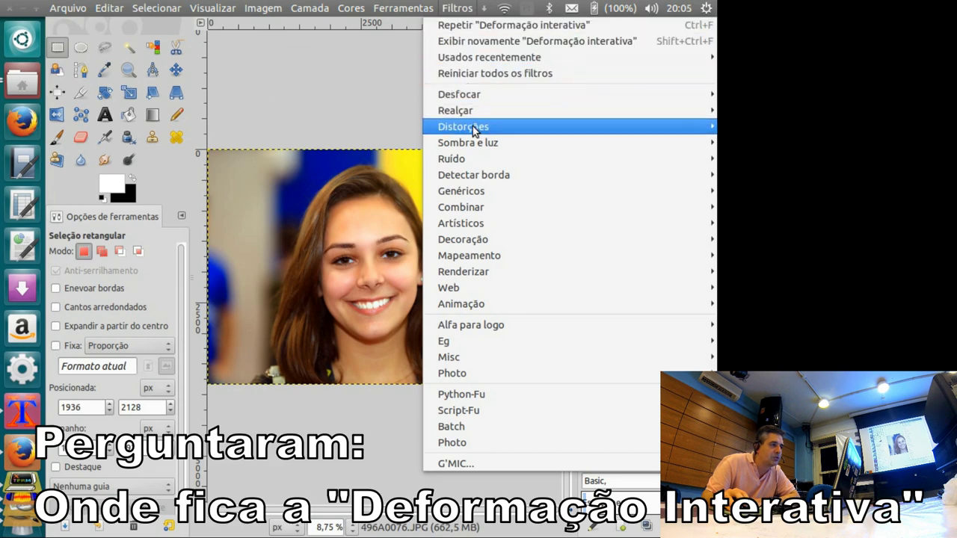
mouse_move(464, 126)
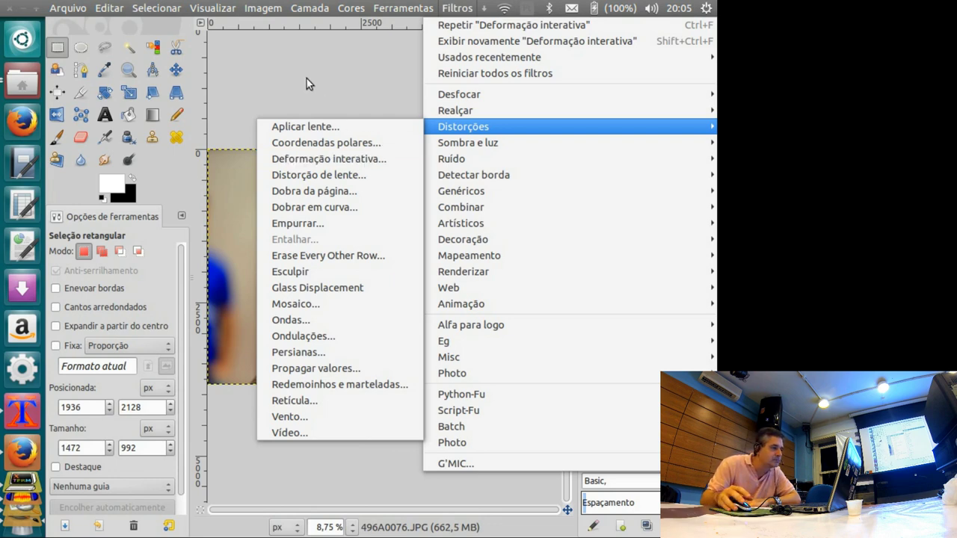
key("alt+Tab")
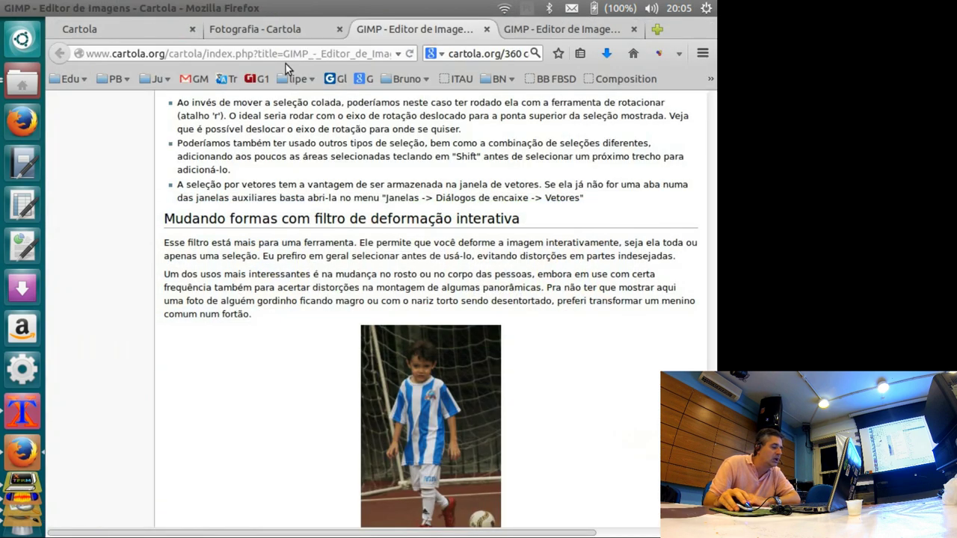
Scroll the Cartola page to 'Criando Logos Automaticamente', then switch back to GIMP
left_click_drag(713, 247, 714, 106)
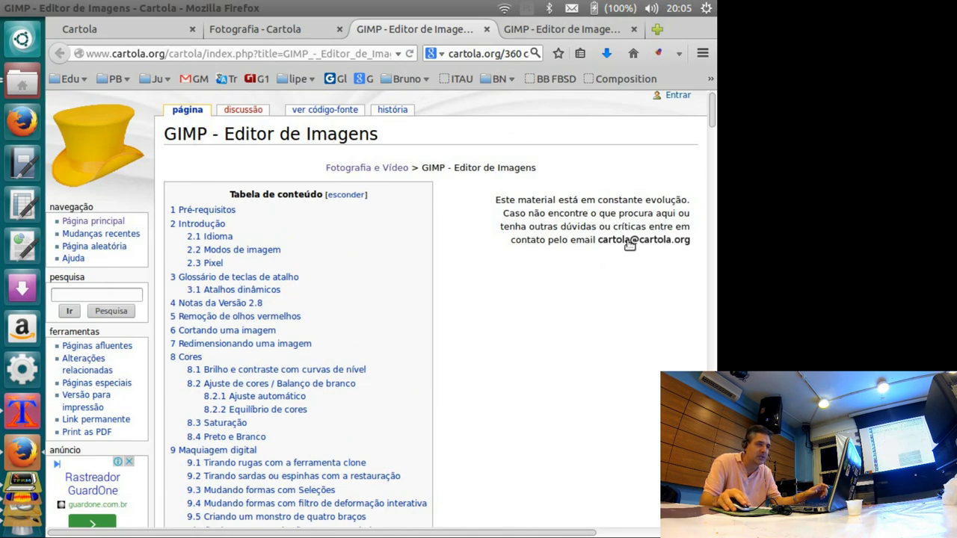
left_click_drag(714, 116, 714, 486)
scroll(651, 357, "up", 2)
scroll(651, 356, "up", 5)
scroll(649, 357, "up", 5)
scroll(650, 349, "up", 5)
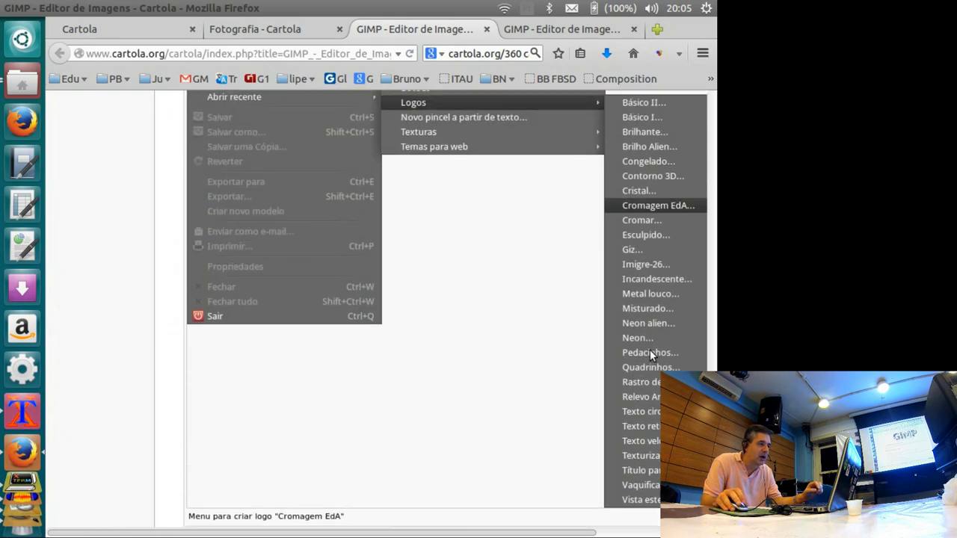
scroll(650, 349, "up", 3)
scroll(650, 349, "up", 3)
scroll(518, 345, "up", 2)
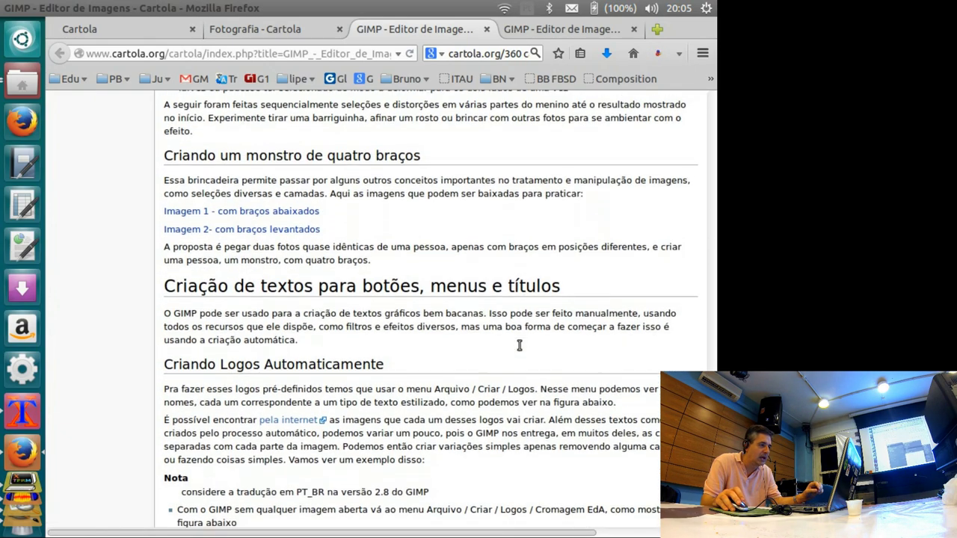
scroll(518, 345, "up", 2)
scroll(518, 345, "up", 2)
scroll(520, 345, "down", 4)
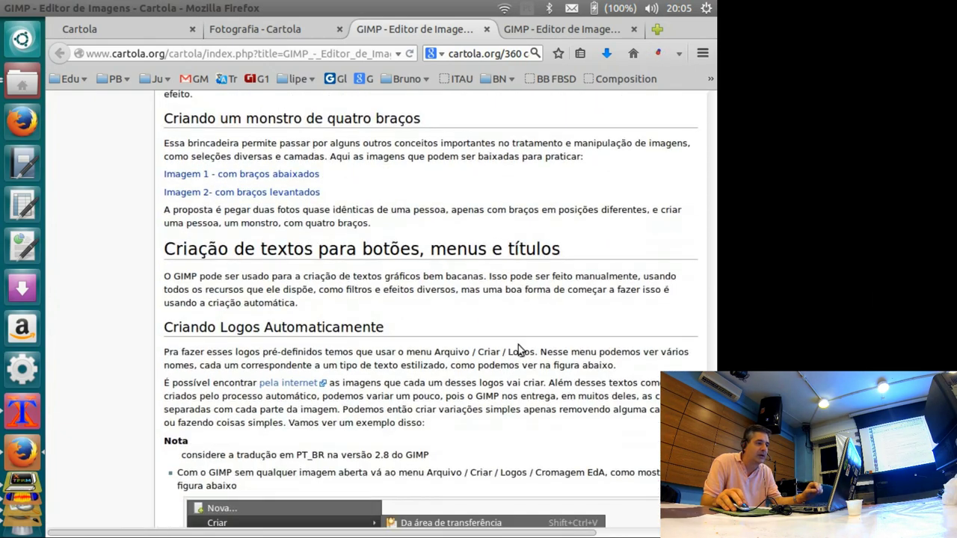
scroll(520, 346, "down", 2)
scroll(522, 349, "down", 2)
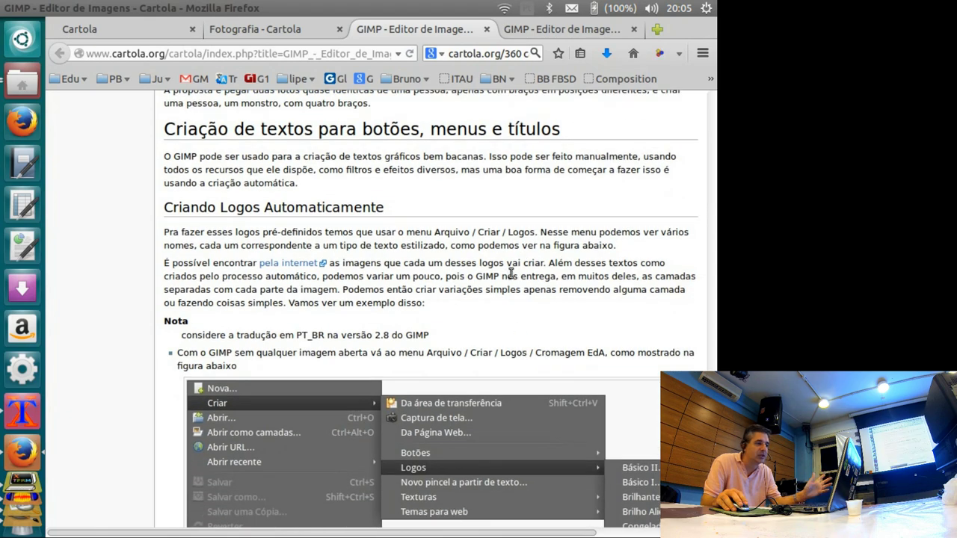
scroll(511, 274, "down", 6)
scroll(513, 278, "down", 8)
scroll(513, 277, "down", 10)
scroll(511, 281, "down", 1)
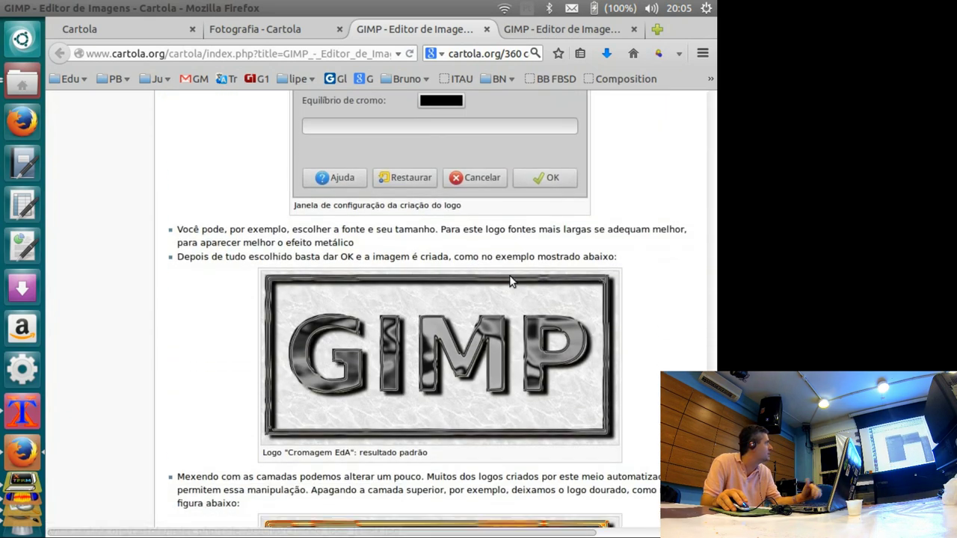
scroll(408, 347, "up", 3)
scroll(408, 345, "up", 5)
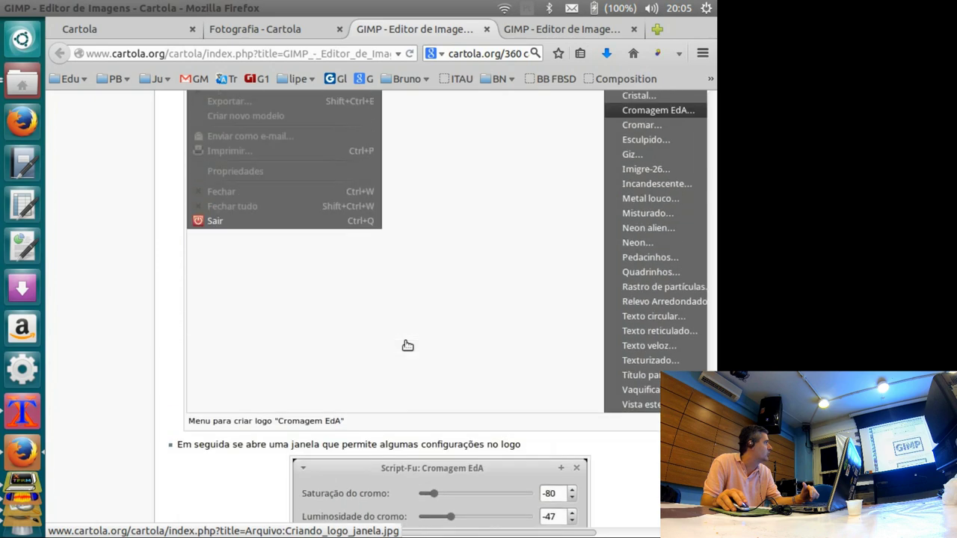
scroll(407, 345, "up", 2)
scroll(409, 338, "up", 2)
scroll(411, 336, "up", 5)
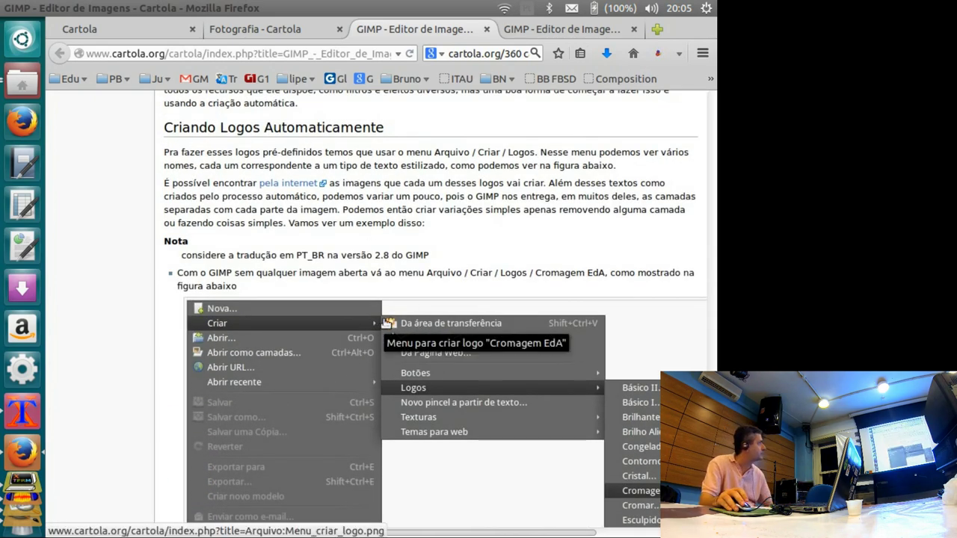
key("alt+Tab")
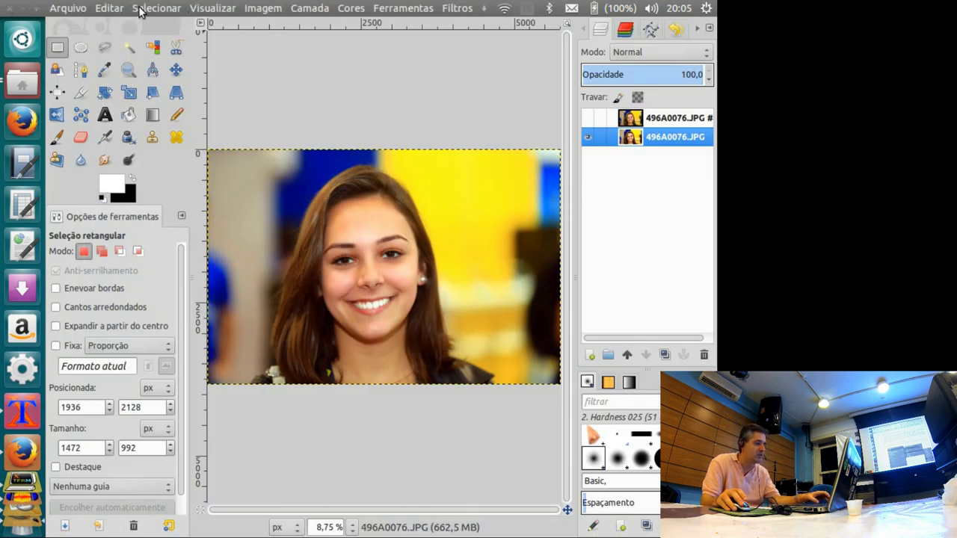
Launch the Cool Metal logo generator from Arquivo > Criar > Logos
left_click(71, 8)
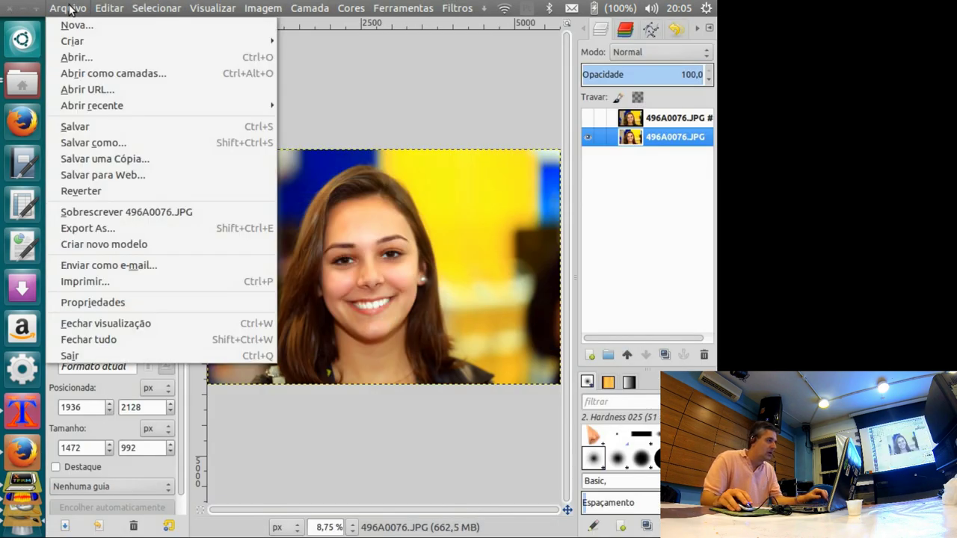
mouse_move(72, 41)
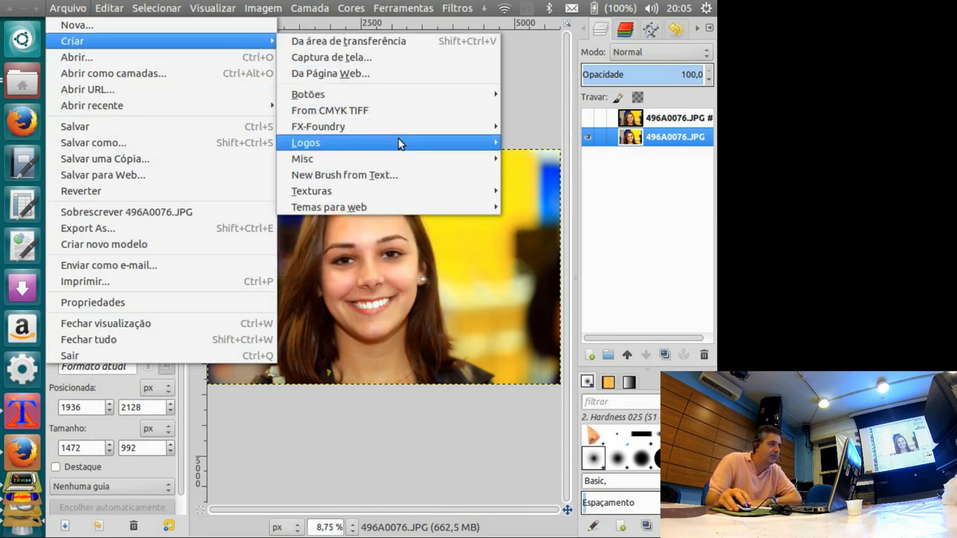
mouse_move(387, 143)
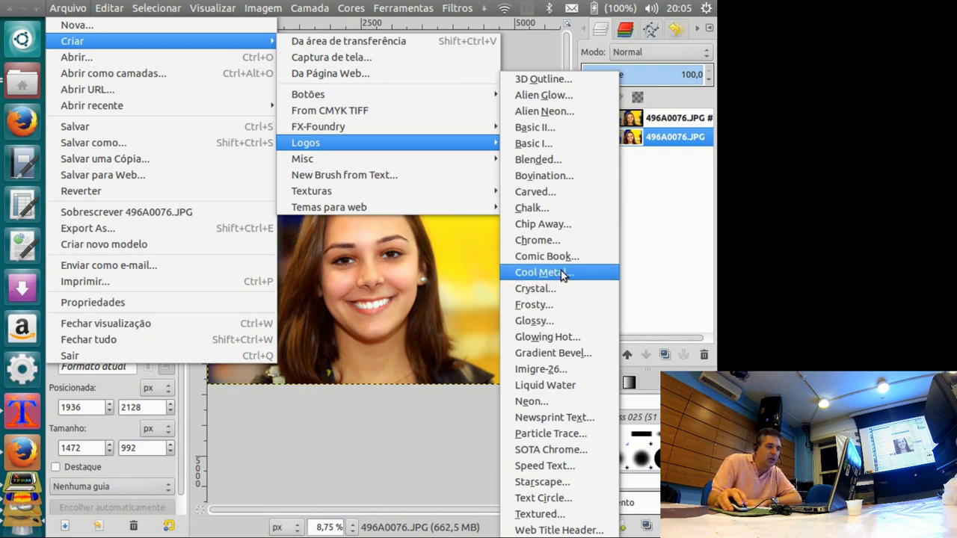
left_click(563, 275)
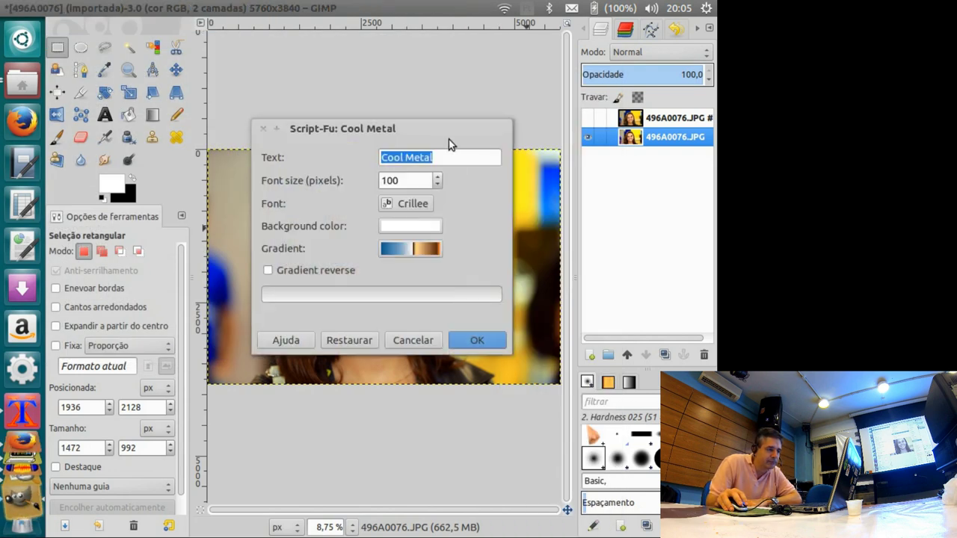
left_click_drag(454, 123, 432, 117)
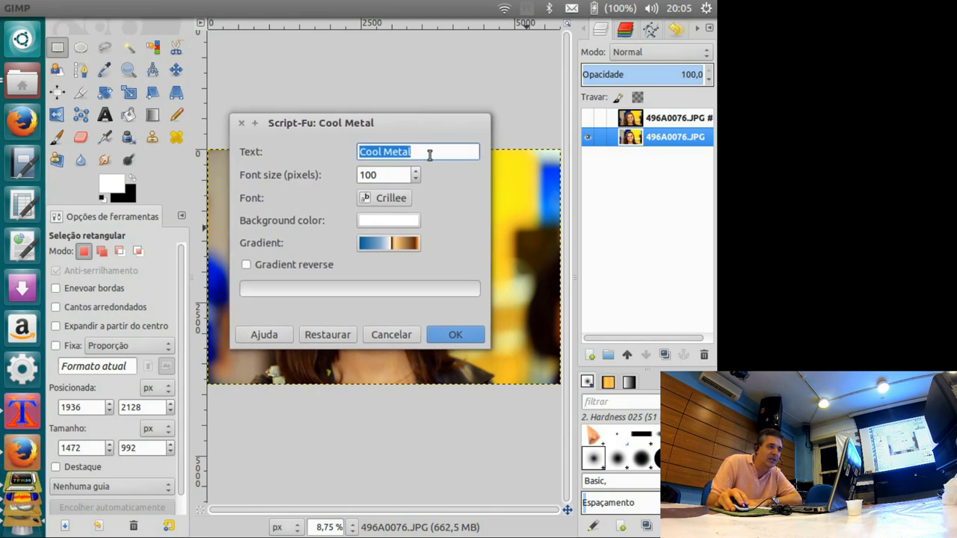
Set the logo text to 'Palestra GIMP' with the Sans font and generate it
left_click(431, 152)
triple_click(432, 152)
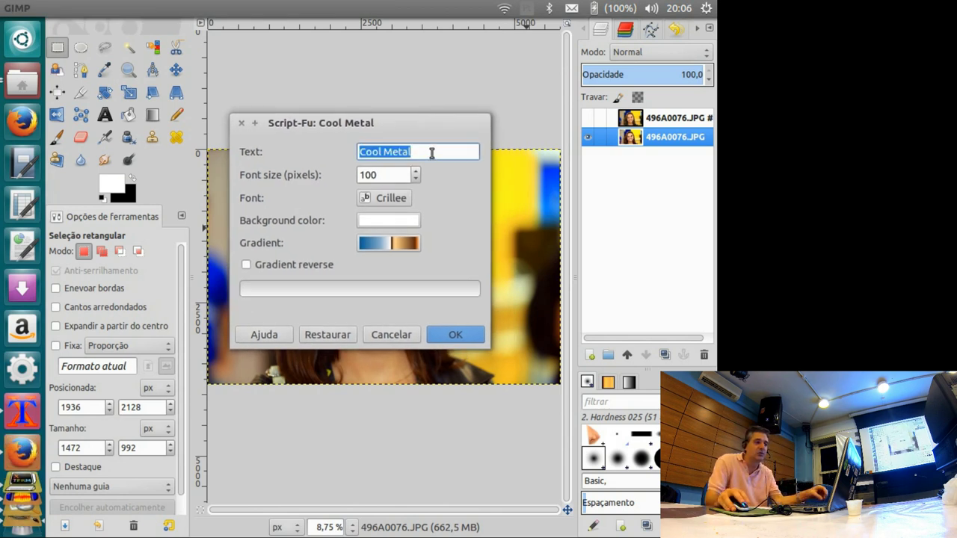
type("Palestra GIMP")
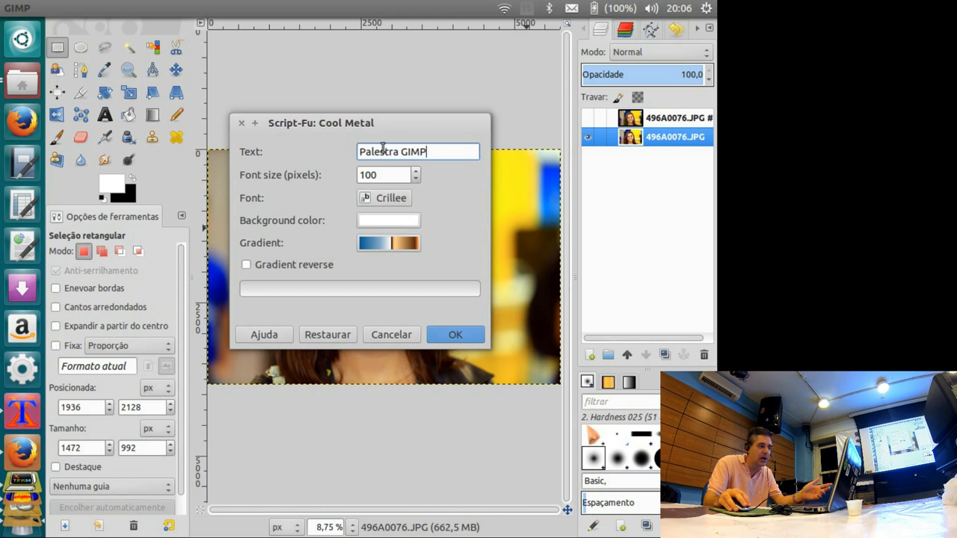
left_click(366, 198)
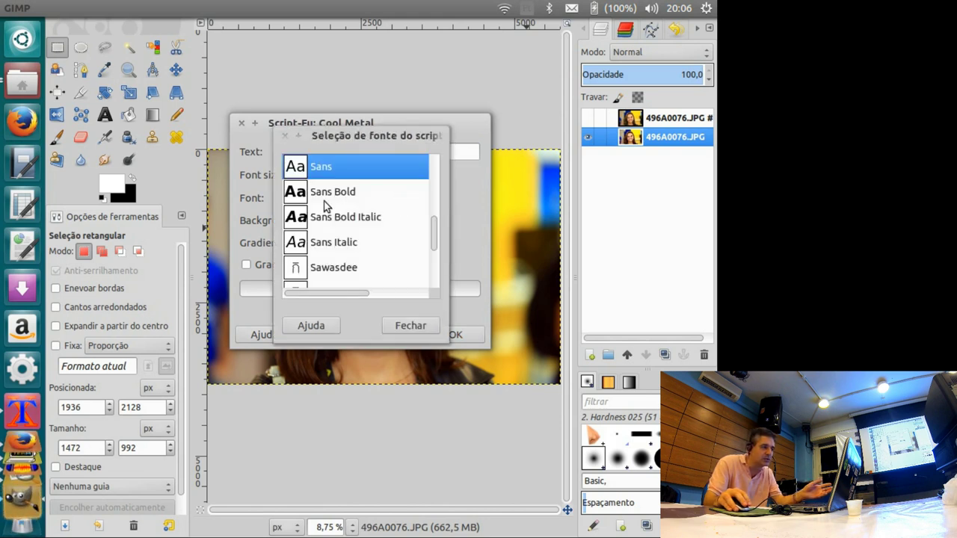
left_click(429, 330)
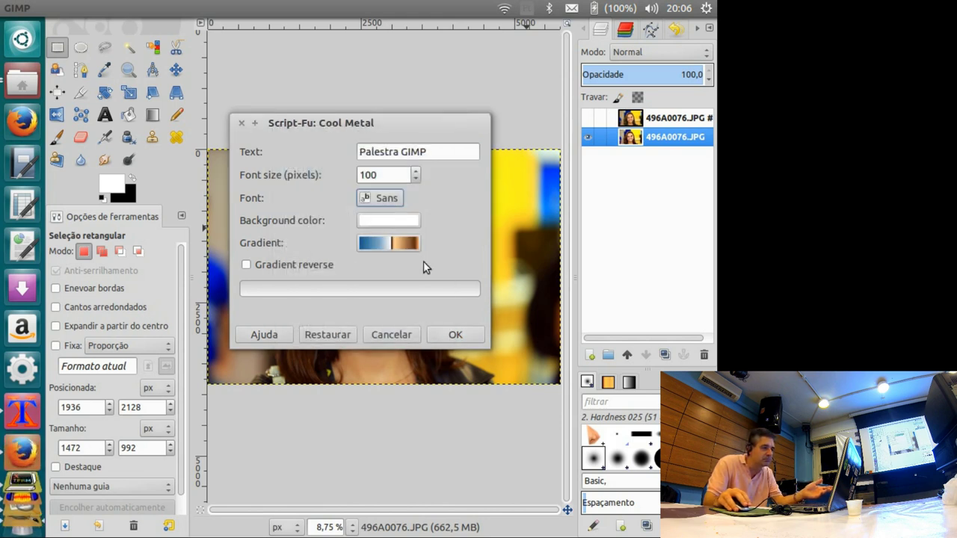
left_click(456, 335)
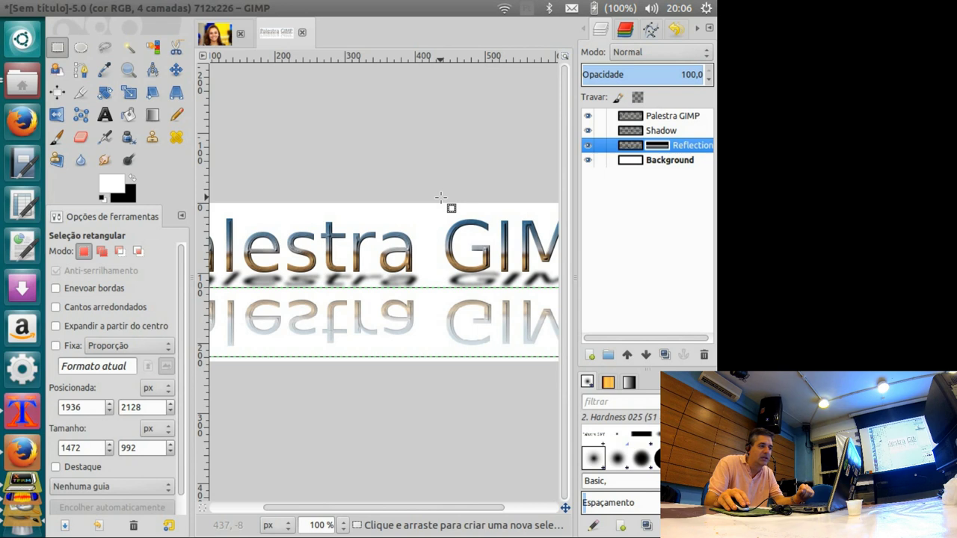
Fit the logo, hide then reshow Reflection, Background and Shadow layers, and return to the portrait
key("ctrl+shift+j")
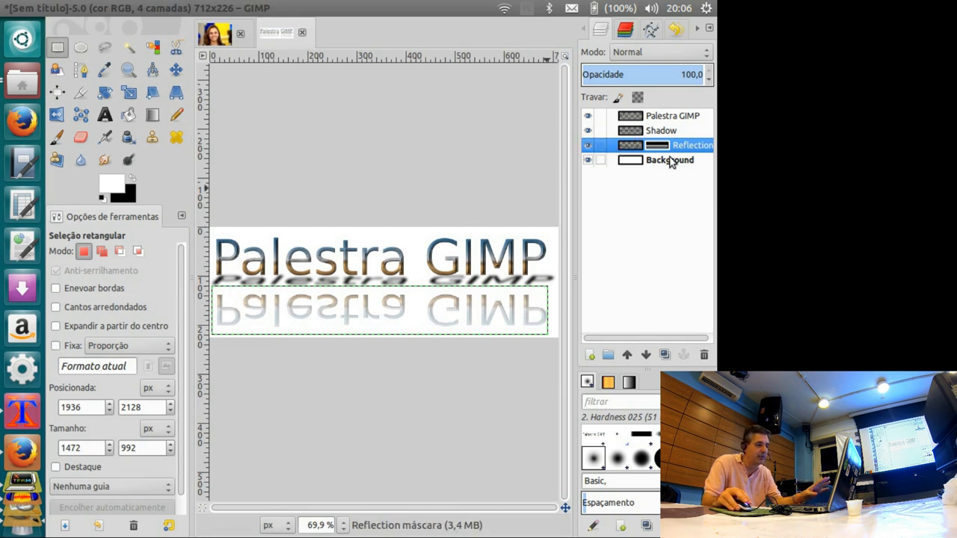
left_click(588, 147)
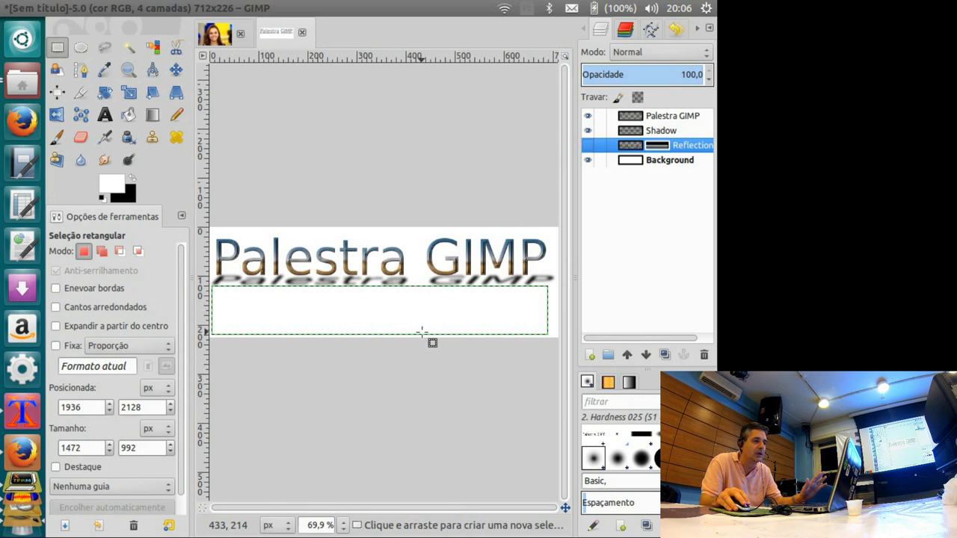
left_click(589, 161)
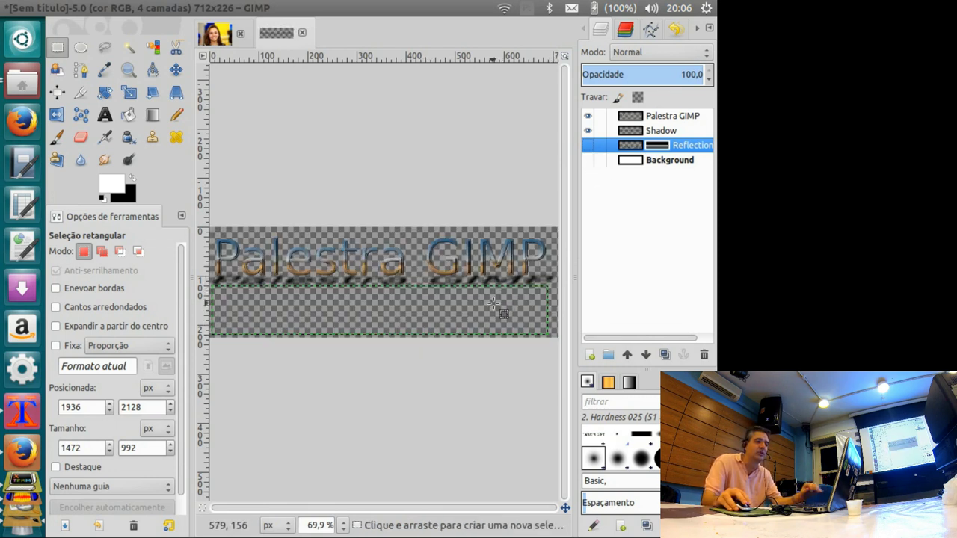
left_click(588, 130)
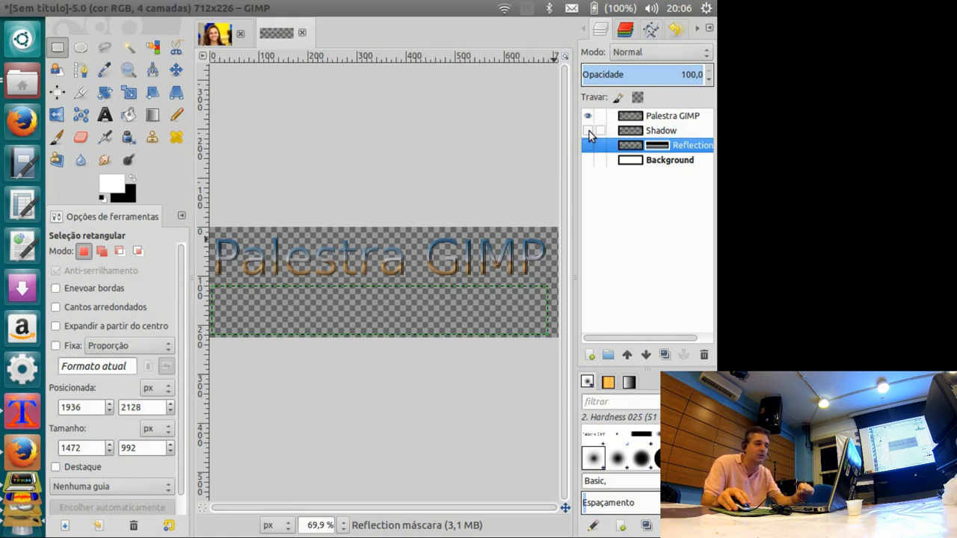
left_click(588, 146)
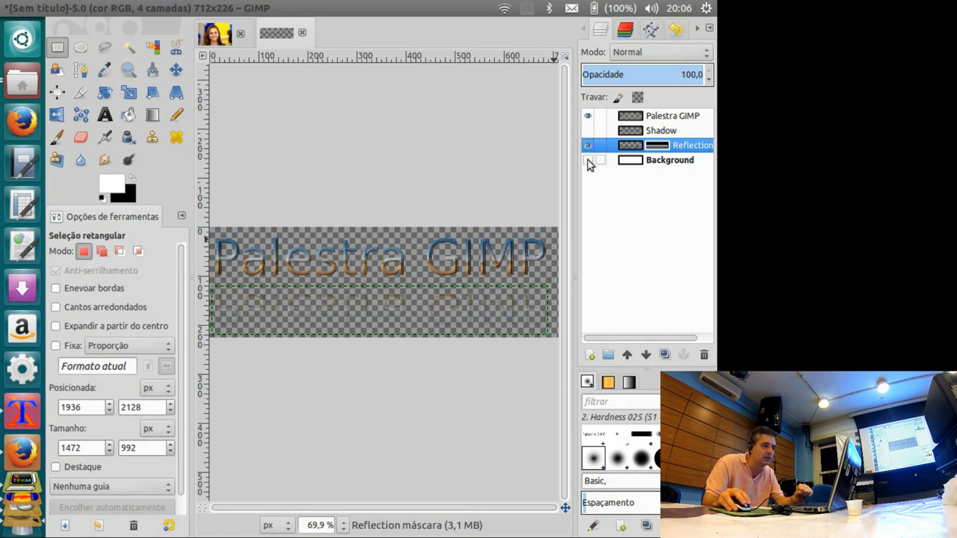
left_click(588, 161)
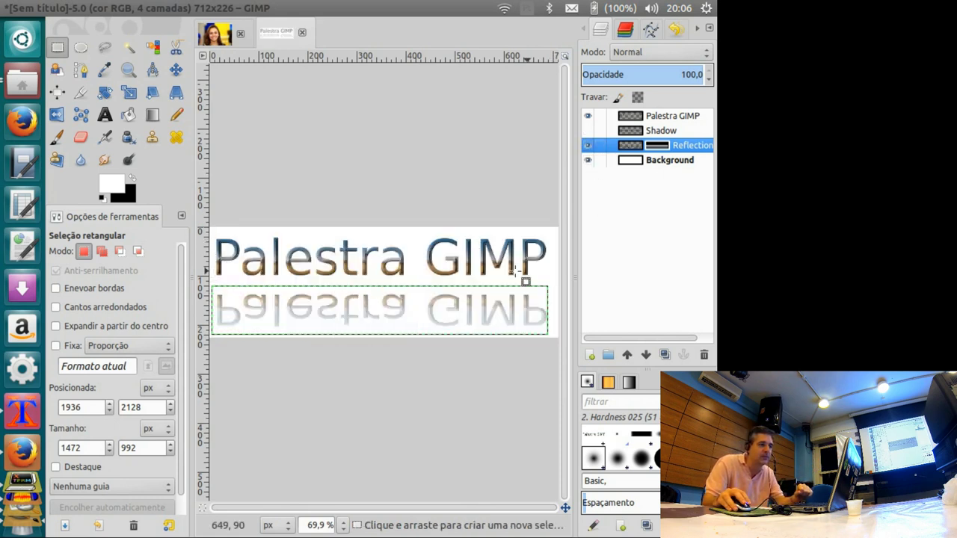
left_click(588, 131)
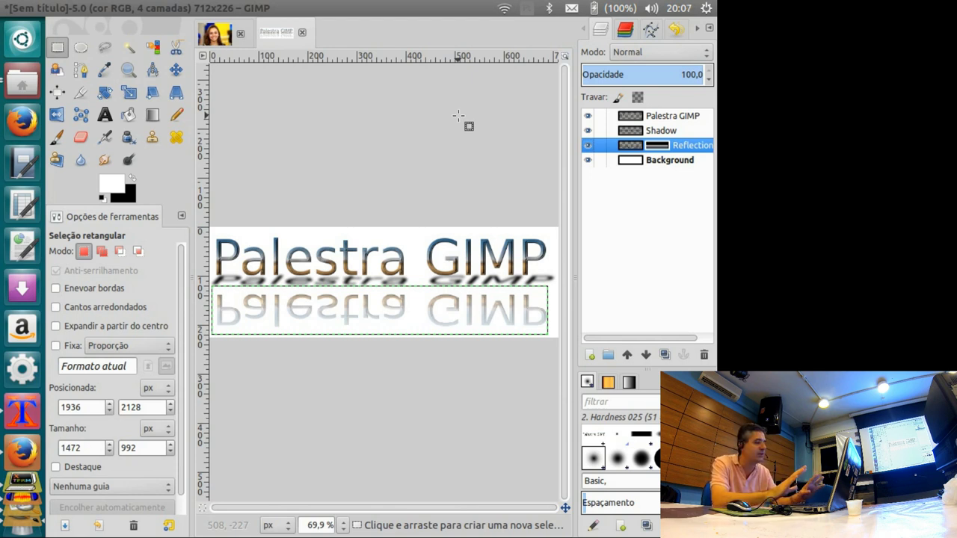
left_click(222, 35)
key("alt+Tab")
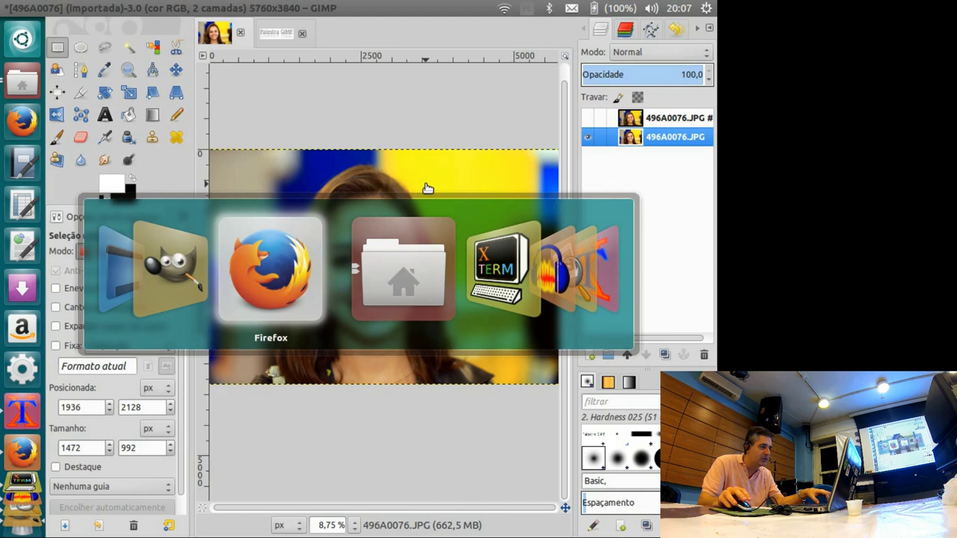
scroll(421, 185, "up", 3)
scroll(664, 347, "up", 3)
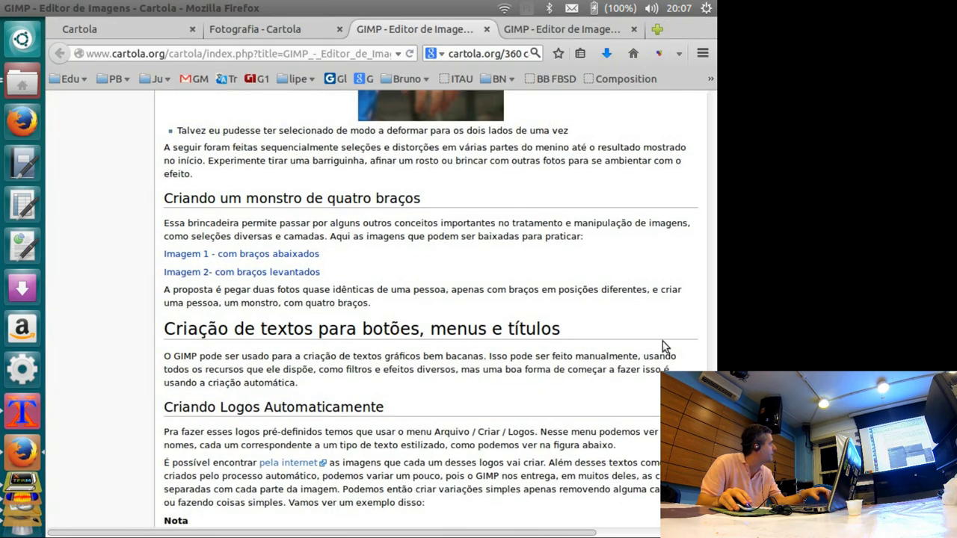
left_click_drag(713, 247, 711, 101)
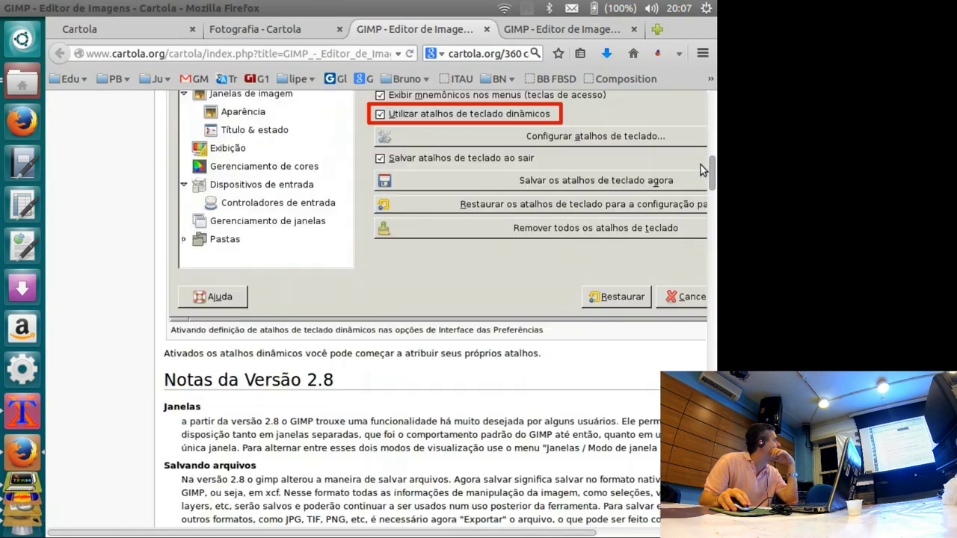
scroll(464, 228, "down", 3)
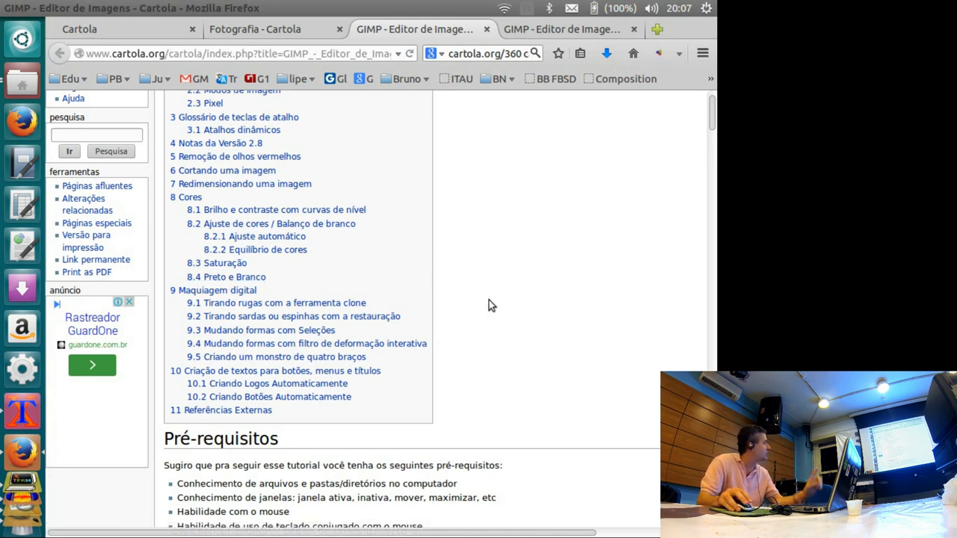
key("alt+Tab")
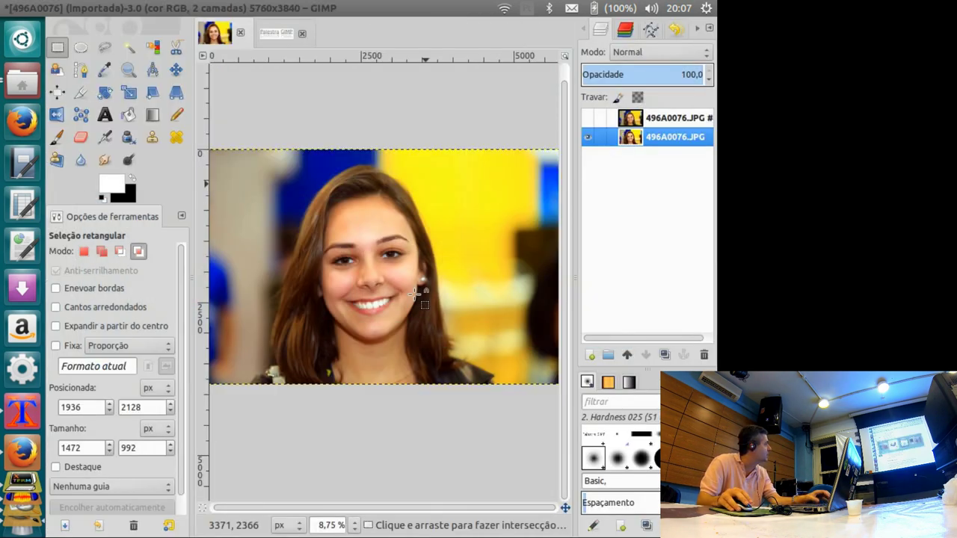
Select a tall rectangle around the face and hair and crop with Imagem > Recortar para seleção
key("ctrl+shift+j")
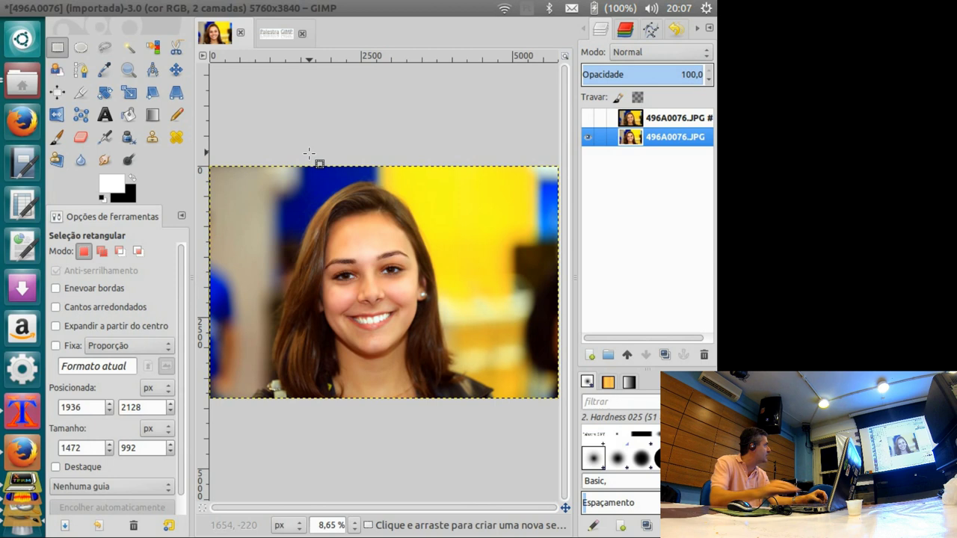
left_click_drag(255, 159, 483, 410)
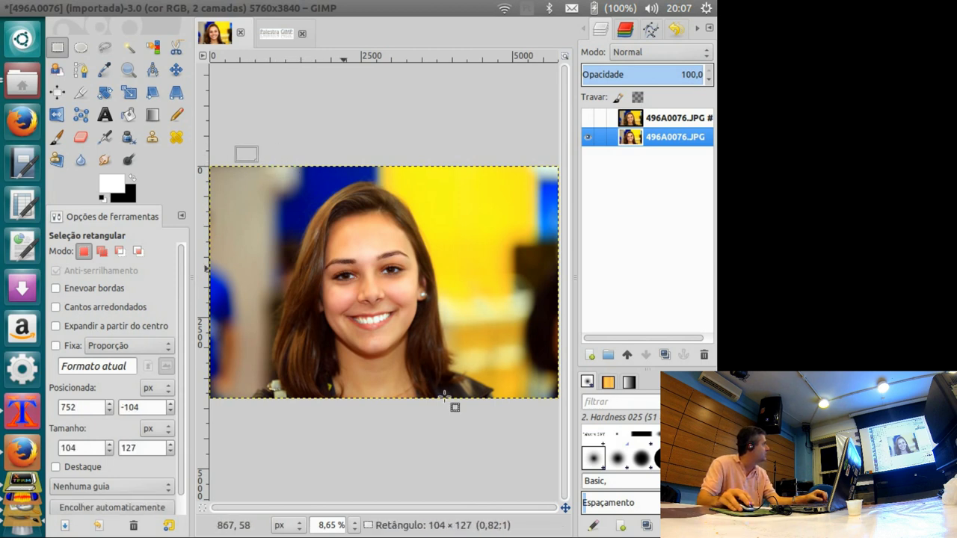
left_click_drag(483, 410, 483, 411)
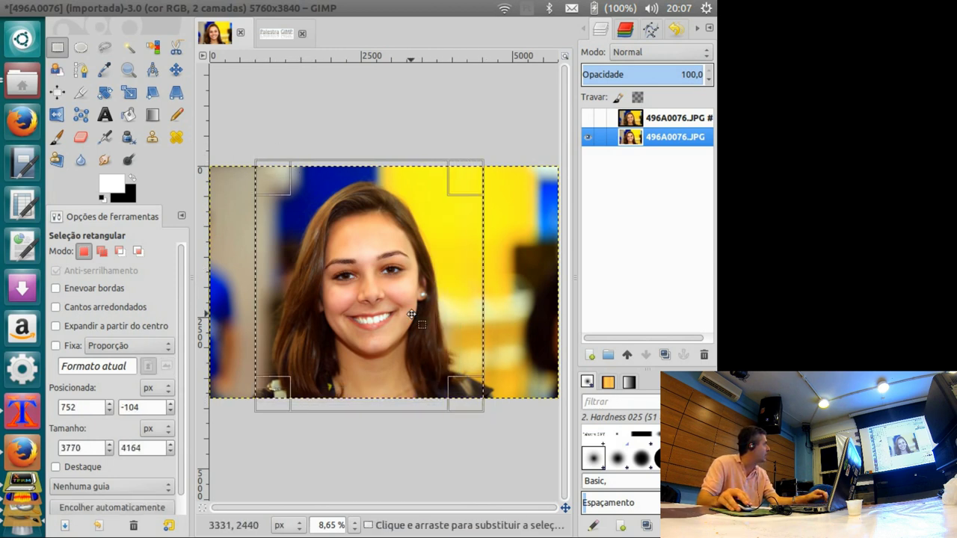
left_click_drag(457, 317, 447, 307)
left_click_drag(275, 263, 279, 255)
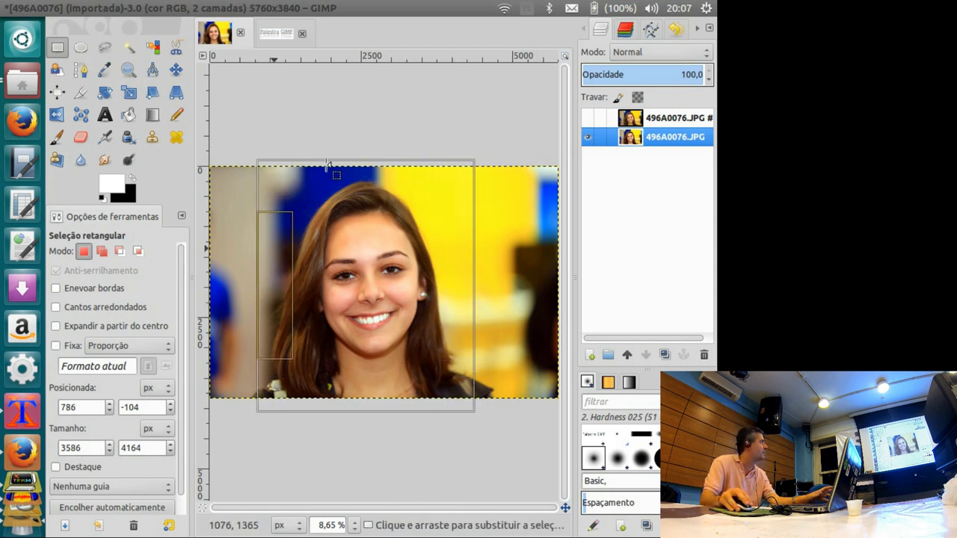
left_click(155, 7)
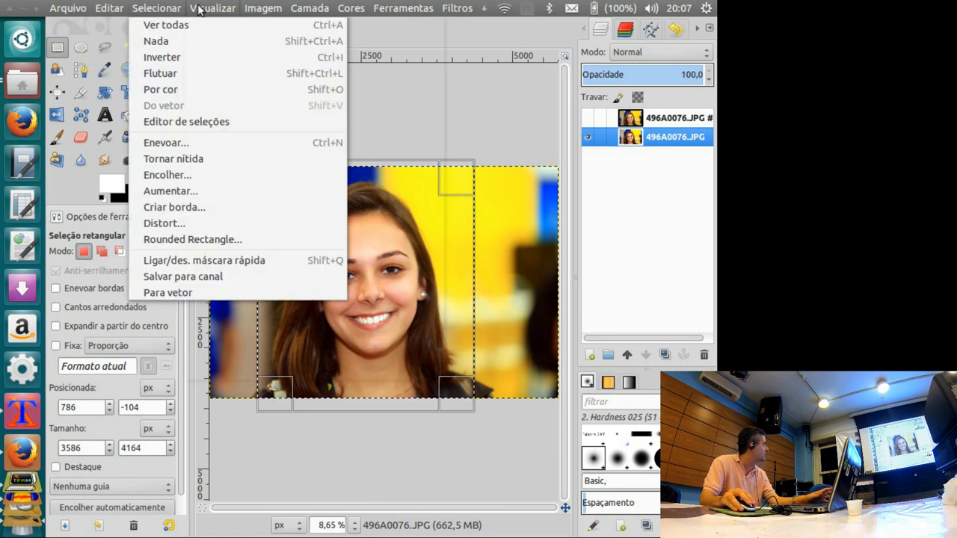
left_click(297, 164)
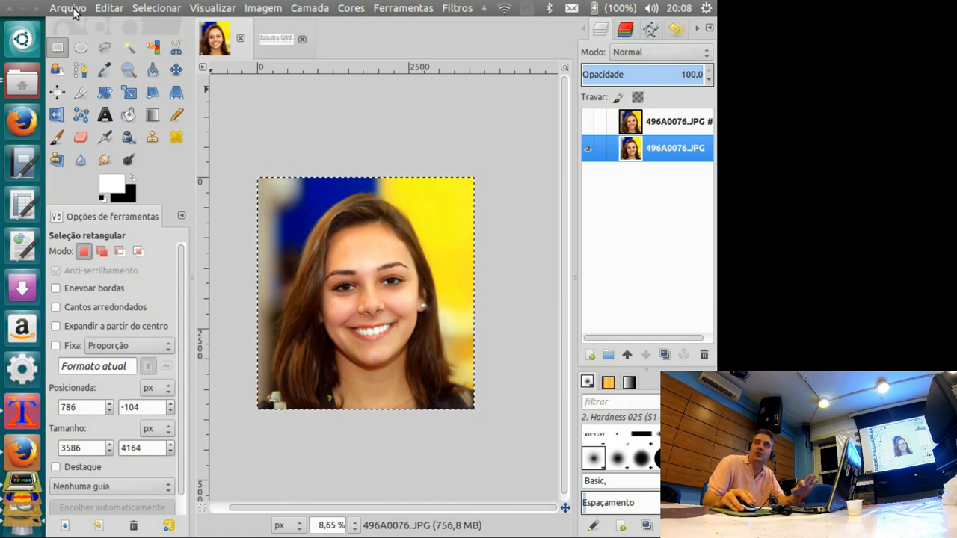
Open the Arquivo menu to reach the Salvar command
left_click(75, 13)
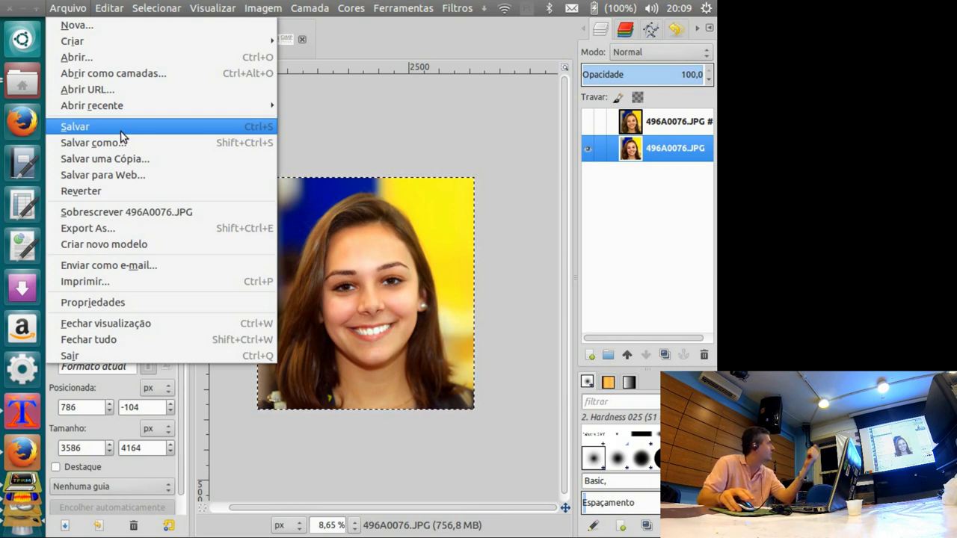
Start exporting the portrait under the new name 496A0076-manipulada.JPG
left_click(159, 129)
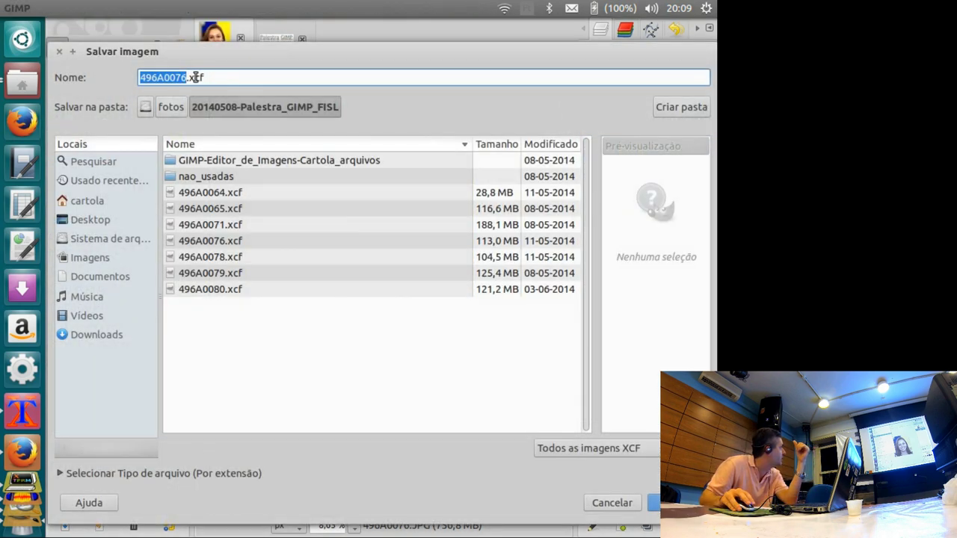
left_click(610, 504)
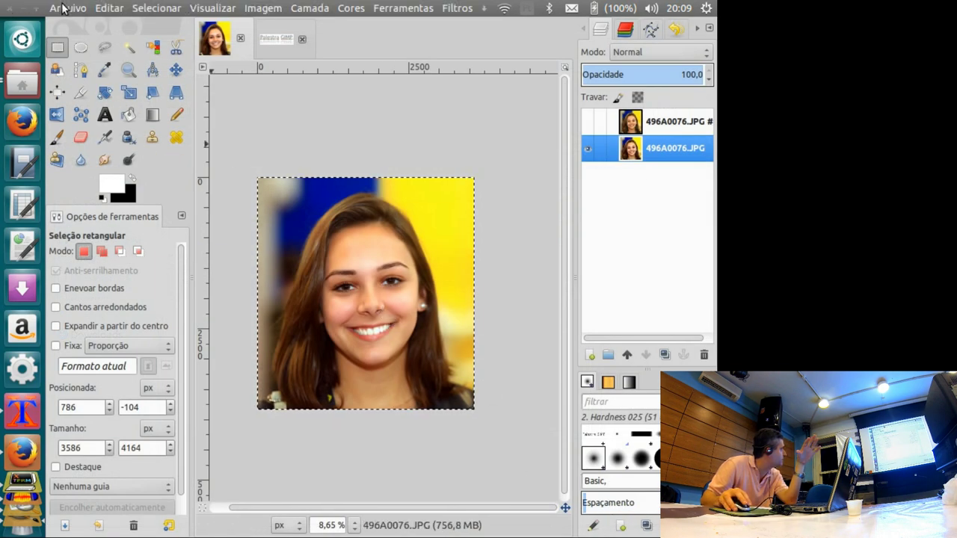
left_click(63, 8)
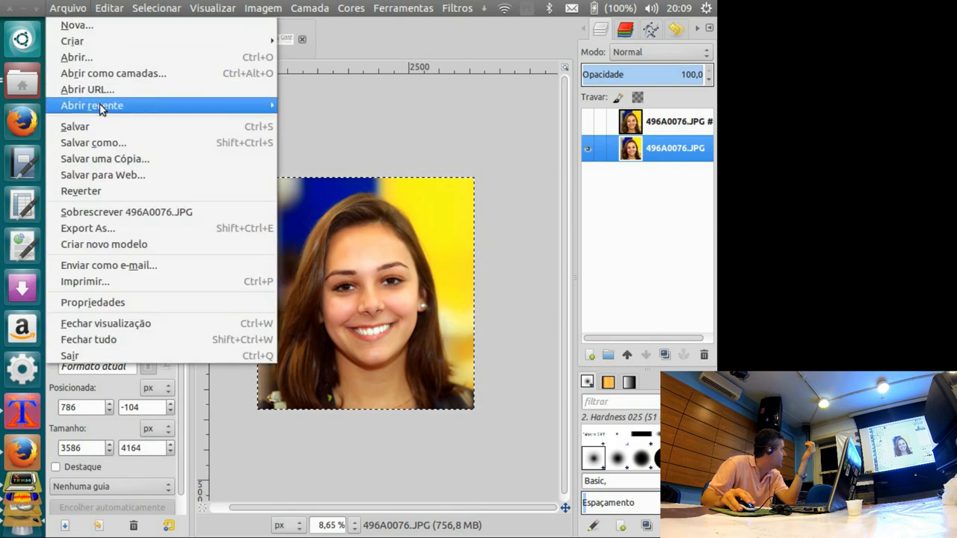
left_click(109, 228)
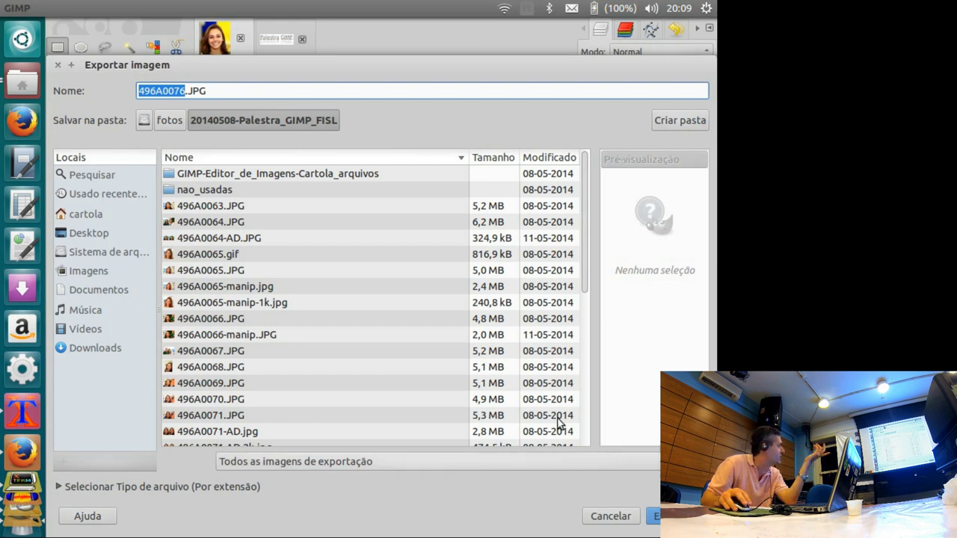
left_click(190, 91)
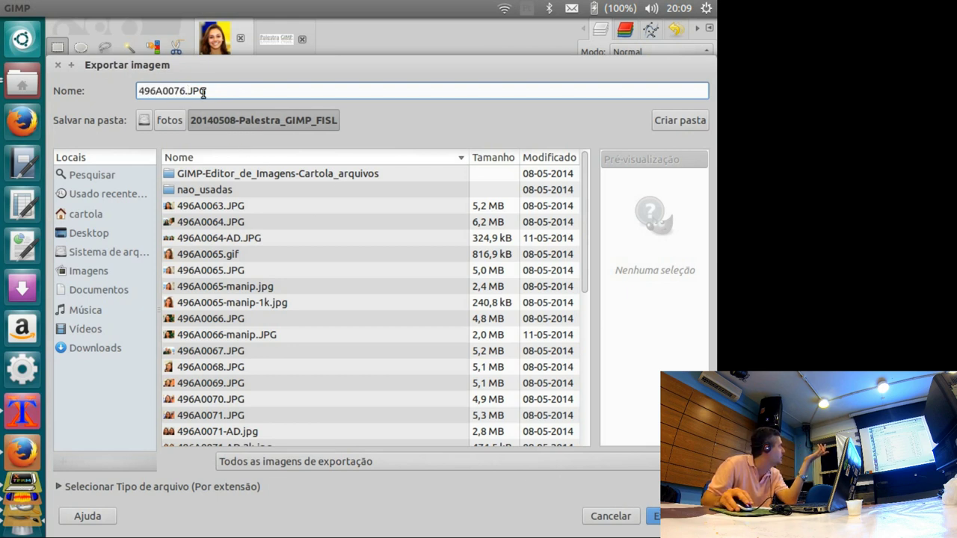
type("-")
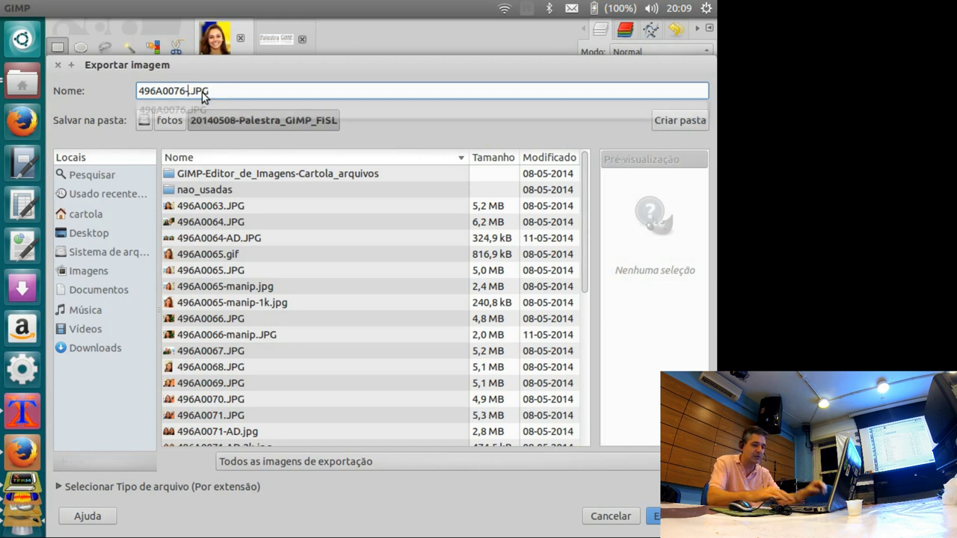
type("manipulada")
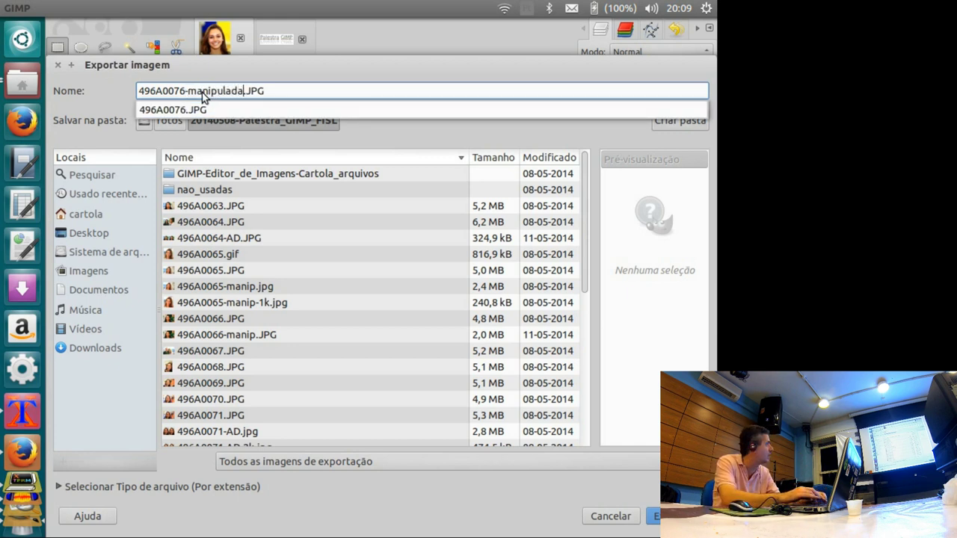
key("Return")
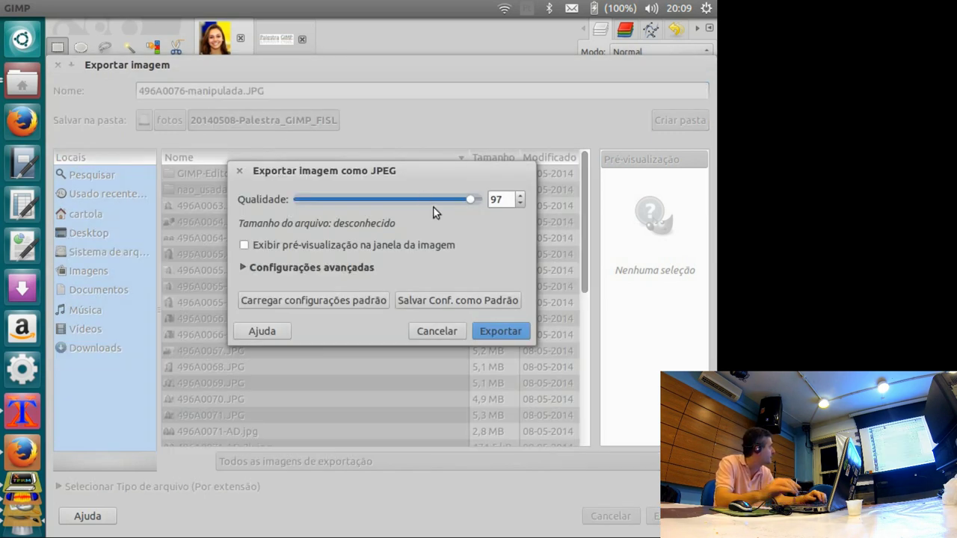
Lower the JPEG quality to 90 and complete the export
left_click(521, 205)
left_click(522, 205)
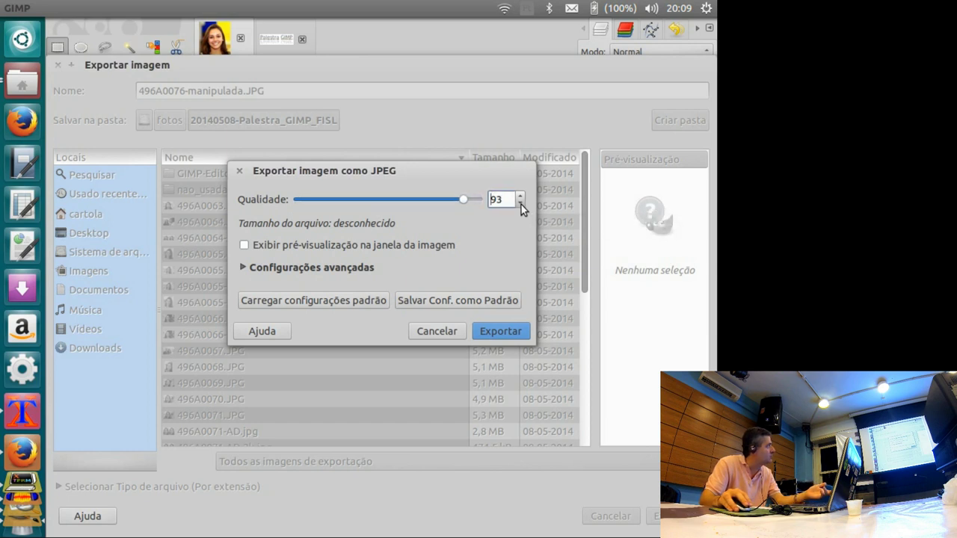
left_click(521, 205)
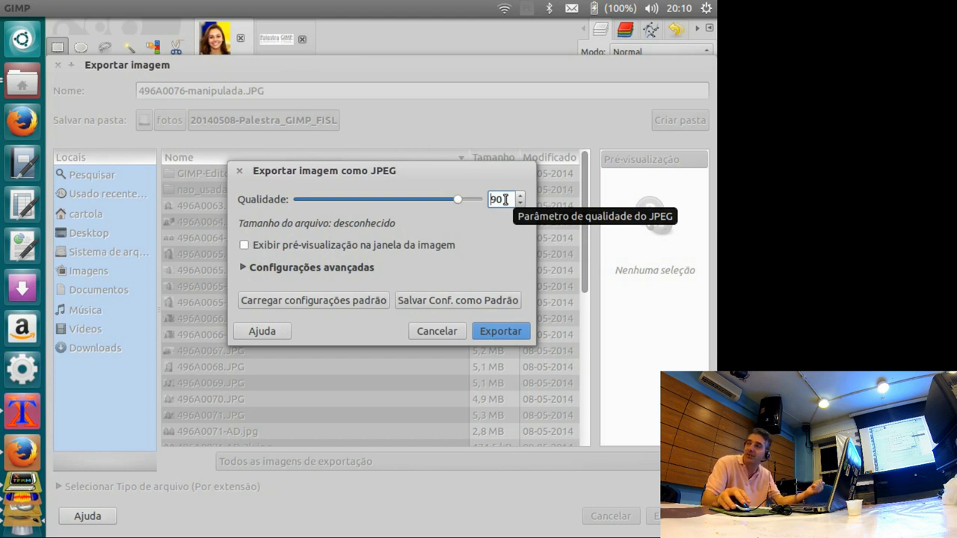
left_click(506, 332)
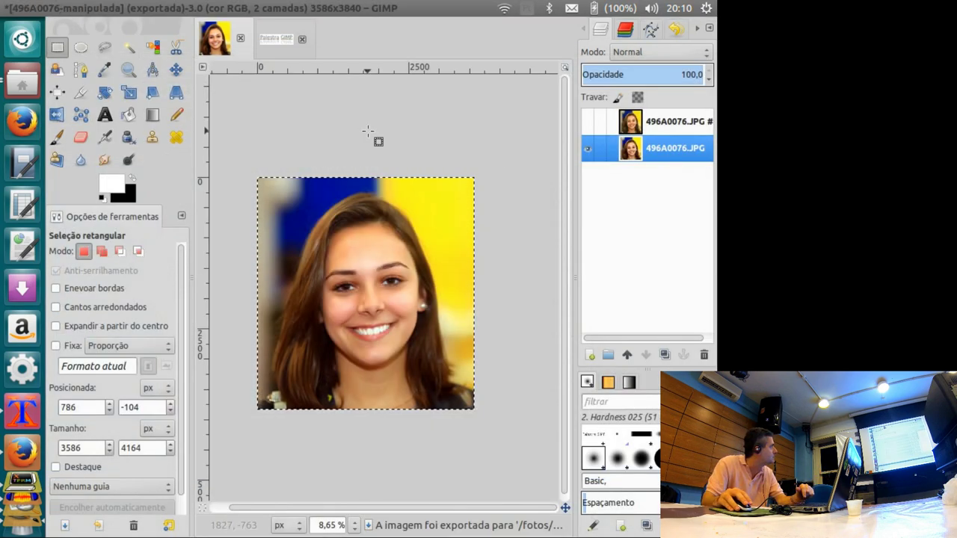
key("alt+Tab")
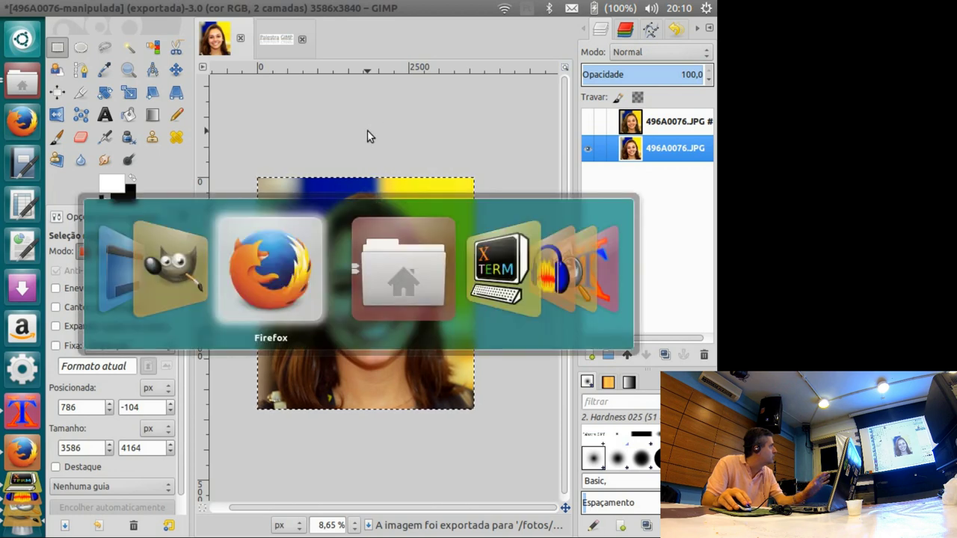
In Files, compare 496A0076-manipulada.JPG with 496A0076-manip.JPG and open the new file in Image Viewer
key("alt+Tab")
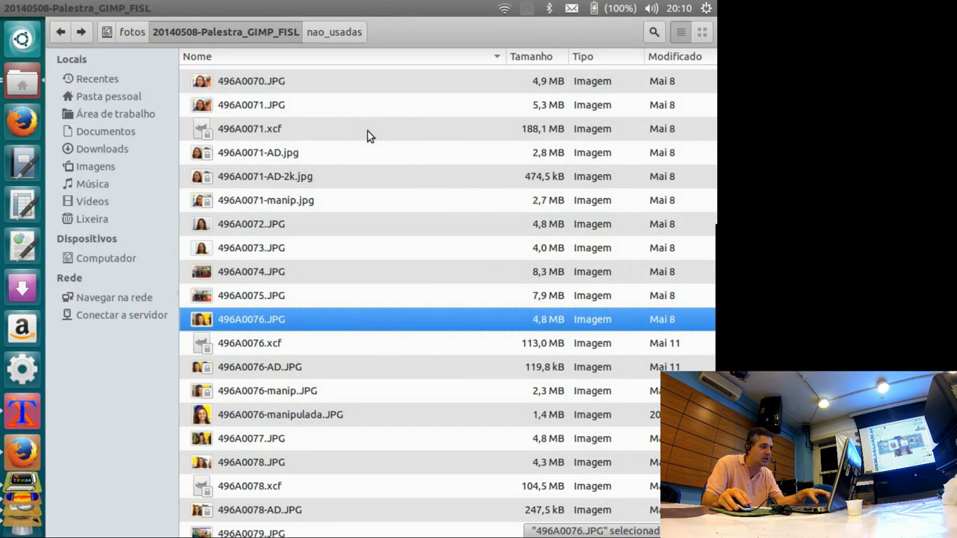
left_click(314, 416)
double_click(349, 420)
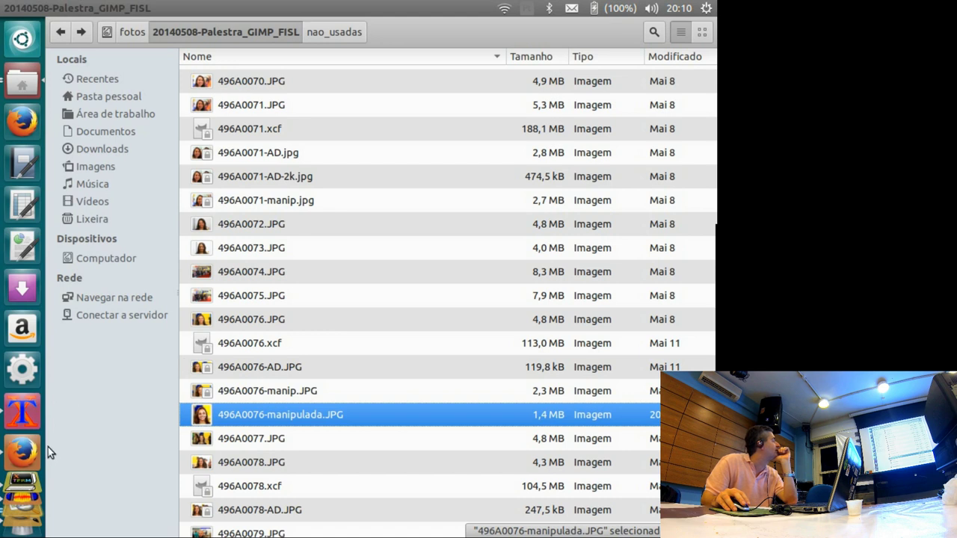
left_click(315, 393)
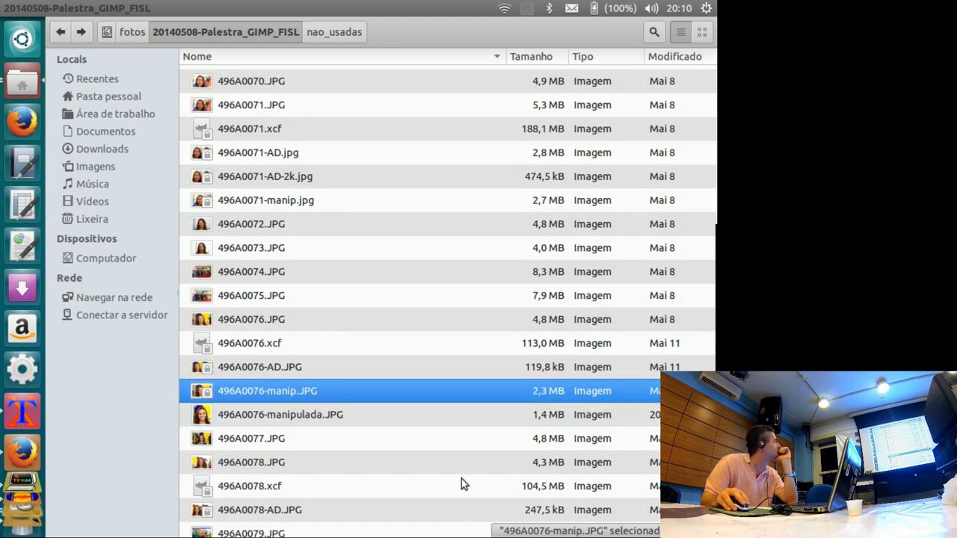
left_click(328, 413)
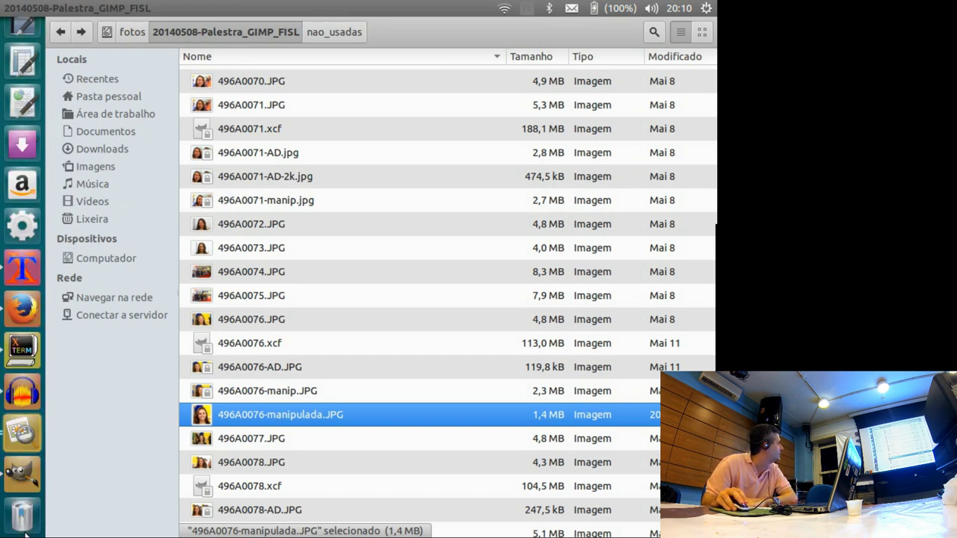
mouse_move(23, 494)
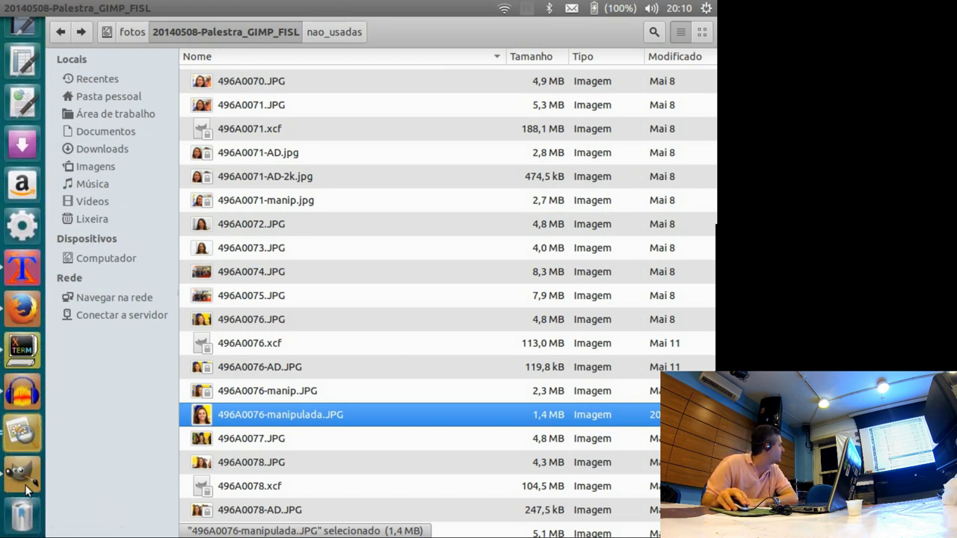
left_click(23, 438)
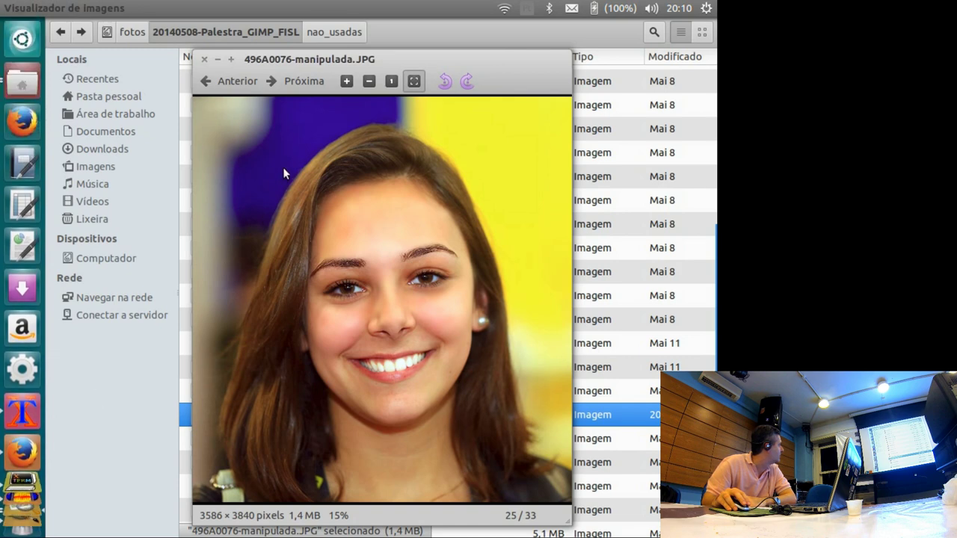
Step back to the older 496A0076-manip.JPG in the viewer, then close the viewer
left_click(239, 84)
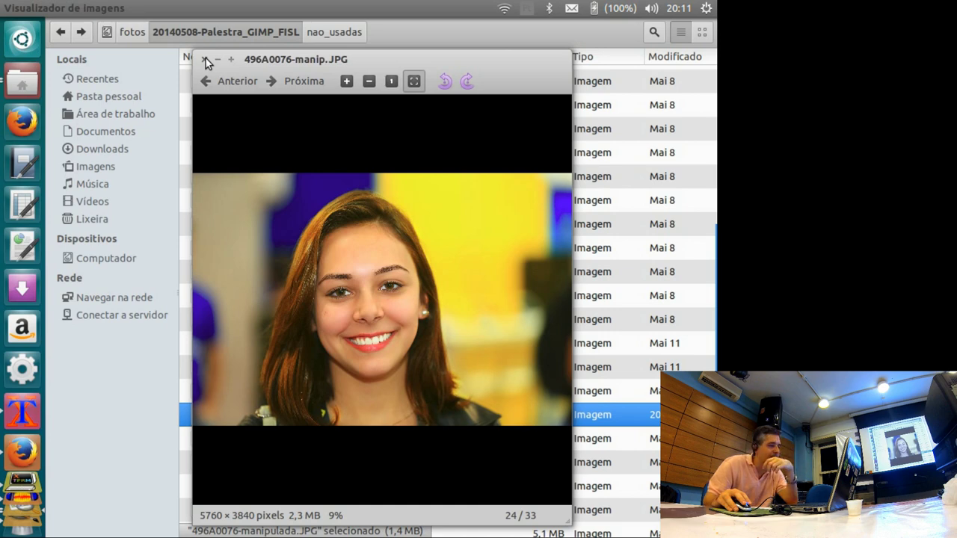
left_click(205, 59)
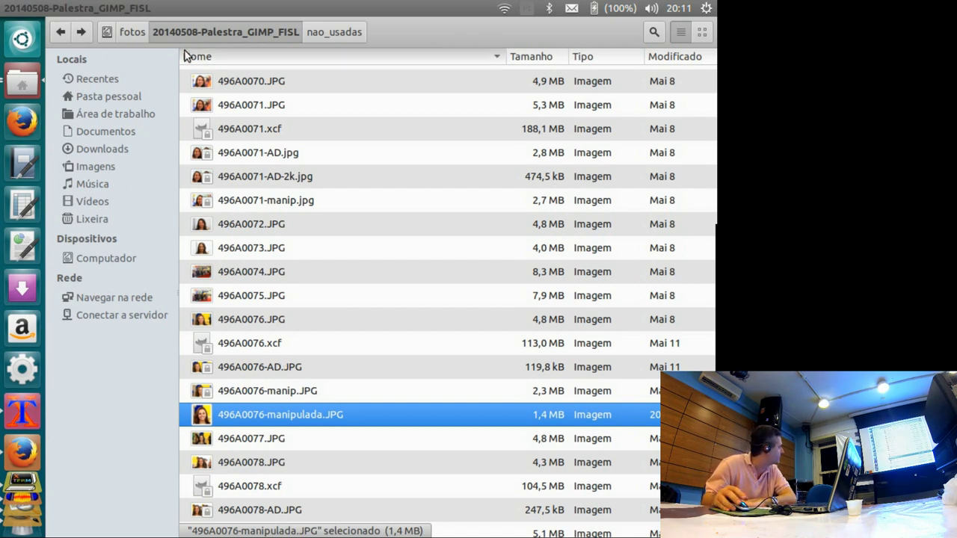
mouse_move(22, 307)
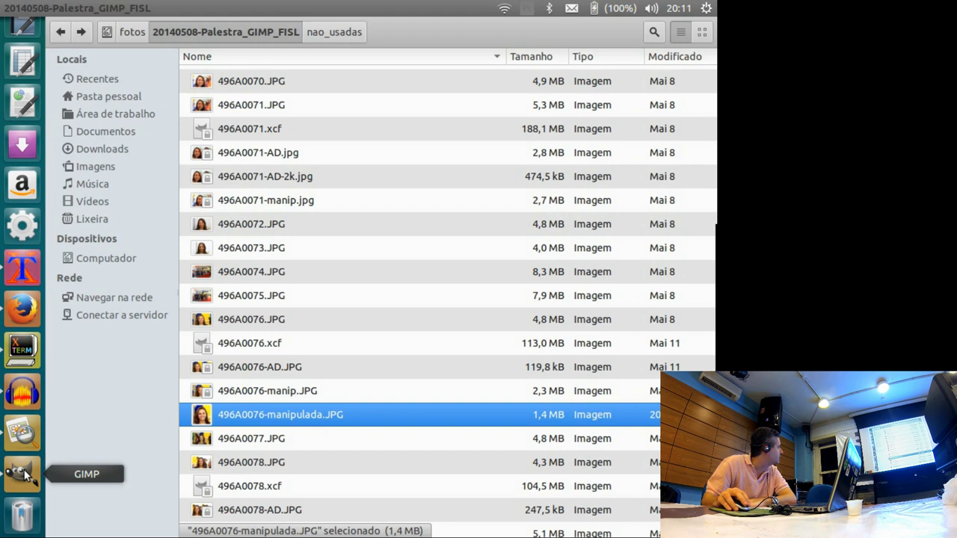
Glance at the Cartola tutorial page in Firefox, then return to the GIMP window
left_click(24, 306)
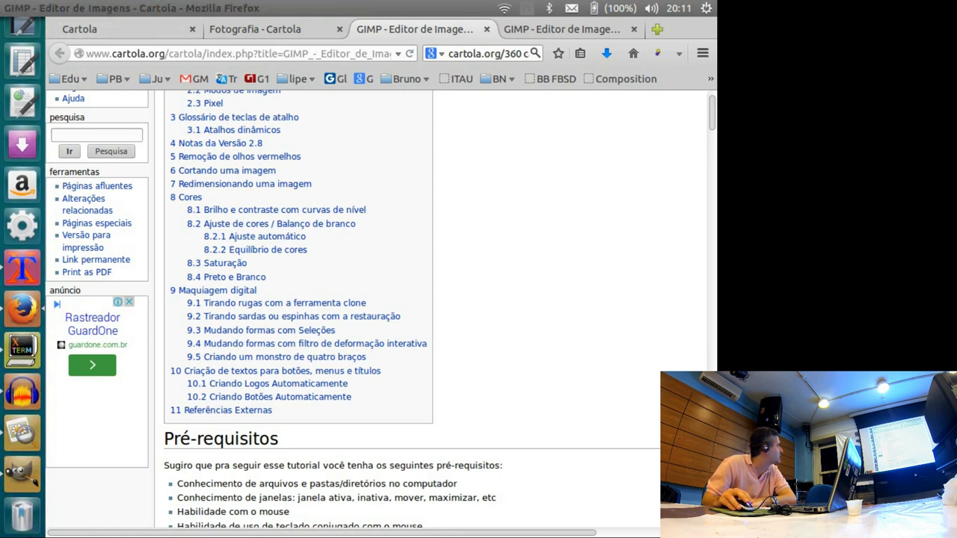
left_click(24, 471)
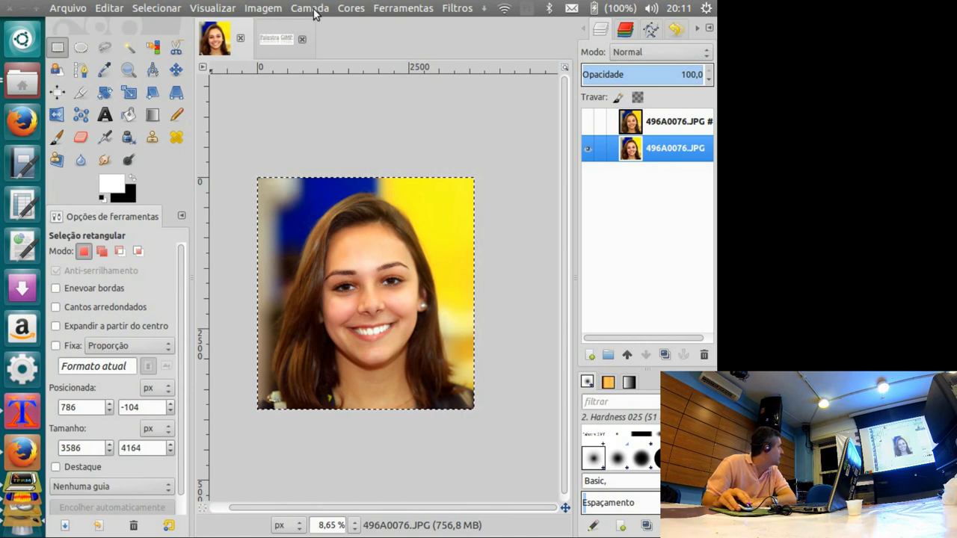
left_click(348, 10)
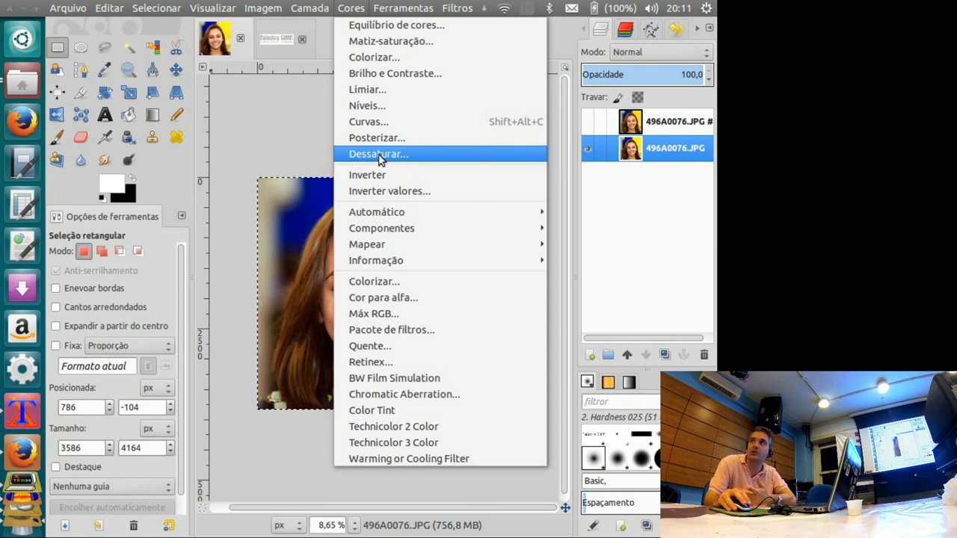
left_click(380, 160)
mouse_move(349, 101)
left_mouse_down()
mouse_move(589, 68)
mouse_move(565, 33)
left_mouse_up()
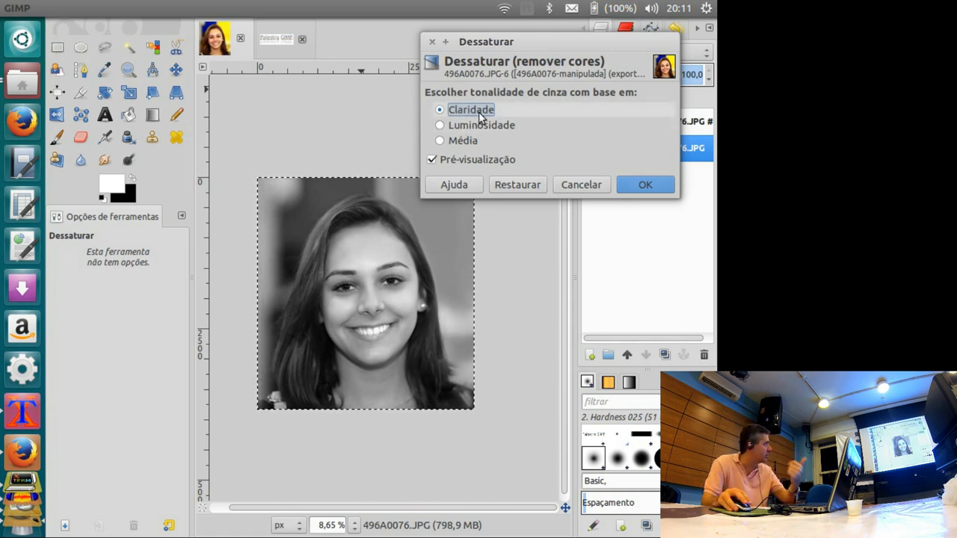
left_click(474, 126)
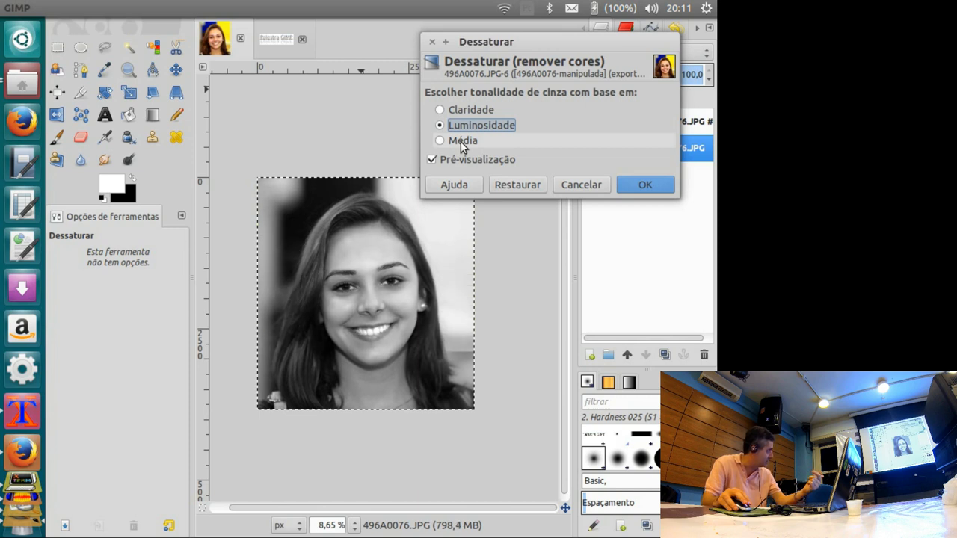
left_click(461, 142)
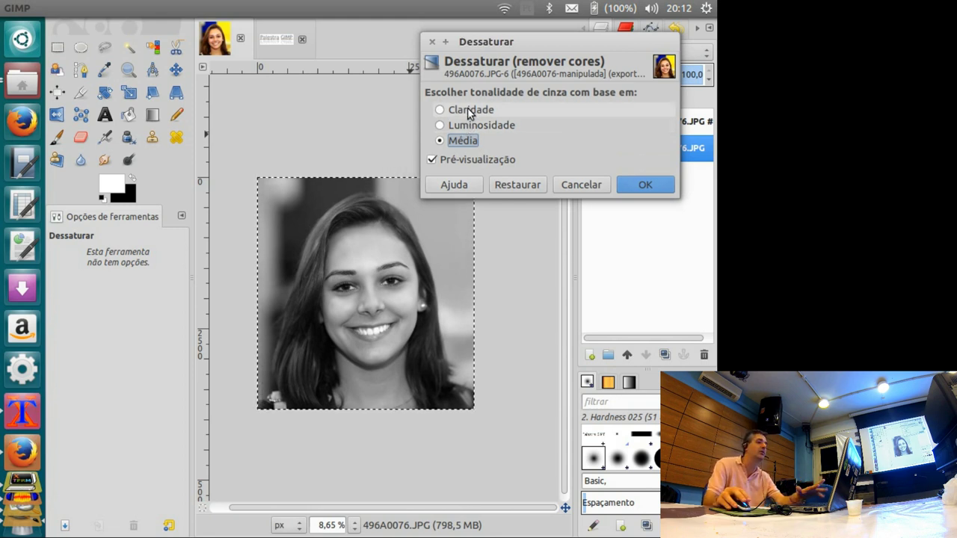
left_click(469, 111)
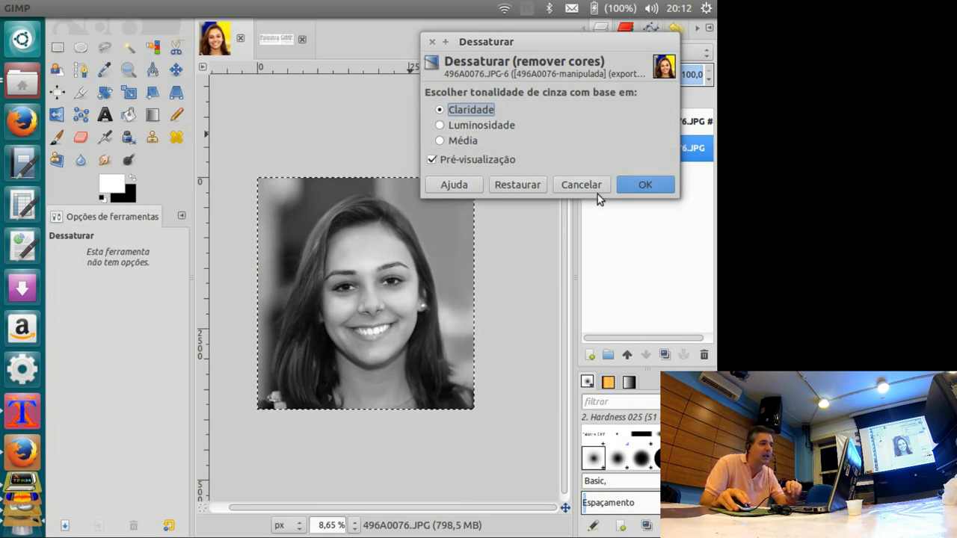
left_click(582, 185)
mouse_move(224, 8)
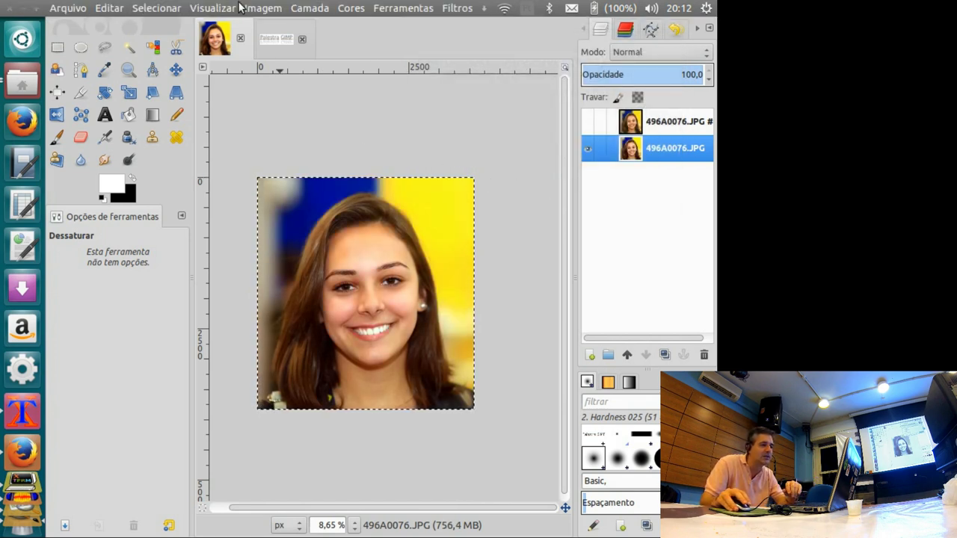
left_click(285, 8)
mouse_move(270, 42)
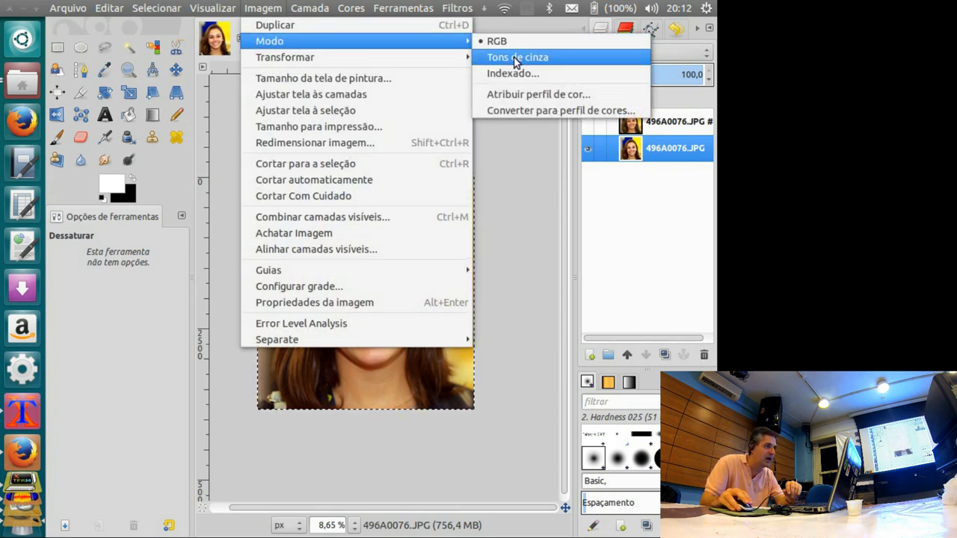
Convert the image to grayscale mode and set the foreground colour to pure red
left_click(516, 58)
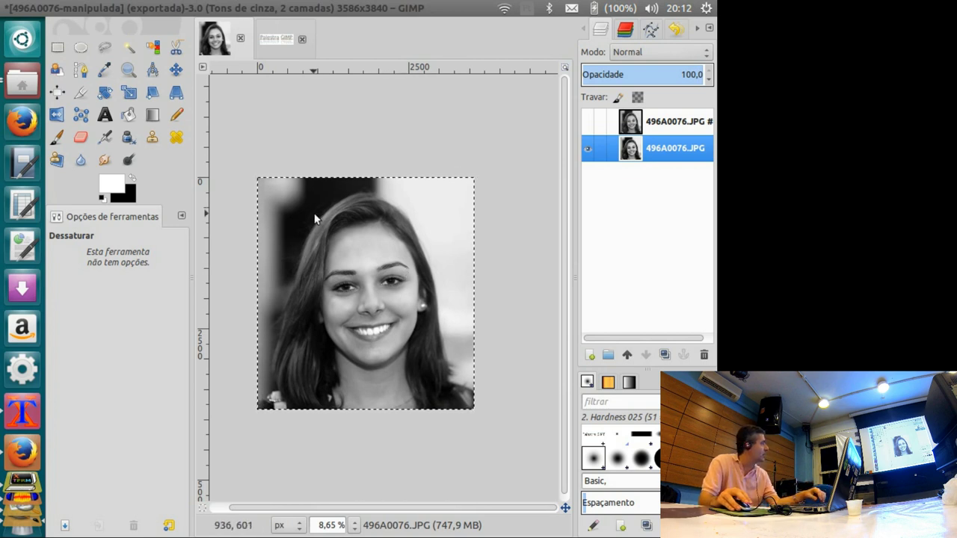
left_click(116, 182)
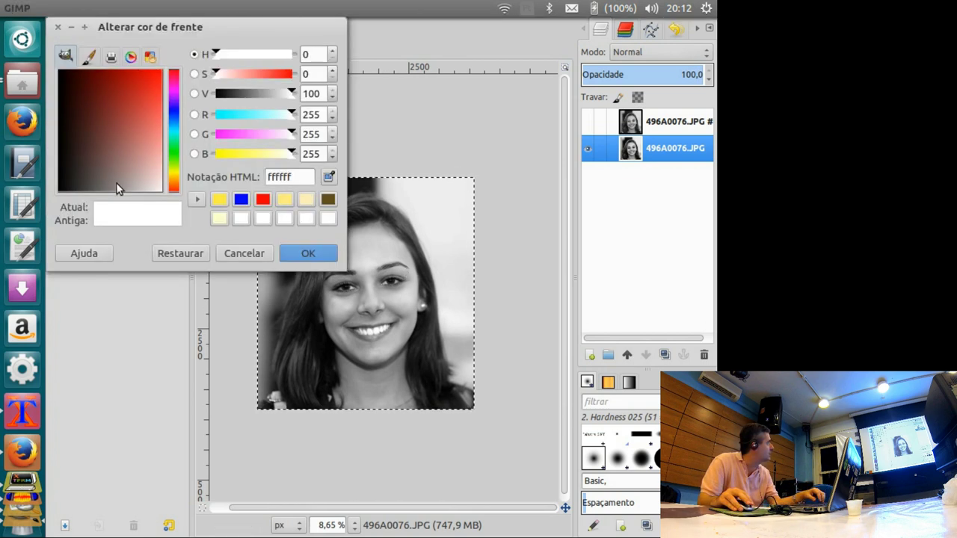
left_click(262, 199)
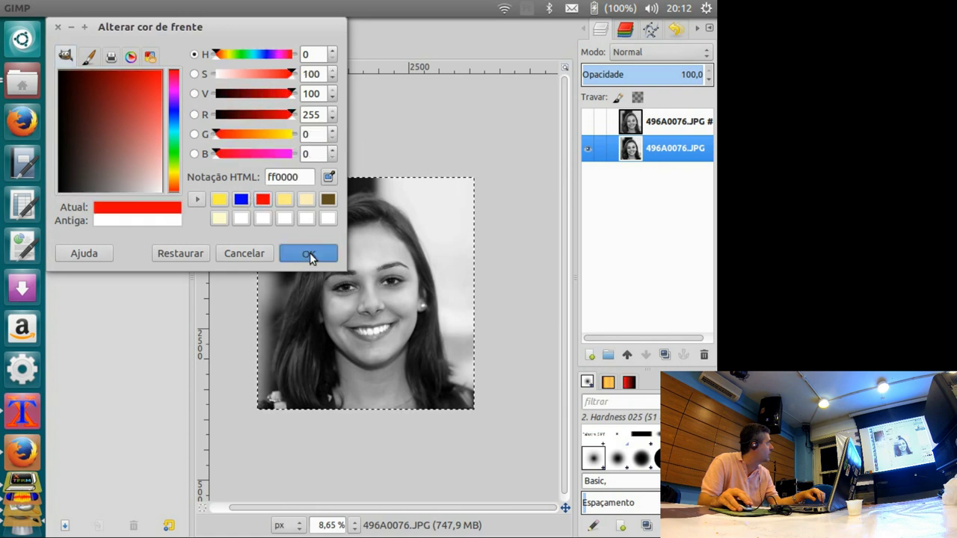
left_click(308, 252)
Paint a test stroke on the forehead, then undo it and the grayscale conversion
left_click(57, 137)
mouse_move(339, 237)
left_mouse_down()
mouse_move(409, 254)
mouse_move(352, 268)
left_mouse_up()
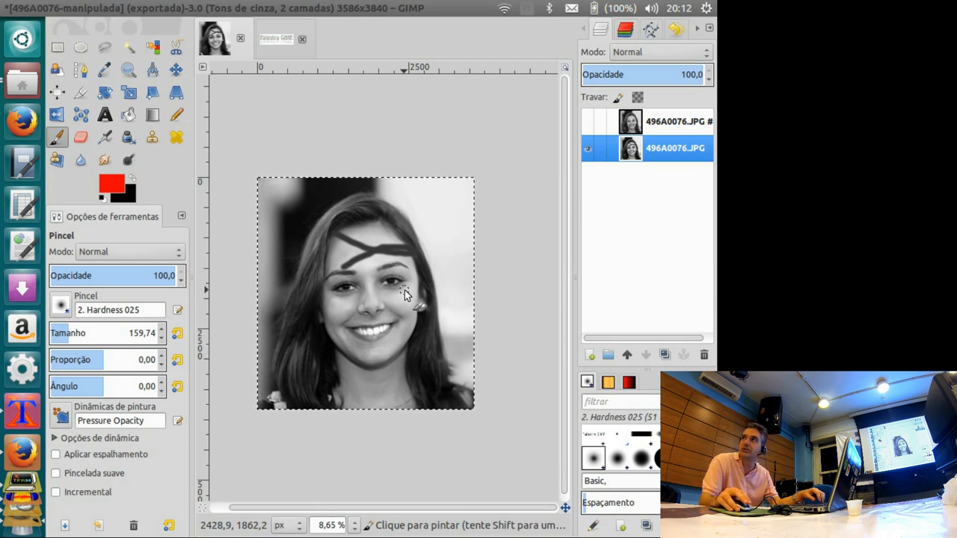
key("ctrl+z")
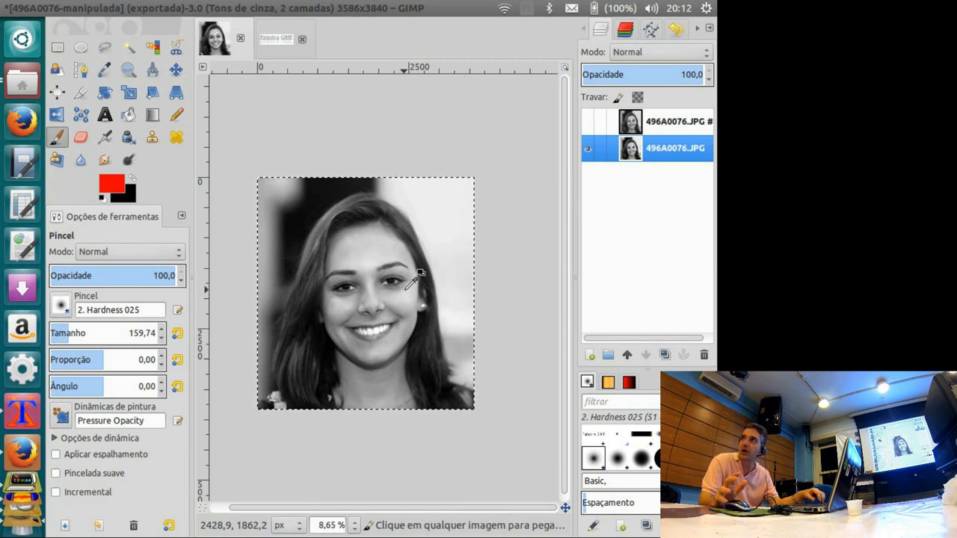
key("ctrl+z")
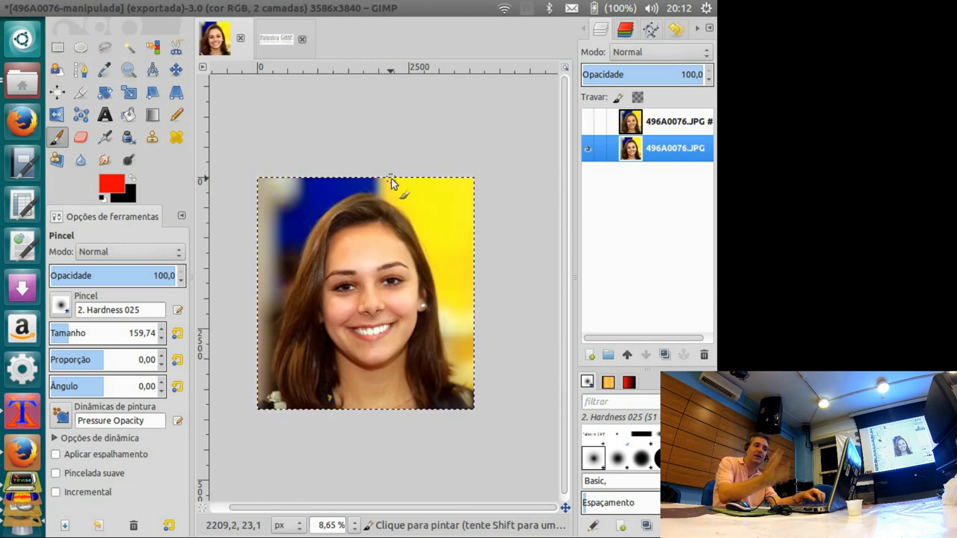
left_click(258, 11)
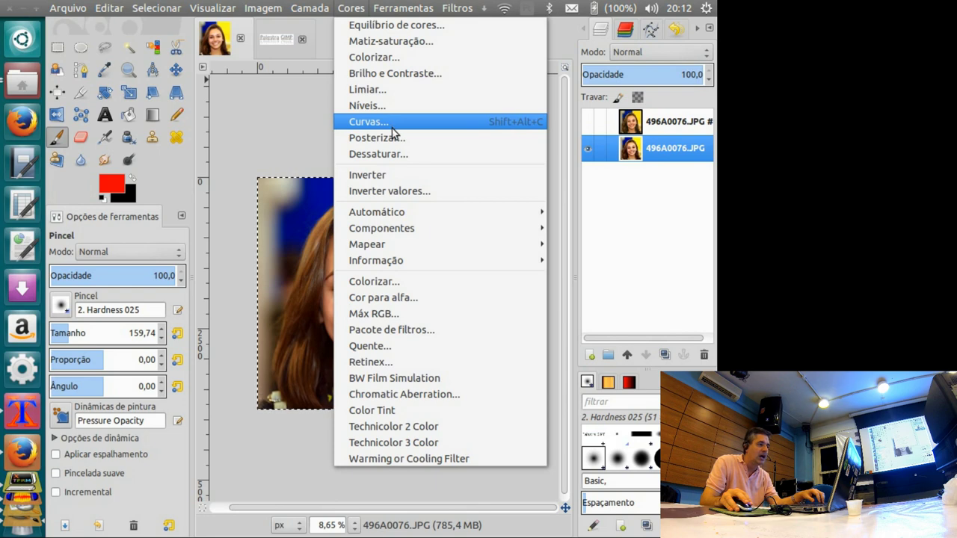
Desaturate the portrait layer to grey
left_click(389, 155)
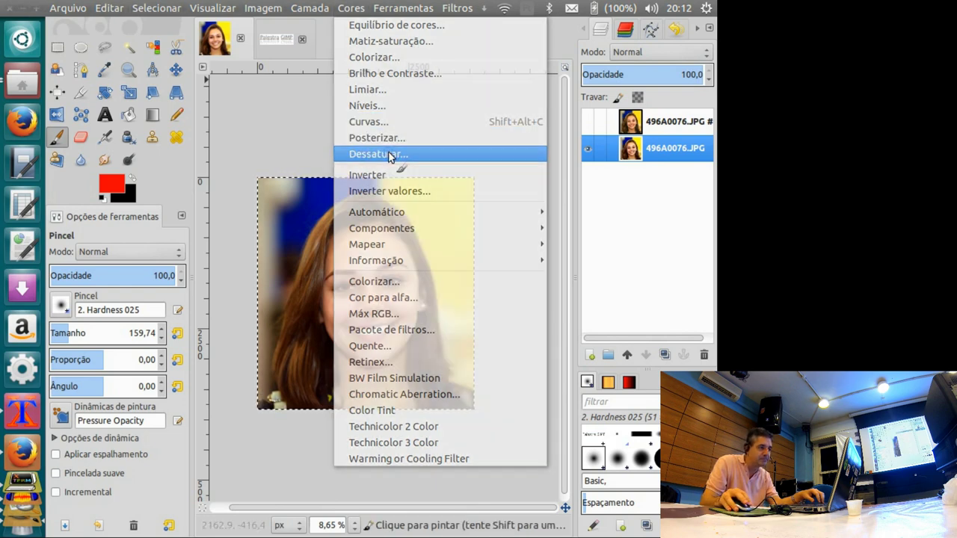
left_click(638, 171)
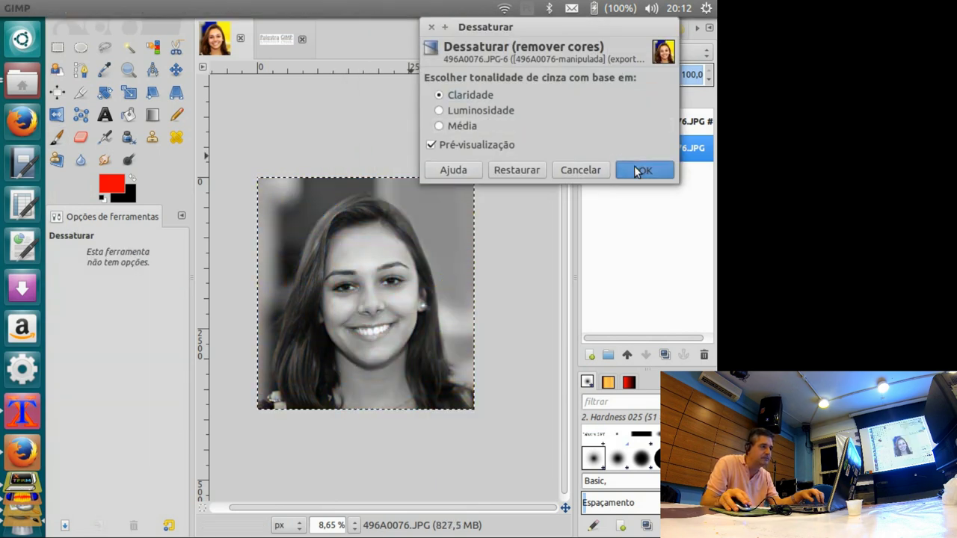
left_click(56, 137)
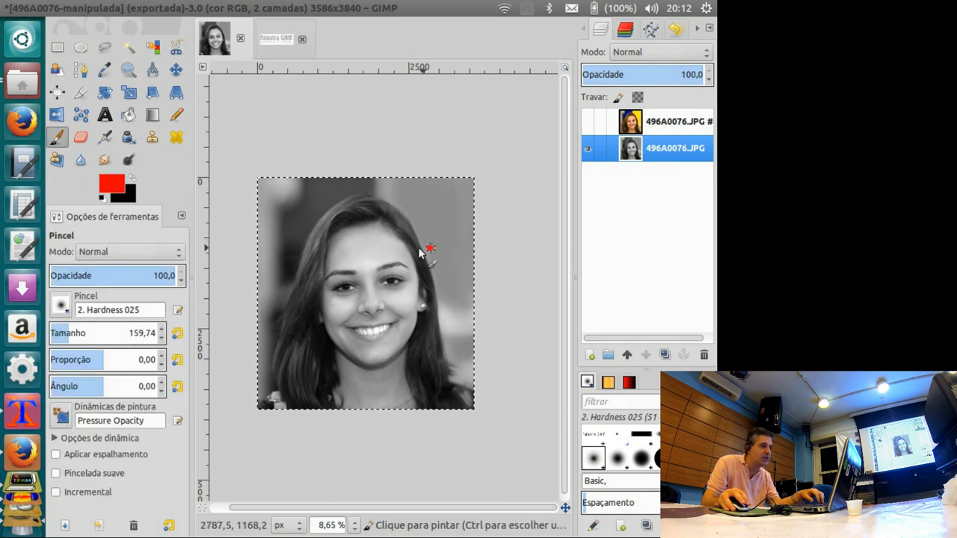
Paint a red test stroke across the forehead, then undo it
left_click_drag(431, 248, 309, 249)
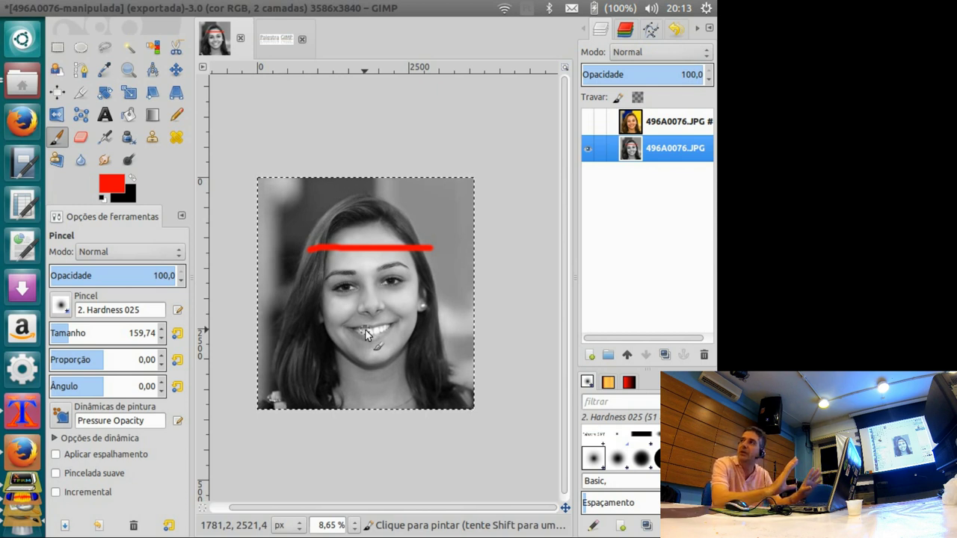
key("ctrl")
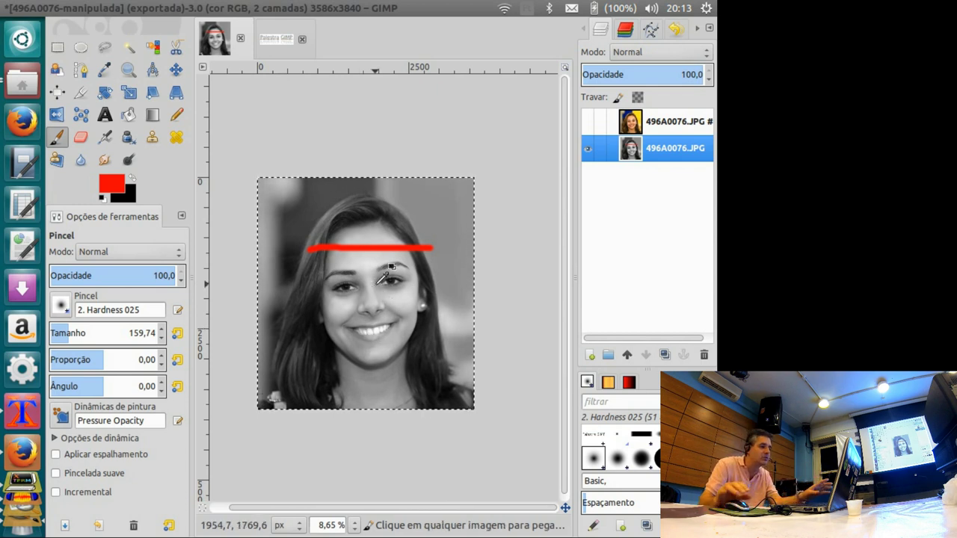
key("ctrl+z")
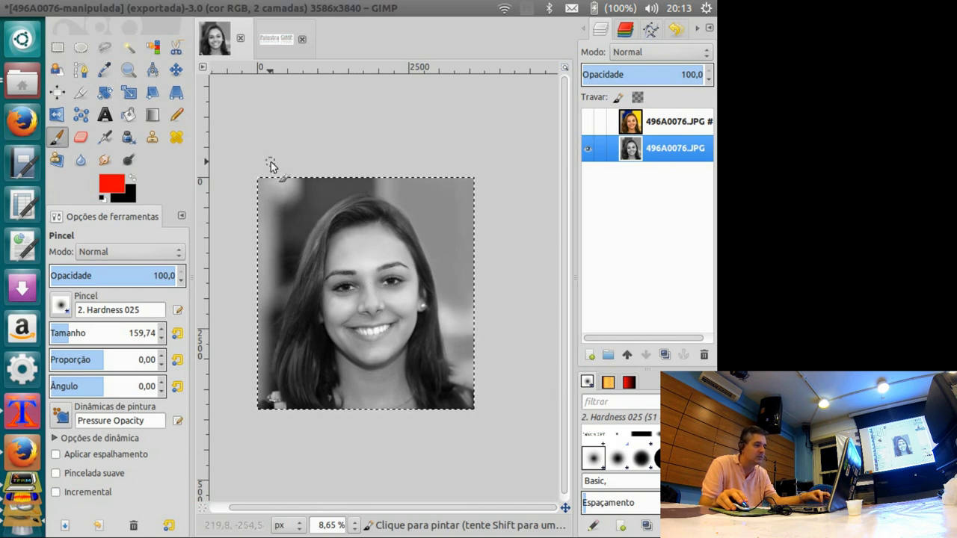
key("alt+Tab")
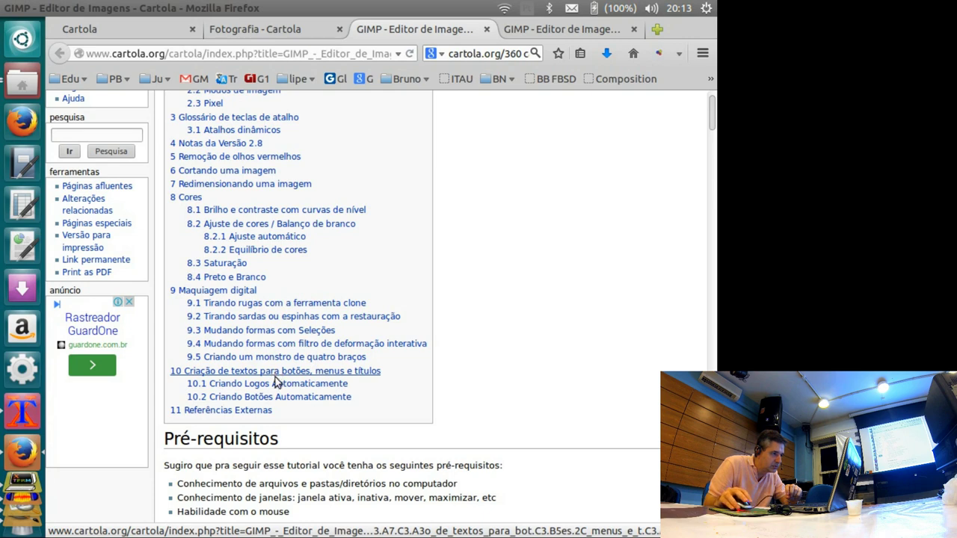
Scroll through the Cartola wiki tutorial's table of contents, then return to GIMP
scroll(404, 413, "down", 2)
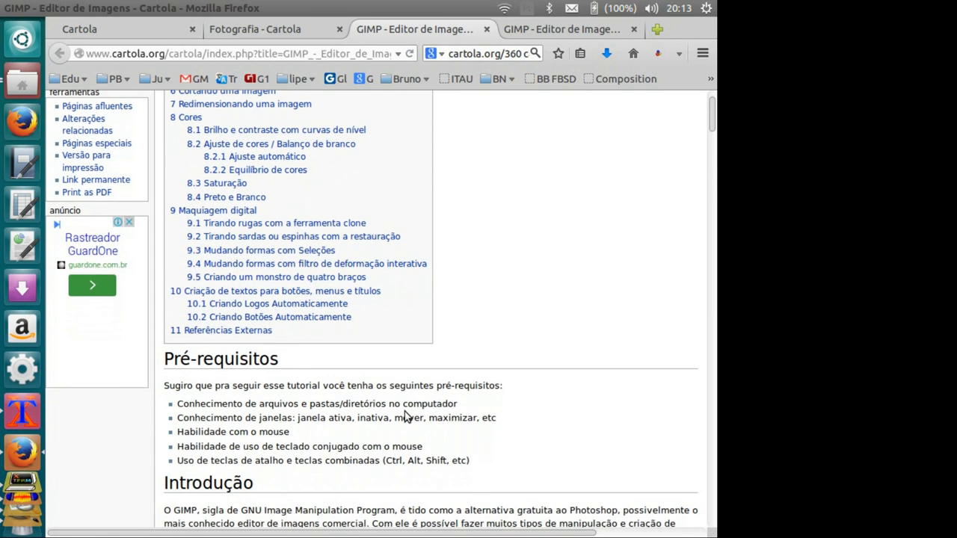
scroll(405, 411, "up", 5)
scroll(404, 411, "down", 3)
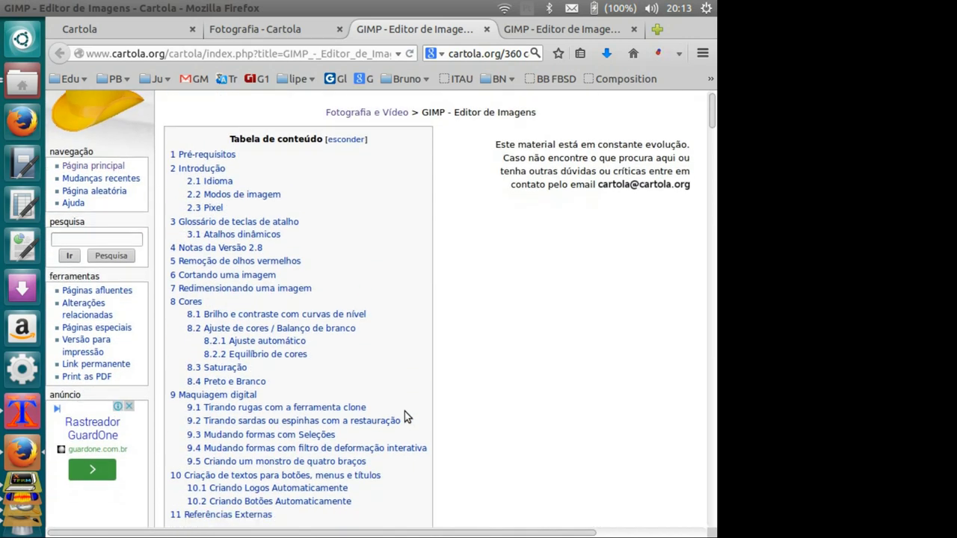
key("alt+Tab")
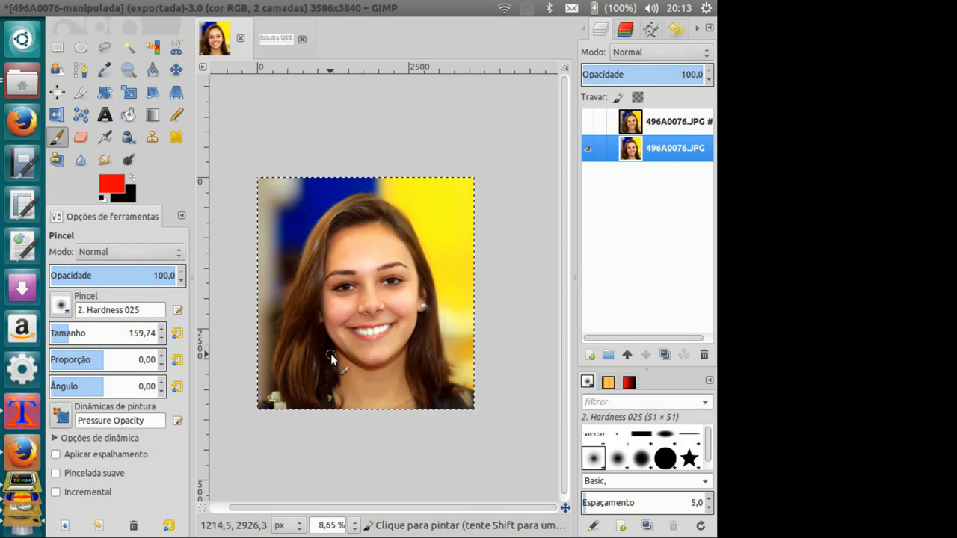
Zoom in and pan to bring the nose and mouth into view
key("f")
scroll(387, 337, "up", 2)
scroll(385, 344, "up", 1)
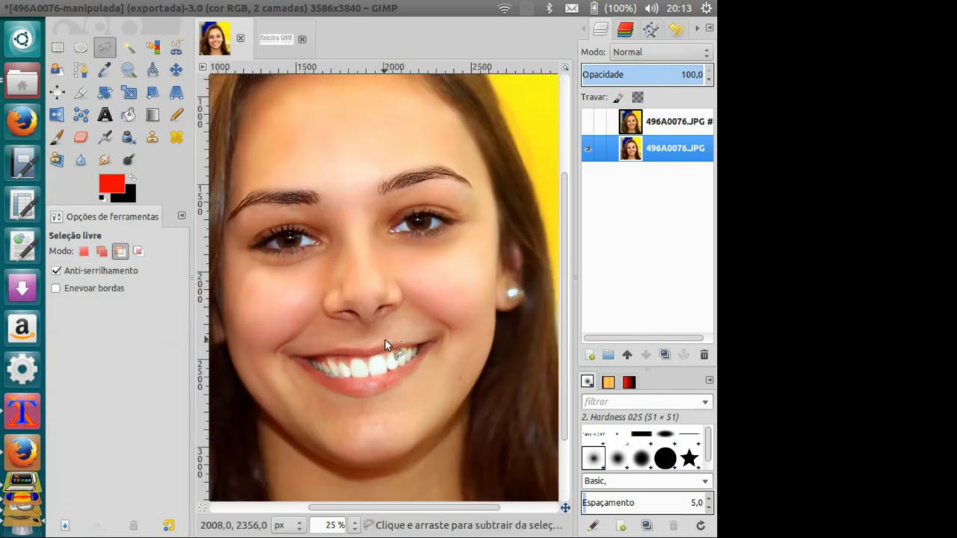
scroll(385, 348, "up", 2)
left_click_drag(324, 312, 392, 327)
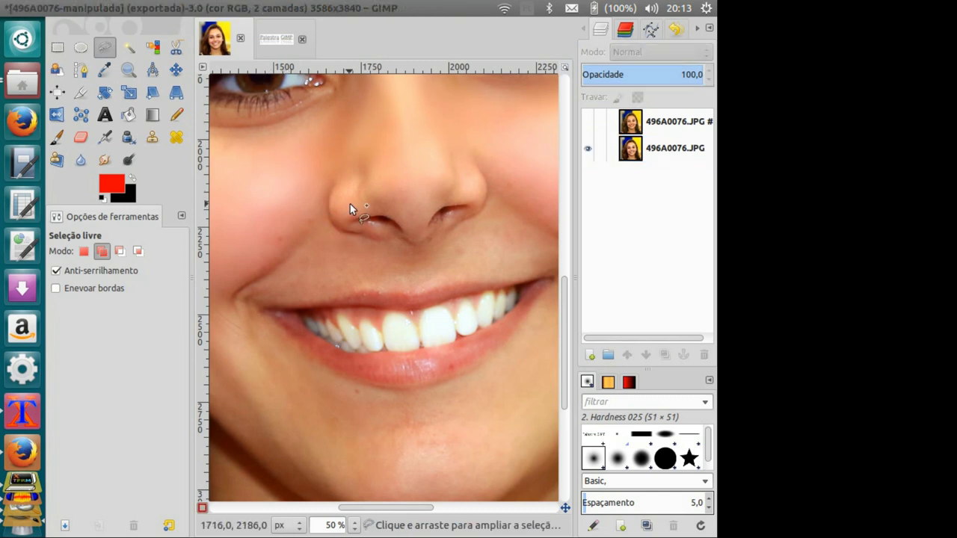
mouse_move(149, 9)
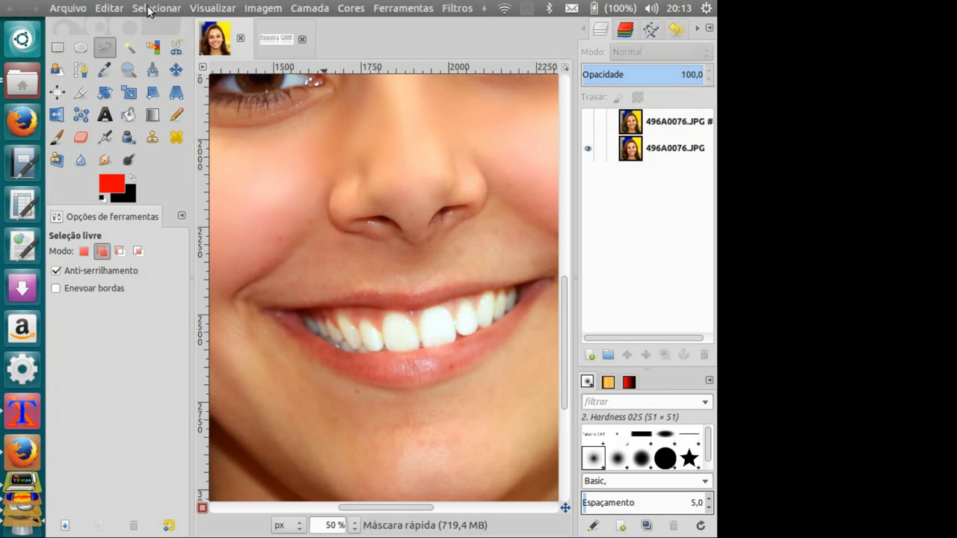
left_click(149, 10)
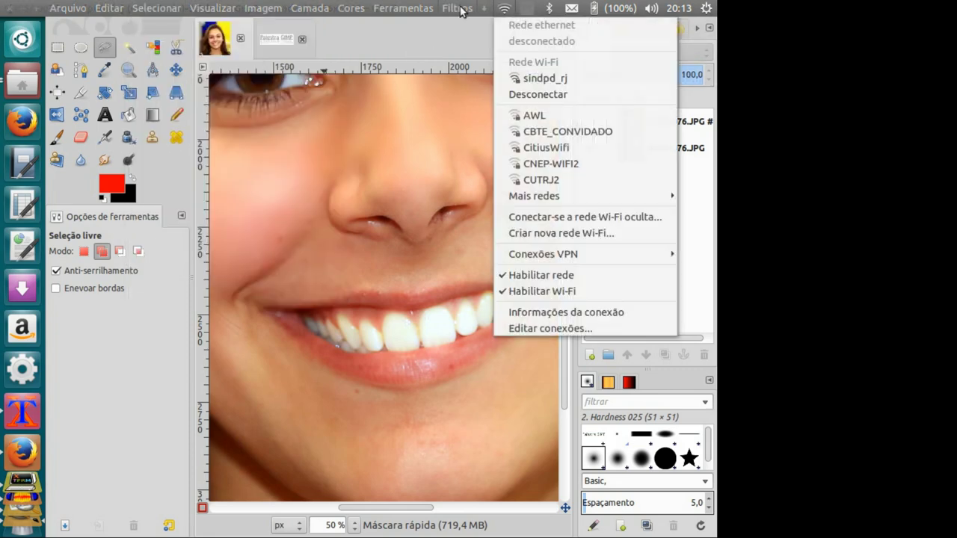
key("Escape")
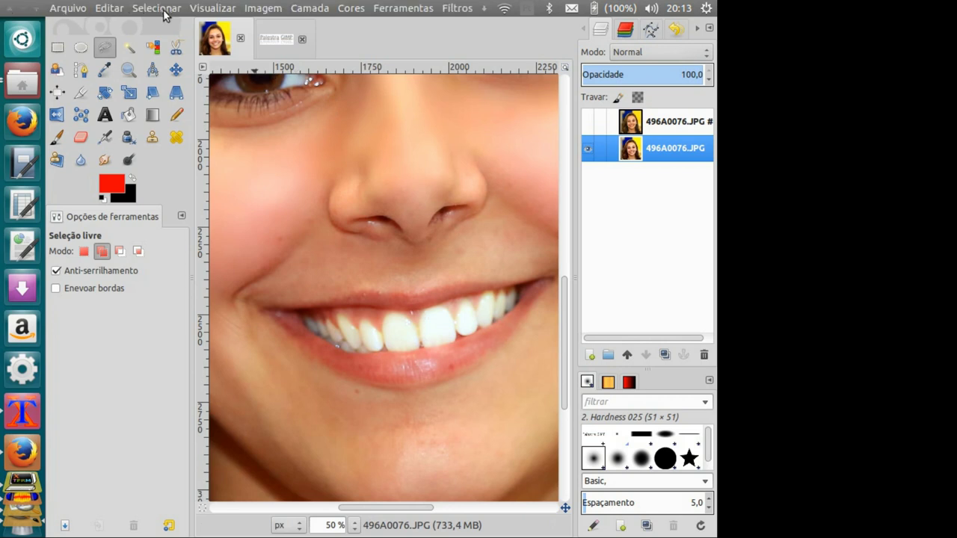
Delete the old Máscara rápida channel and reselect the lower photo layer
left_click(157, 8)
left_click(206, 261)
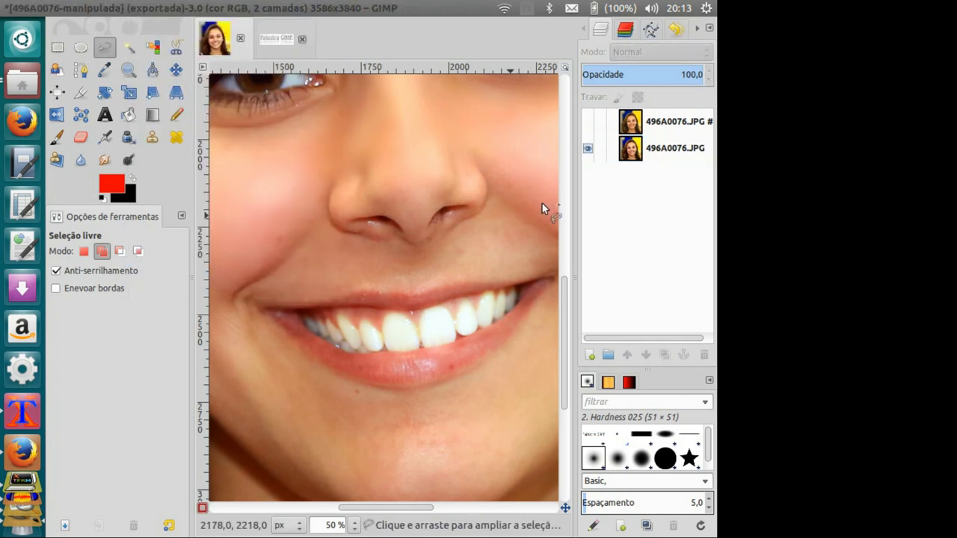
left_click(677, 151)
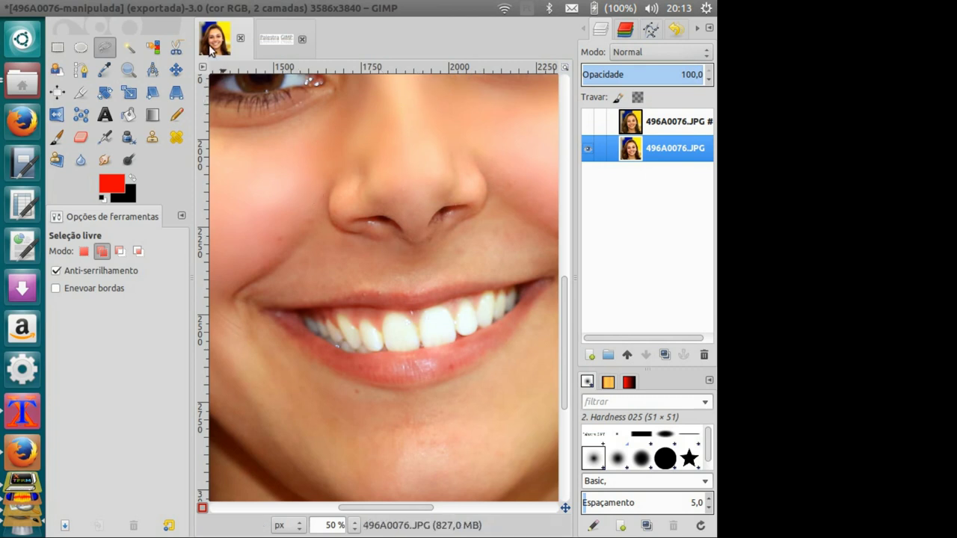
left_click(626, 28)
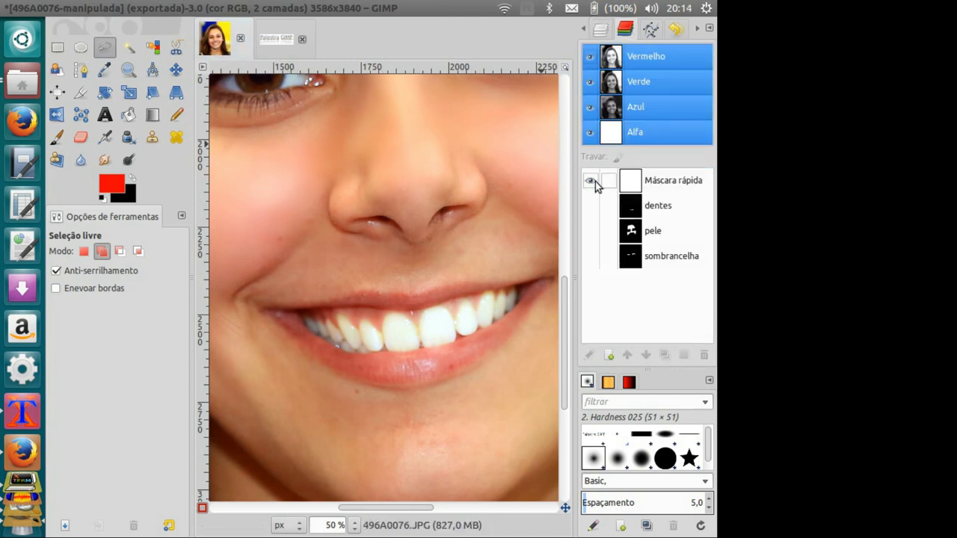
left_click(658, 184)
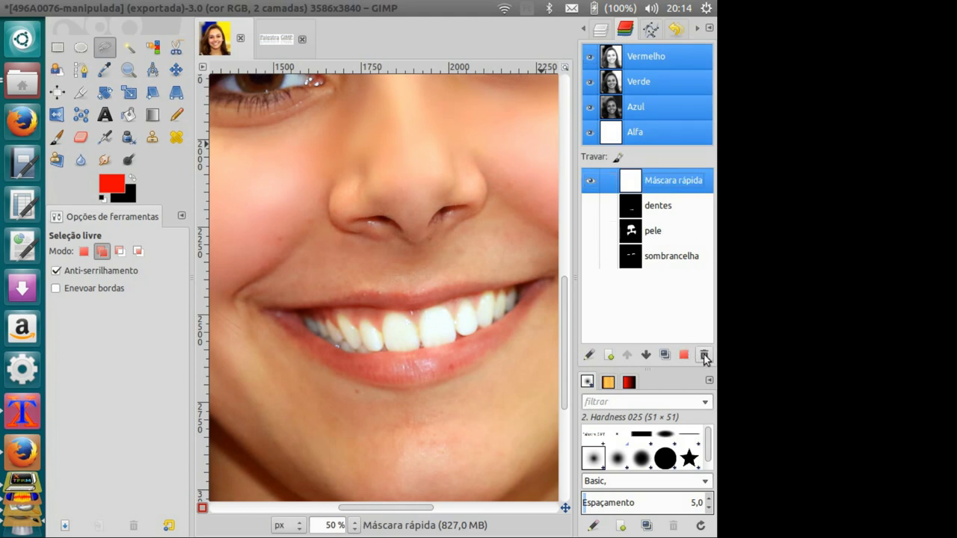
left_click(705, 356)
left_click(601, 30)
left_click(666, 149)
Cover the image with a fresh quick mask and ready a slightly smaller paintbrush
left_click(168, 7)
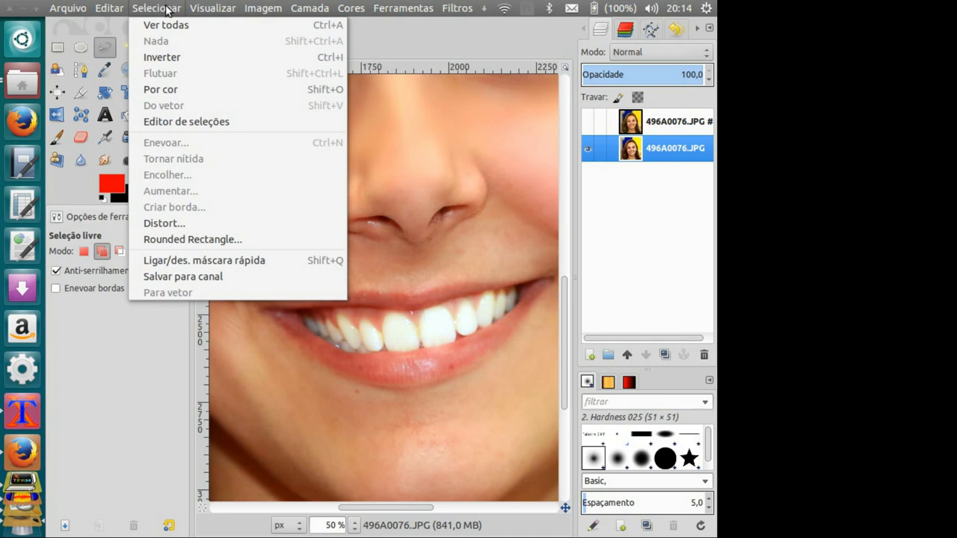
left_click(201, 265)
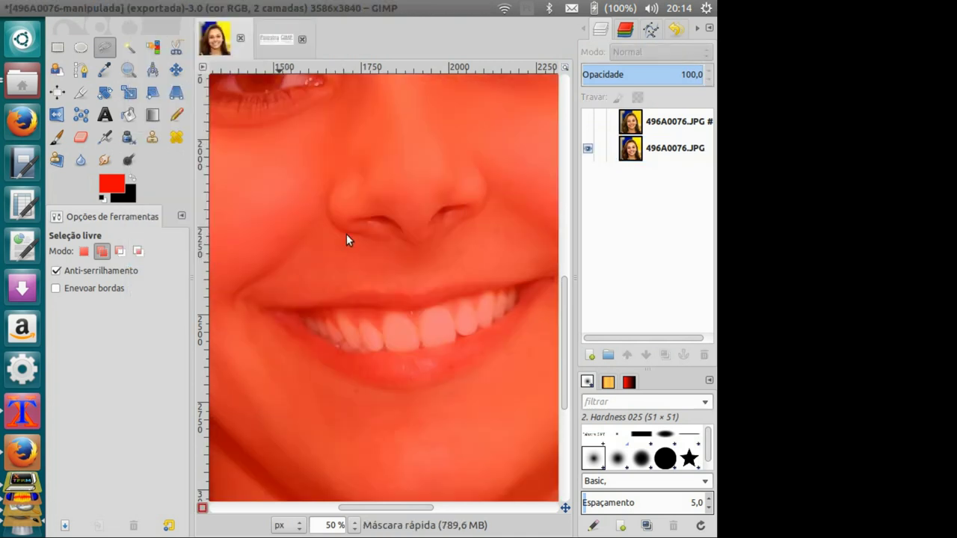
left_click(56, 137)
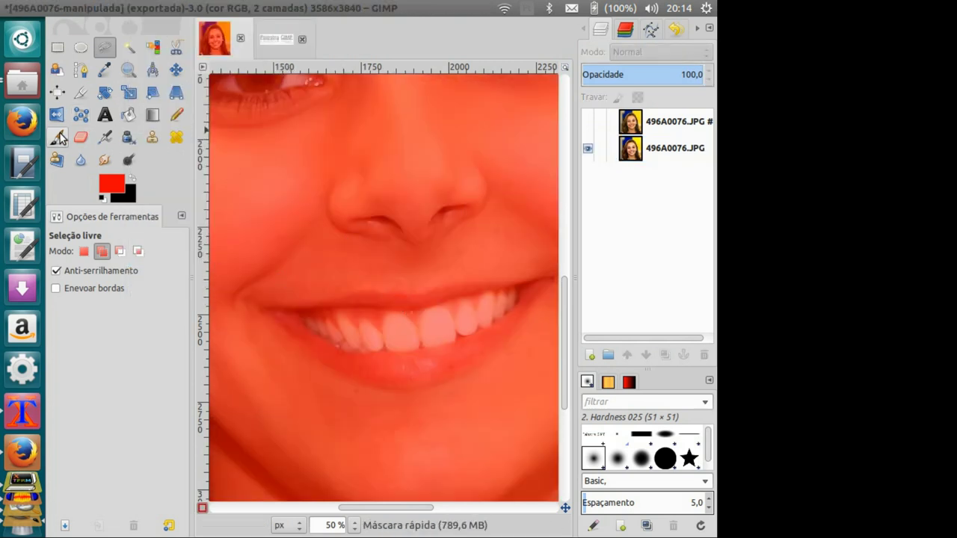
key("bracketleft")
key("bracketleft")
key("bracketleft")
key("bracketleft")
key("bracketleft")
key("bracketleft")
key("bracketleft")
key("bracketleft")
key("bracketleft")
key("bracketleft")
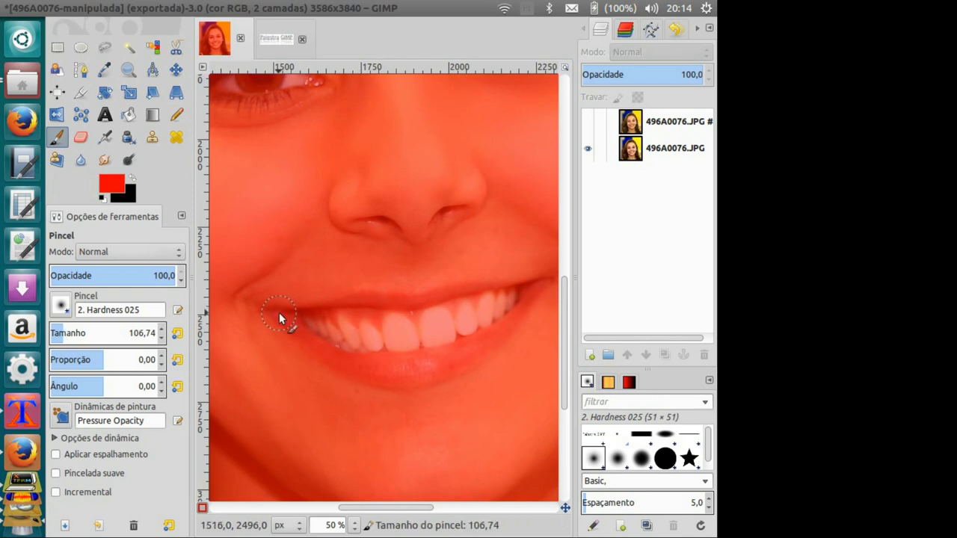
Paint white over the lower and upper lips to clear them from the quick mask
key("plus")
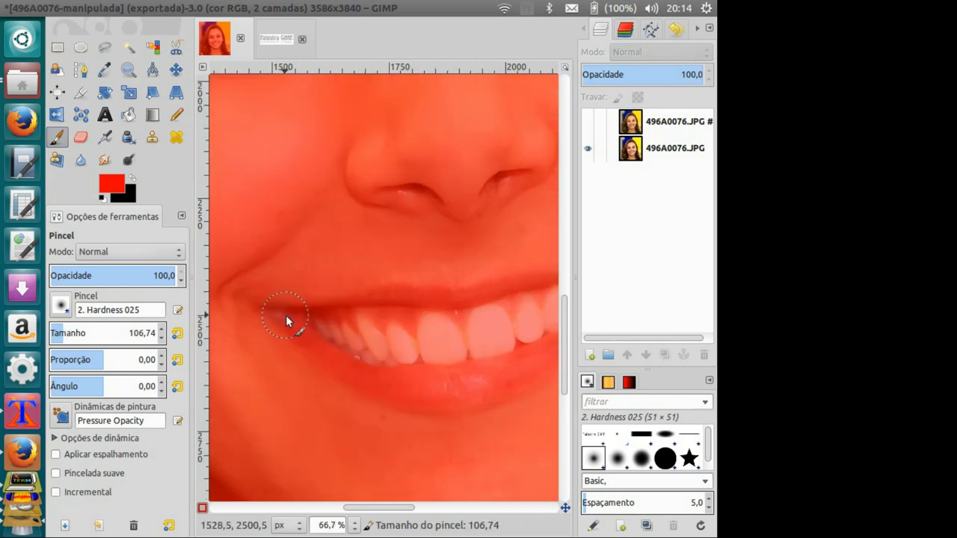
left_click(101, 198)
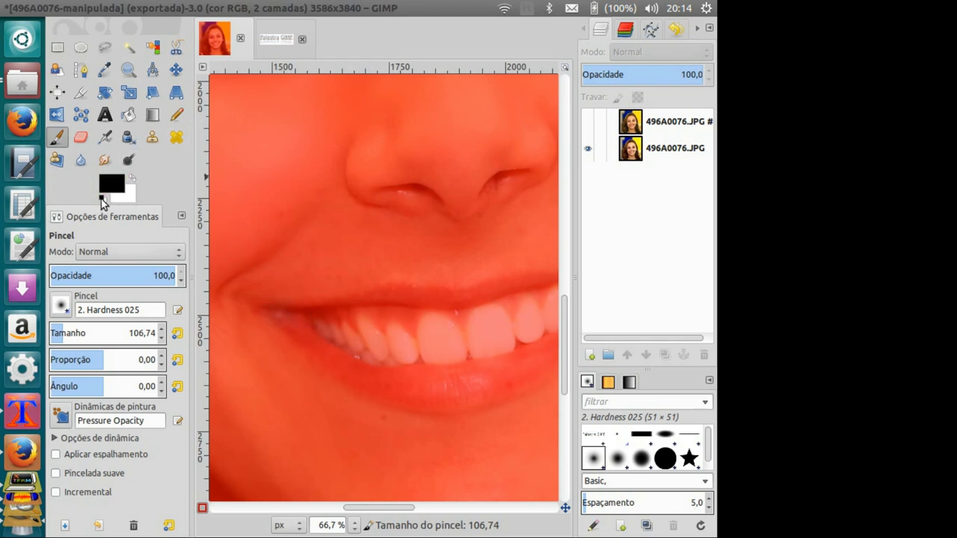
left_click(130, 179)
left_click_drag(274, 301, 346, 362)
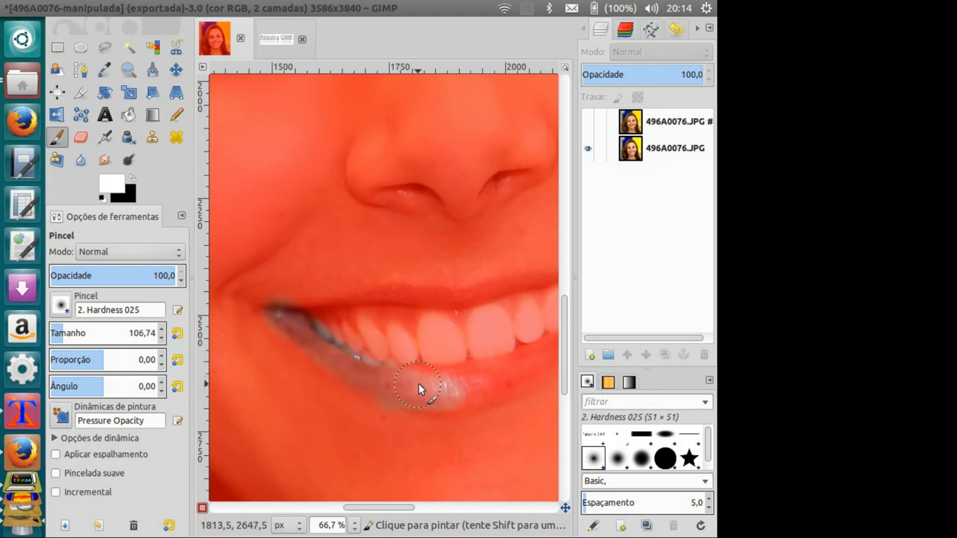
scroll(455, 380, "up", 3)
scroll(316, 250, "down", 4)
scroll(316, 250, "right", 3)
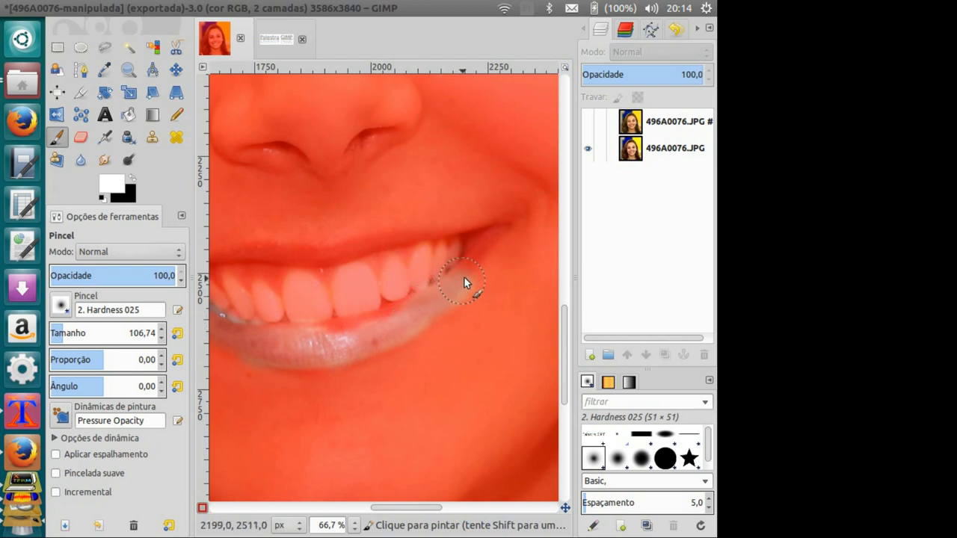
left_click_drag(495, 233, 338, 256)
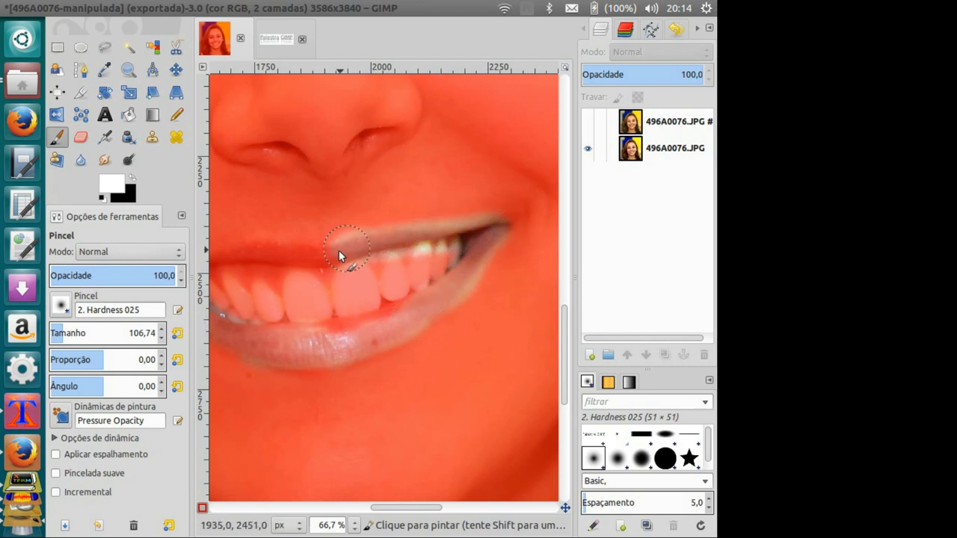
left_click_drag(295, 264, 398, 276)
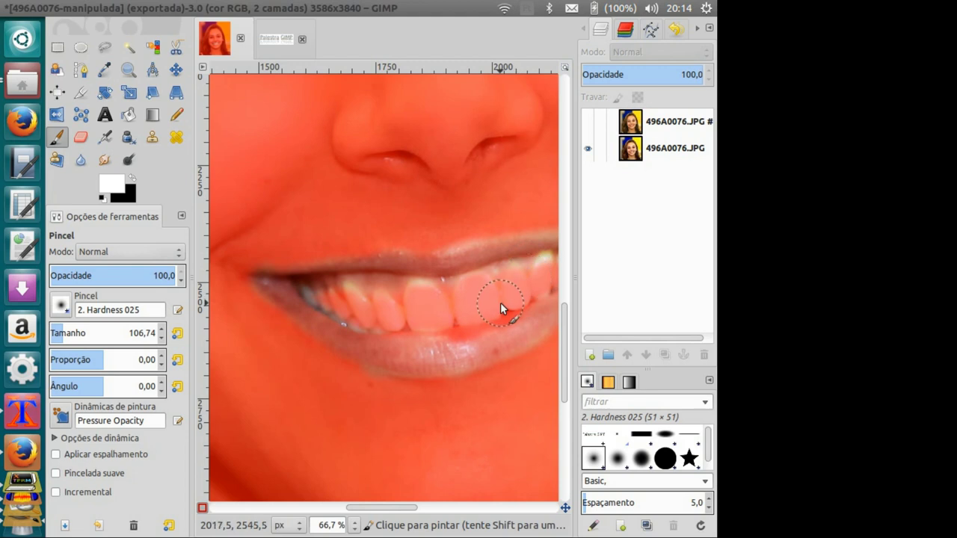
scroll(500, 302, "down", 2)
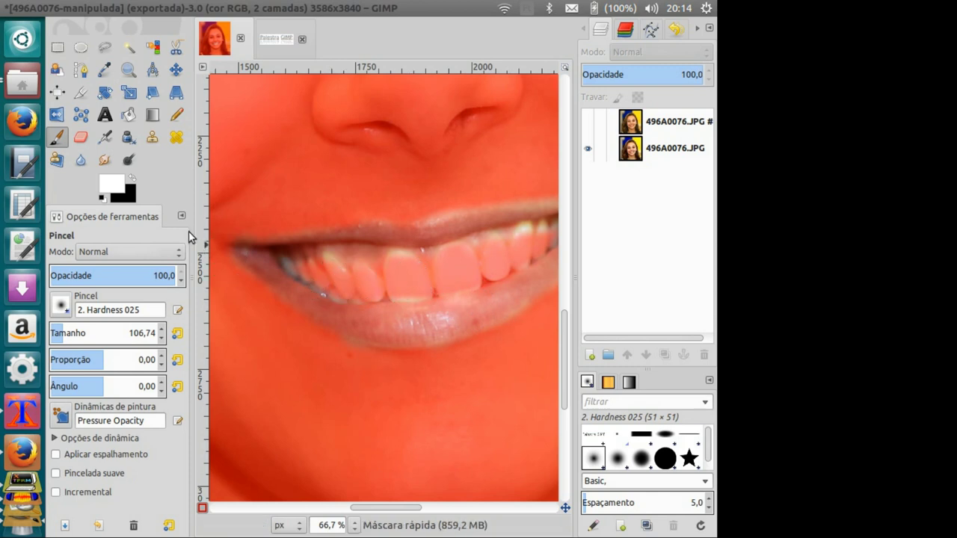
Paint black over the teeth, undo a stray spot, and turn the mask into a lip selection
left_click(133, 180)
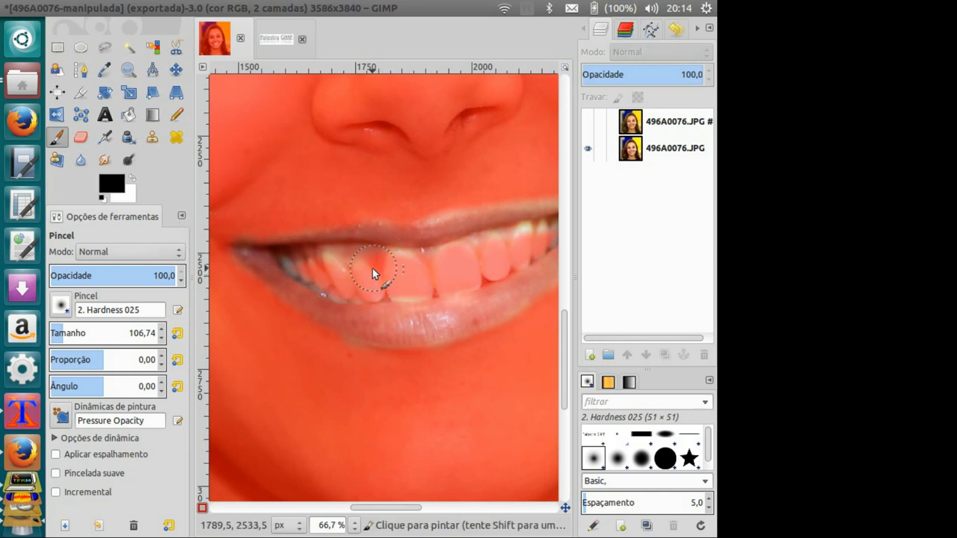
left_click_drag(310, 264, 296, 263)
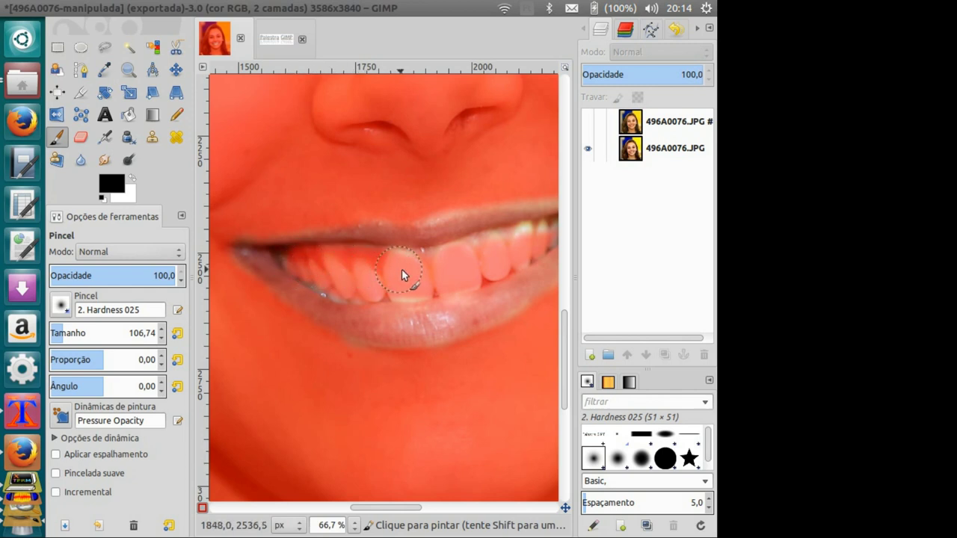
mouse_move(451, 269)
left_mouse_down()
mouse_move(336, 298)
mouse_move(389, 274)
left_mouse_up()
key("bracketleft")
key("bracketleft")
key("bracketleft")
key("bracketleft")
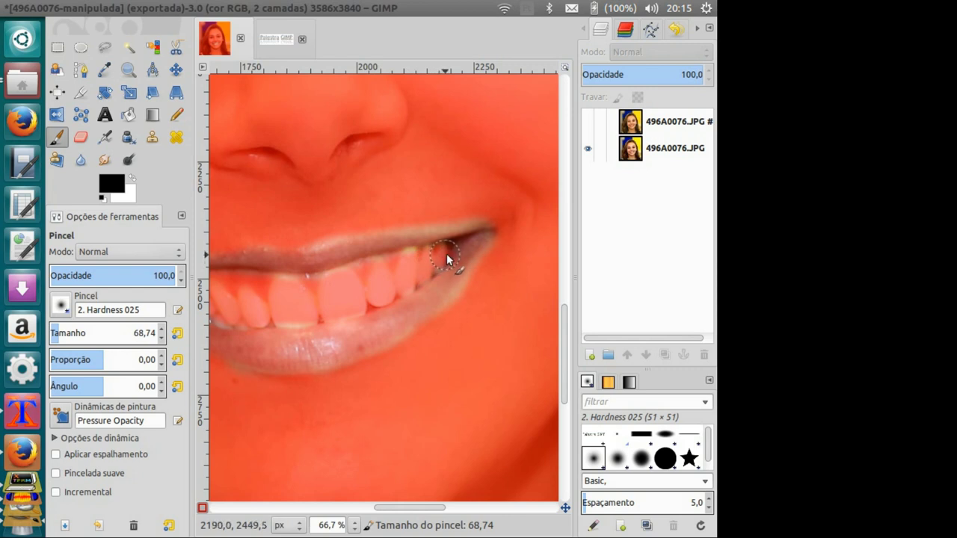
left_click_drag(443, 256, 418, 278)
left_click_drag(272, 315, 460, 283)
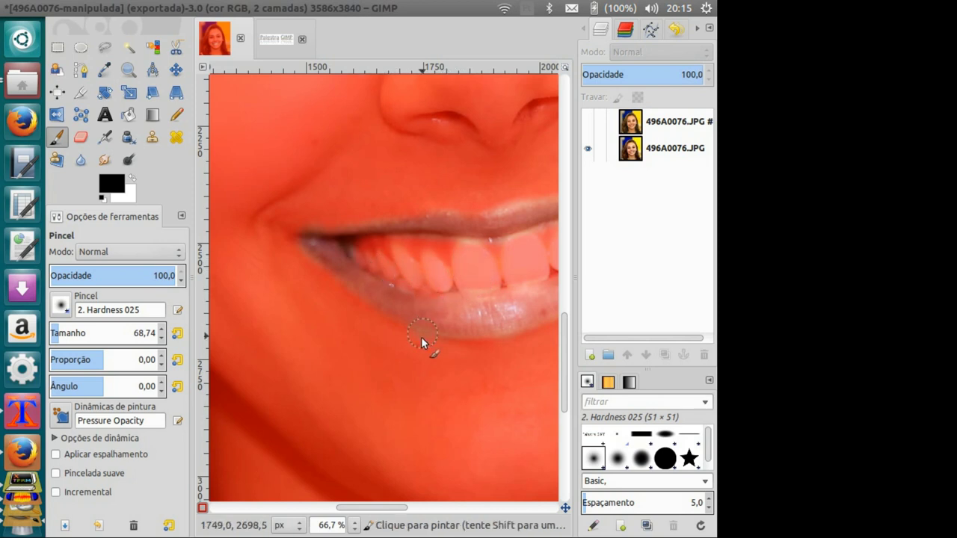
left_click(131, 178)
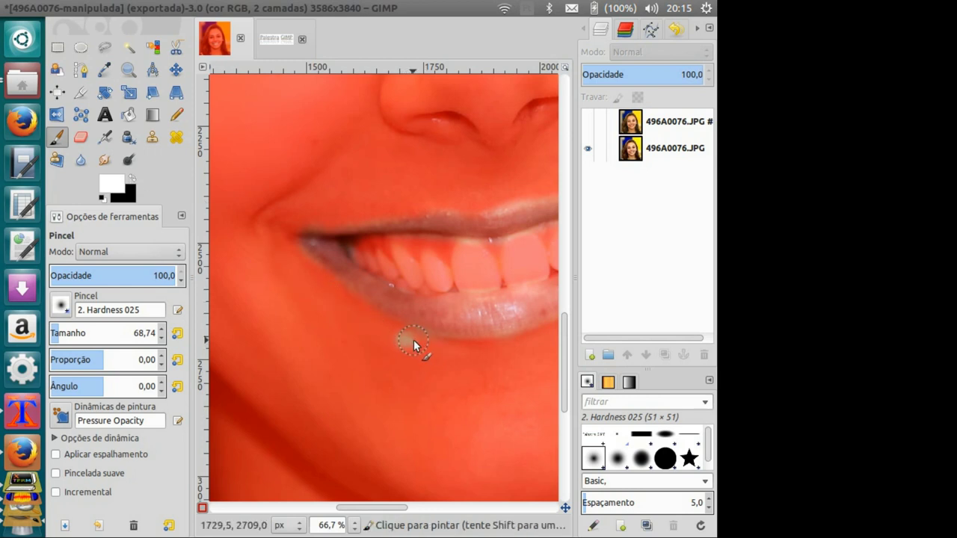
key("ctrl+z")
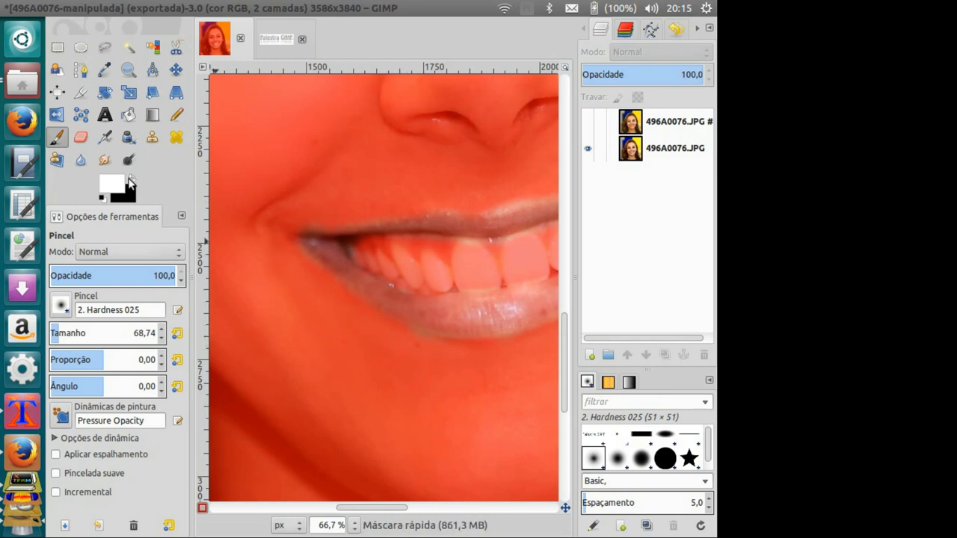
left_click(132, 179)
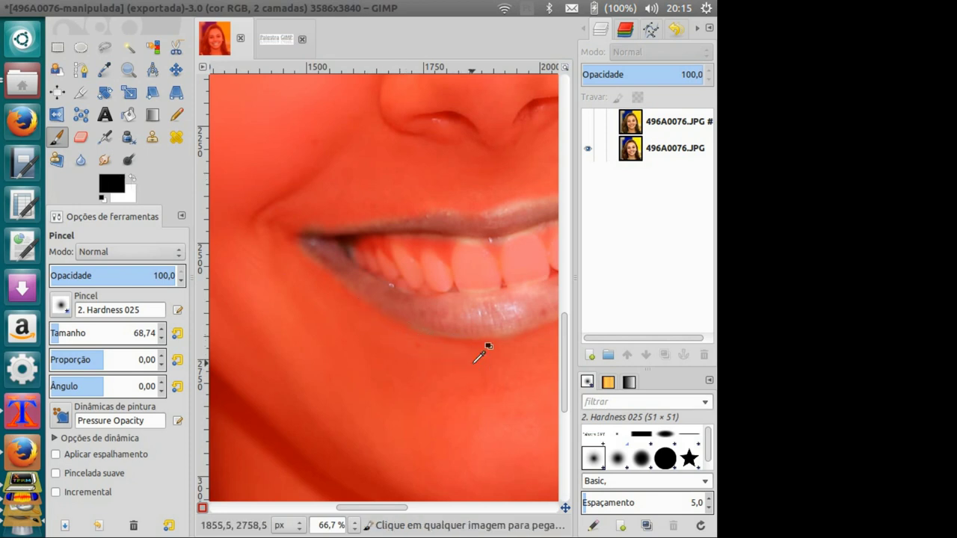
scroll(483, 346, "down", 2)
left_click_drag(483, 366, 362, 351)
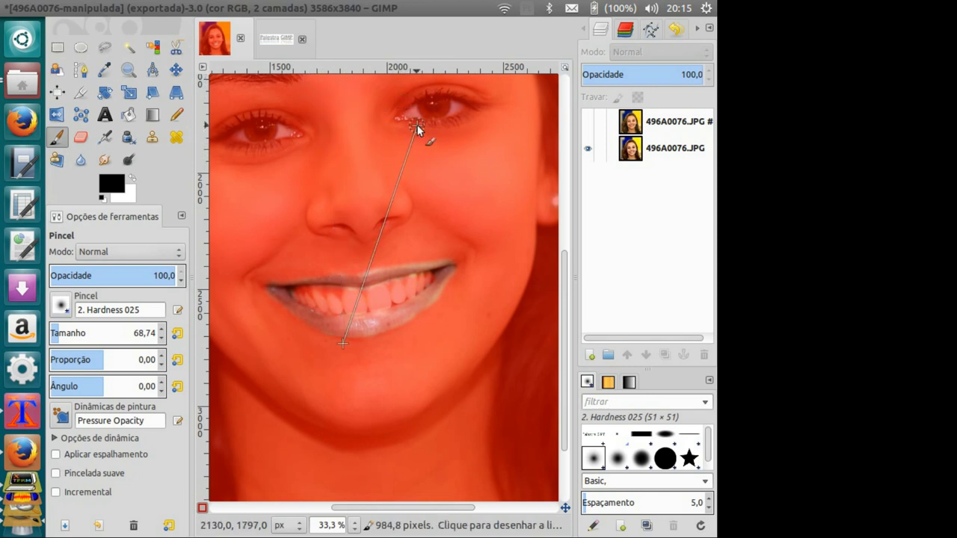
key("shift+q")
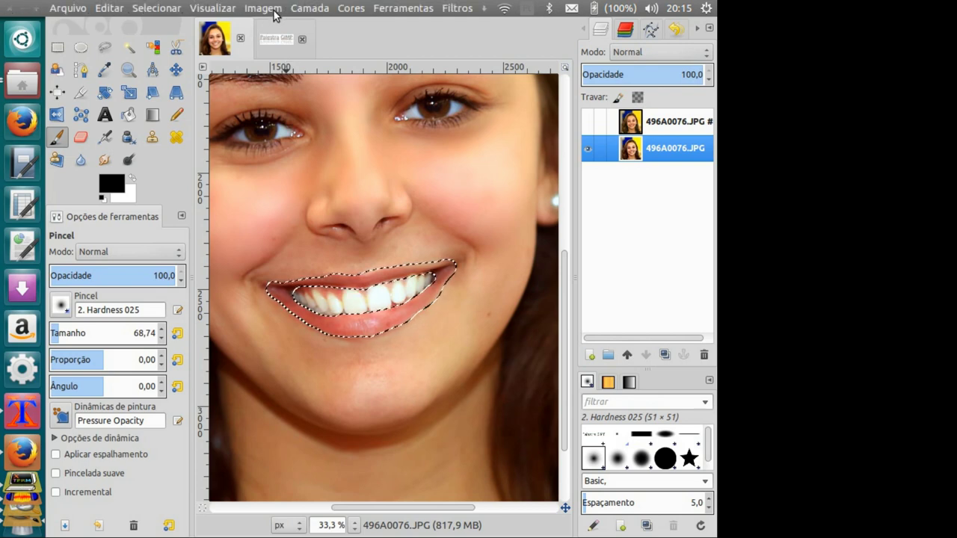
Apply Color Balance shifting the lips' midtones 30 toward red
left_click(310, 9)
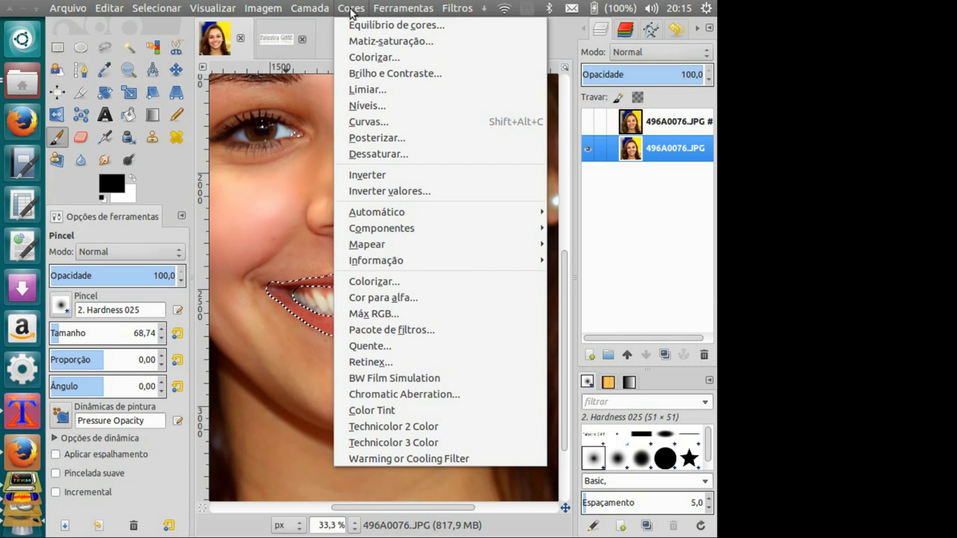
left_click(403, 28)
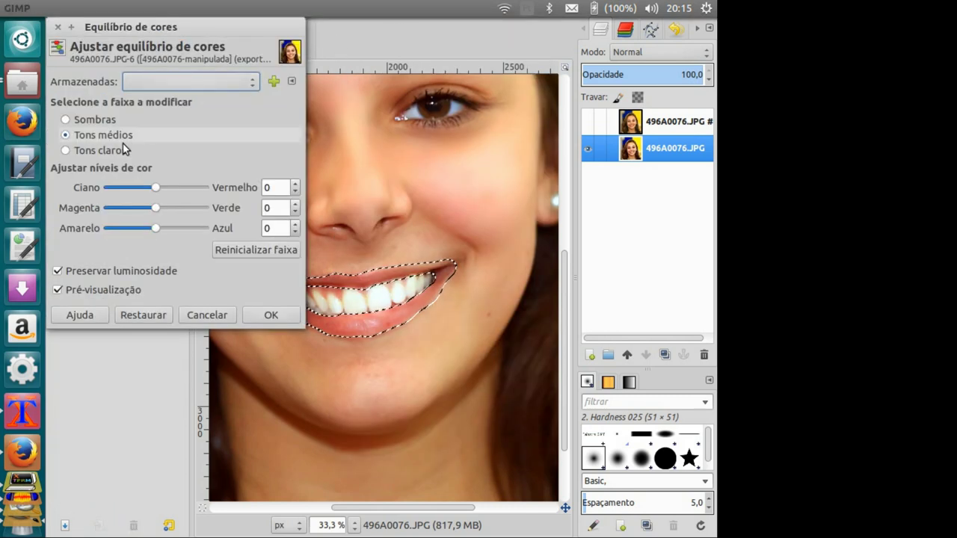
left_click(178, 187)
left_click(178, 187)
left_click(271, 315)
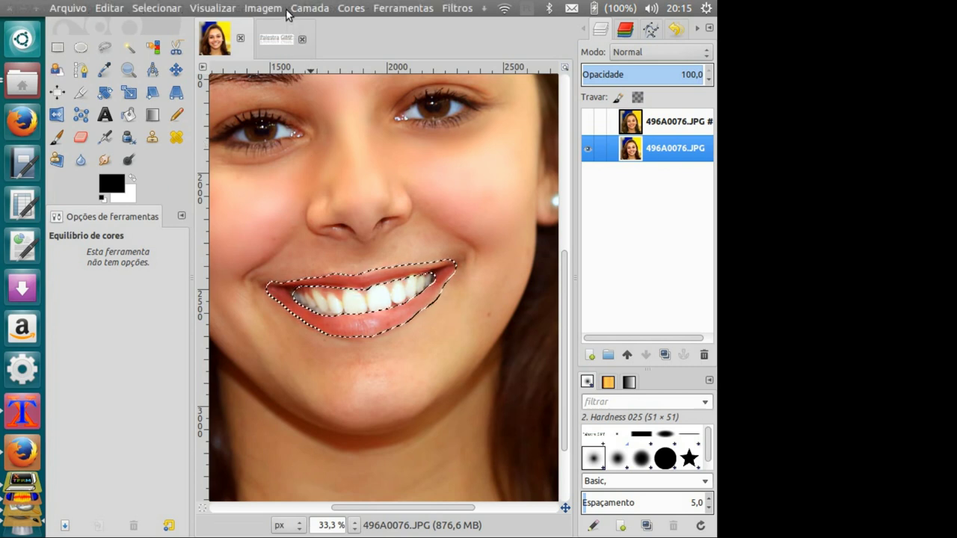
Toggle the top layer's visibility to compare the reddened lips
left_click(589, 122)
left_click(590, 122)
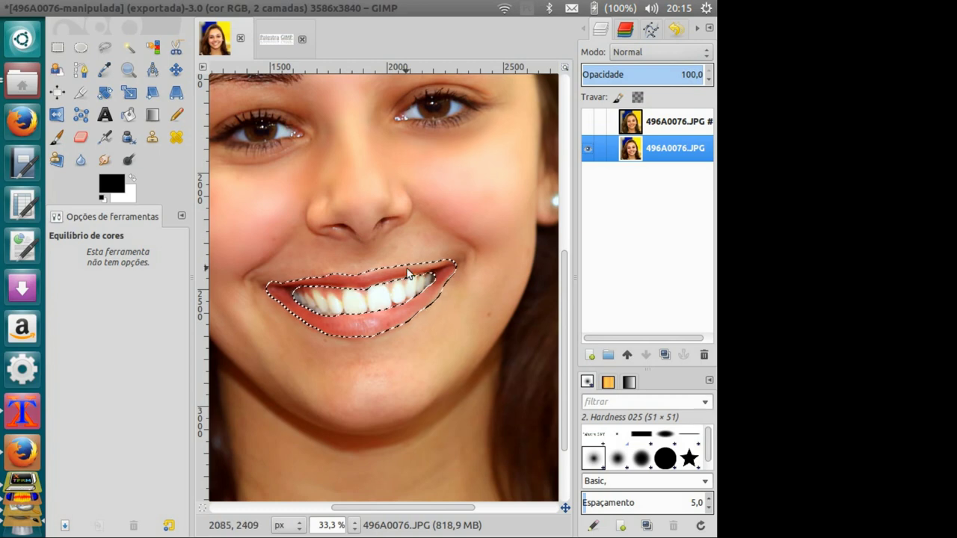
scroll(421, 292, "down", 2)
scroll(426, 303, "down", 1)
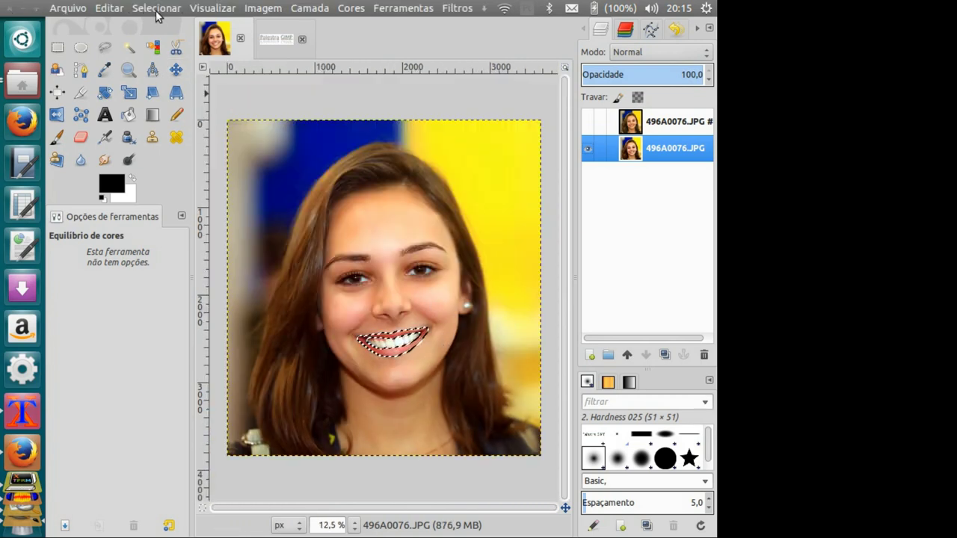
Invert the lip selection and desaturate everything except the lips to grayscale
left_click(153, 8)
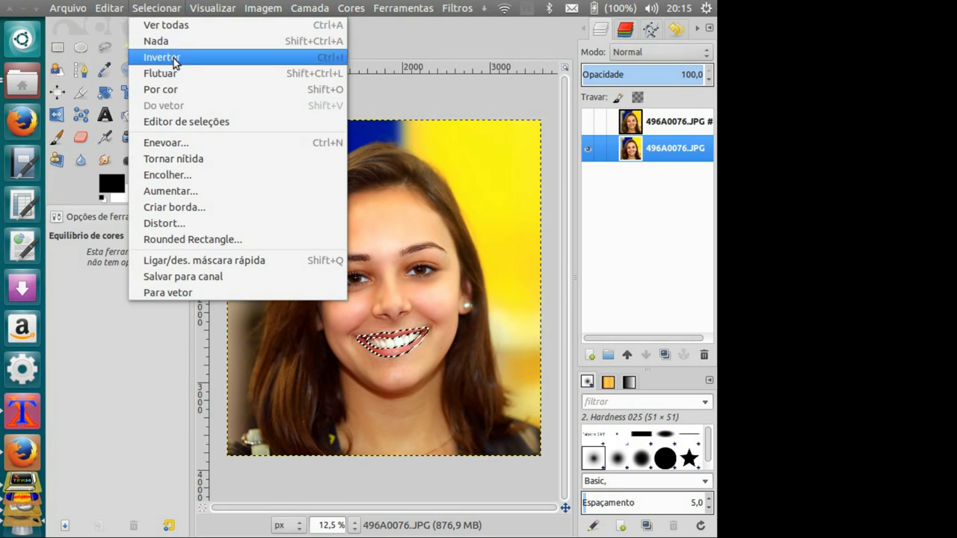
left_click(319, 60)
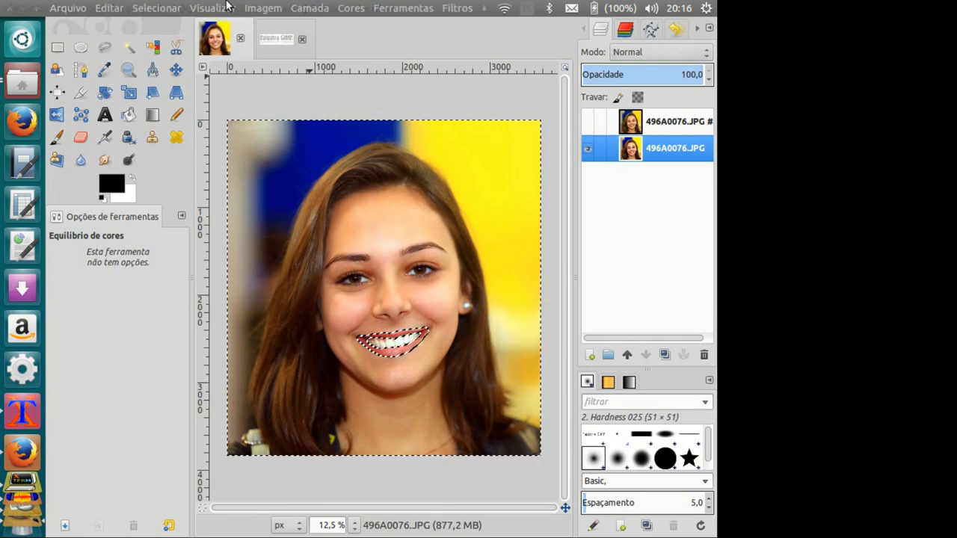
left_click(345, 9)
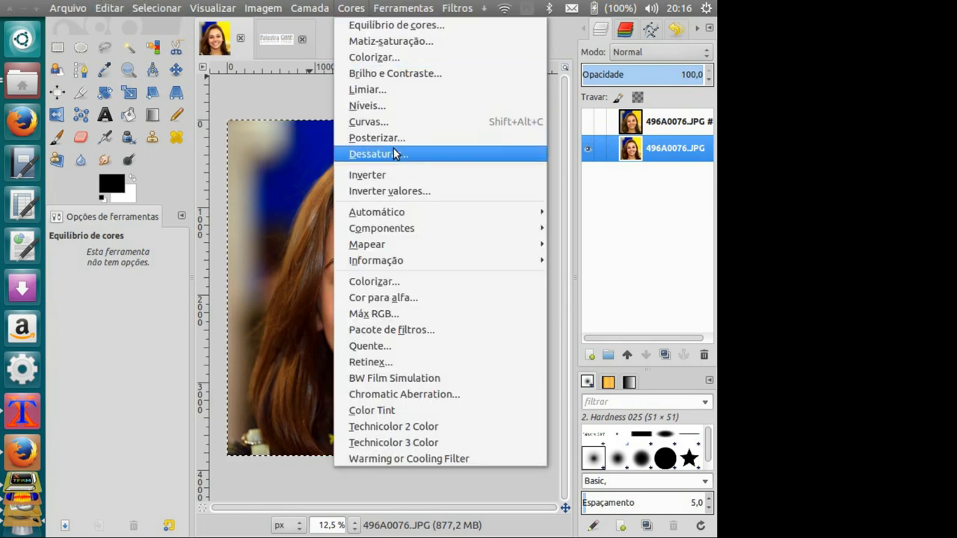
left_click(395, 154)
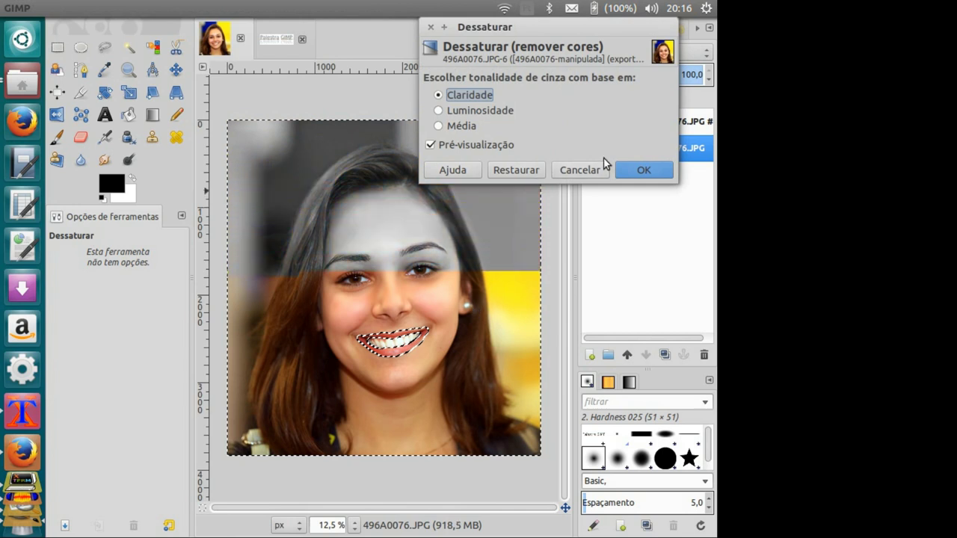
left_click(628, 170)
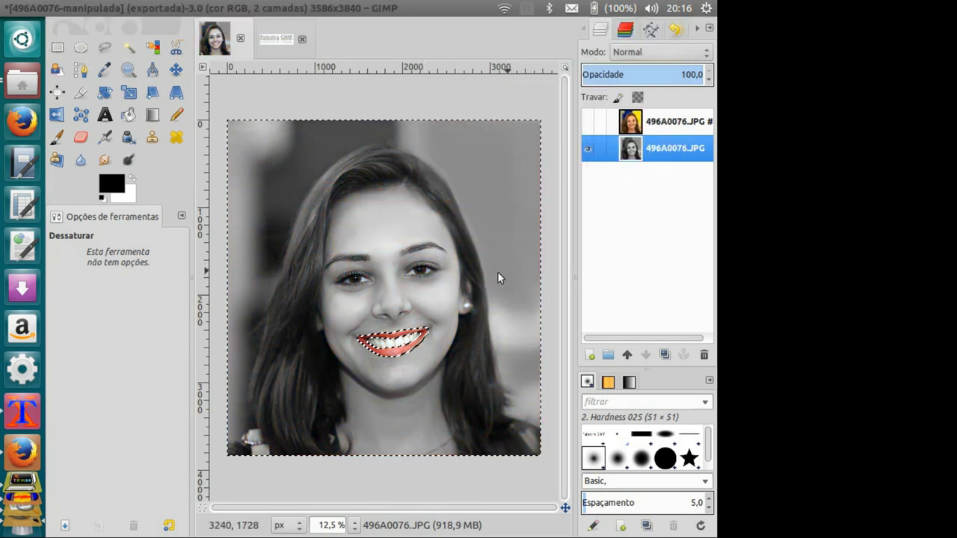
Clear the selection and centre the whole face in view
left_click(154, 8)
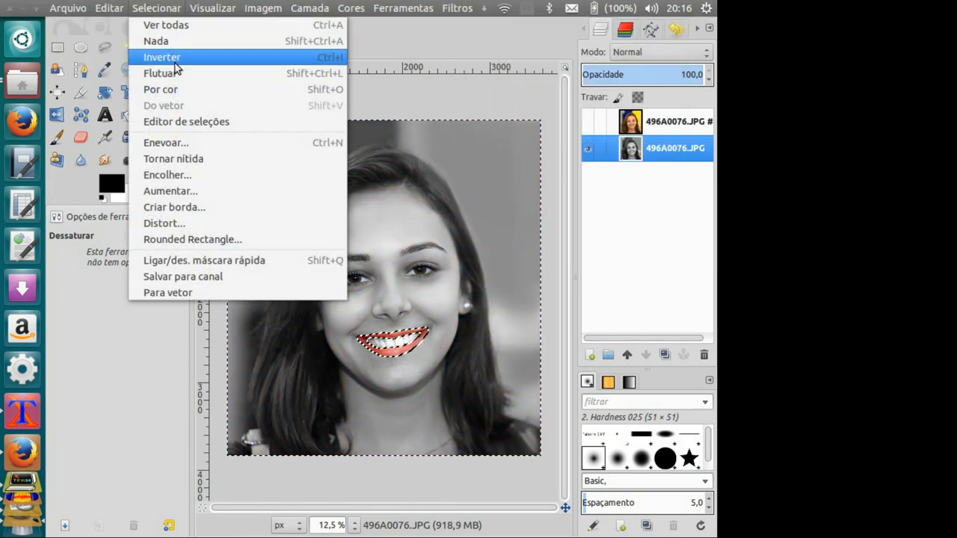
left_click(289, 41)
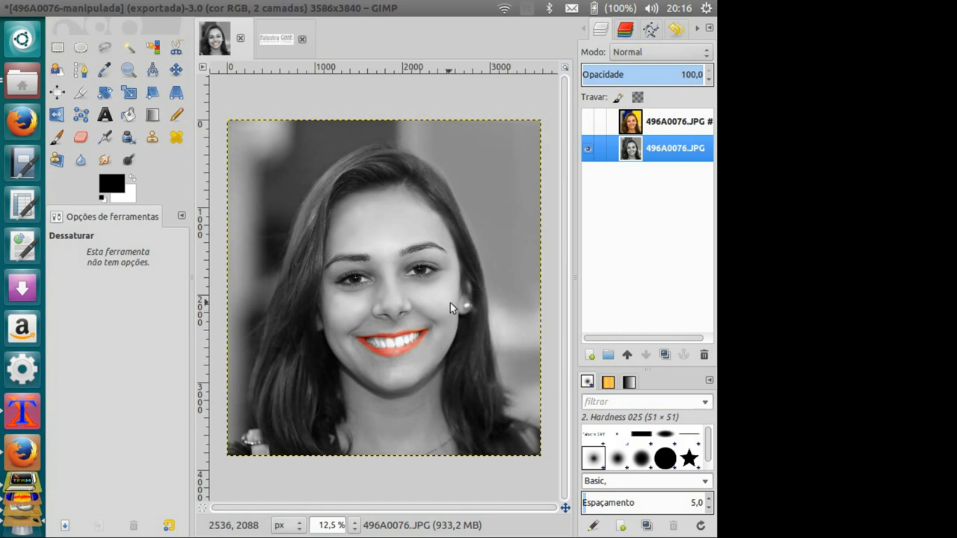
scroll(415, 340, "up", 3)
scroll(449, 329, "up", 2)
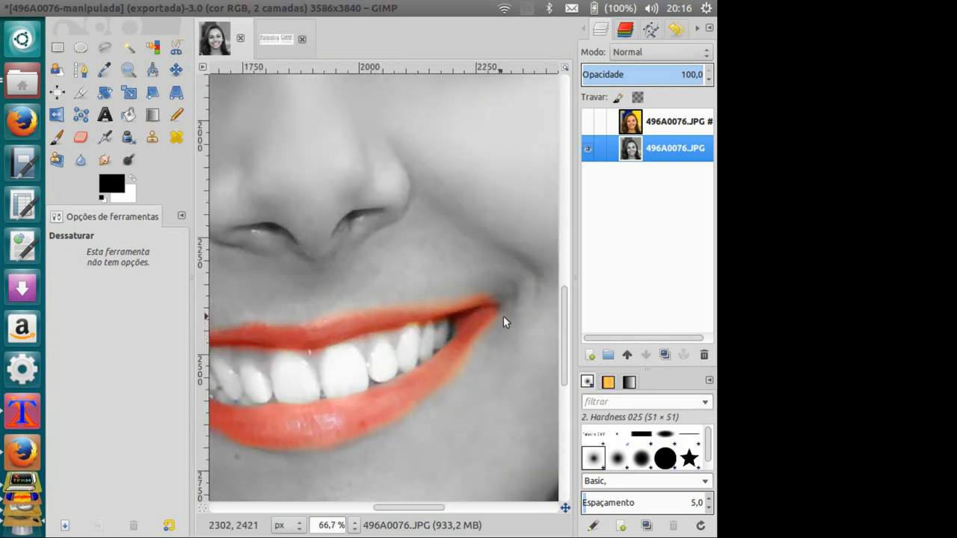
scroll(374, 361, "down", 2)
scroll(374, 361, "down", 2)
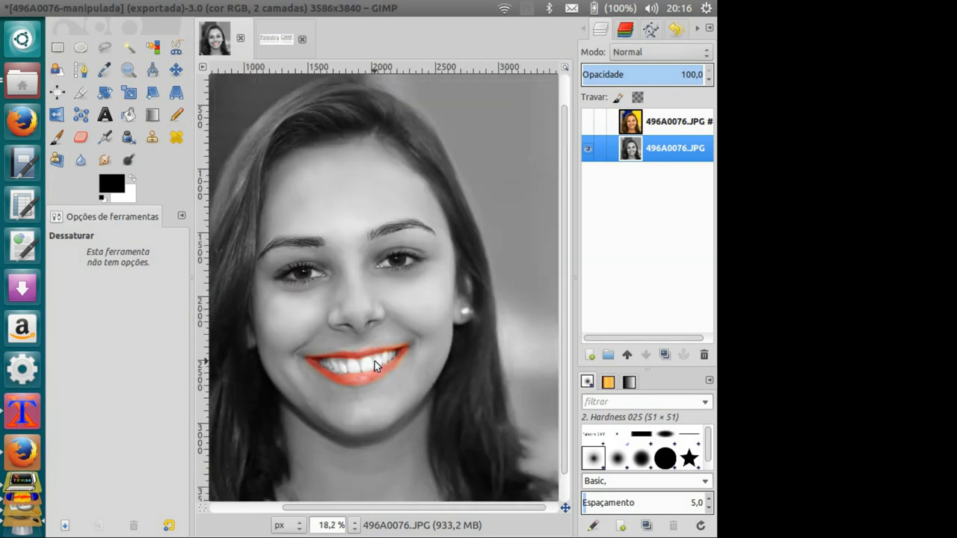
mouse_move(375, 364)
left_mouse_down()
mouse_move(427, 336)
mouse_move(410, 305)
left_mouse_up()
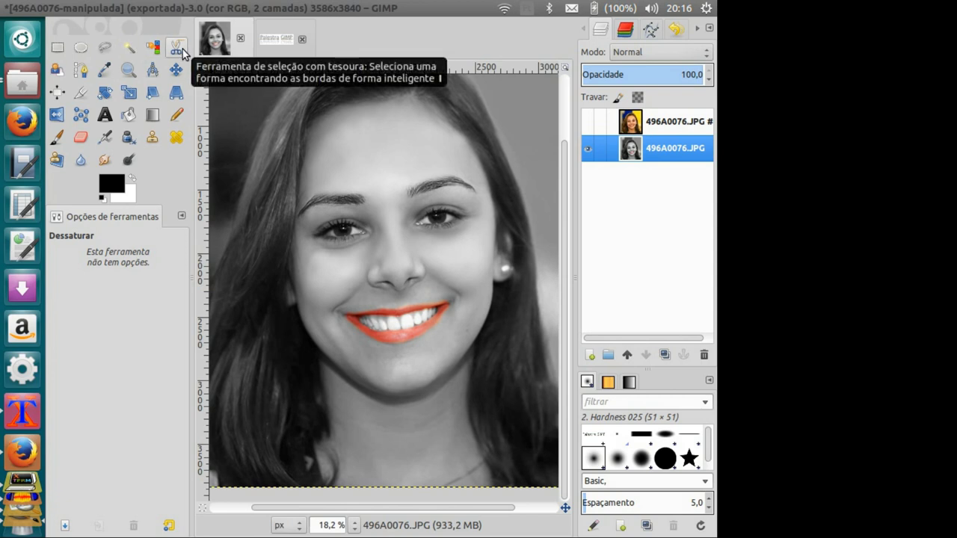
Place path anchors around the head, hair and shoulders and close the path
left_click(80, 72)
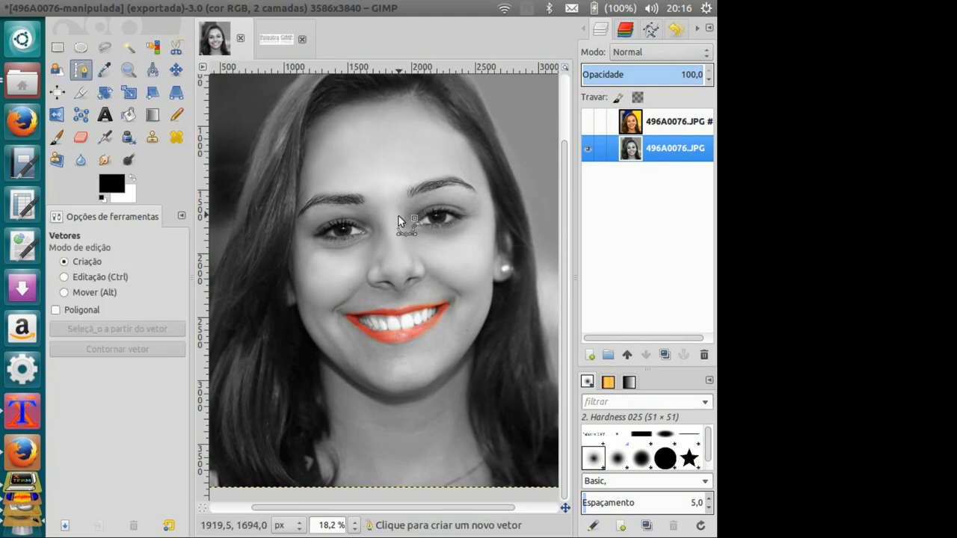
scroll(391, 152, "up", 3)
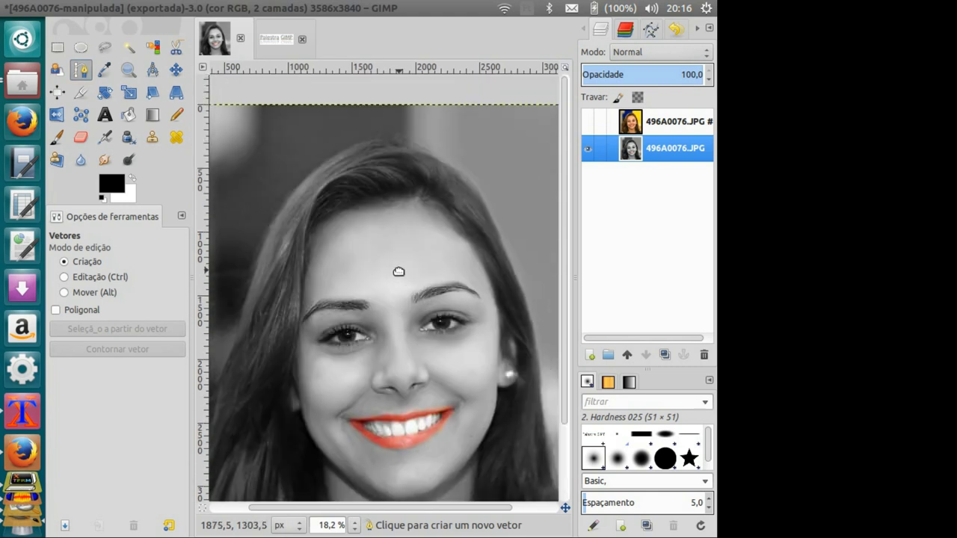
scroll(401, 275, "down", 2, "ctrl")
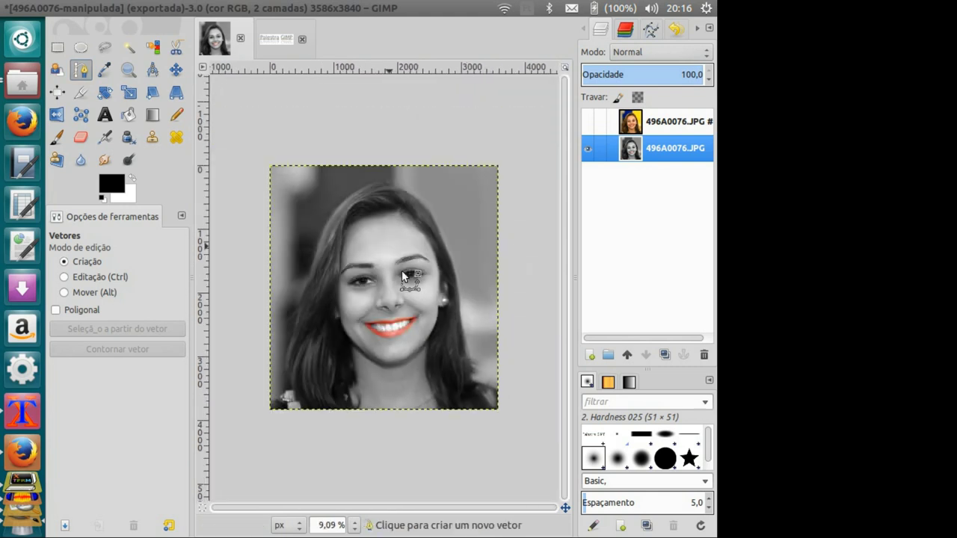
scroll(389, 270, "down", 1)
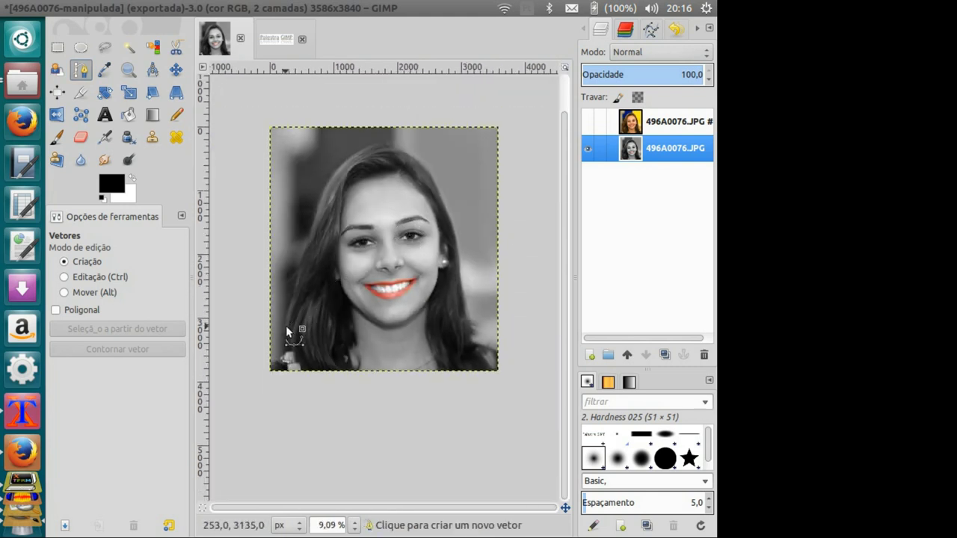
left_click(310, 232)
left_click(344, 157)
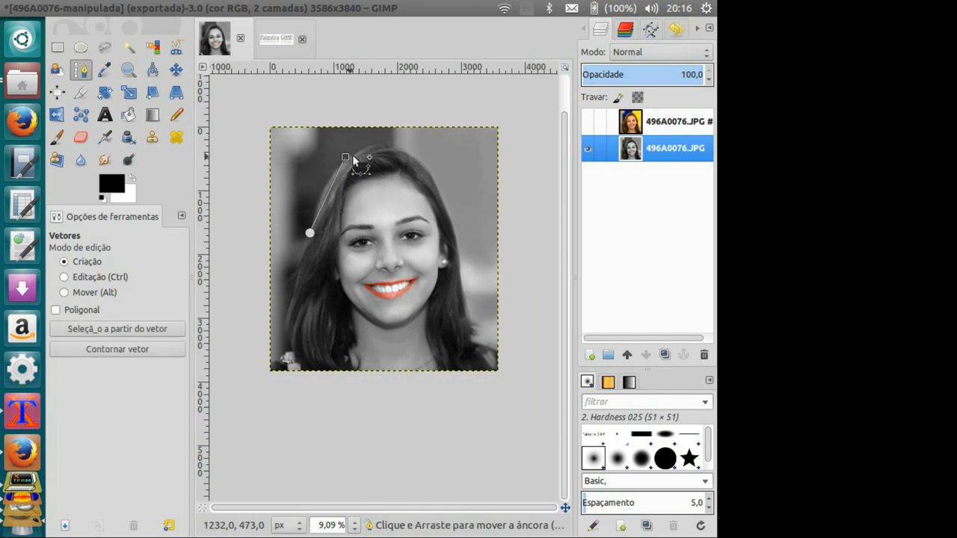
left_click(433, 179)
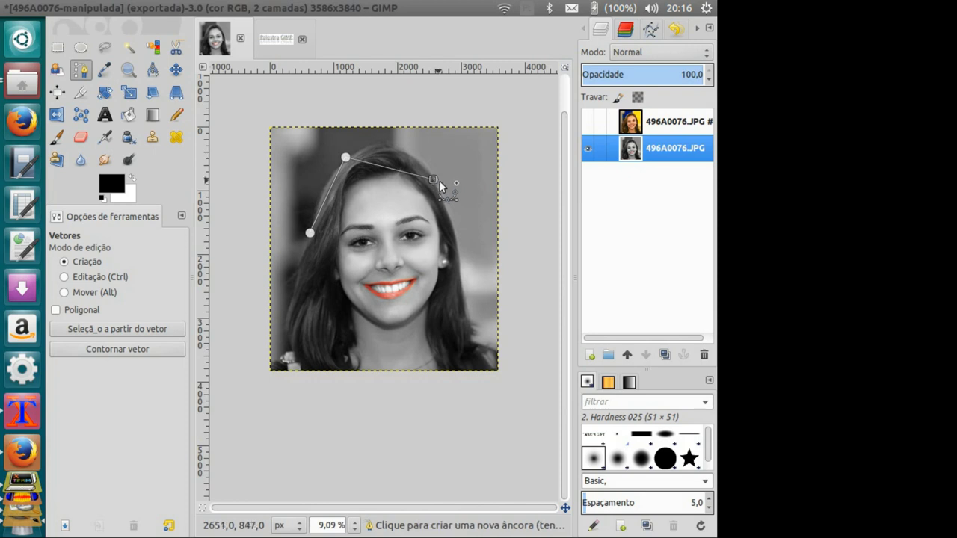
left_click(459, 275)
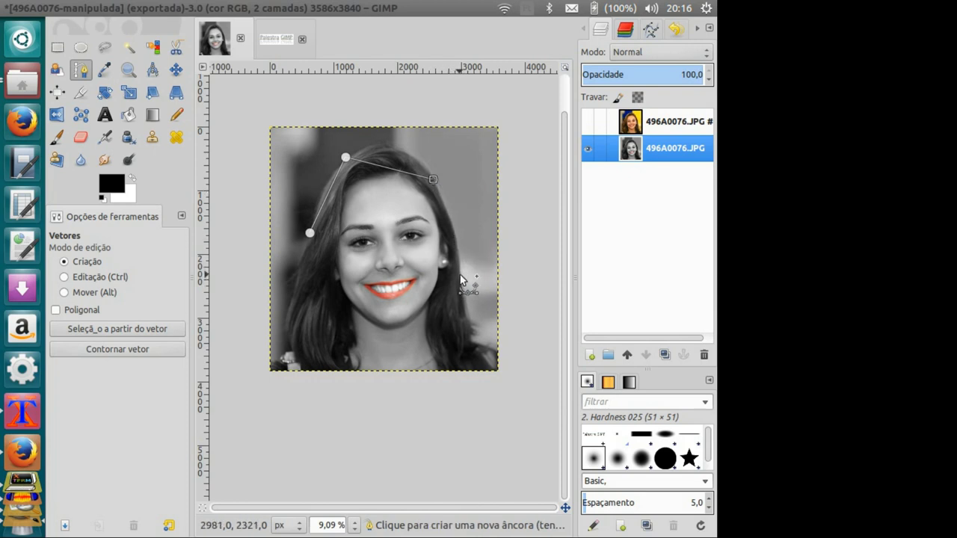
left_click(468, 315)
left_click(471, 327)
left_click(477, 333)
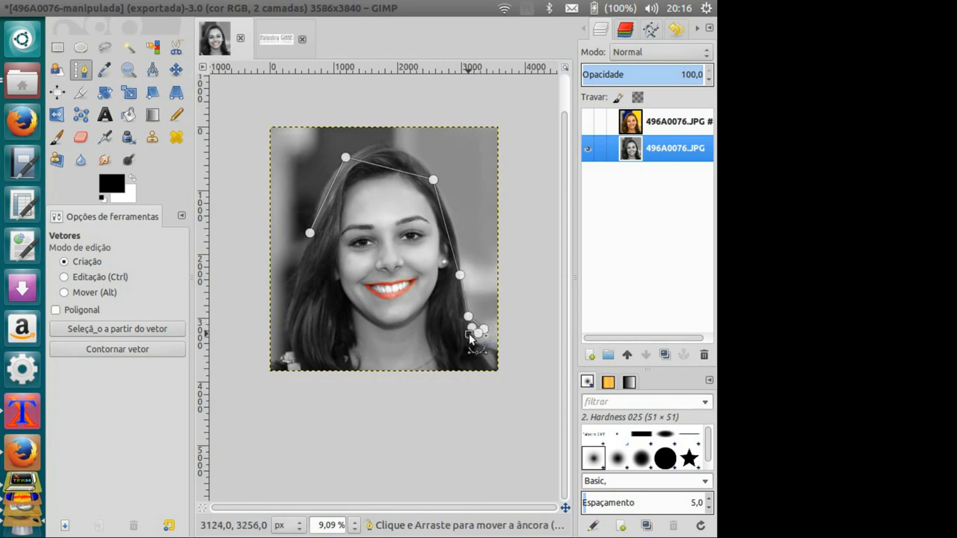
left_click_drag(497, 350, 504, 379)
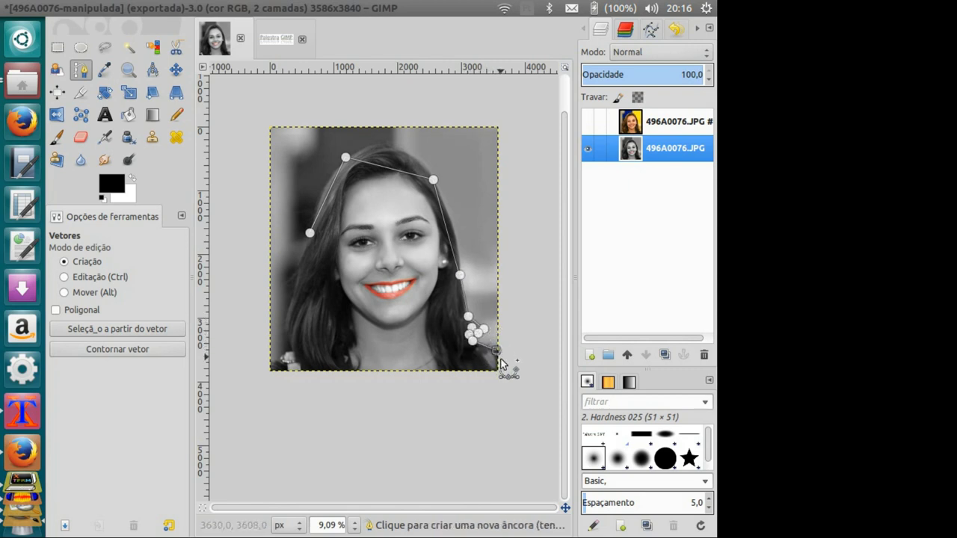
left_click(252, 376)
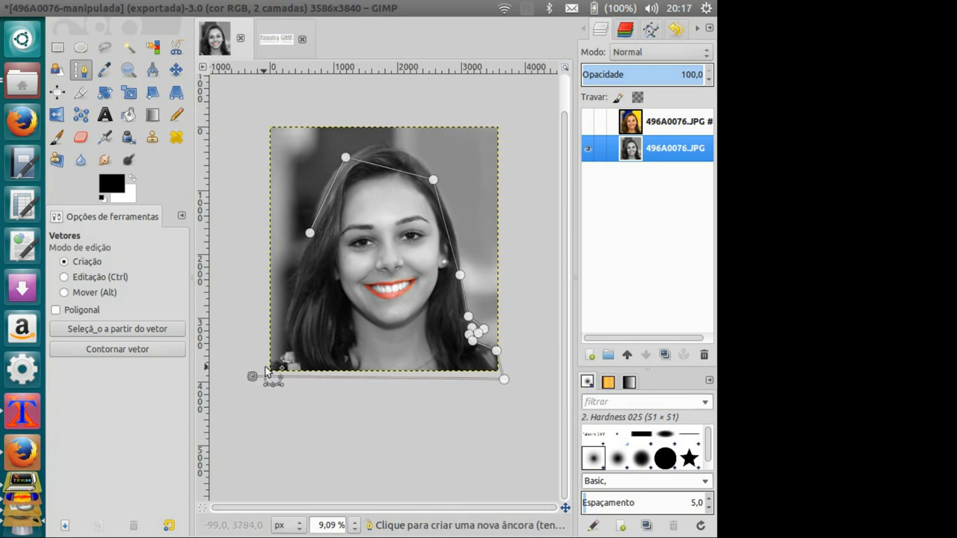
left_click_drag(289, 356, 292, 294)
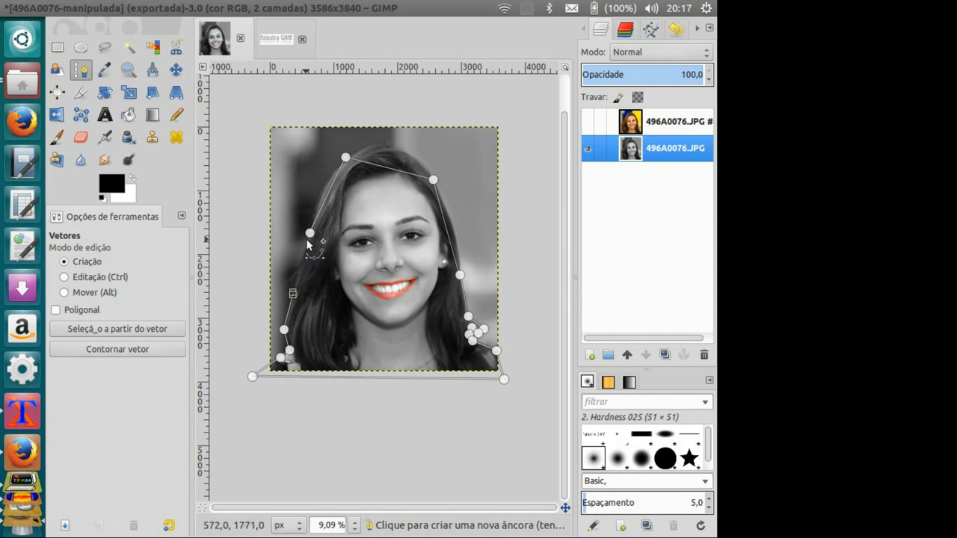
key("ctrl")
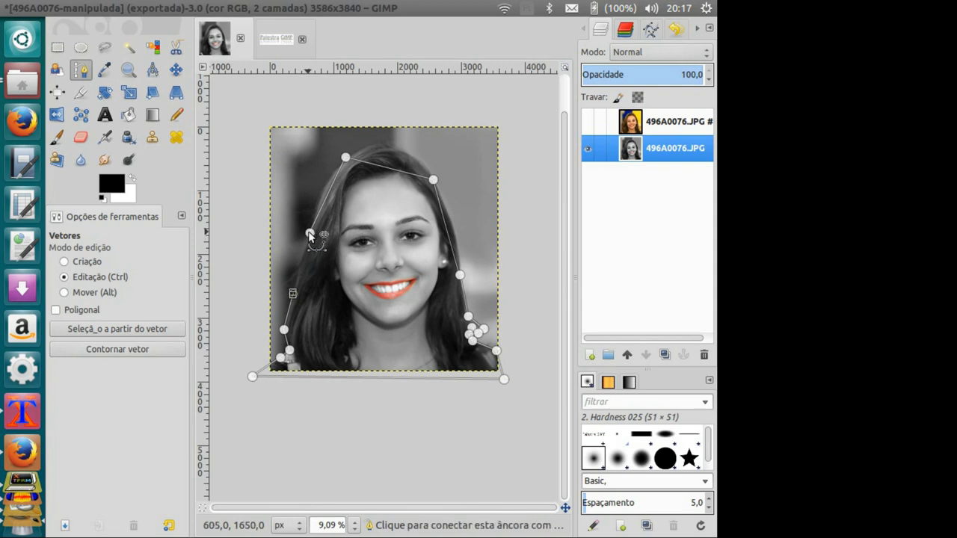
left_click(310, 233, "ctrl")
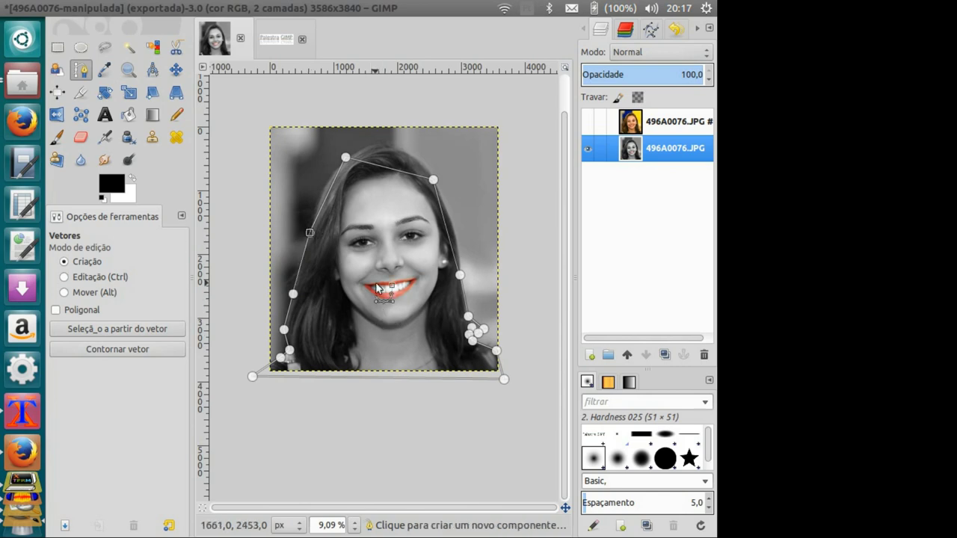
Curve the left path segments to follow the left hair edge
scroll(338, 187, "up", 2)
scroll(354, 218, "up", 2)
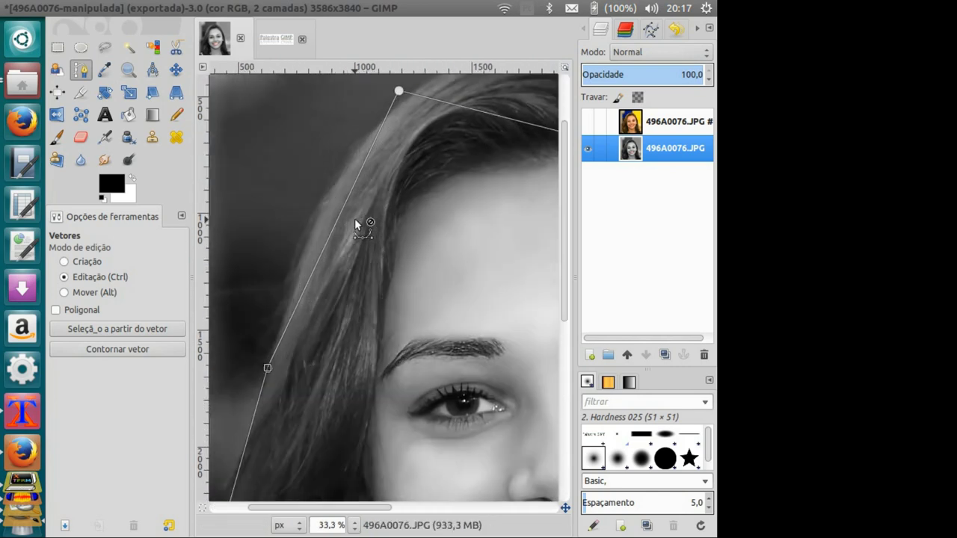
scroll(354, 218, "up", 1)
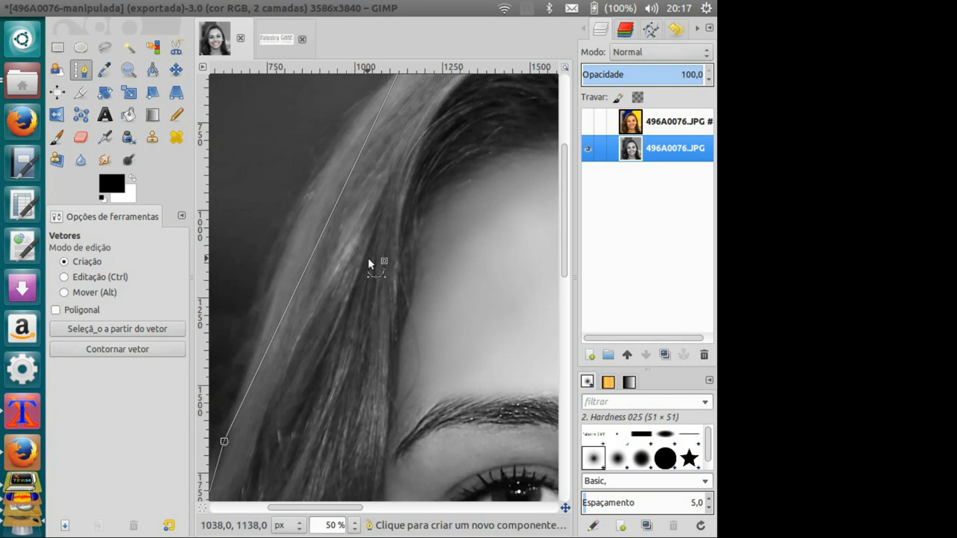
scroll(368, 257, "down", 1)
scroll(368, 258, "down", 1)
left_click_drag(347, 237, 326, 234)
left_click_drag(359, 134, 328, 206)
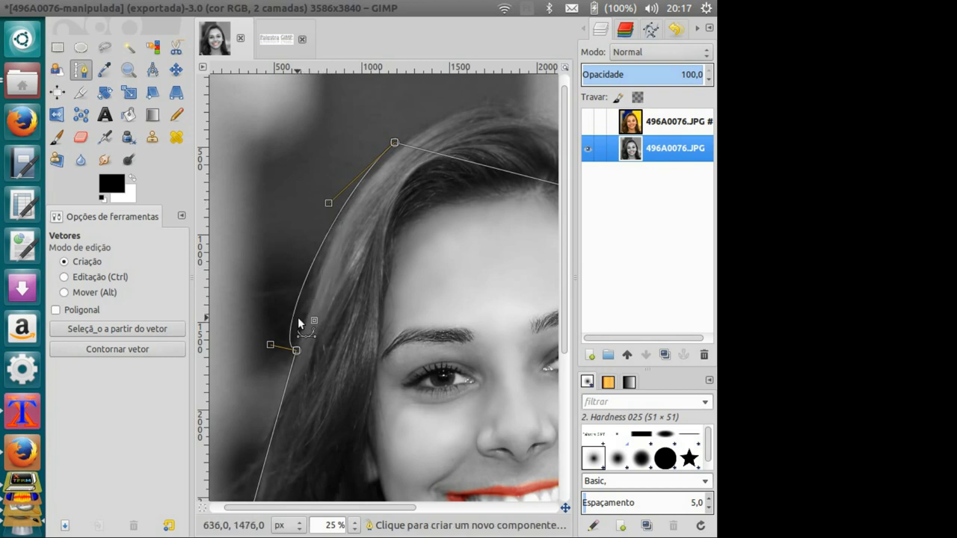
left_click_drag(271, 344, 320, 269)
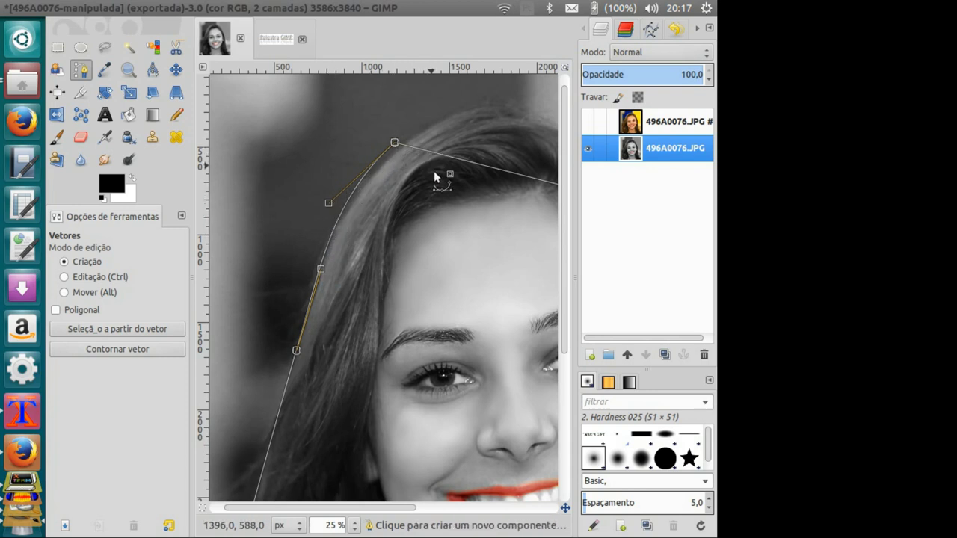
Round the top segment into an arch over the head and reshape its right side
left_click_drag(453, 214, 342, 239)
left_click_drag(419, 193, 449, 123)
left_click_drag(341, 85, 409, 84)
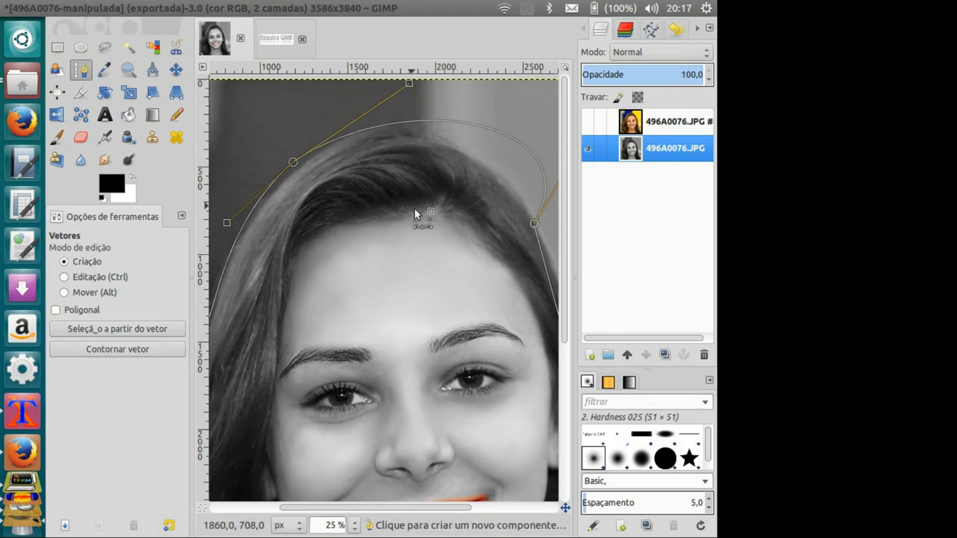
left_click_drag(408, 196, 374, 309)
left_click_drag(529, 222, 444, 248)
left_click_drag(346, 184, 346, 191)
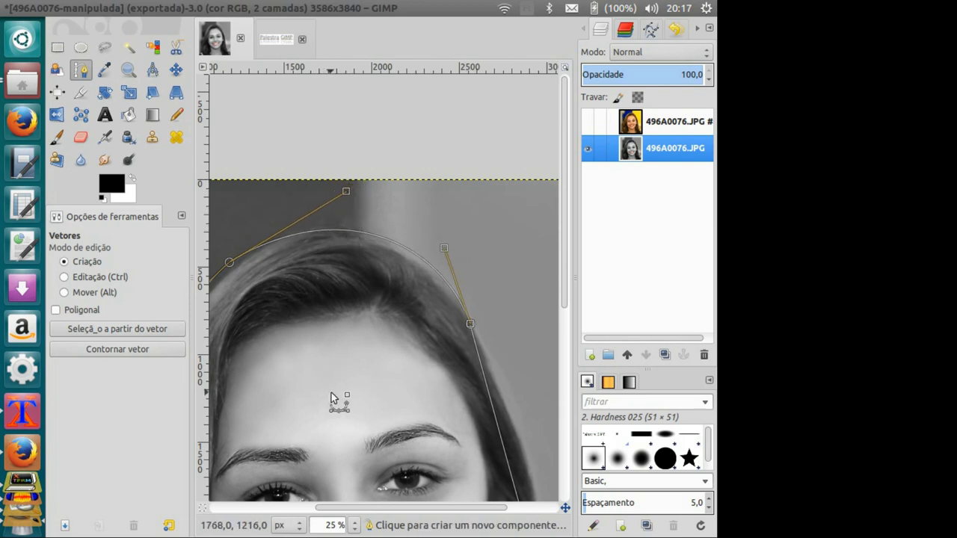
Curve the right segments to hug the right hair edge
left_click_drag(331, 392, 253, 238)
left_click_drag(430, 310, 447, 307)
left_click_drag(414, 167, 423, 217)
left_click_drag(490, 432, 475, 355)
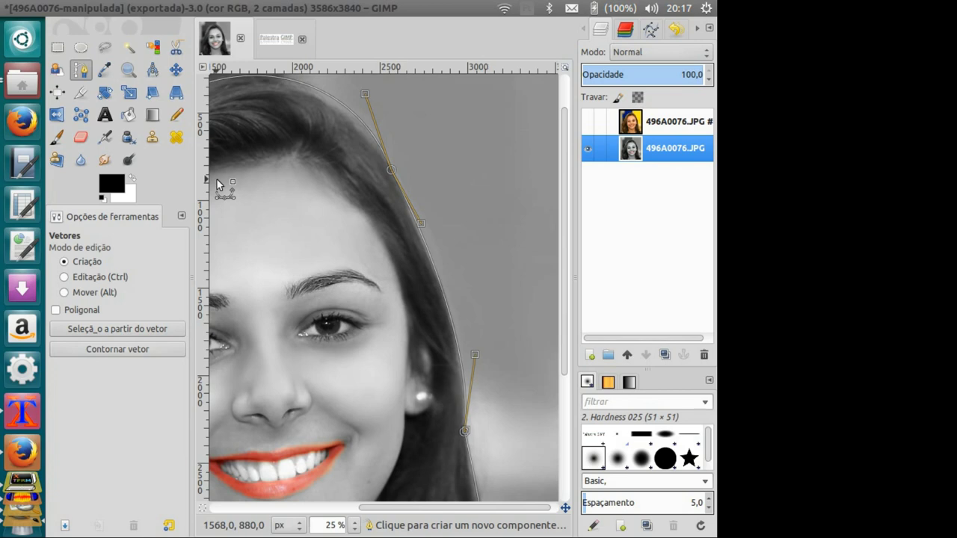
mouse_move(305, 222)
left_mouse_down()
mouse_move(378, 217)
mouse_move(433, 241)
left_mouse_up()
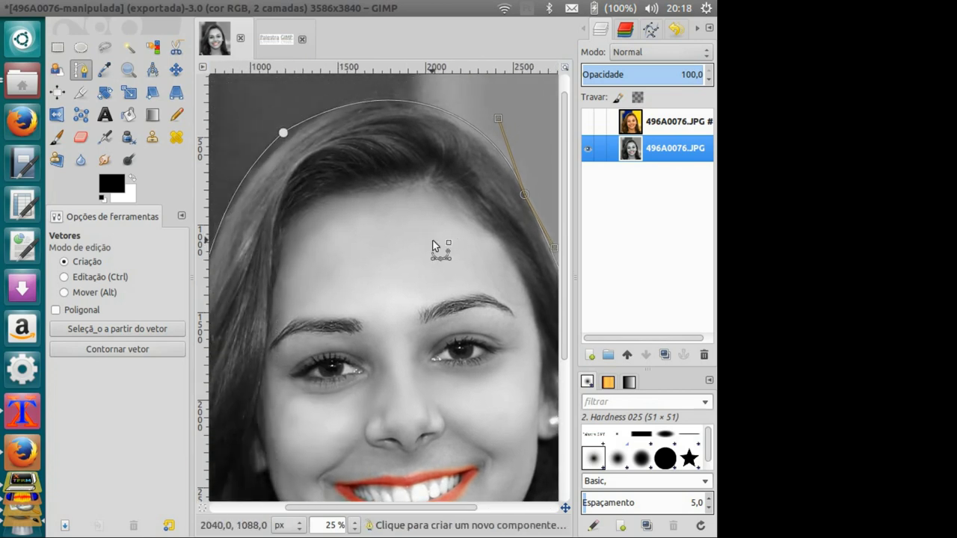
scroll(427, 252, "down", 3)
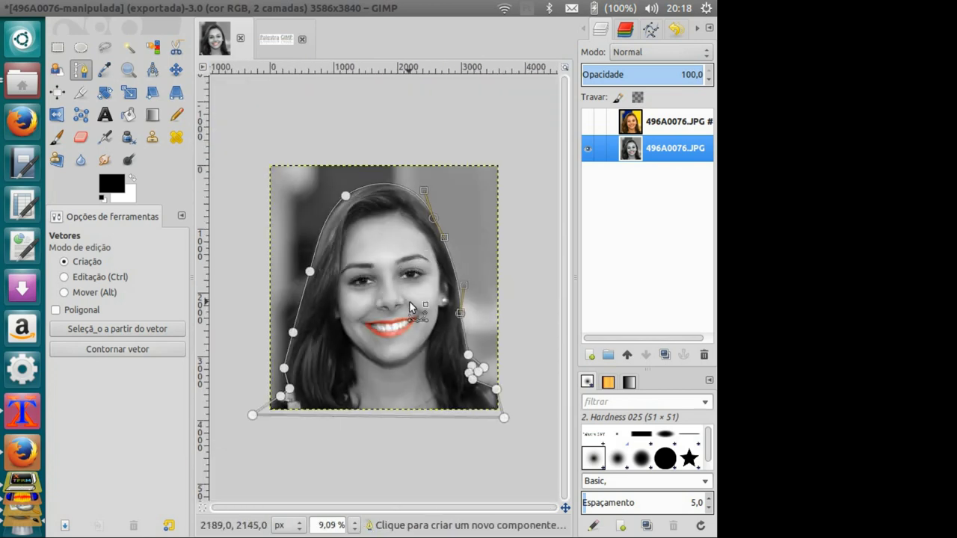
left_click_drag(375, 284, 368, 276)
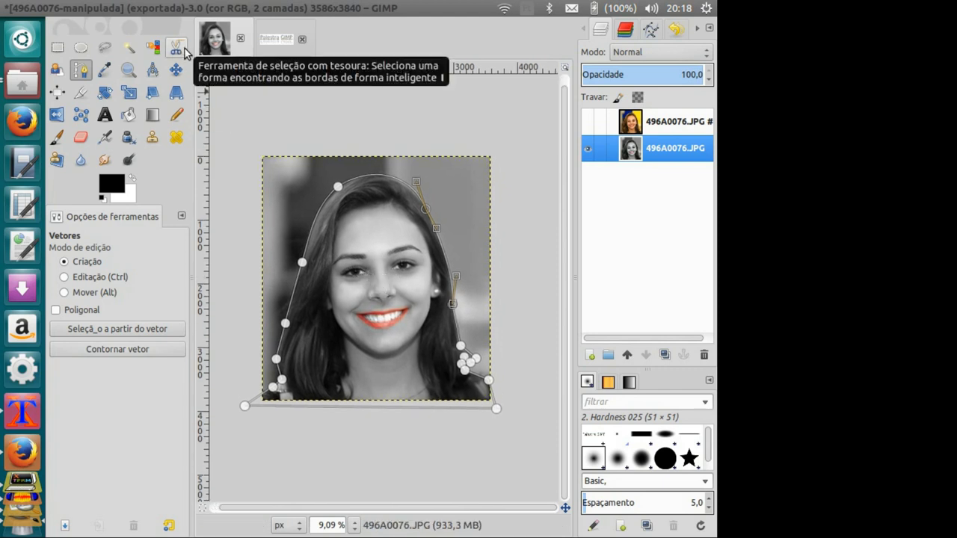
Convert the path to a selection and rename the path 'cabelo' in the Paths list
left_click(138, 330)
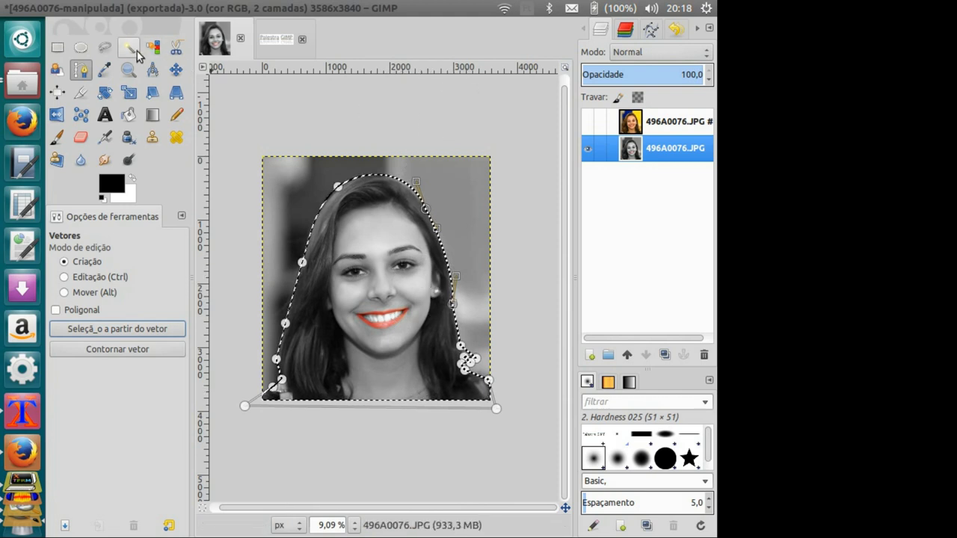
left_click(104, 49)
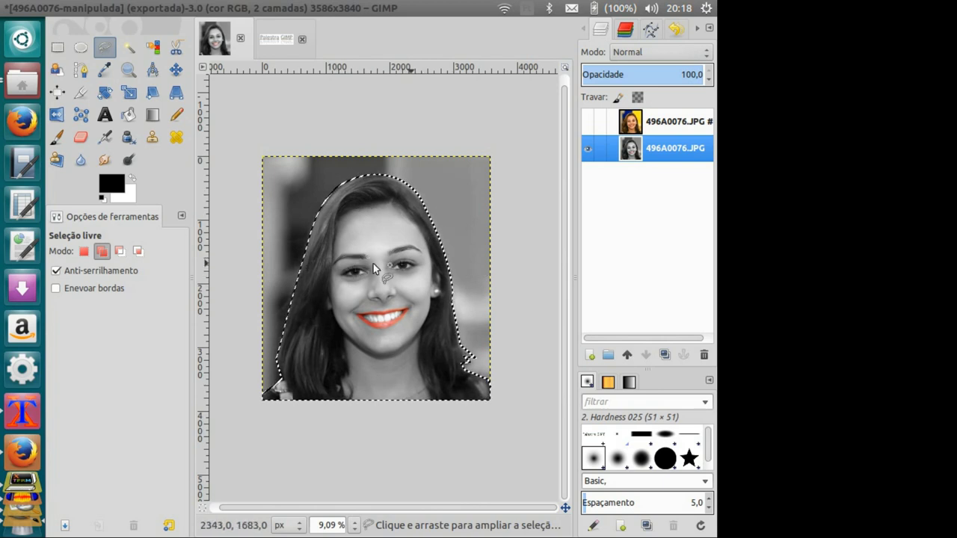
left_click(651, 28)
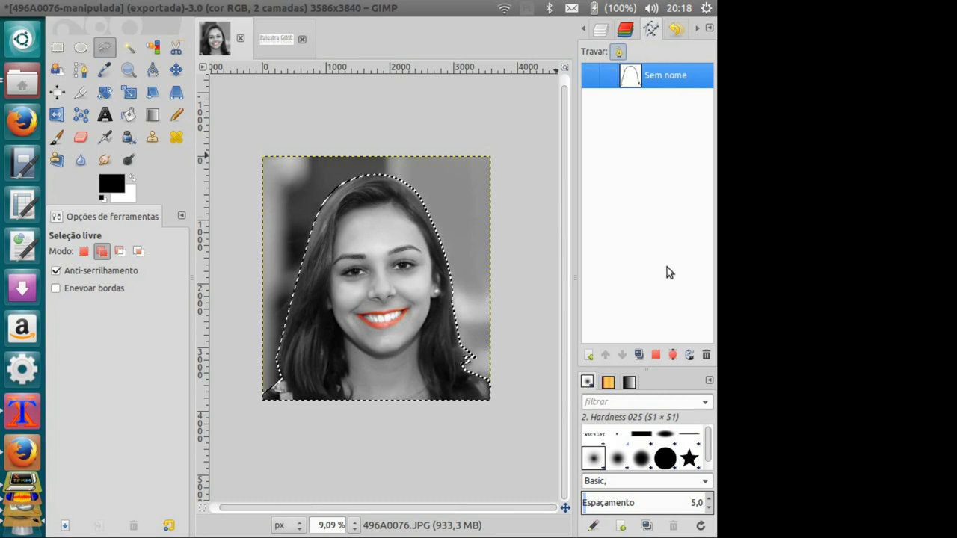
double_click(676, 74)
type("cabelo")
left_click(590, 77)
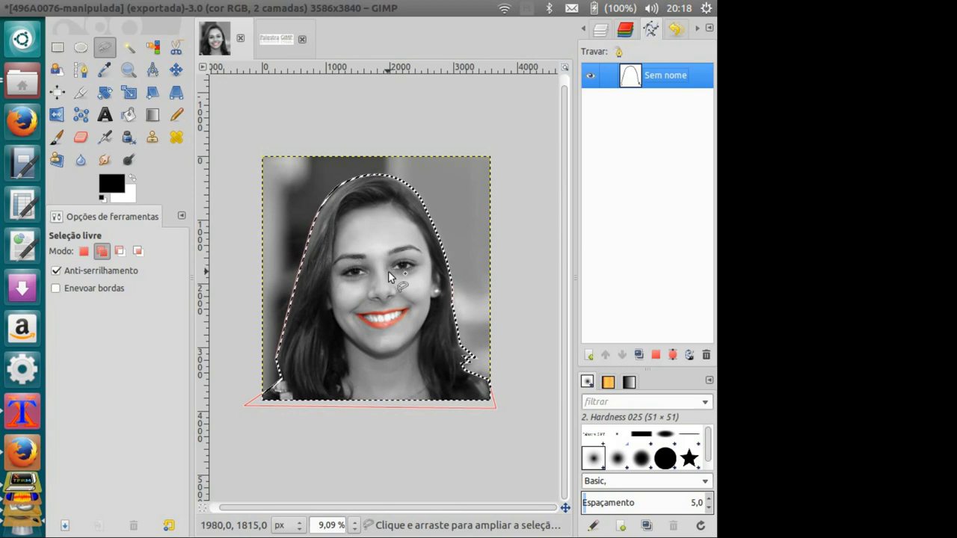
left_click(590, 77)
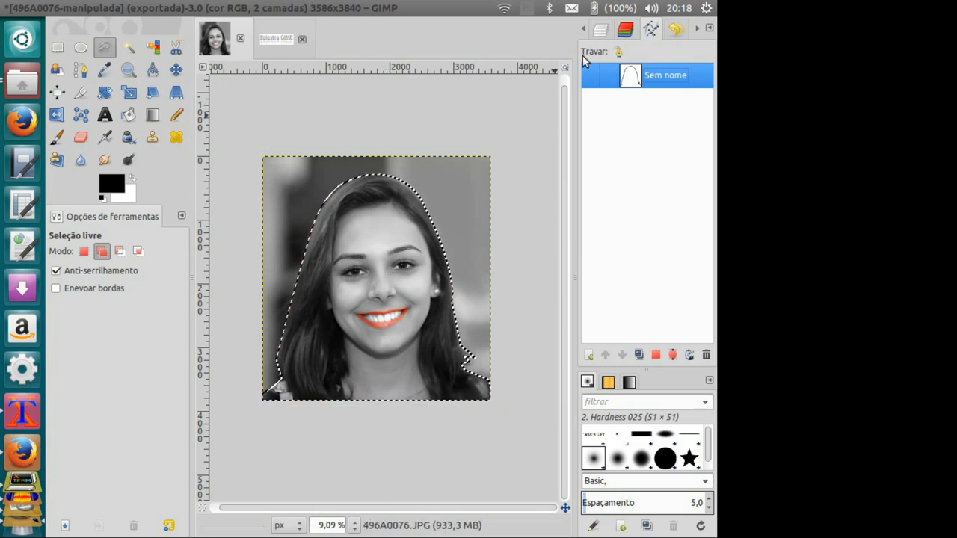
left_click(600, 29)
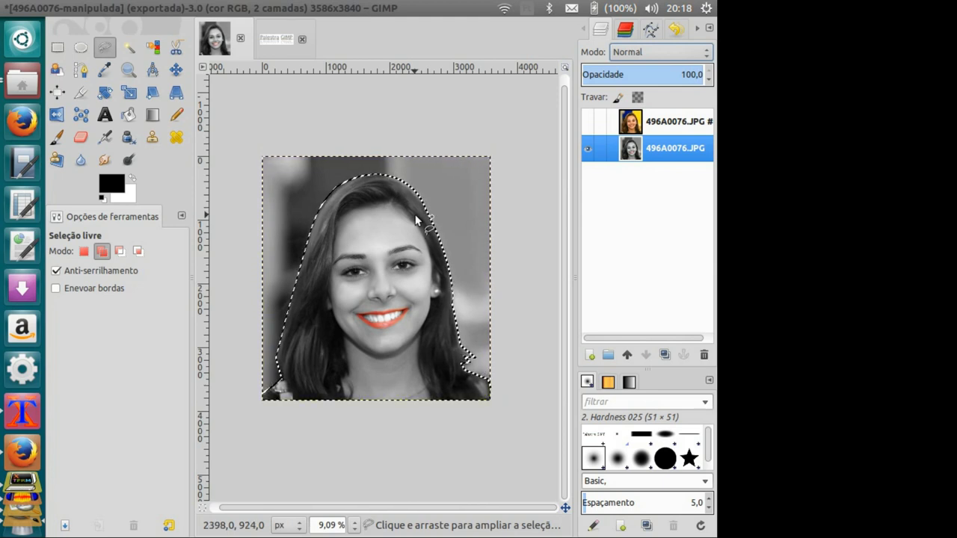
Delete the background outside the head outline to white and remove the selection
key("Delete")
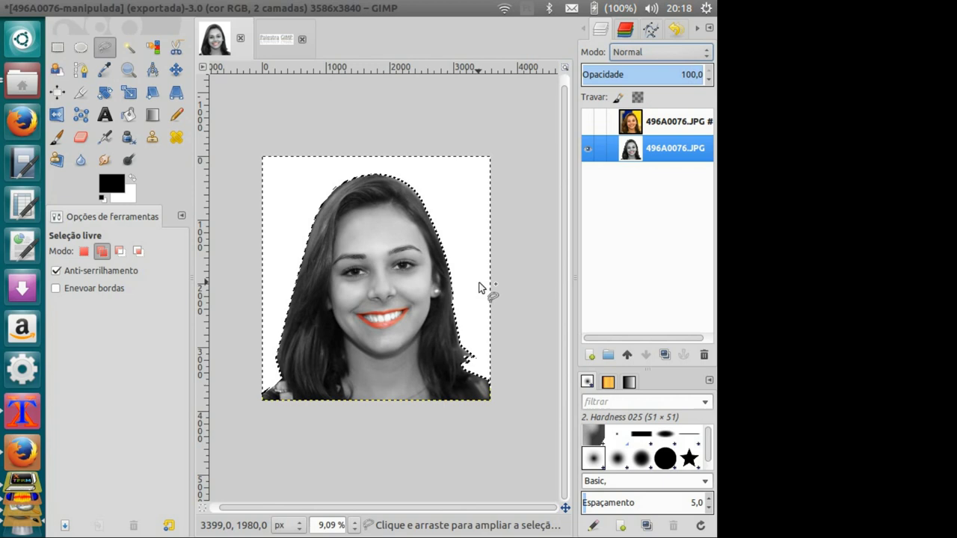
key("ctrl+shift+a")
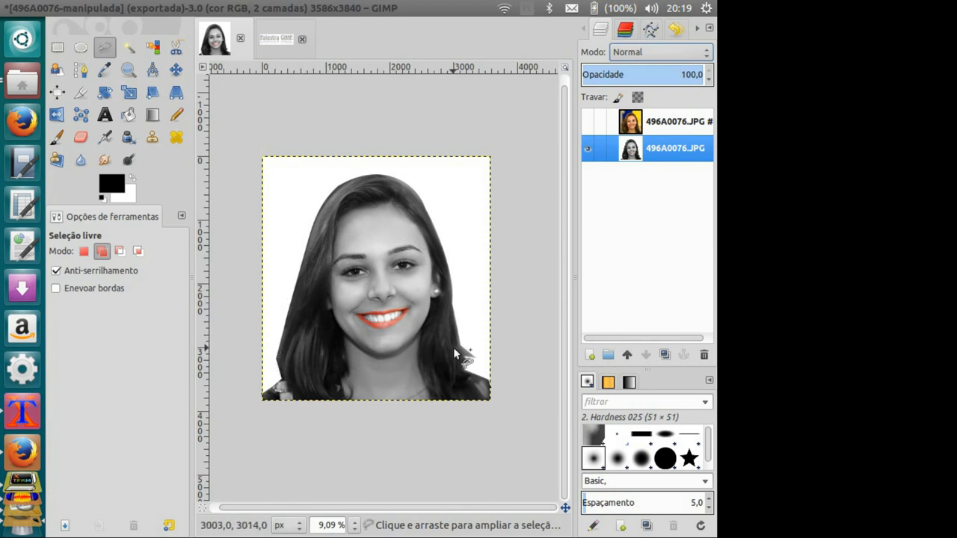
left_click_drag(463, 351, 470, 377)
key("Escape")
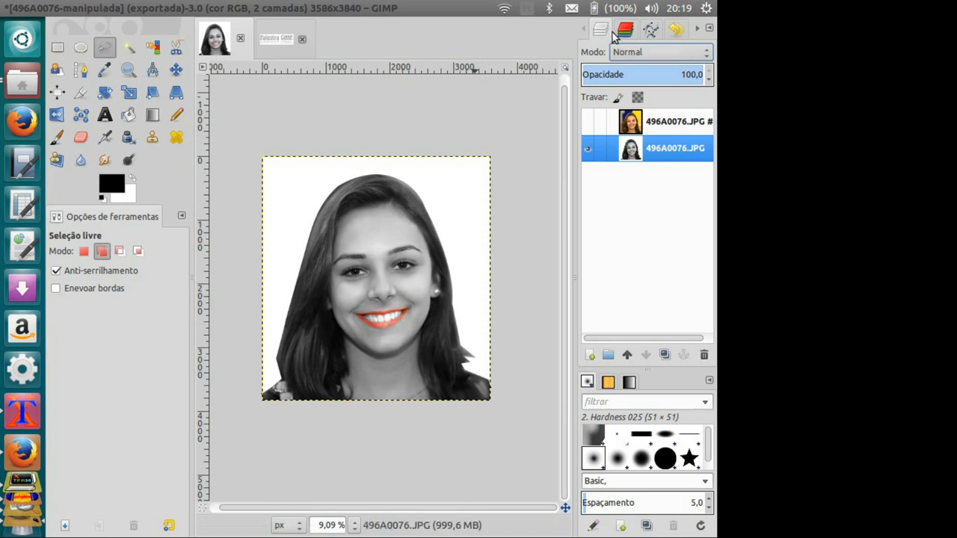
left_click(650, 52)
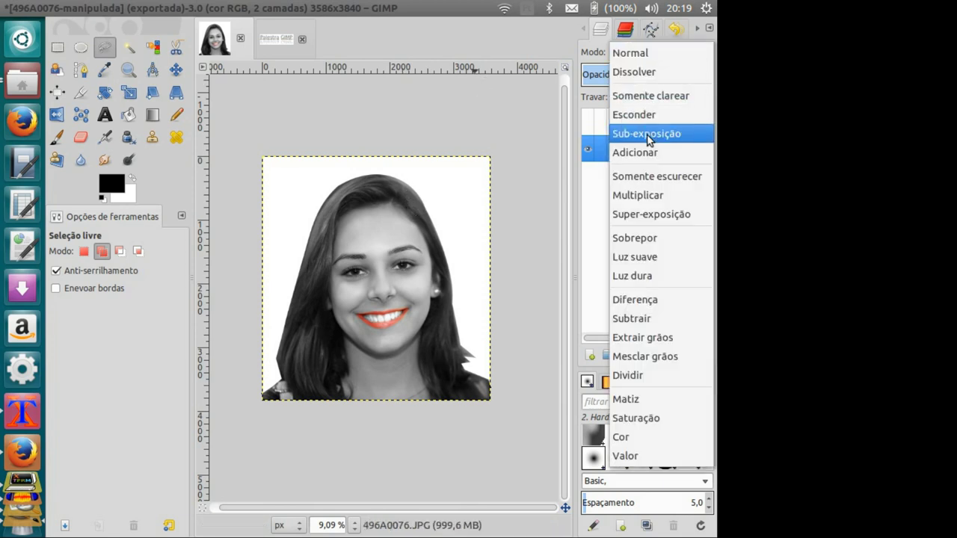
left_click(542, 131)
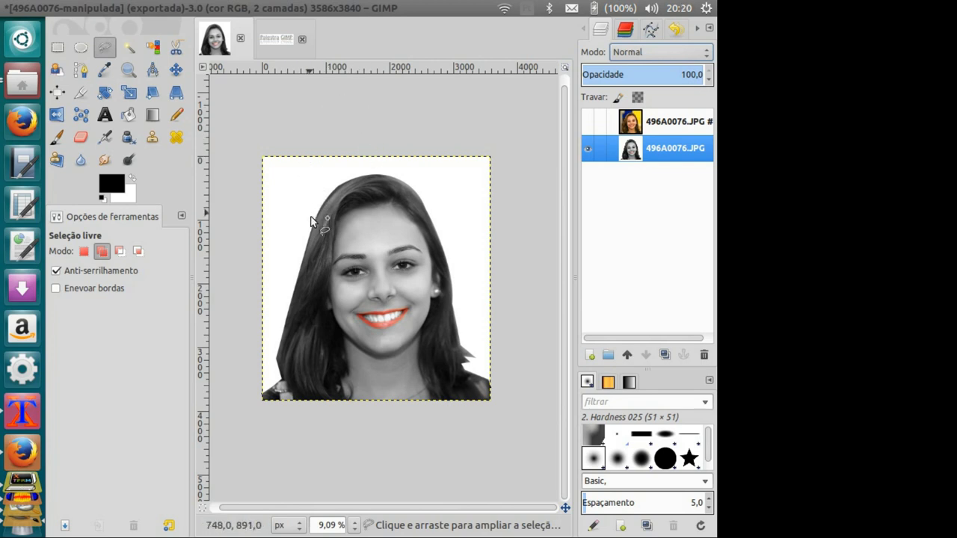
scroll(372, 246, "down", 1)
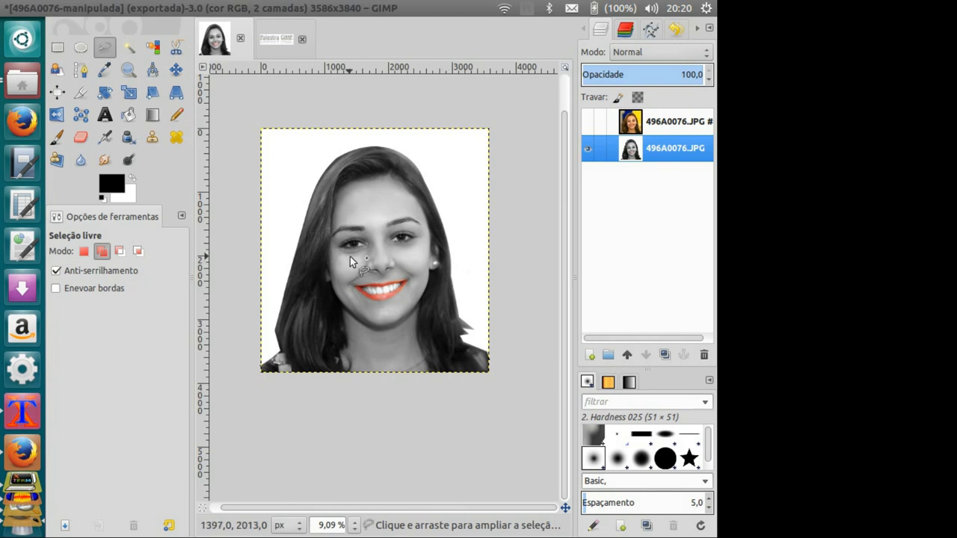
Undo the white fill, save as 496A0076-manipulada.xcf, and switch to Firefox
key("ctrl+z")
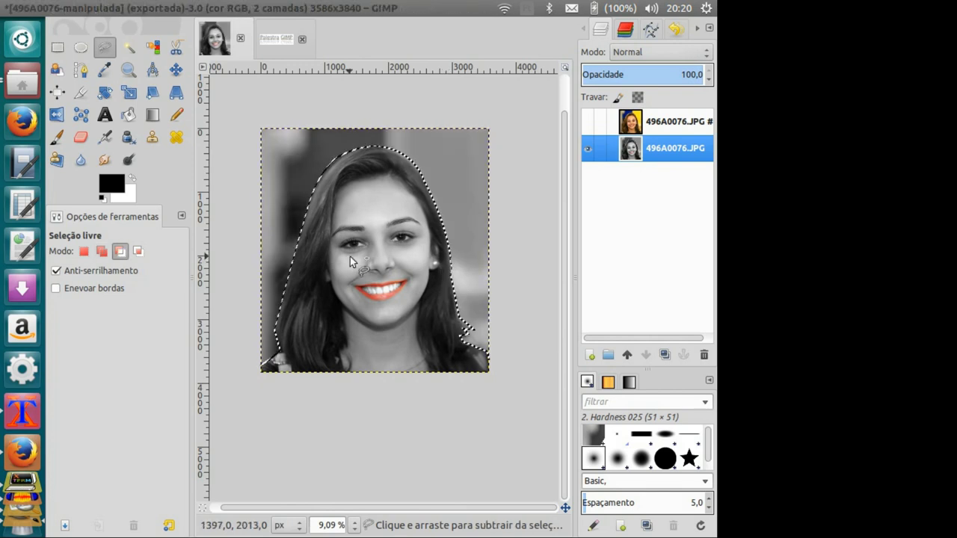
key("ctrl+s")
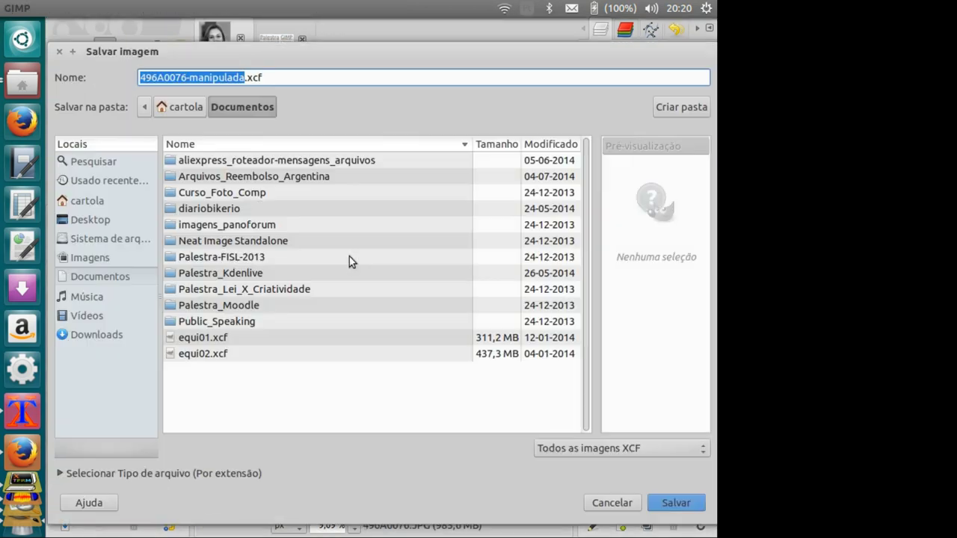
left_click(676, 504)
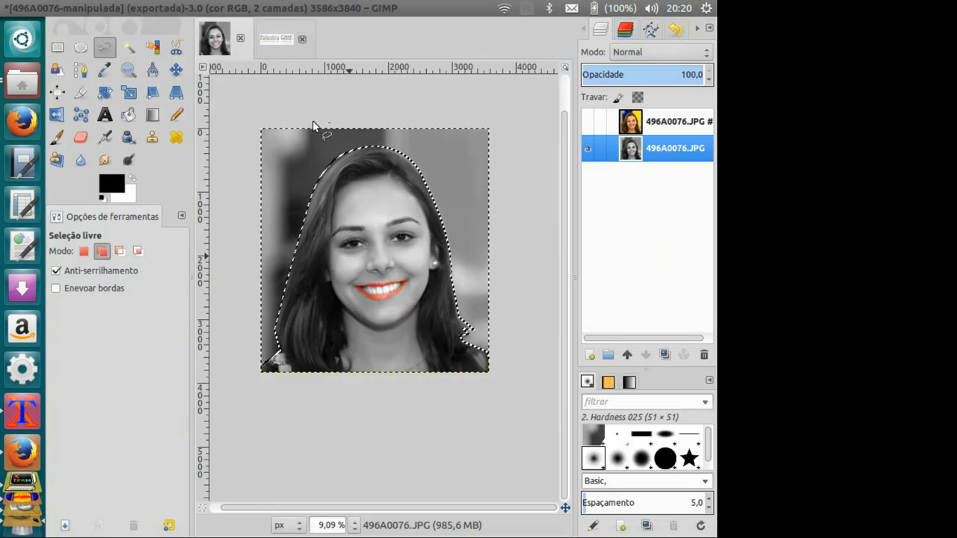
key("alt+Tab")
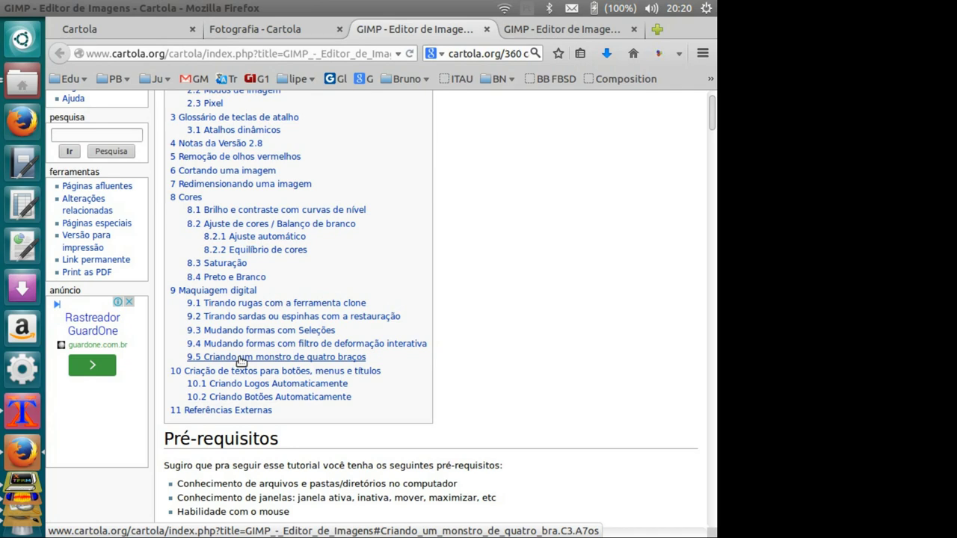
Jump to section 9.5 and open the Imagem 1 and Imagem 2 photos in new tabs
left_click(241, 358)
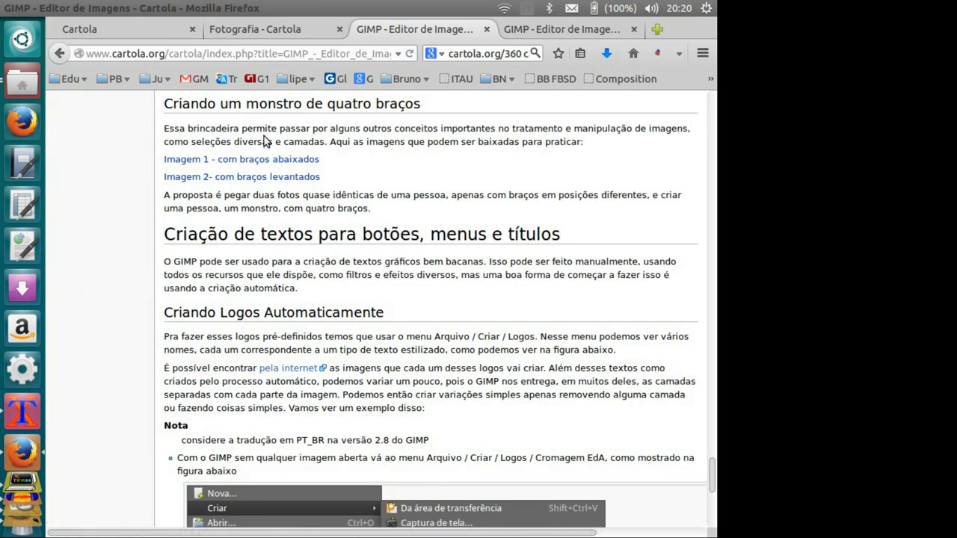
left_click(227, 165)
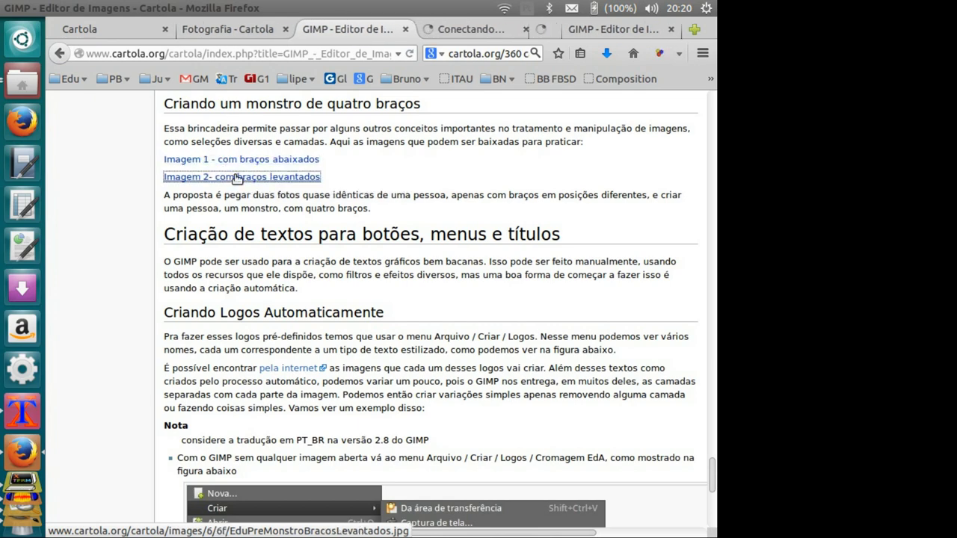
middle_click(224, 177)
left_click(411, 34)
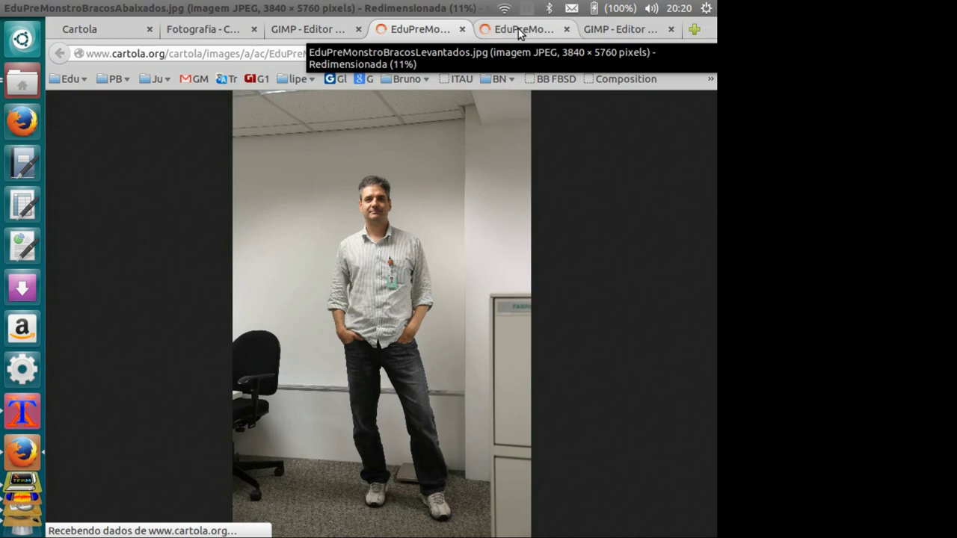
left_click(519, 29)
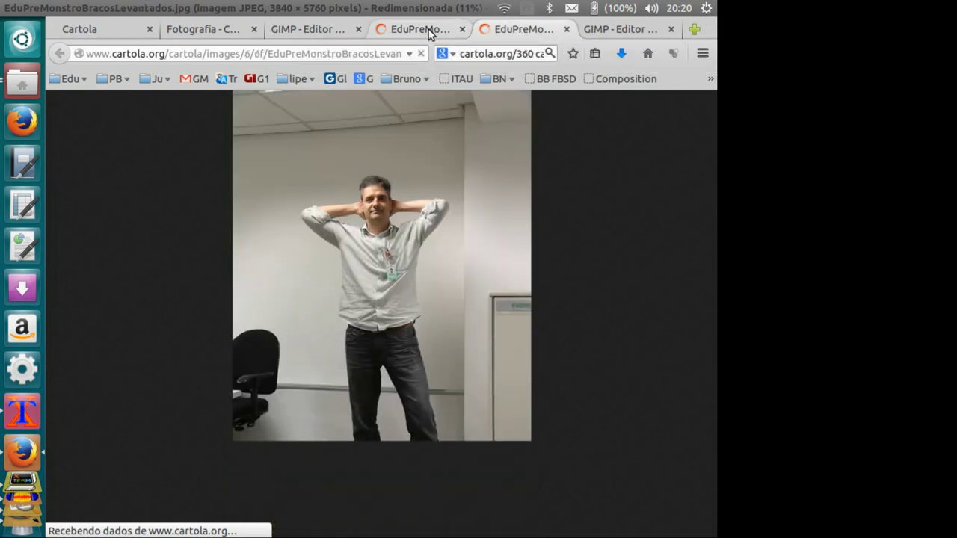
left_click(337, 31)
Reread the four-armed monster heading and flip through both practice photo tabs
left_click(183, 187)
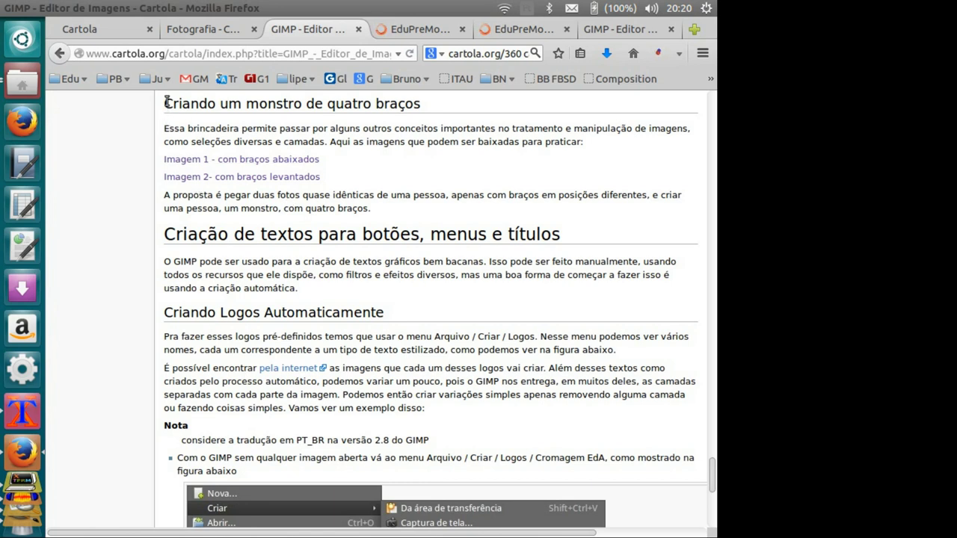
left_click_drag(164, 103, 430, 105)
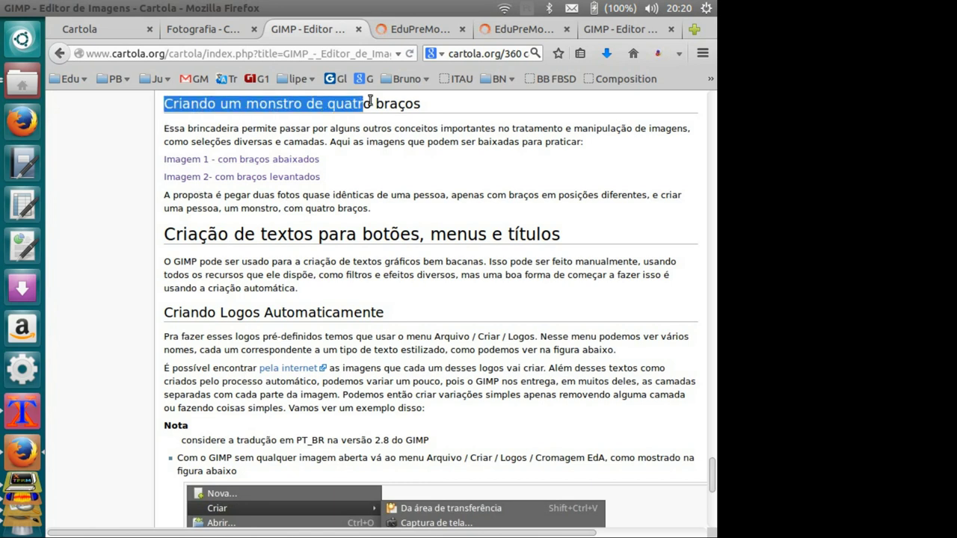
left_click(430, 105)
scroll(430, 141, "up", 2)
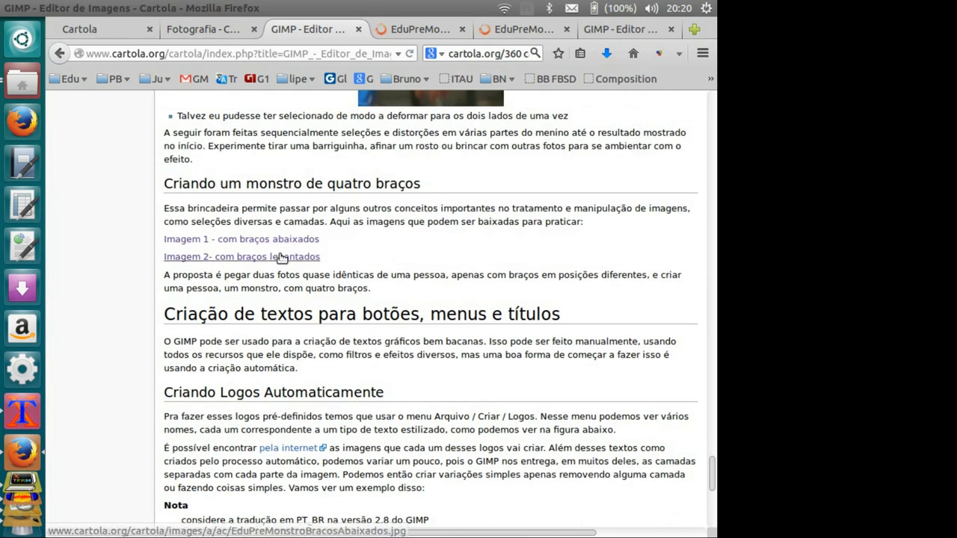
left_click(445, 29)
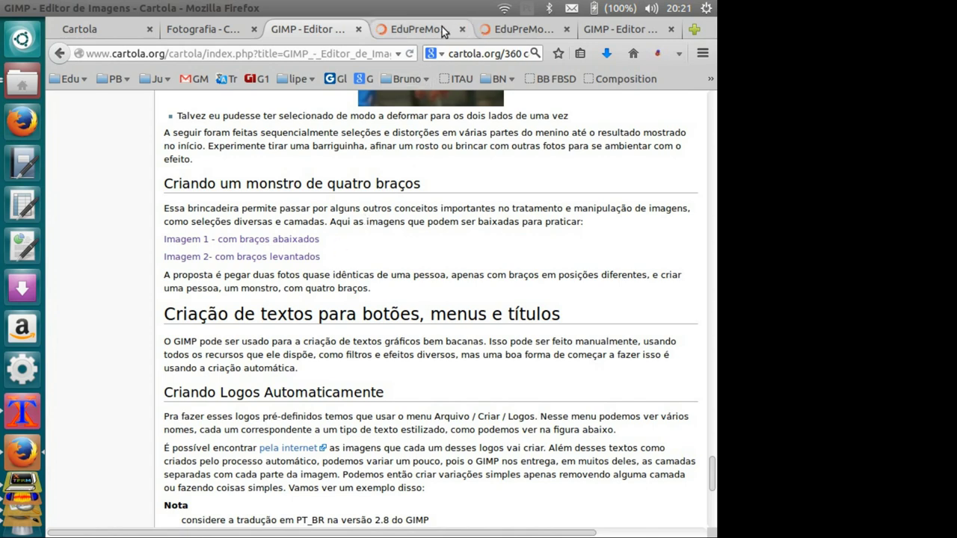
left_click(509, 30)
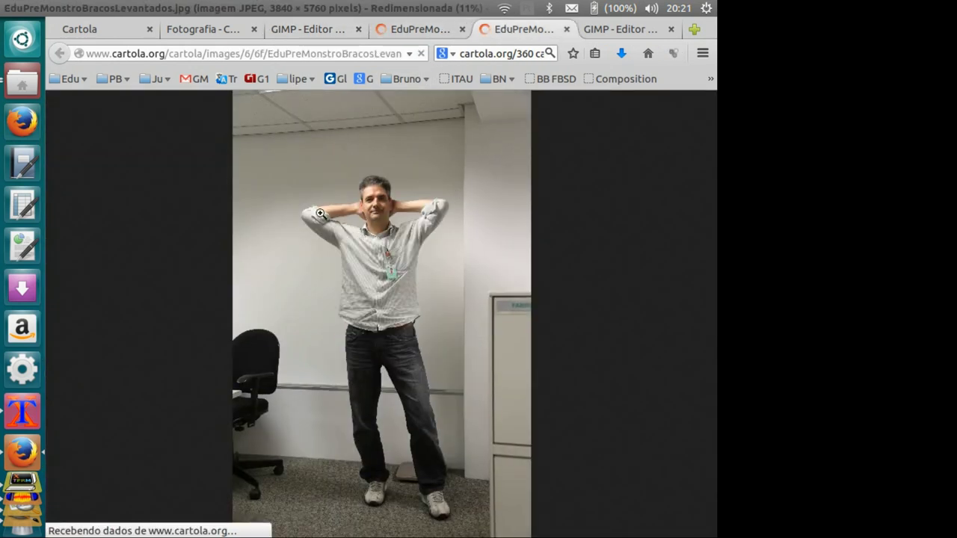
left_click(445, 32)
left_click(335, 31)
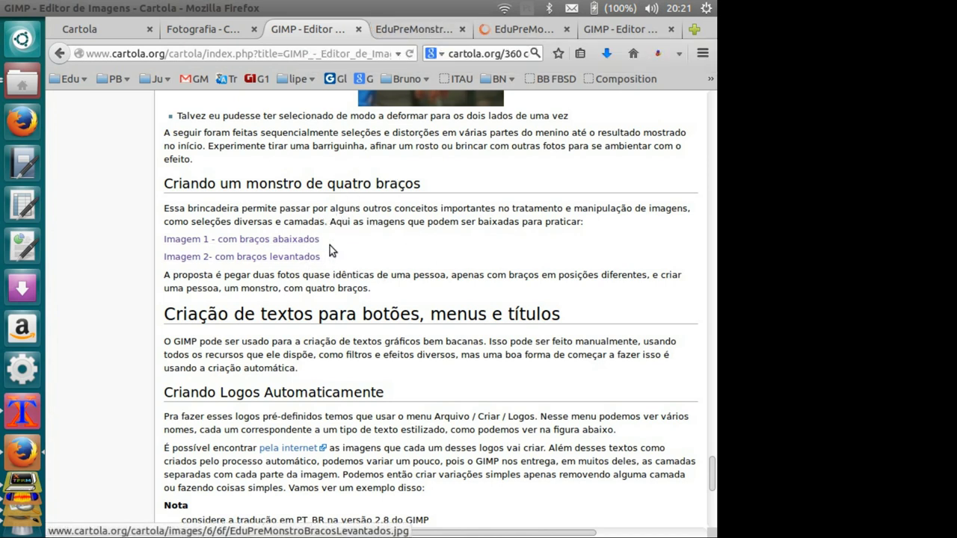
Compare the arms-lowered and arms-raised photos before returning to the wiki tab
left_click_drag(178, 185, 407, 203)
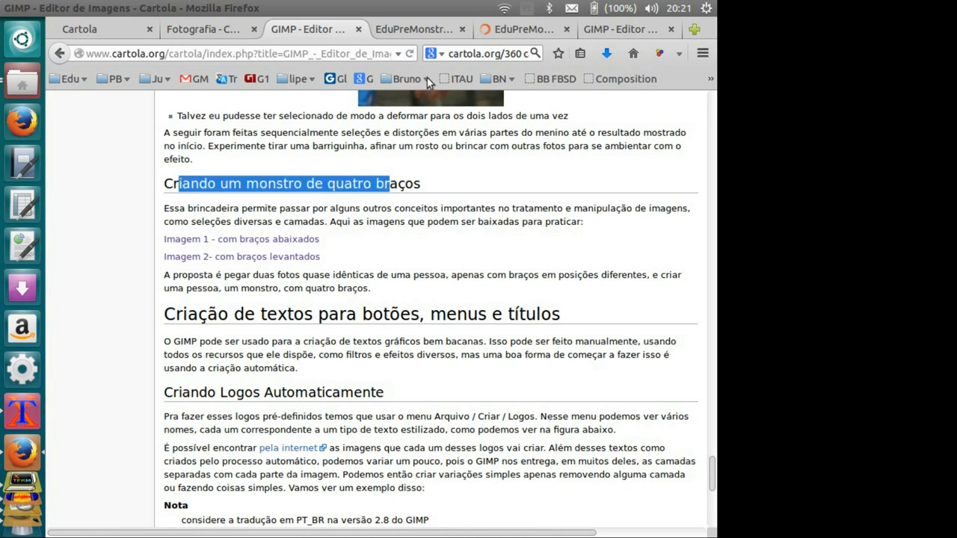
left_click(297, 176)
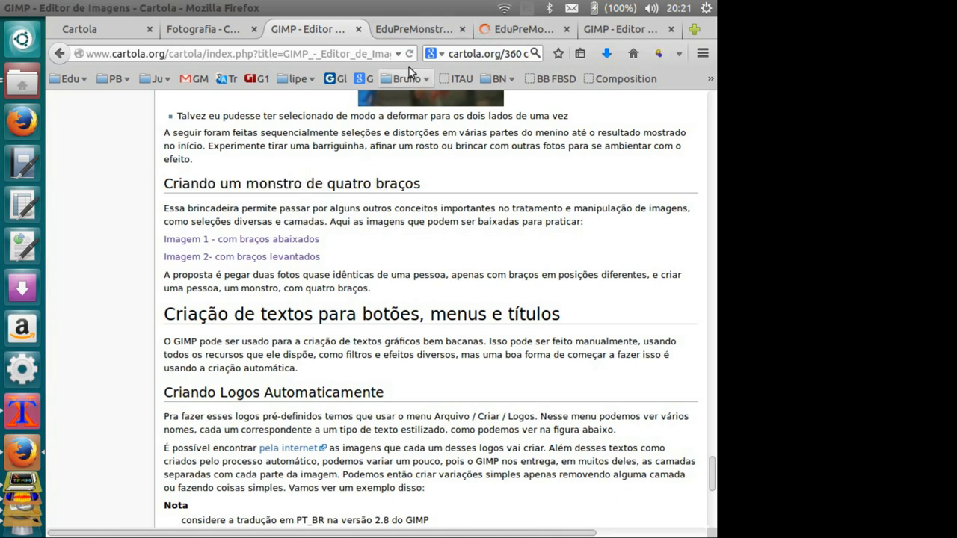
left_click(458, 27)
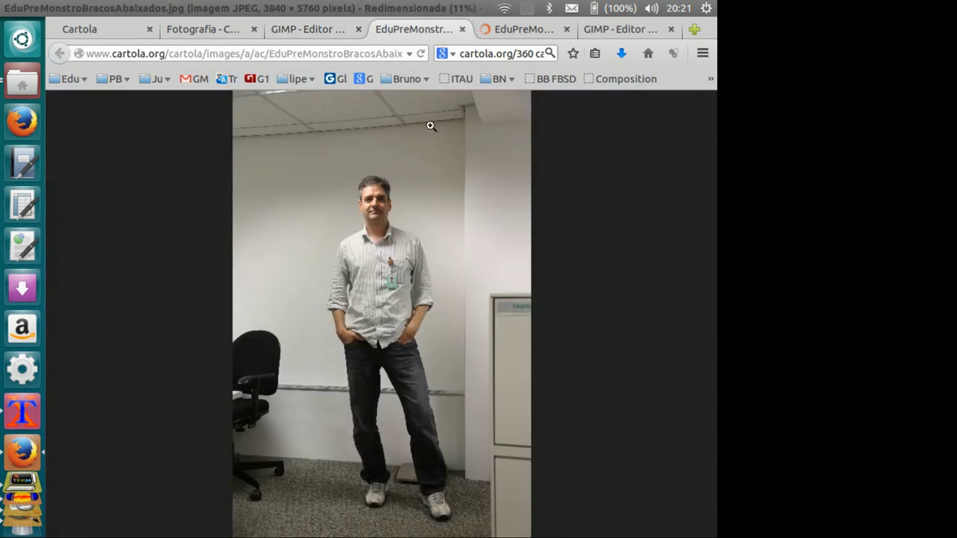
left_click(513, 30)
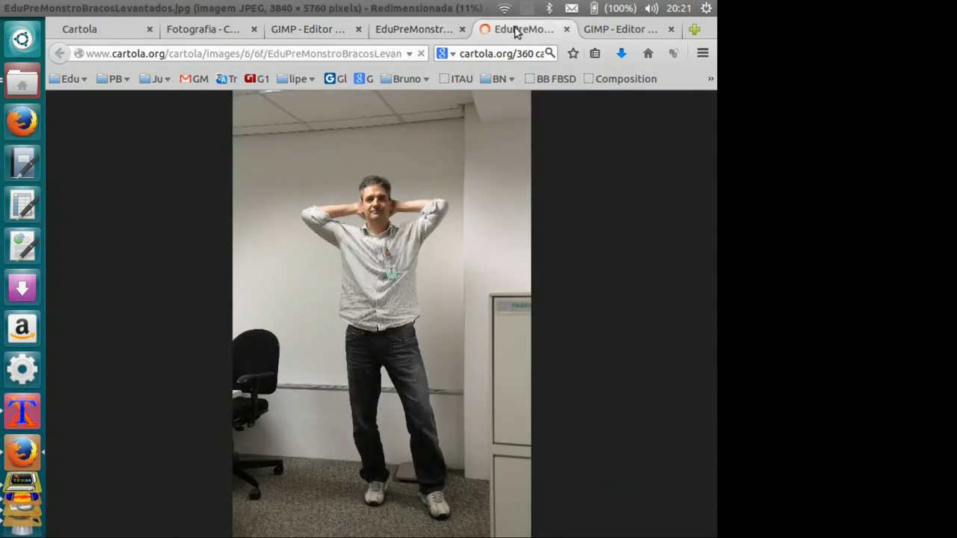
left_click(437, 30)
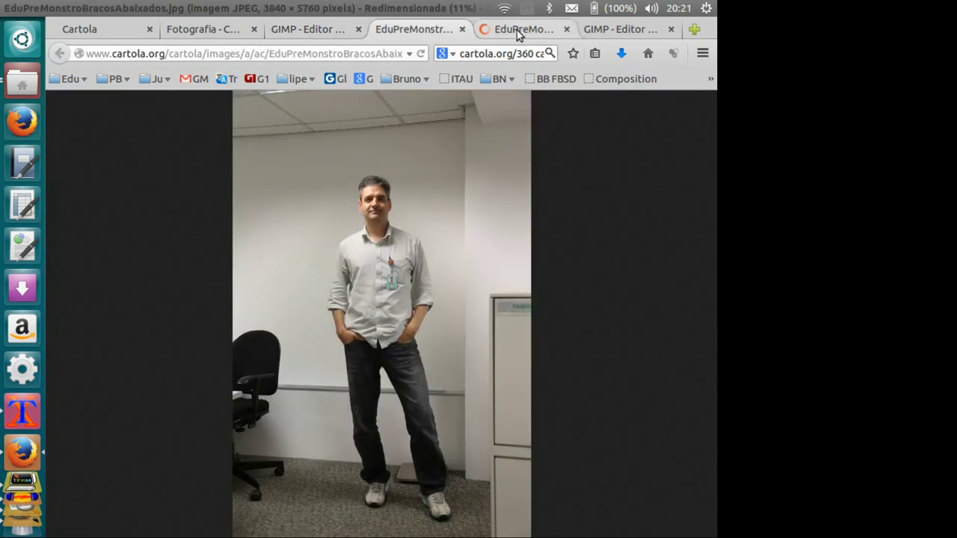
left_click(330, 29)
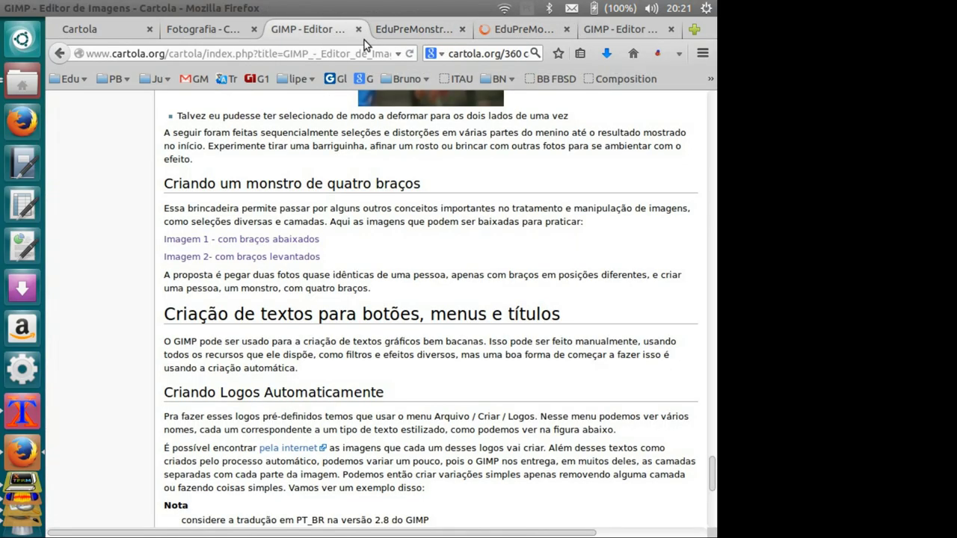
Scroll the wiki through the clone and restoration sections to the nose-reduction comparison photo
scroll(471, 254, "up", 5)
scroll(484, 252, "up", 5)
scroll(484, 252, "up", 5)
scroll(484, 252, "up", 5)
scroll(483, 252, "up", 5)
scroll(483, 252, "up", 5)
scroll(484, 253, "up", 5)
scroll(484, 251, "up", 3)
scroll(483, 249, "up", 5)
scroll(257, 243, "up", 5)
scroll(258, 244, "up", 5)
scroll(259, 244, "up", 5)
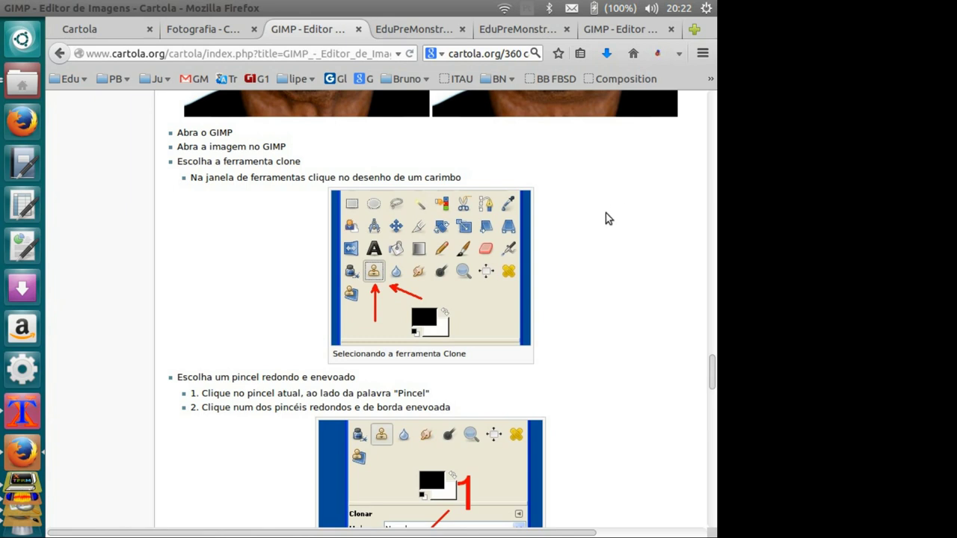
scroll(621, 262, "up", 4)
scroll(633, 300, "up", 2)
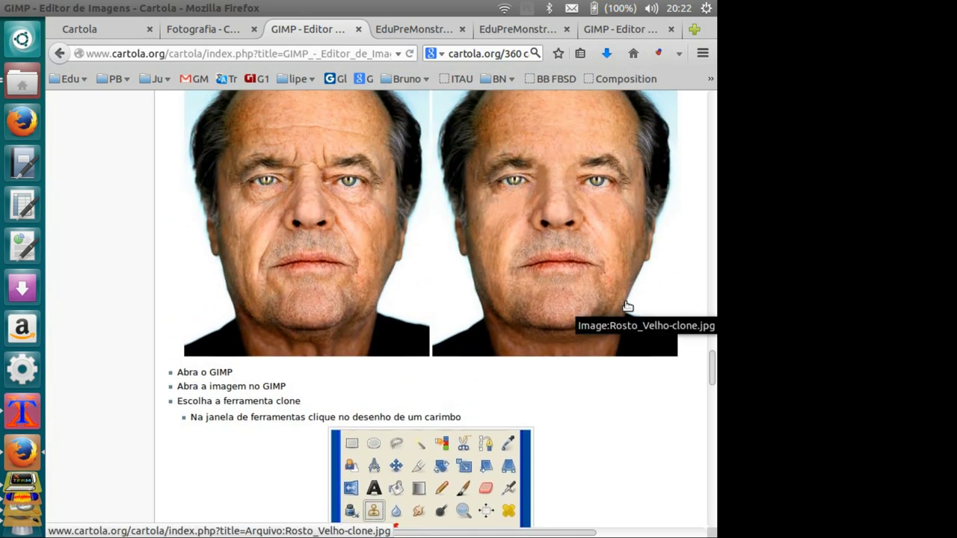
scroll(608, 310, "up", 5)
scroll(608, 309, "down", 10)
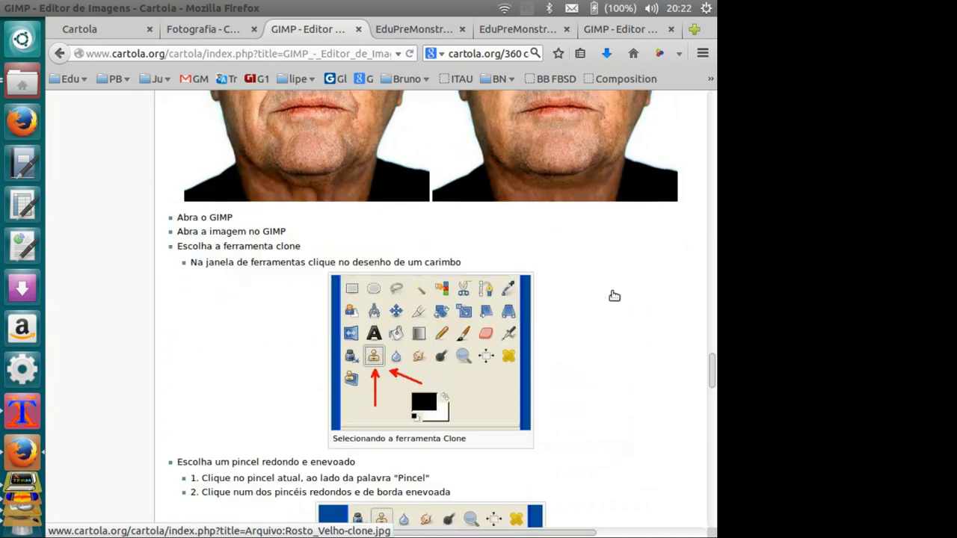
scroll(614, 295, "down", 10)
scroll(618, 289, "down", 5)
scroll(616, 288, "down", 5)
scroll(615, 286, "down", 4)
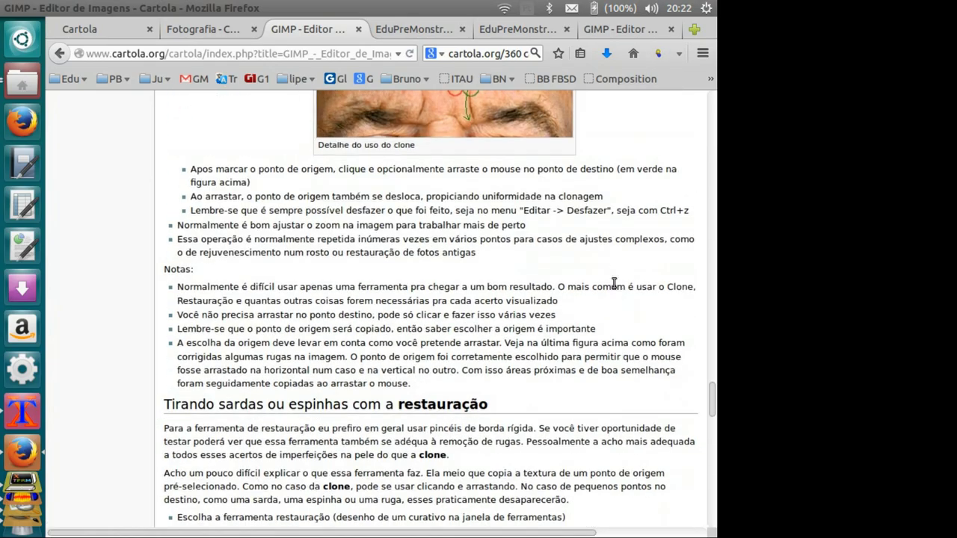
scroll(613, 282, "down", 2)
scroll(613, 284, "down", 5)
scroll(613, 284, "down", 3)
scroll(613, 300, "up", 5)
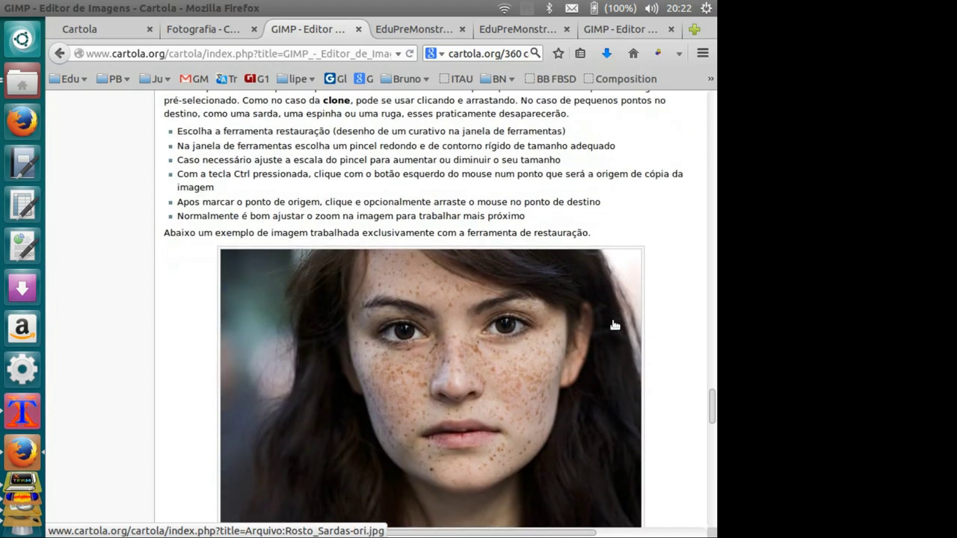
scroll(615, 314, "down", 10)
scroll(616, 309, "down", 5)
scroll(613, 299, "down", 5)
scroll(610, 288, "down", 3)
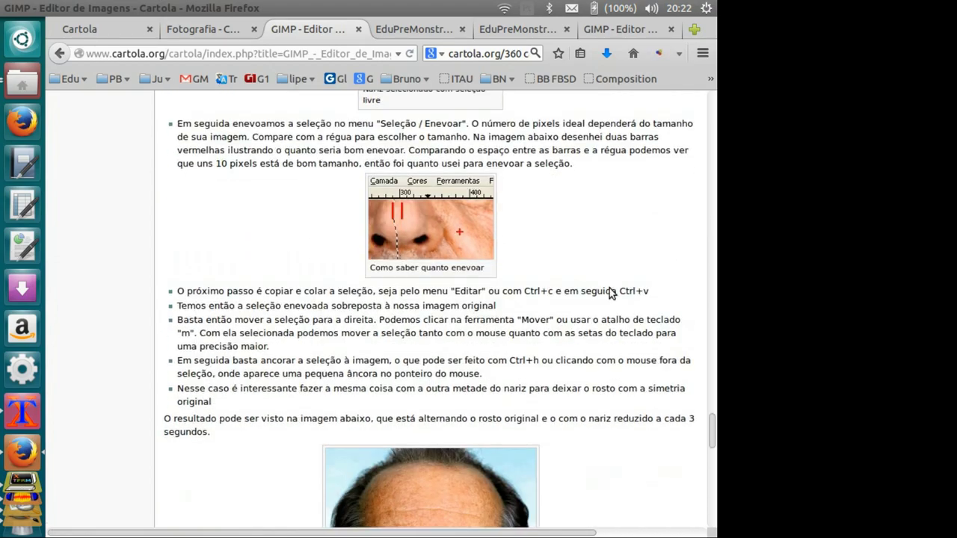
scroll(610, 291, "down", 4)
scroll(610, 291, "down", 3)
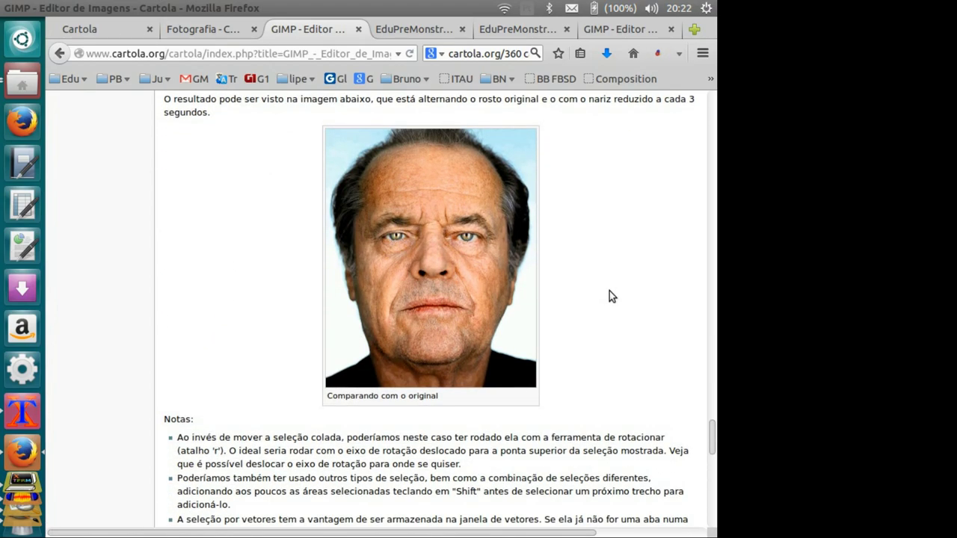
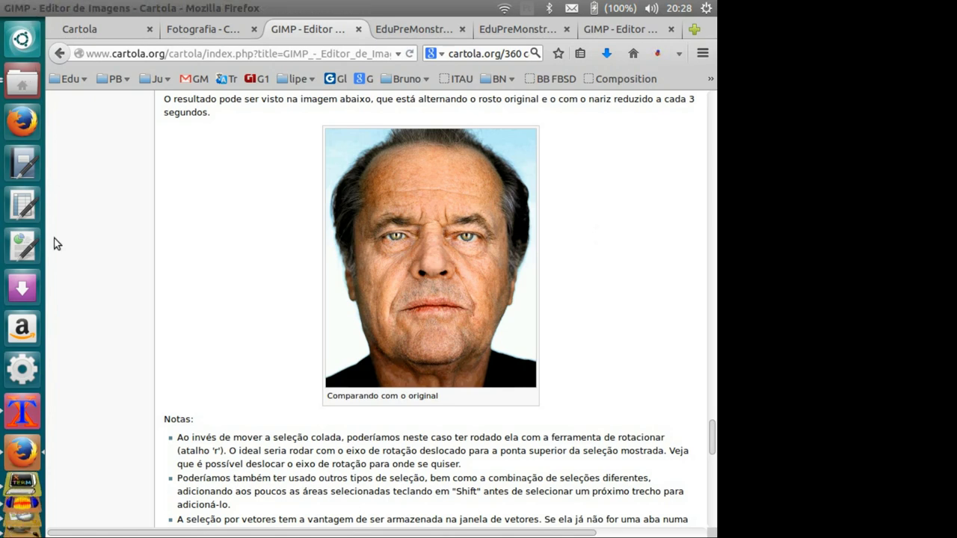
Switch from Firefox to the GIMP window showing the grayscale portrait with orange lips
left_click(22, 479)
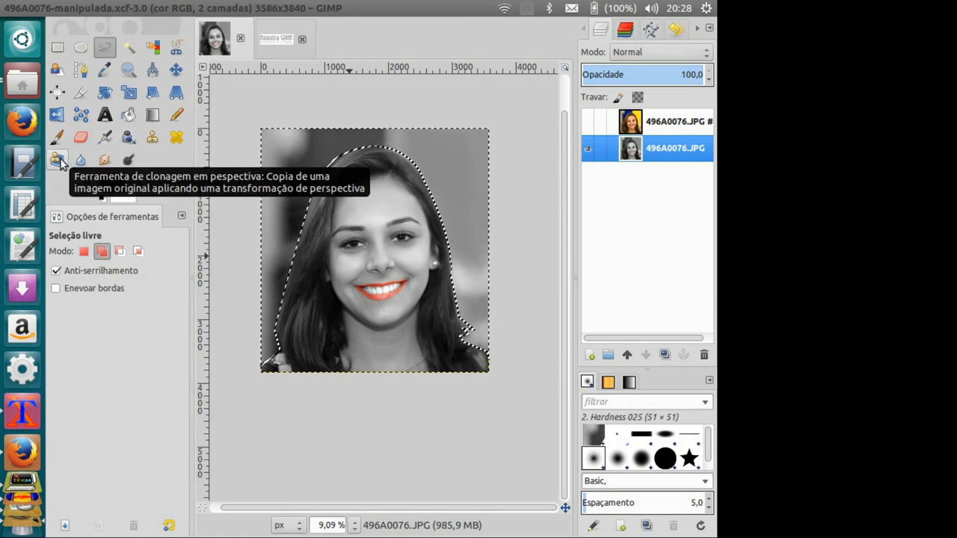
Remove the selection around the woman and zoom the view in
key("ctrl+shift+a")
scroll(378, 201, "up", 1, "ctrl")
scroll(377, 203, "up", 2, "ctrl")
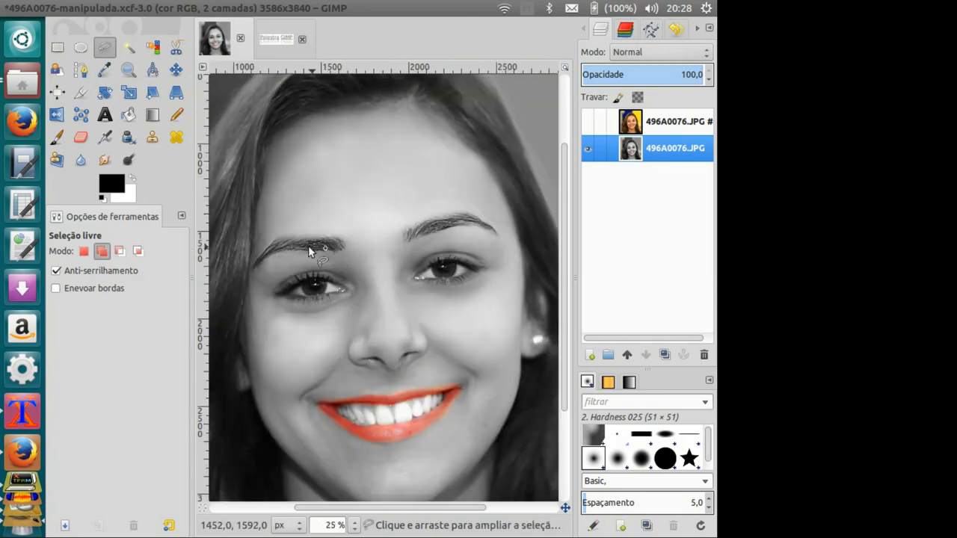
Set Perspective Clone to the '2. Hardness 100' brush at size 338.41, then box-select the left eyebrow
left_click(56, 159)
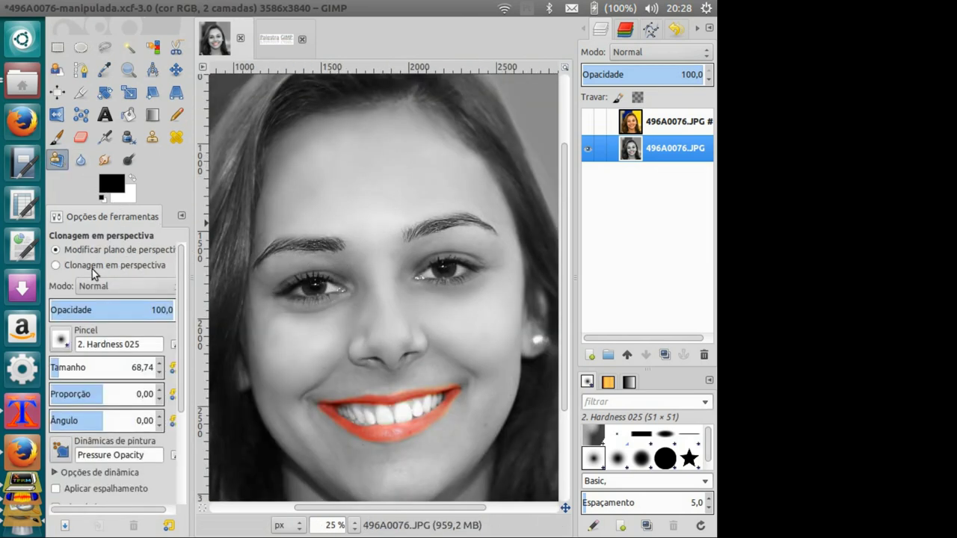
left_click(61, 341)
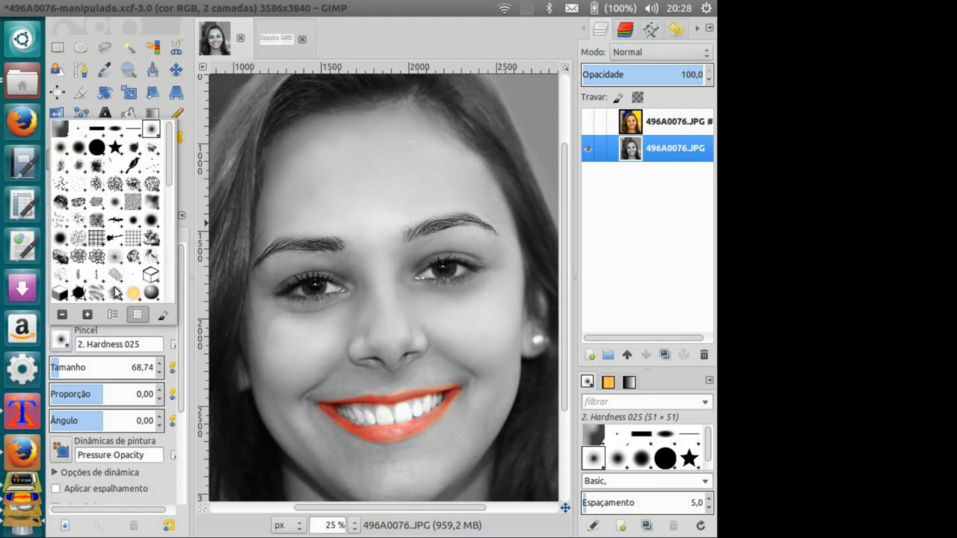
left_click(97, 148)
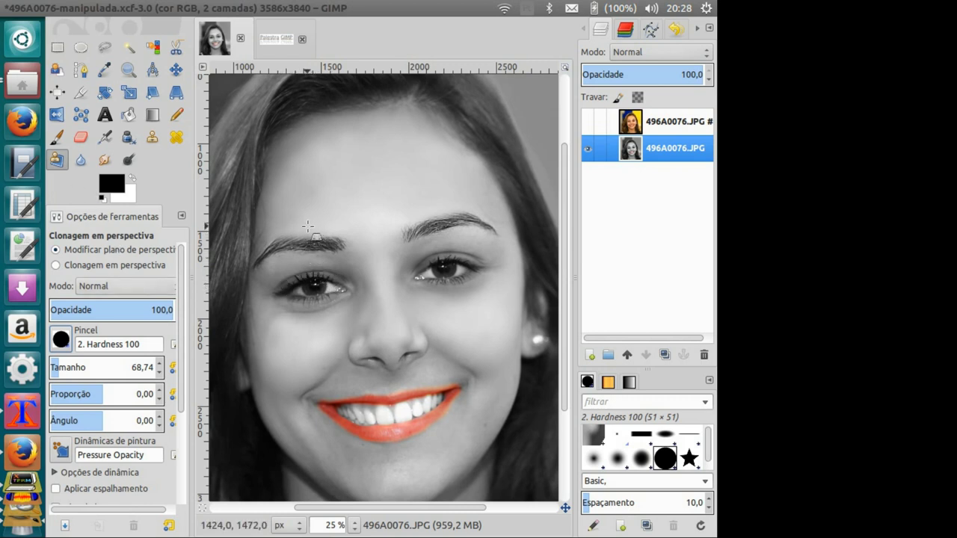
left_click(86, 364)
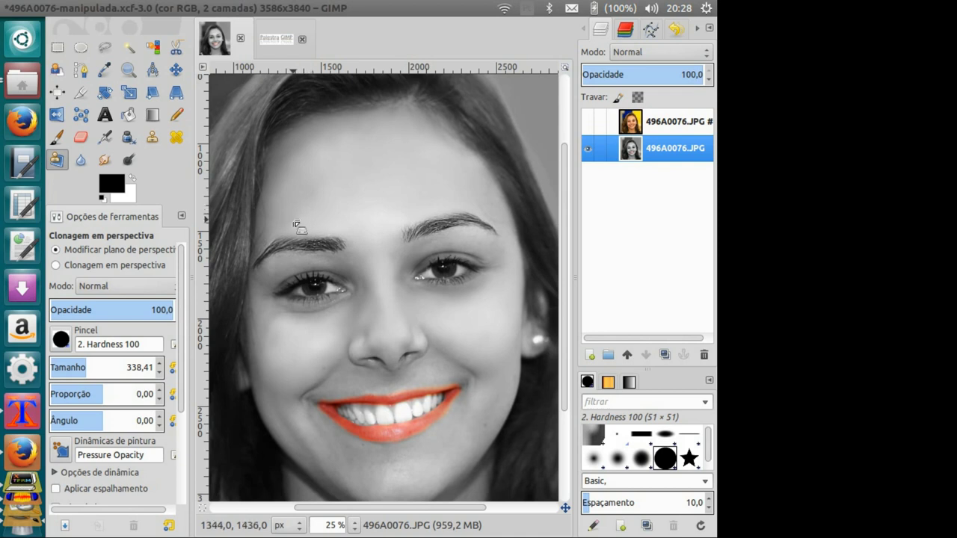
key("r")
left_click_drag(287, 204, 360, 262)
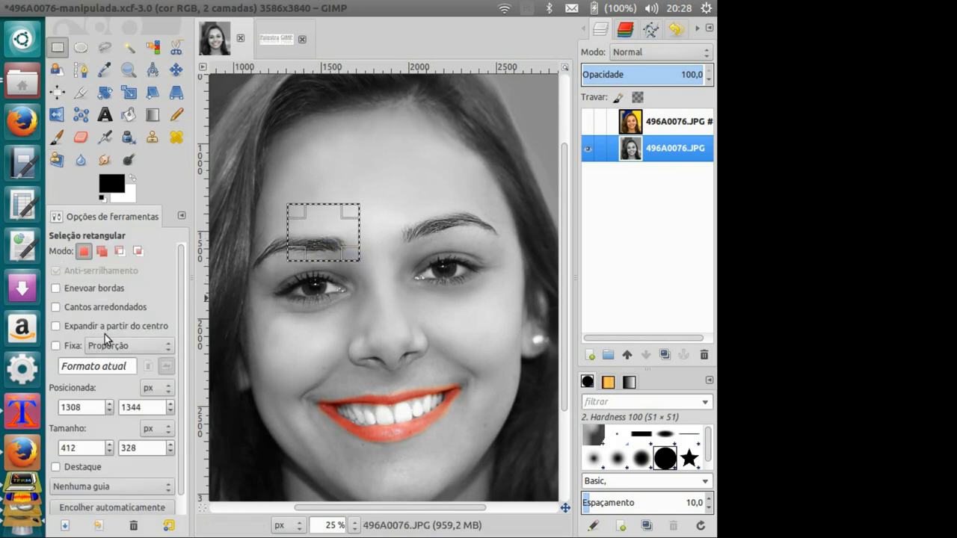
Return to Perspective Clone, try freehand selection modes, and fit the whole image in the window
left_click(56, 159)
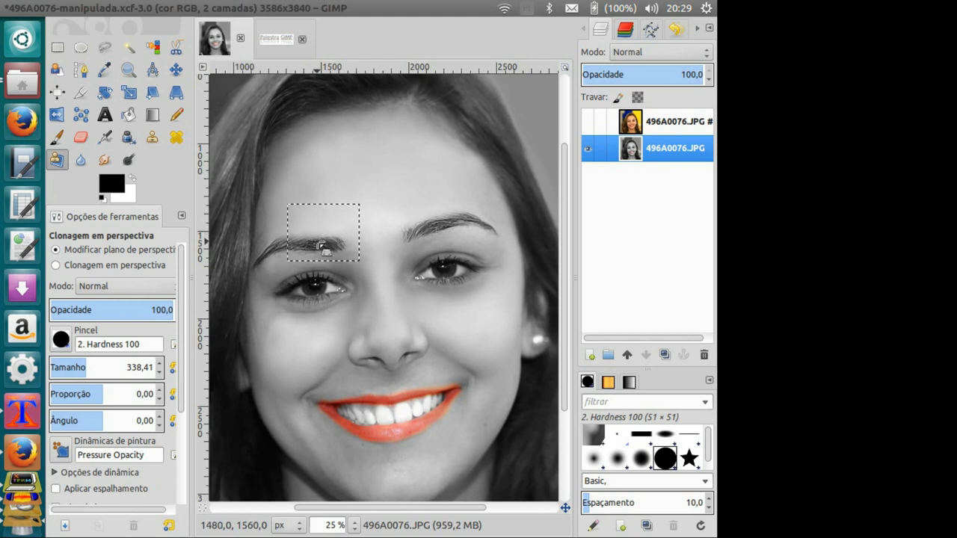
key("f")
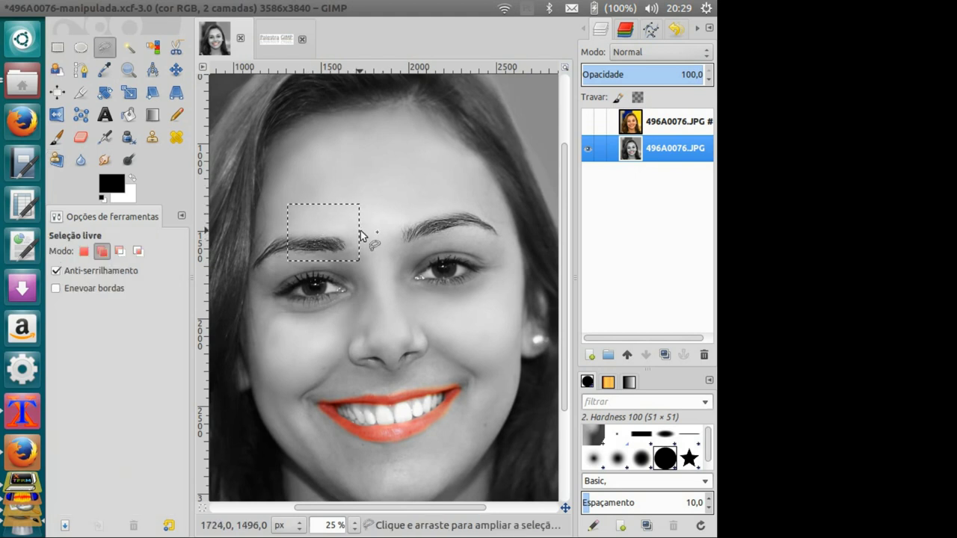
key("ctrl")
key("shift")
key("ctrl+shift+j")
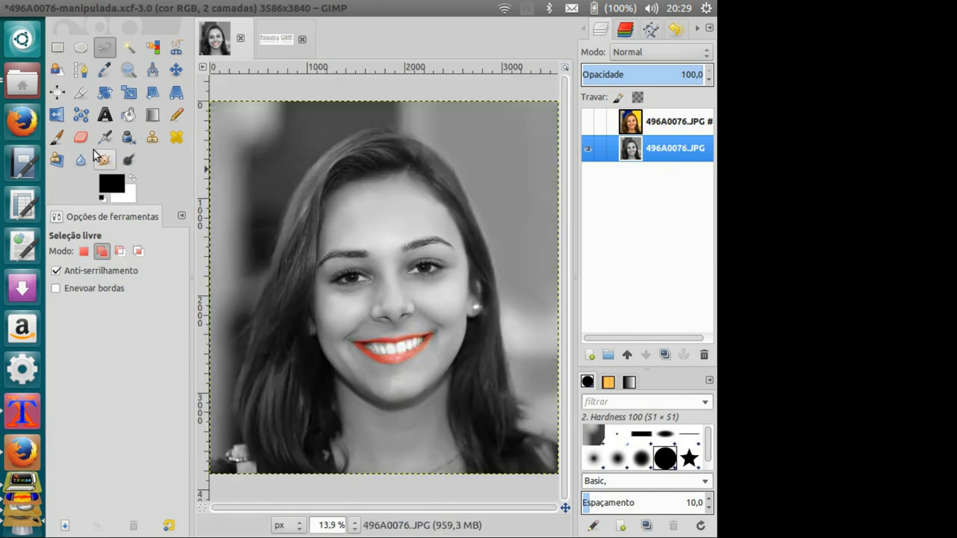
Draw a large rectangular selection around the woman's face
left_click(58, 162)
key("r")
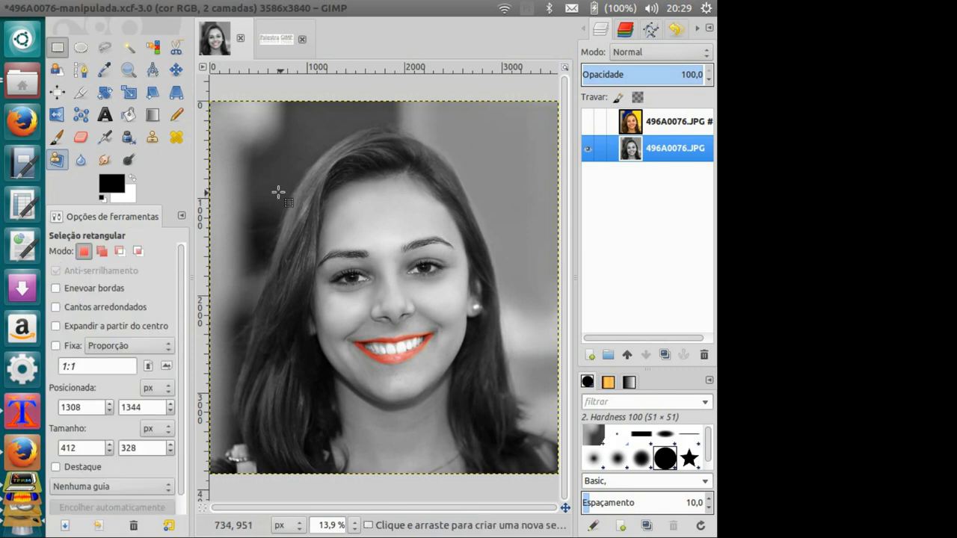
left_click_drag(275, 190, 478, 357)
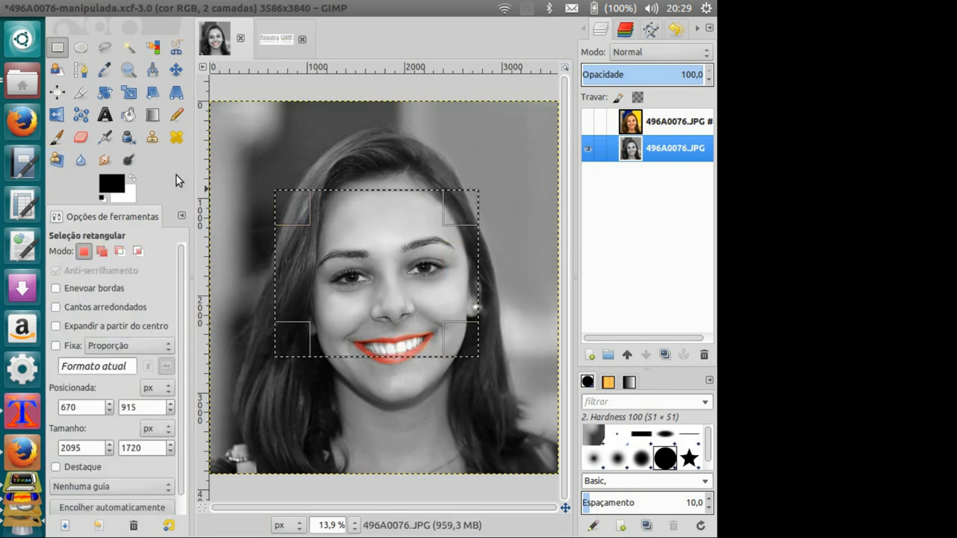
Place the Perspective Clone plane over the image and pull its top-right corner toward the face
left_click(57, 160)
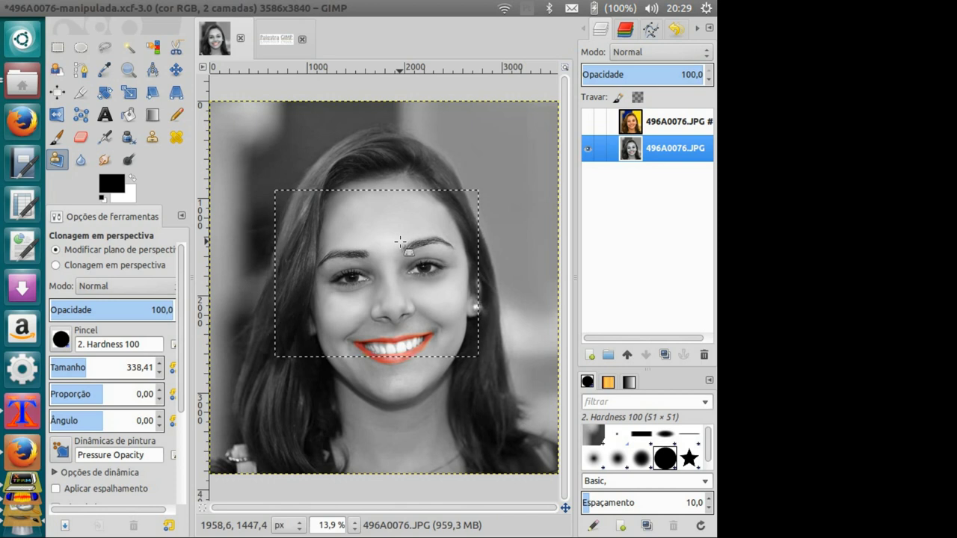
left_click(411, 238)
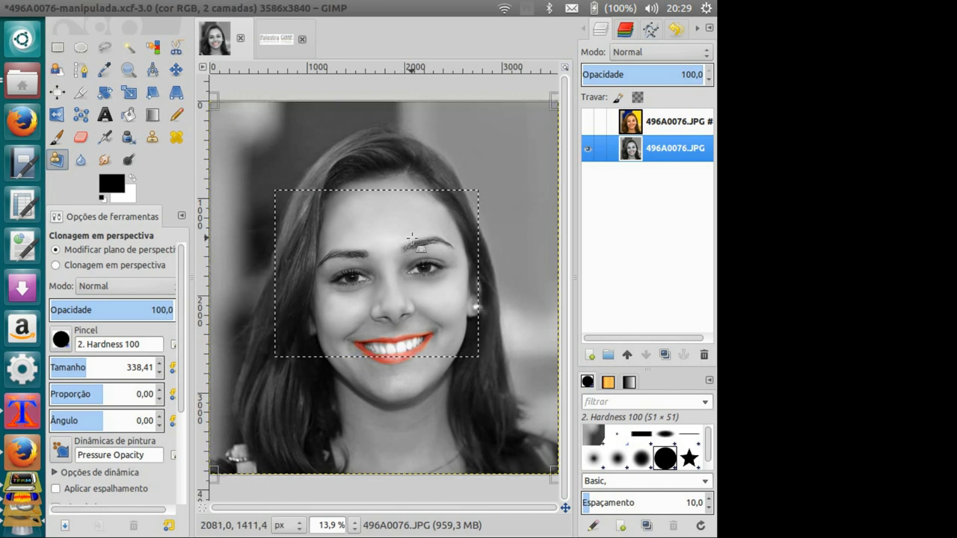
mouse_move(411, 238)
left_mouse_down()
mouse_move(380, 314)
mouse_move(334, 323)
left_mouse_up()
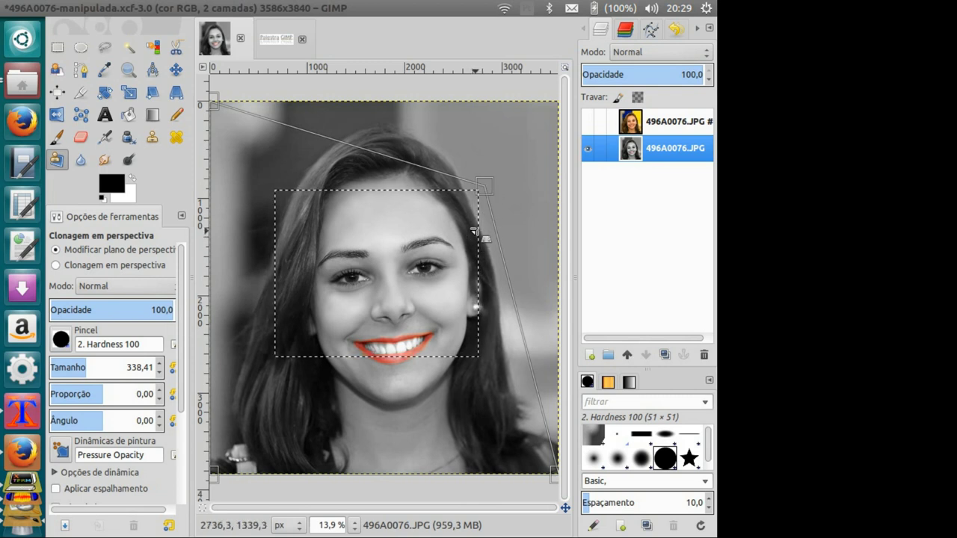
Drag the perspective plane's four corners inward into a skewed quadrilateral framing the face
mouse_move(484, 187)
left_mouse_down()
mouse_move(445, 199)
mouse_move(474, 110)
left_mouse_up()
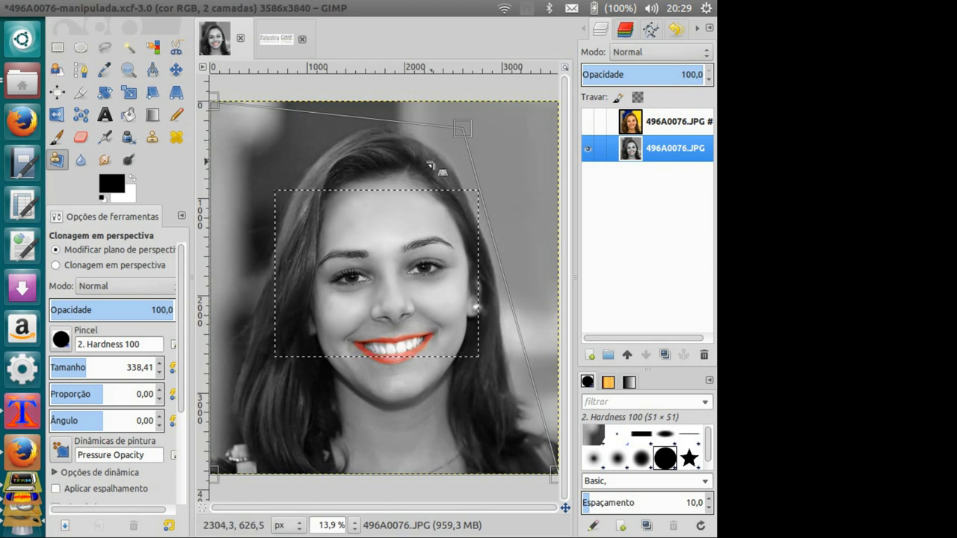
right_click(440, 135)
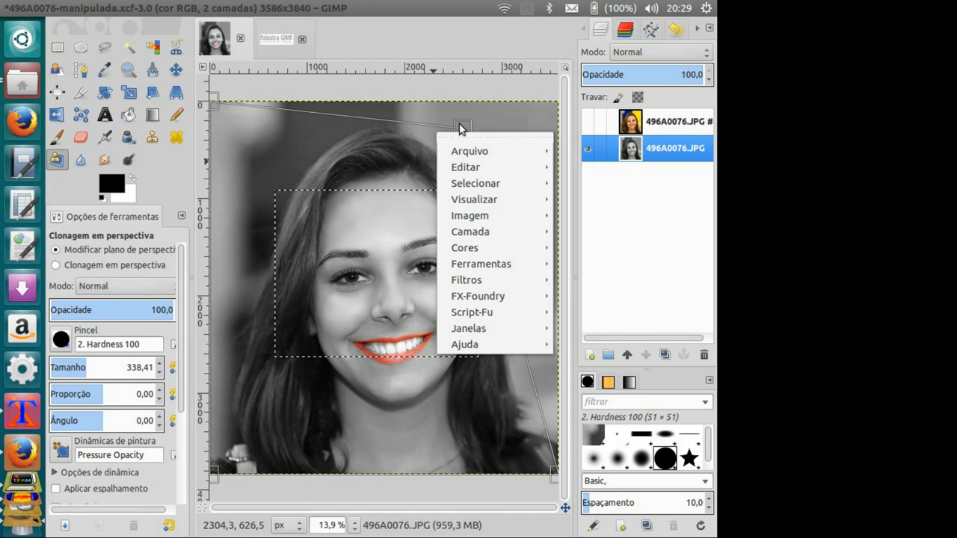
left_click(458, 124)
left_click_drag(220, 109, 262, 133)
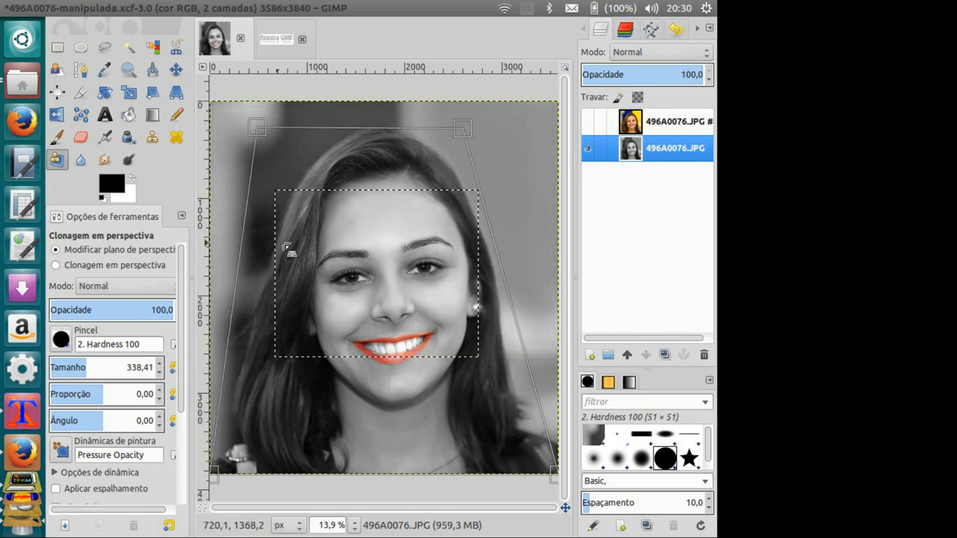
left_click_drag(214, 474, 231, 348)
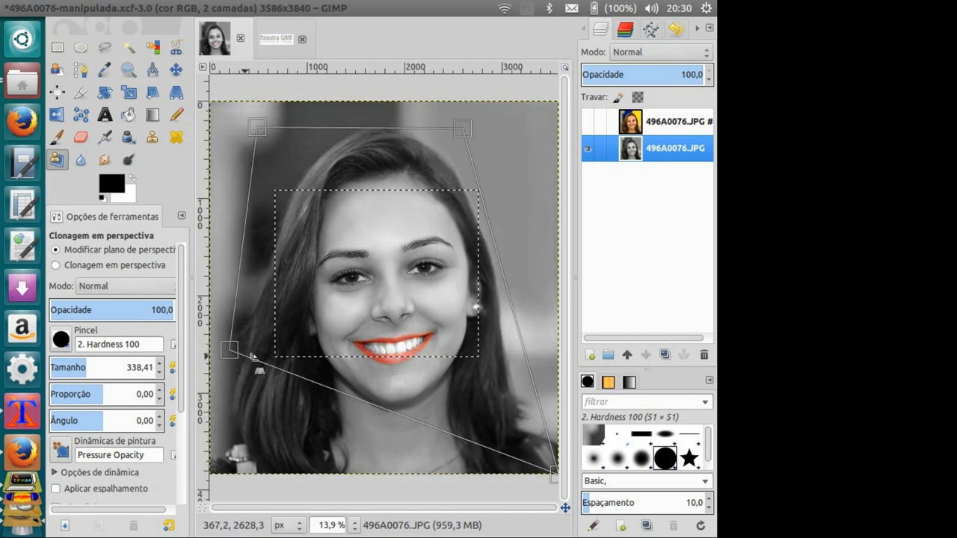
mouse_move(553, 474)
left_mouse_down()
mouse_move(510, 392)
mouse_move(462, 437)
left_mouse_up()
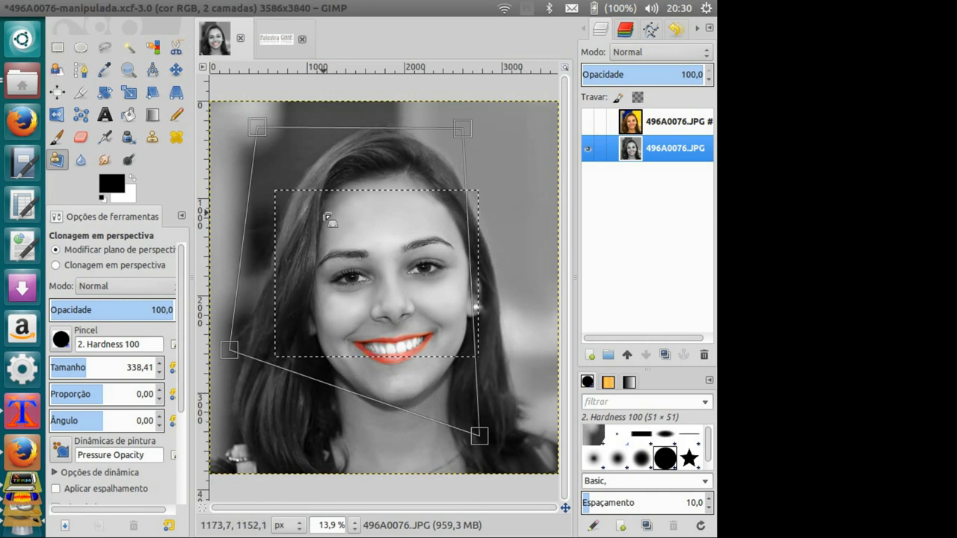
scroll(184, 322, "down", 1)
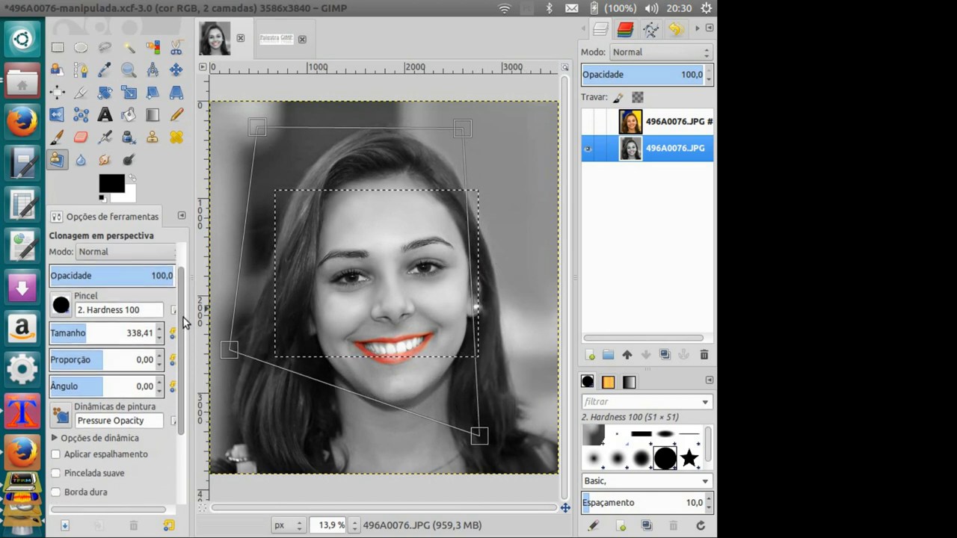
left_click_drag(184, 321, 179, 404)
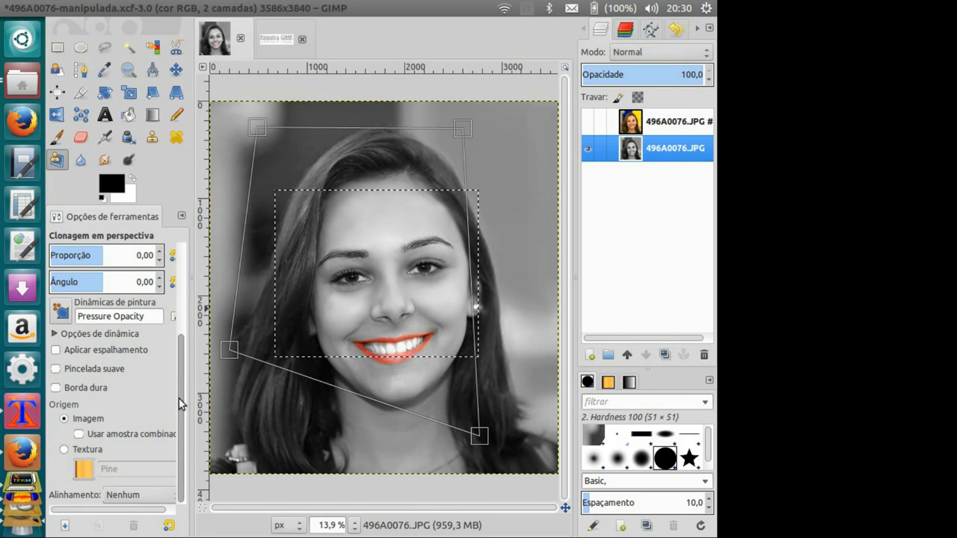
left_click_drag(180, 366, 188, 258)
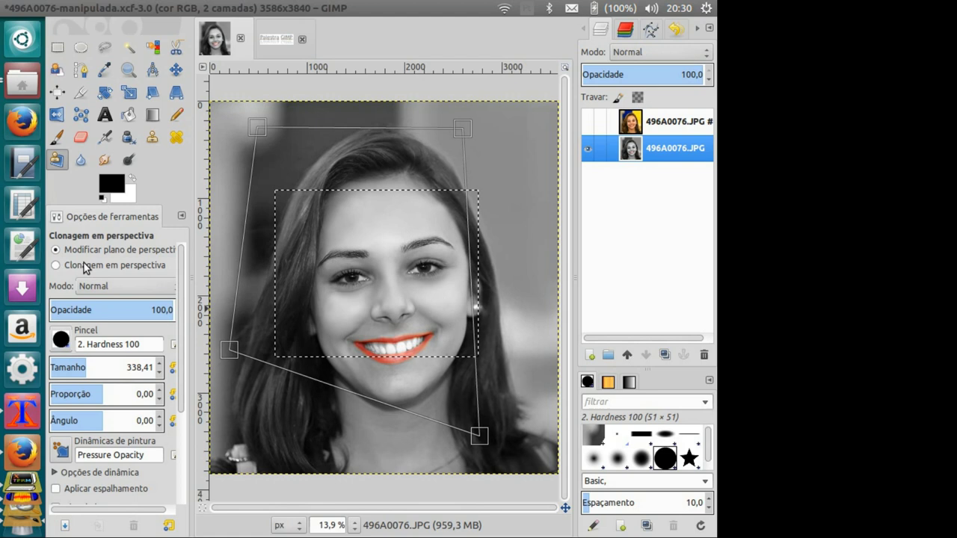
left_click(125, 270)
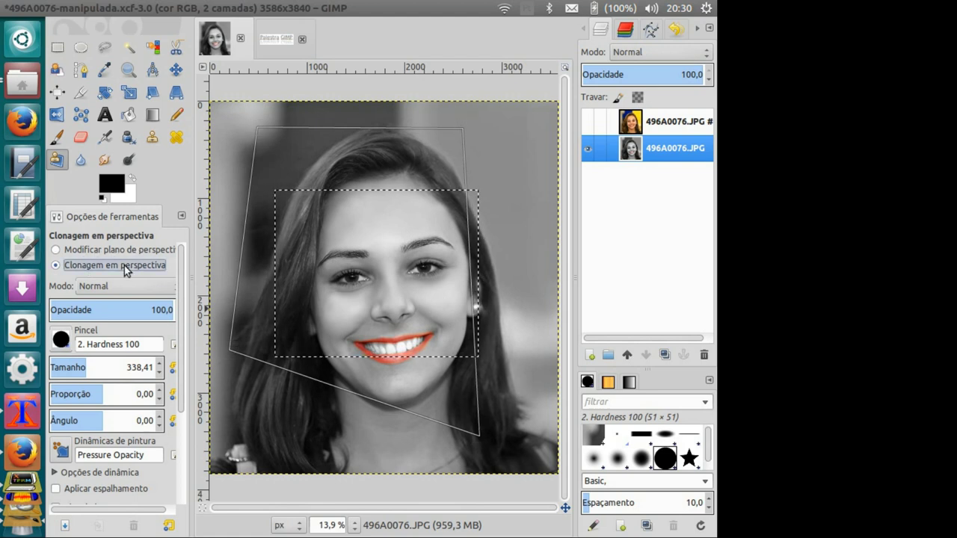
Try a clone stroke, then toggle Apply Jitter on and back off
left_click(422, 277)
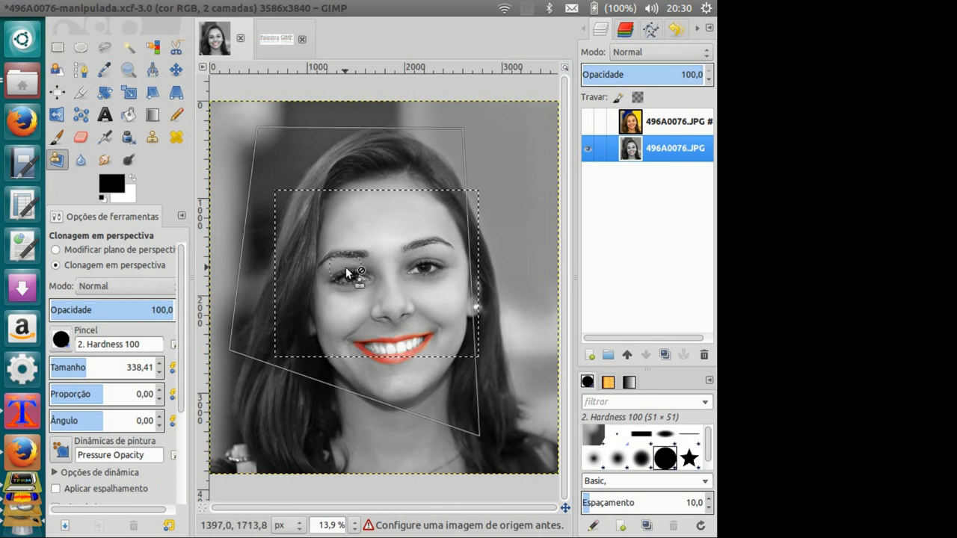
left_click_drag(183, 348, 196, 449)
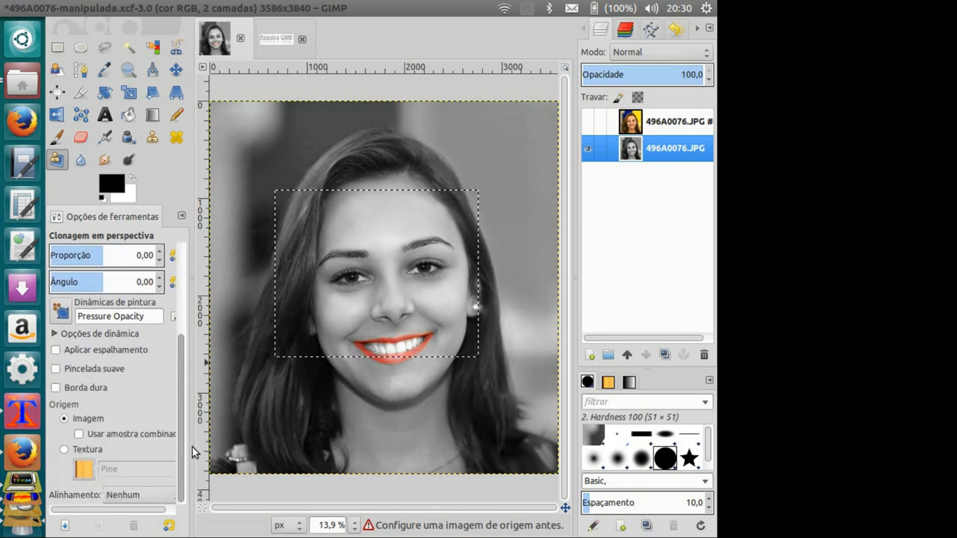
left_click(108, 357)
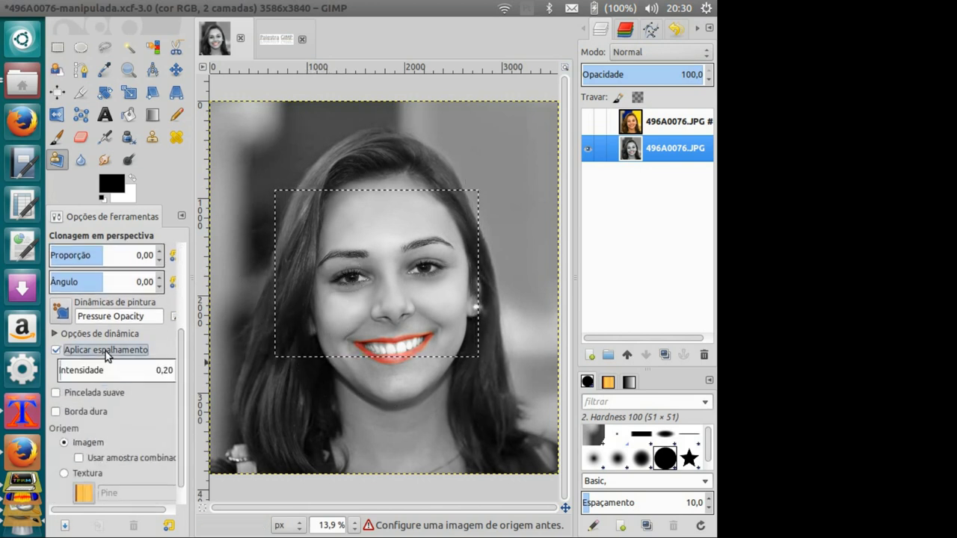
left_click(98, 350)
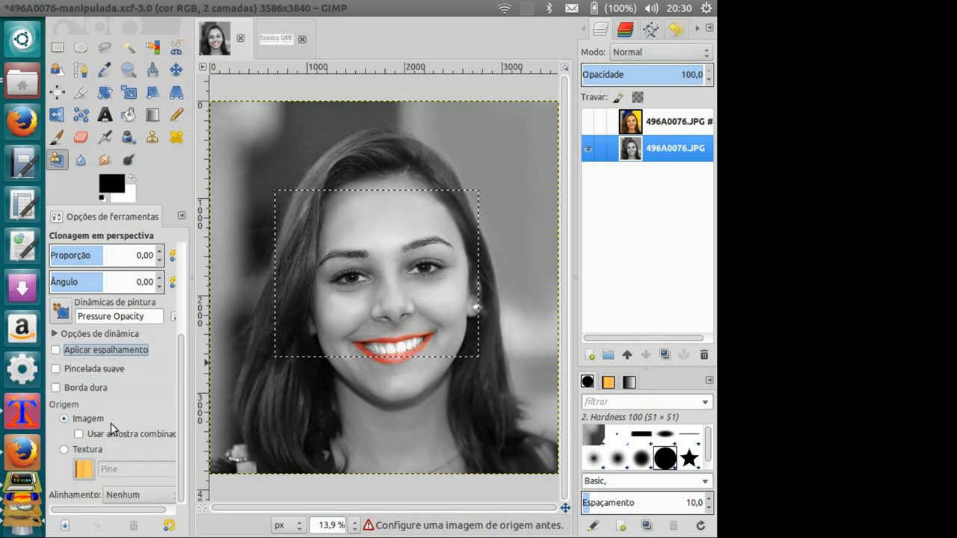
left_click_drag(182, 419, 181, 327)
Keep Normal paint mode and set the clone source on the left eye
left_click(102, 286)
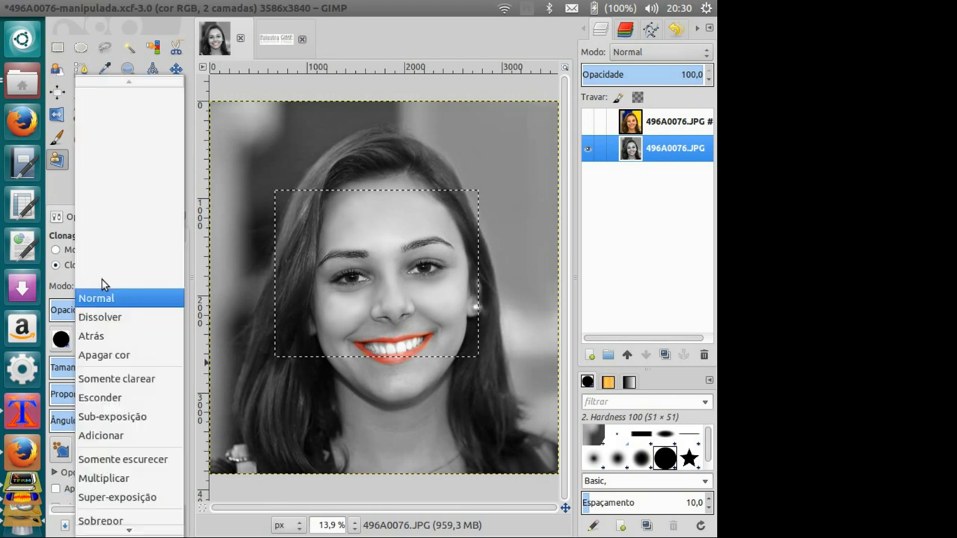
left_click(62, 272)
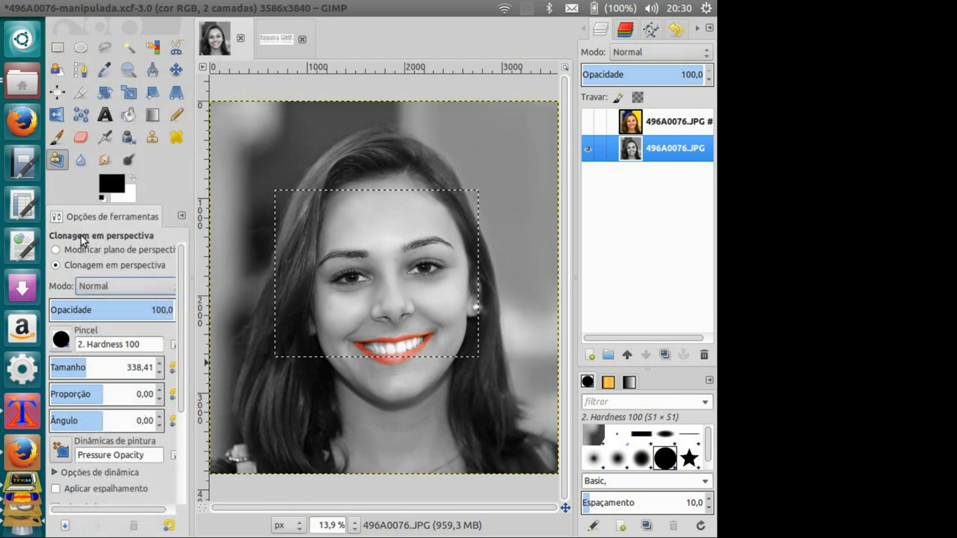
left_click(417, 250)
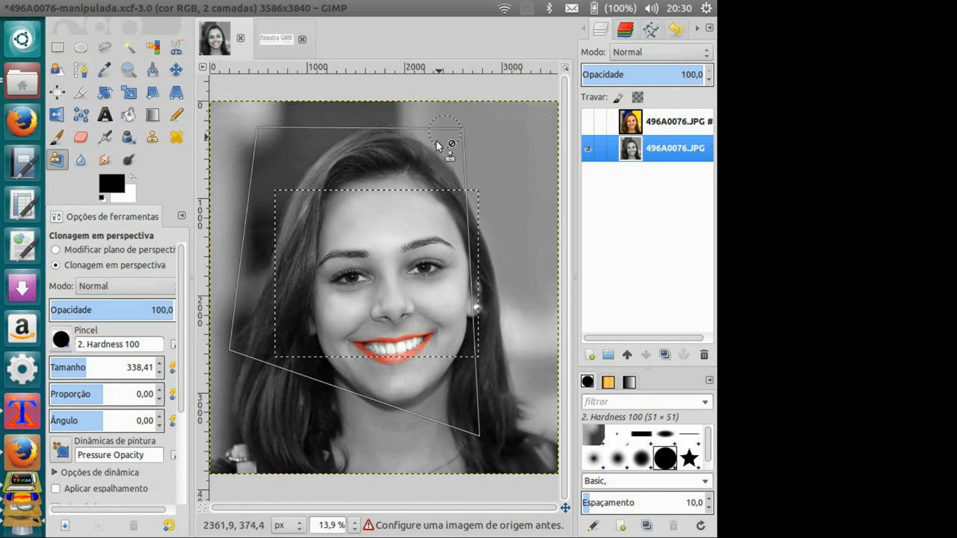
left_click(362, 239, "ctrl")
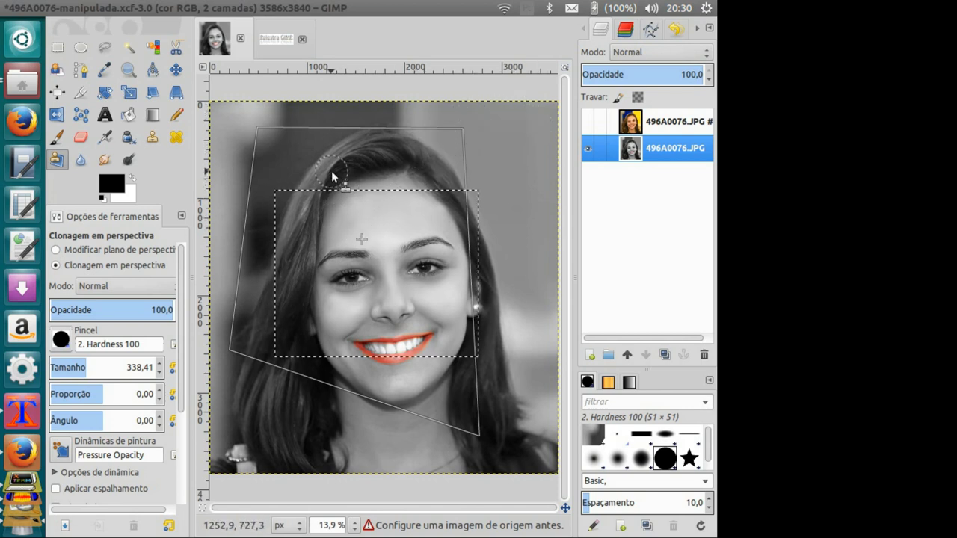
Paint a cloned eye stroke across the face, then undo the misplaced stroke
left_click(451, 221)
mouse_move(452, 221)
left_mouse_down()
mouse_move(406, 258)
mouse_move(456, 238)
left_mouse_up()
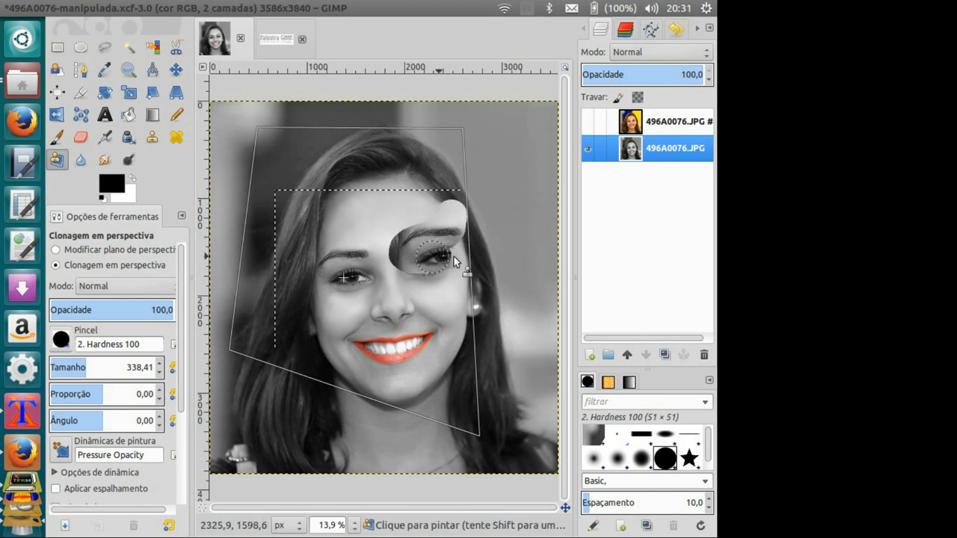
mouse_move(457, 247)
left_mouse_down()
mouse_move(452, 268)
mouse_move(414, 260)
left_mouse_up()
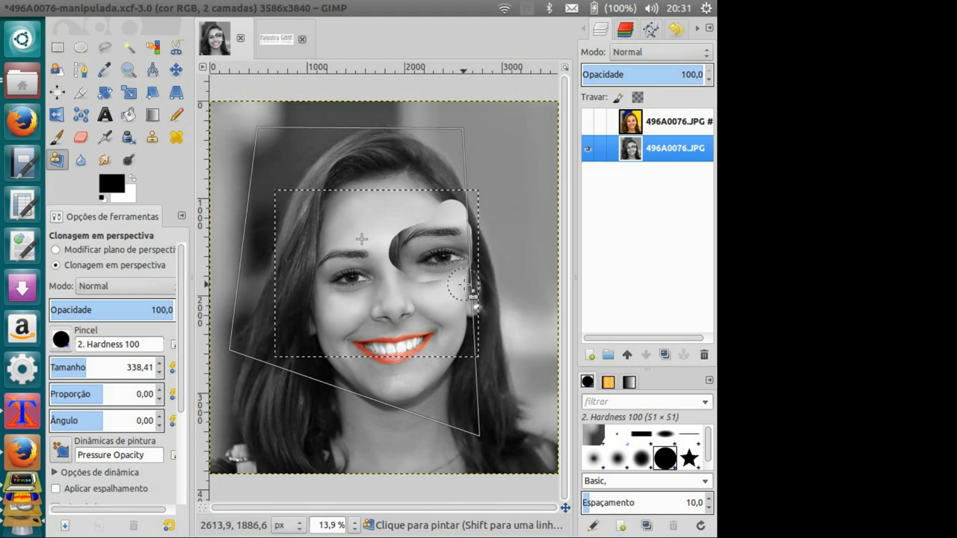
key("ctrl+z")
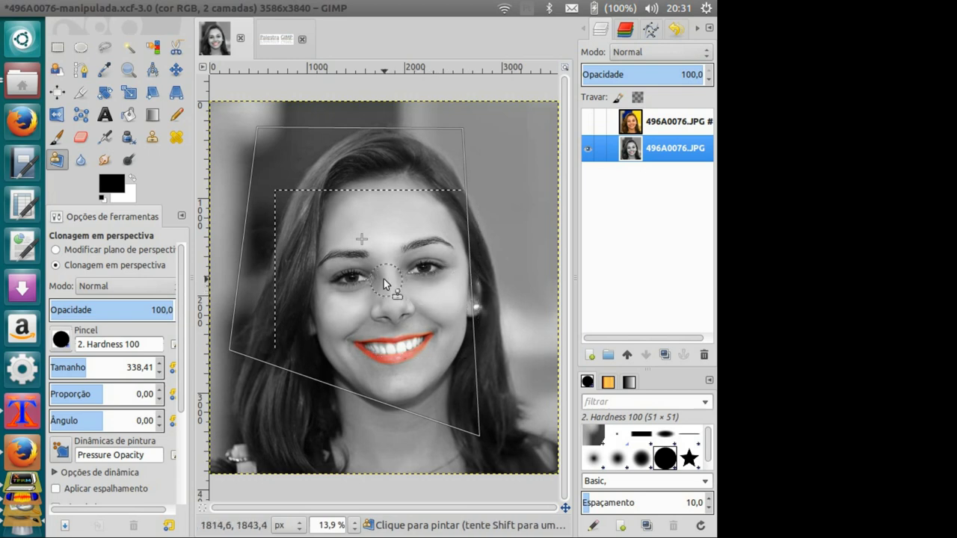
Zoom in, pick a new clone source, and paint the cloned eye onto the forehead
scroll(345, 302, "up", 3)
left_click(432, 335, "ctrl")
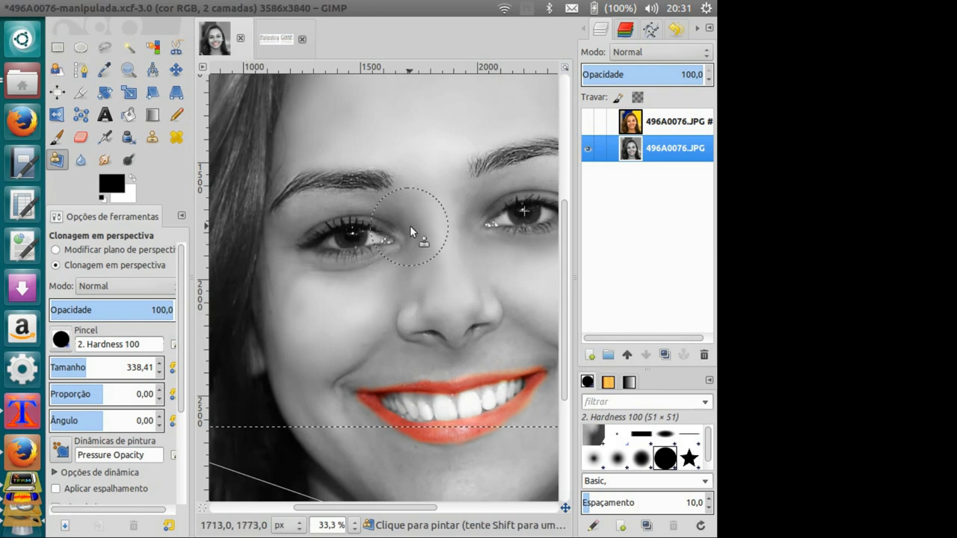
scroll(427, 395, "up", 3)
left_click(419, 258)
mouse_move(419, 258)
left_mouse_down()
mouse_move(418, 247)
mouse_move(399, 250)
mouse_move(449, 258)
left_mouse_up()
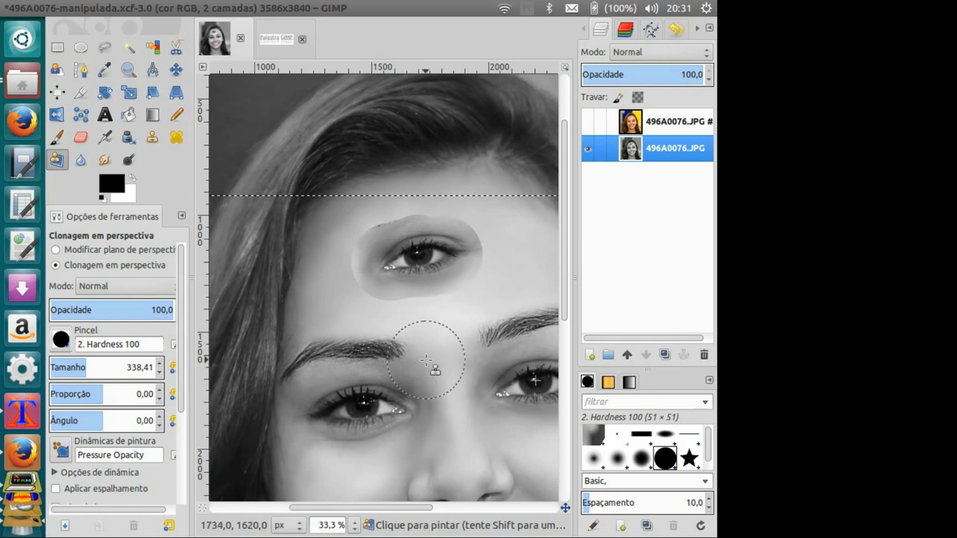
scroll(427, 359, "down", 2)
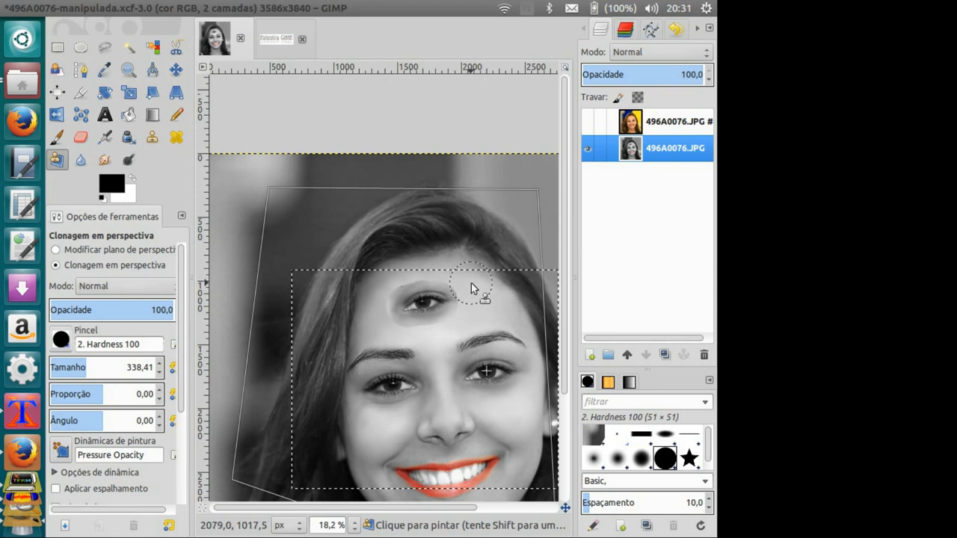
Launch the G'MIC filter collection from the Filters menu and reposition its window
mouse_move(401, 8)
left_click(455, 9)
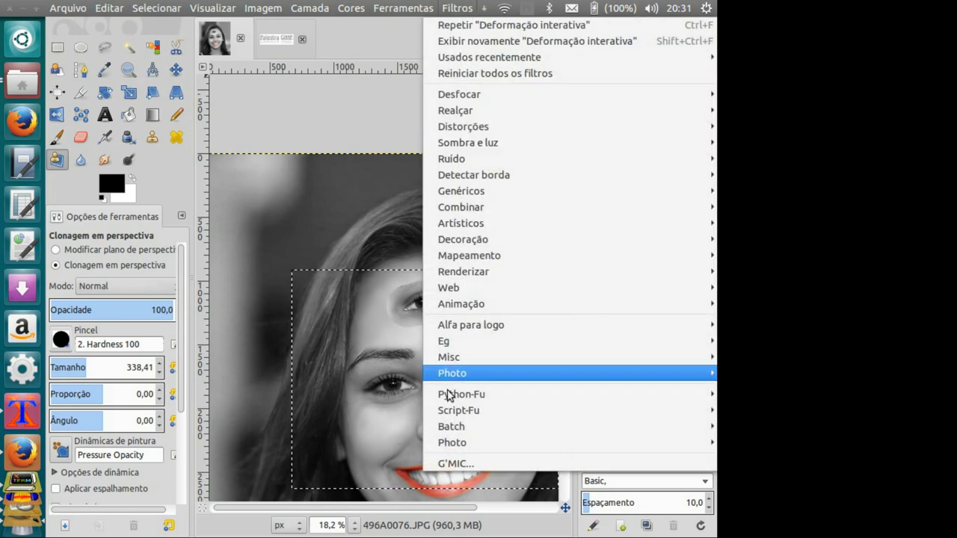
left_click(456, 466)
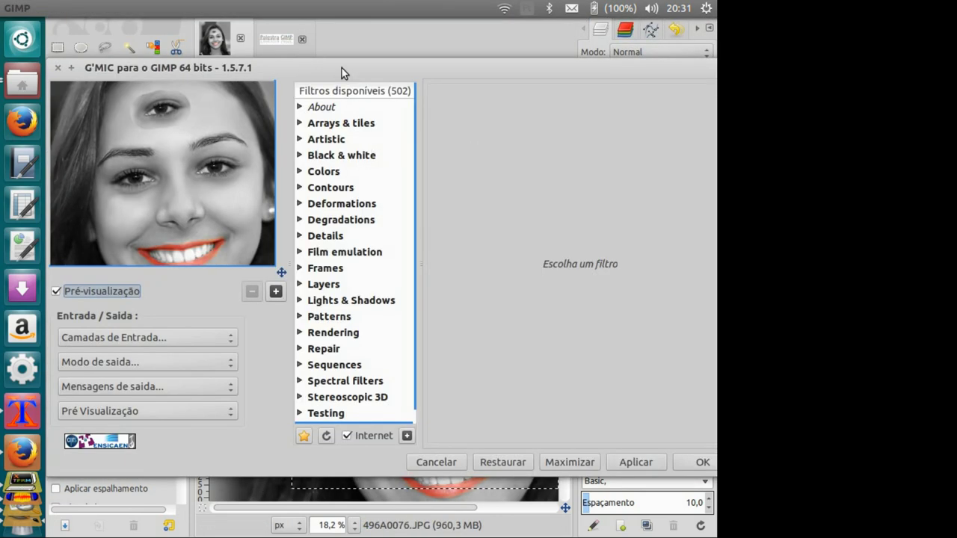
left_click_drag(341, 68, 347, 53)
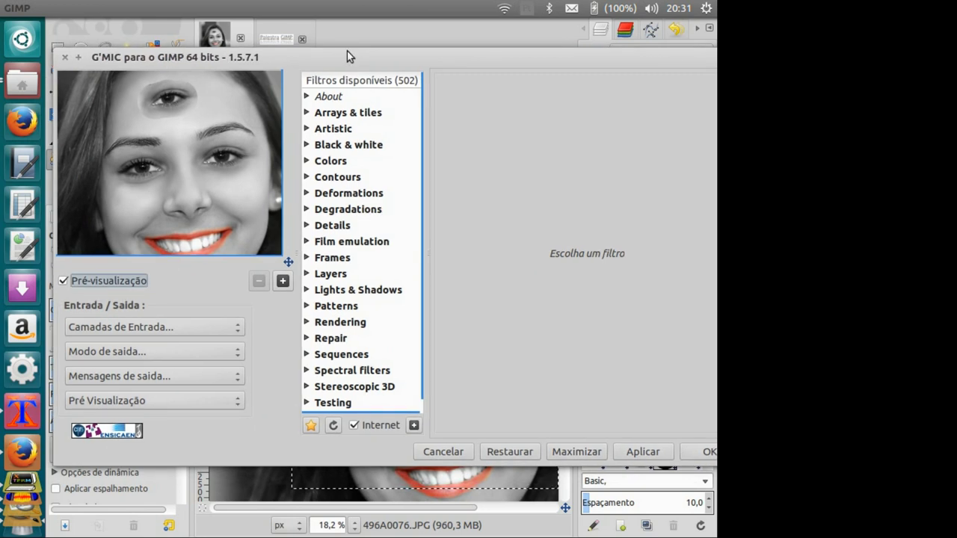
Browse the Colors filter category, collapse it, and move the G'MIC window higher
left_click(307, 161)
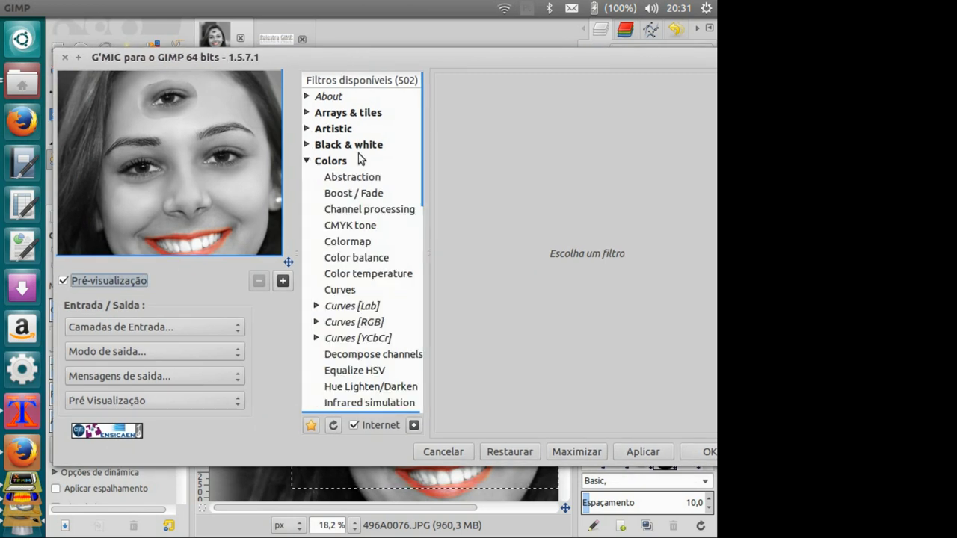
left_click_drag(432, 131, 432, 181)
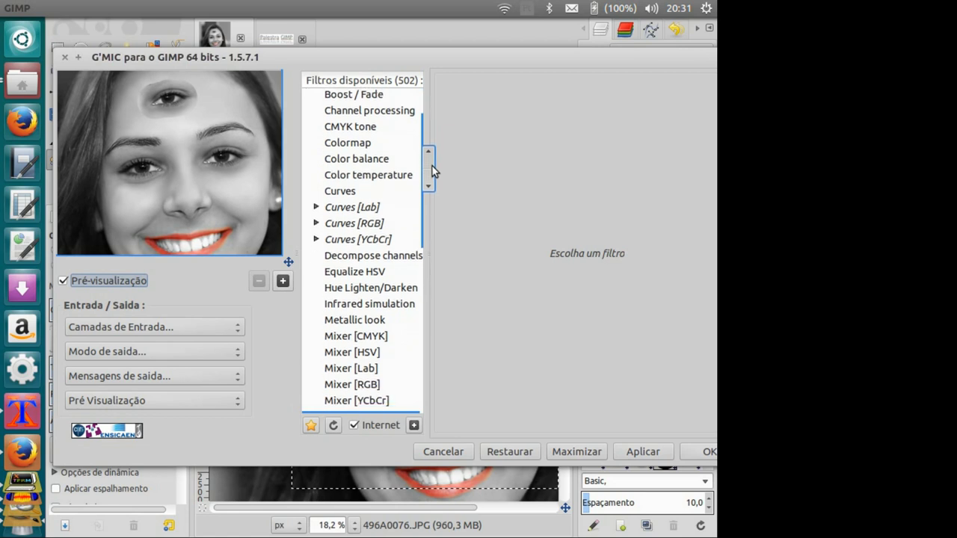
mouse_move(432, 180)
left_mouse_down()
mouse_move(436, 127)
mouse_move(429, 282)
mouse_move(416, 89)
left_mouse_up()
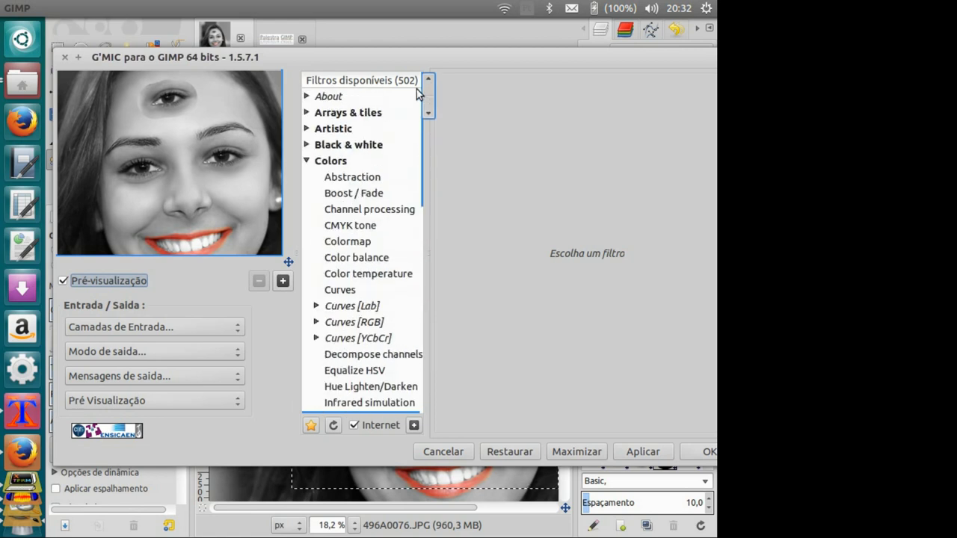
left_click(306, 161)
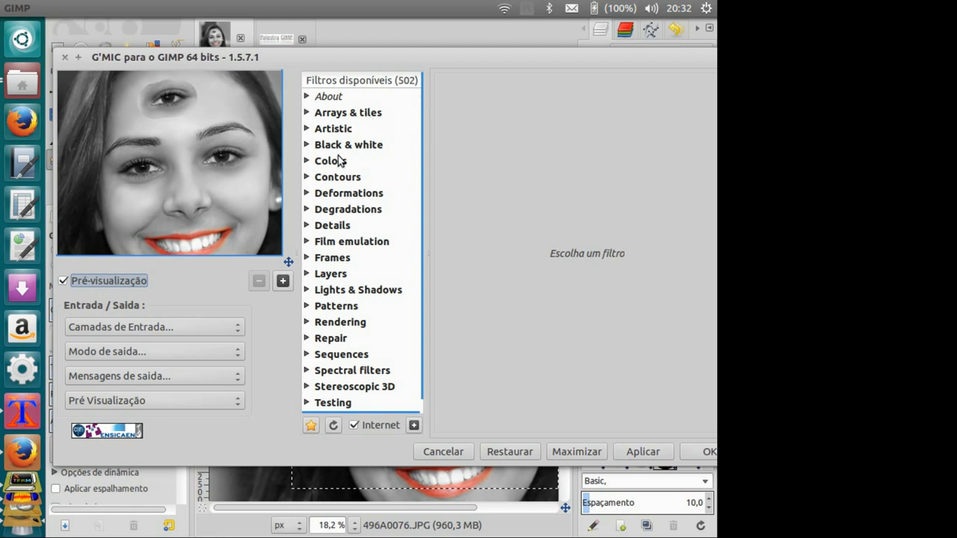
left_click_drag(358, 56, 366, 39)
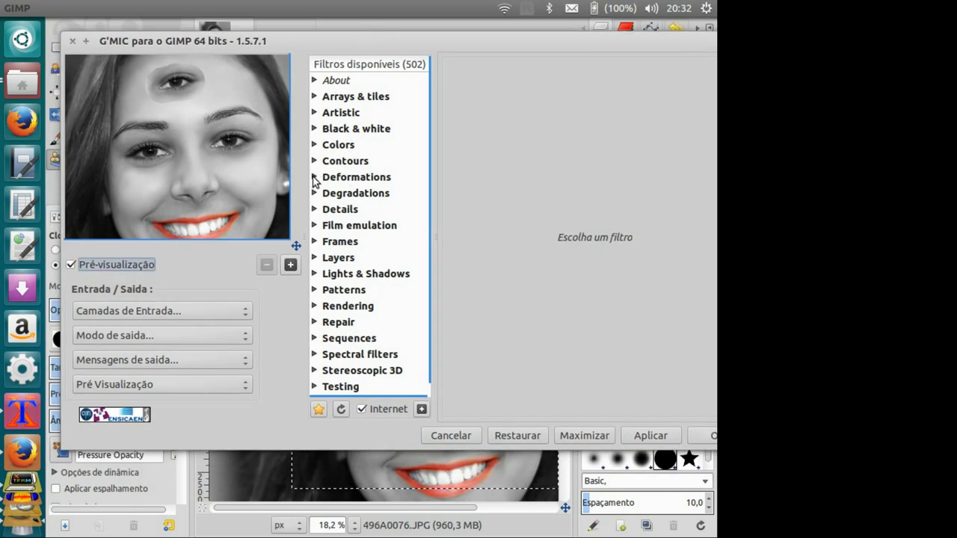
Expand Colors and Film emulation to browse their filters, then collapse Film emulation
left_click(315, 144)
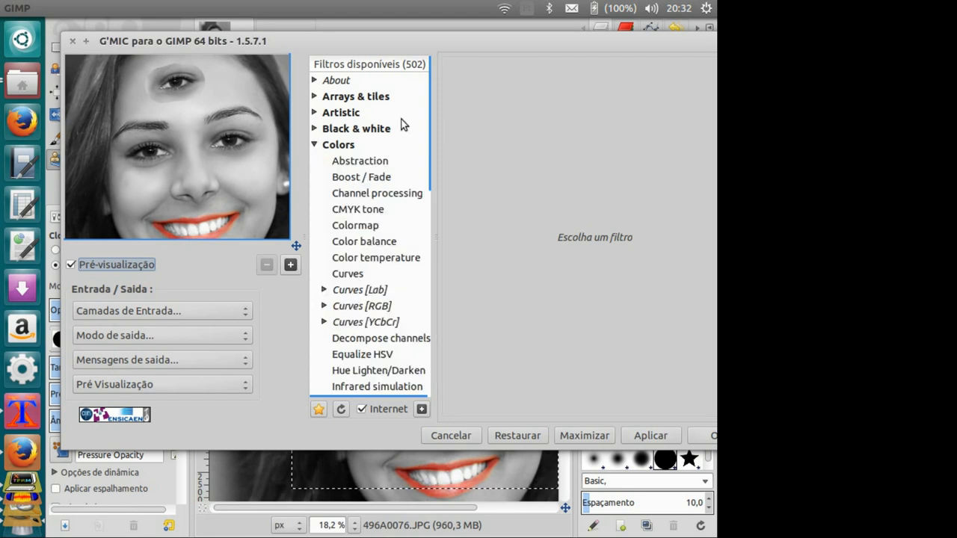
left_click_drag(434, 96, 422, 320)
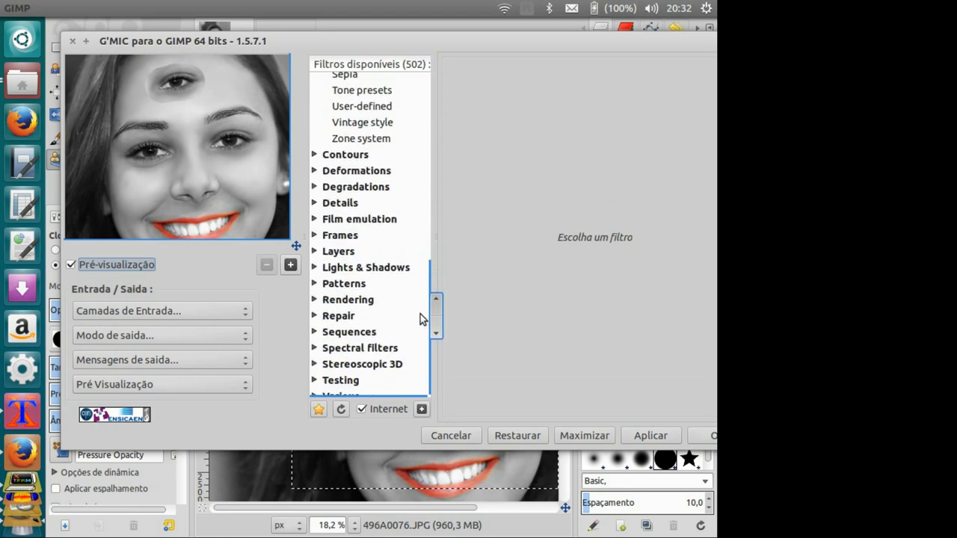
left_click(314, 220)
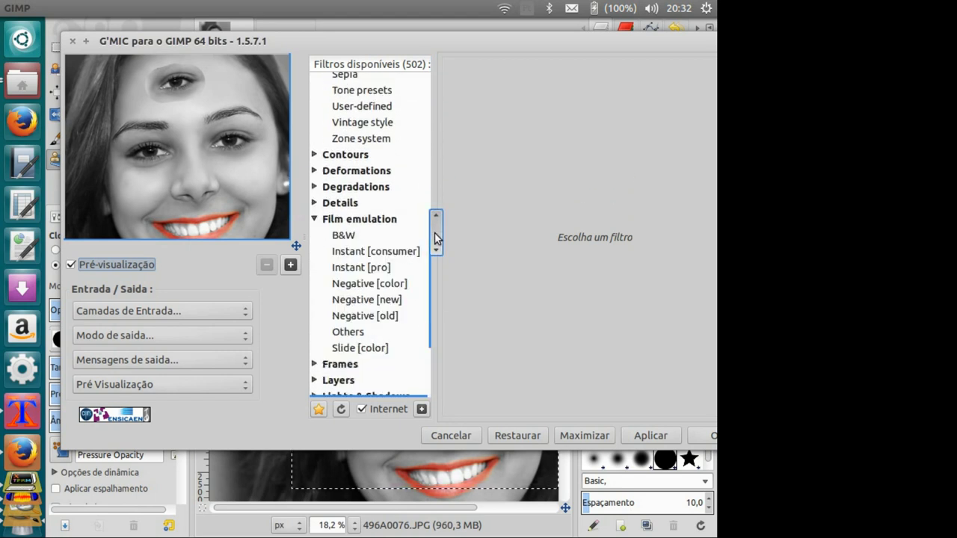
left_click_drag(434, 238, 434, 301)
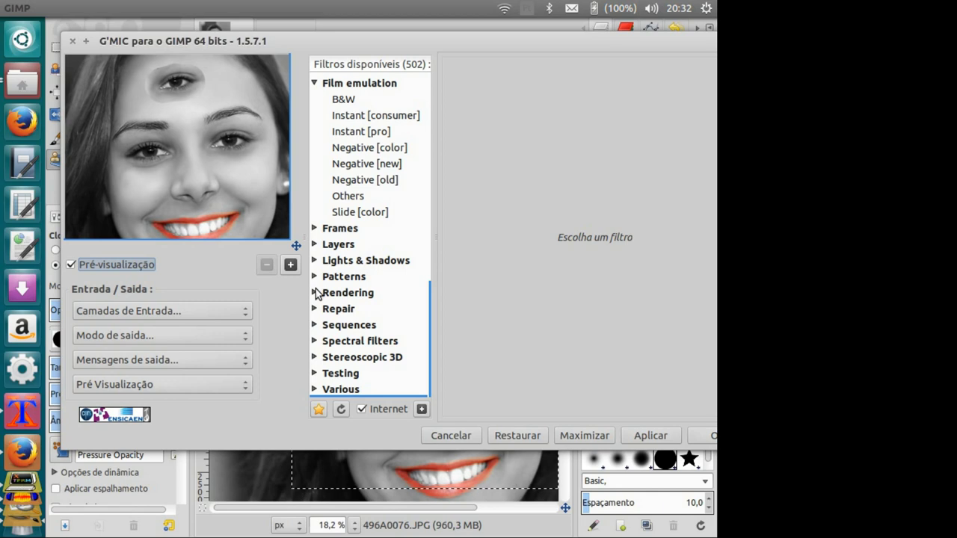
left_click(315, 85)
scroll(324, 123, "up", 3)
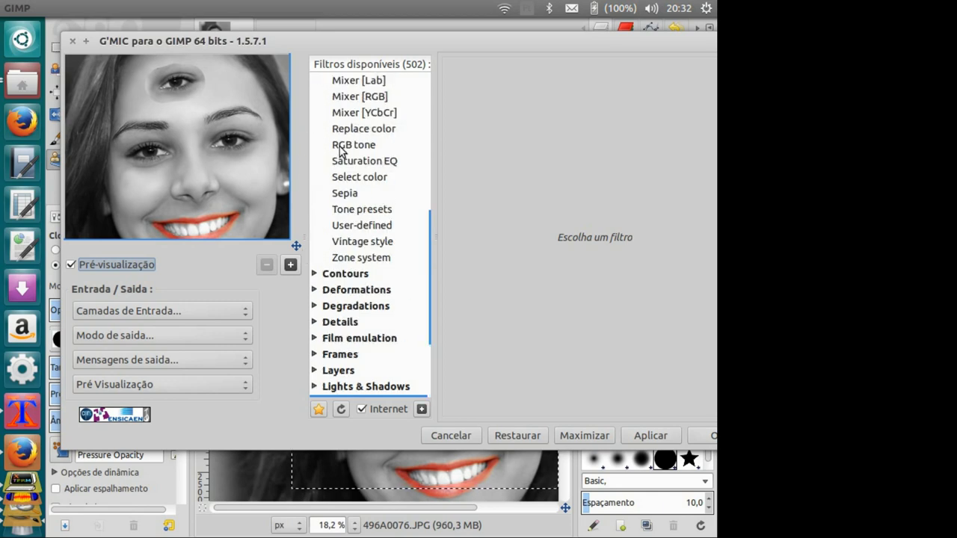
scroll(323, 123, "up", 5)
Expand Curves [YCbCr], collapse Colors, and expand the Black & white category
left_click(324, 121)
scroll(337, 158, "up", 5)
scroll(337, 157, "up", 2)
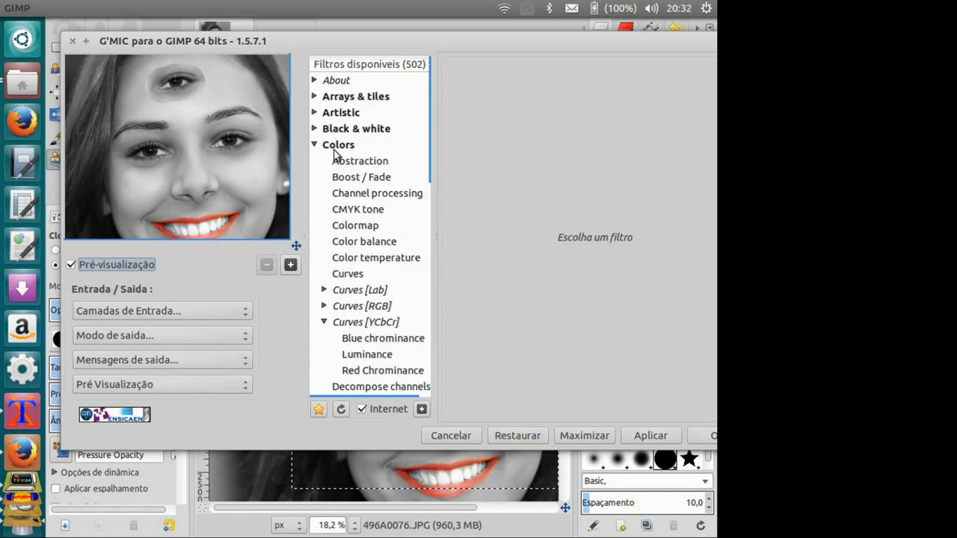
left_click(315, 145)
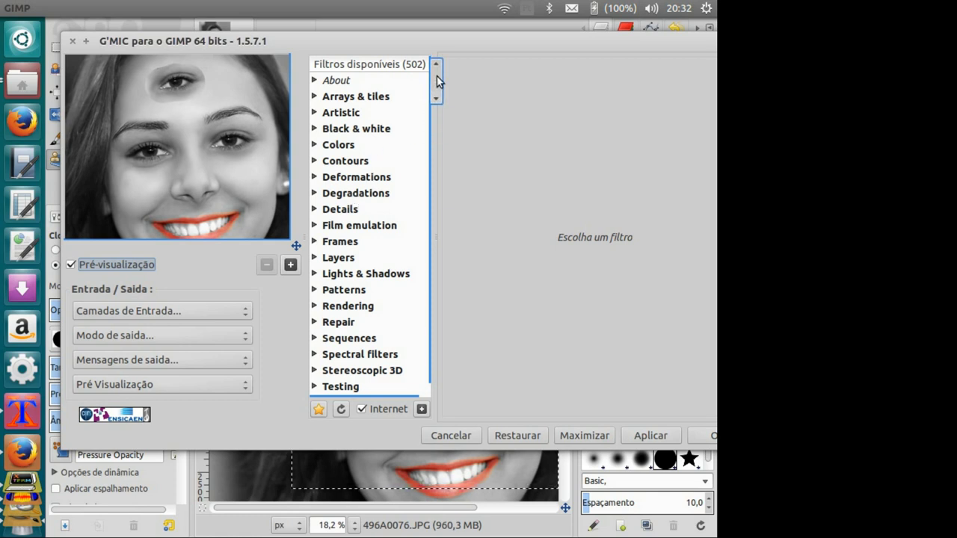
scroll(438, 78, "down", 2)
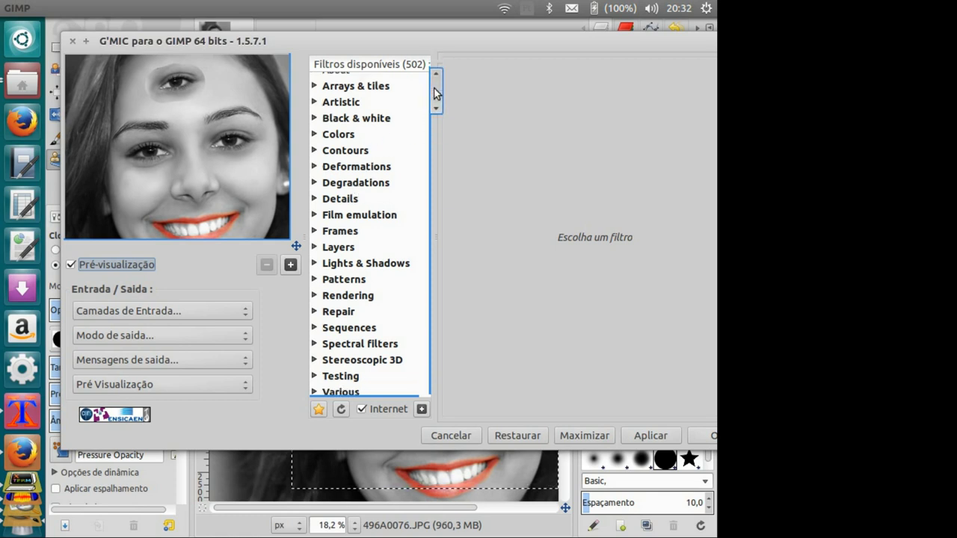
left_click(314, 115)
Preview the Black & White filter with blue 0.15, gamma 1.50 and Grain (shadows) 60.49
left_click(395, 138)
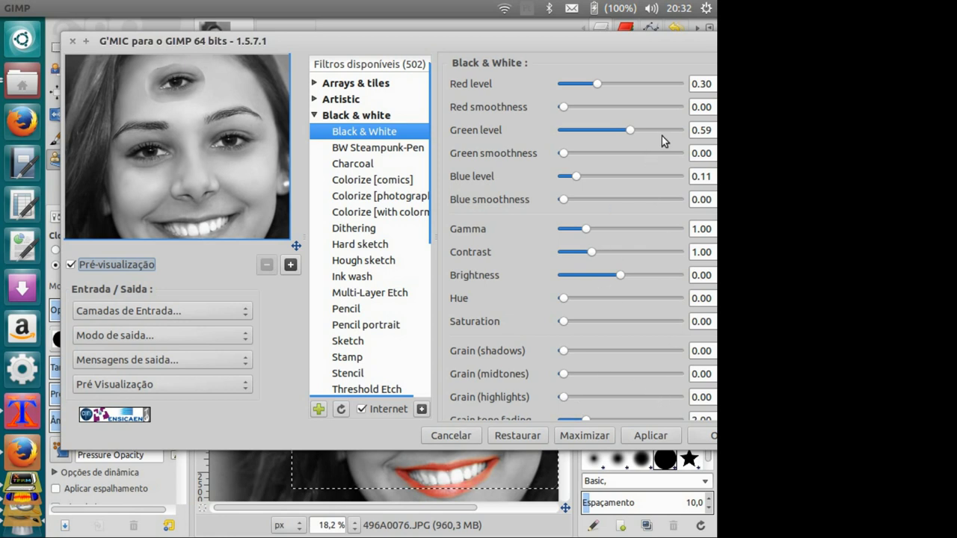
scroll(607, 169, "down", 3)
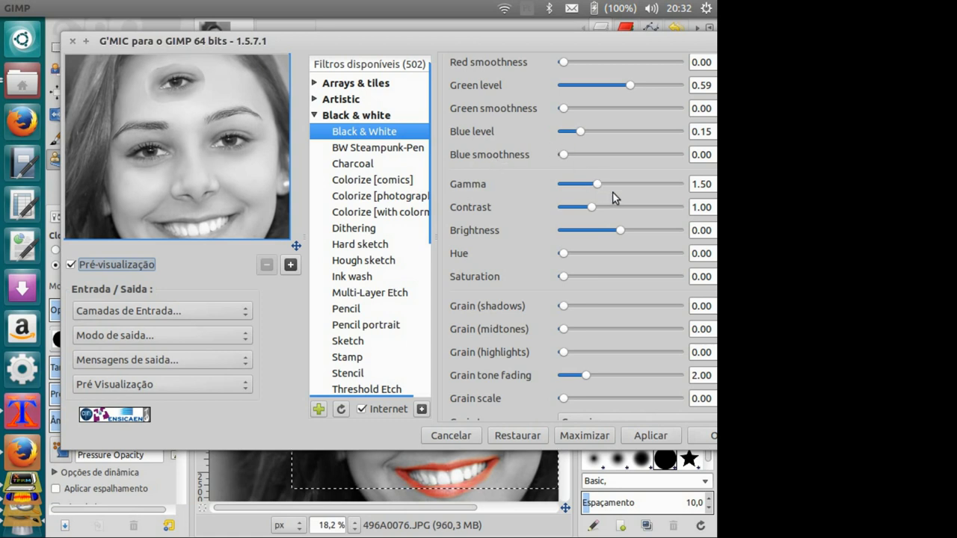
left_click(639, 306)
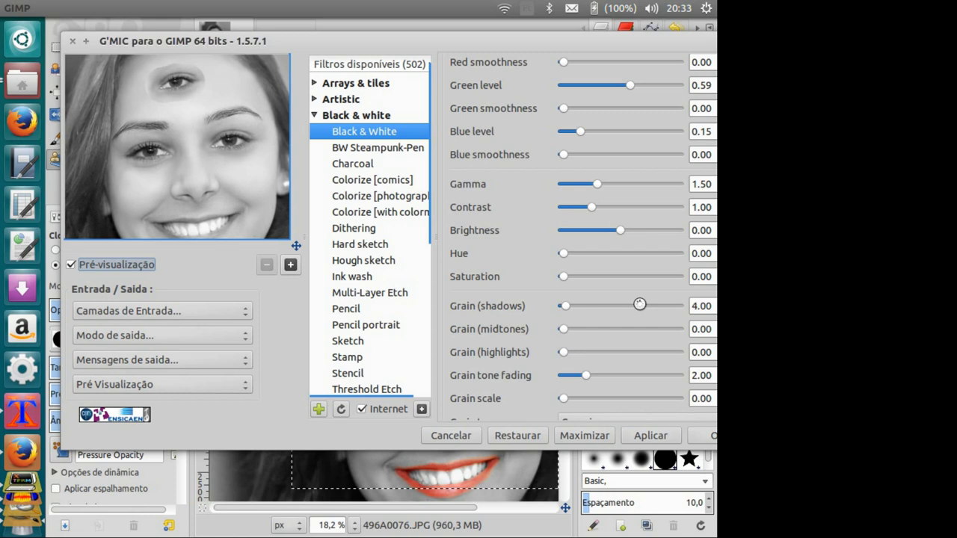
left_click_drag(567, 308, 601, 307)
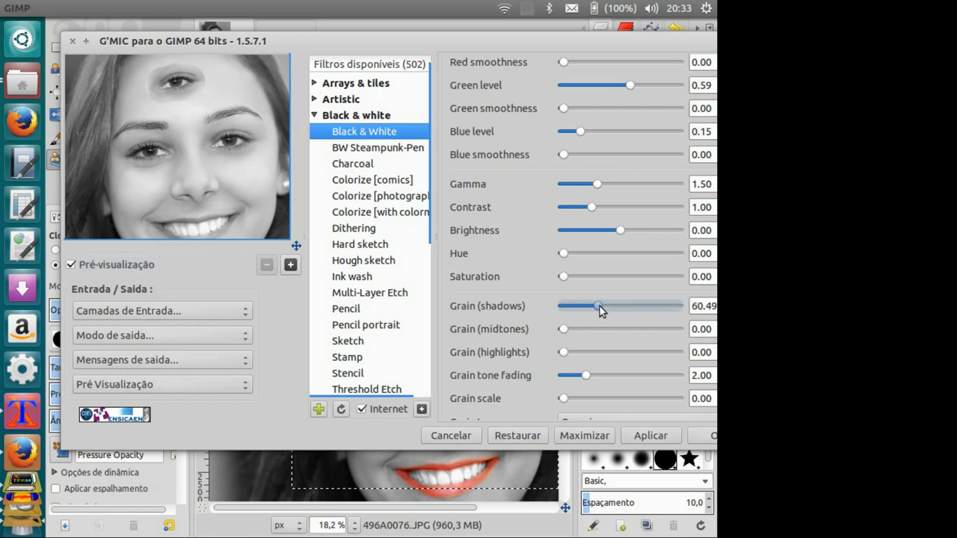
Collapse Black & white, then scroll through the Colors category's filters and collapse it
left_click(315, 116)
left_click(315, 131)
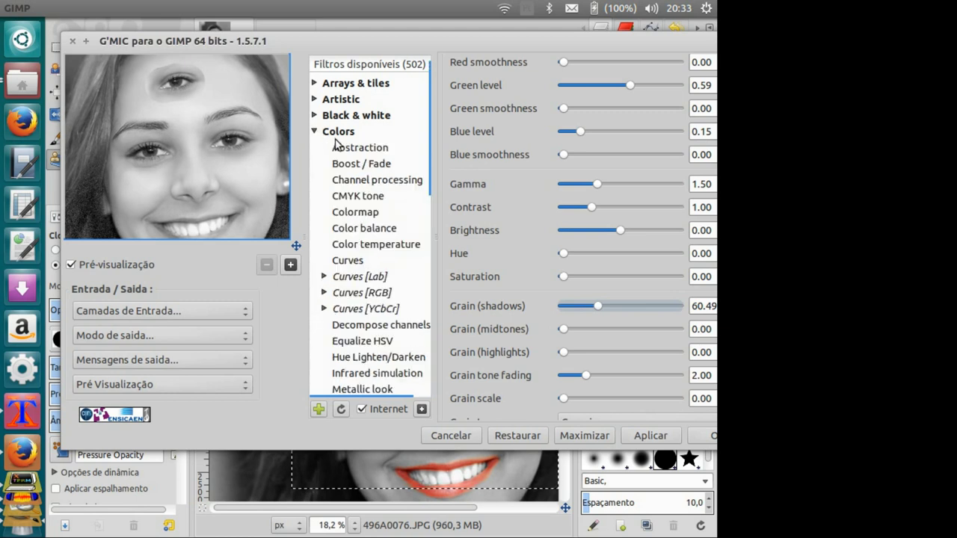
left_click_drag(433, 122, 441, 217)
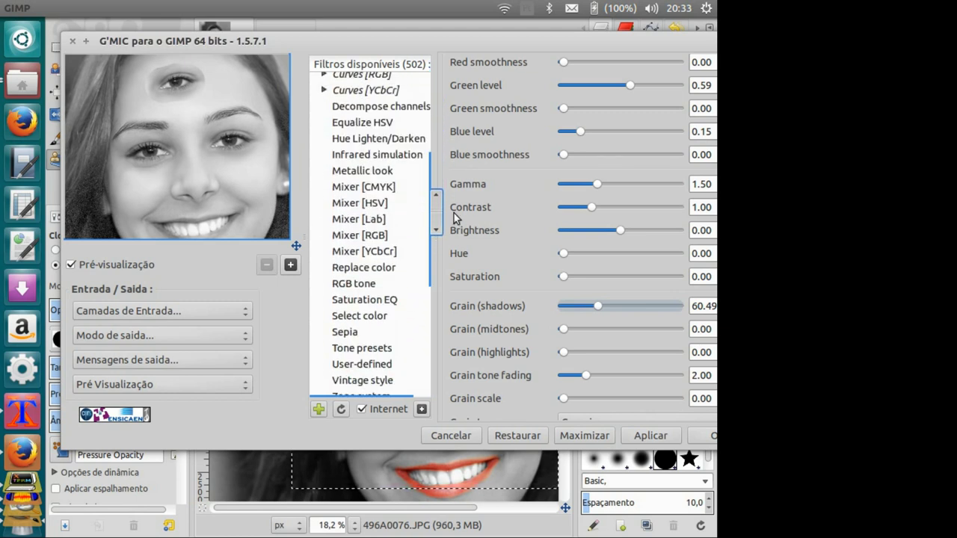
left_click_drag(442, 217, 438, 306)
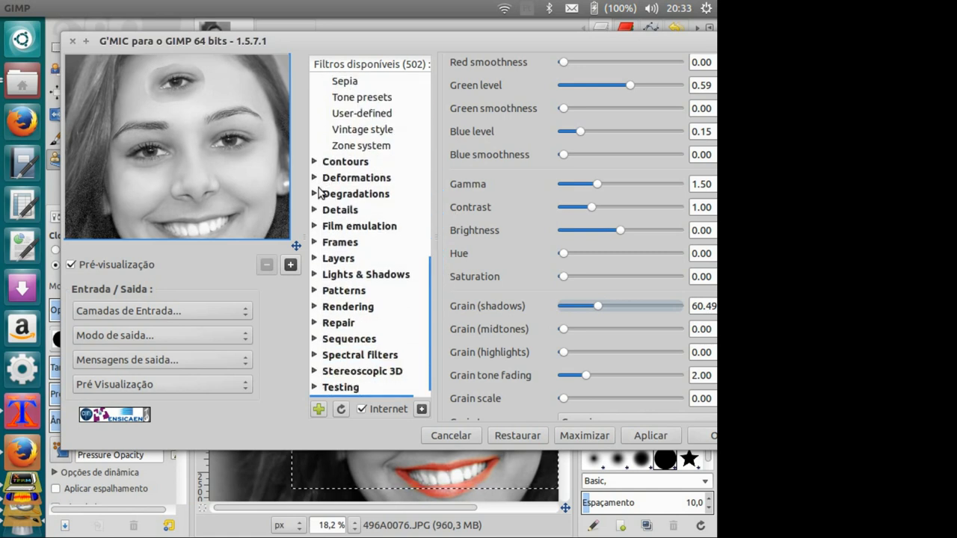
left_click_drag(428, 278, 444, 152)
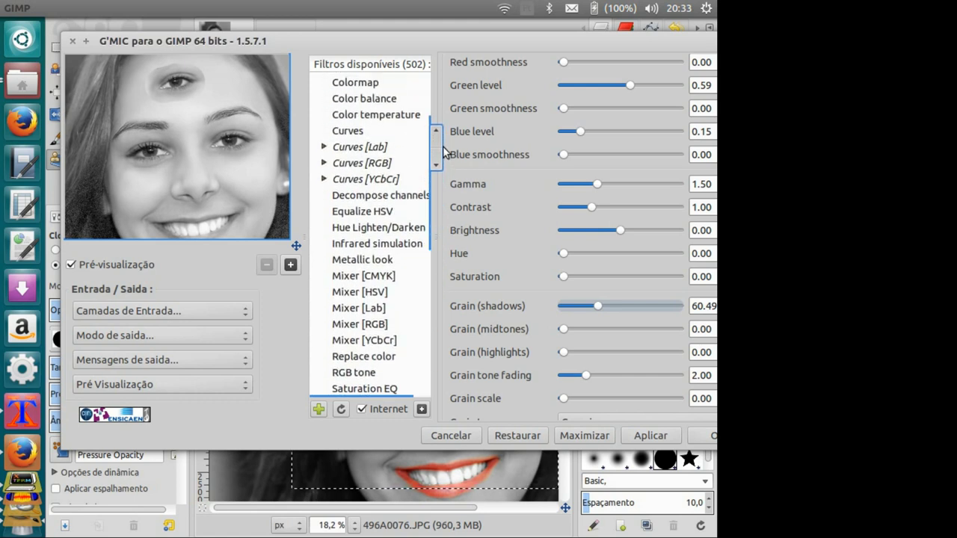
scroll(441, 146, "up", 2)
scroll(441, 146, "up", 3)
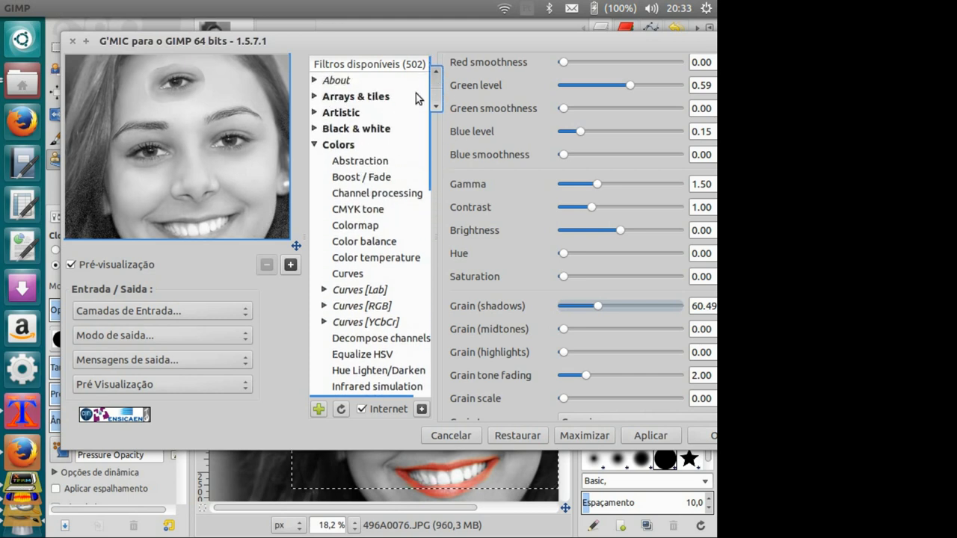
left_click(318, 146)
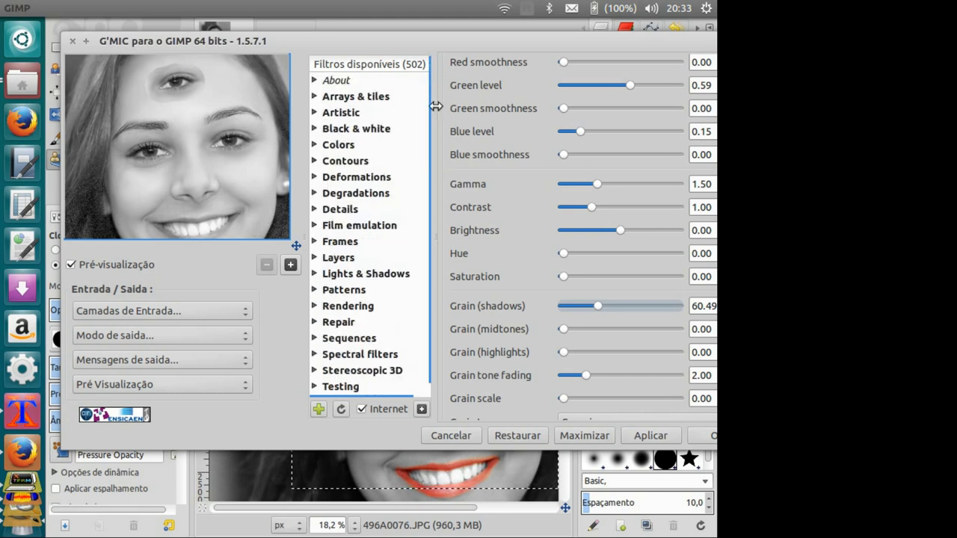
Expand the Repair category and scroll through its filters
scroll(434, 113, "down", 1)
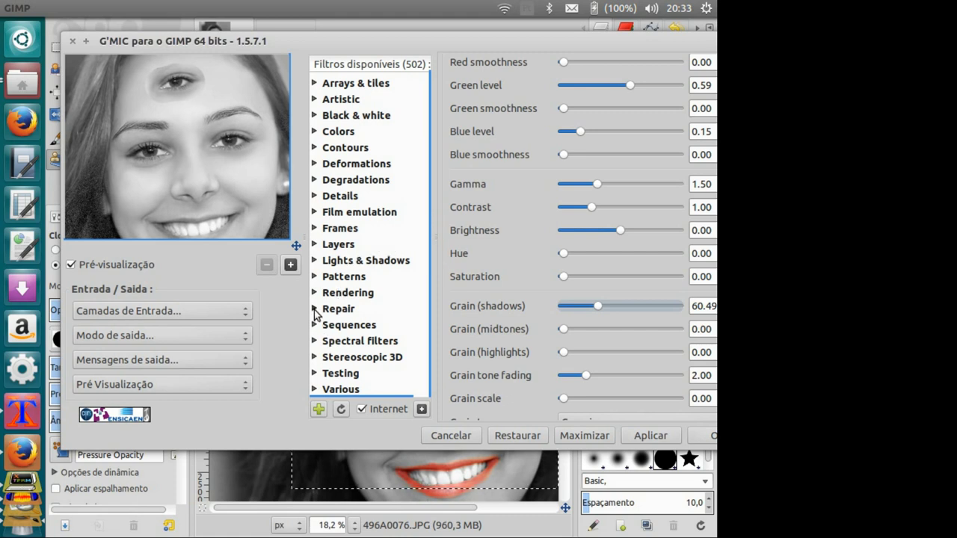
left_click(315, 308)
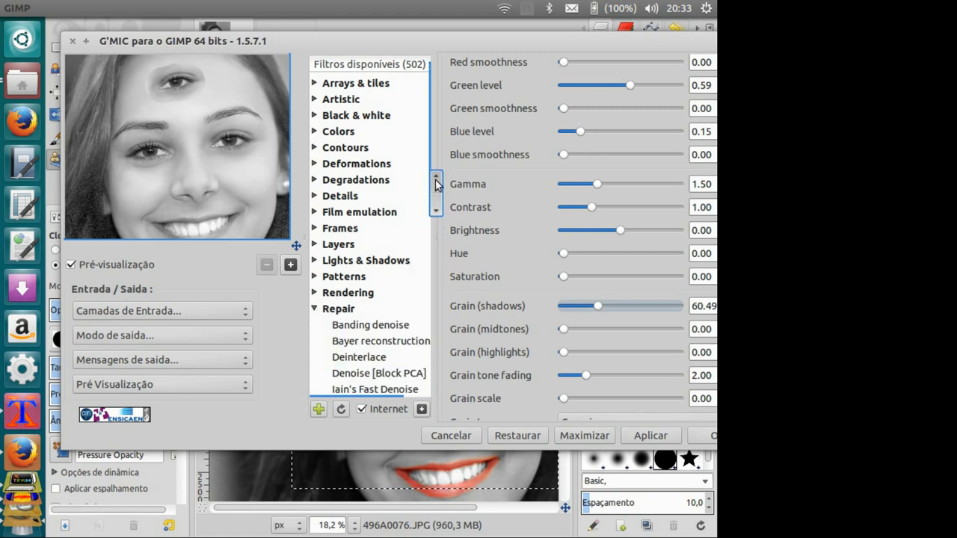
scroll(436, 208, "down", 2)
left_click_drag(436, 208, 440, 282)
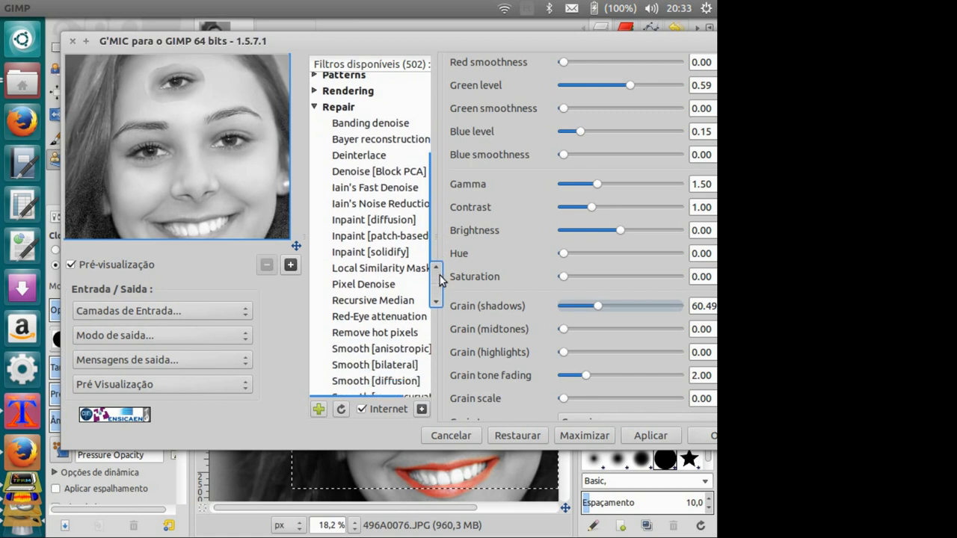
left_click_drag(440, 282, 440, 290)
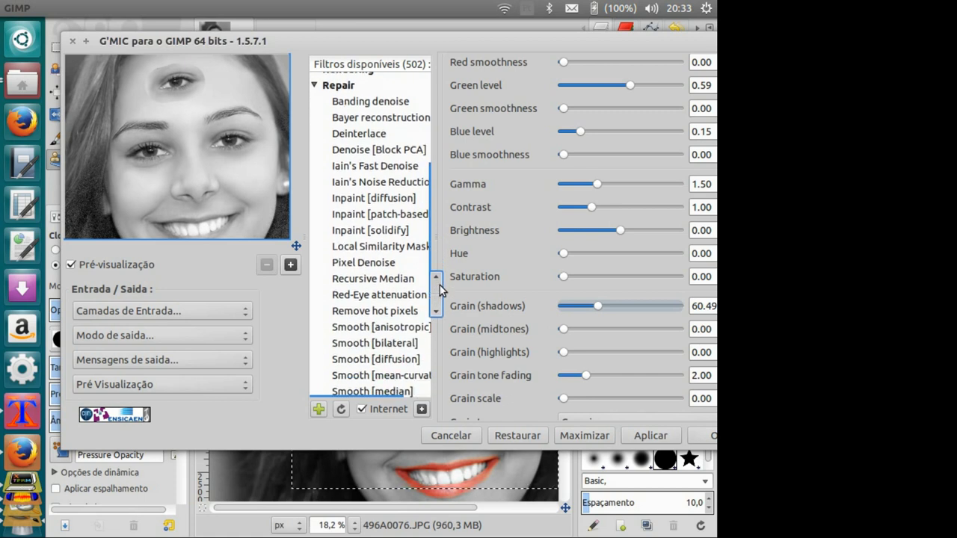
mouse_move(440, 290)
left_mouse_down()
mouse_move(441, 368)
mouse_move(436, 261)
left_mouse_up()
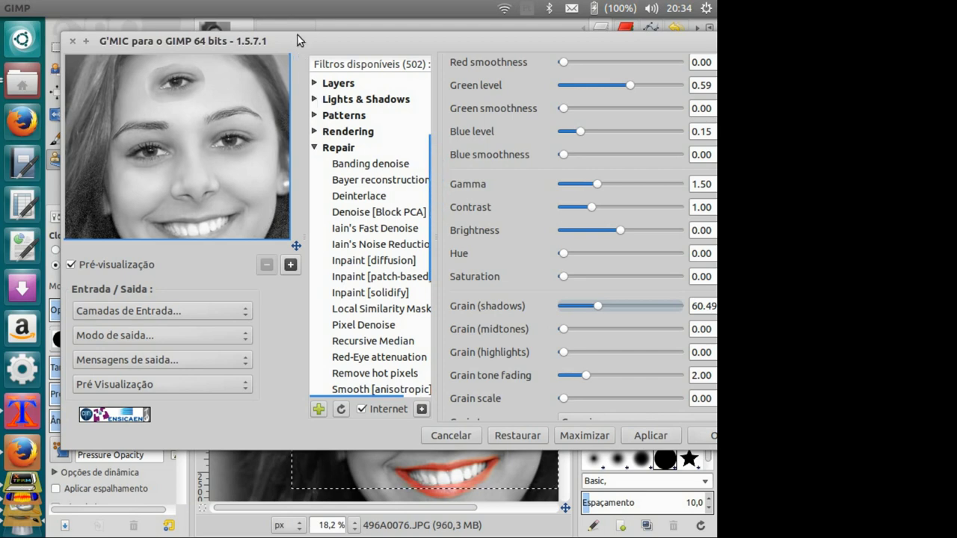
Close the G'MIC window without applying any filter
left_click_drag(300, 34, 256, 43)
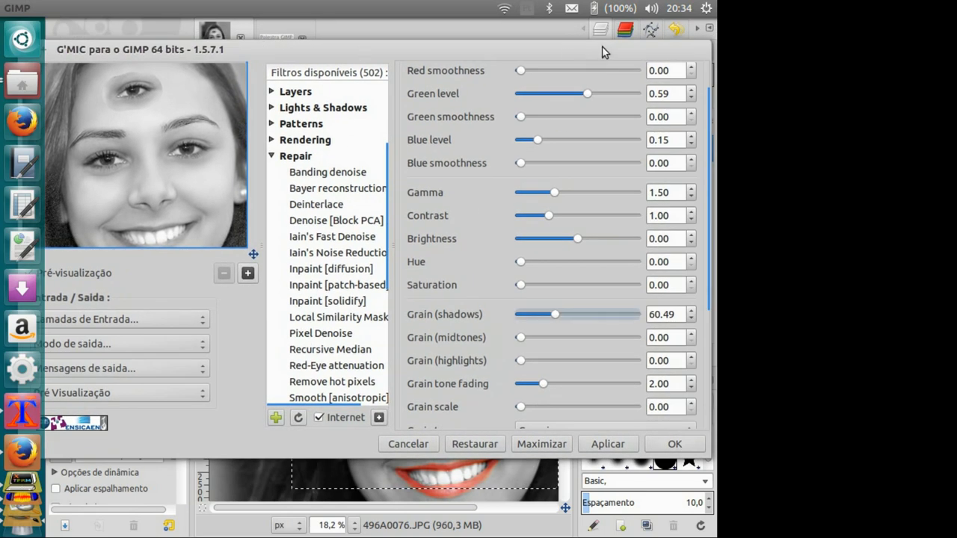
left_click_drag(436, 51, 486, 53)
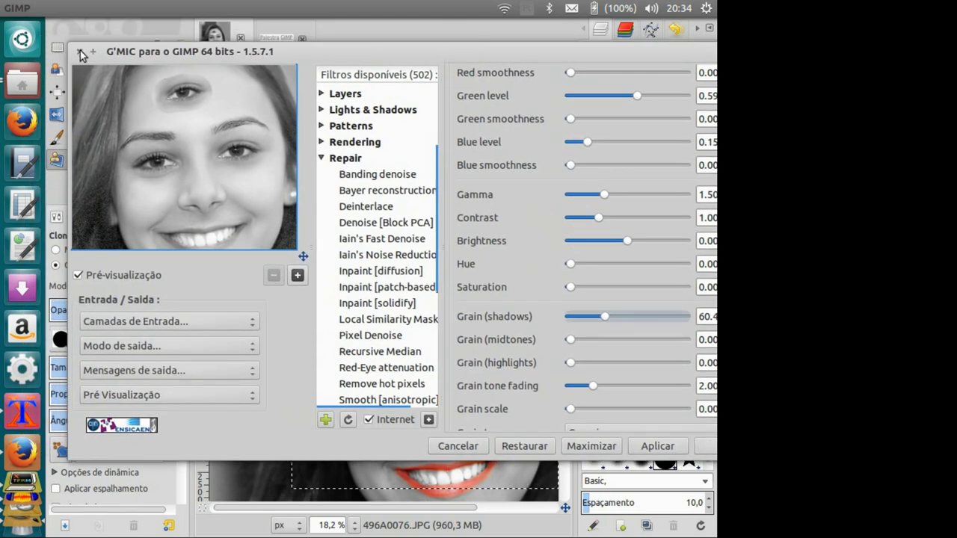
left_click(81, 52)
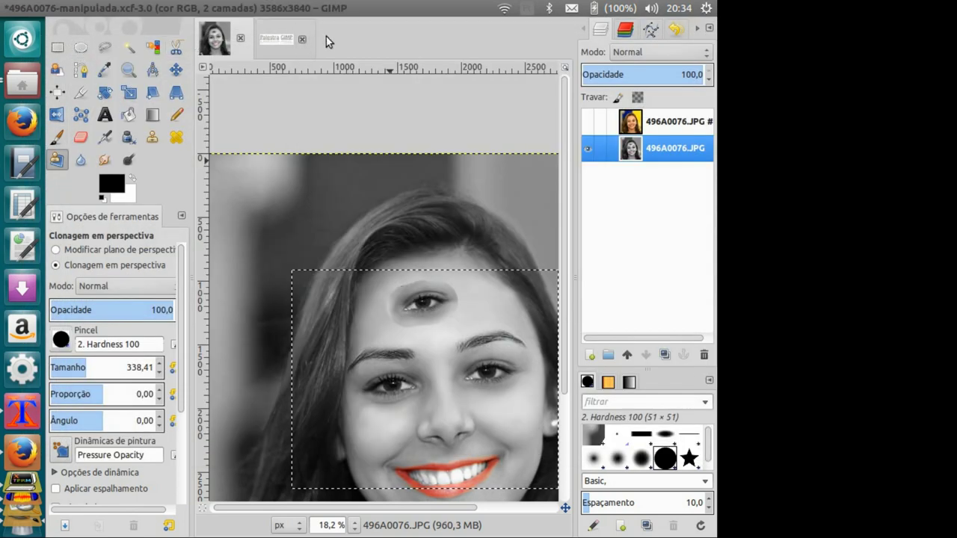